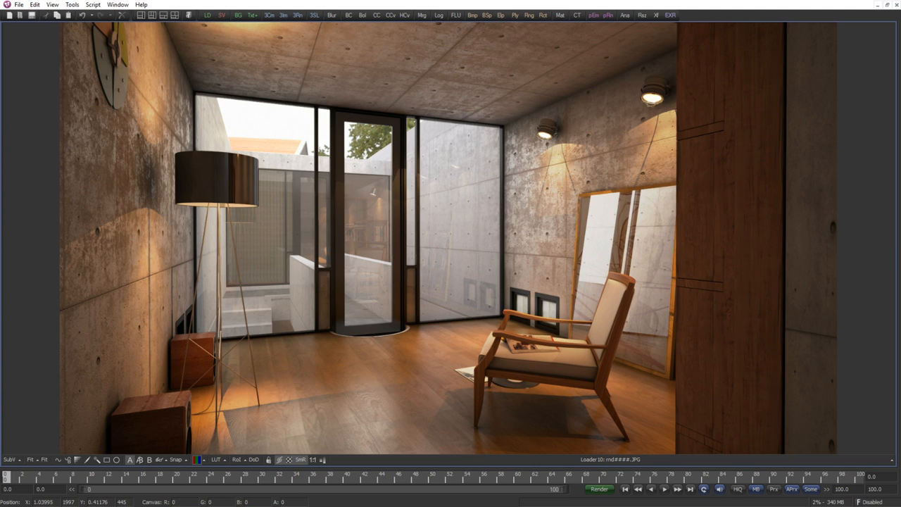
Switch to the browser and look through the Azuma Row house renders on the Behance gallery page.
mouse_move(897, 236)
click(848, 239)
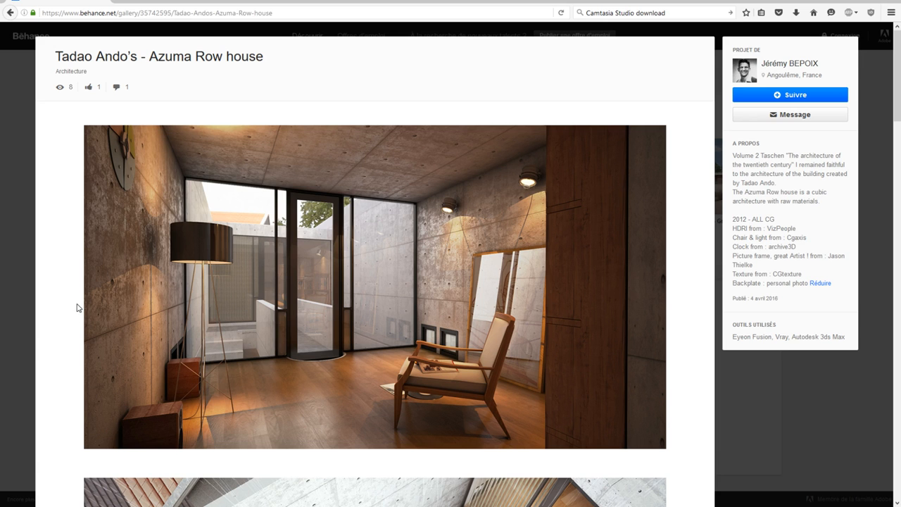
scroll(68, 334, down, 3)
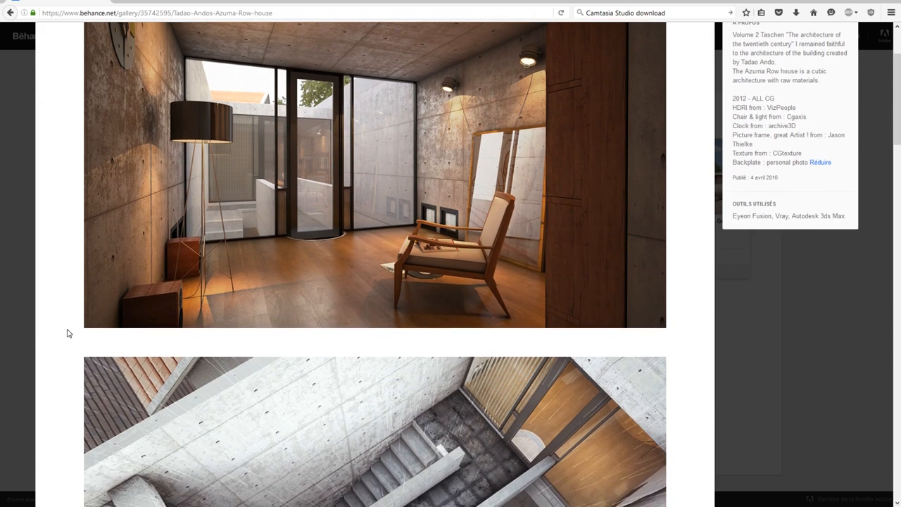
scroll(69, 333, up, 2)
scroll(68, 333, up, 2)
scroll(69, 333, down, 1)
scroll(68, 333, up, 1)
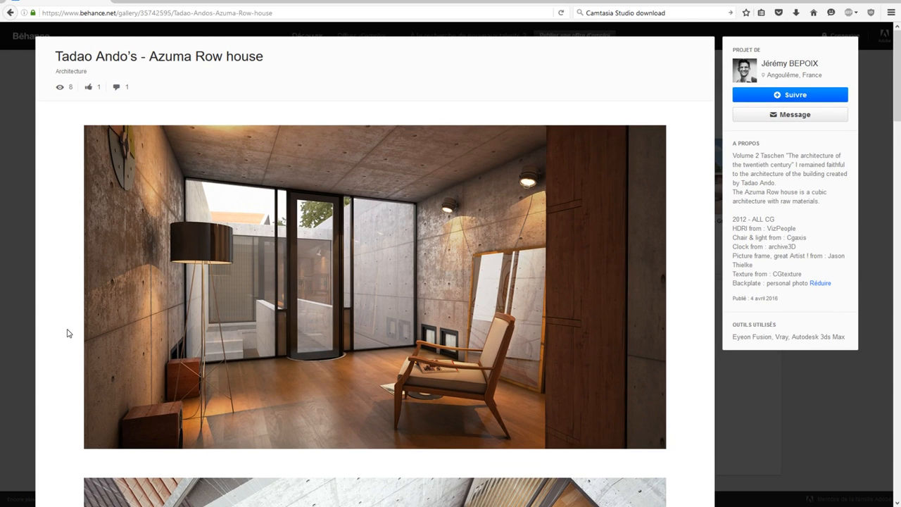
scroll(69, 333, down, 3)
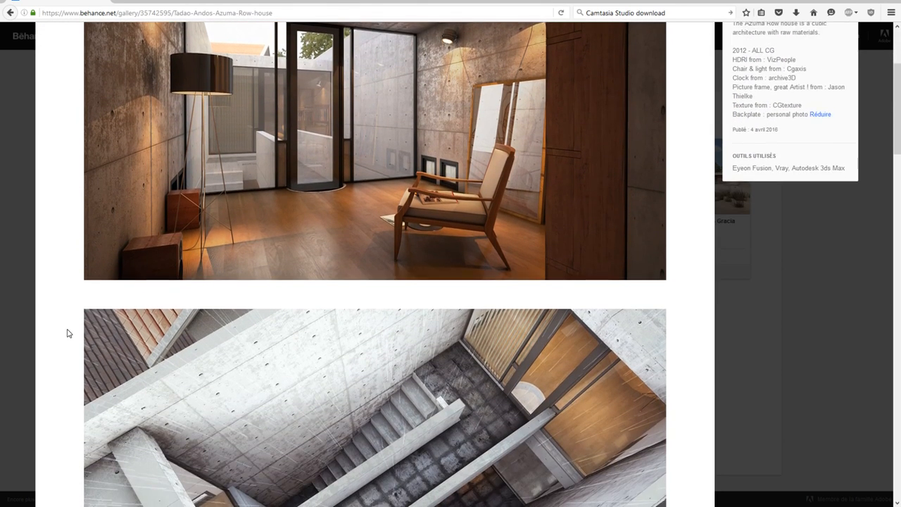
scroll(68, 333, down, 3)
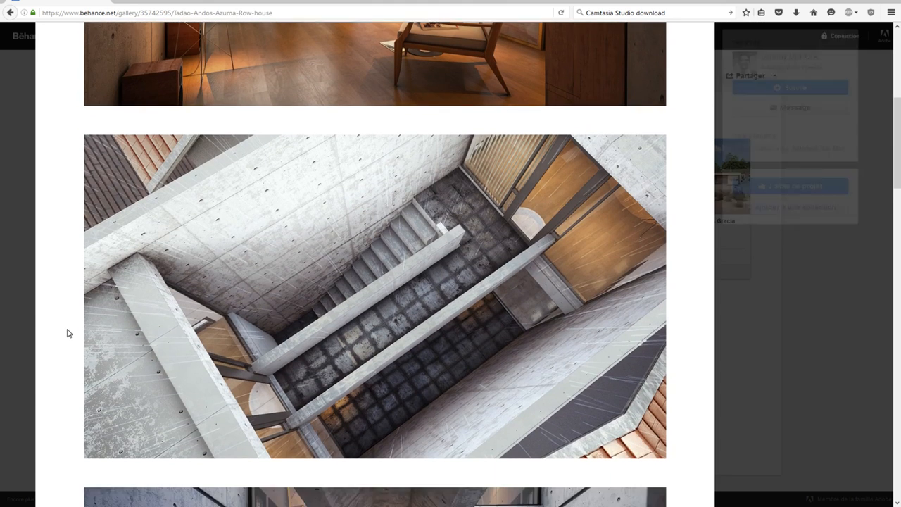
scroll(69, 333, up, 3)
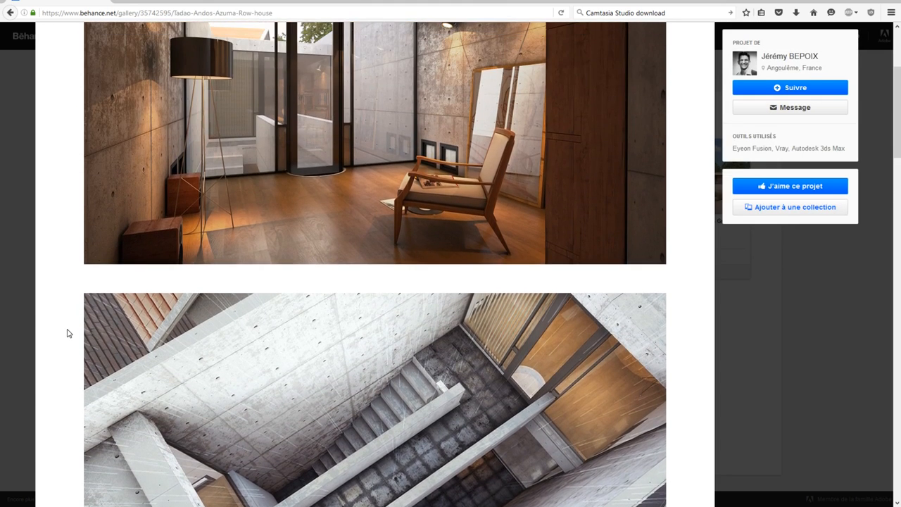
scroll(69, 334, up, 1)
scroll(429, 272, up, 1)
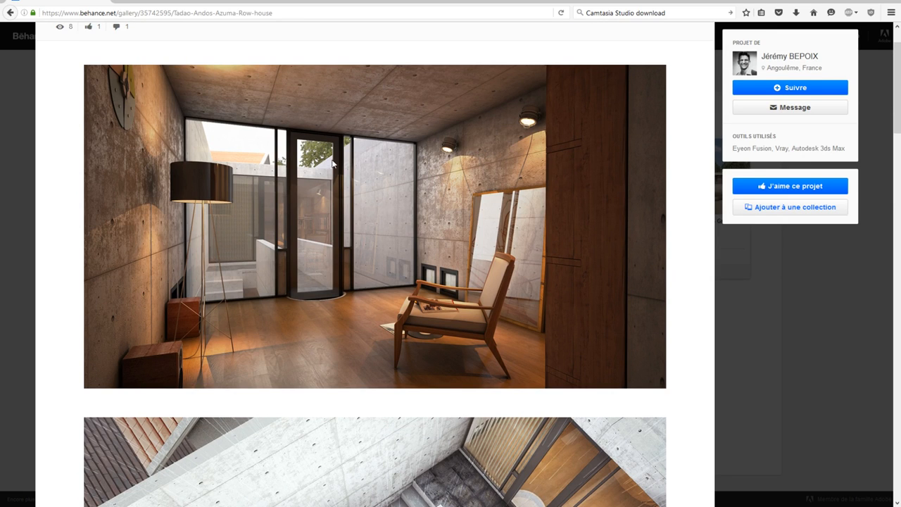
scroll(774, 125, up, 2)
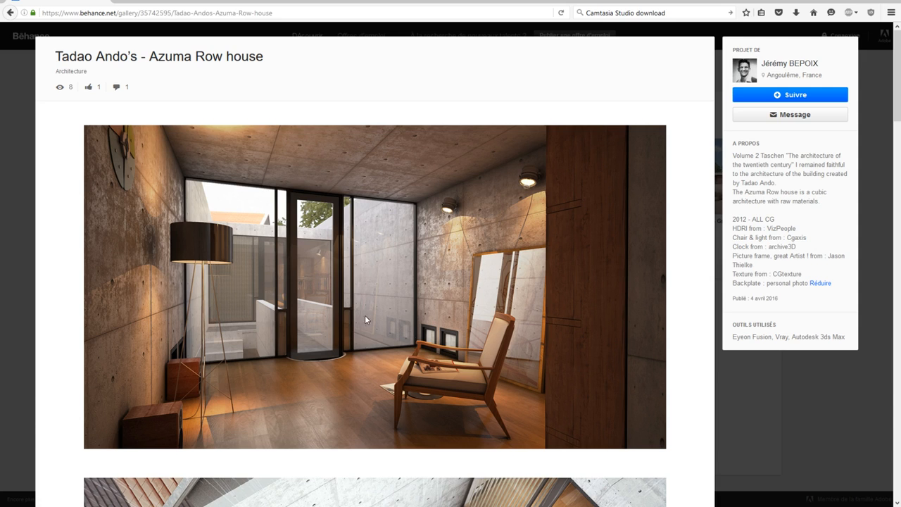
scroll(541, 386, down, 8)
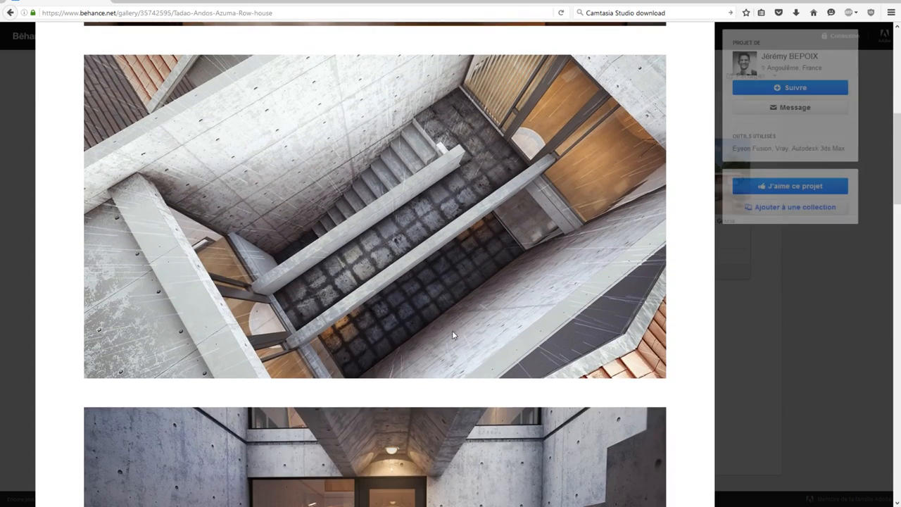
scroll(419, 356, down, 5)
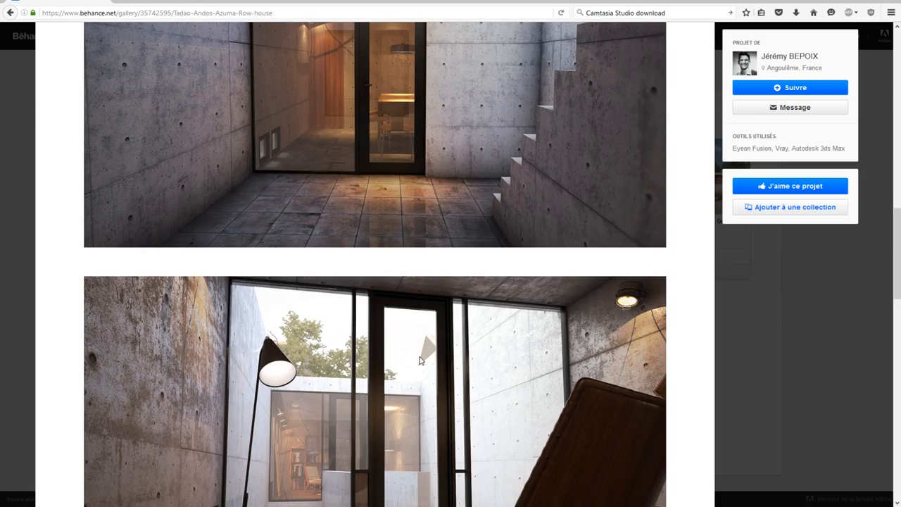
scroll(419, 359, down, 3)
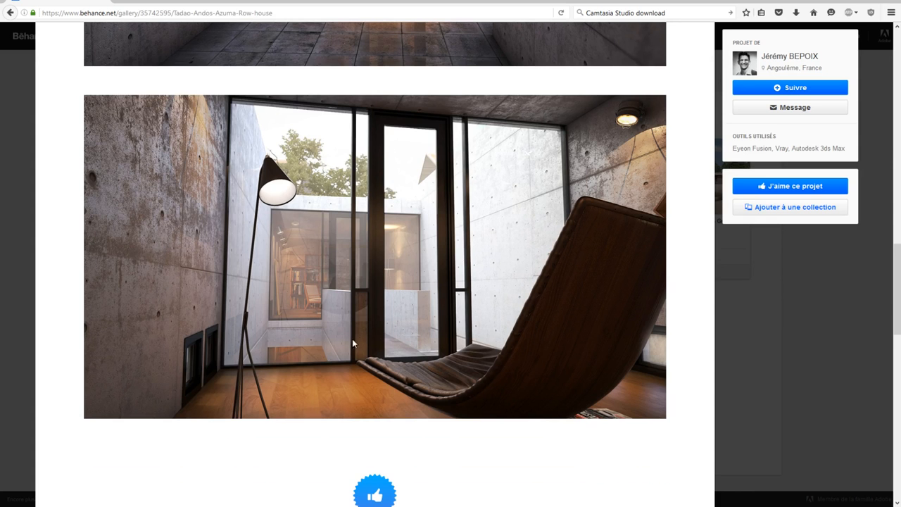
scroll(342, 339, up, 20)
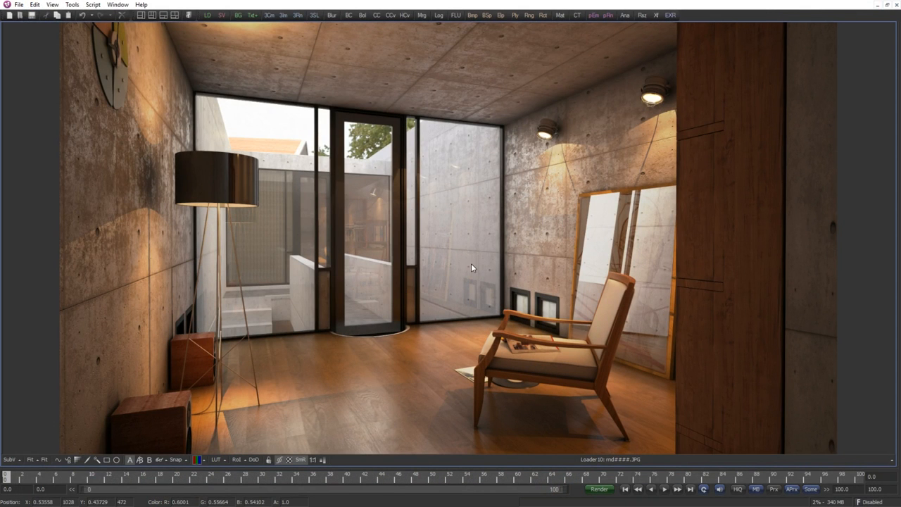
Reveal the second view beside the first at equal width, showing rnd####.JPG next to beauty.png in Fusion.
drag(897, 192, 441, 230)
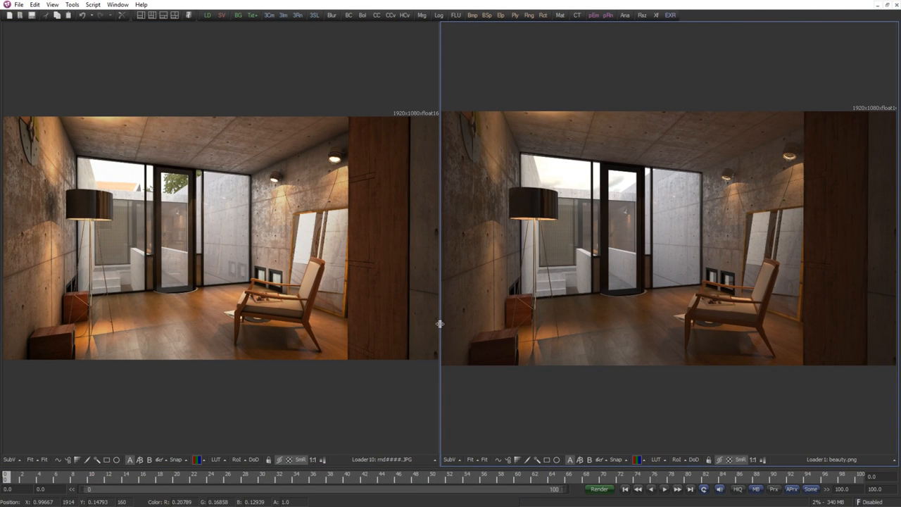
drag(441, 324, 451, 324)
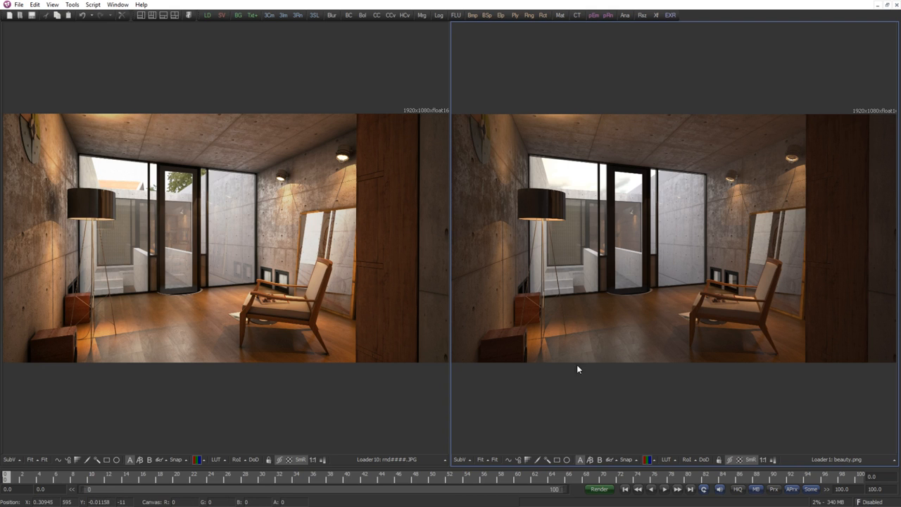
Compare the finished rnd####.JPG image with the raw beauty.png render up close, including the windows, walls, lamp and chair.
scroll(125, 188, up, 4)
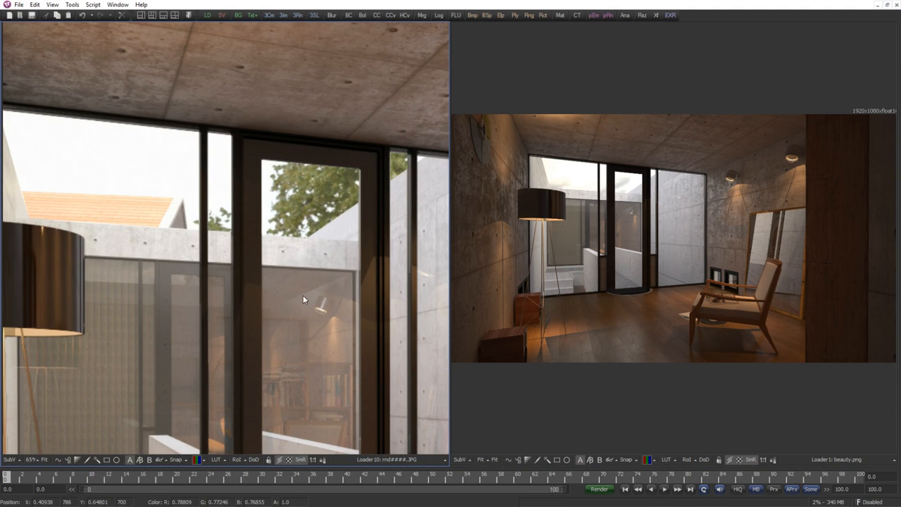
scroll(304, 299, down, 3)
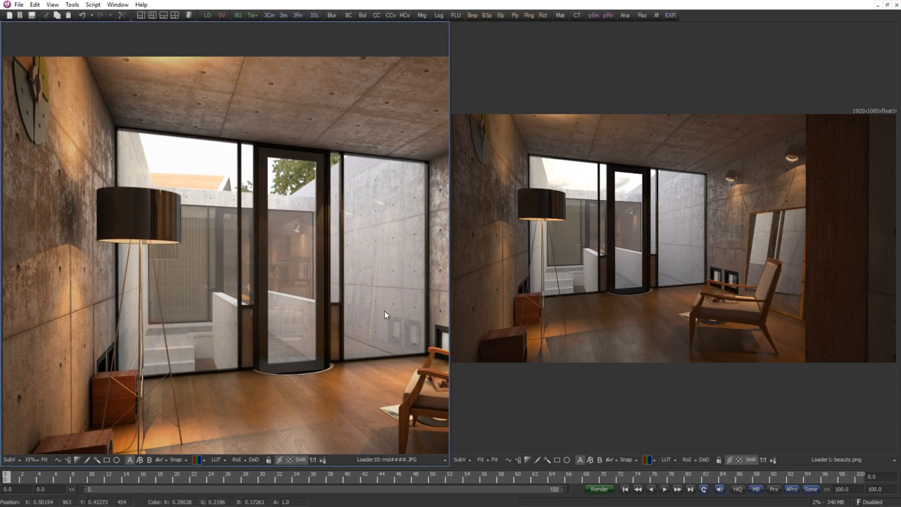
drag(385, 303, 357, 269)
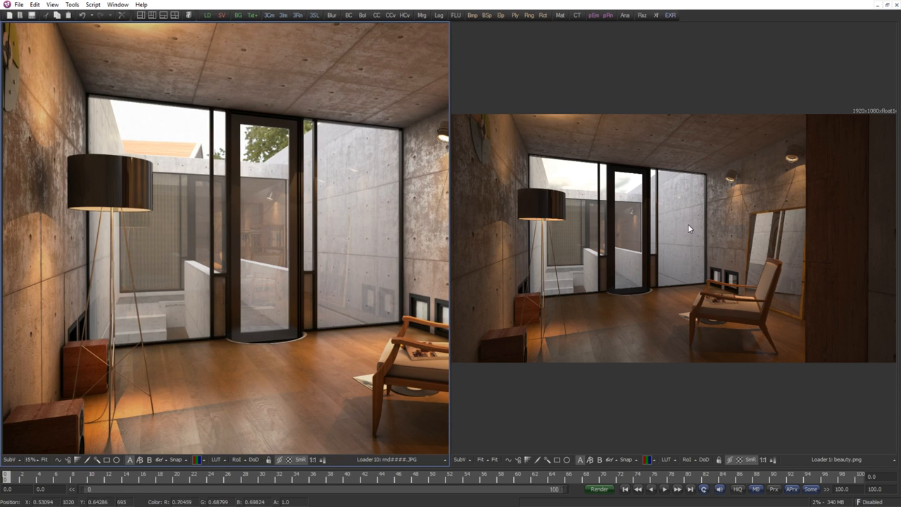
scroll(688, 224, up, 3)
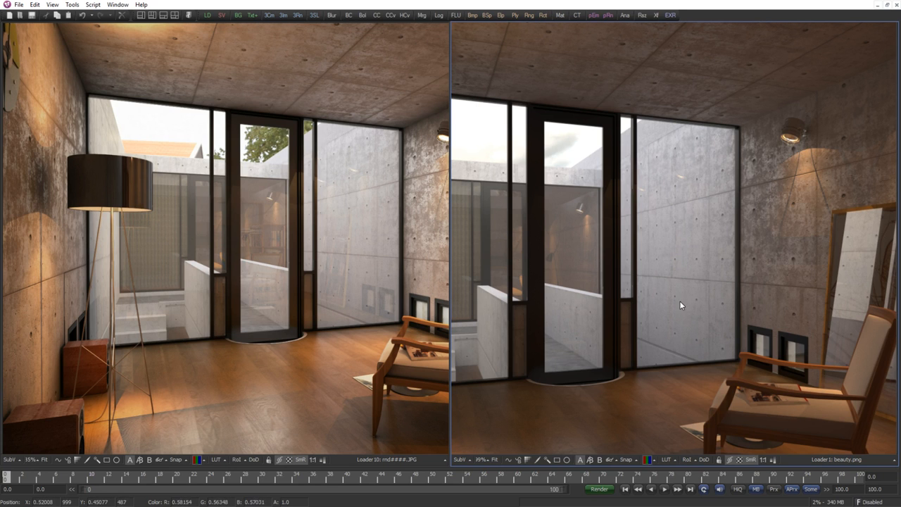
drag(681, 302, 681, 292)
scroll(614, 283, down, 2)
drag(750, 292, 711, 266)
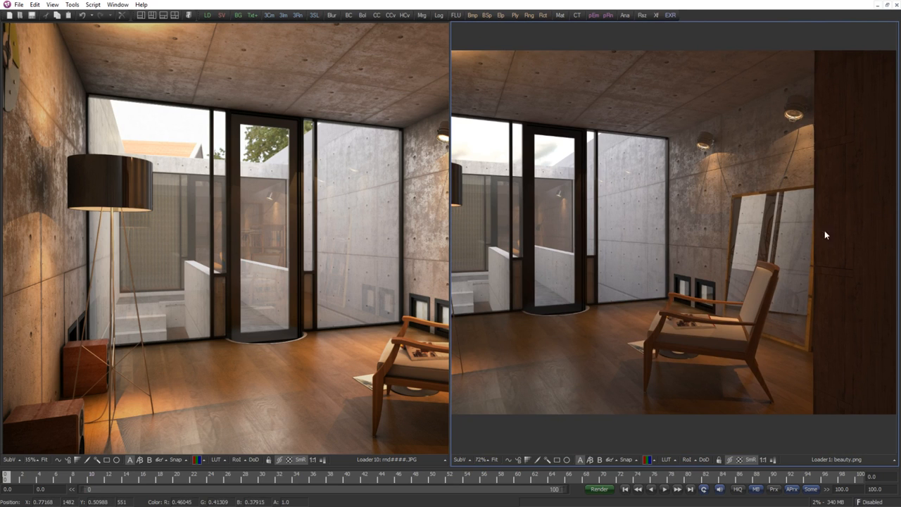
drag(825, 230, 783, 249)
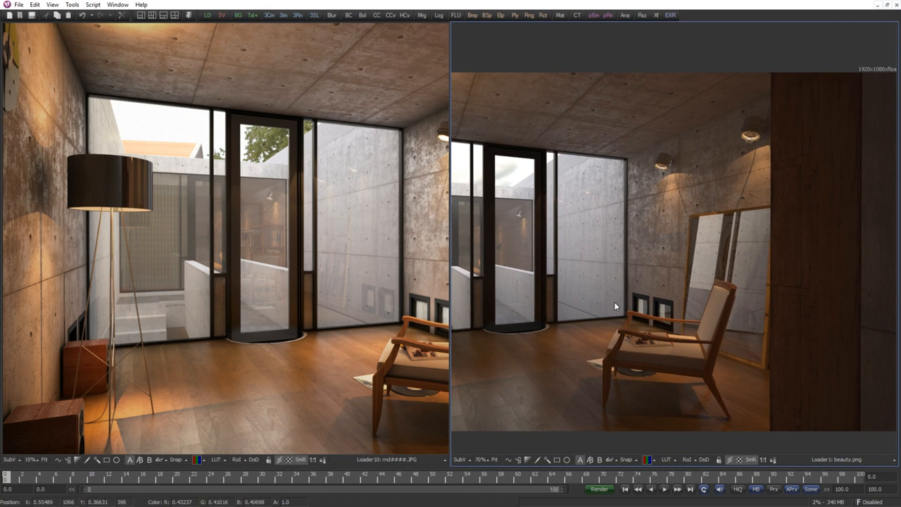
mouse_move(627, 300)
mouse_down()
mouse_move(645, 301)
mouse_move(629, 300)
mouse_up()
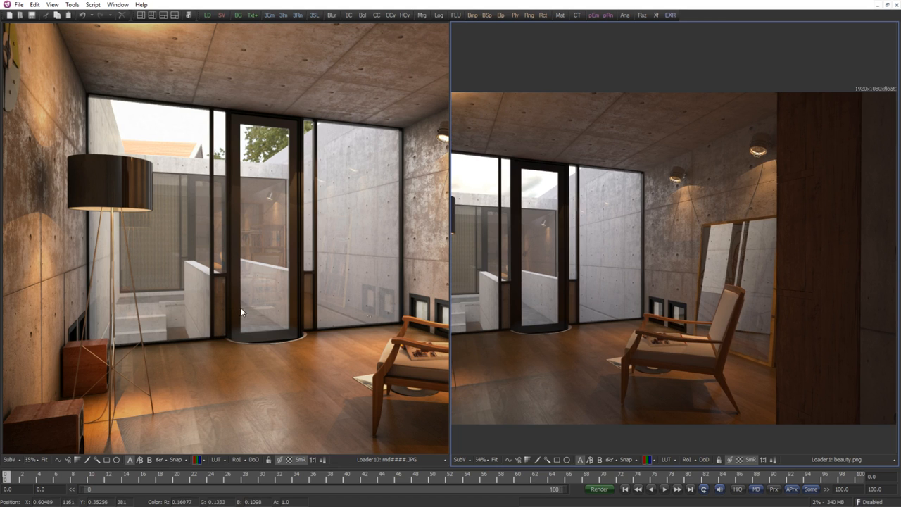
drag(309, 288, 275, 280)
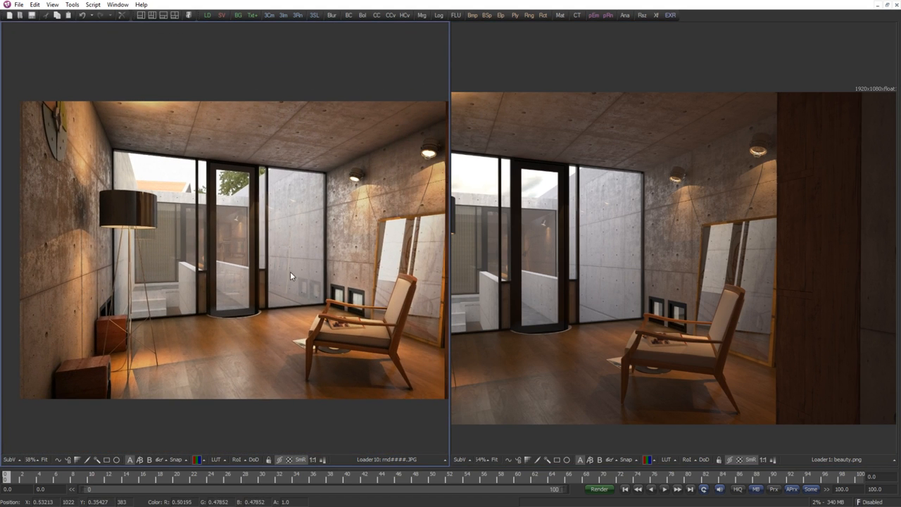
drag(336, 270, 304, 265)
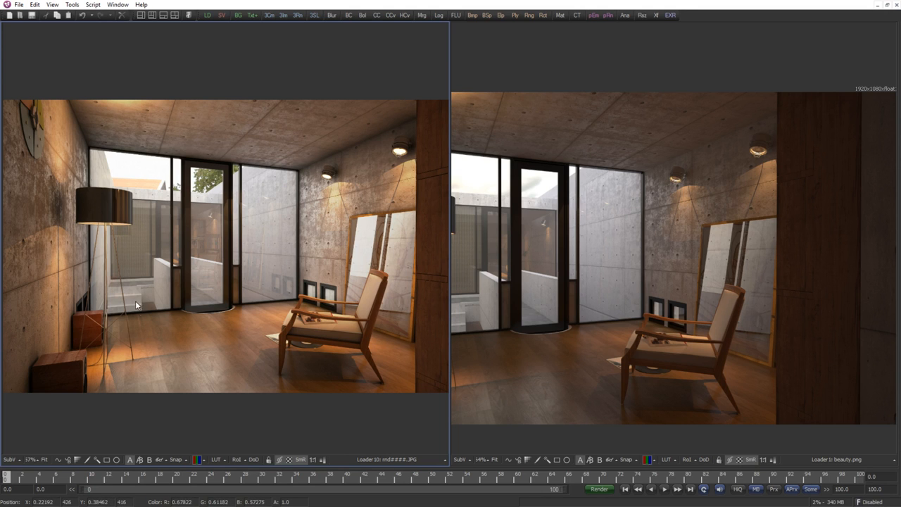
scroll(705, 210, down, 1)
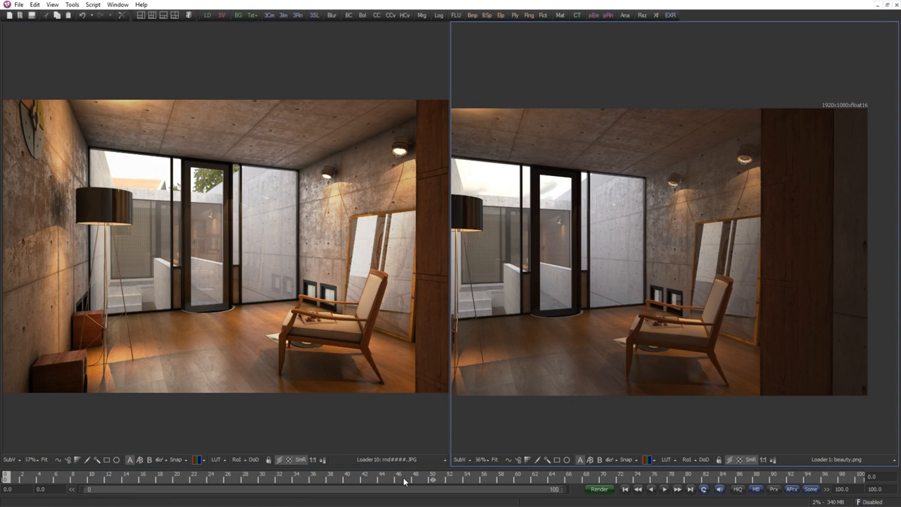
Reveal the node flow below the views, narrow the Azuma Row house note, and move it to the left of the pass loaders.
drag(414, 468, 402, 275)
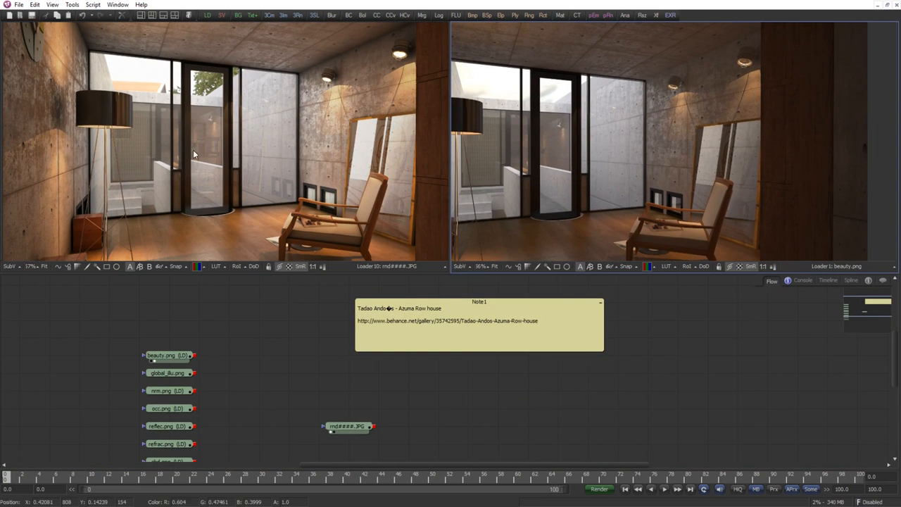
drag(323, 297, 318, 295)
scroll(320, 296, down, 3)
scroll(386, 323, up, 2)
drag(416, 311, 370, 316)
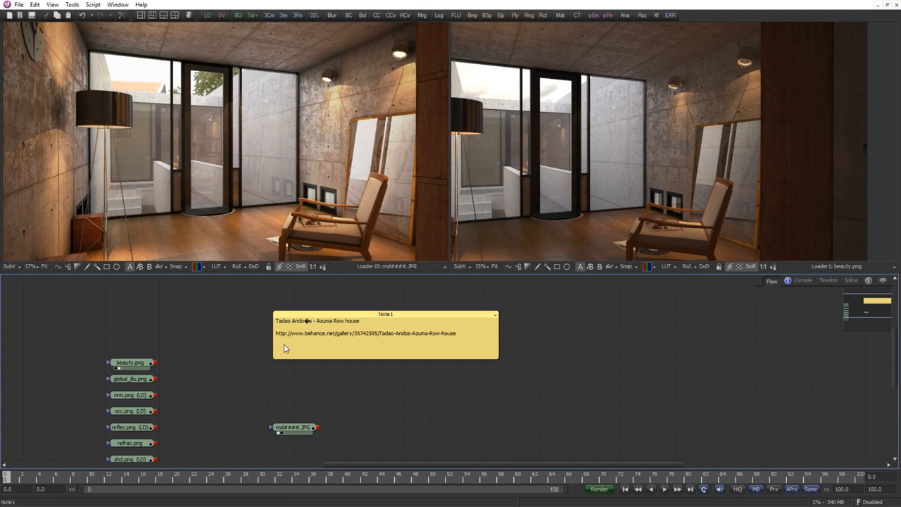
scroll(348, 366, down, 2)
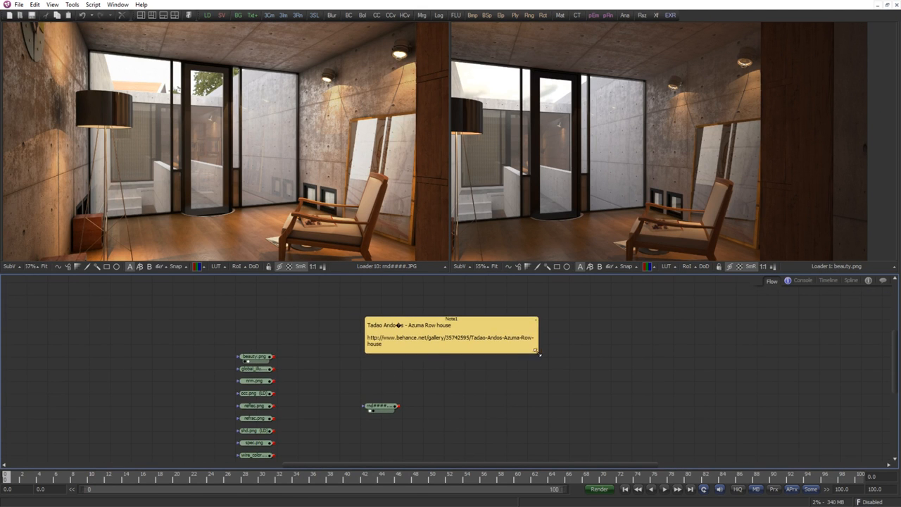
drag(540, 355, 481, 352)
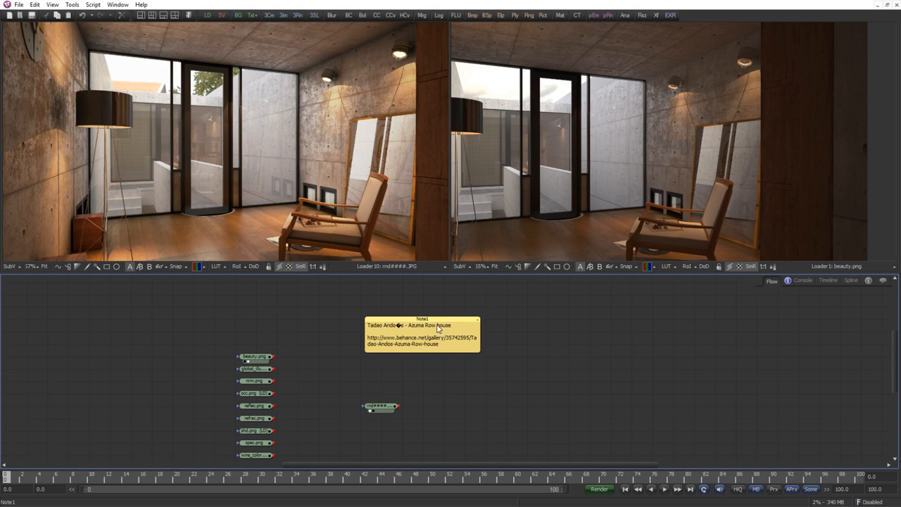
drag(438, 328, 60, 329)
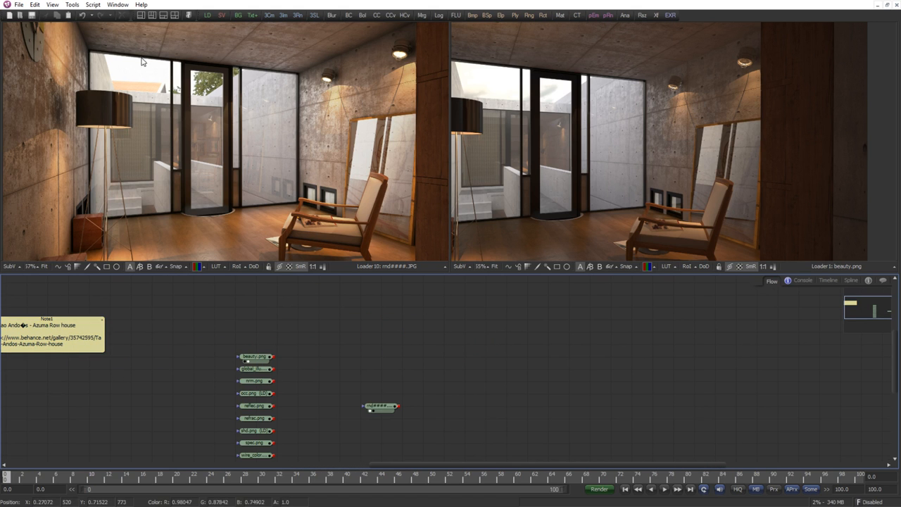
Change the layout to a single view and make that view taller.
click(141, 15)
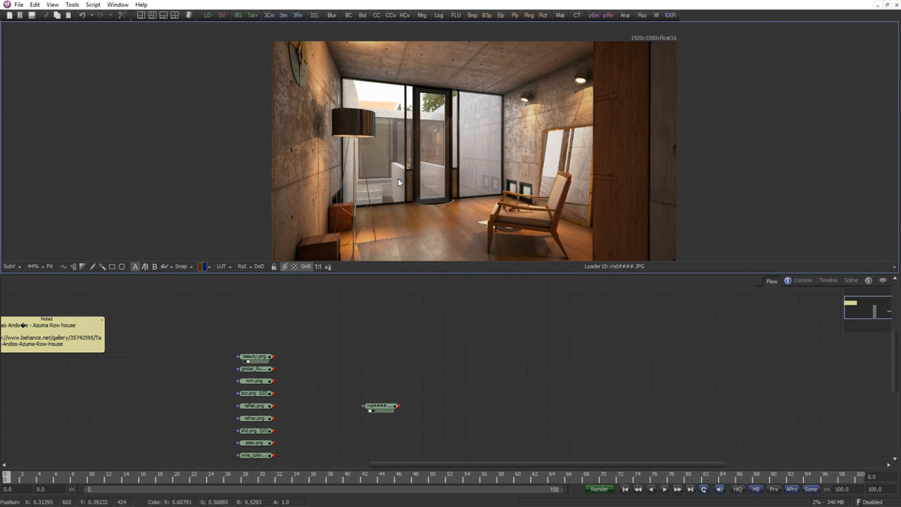
drag(414, 273, 414, 295)
Move the rnd####.JPG loader away from the pass loaders to the far left of the flow, below the note.
scroll(416, 362, down, 3)
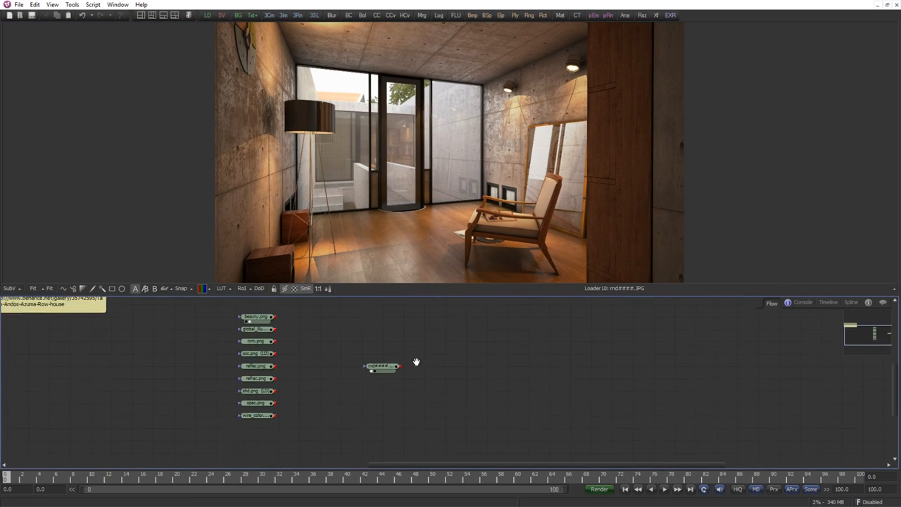
scroll(387, 366, down, 1)
drag(350, 387, 60, 336)
scroll(325, 322, up, 2)
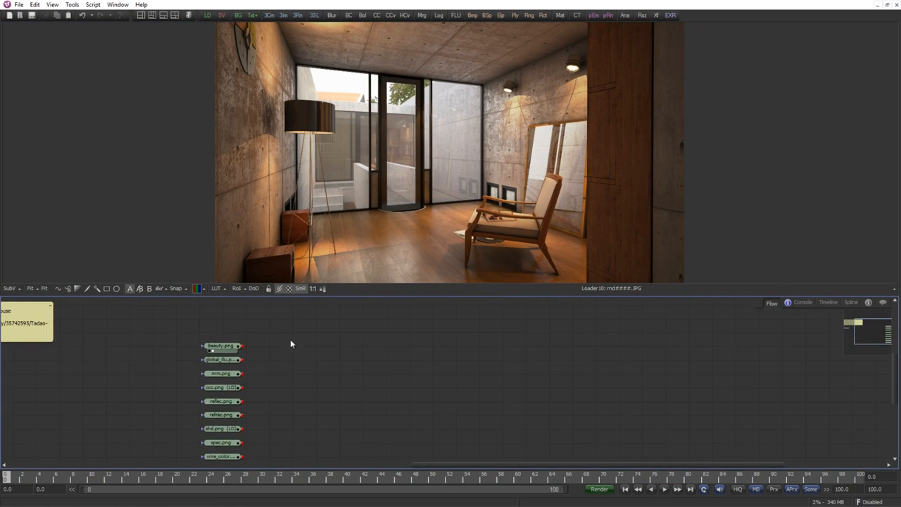
Display beauty.png in an enlarged view and place its loader slightly apart above the other pass loaders.
drag(217, 347, 263, 345)
click(284, 345)
key(1)
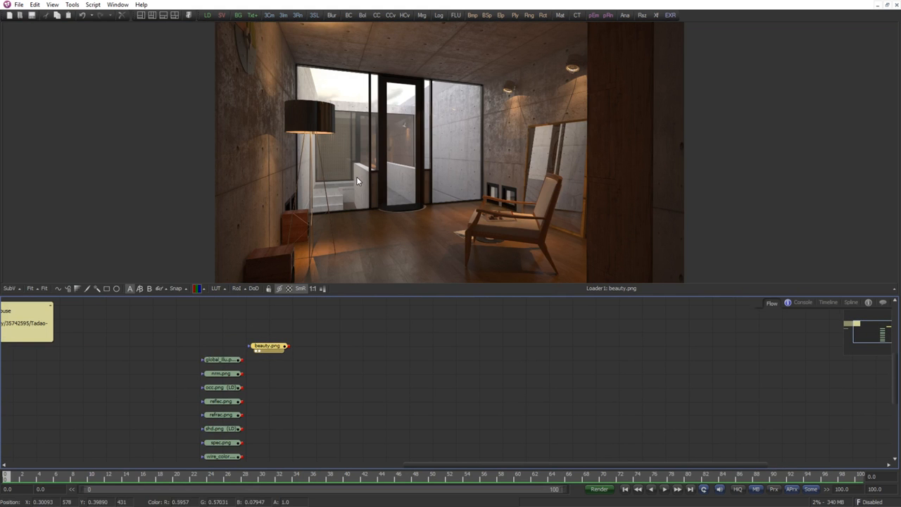
drag(377, 295, 377, 311)
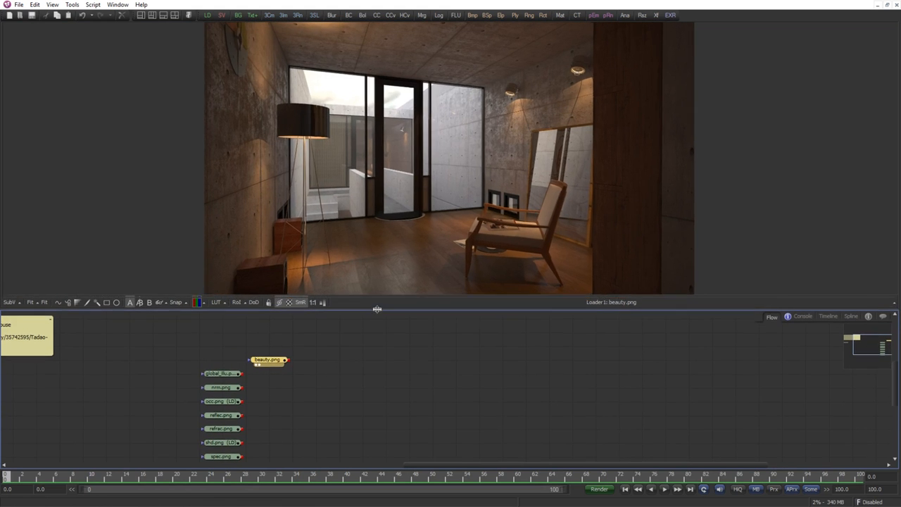
drag(285, 364, 236, 350)
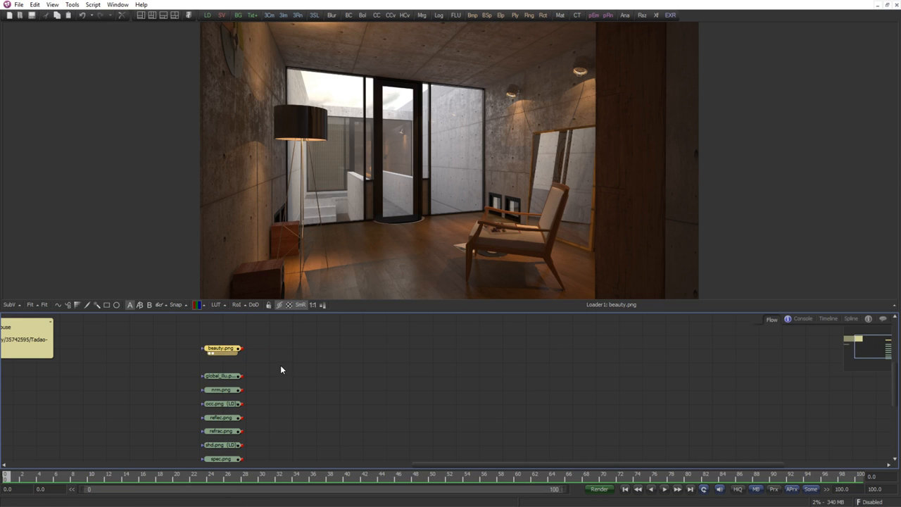
Move the beauty.png loader well away to the right of the other pass loaders.
drag(373, 230, 363, 232)
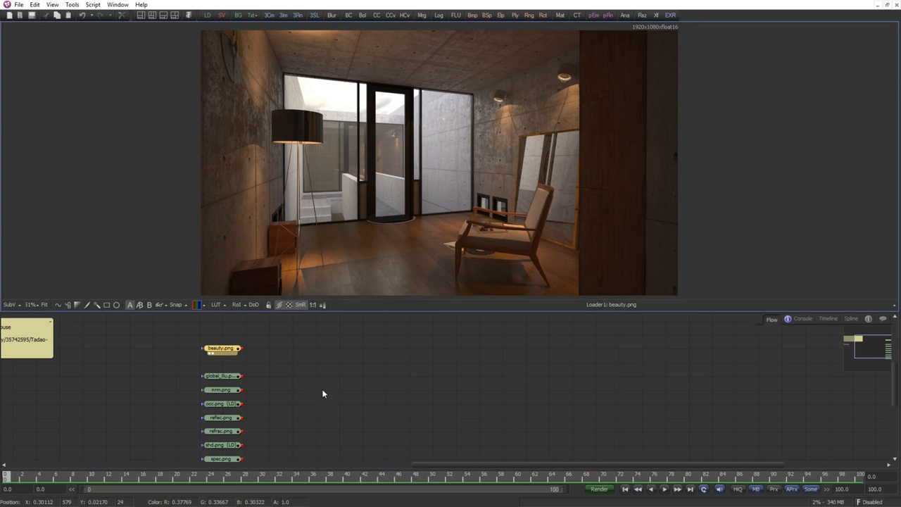
drag(231, 352, 439, 352)
scroll(340, 221, down, 1)
scroll(427, 377, down, 1)
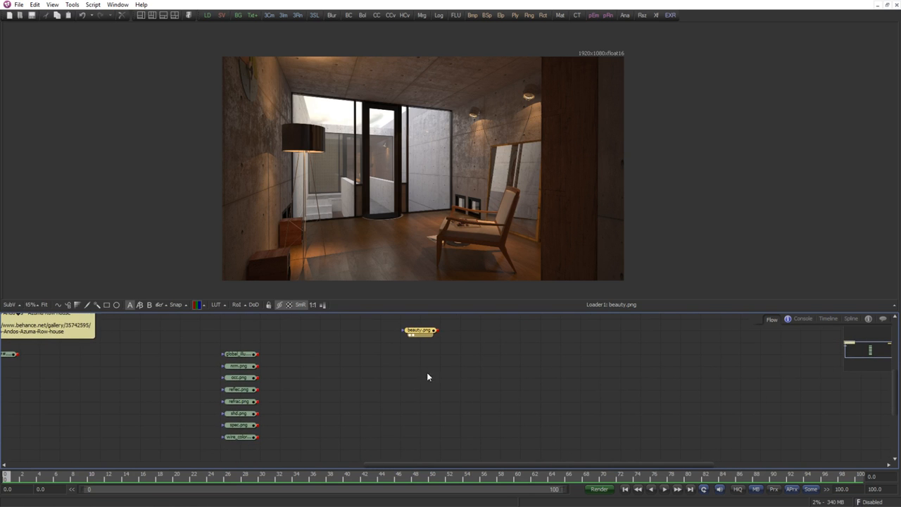
Pull the wire_color.png loader out of the pass column and display it fitted in a slightly taller view.
drag(246, 440, 325, 347)
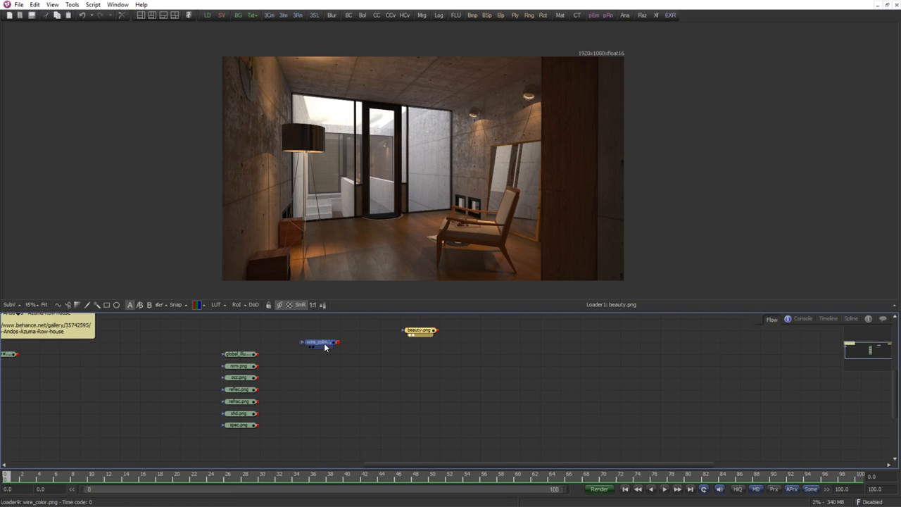
key(1)
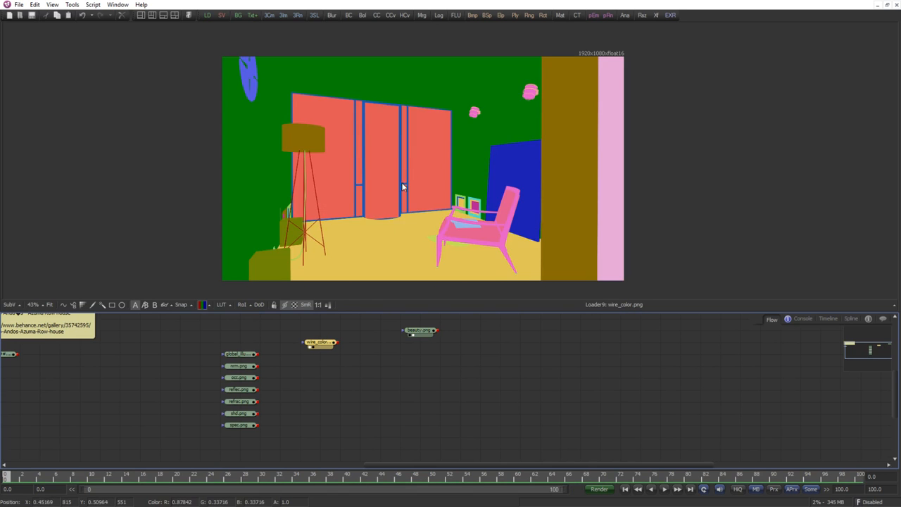
scroll(389, 232, up, 1)
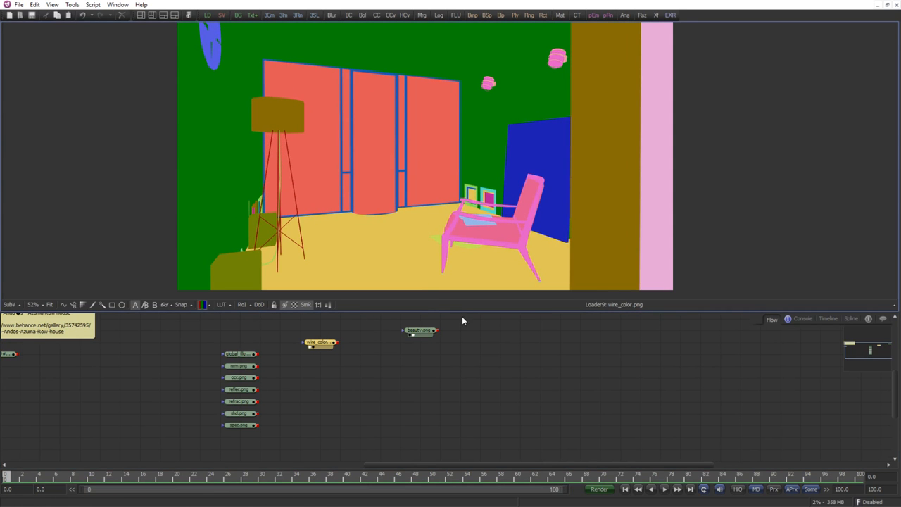
key(ctrl+f)
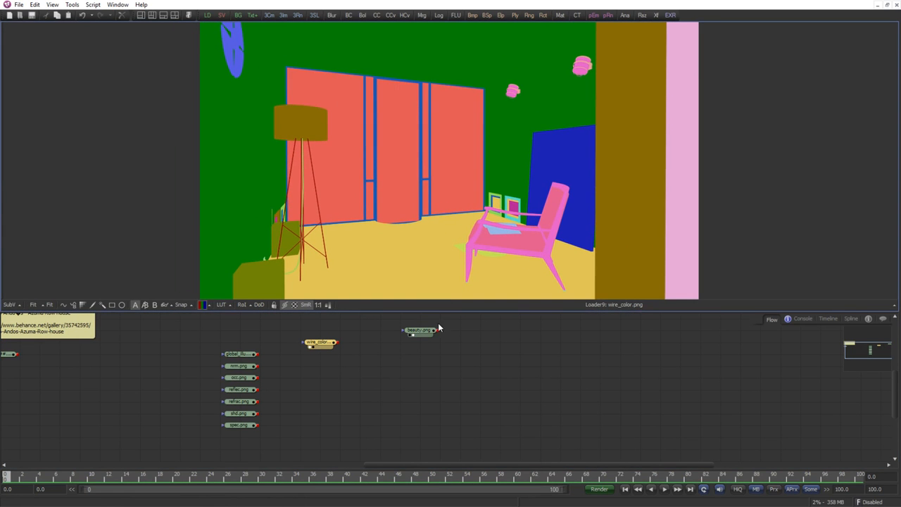
drag(440, 311, 440, 333)
drag(318, 364, 318, 388)
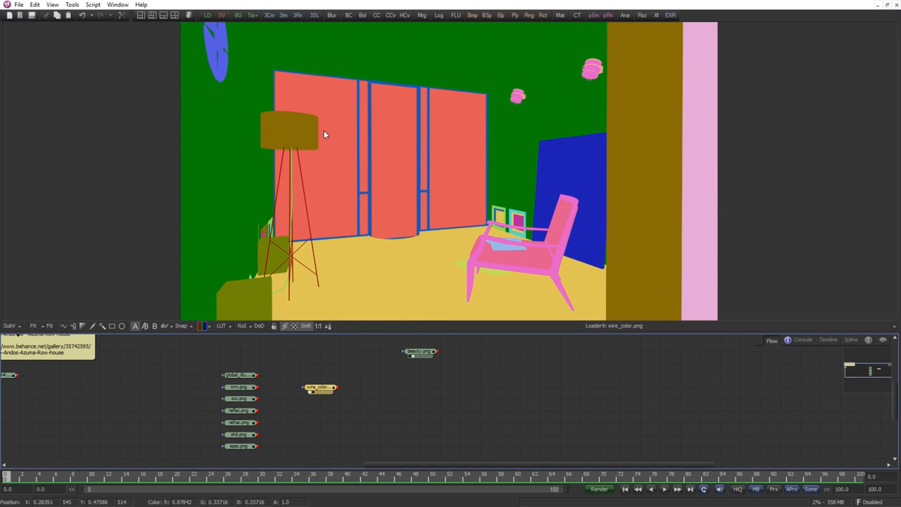
Add a Chroma Keyer after the wire_color.png loader and display its output in the view.
click(420, 391)
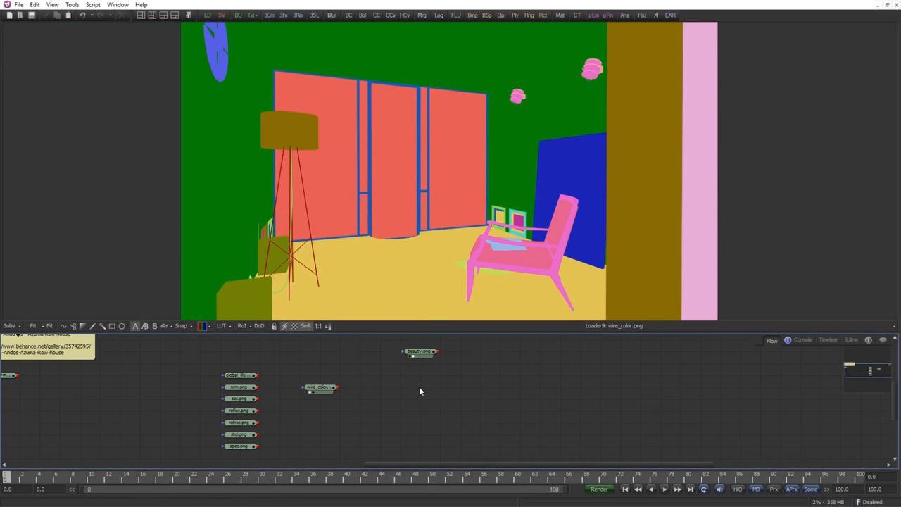
key(ctrl+space)
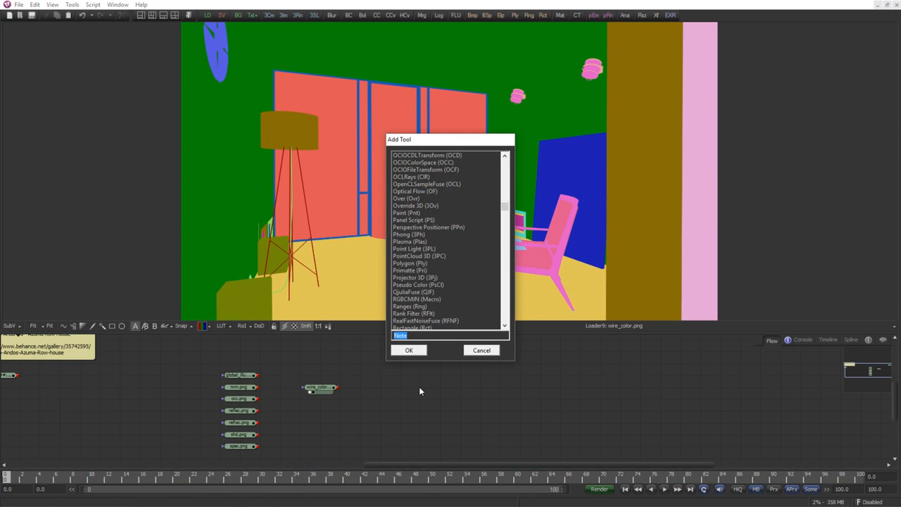
text(chro)
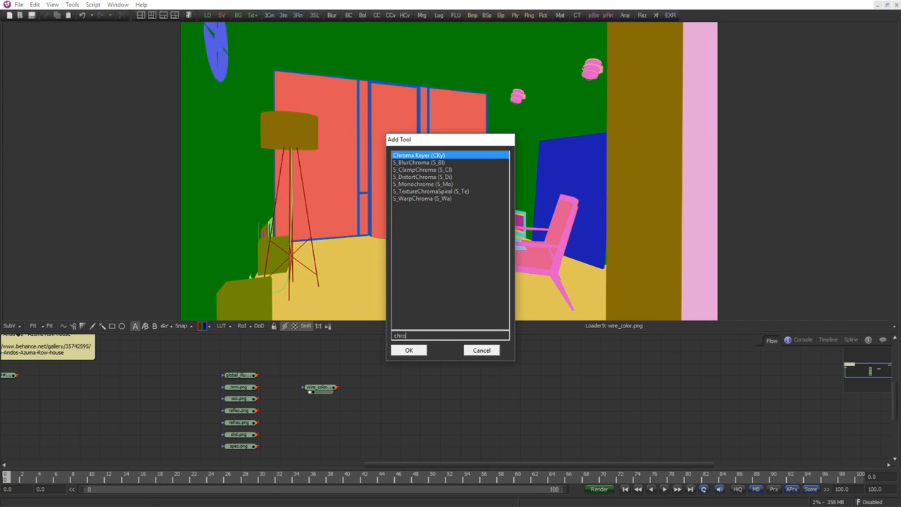
key(Return)
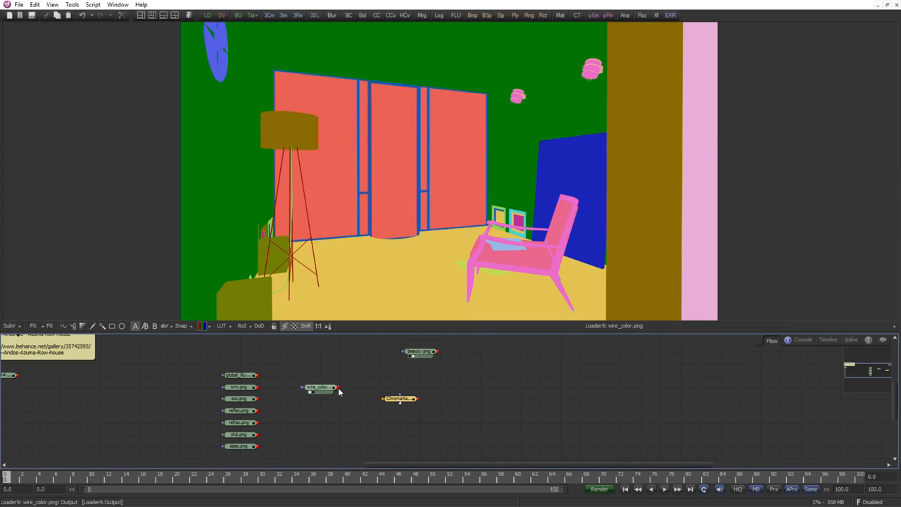
drag(337, 387, 411, 195)
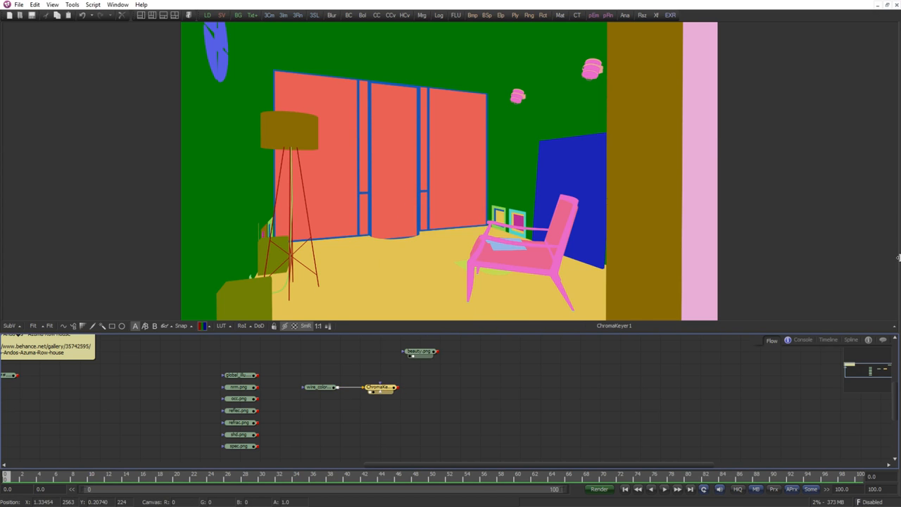
Reveal the Chroma Keyer's controls and key out the salmon-coloured window panes by sampling them in the view.
drag(899, 257, 678, 266)
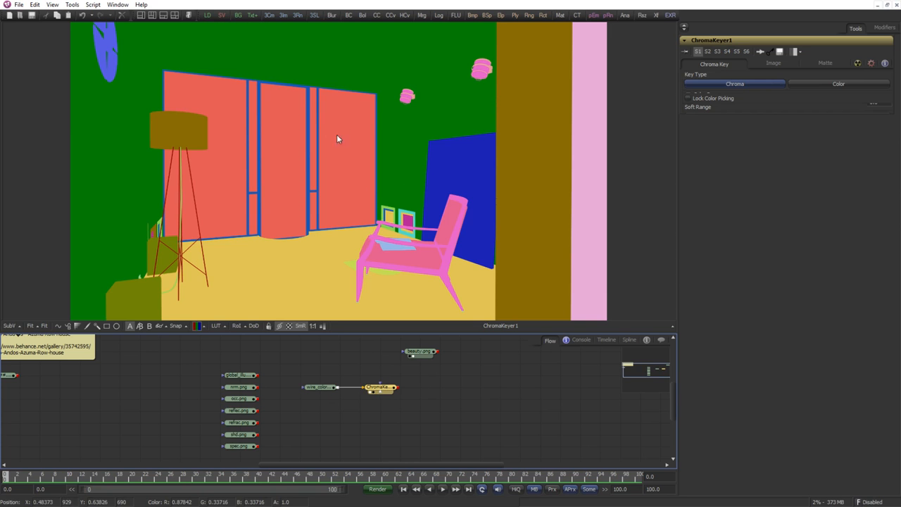
drag(333, 130, 355, 204)
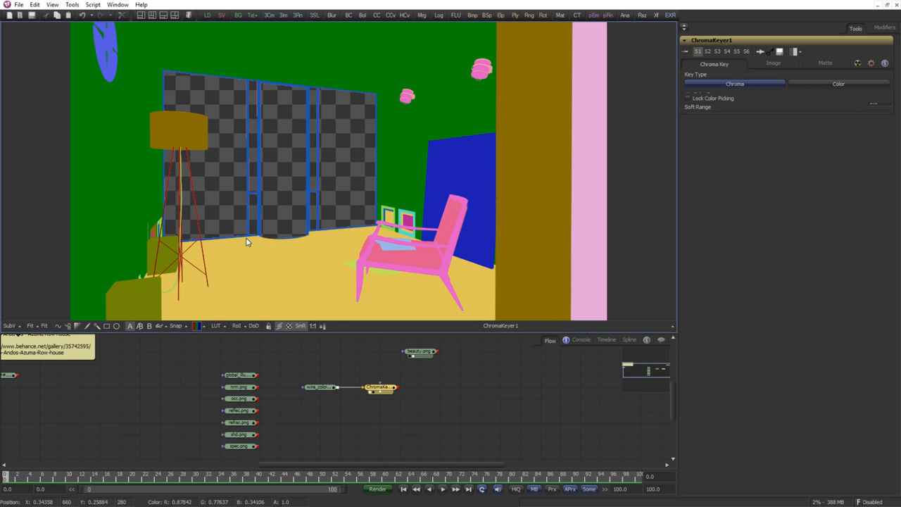
Examine the key's edges up close around the floor lamp, its legs and the window frames.
drag(158, 226, 178, 206)
scroll(190, 209, up, 5)
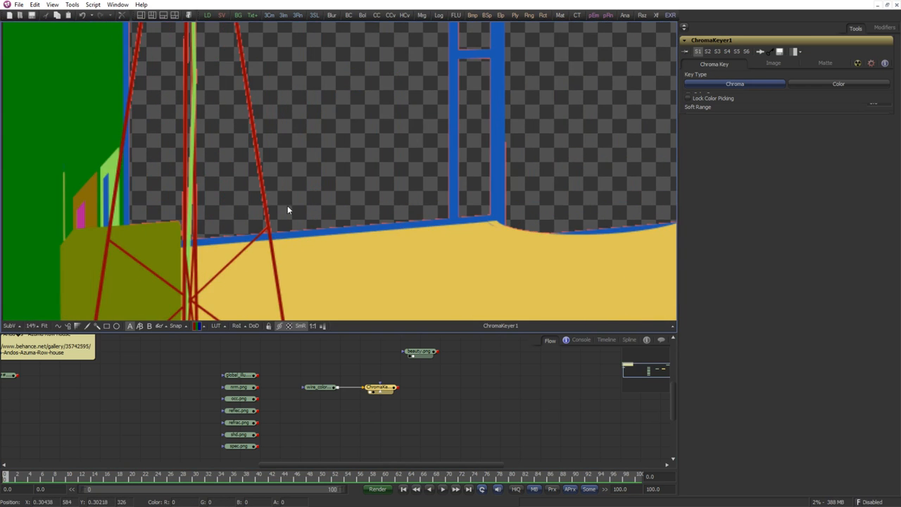
drag(255, 147, 262, 245)
drag(244, 91, 240, 119)
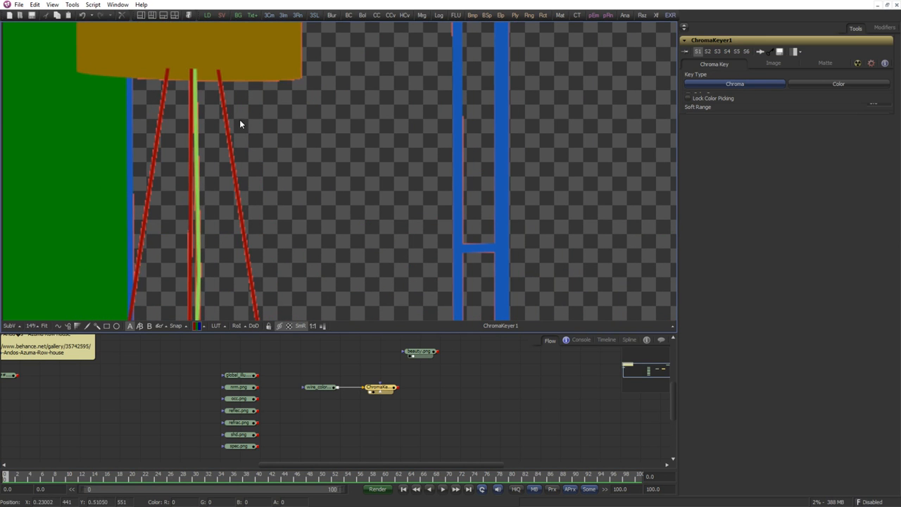
scroll(538, 175, down, 3)
drag(565, 196, 346, 194)
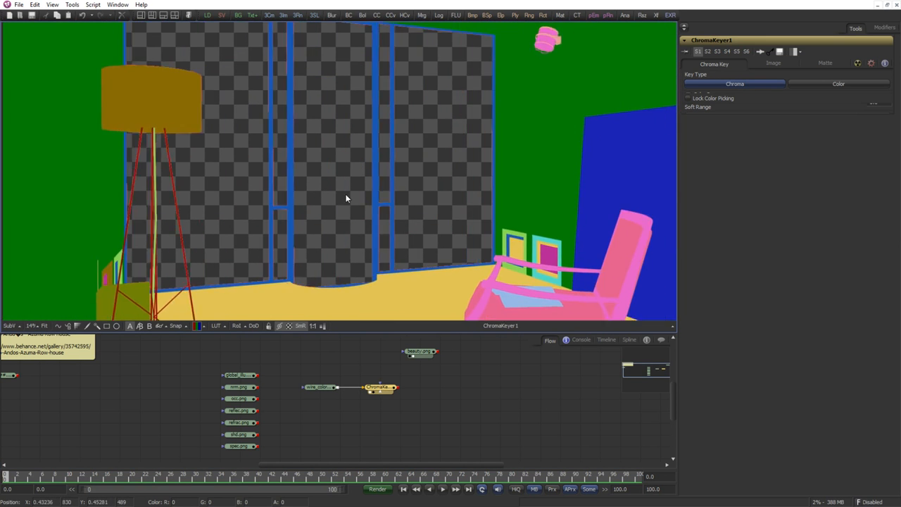
scroll(356, 196, down, 1)
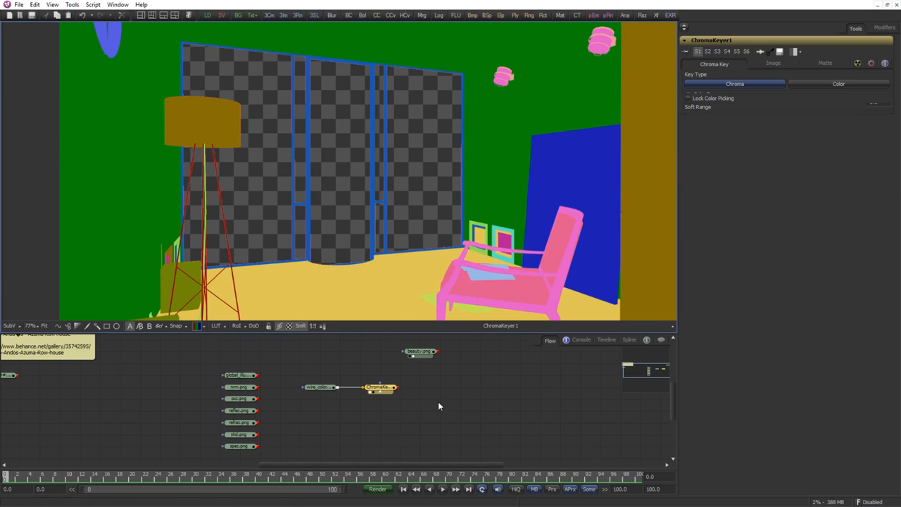
Move the wire_color.png loader and its Chroma Keyer together into the space between the pass loaders and beauty.png.
alt+click(369, 393)
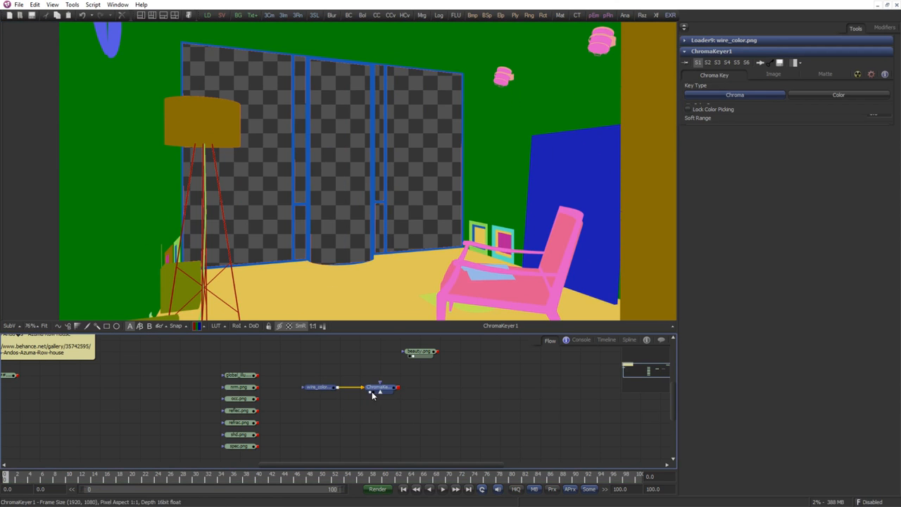
drag(373, 396, 353, 362)
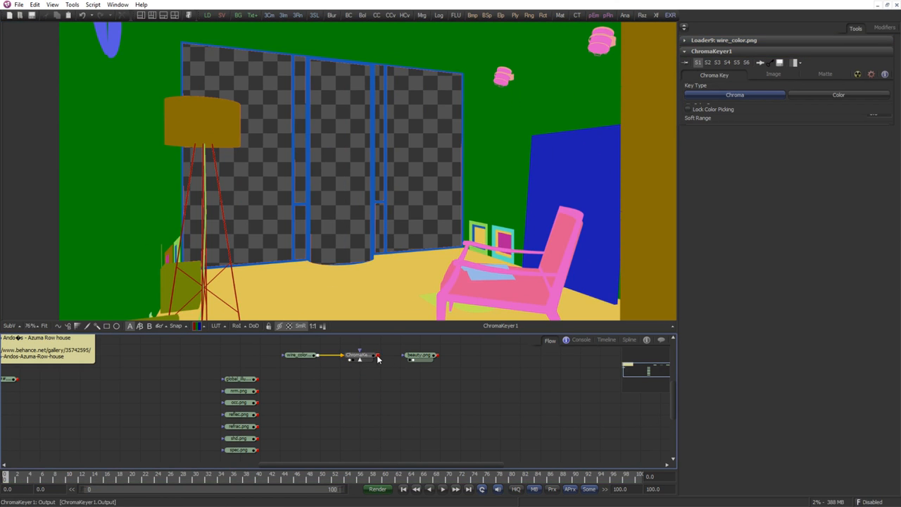
click(377, 388)
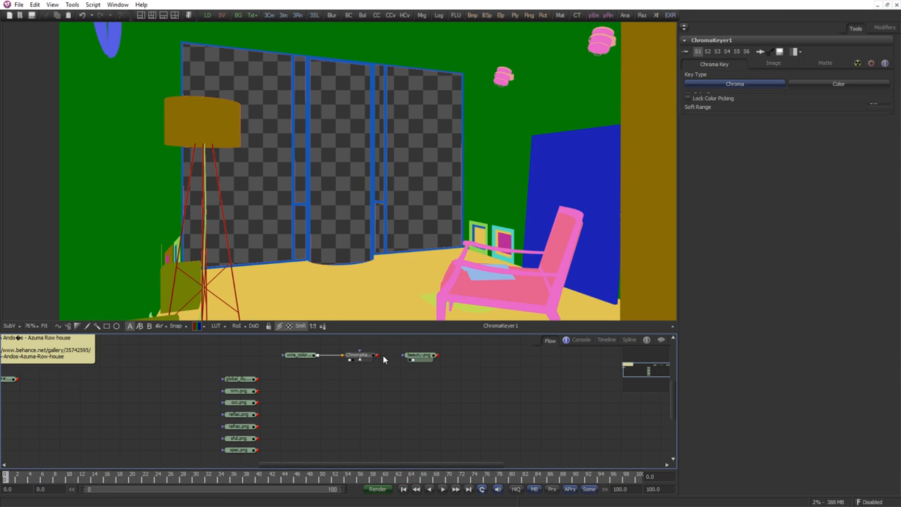
click(367, 363)
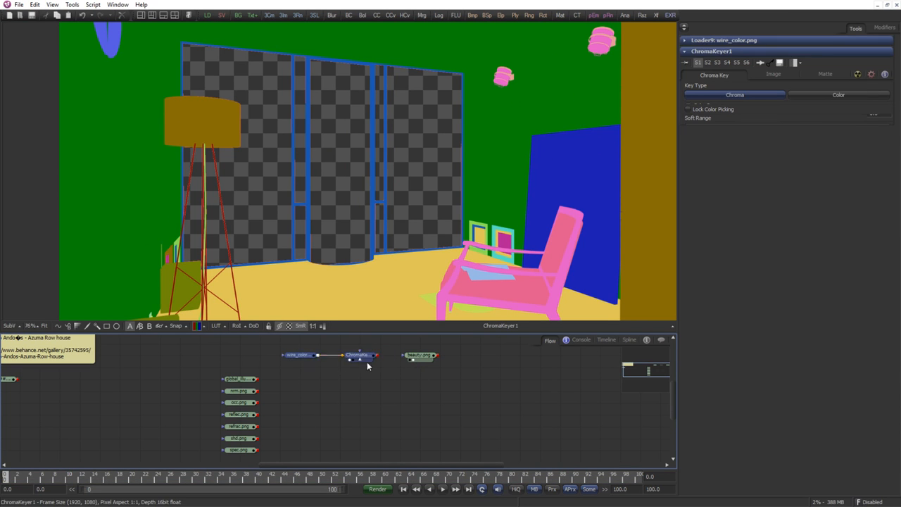
drag(366, 361, 365, 373)
scroll(303, 398, down, 1)
drag(290, 447, 181, 411)
drag(393, 382, 321, 392)
Display beauty.png in the view again and shift the wire_color.png and Chroma Keyer pair slightly up and left.
drag(410, 353, 392, 358)
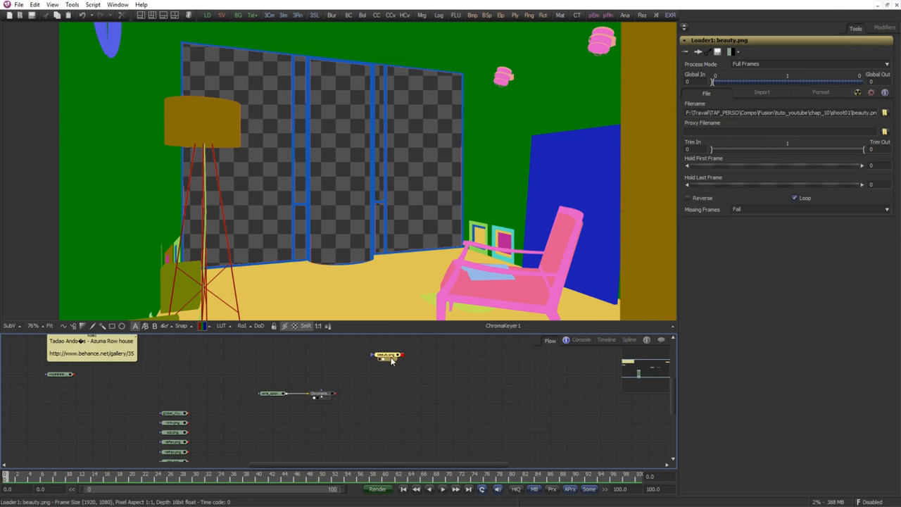
key(1)
scroll(375, 391, up, 1)
drag(355, 392, 245, 369)
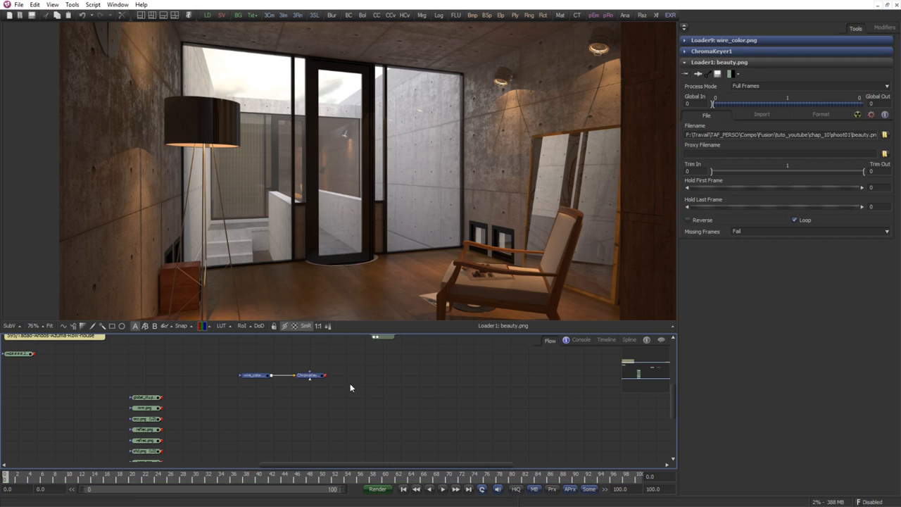
drag(314, 376, 296, 365)
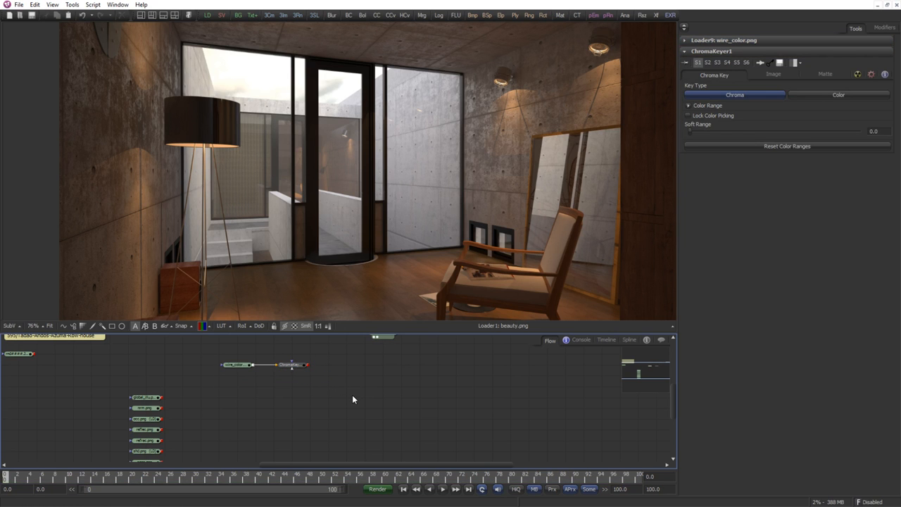
Add an Underlay to the right of the pass loaders, rename it IN_, and place it just below the Chroma Keyer.
key(ctrl+space)
text(un)
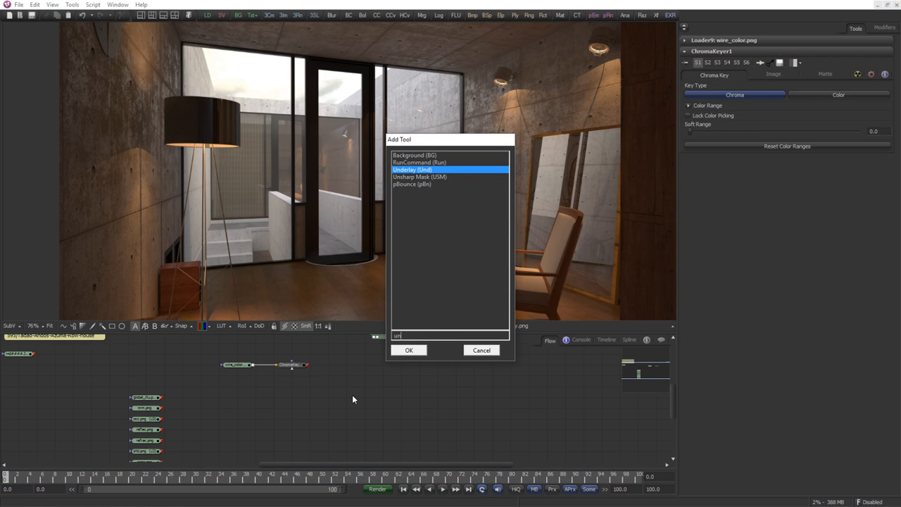
key(Return)
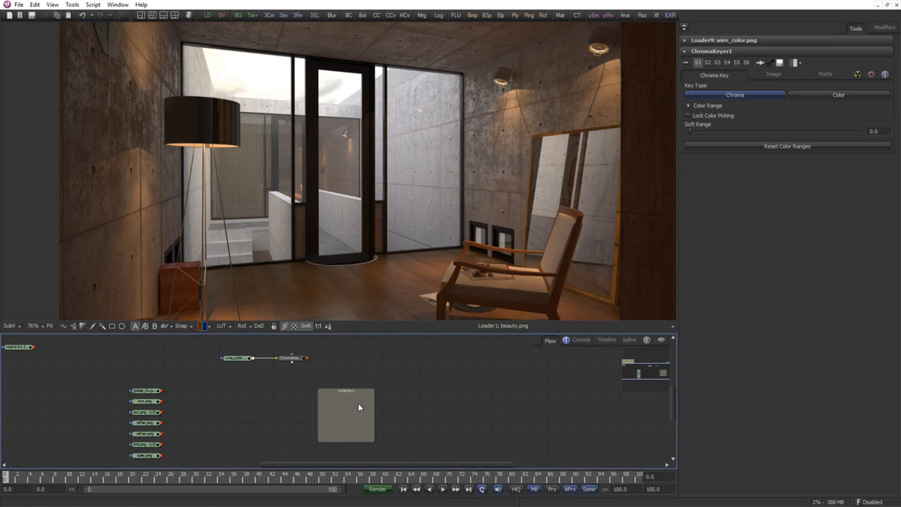
click(352, 391)
key(F2)
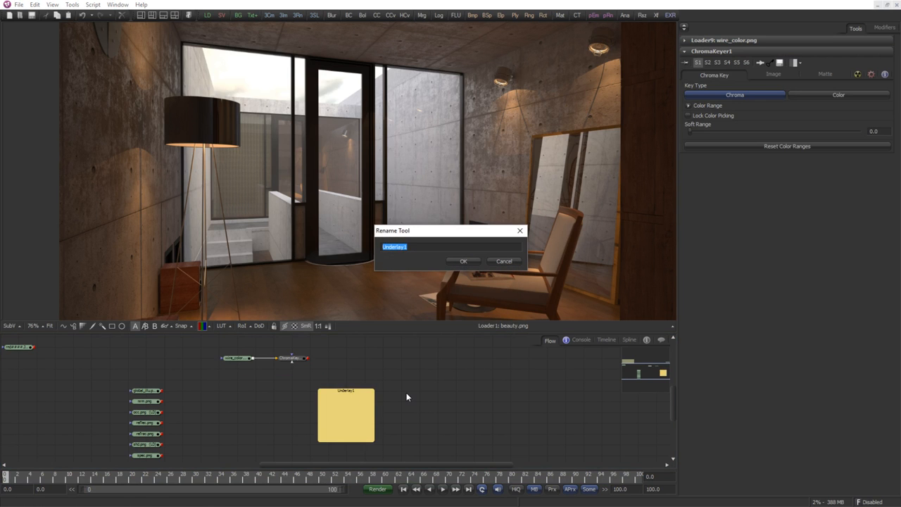
text(IN)
key(Return)
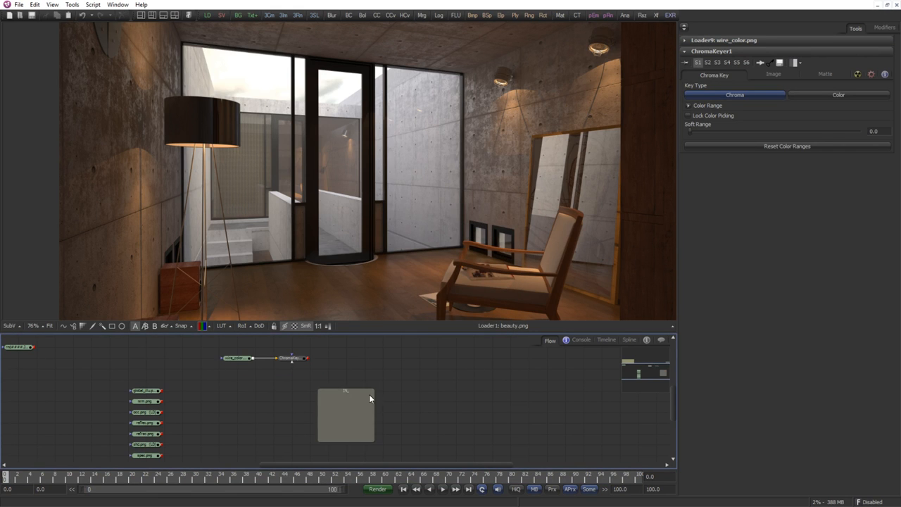
drag(354, 393, 341, 384)
Duplicate the IN_ underlay, align the copy to its right, and rename it OUT.
key(ctrl+c)
click(452, 399)
key(ctrl+v)
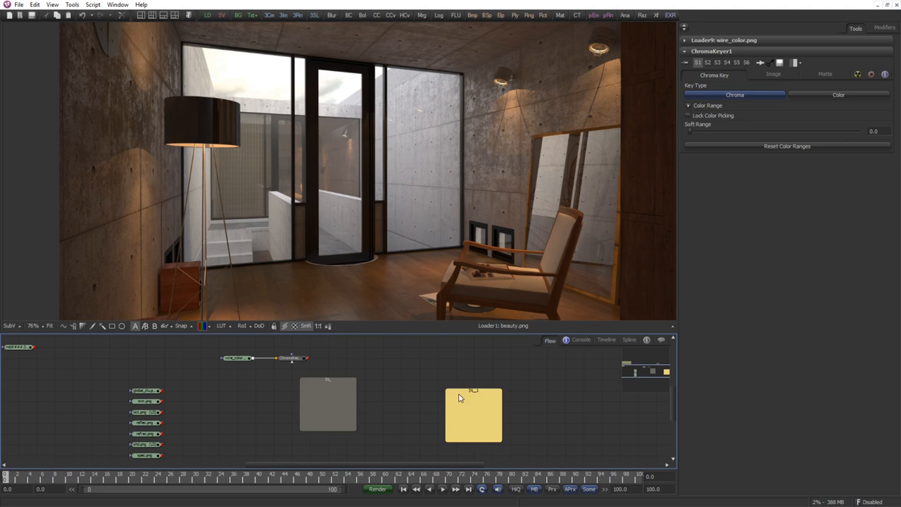
drag(459, 394, 450, 379)
key(F2)
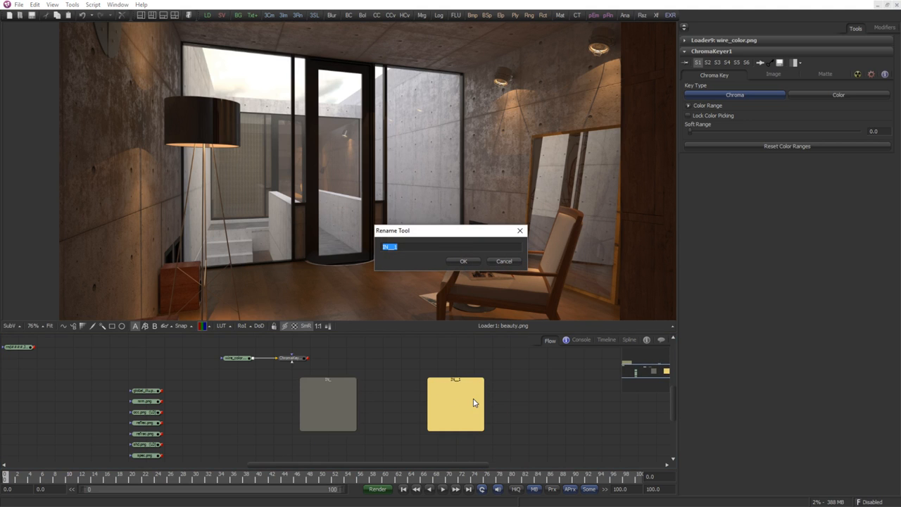
key(Return)
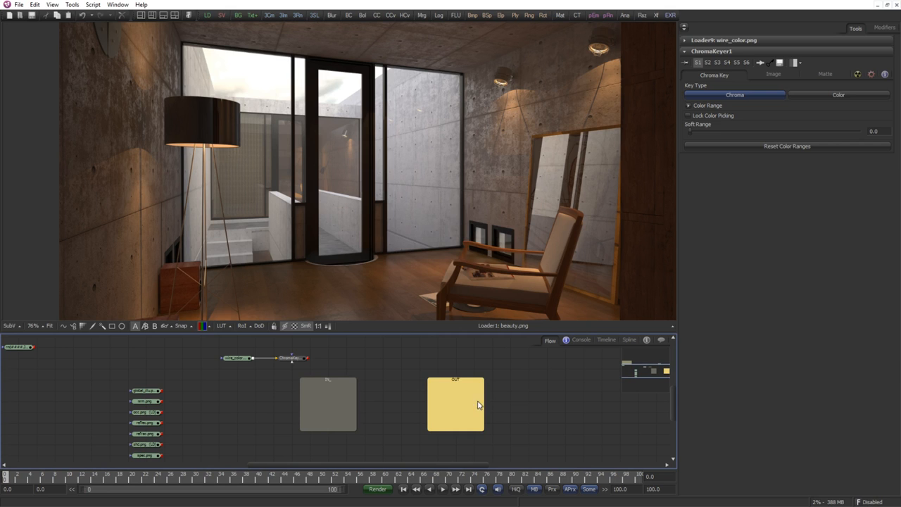
click(519, 407)
Raise the IN_ and OUT underlays closer to the Chroma Keyer and place beauty.png above the gap between them.
scroll(384, 366, up, 2)
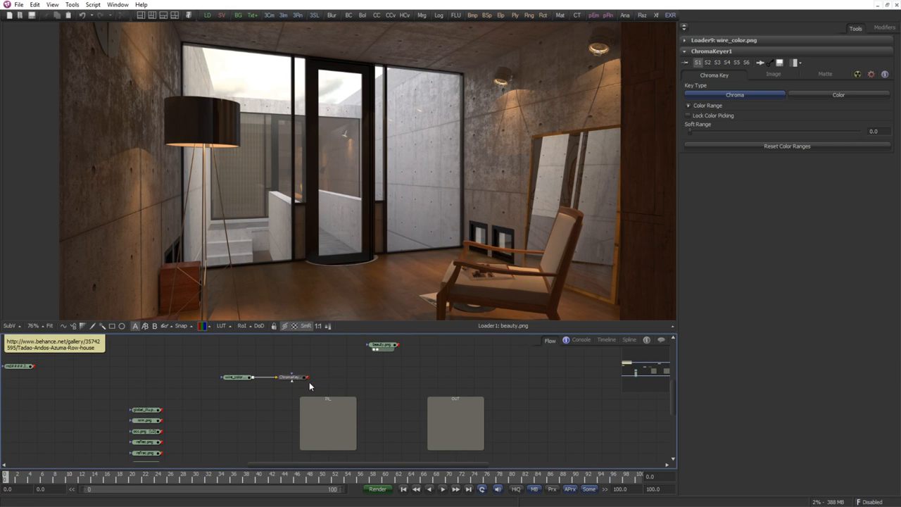
drag(319, 387, 225, 375)
drag(330, 405, 326, 392)
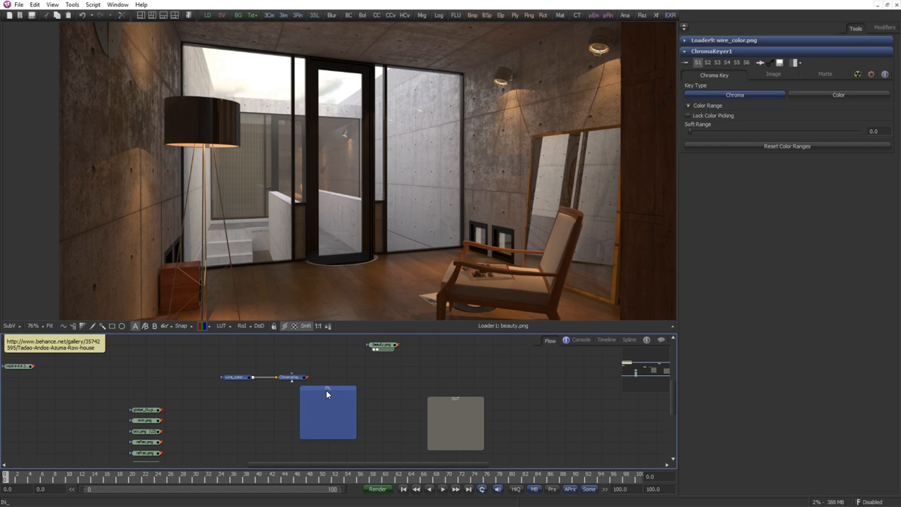
drag(447, 396, 443, 384)
drag(378, 345, 397, 355)
click(392, 411)
scroll(405, 396, up, 1)
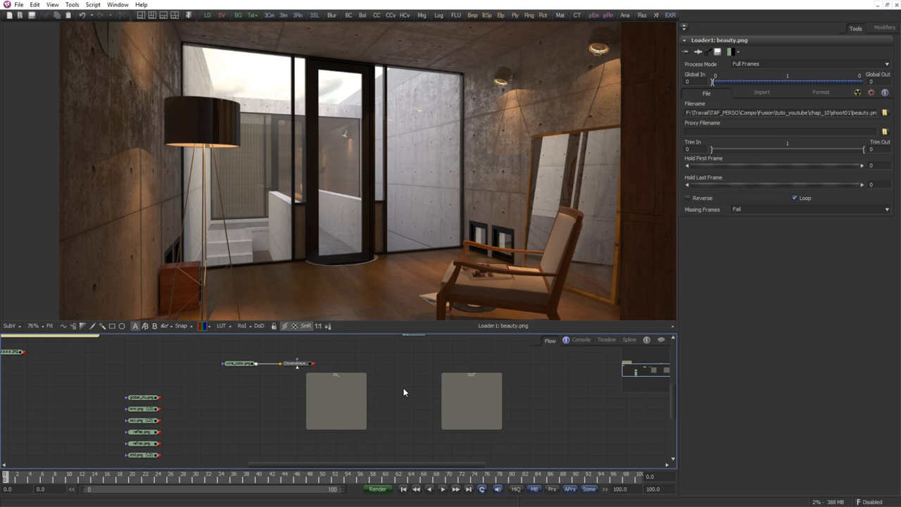
Add a Channel Booleans node inside the IN_ underlay and paste a copy of it inside the OUT underlay.
key(ctrl+space)
text(chn)
key(BackSpace)
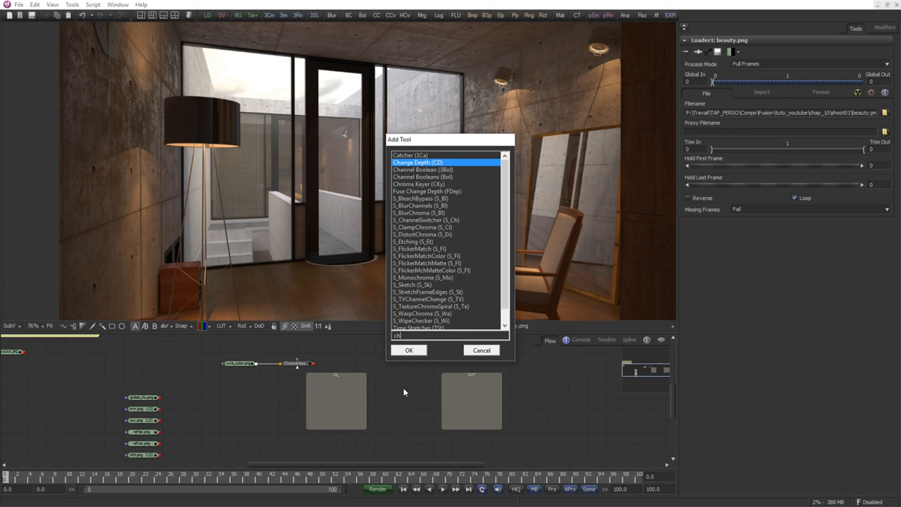
text(ann)
key(Down)
key(Return)
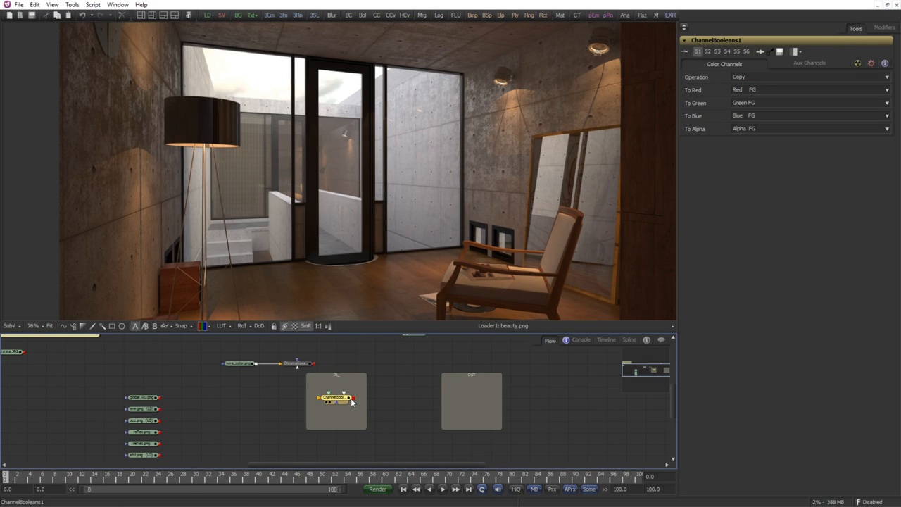
key(ctrl+c)
key(ctrl+v)
Connect beauty.png to the Channel Booleans in the IN_ underlay and display that node's output in the view.
scroll(410, 397, up, 2)
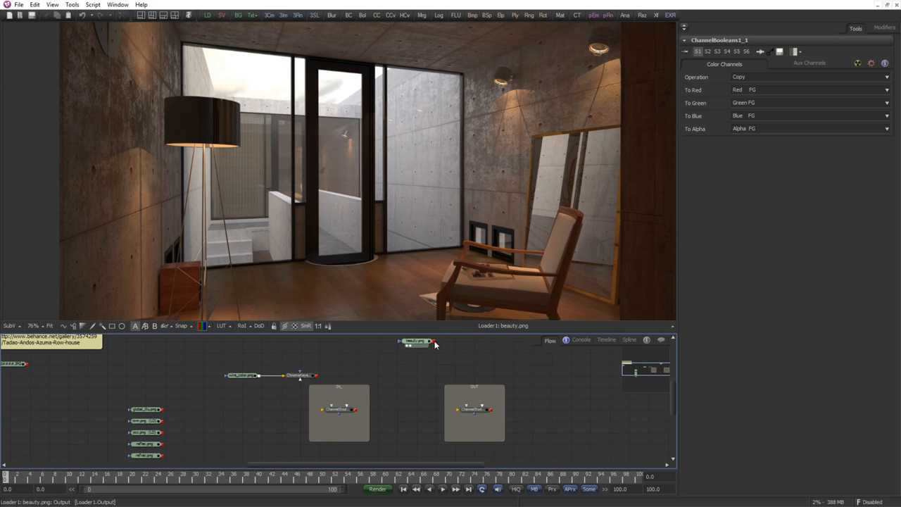
drag(432, 343, 355, 410)
click(352, 412)
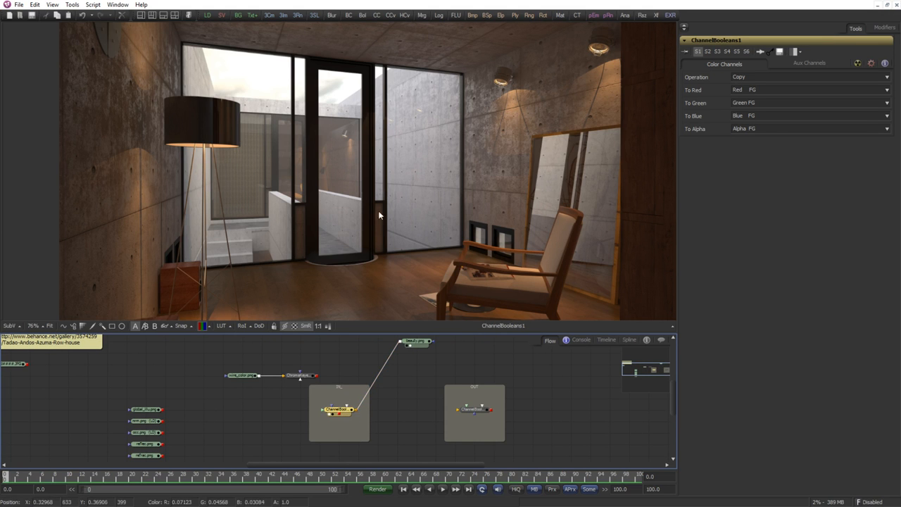
Display the Chroma Keyer output, check its alpha channel, and switch back to the colour channels.
click(310, 375)
key(1)
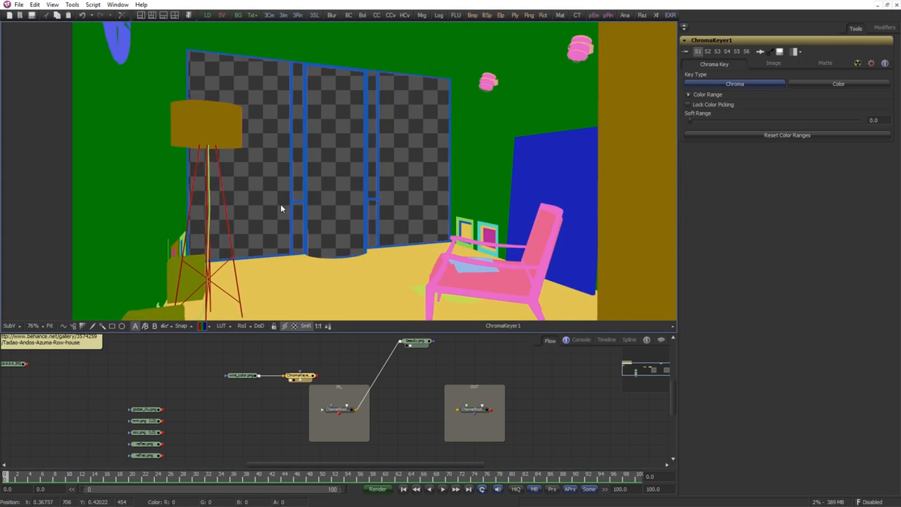
key(a)
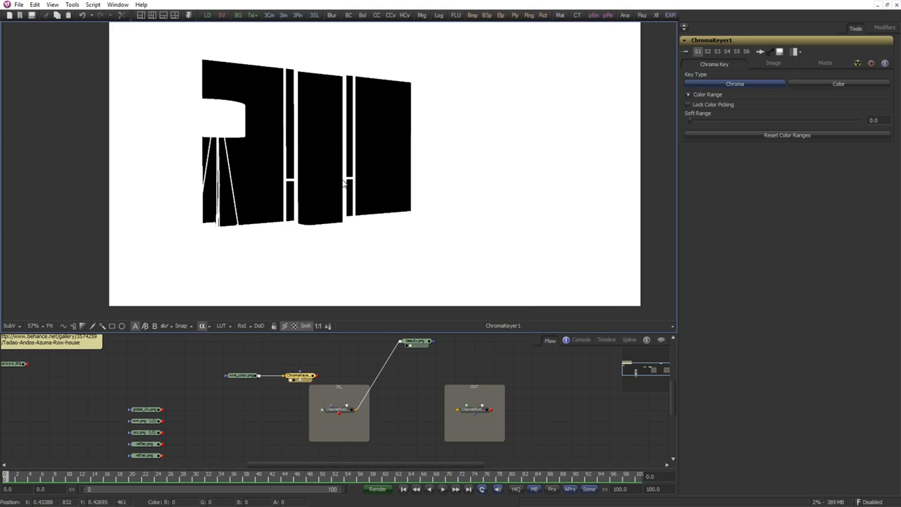
key(c)
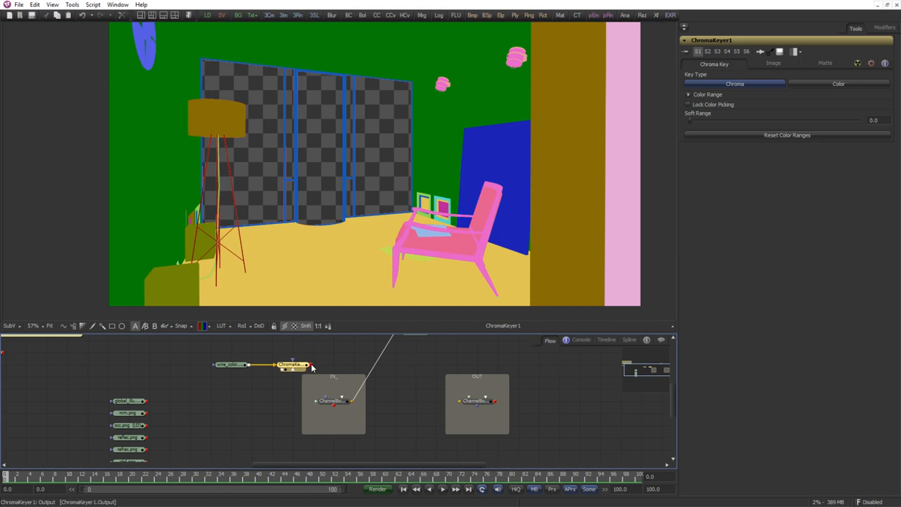
Connect the Chroma Keyer as the effect mask of the IN_ Channel Booleans and display the masked node.
drag(308, 365, 326, 400)
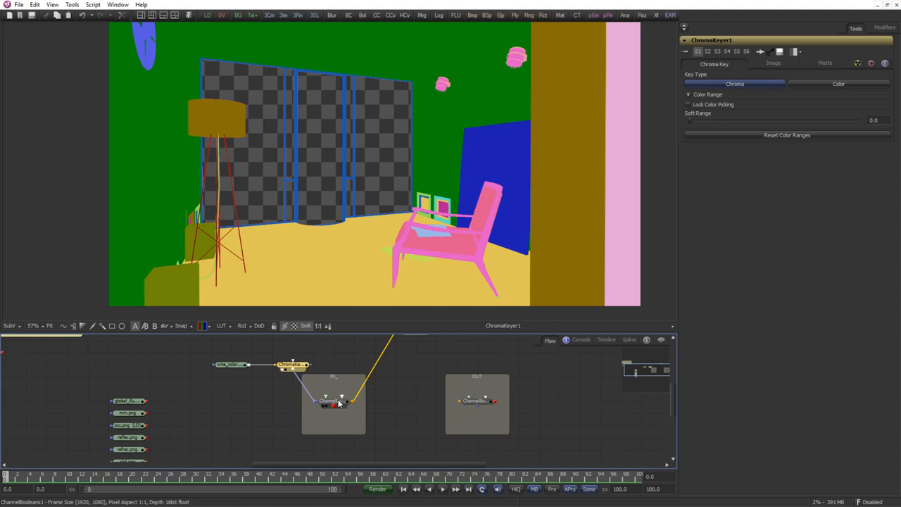
click(338, 402)
key(1)
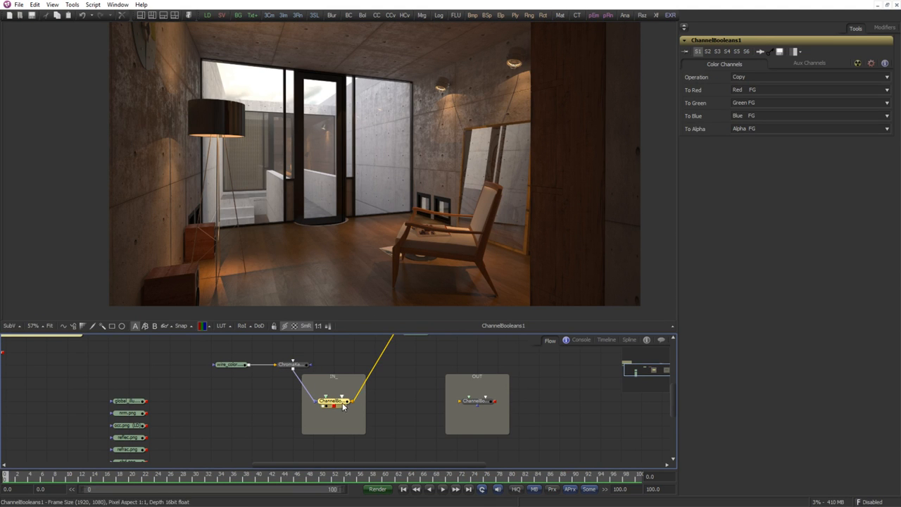
Set the IN_ Channel Booleans operation to Subtract and enable Apply Mask Inverted so the window openings are cut out.
click(769, 76)
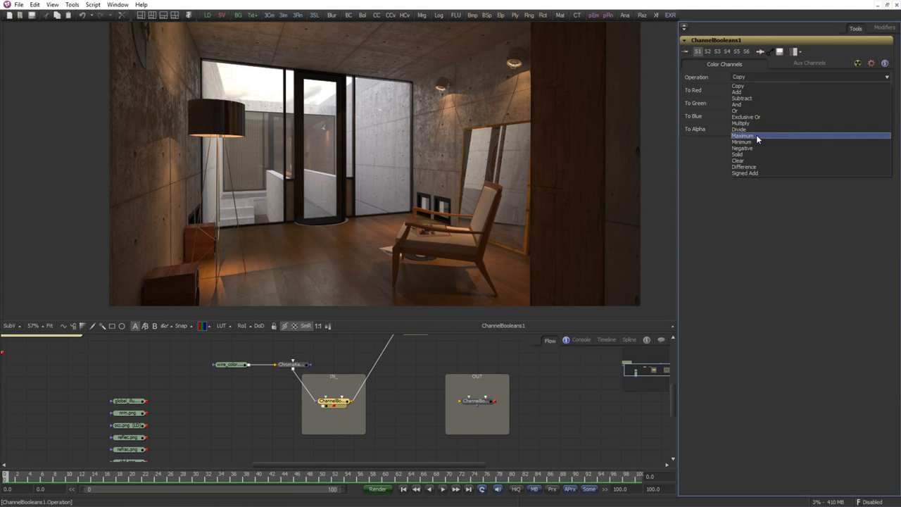
click(755, 98)
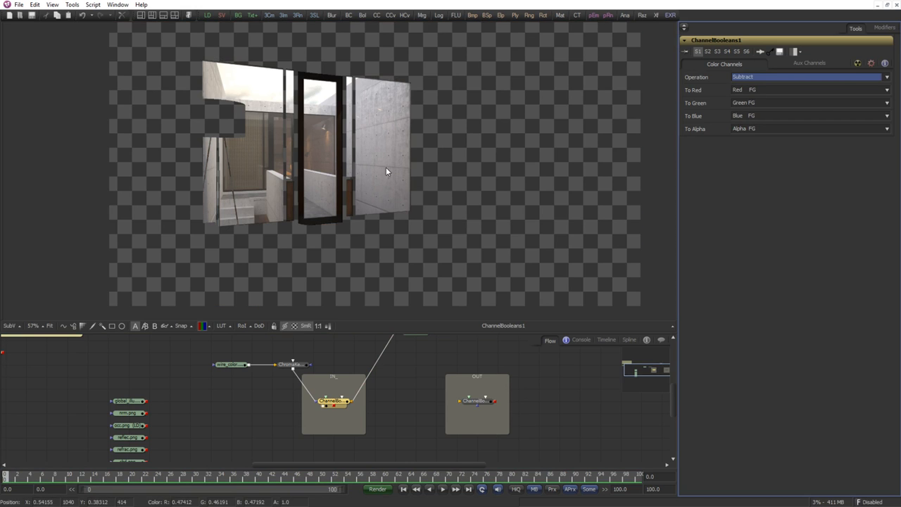
click(857, 63)
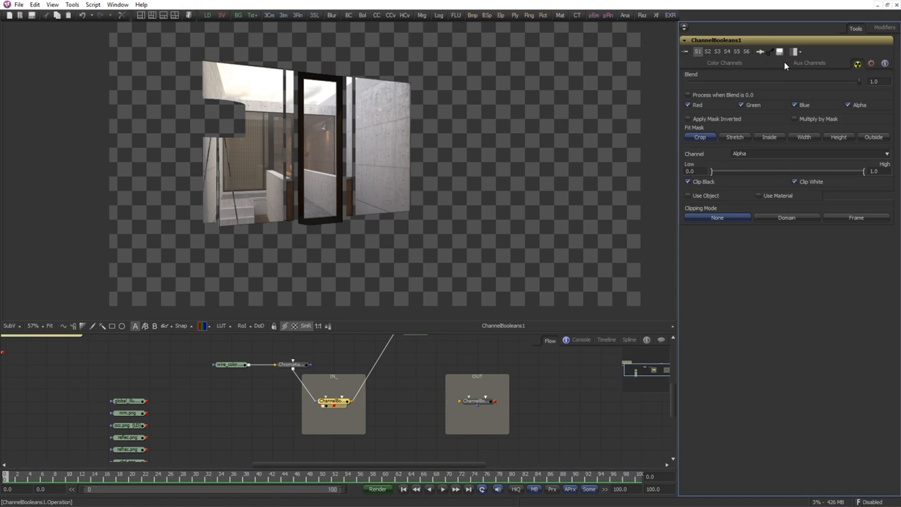
click(690, 119)
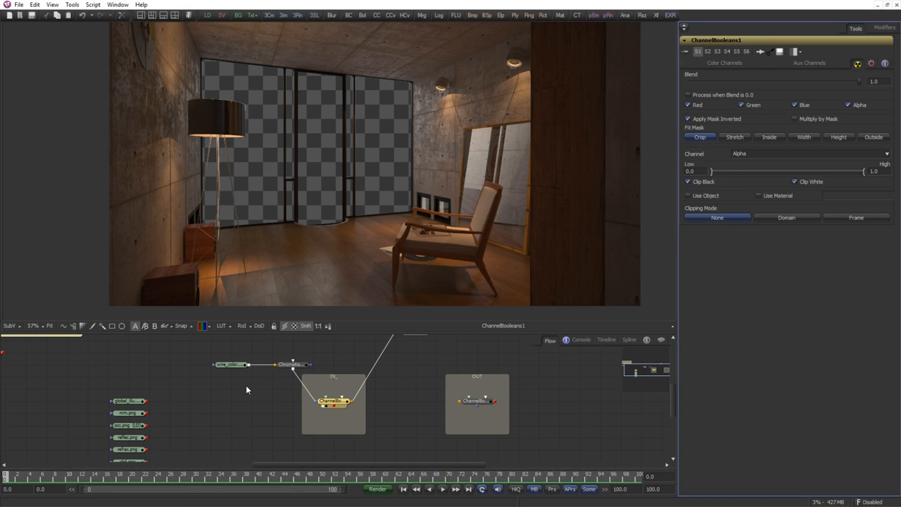
Move wire_color.png and the Chroma Keyer between the IN_ and OUT underlays, stacking the loader above the keyer.
drag(212, 395, 416, 415)
click(357, 424)
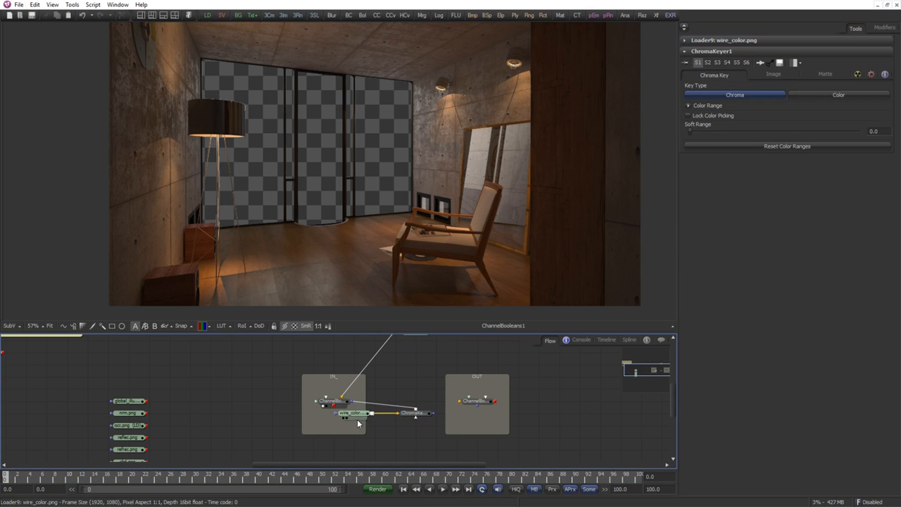
drag(356, 415, 415, 379)
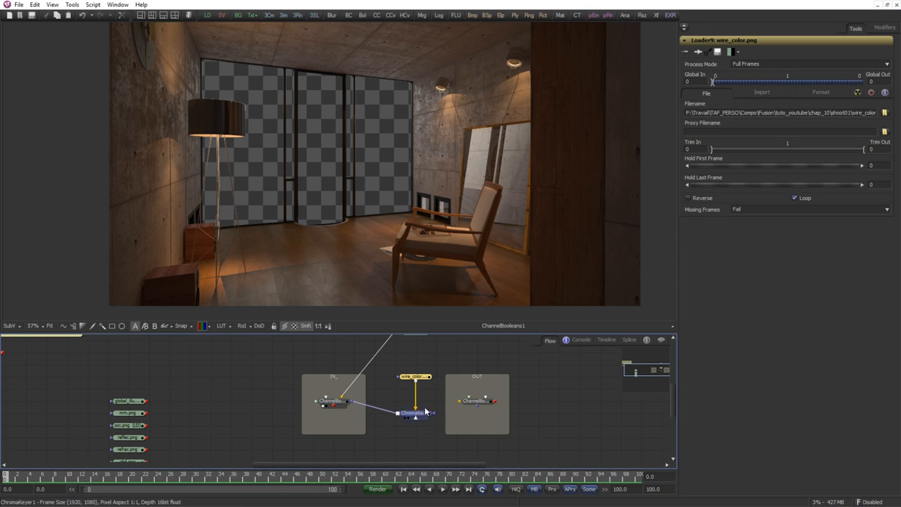
drag(425, 411, 394, 428)
click(423, 390)
click(415, 407)
Connect beauty.png as input and the Chroma Keyer as mask to the OUT Channel Booleans, and display that node.
scroll(395, 422, down, 1)
drag(364, 358, 420, 426)
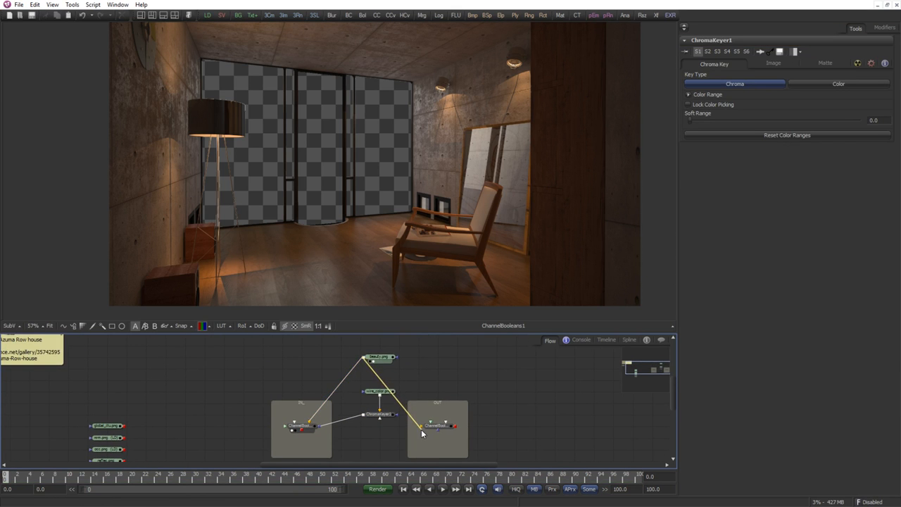
scroll(429, 412, up, 2)
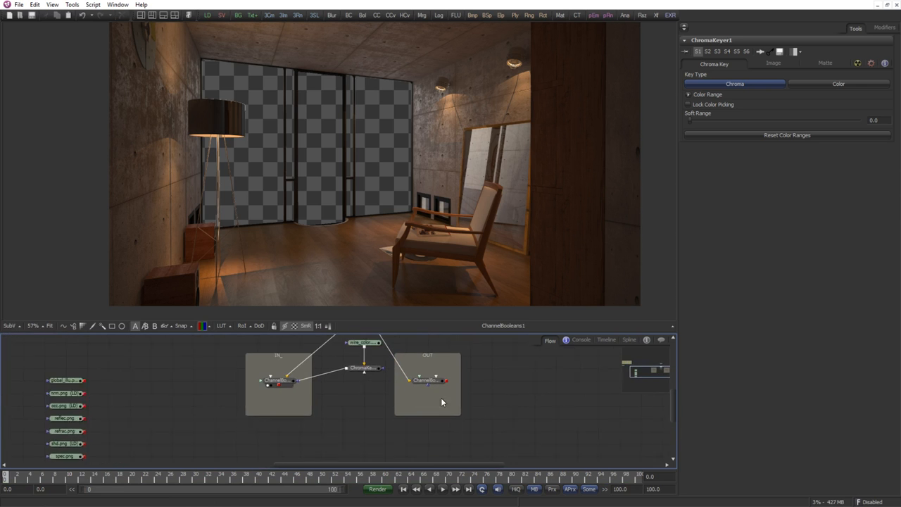
click(360, 371)
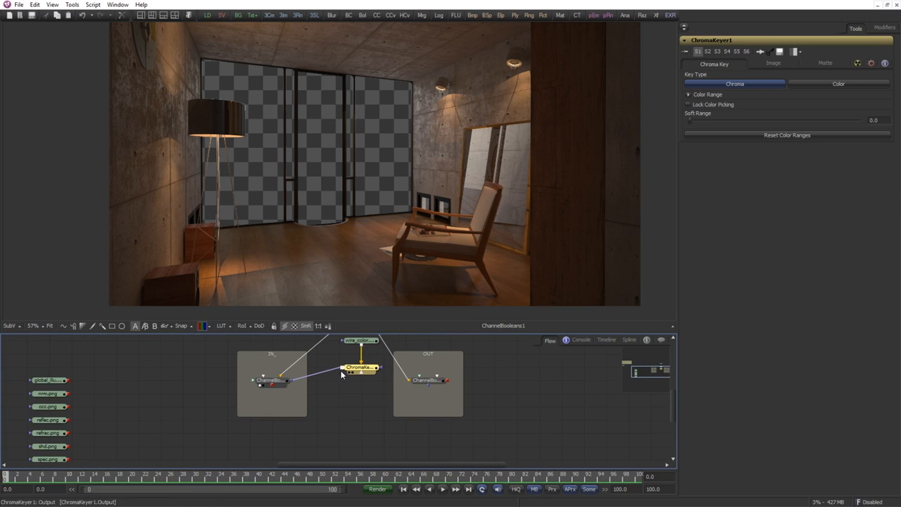
drag(345, 373, 435, 382)
click(434, 383)
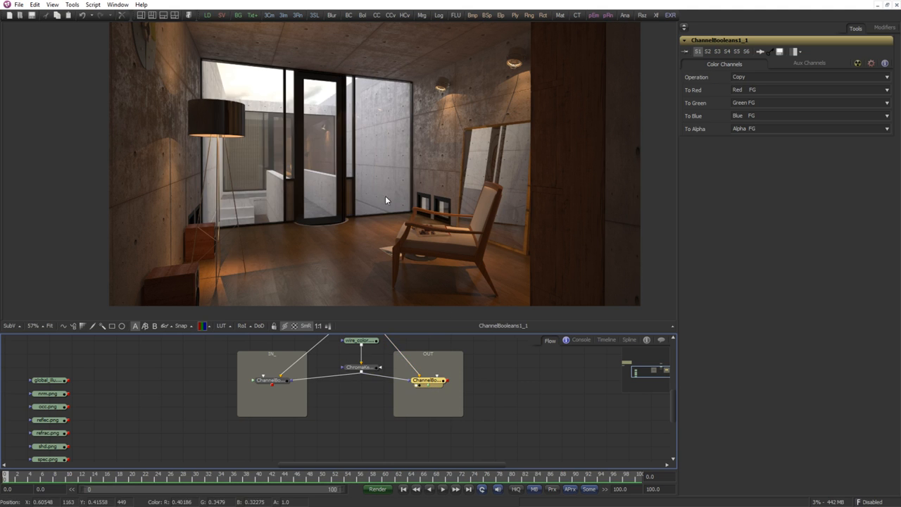
Set the OUT Channel Booleans operation to Subtract and deselect the node.
click(756, 79)
click(752, 96)
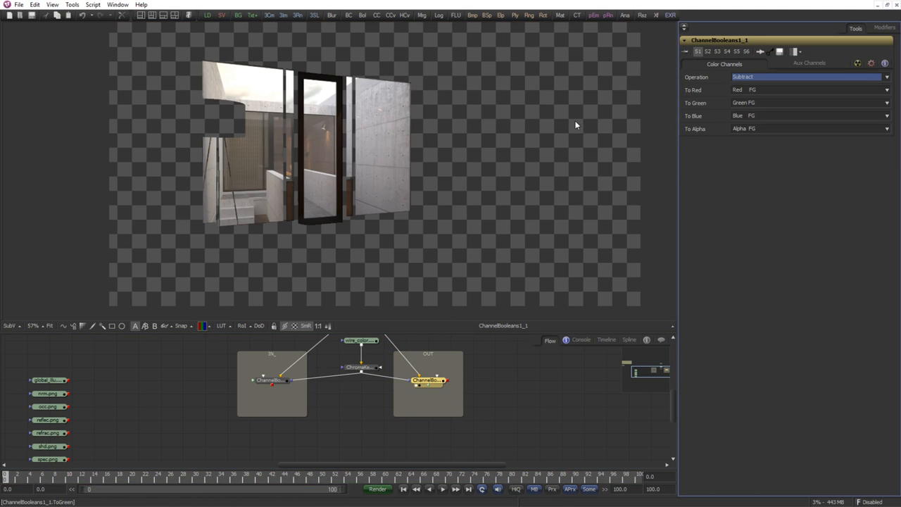
click(519, 404)
Add an unconnected Merge node below the gap between the IN_ and OUT underlays.
drag(344, 401, 345, 373)
scroll(343, 417, down, 1)
key(ctrl+space)
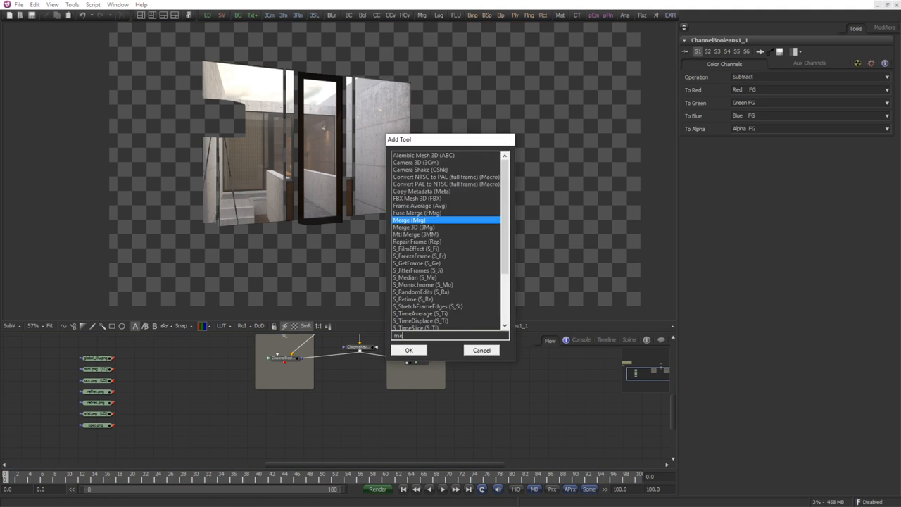
text(mer)
key(Return)
scroll(362, 392, down, 1)
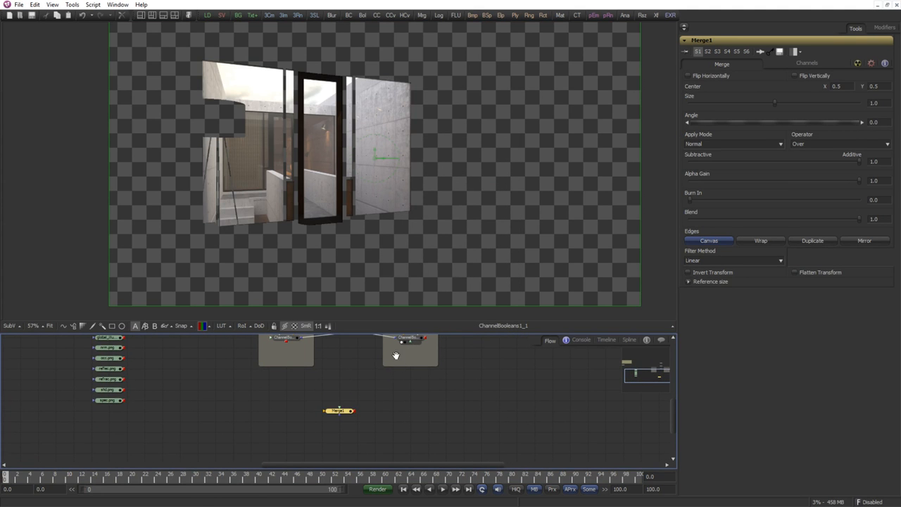
Connect the OUT Channel Booleans to the Merge background and the IN_ Channel Booleans to its foreground, centring the Merge between the underlays.
drag(396, 356, 451, 364)
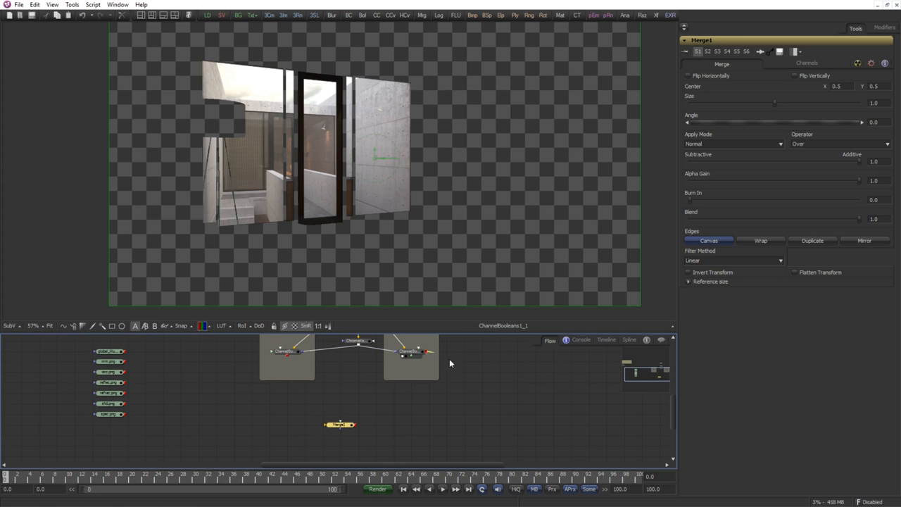
drag(338, 420, 334, 422)
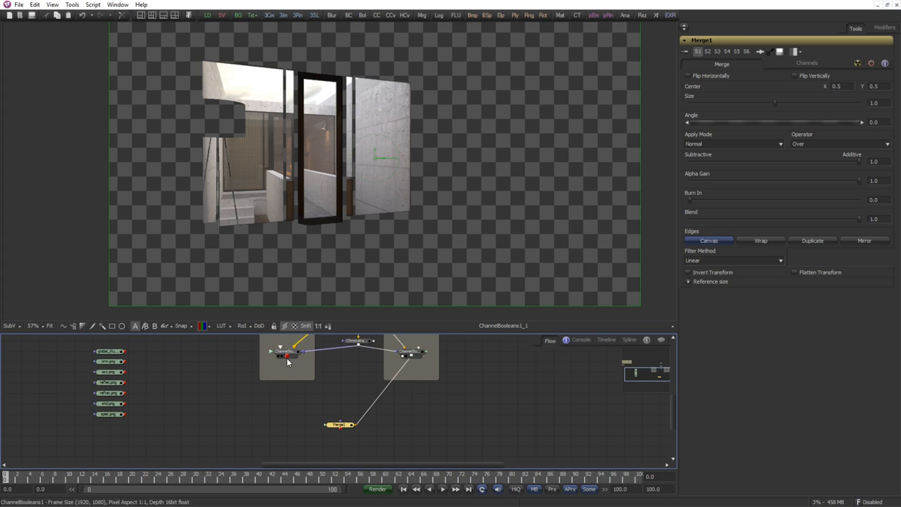
drag(288, 355, 357, 427)
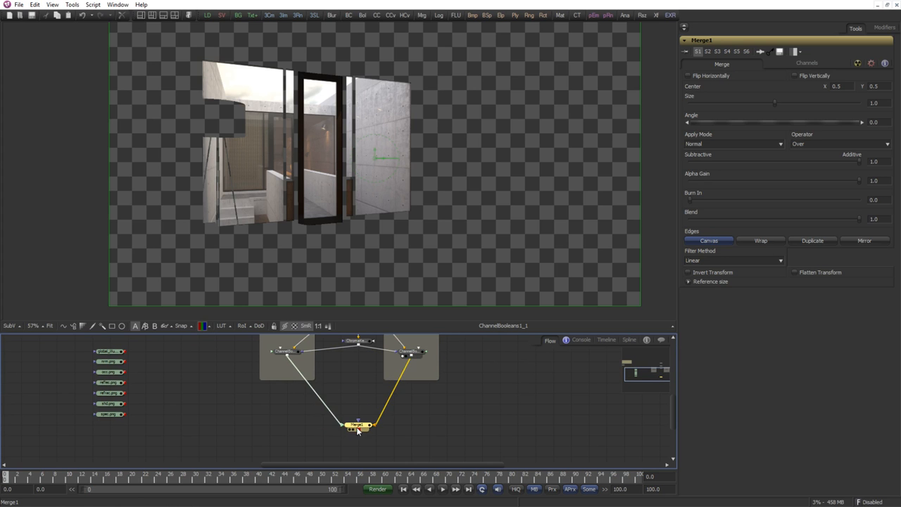
Examine the merged image up close around the window frames, door and lamp legs for edge artefacts.
scroll(277, 180, up, 5)
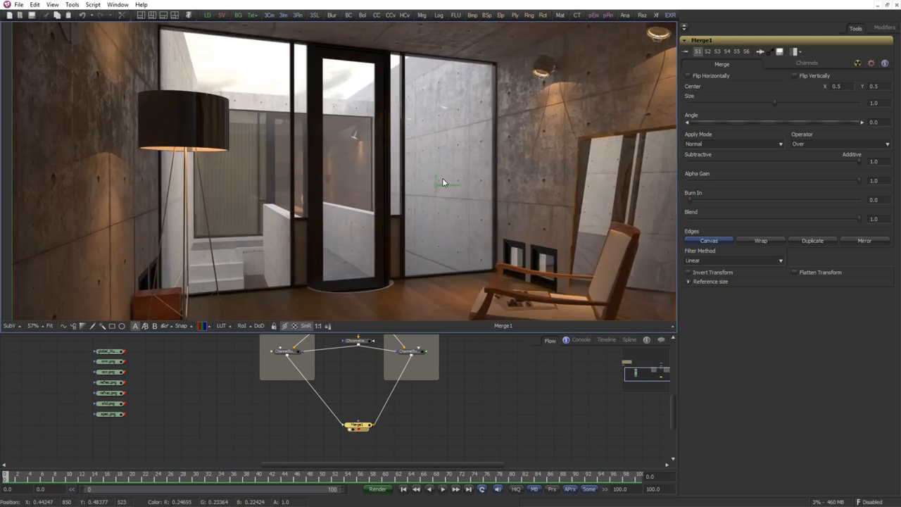
drag(336, 85, 334, 217)
scroll(333, 177, up, 1)
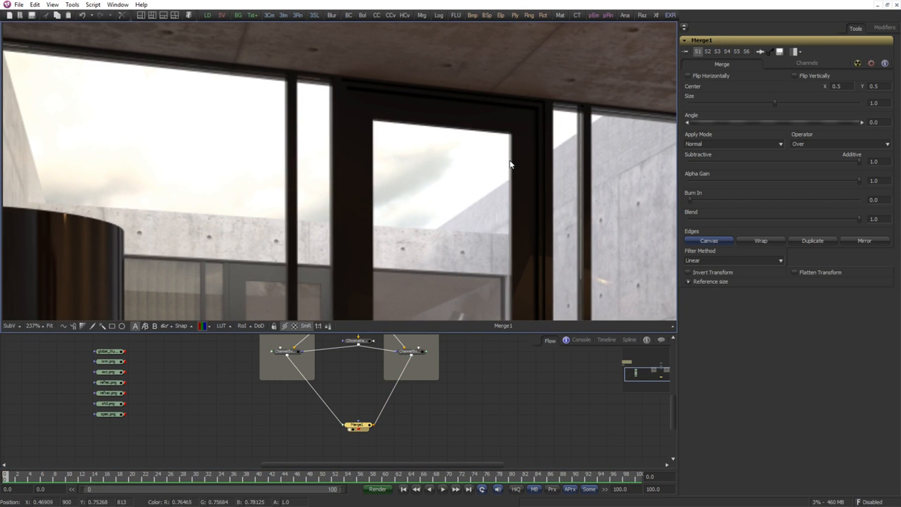
drag(127, 308, 320, 188)
drag(263, 308, 276, 188)
scroll(277, 188, up, 3)
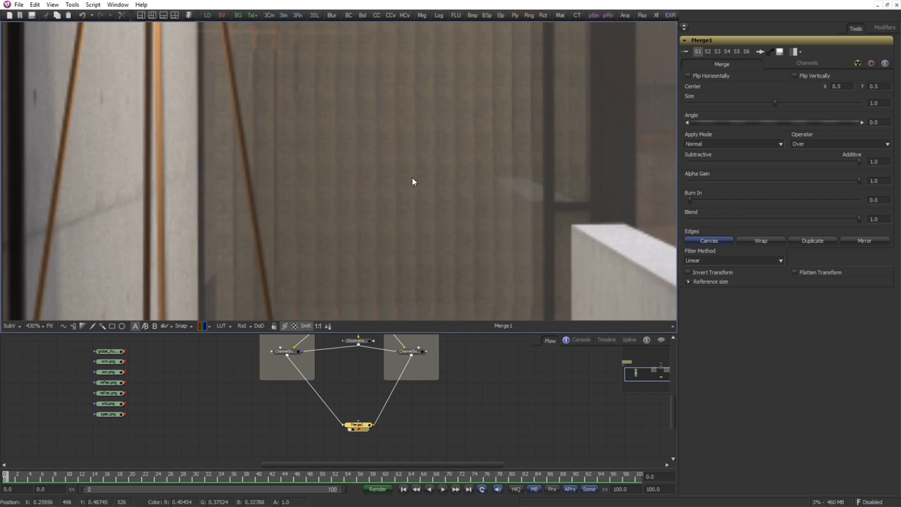
Shift the OUT underlay and its Channel Booleans slightly to the right so both branches sit evenly around the Chroma Keyer.
scroll(359, 423, up, 2)
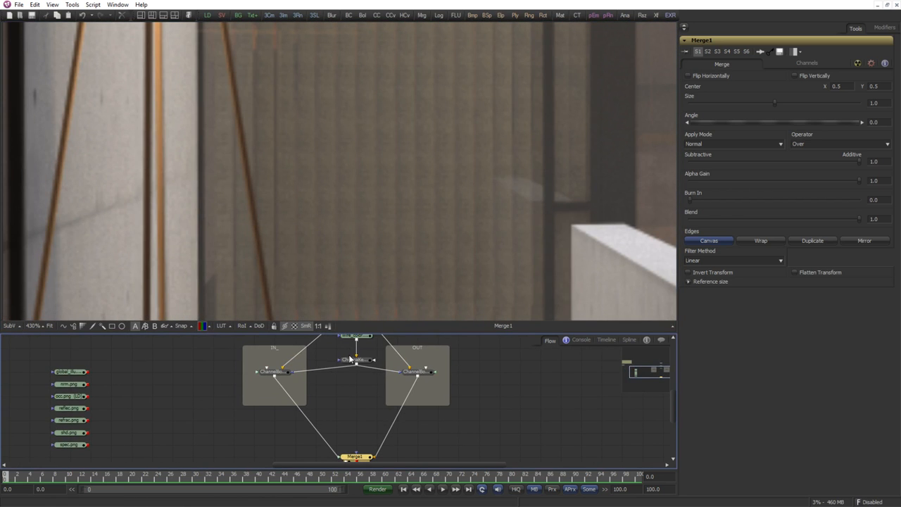
drag(366, 366, 241, 236)
drag(355, 364, 352, 380)
drag(429, 365, 450, 363)
drag(365, 421, 356, 389)
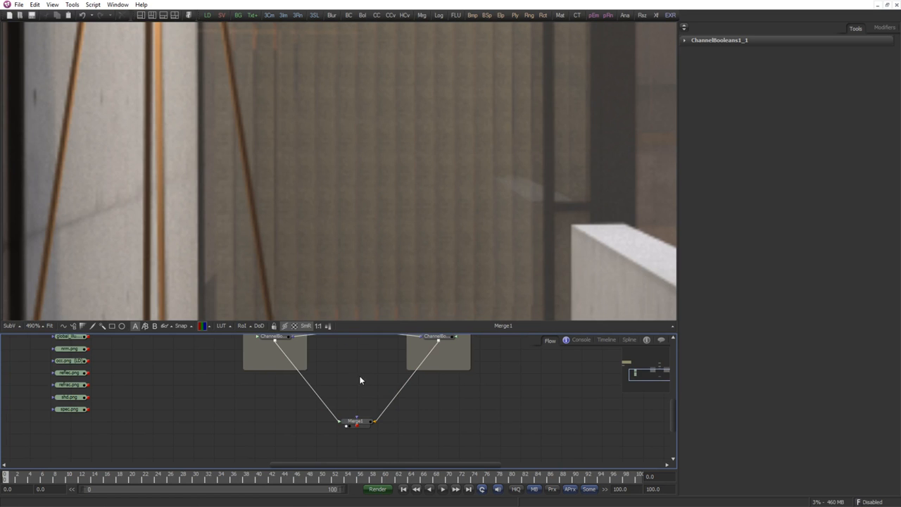
Display the IN_ Channel Booleans output to check the cut-out edges of the lamp legs.
scroll(360, 380, up, 3)
scroll(377, 381, down, 3)
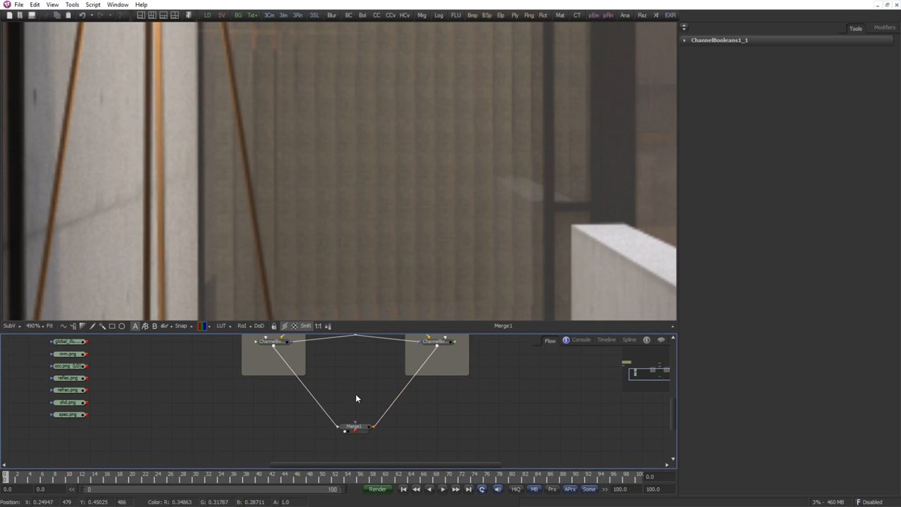
scroll(356, 393, up, 3)
scroll(338, 393, down, 1)
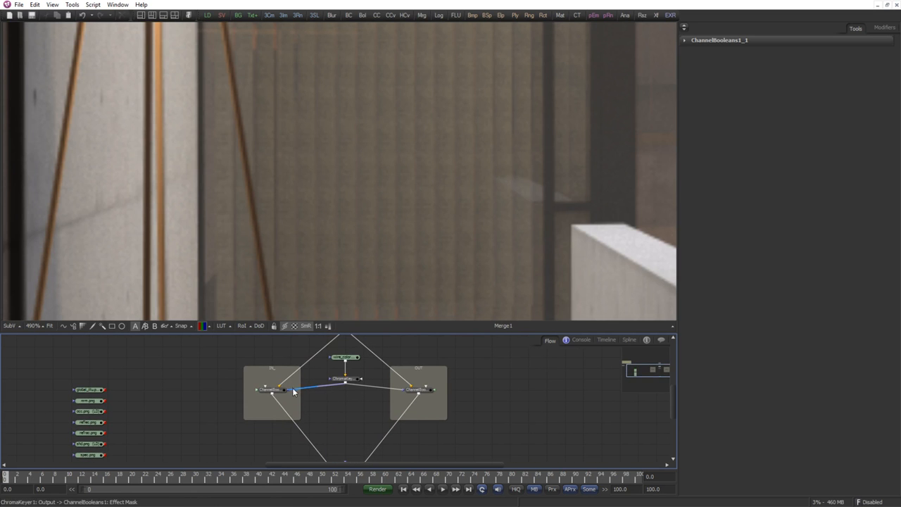
drag(281, 390, 283, 273)
Insert an Alpha Divide after the IN_ Channel Booleans, inside the IN_ underlay, and display its output.
click(316, 415)
key(ctrl+space)
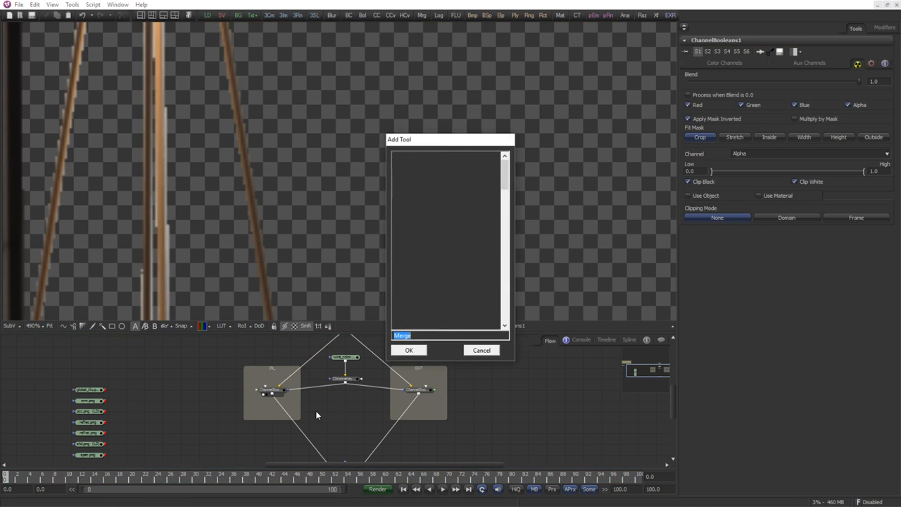
text(alph)
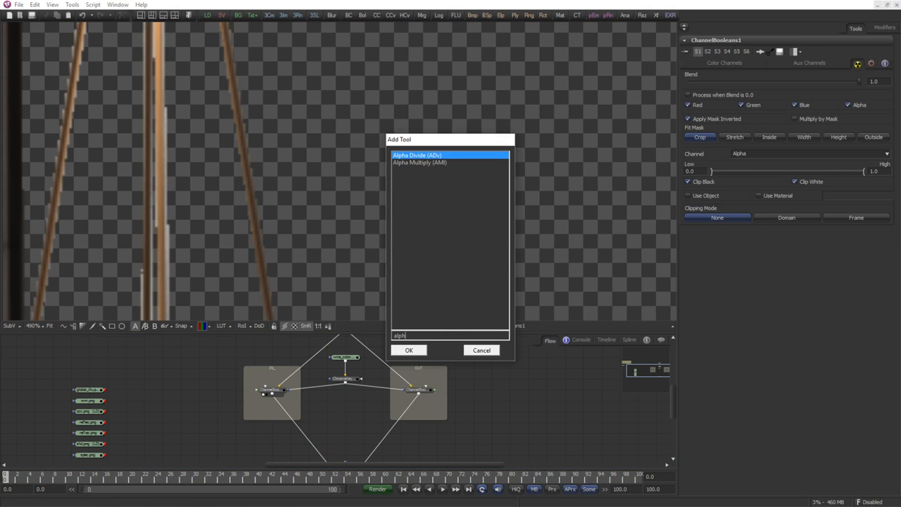
key(Return)
drag(321, 412, 279, 229)
click(335, 416)
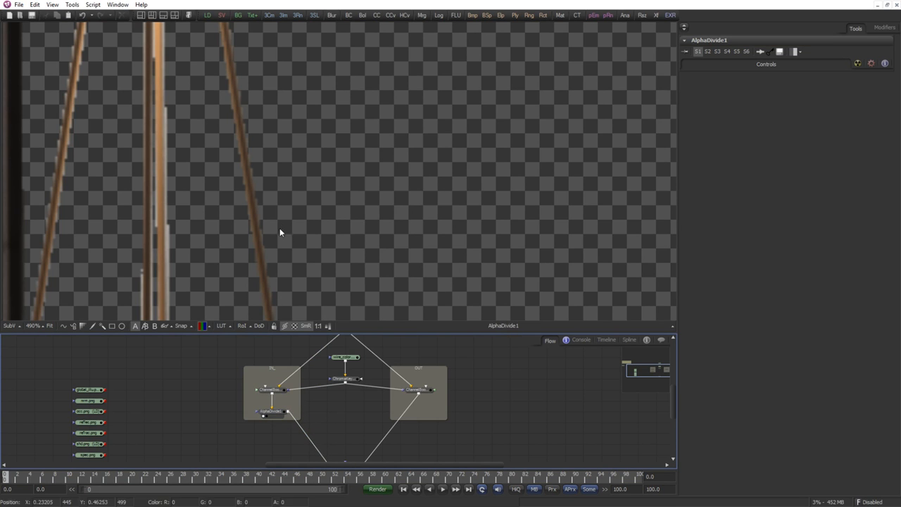
Open the Frame Format preferences of the Depart composition.
click(342, 405)
scroll(343, 413, down, 1)
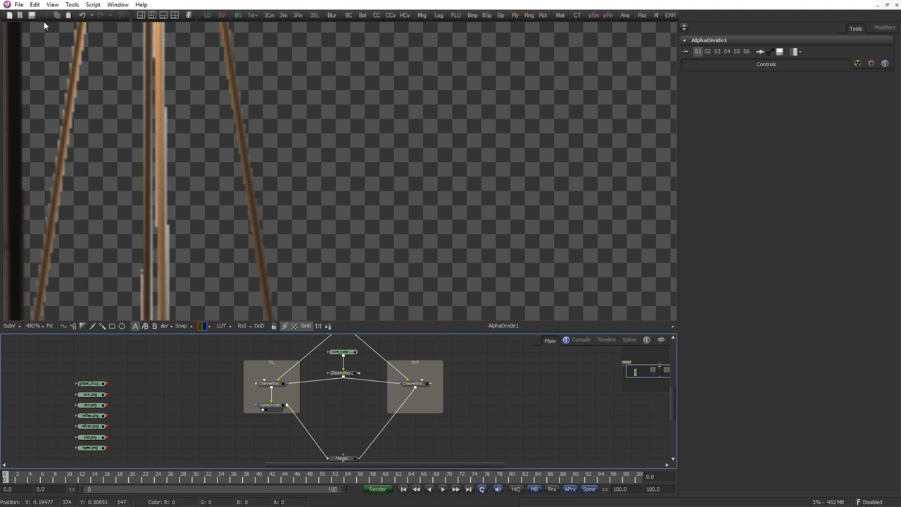
click(21, 7)
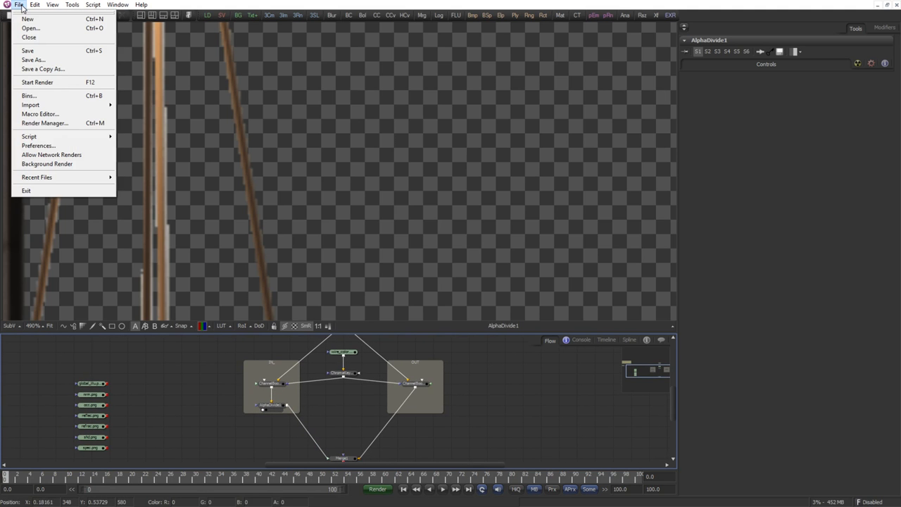
click(50, 147)
drag(418, 114, 197, 41)
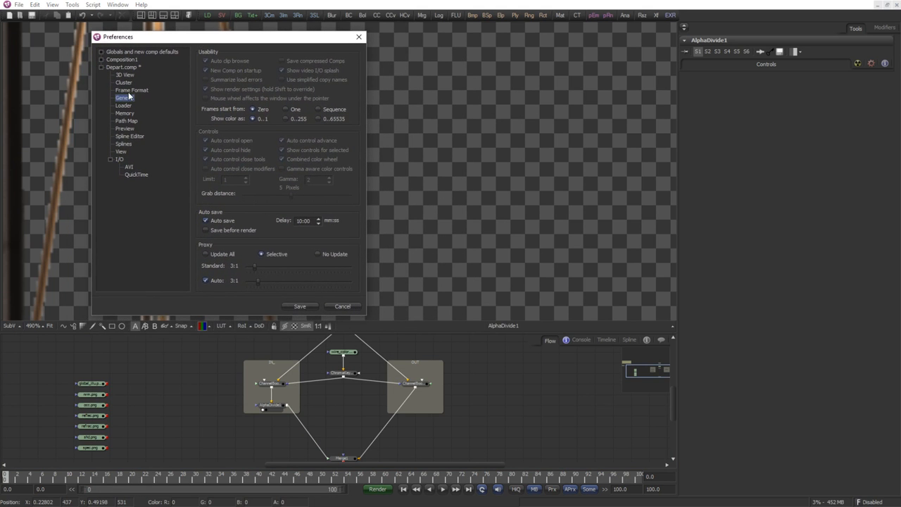
click(128, 91)
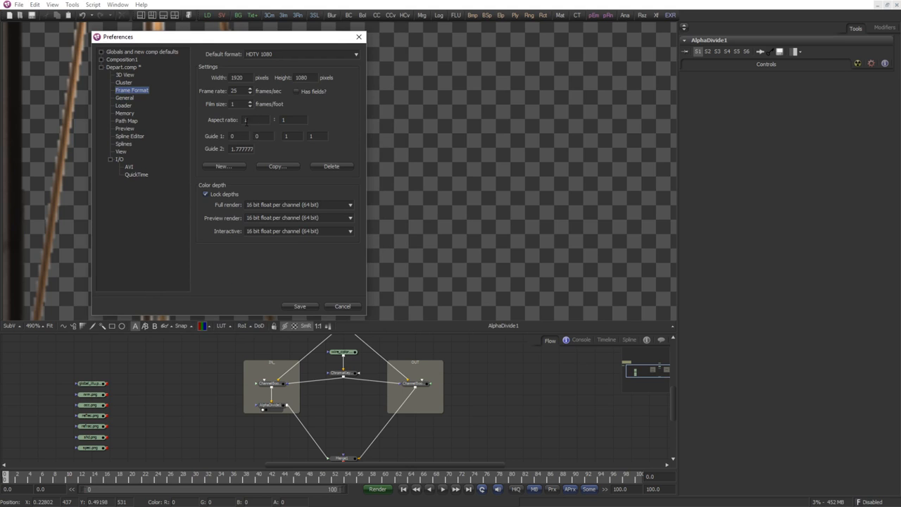
drag(226, 41, 235, 46)
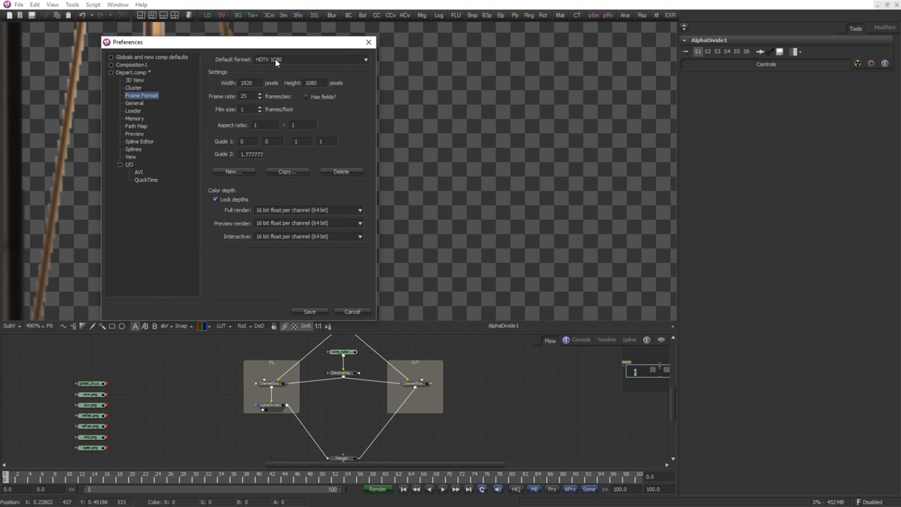
Try the NTSC (DV) default format, return it to HDTV 1080 and save the preferences.
click(276, 61)
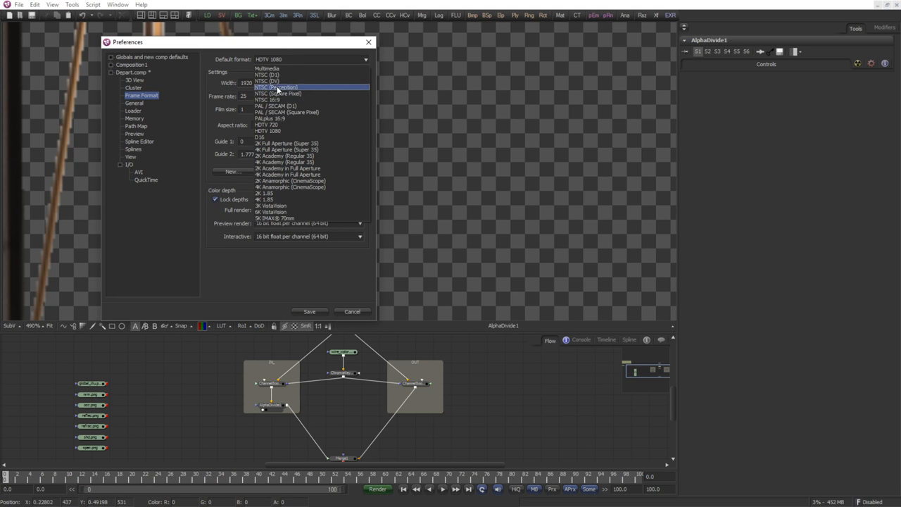
click(286, 81)
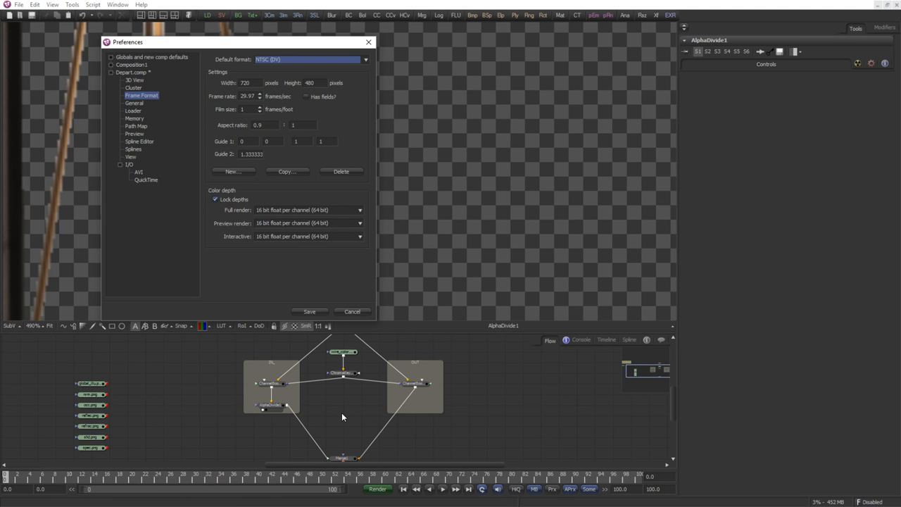
click(268, 61)
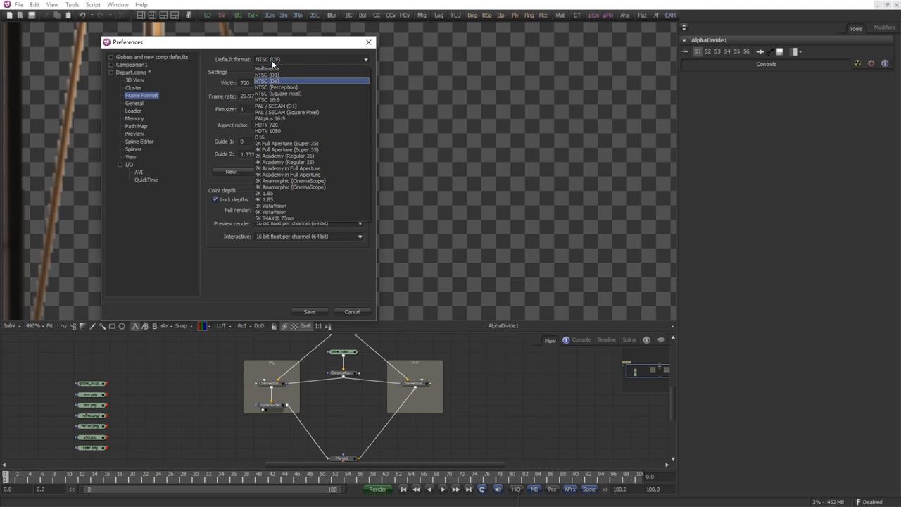
click(280, 132)
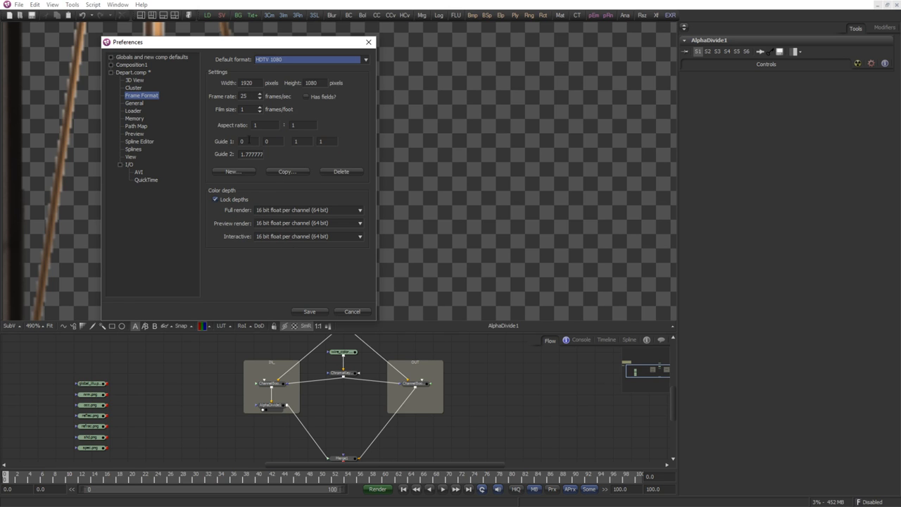
click(310, 311)
Copy the IN_ Alpha Divide, insert the copy after the OUT Channel Booleans, and display the merged image around the lamp legs.
scroll(181, 179, up, 3)
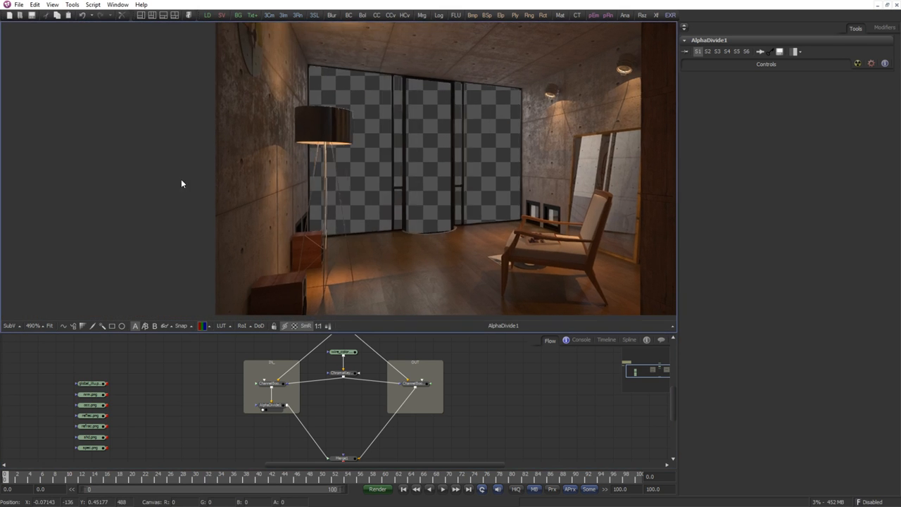
scroll(473, 214, up, 1)
drag(473, 214, 333, 205)
drag(390, 415, 407, 389)
scroll(407, 389, up, 1)
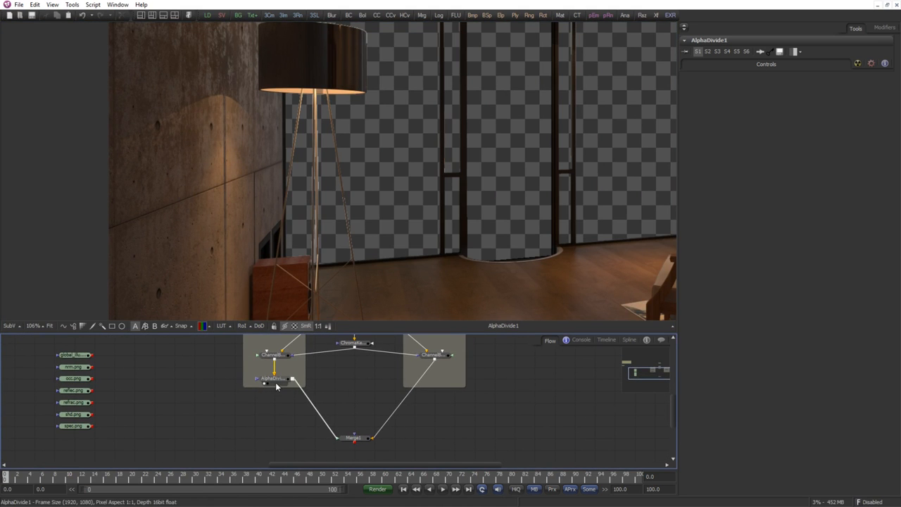
click(274, 380)
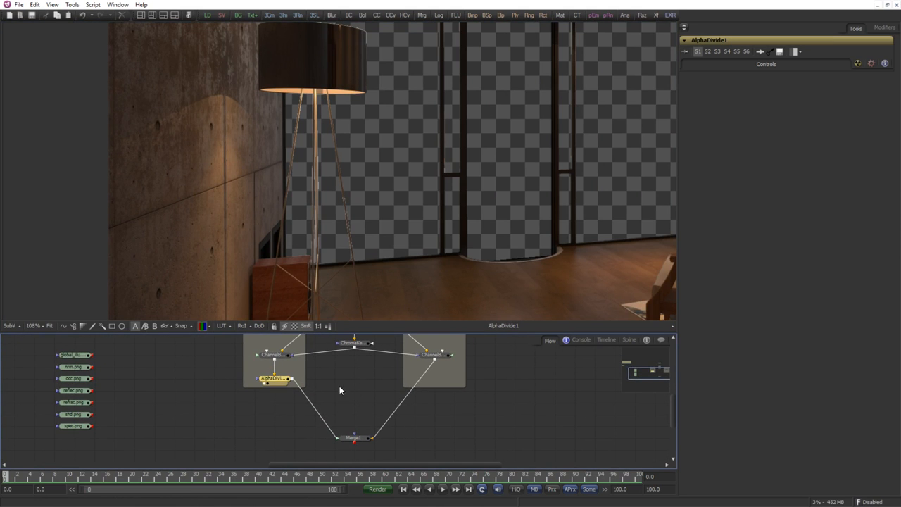
key(ctrl+c)
key(ctrl+v)
drag(379, 380, 431, 377)
click(345, 443)
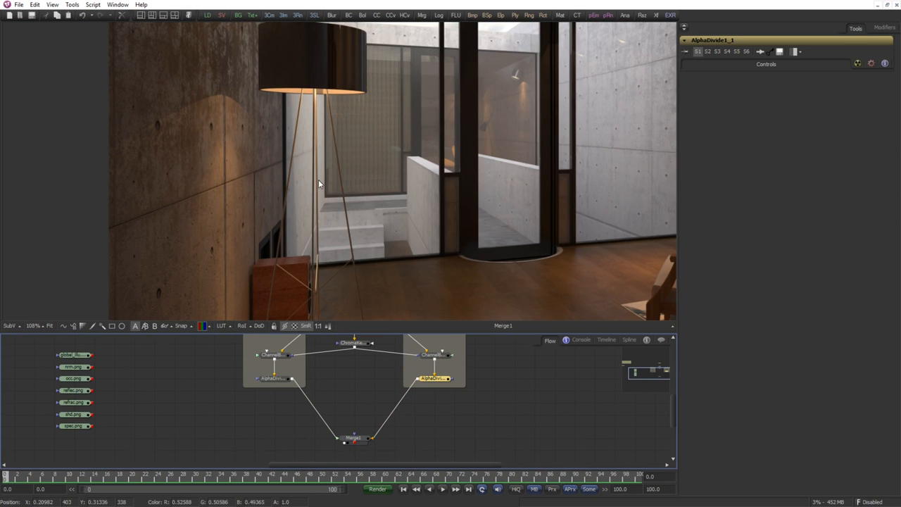
drag(366, 204, 474, 184)
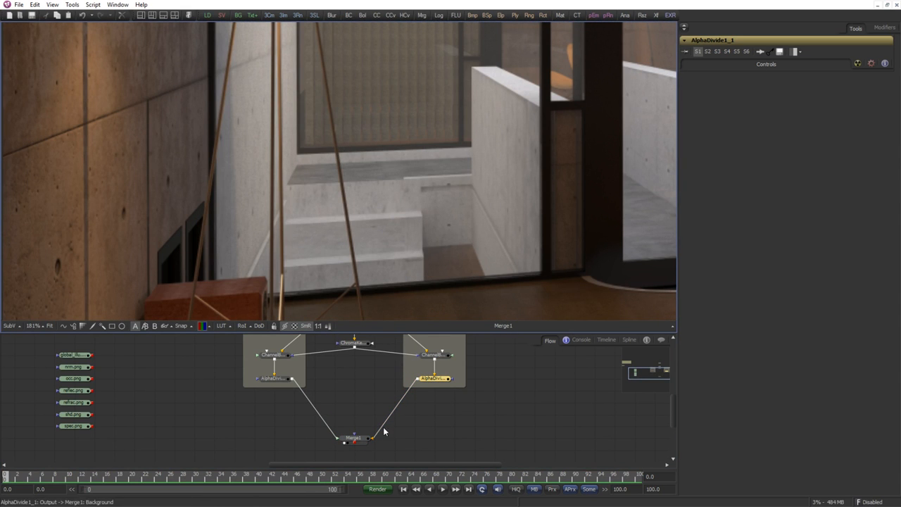
Tuck both Alpha Divides closely beneath their Channel Booleans and move the Merge further down to leave working space between them.
scroll(428, 414, down, 2)
scroll(426, 384, down, 2)
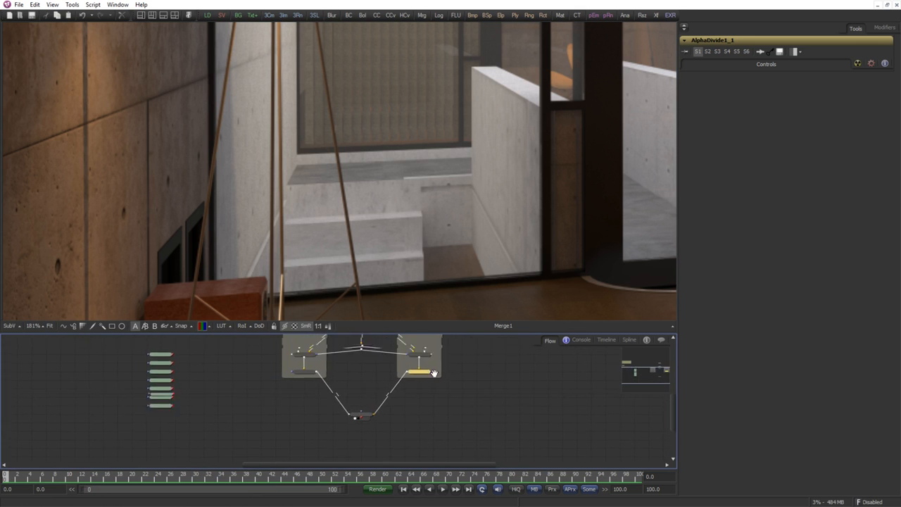
scroll(431, 374, up, 2)
click(246, 393)
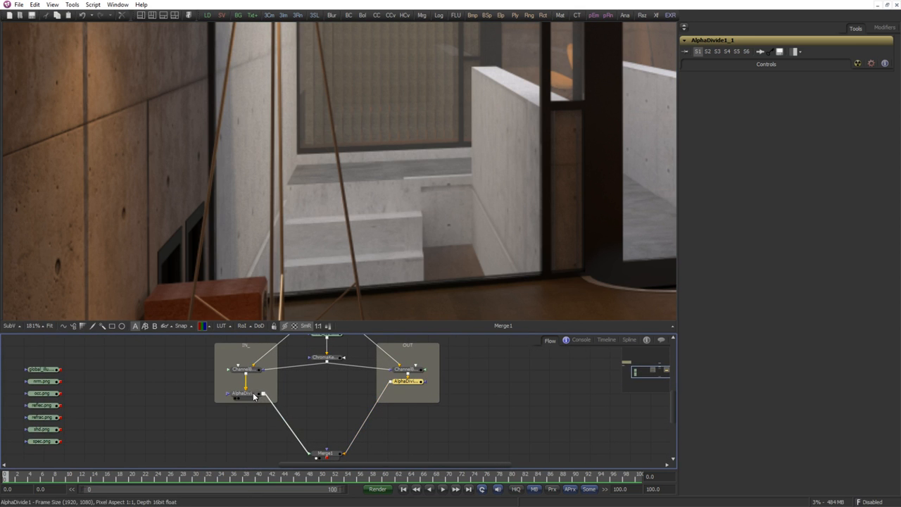
scroll(343, 395, down, 2)
click(338, 395)
scroll(339, 394, up, 3)
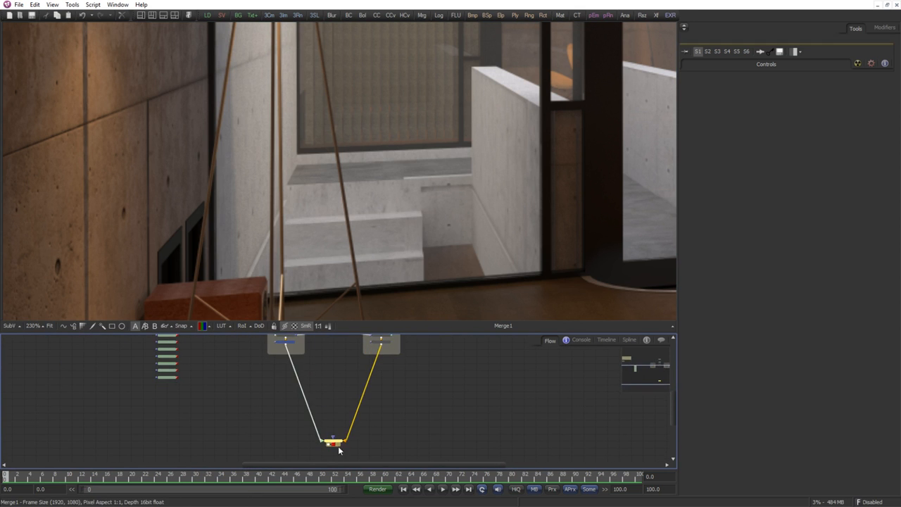
Insert an Alpha Multiply between the IN_ Alpha Divide and the Merge, level with the Merge.
drag(342, 370, 308, 384)
scroll(316, 421, up, 3)
scroll(314, 386, down, 1)
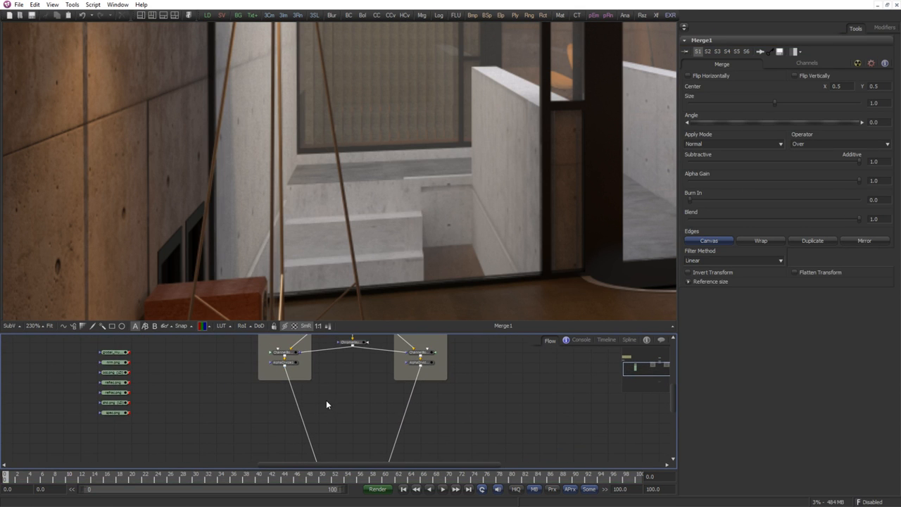
key(ctrl+space)
text(alp)
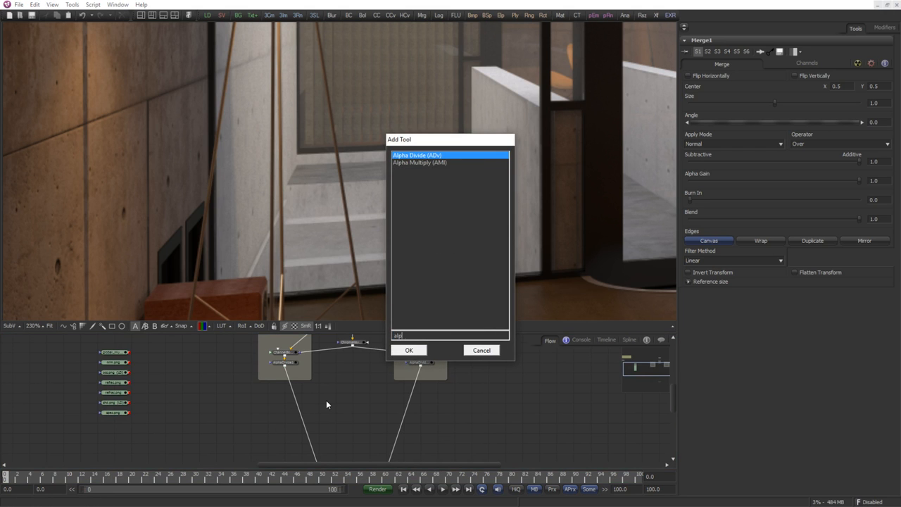
key(Down)
key(Return)
drag(350, 410, 318, 406)
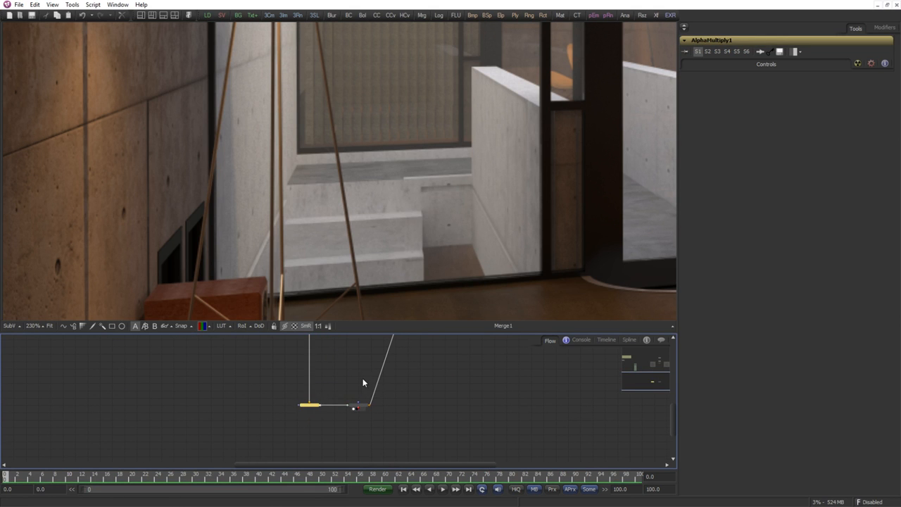
Insert a copy of the Alpha Multiply between the OUT Alpha Divide and the Merge, mirroring the IN_ one.
key(ctrl+v)
drag(360, 378, 408, 406)
click(437, 403)
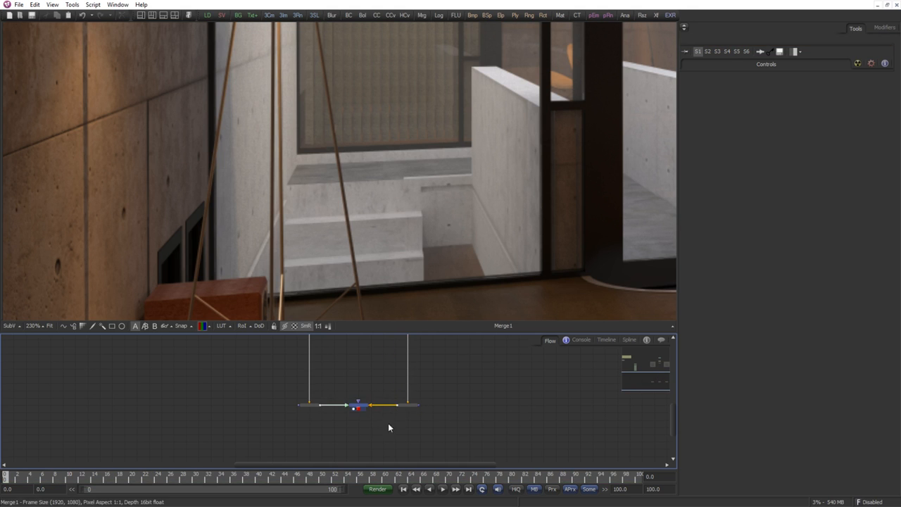
Add a Saver after the Merge without choosing an output file.
click(360, 405)
scroll(412, 410, up, 2)
key(ctrl+space)
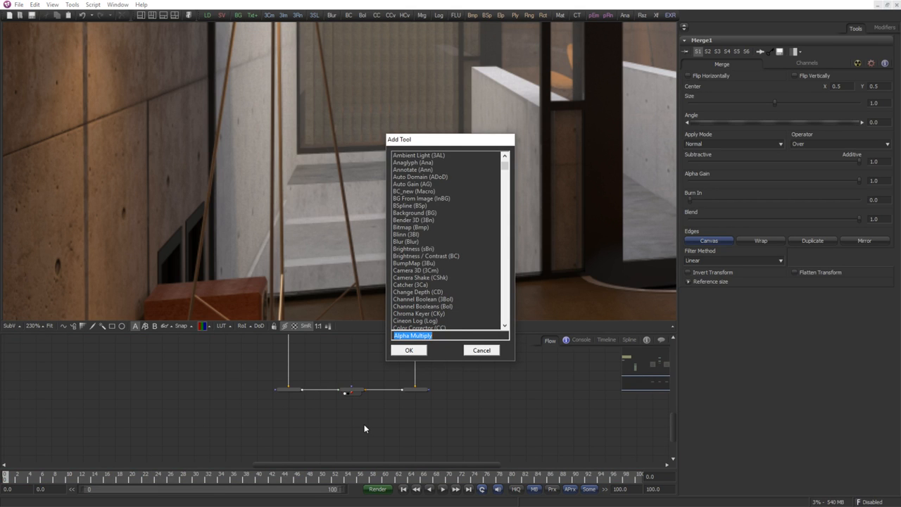
text(ssav)
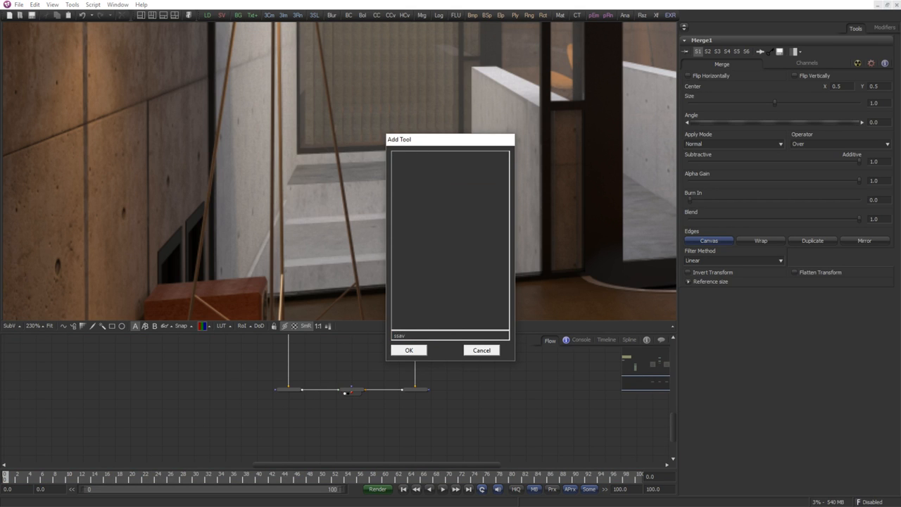
key(BackSpace)
key(BackSpace)
key(BackSpace)
text(sa)
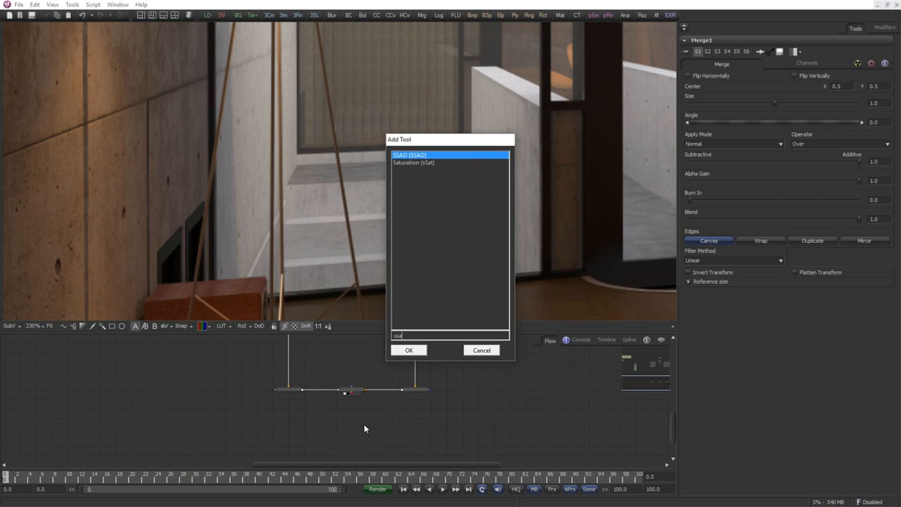
key(BackSpace)
key(BackSpace)
text(a)
key(Down)
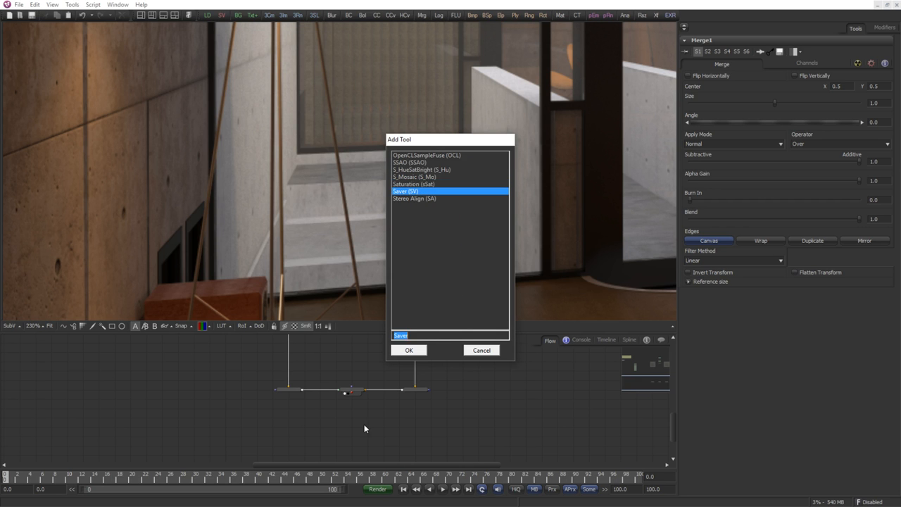
key(Return)
click(544, 431)
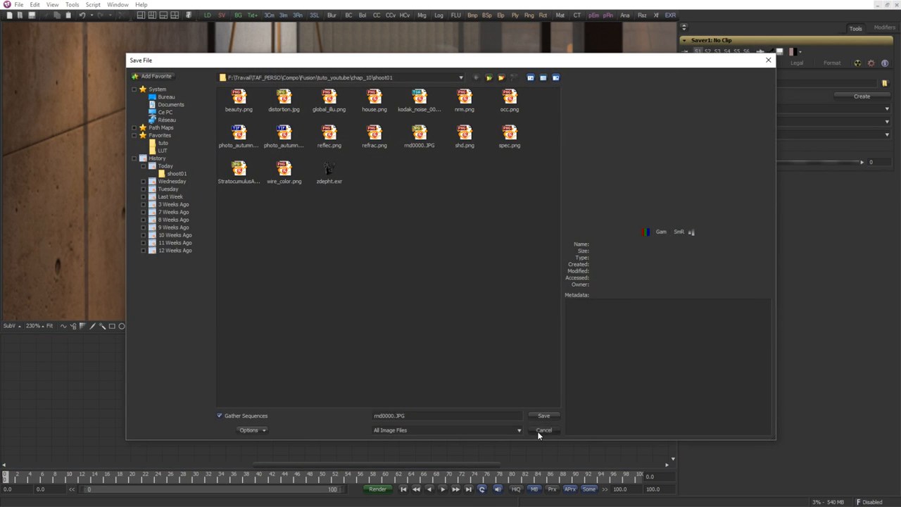
Position the Saver directly below the Merge in the flow.
drag(364, 410, 356, 430)
click(372, 381)
drag(370, 374, 363, 416)
Shrink the OUT and IN_ underlays so each fits tightly around its Channel Booleans and Alpha Divide.
scroll(364, 416, down, 2)
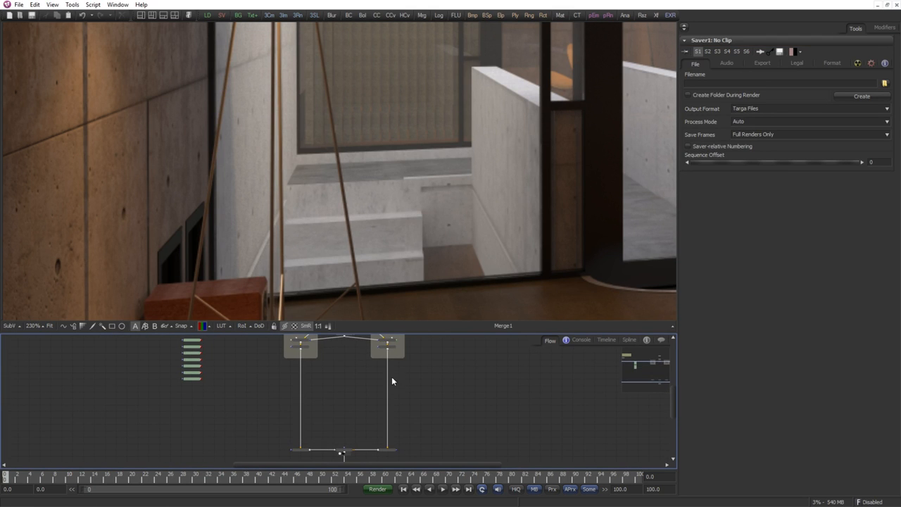
drag(399, 360, 400, 396)
scroll(405, 402, up, 2)
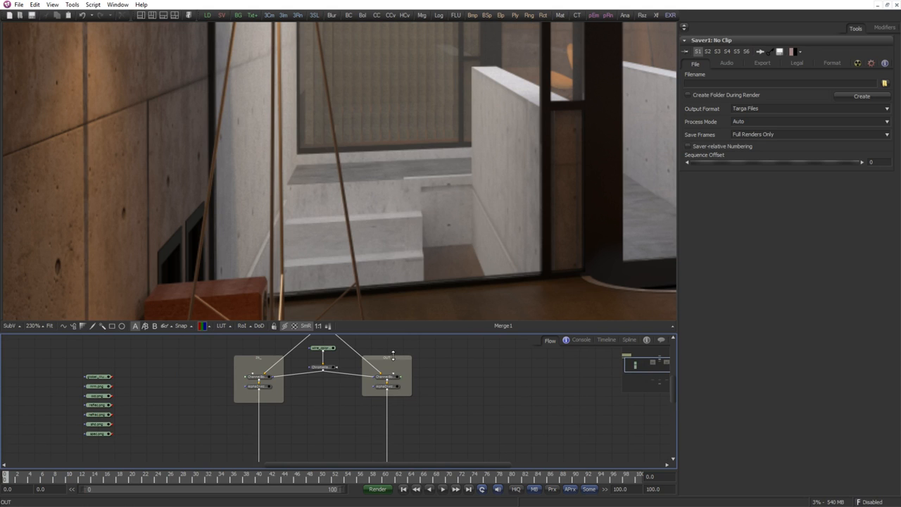
drag(393, 353, 372, 364)
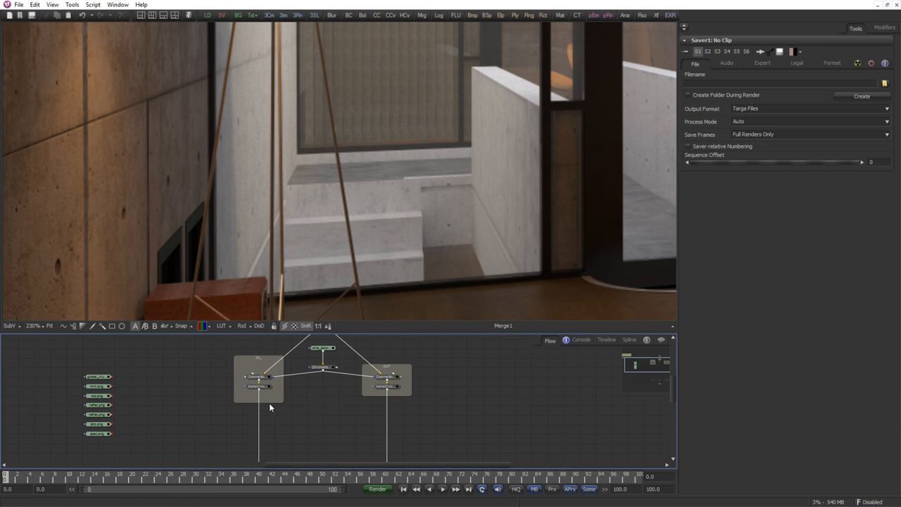
drag(270, 403, 269, 395)
drag(263, 355, 263, 365)
Enlarge the node flow area by reducing the height of the image viewer.
drag(335, 350, 341, 388)
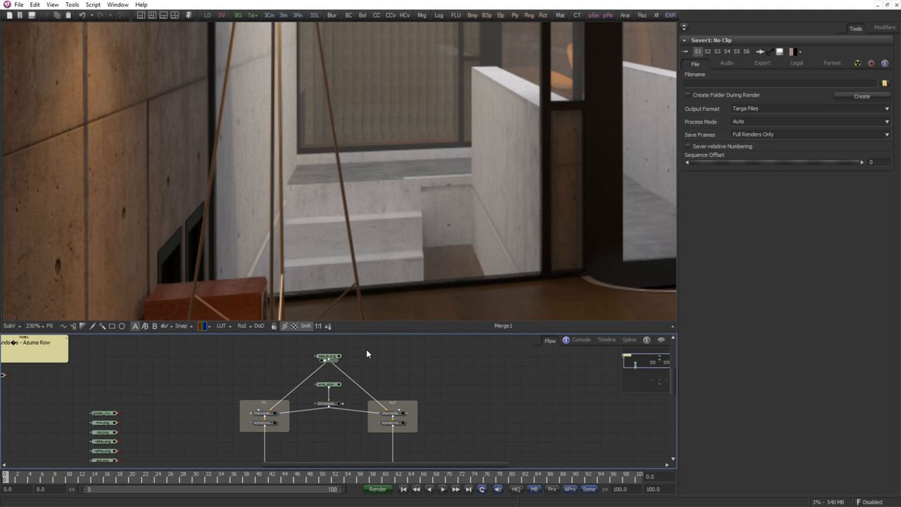
drag(364, 333, 370, 293)
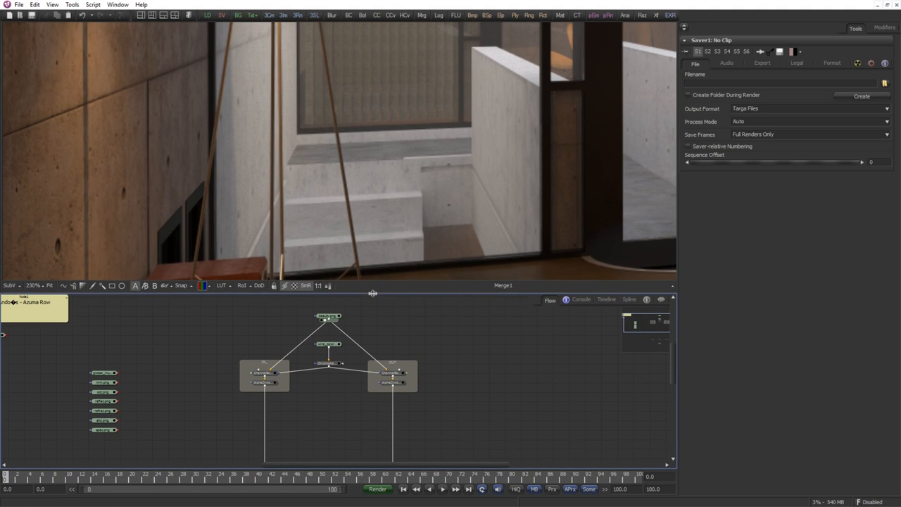
scroll(416, 356, down, 1)
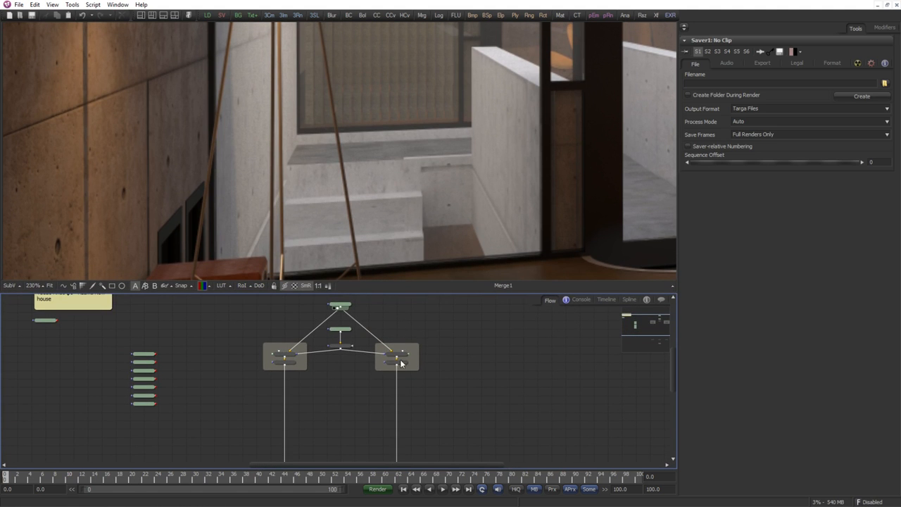
Switch to a view layout with a taller viewer and the flow beneath the tool controls, and fit the merged image in the viewer.
click(117, 5)
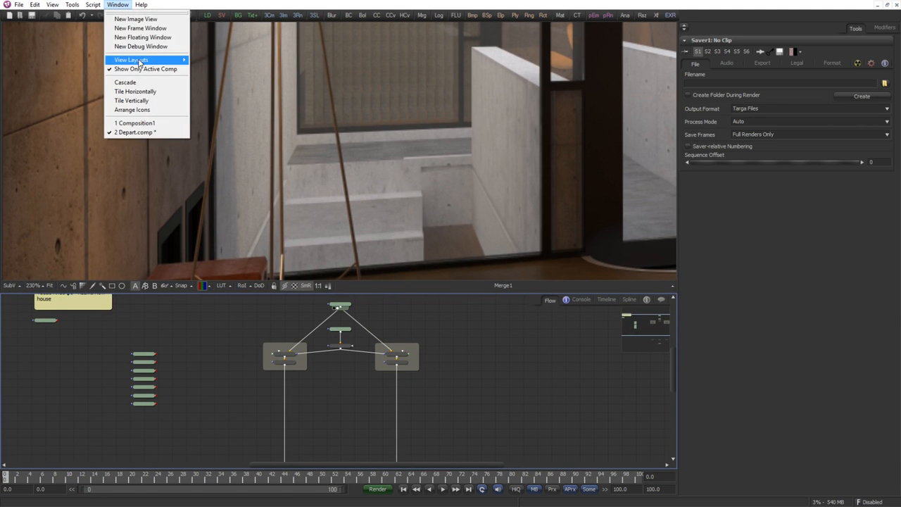
mouse_move(139, 62)
click(211, 105)
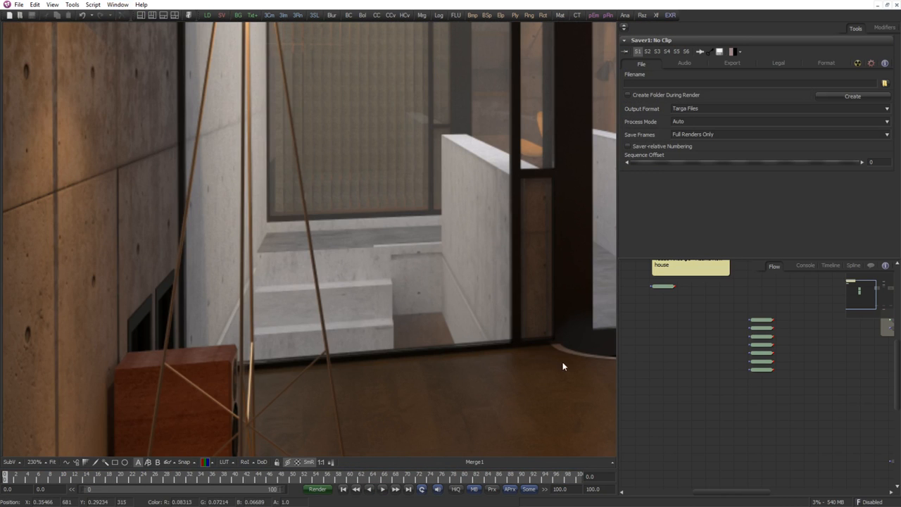
scroll(393, 305, down, 3)
key(ctrl+f)
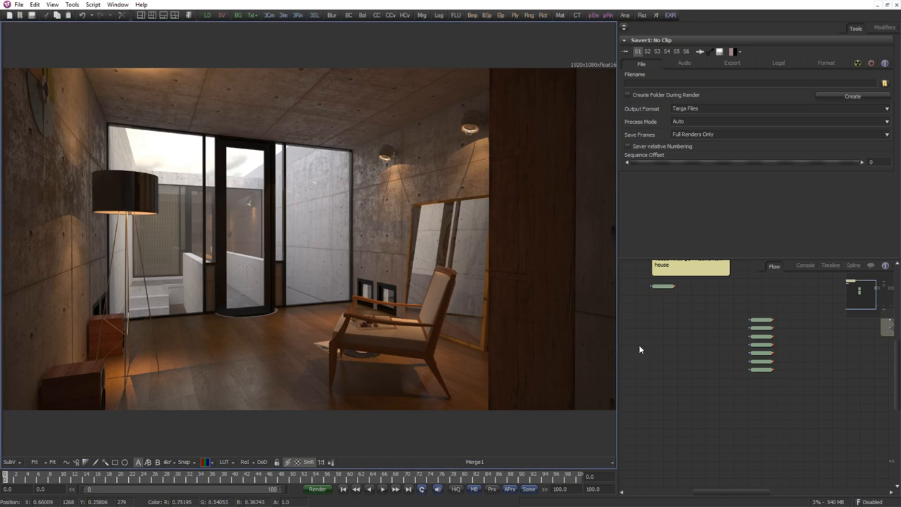
Enlarge the node flow area by reducing the height of the tool controls above it.
drag(745, 318, 730, 378)
scroll(730, 378, down, 2)
drag(821, 362, 706, 329)
scroll(738, 395, up, 2)
drag(779, 340, 792, 368)
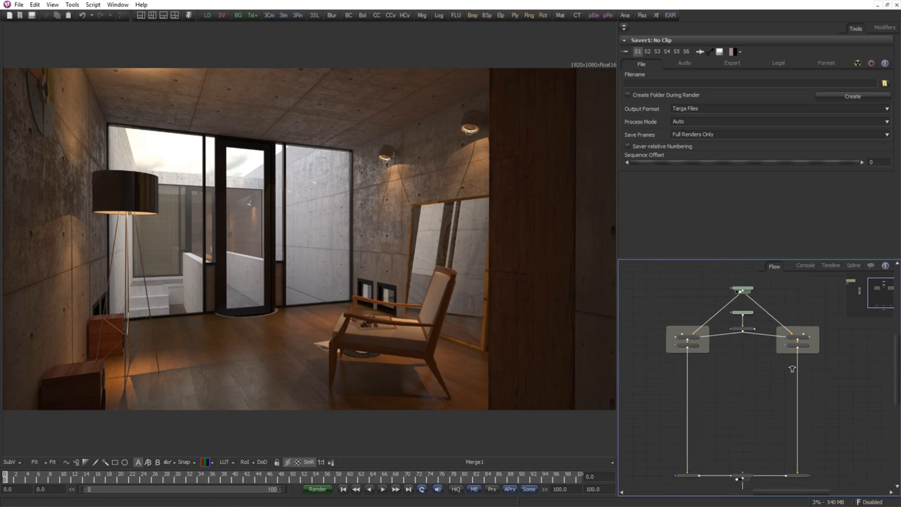
drag(737, 261, 737, 222)
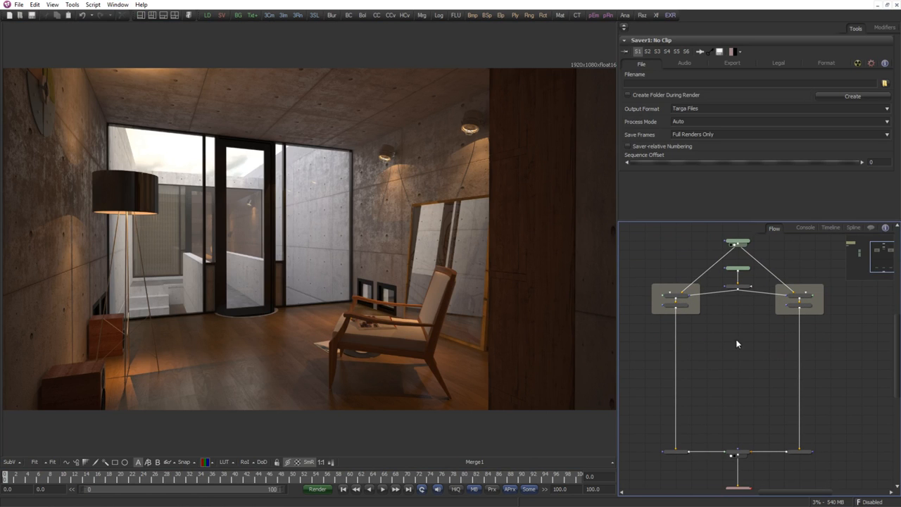
Display the IN_ branch's Alpha Divide and the OUT branch's Alpha Divide in the viewer for comparison.
mouse_move(756, 329)
mouse_down()
mouse_move(754, 356)
mouse_move(780, 349)
mouse_move(753, 342)
mouse_up()
scroll(748, 334, up, 1)
scroll(759, 353, up, 1)
scroll(738, 351, up, 1)
click(669, 312)
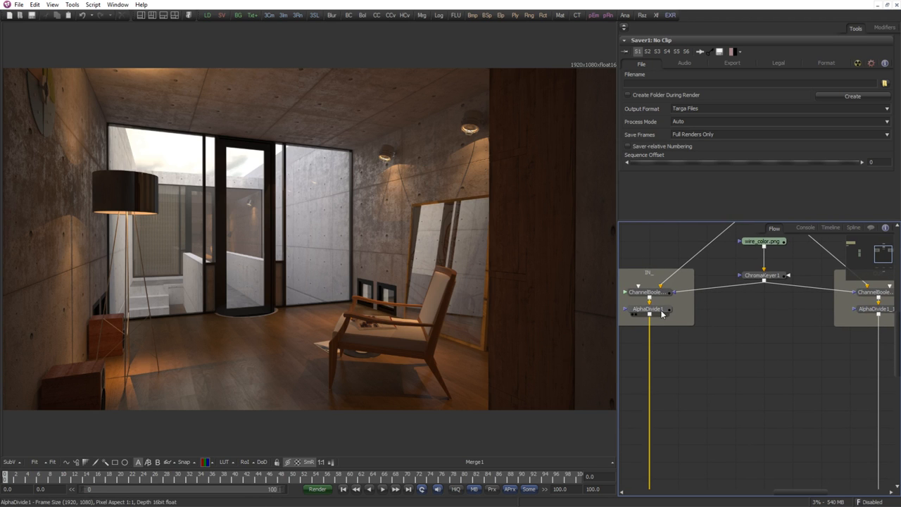
key(1)
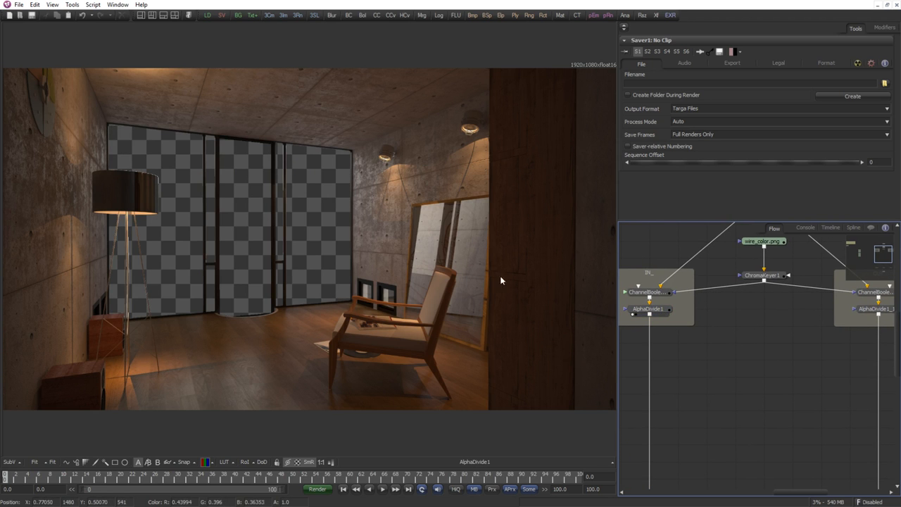
drag(796, 351, 687, 345)
drag(783, 307, 384, 277)
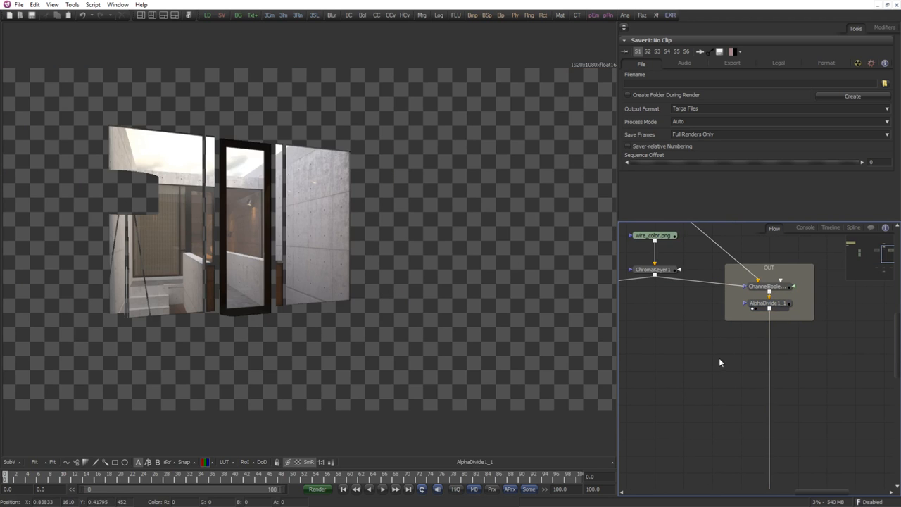
Display the Merge output in the viewer and examine the window frame and floor lamp edges up close.
drag(707, 407, 769, 304)
scroll(769, 298, down, 1)
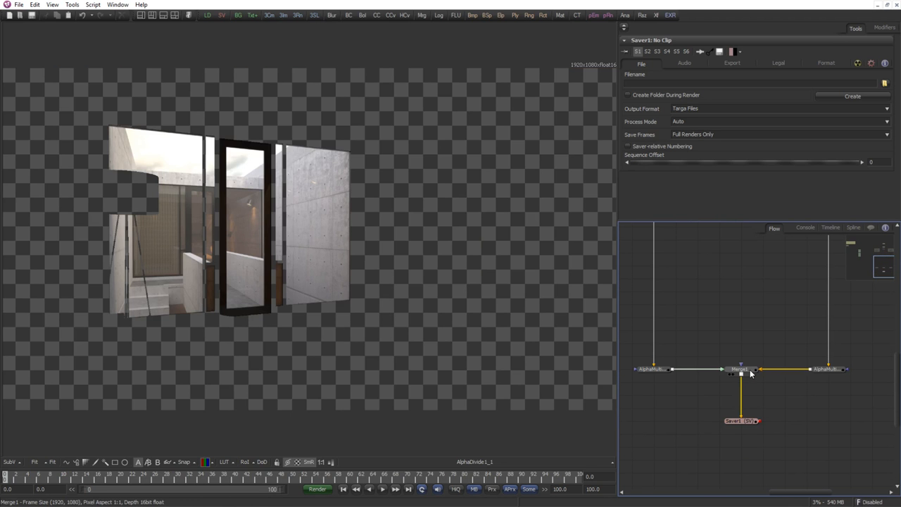
drag(751, 373, 359, 364)
scroll(341, 224, up, 5)
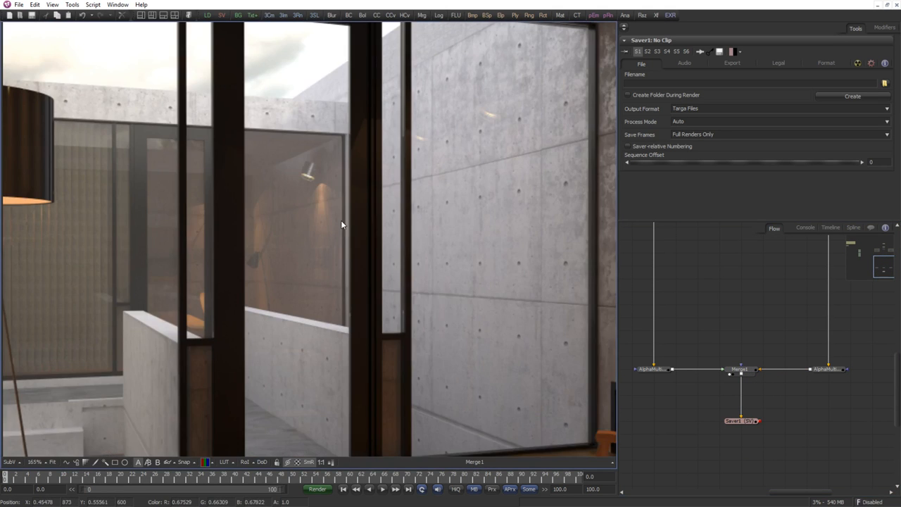
drag(198, 188, 319, 292)
drag(96, 449, 216, 242)
scroll(265, 231, up, 2)
scroll(688, 297, up, 5)
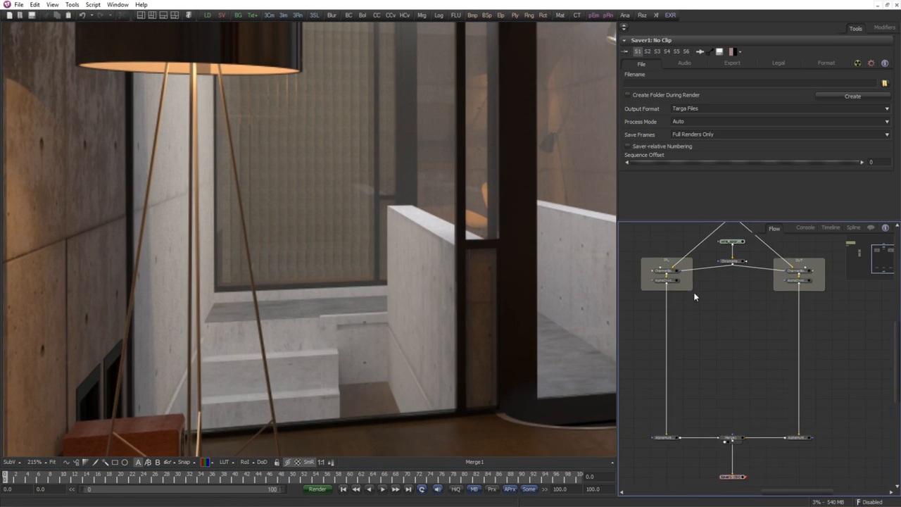
Display the IN_ branch's Alpha Divide and the global_illu.png pass in the viewer for comparison.
scroll(704, 388, down, 4)
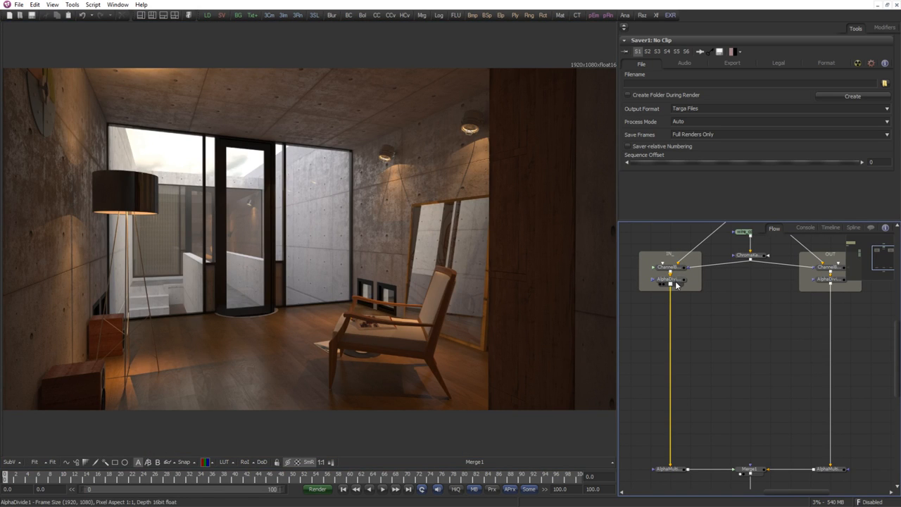
drag(680, 282, 414, 268)
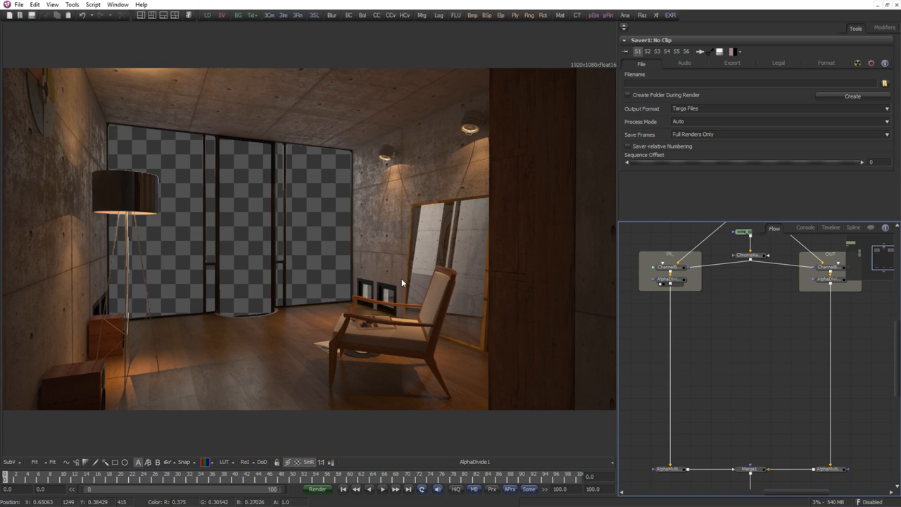
drag(695, 321, 688, 329)
scroll(702, 322, down, 2)
scroll(774, 340, up, 1)
scroll(732, 345, up, 2)
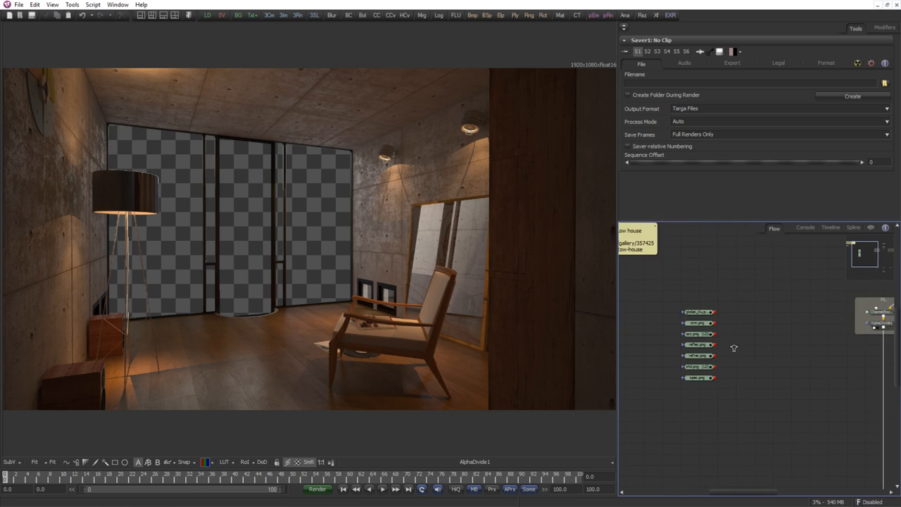
drag(685, 298, 315, 289)
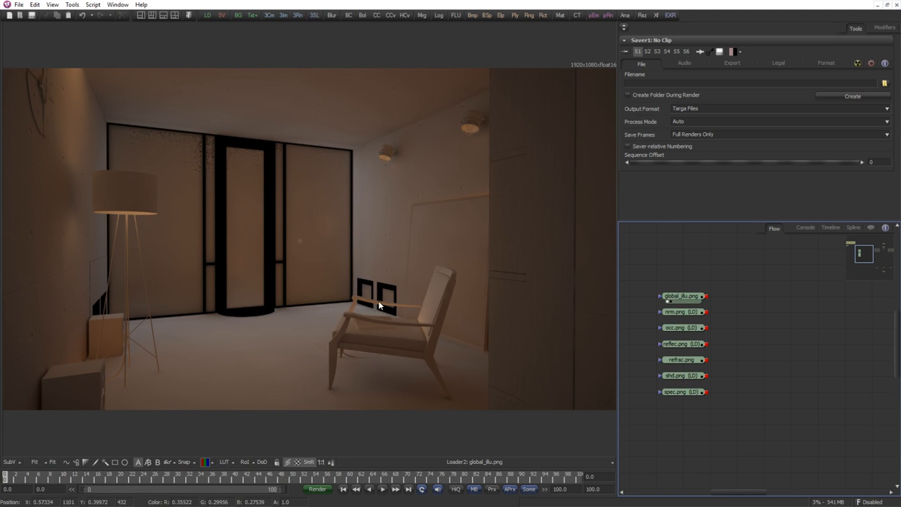
Move the global_illu.png loader out of the pass stack and place it beside the IN_ branch.
drag(771, 340, 696, 342)
scroll(763, 340, down, 1)
drag(633, 303, 781, 339)
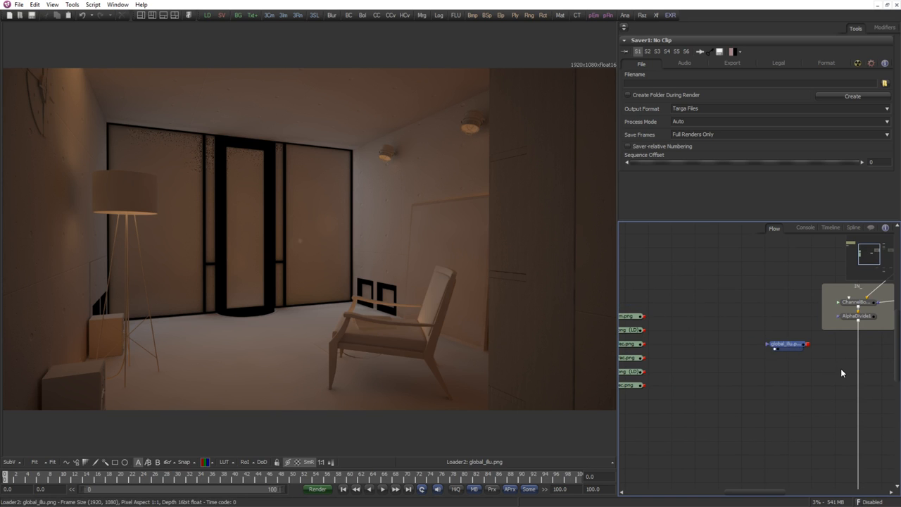
scroll(841, 369, up, 1)
drag(841, 369, 795, 369)
drag(737, 343, 711, 342)
Insert a Color Corrector directly after the IN_ branch's Alpha Divide and display its output in the viewer.
click(692, 354)
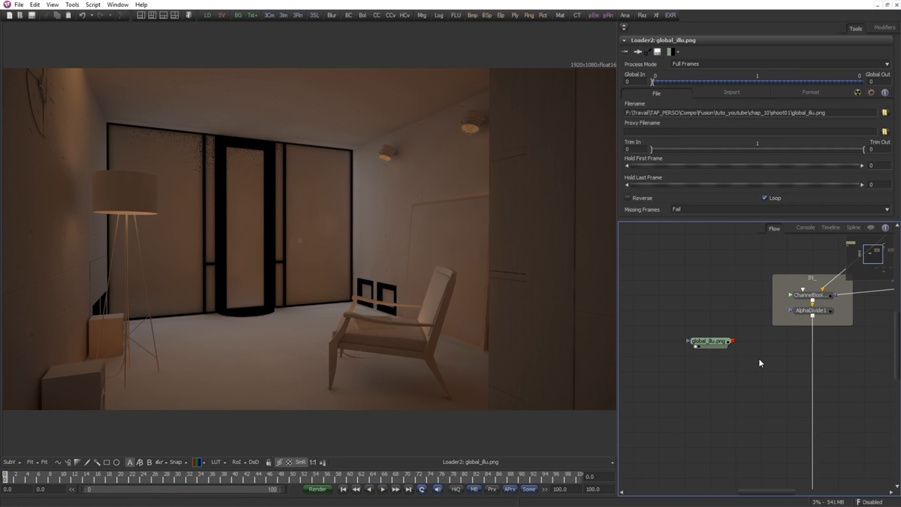
key(ctrl+space)
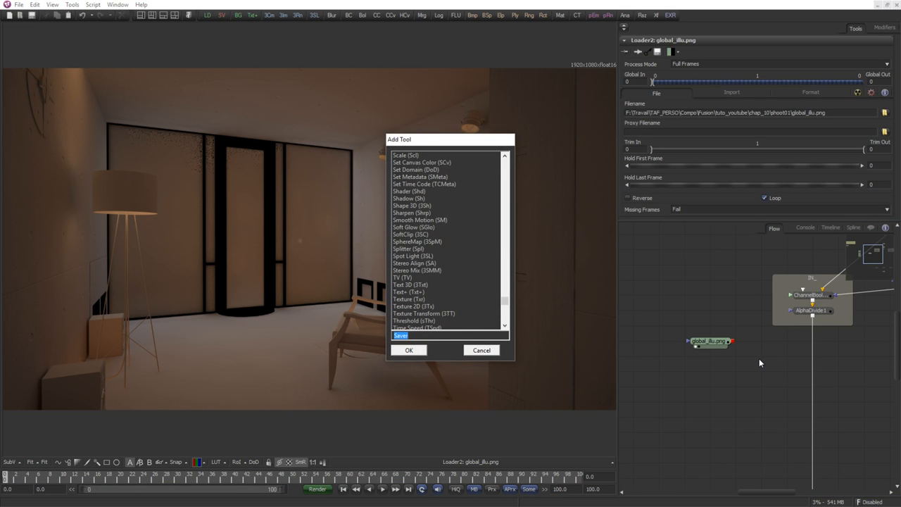
text(cc)
key(Return)
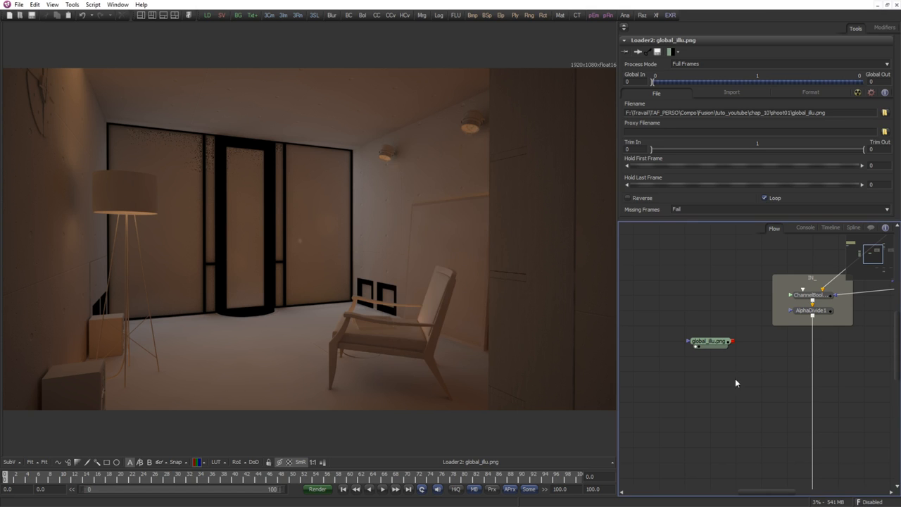
drag(758, 373, 808, 345)
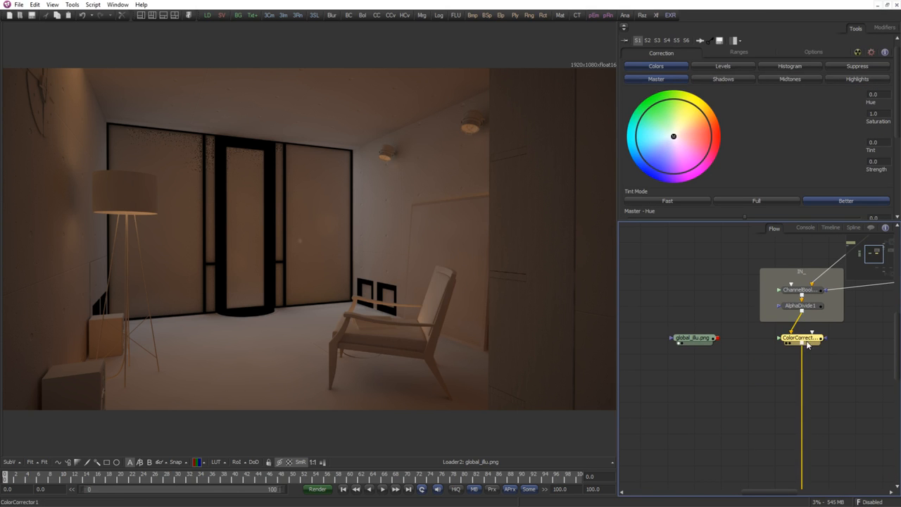
key(1)
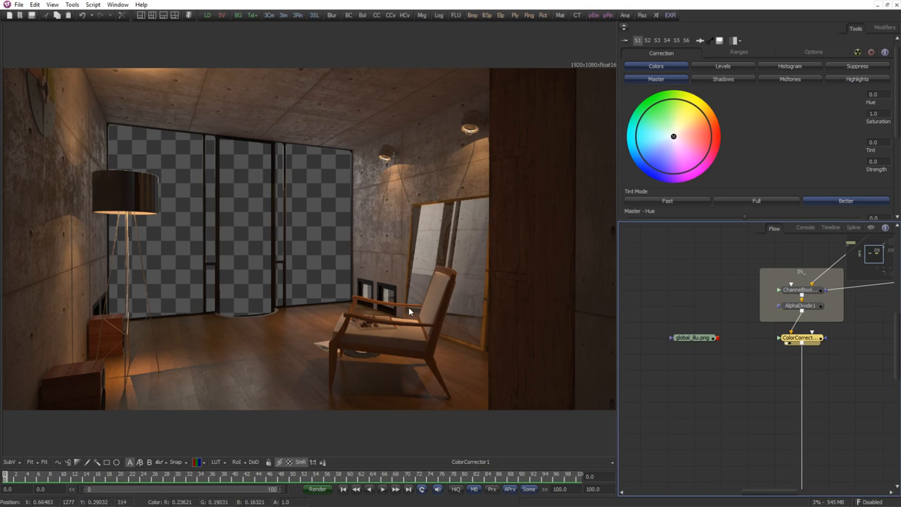
Display the global_illu.png pass and connect it to the Color Corrector's effect mask input.
click(697, 339)
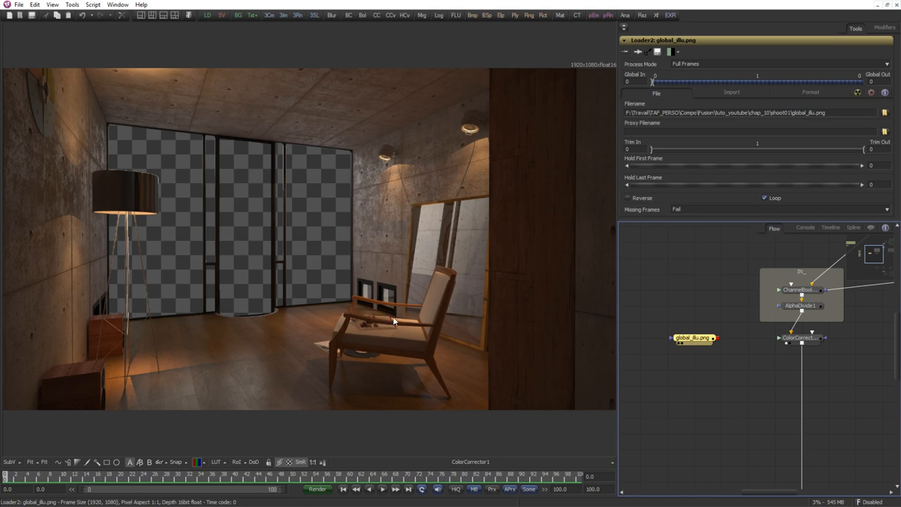
key(1)
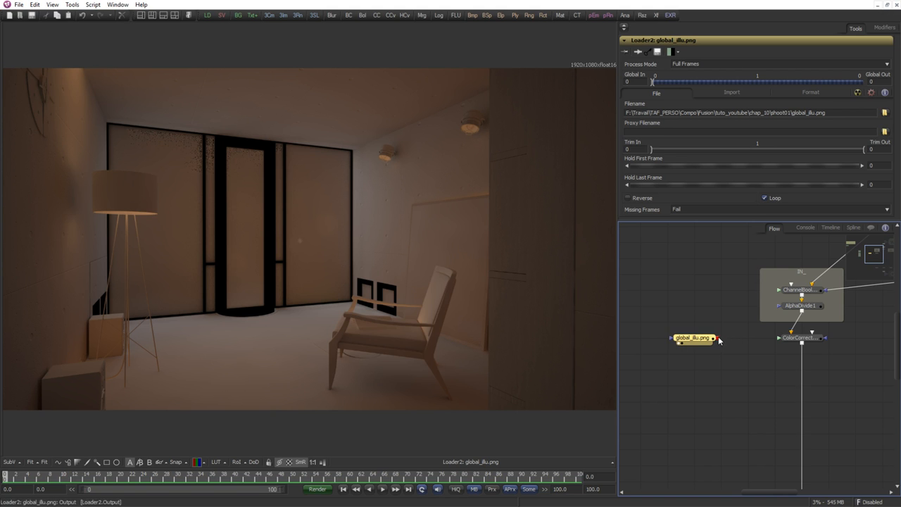
drag(716, 338, 829, 342)
Set the Color Corrector's mask channel to Luminance in taller tool controls and display the node in the viewer.
click(803, 339)
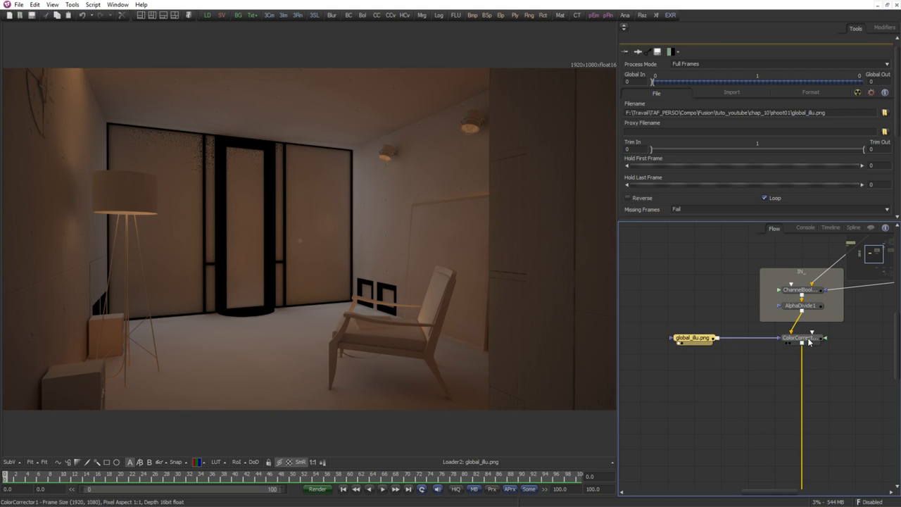
drag(755, 222, 756, 318)
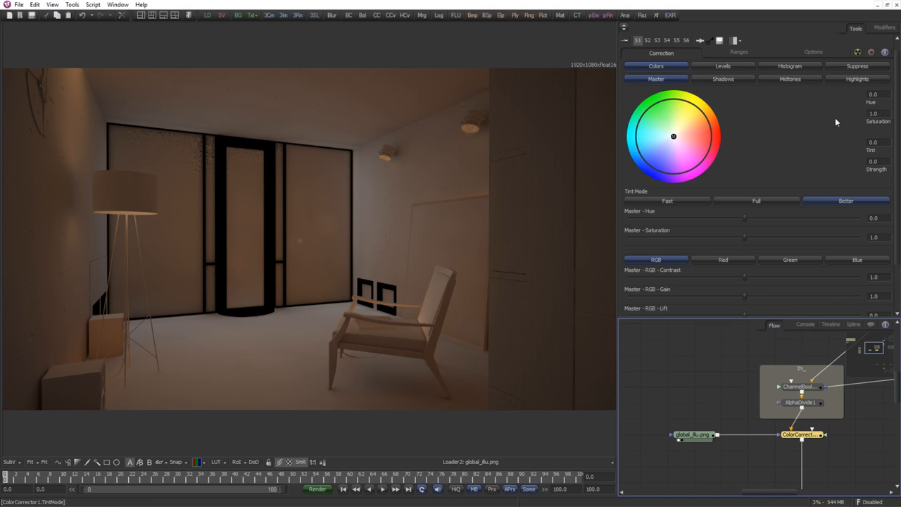
click(858, 53)
click(703, 135)
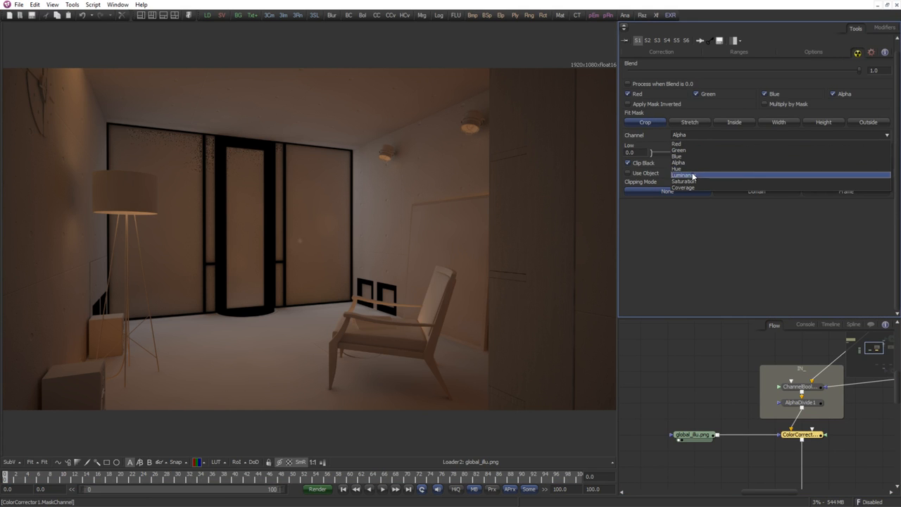
click(693, 177)
drag(820, 438, 464, 326)
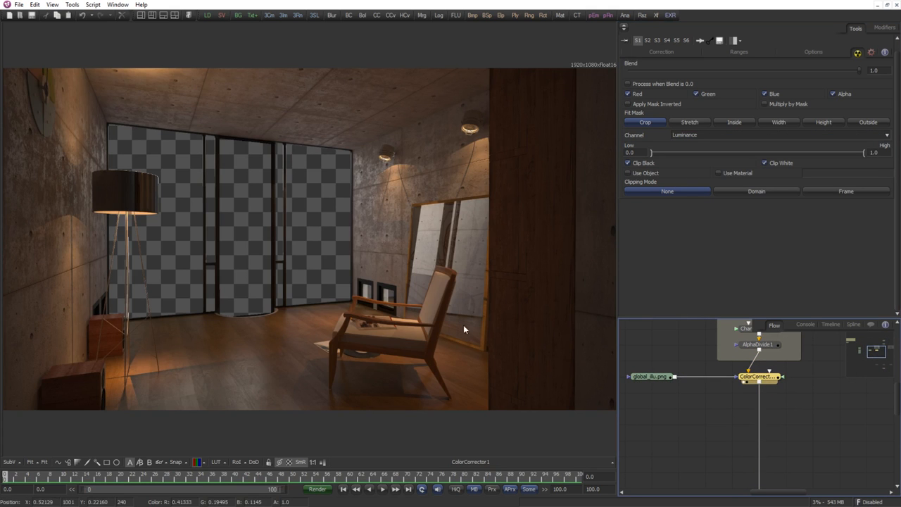
Raise the Color Corrector's master RGB gain to about 1.2 and enable HiQ processing.
click(663, 51)
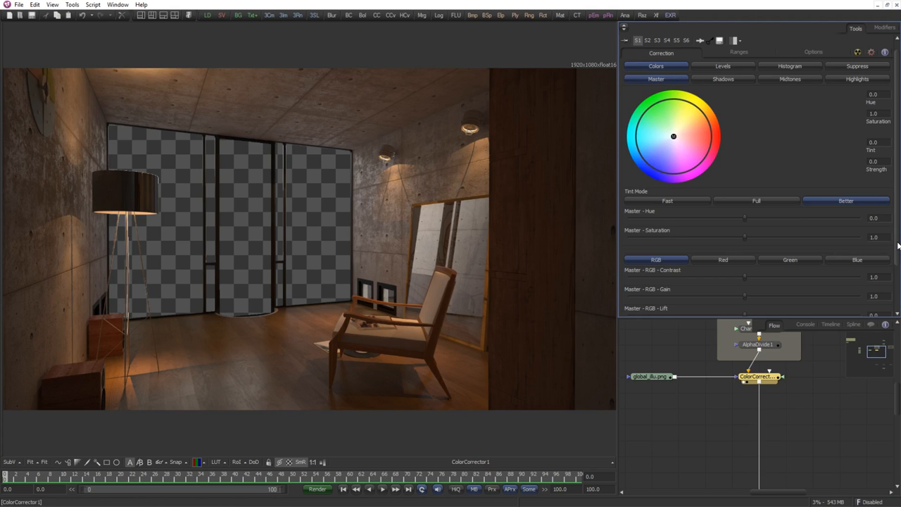
scroll(759, 245, down, 2)
drag(745, 236, 755, 237)
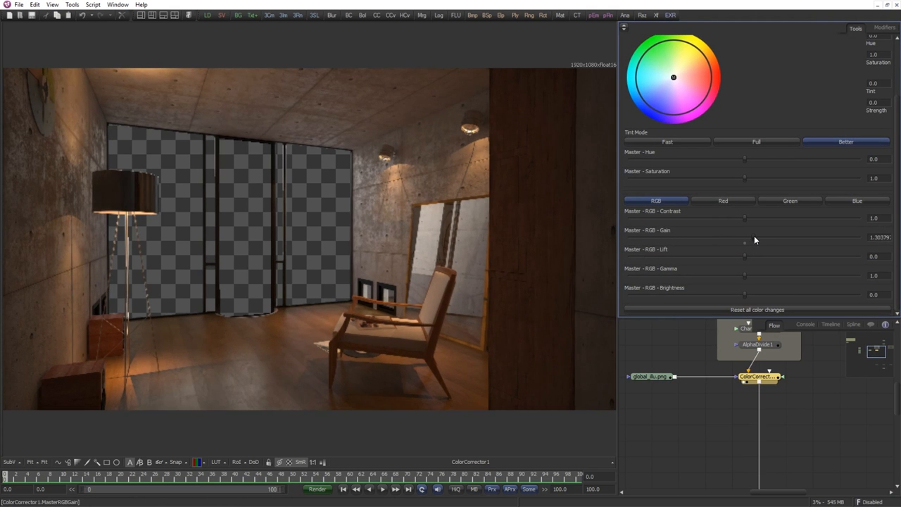
click(442, 491)
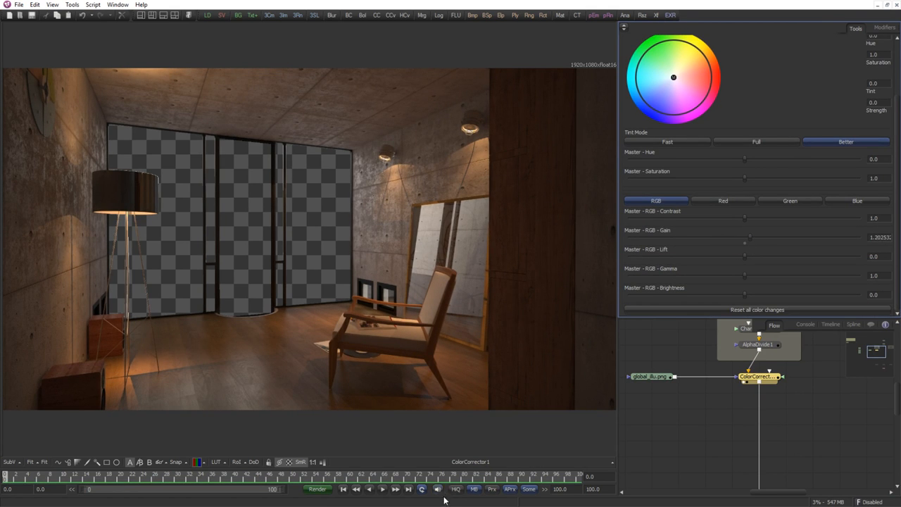
click(455, 492)
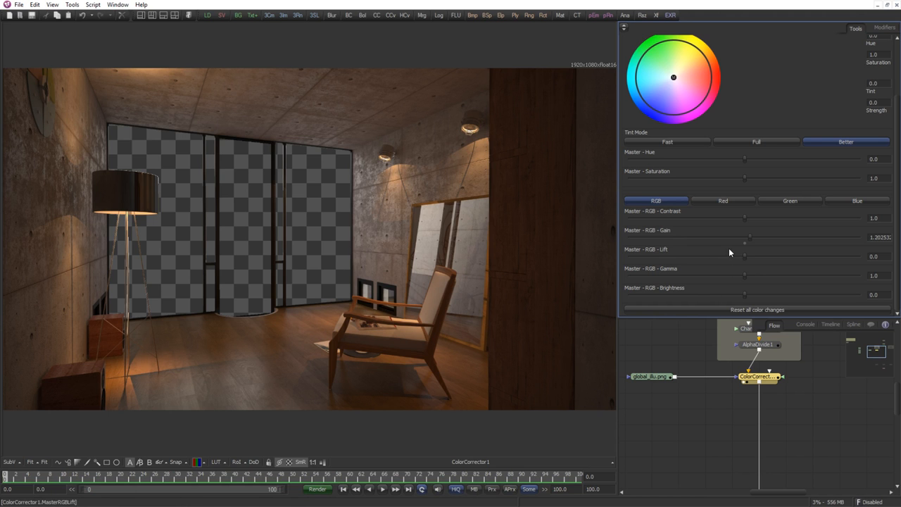
Set the Color Corrector's master RGB gain to about 1.62 and its master RGB gamma to about 0.94.
mouse_move(752, 237)
mouse_down()
mouse_move(744, 238)
mouse_move(764, 242)
mouse_up()
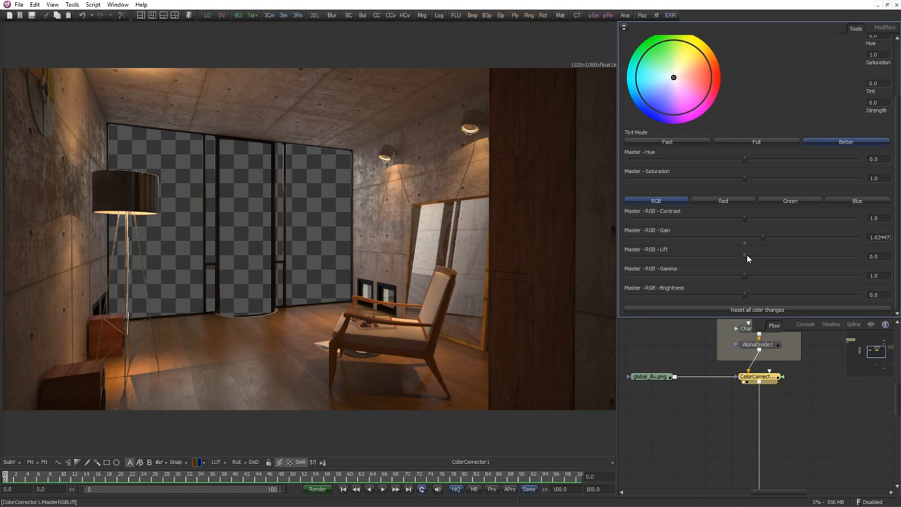
mouse_move(745, 274)
mouse_down()
mouse_move(727, 275)
mouse_move(745, 273)
mouse_move(735, 276)
mouse_up()
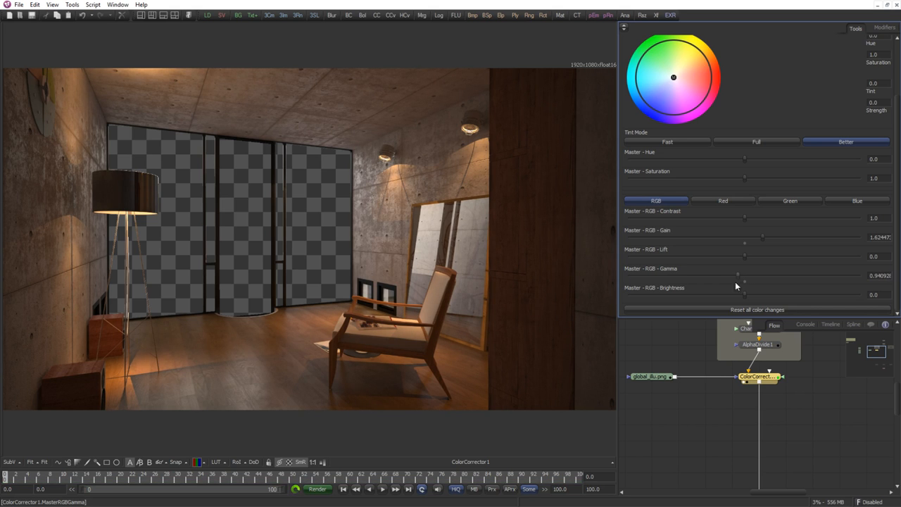
Move the occ.png loader out of the pass stack and place it below the global_illu.png loader.
drag(679, 389, 759, 375)
scroll(758, 375, down, 5)
scroll(766, 375, up, 6)
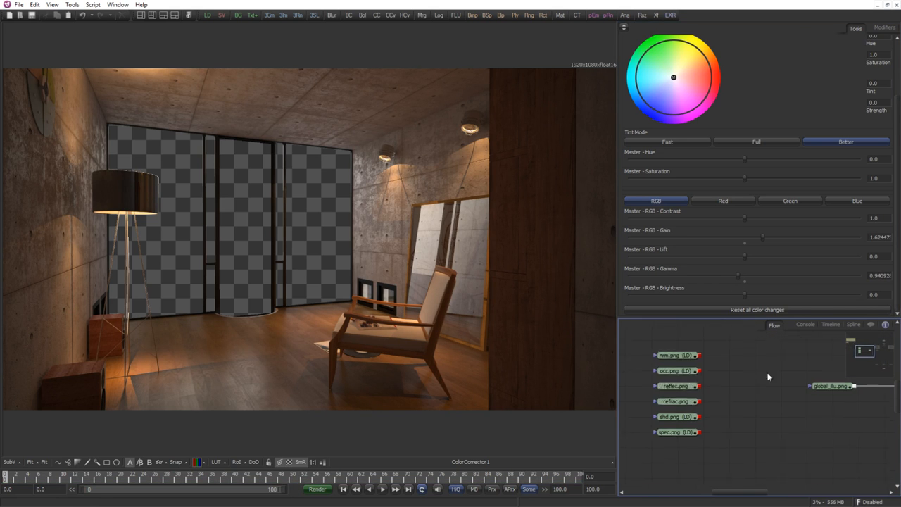
click(681, 357)
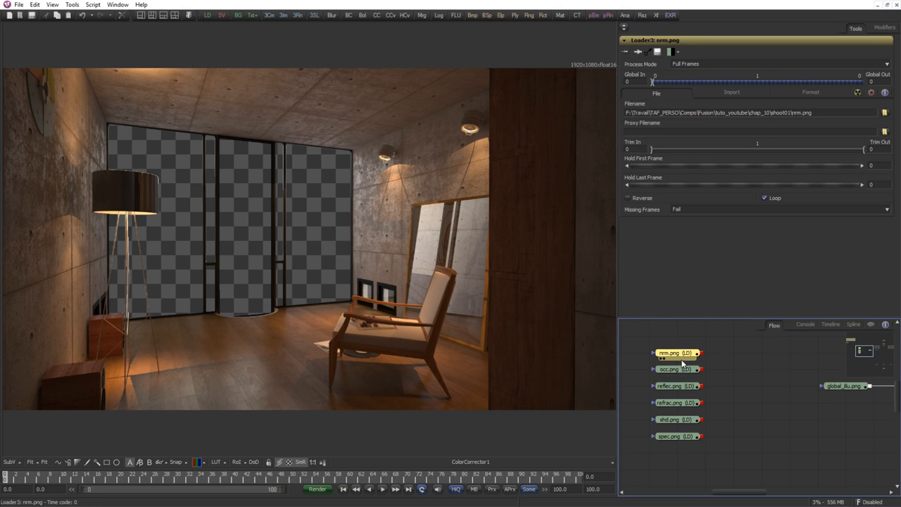
click(683, 373)
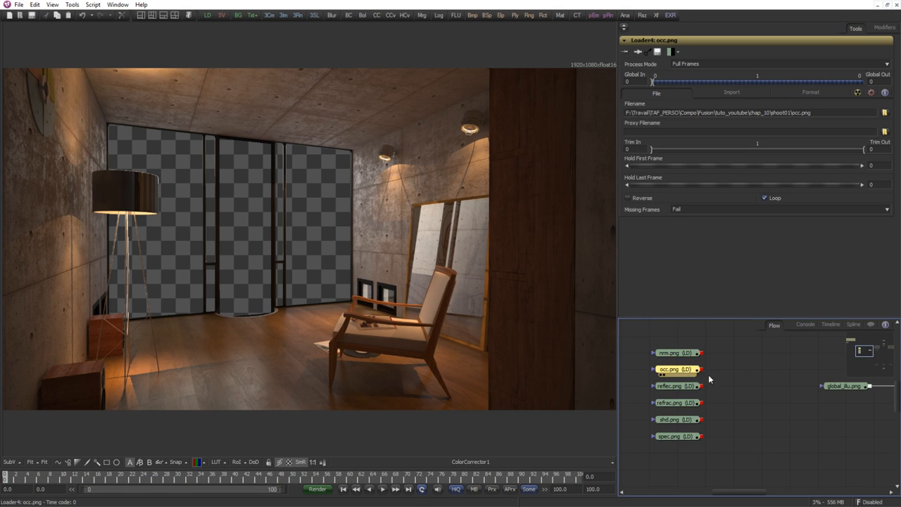
scroll(710, 378, down, 1)
drag(664, 366, 750, 411)
scroll(739, 405, down, 1)
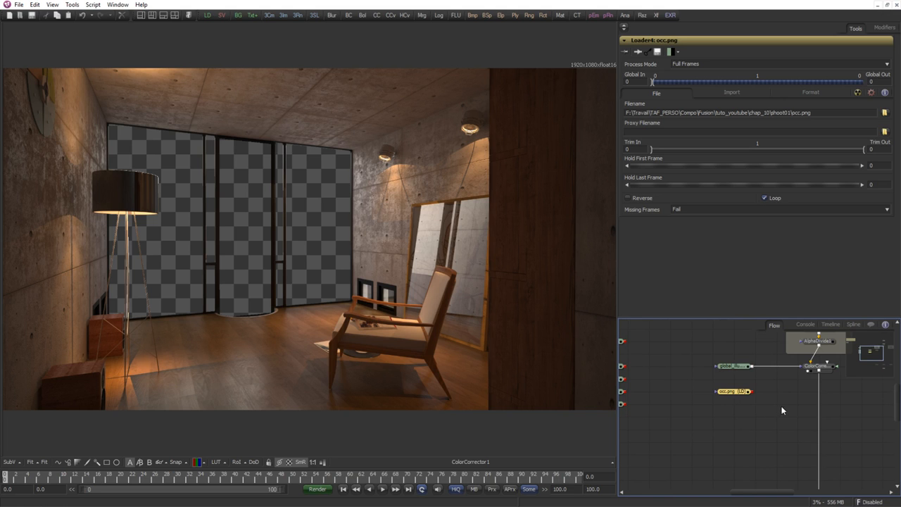
scroll(781, 405, up, 1)
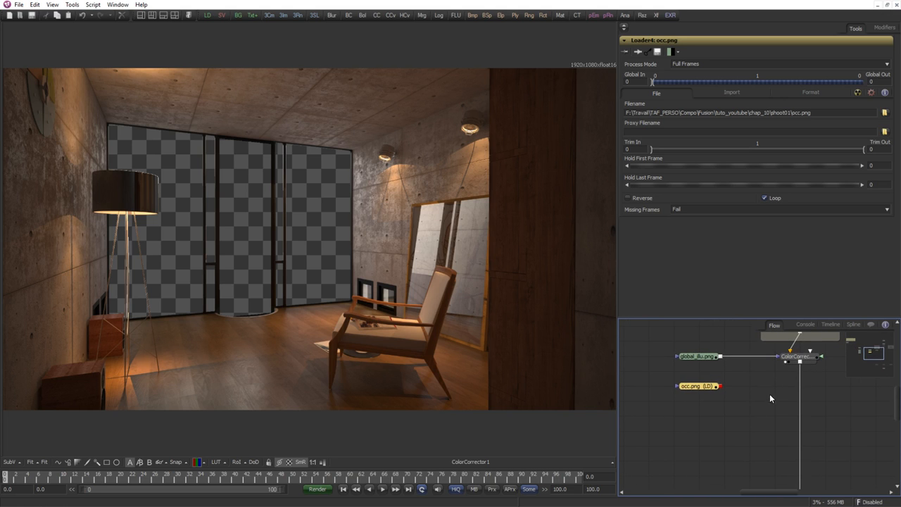
Add a second Color Corrector to the IN branch directly below the first one.
scroll(769, 399, up, 1)
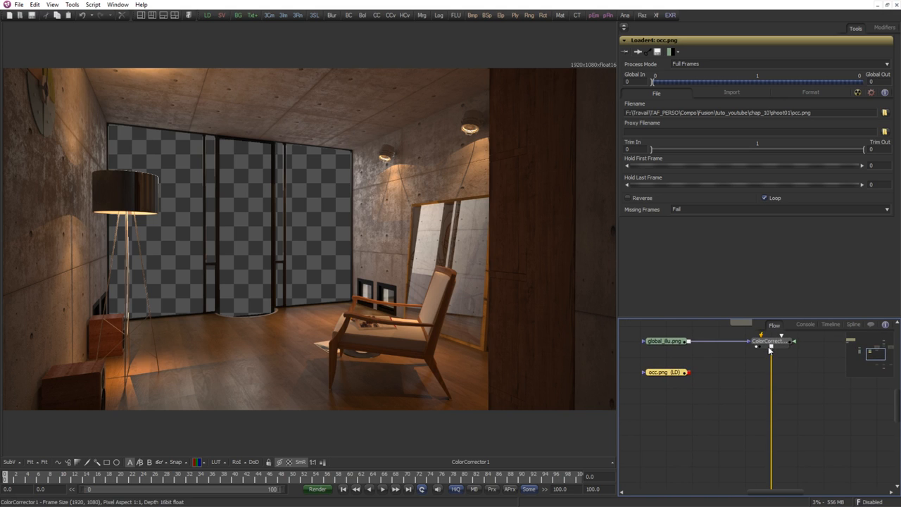
click(769, 344)
click(735, 373)
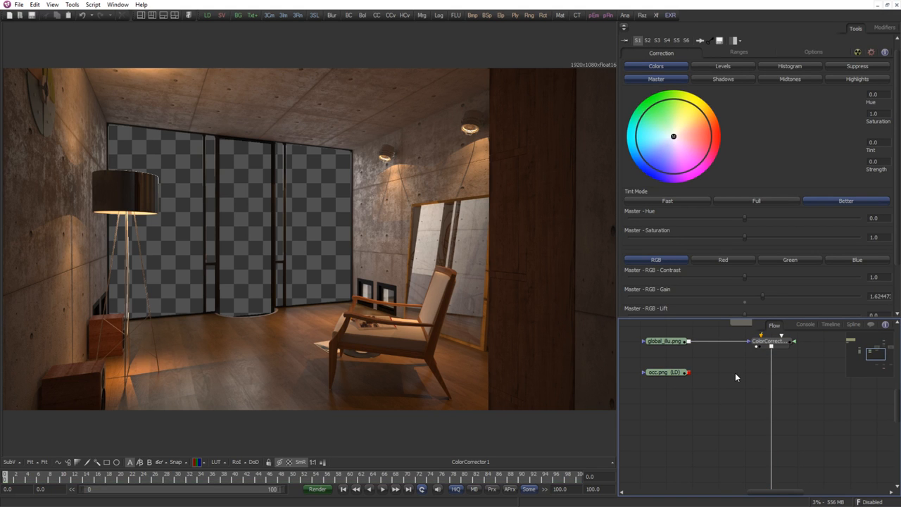
key(ctrl+space)
text(cc)
key(Return)
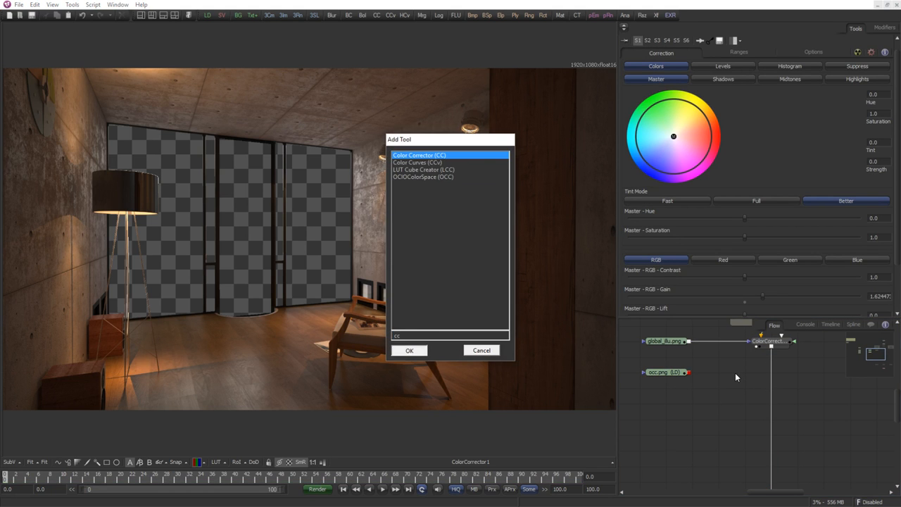
mouse_move(771, 374)
mouse_down()
mouse_move(810, 394)
mouse_move(783, 378)
mouse_up()
click(751, 382)
click(787, 389)
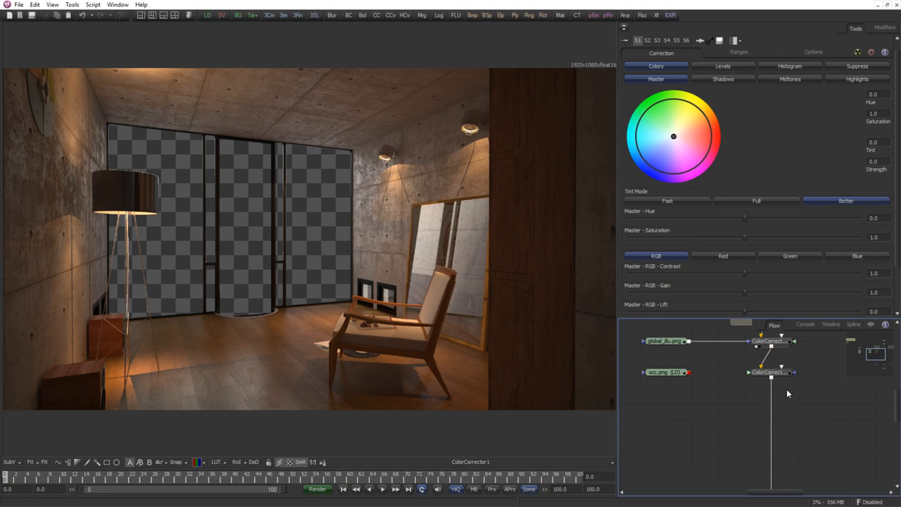
Connect the occ.png loader to the second Color Corrector's mask input and display the occlusion pass in the viewer.
drag(689, 374, 749, 372)
key(1)
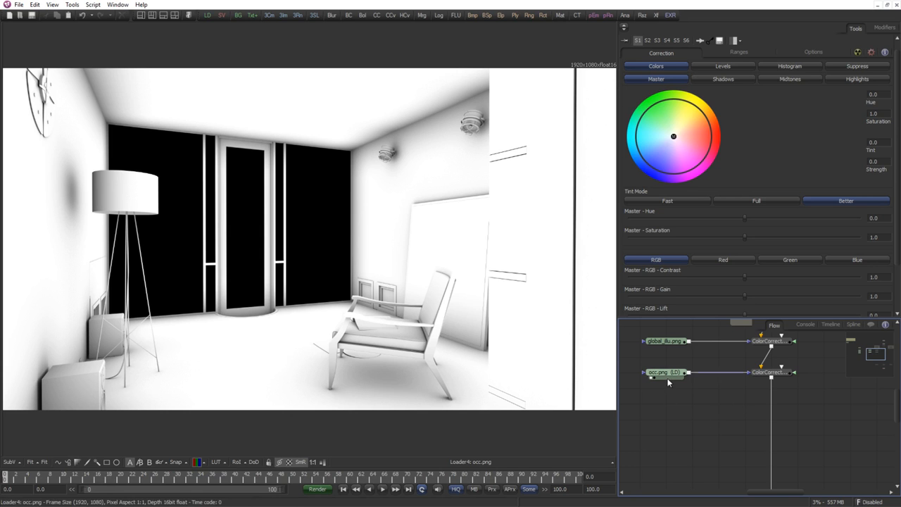
drag(668, 383, 713, 394)
scroll(711, 394, down, 2)
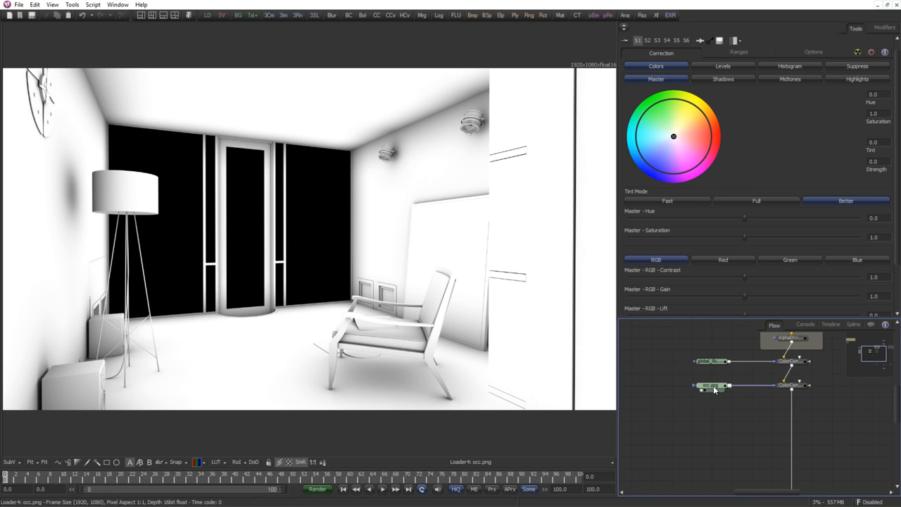
mouse_move(714, 390)
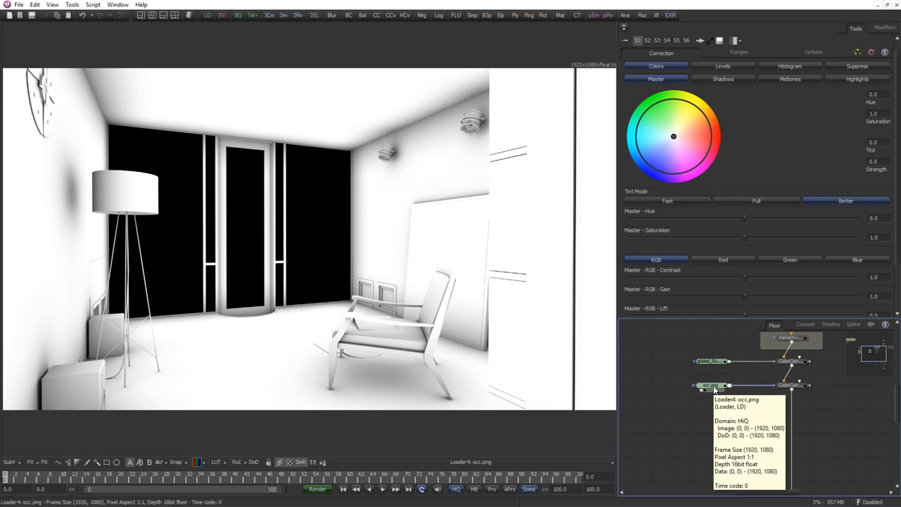
scroll(711, 388, up, 2)
scroll(704, 401, down, 2)
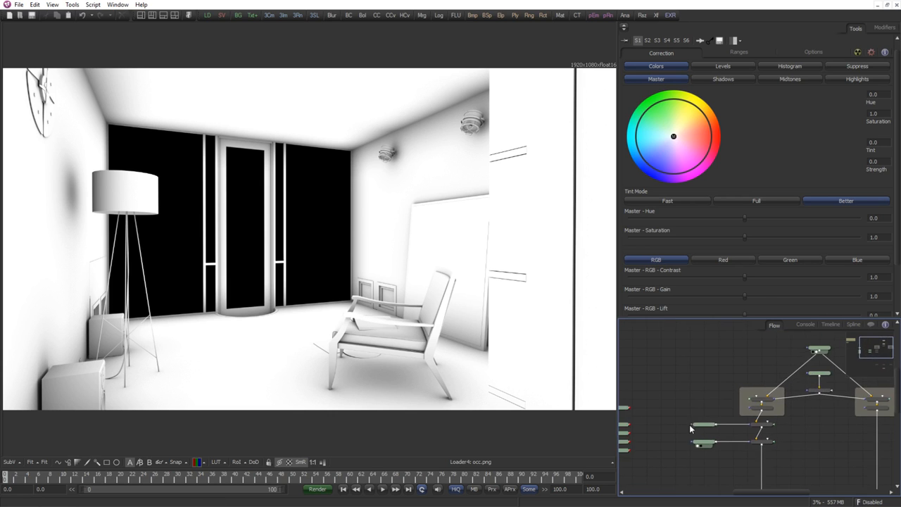
scroll(766, 384, up, 3)
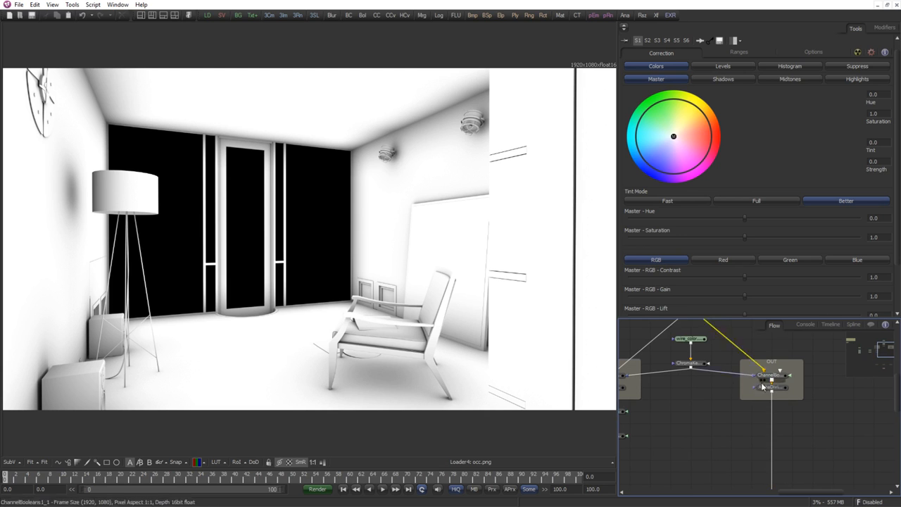
Display the ChromaKeyer result, feed it into the occ.png loader as its mask, and display the masked loader.
drag(700, 363, 475, 315)
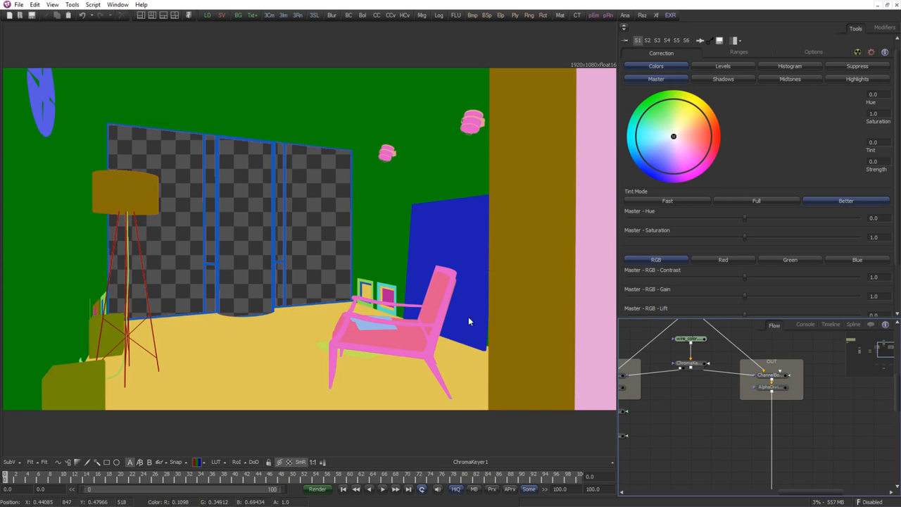
drag(693, 377, 338, 240)
scroll(769, 356, down, 1)
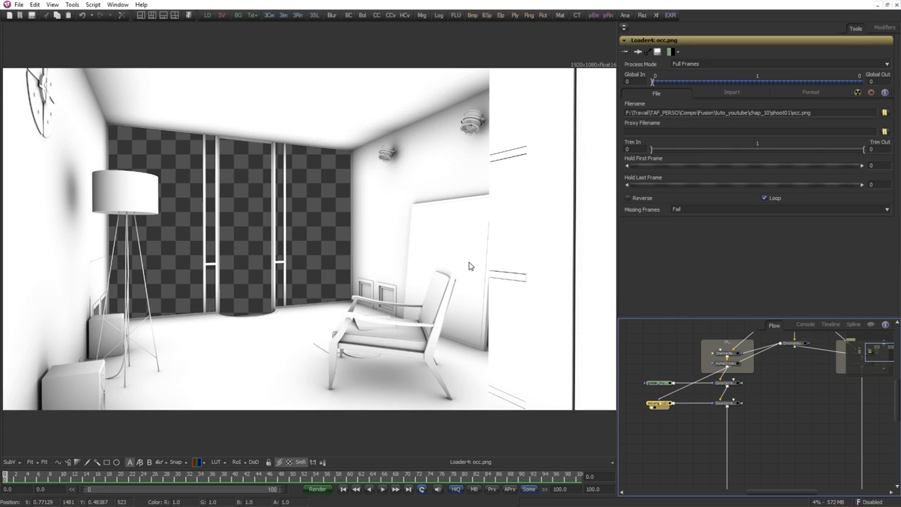
scroll(763, 417, up, 3)
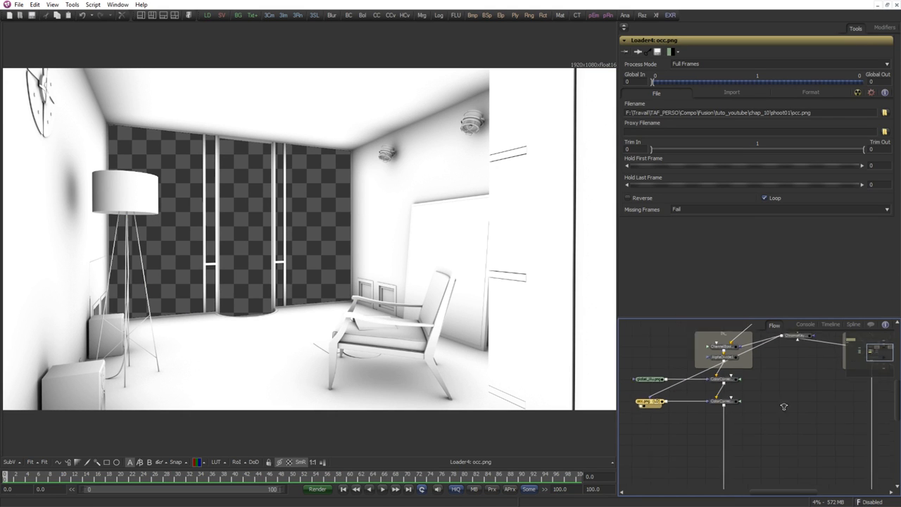
Display the second Color Corrector in the viewer and turn on Apply Mask Inverted for it.
click(736, 403)
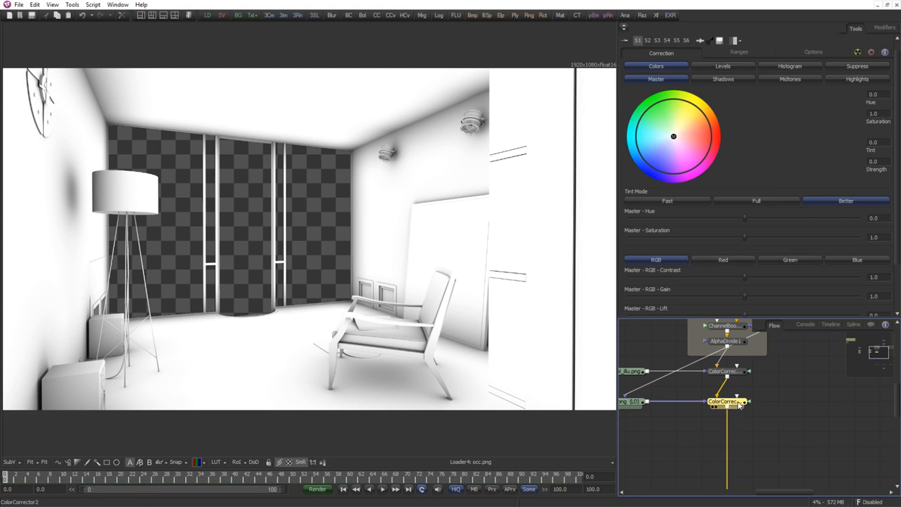
drag(736, 403, 386, 340)
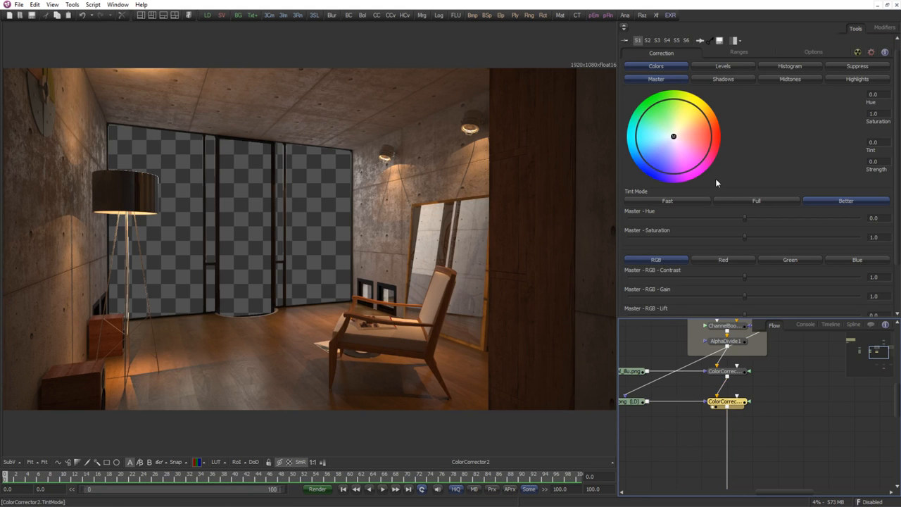
click(635, 404)
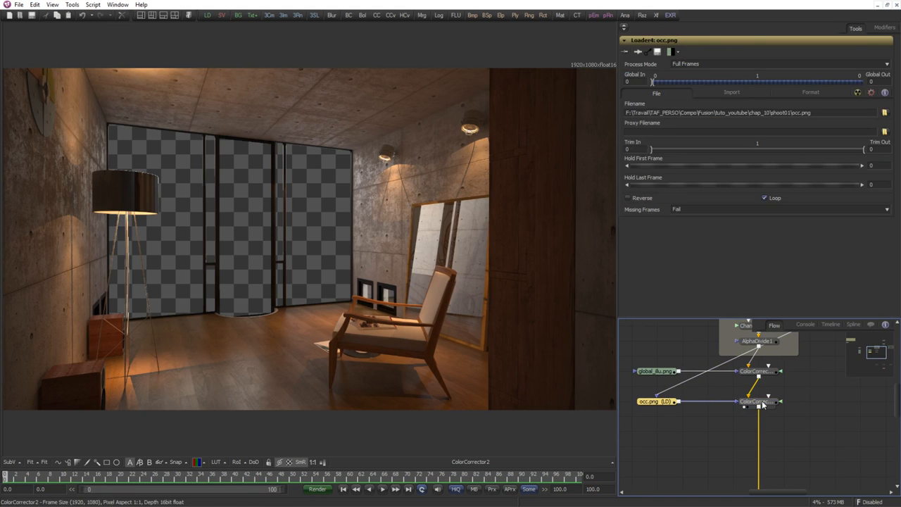
click(763, 404)
click(858, 53)
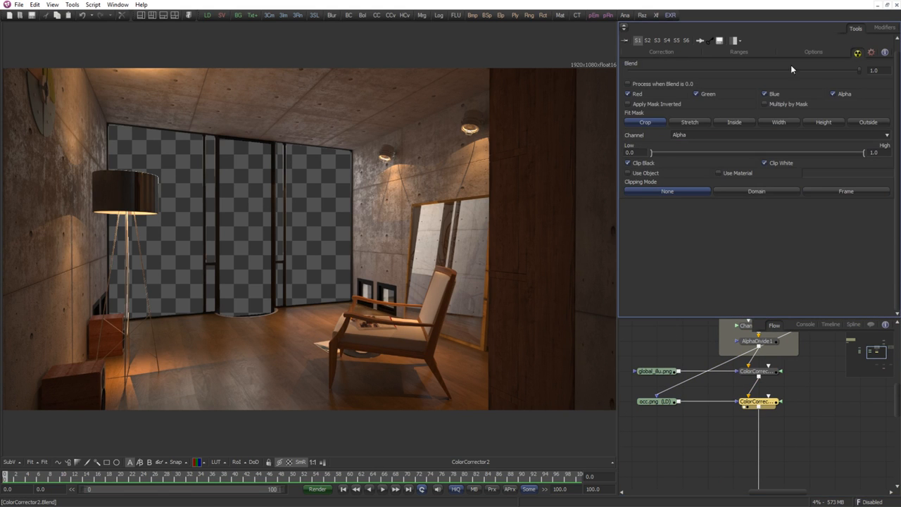
click(638, 105)
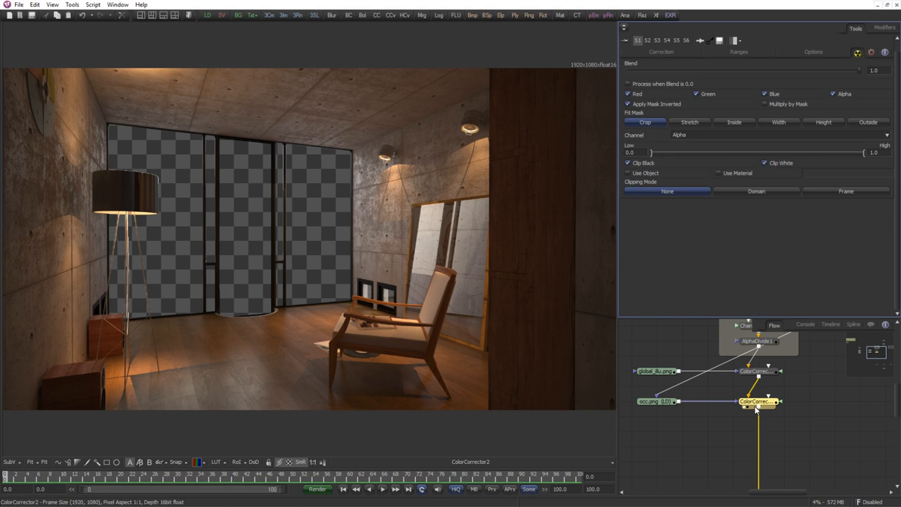
Display the occ.png loader in the viewer and turn off Apply Mask Inverted on the second Color Corrector.
click(660, 407)
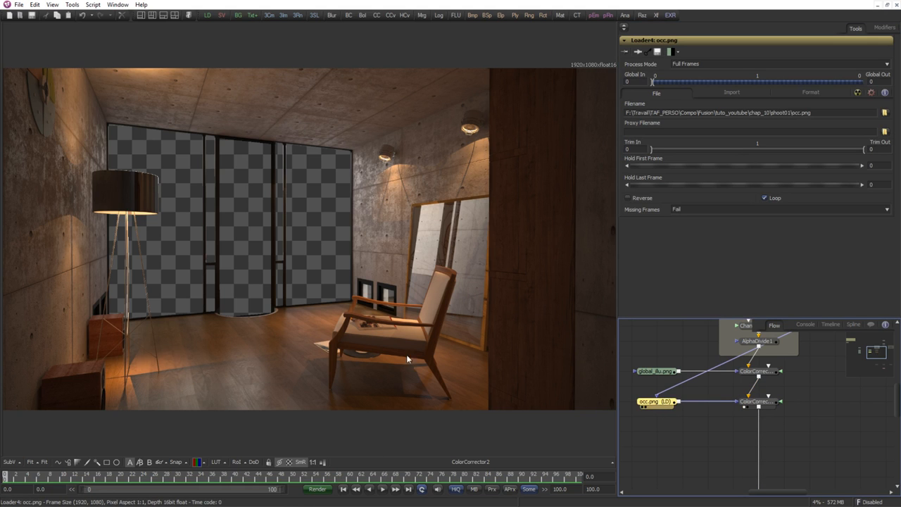
key(1)
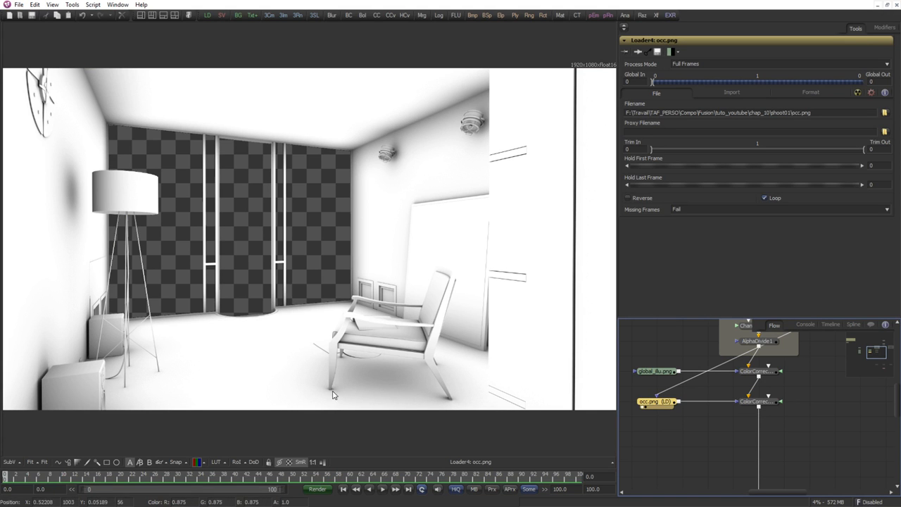
click(770, 406)
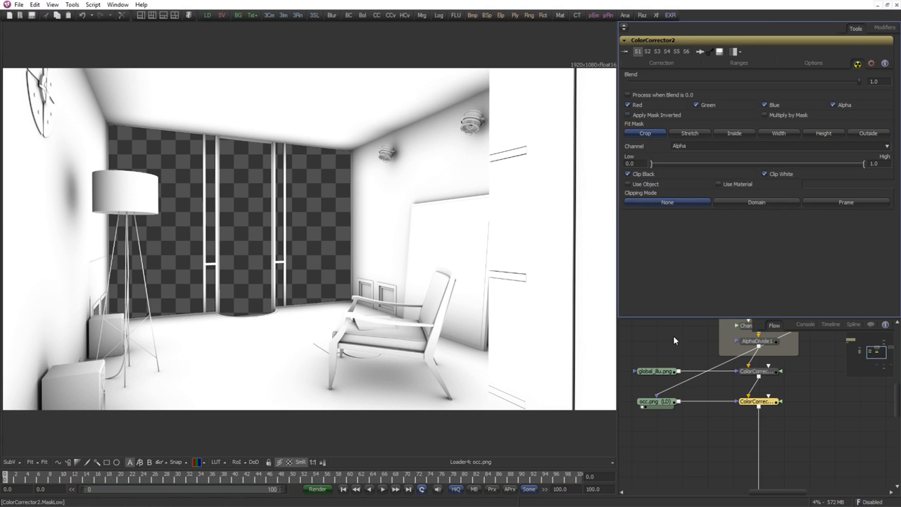
Add a Channel Booleans node and insert it between the occ.png loader and the second Color Corrector.
click(655, 402)
key(ctrl+space)
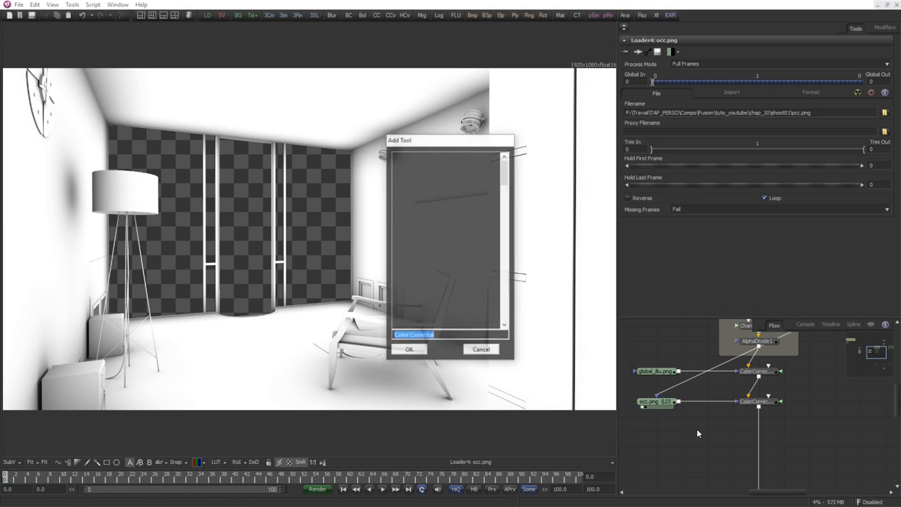
text(chan)
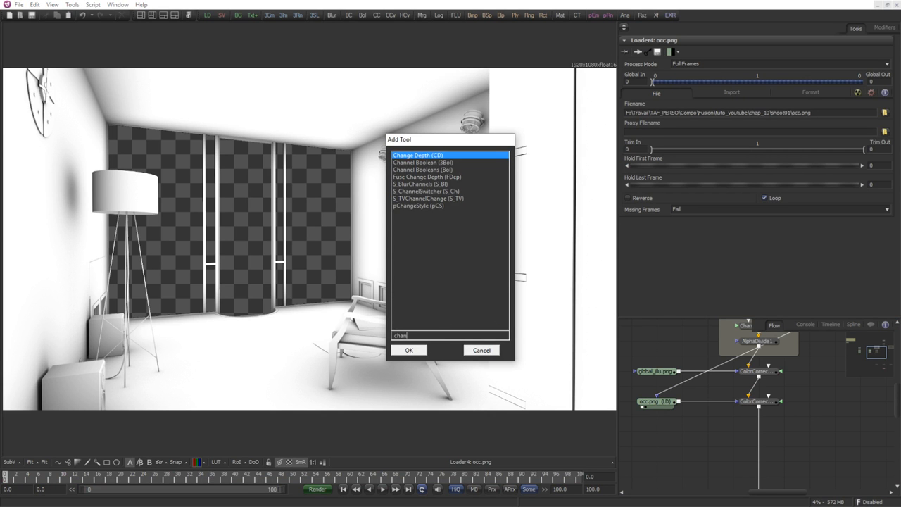
key(Down)
key(Down)
key(Return)
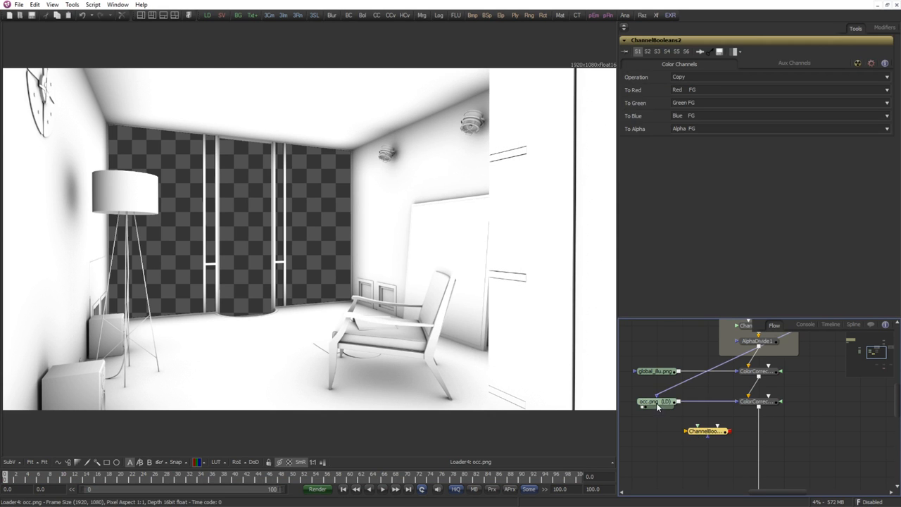
click(656, 403)
drag(732, 432, 715, 406)
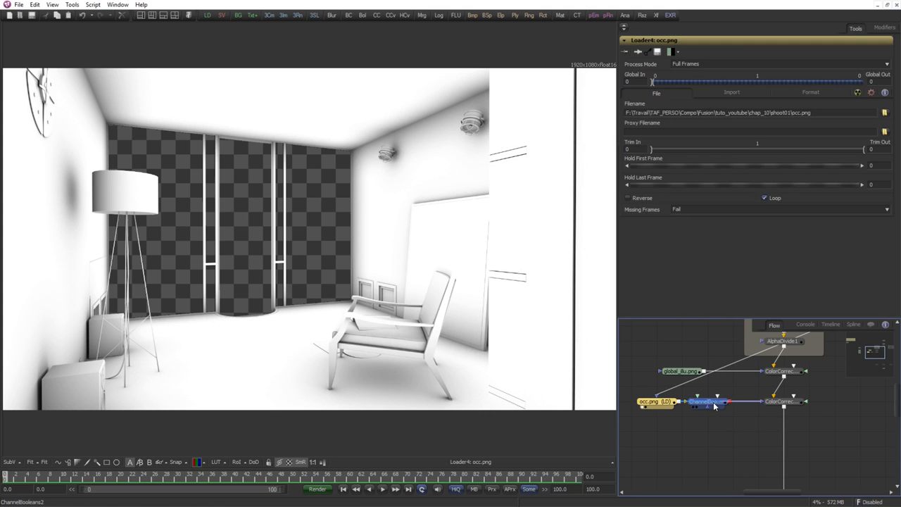
click(715, 406)
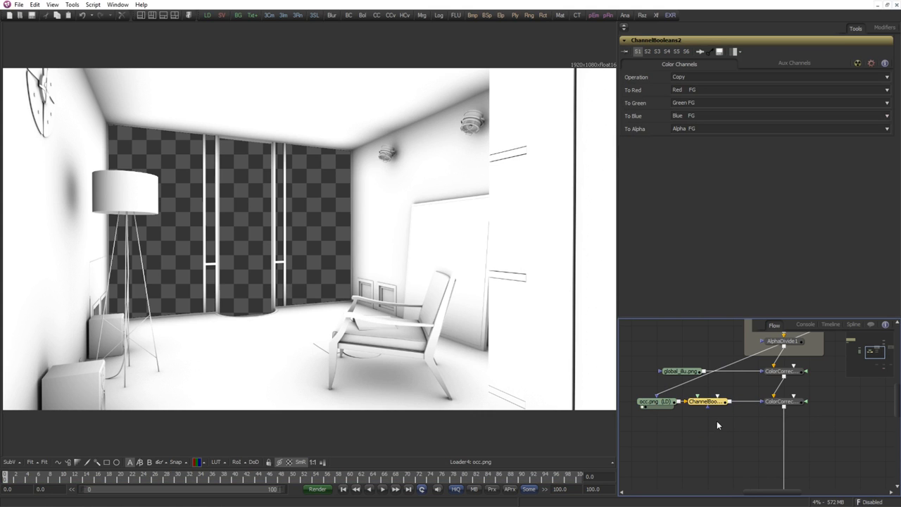
Rename the new Channel Booleans node to INVERT.
click(718, 422)
click(716, 403)
key(F2)
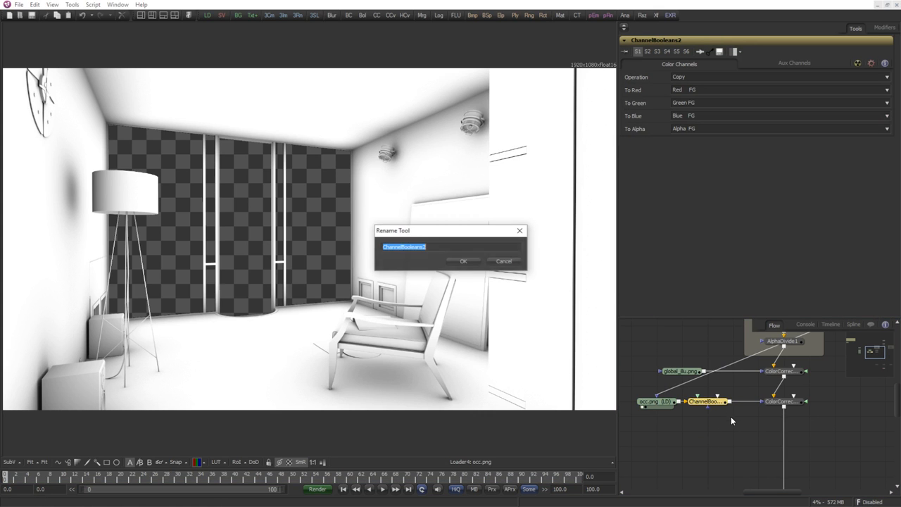
text(IN)
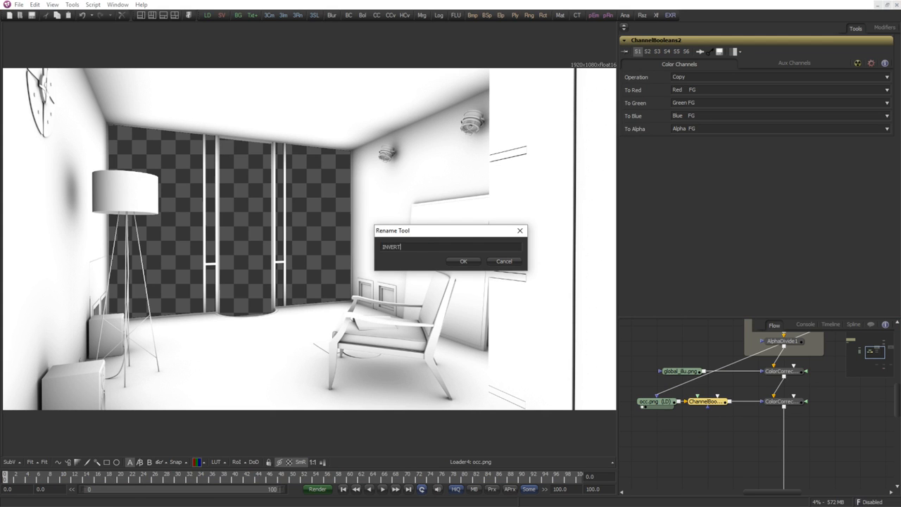
text(VERT)
key(Return)
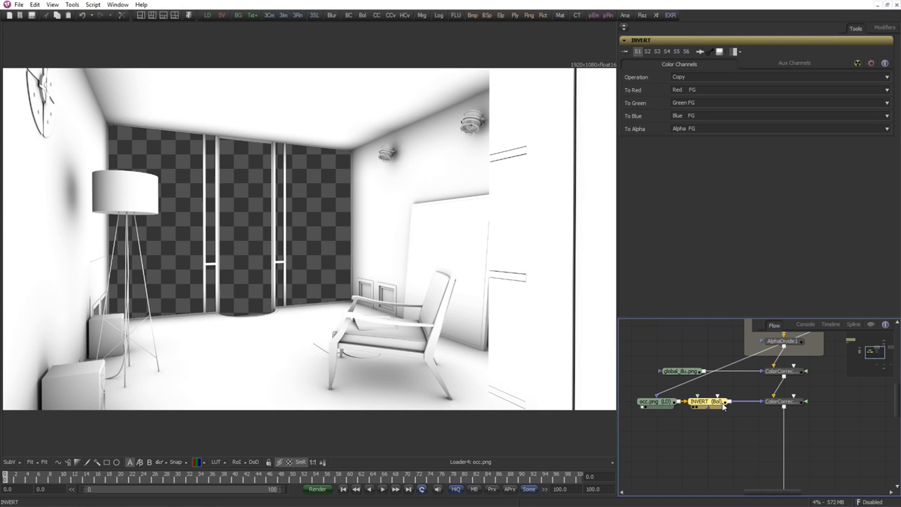
Display the INVERT node, set its operation to Negative and set To Alpha to Do Nothing.
click(704, 76)
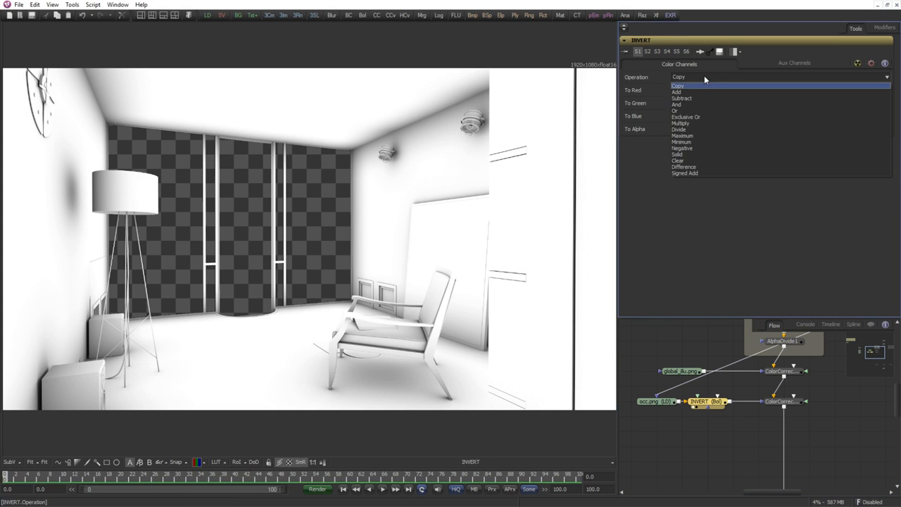
click(692, 148)
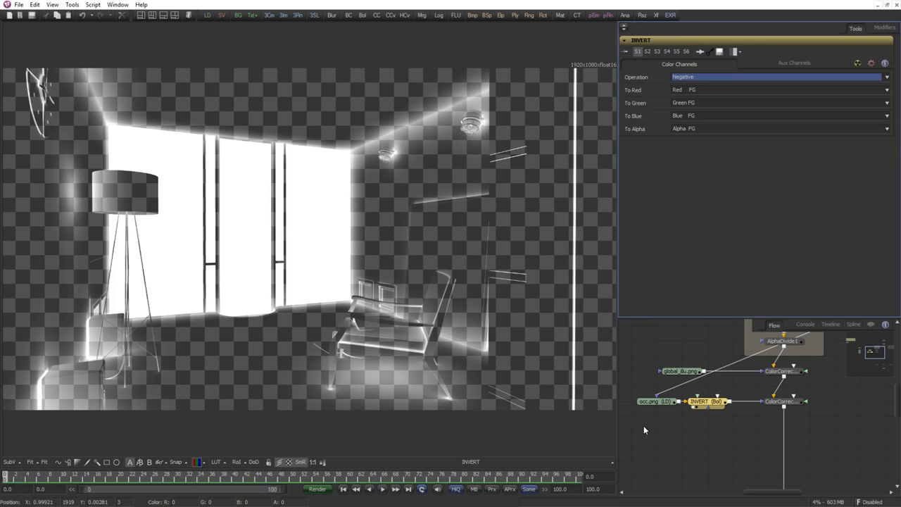
click(683, 131)
click(684, 142)
Set the INVERT node's To Blue, To Green and To Red channels to Do Nothing.
click(687, 118)
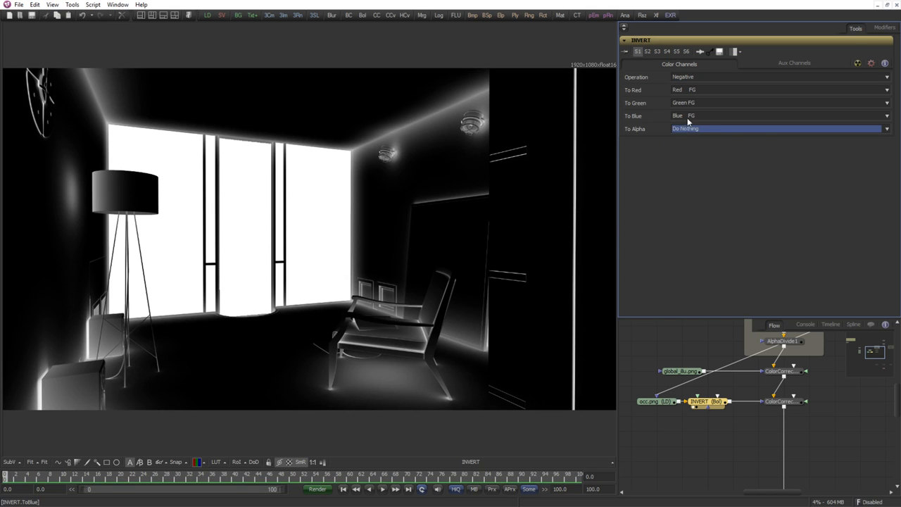
click(689, 126)
click(690, 103)
click(693, 112)
click(691, 90)
click(692, 99)
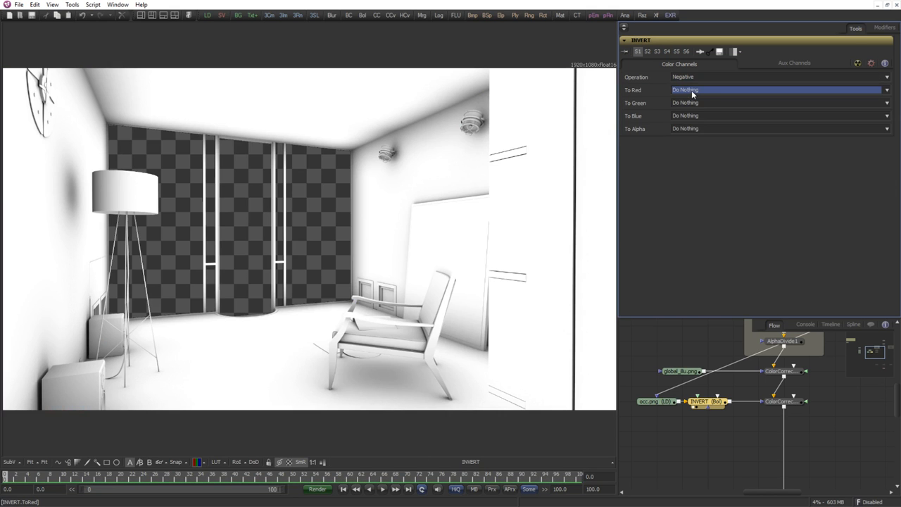
click(713, 404)
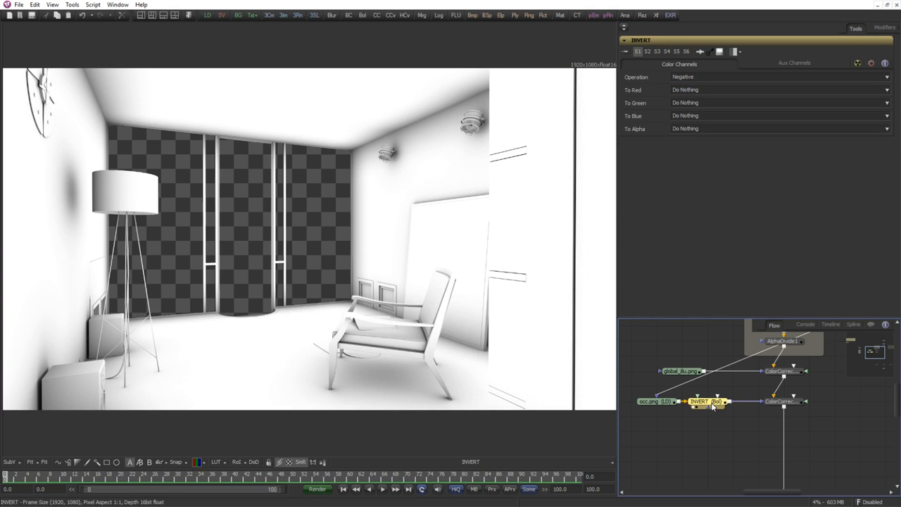
click(694, 87)
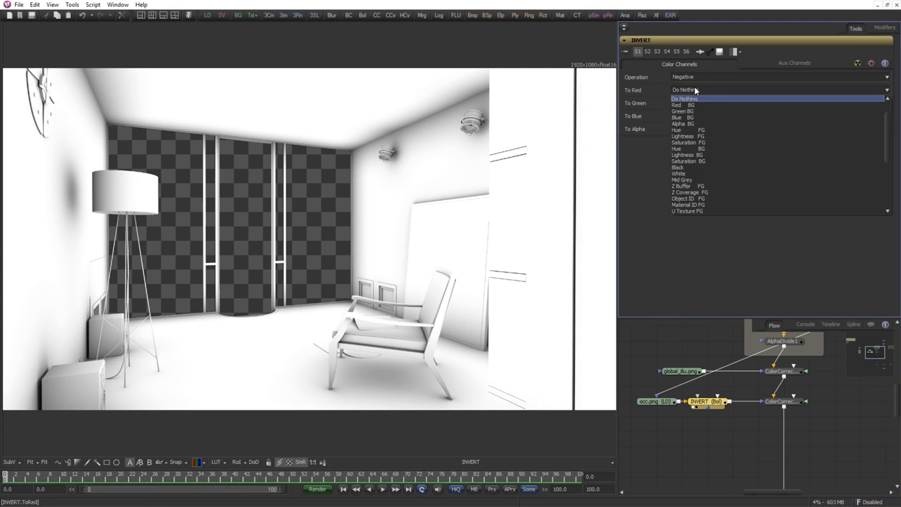
click(694, 87)
scroll(694, 88, down, 10)
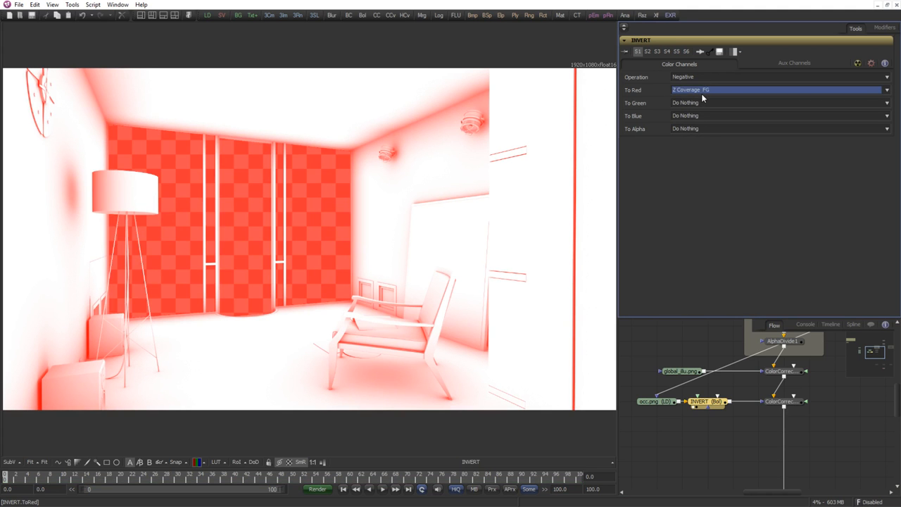
scroll(702, 98, down, 2)
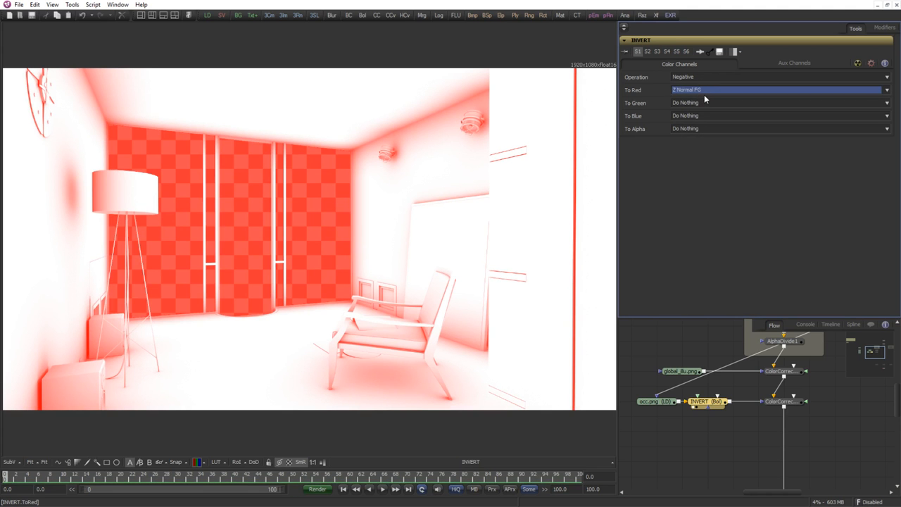
click(704, 92)
scroll(704, 92, up, 10)
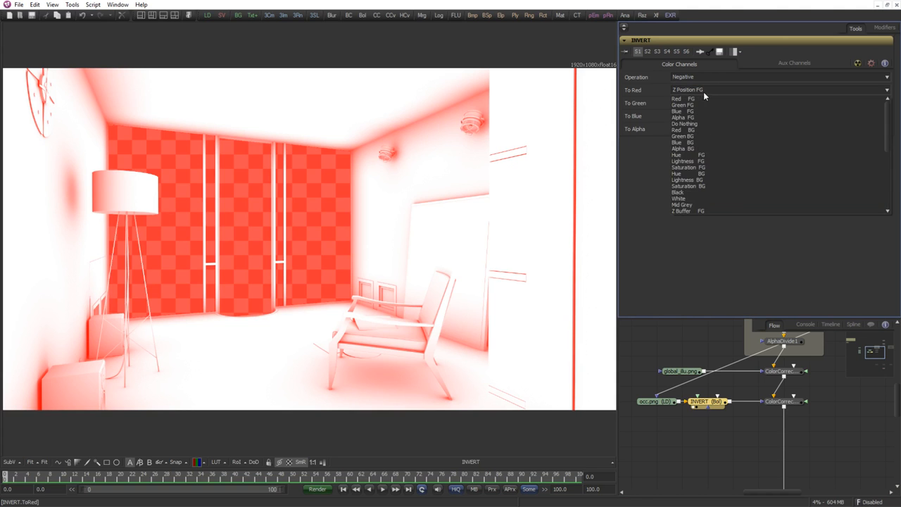
click(712, 412)
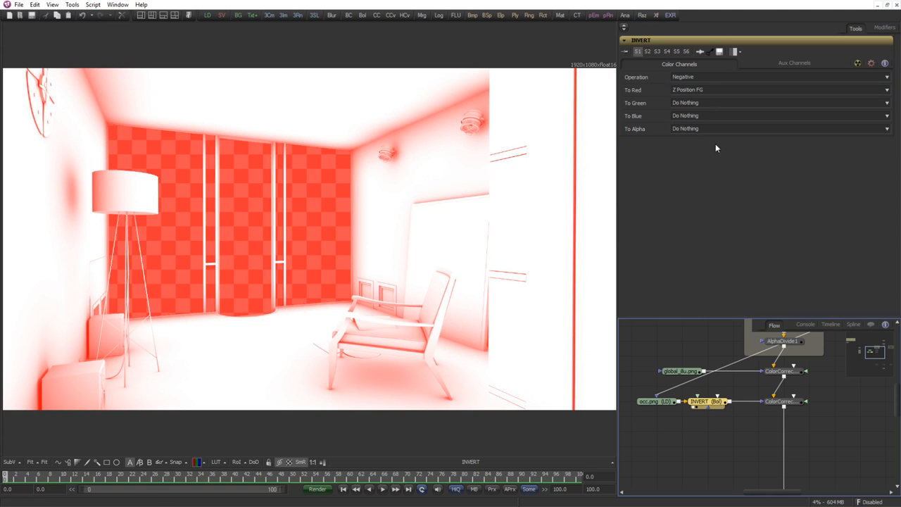
Set the INVERT node's To Red to Red FG, To Green to Green FG and To Blue to Blue FG.
click(698, 91)
scroll(699, 93, up, 5)
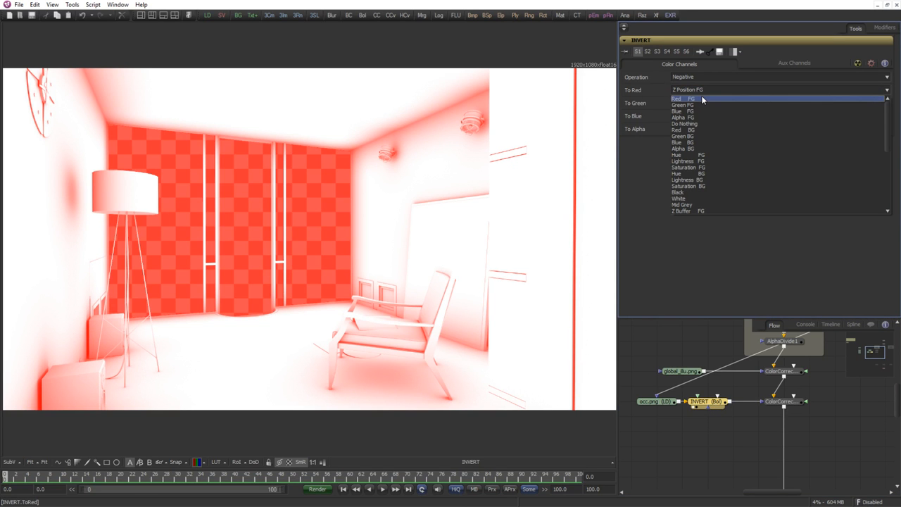
click(701, 97)
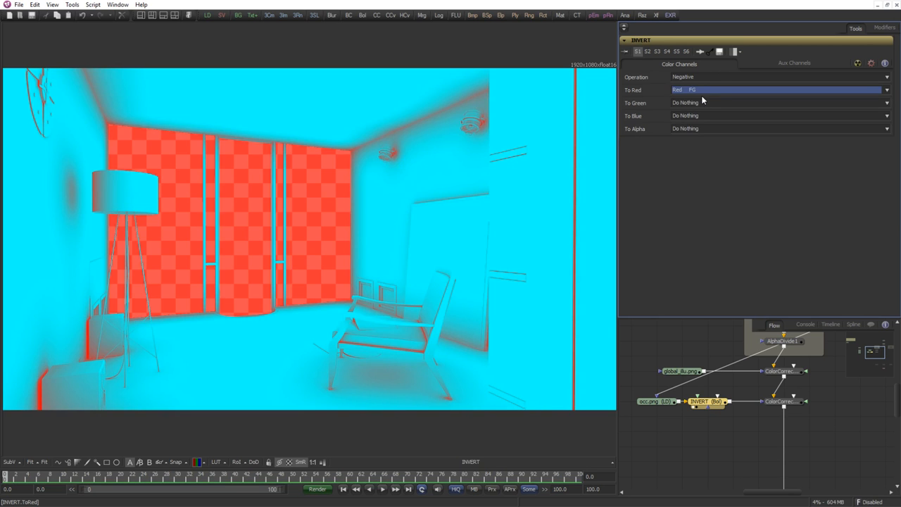
click(700, 103)
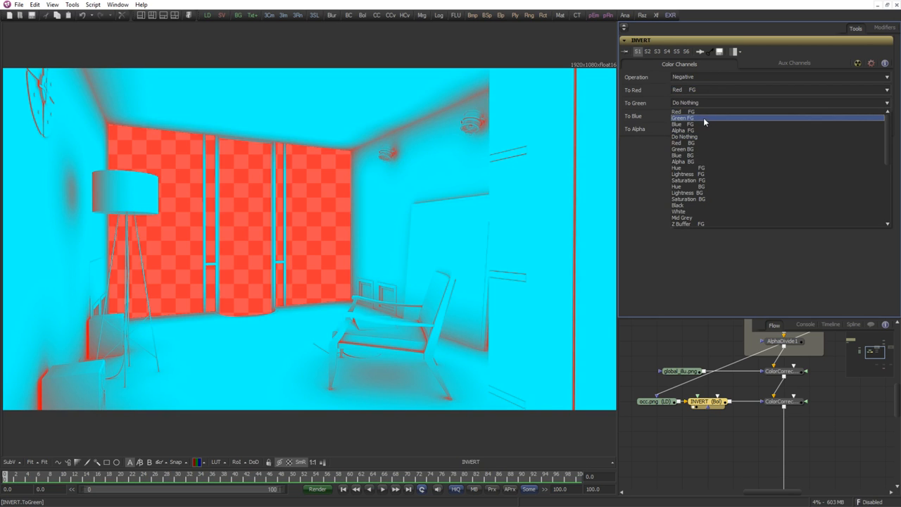
click(704, 118)
click(703, 116)
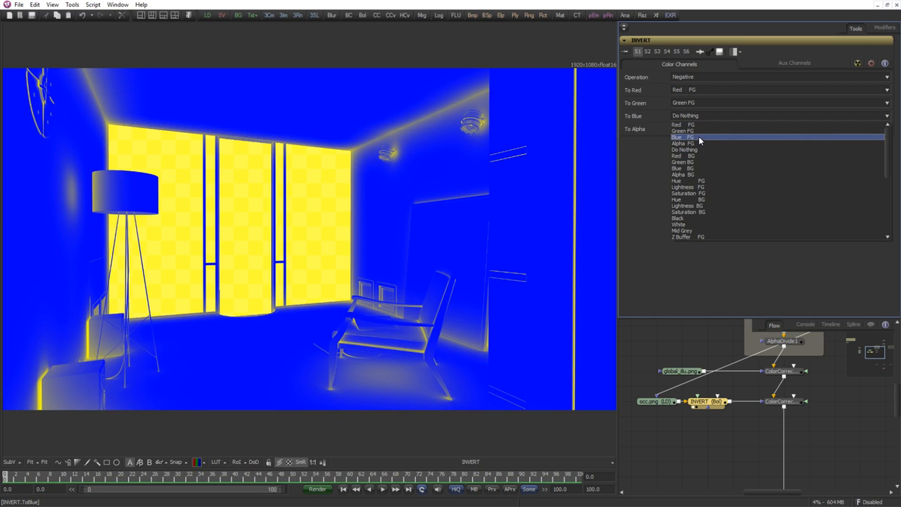
click(699, 141)
Space the occ.png loader and INVERT node farther from the second Color Corrector to make room for another node.
click(679, 419)
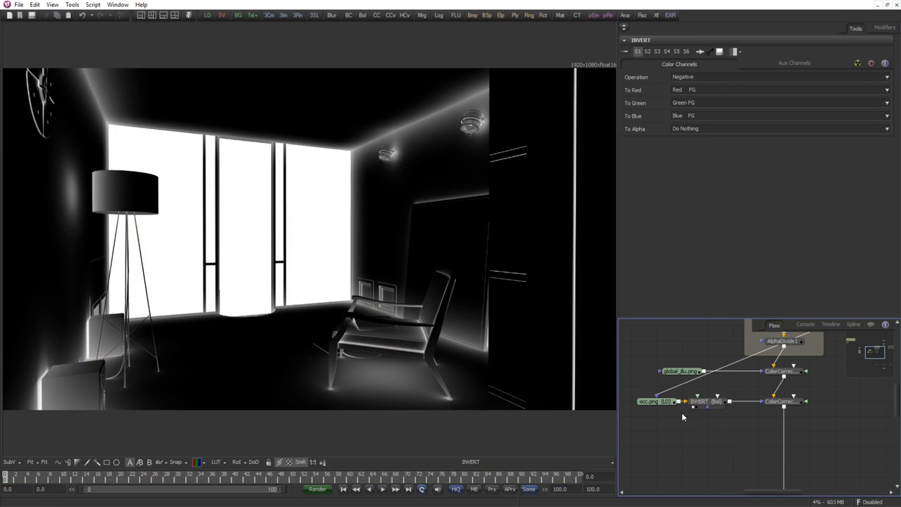
drag(655, 412, 657, 392)
drag(710, 412, 639, 407)
drag(741, 404, 716, 406)
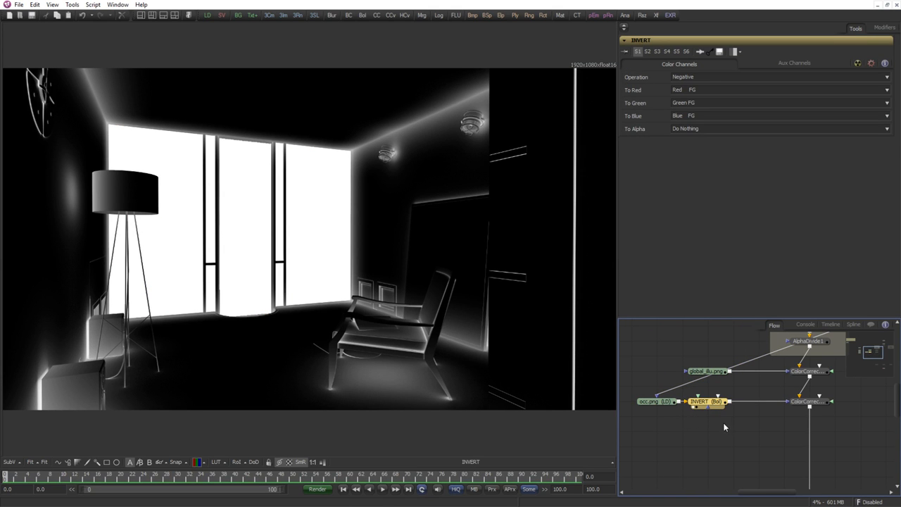
drag(660, 402, 728, 399)
scroll(664, 402, down, 1)
click(642, 412)
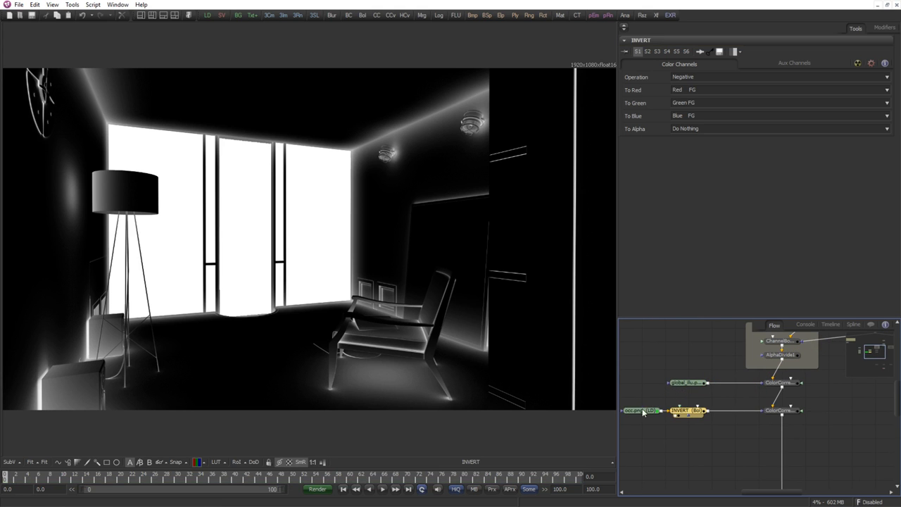
mouse_move(682, 417)
mouse_down()
mouse_move(708, 406)
mouse_move(674, 404)
mouse_up()
click(714, 427)
drag(736, 410, 732, 419)
Add a Channel Booleans node and insert it between INVERT and the second Color Corrector.
key(ctrl+space)
text(chann)
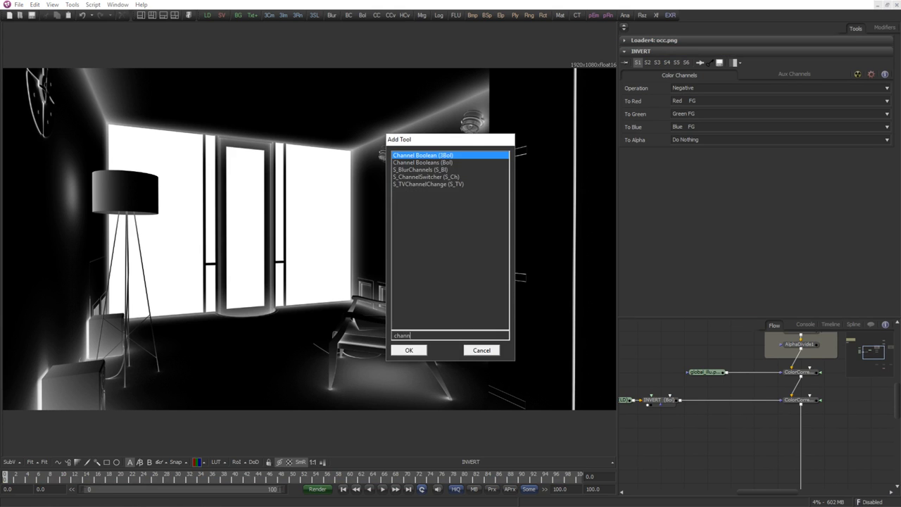
key(Down)
key(Return)
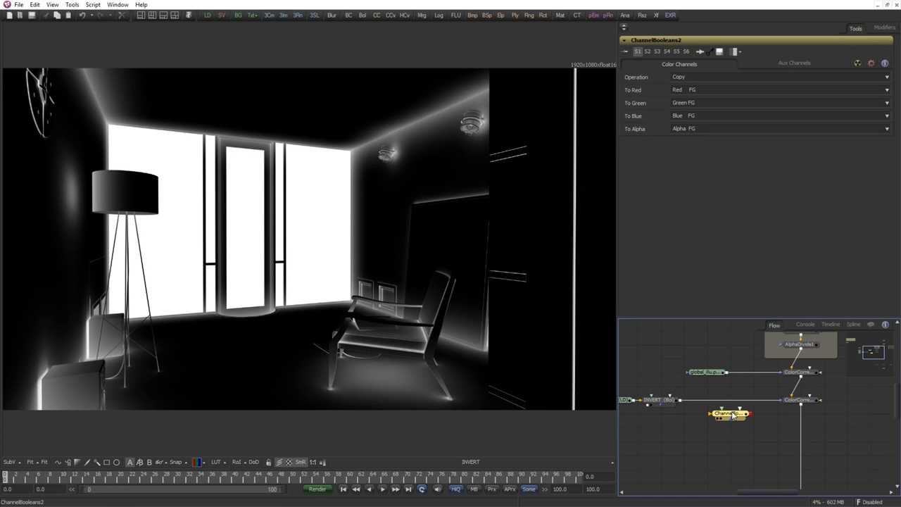
drag(734, 417, 735, 403)
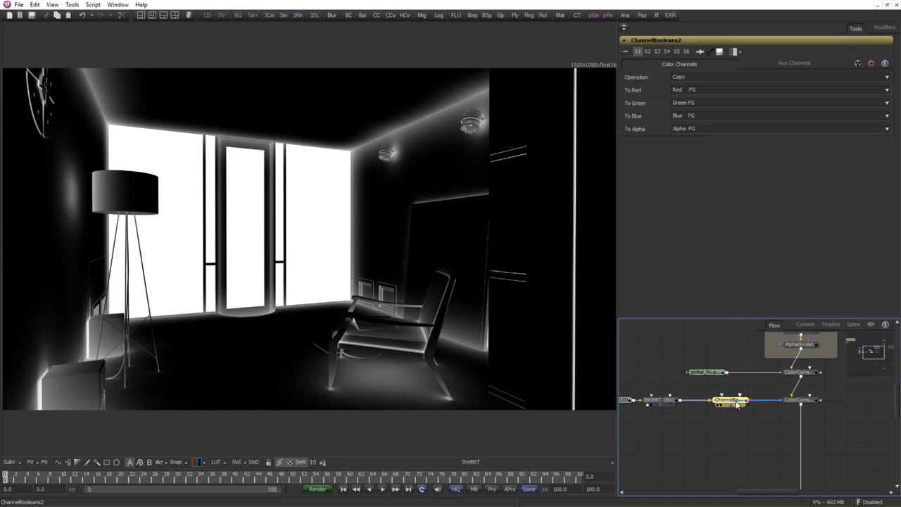
Move the unconnected nrm, reflec, refrac, shd and spec loaders farther away from the occ.png chain.
click(676, 401)
drag(658, 415, 664, 349)
click(642, 403)
click(660, 421)
click(668, 408)
scroll(693, 416, down, 1)
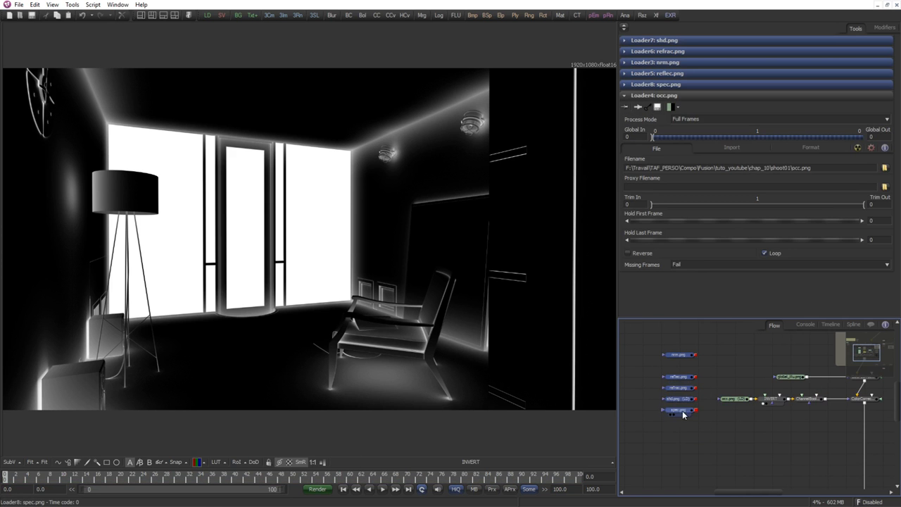
drag(684, 414, 654, 414)
Connect the ChromaKeyer1 output to the new Channel Booleans node as its effect mask.
click(780, 400)
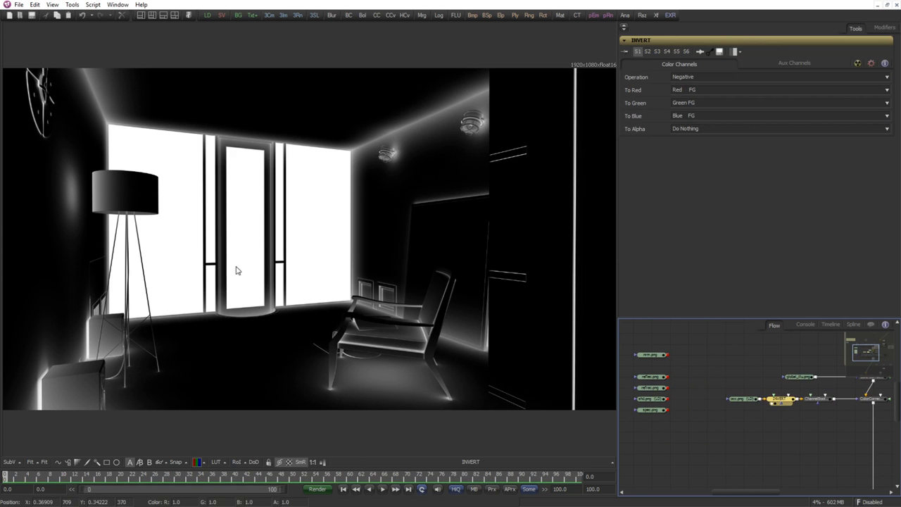
drag(838, 416, 683, 439)
scroll(740, 417, up, 1)
scroll(684, 438, down, 1)
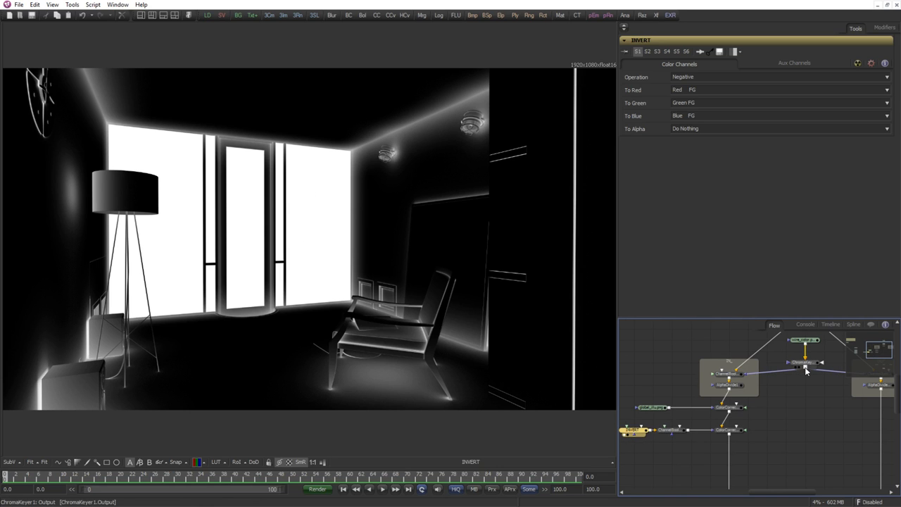
drag(806, 366, 461, 355)
Display ChannelBooleans2, set its operation to Subtract and enable Apply Mask Inverted.
click(682, 431)
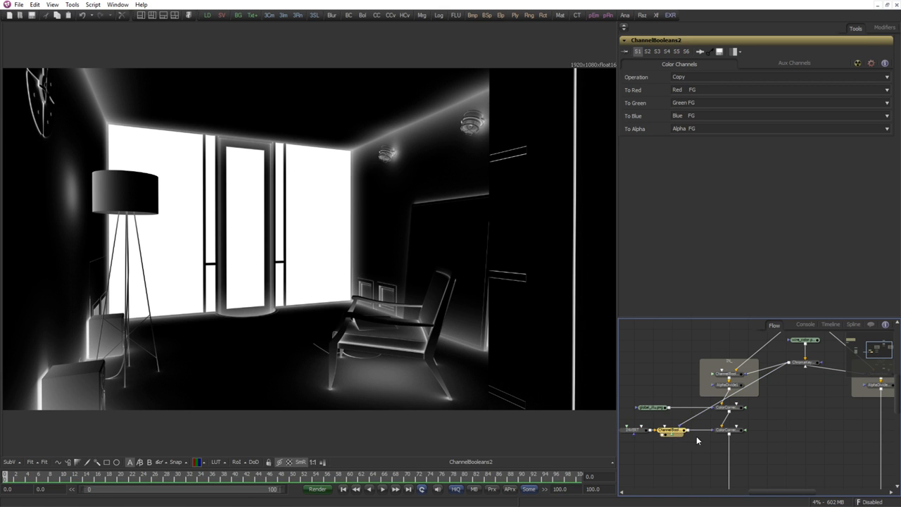
click(700, 76)
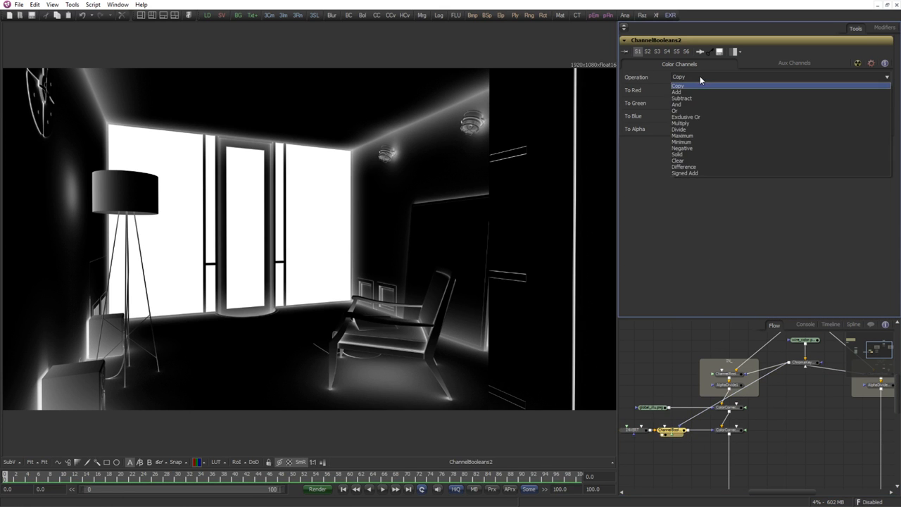
click(693, 99)
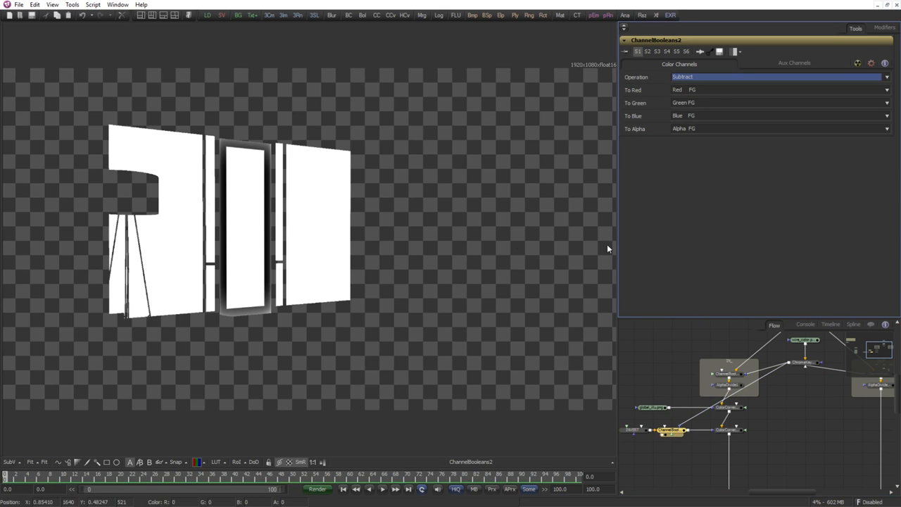
click(857, 63)
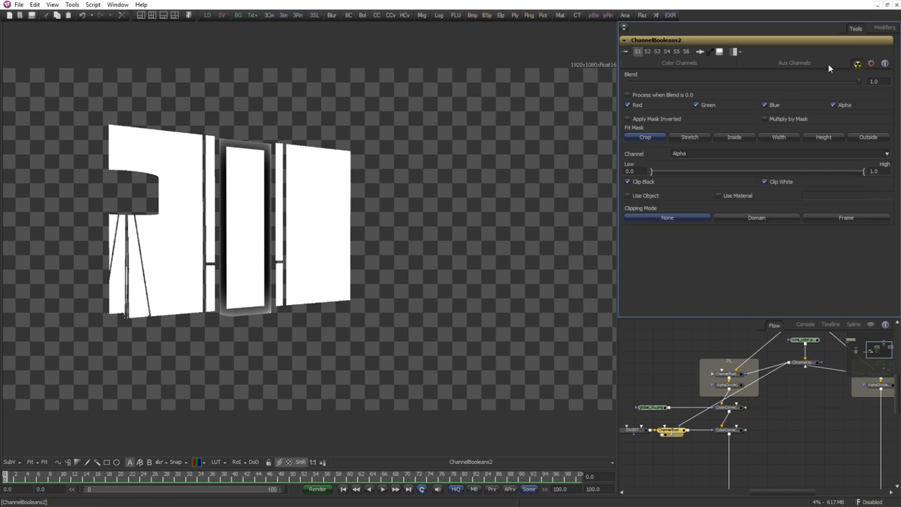
click(629, 119)
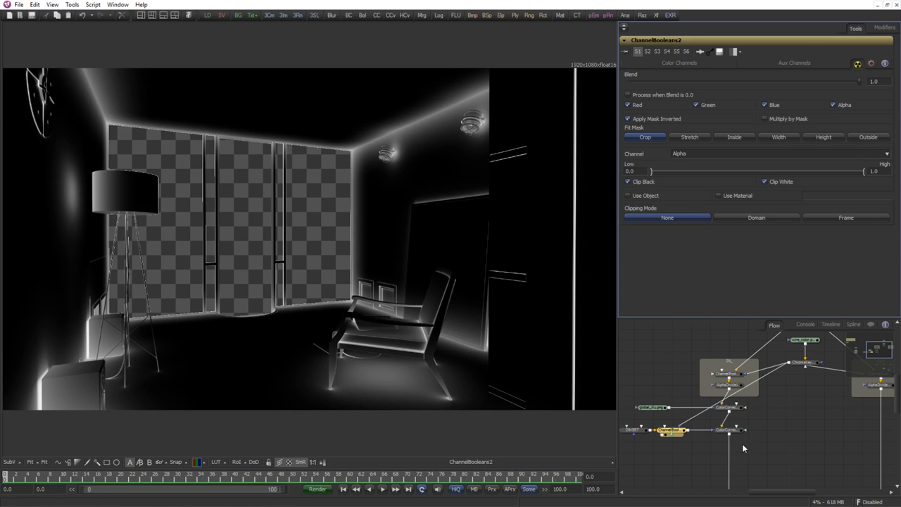
Display ColorCorrector2 in the viewer.
scroll(770, 440, up, 1)
drag(770, 440, 740, 357)
click(760, 393)
click(739, 359)
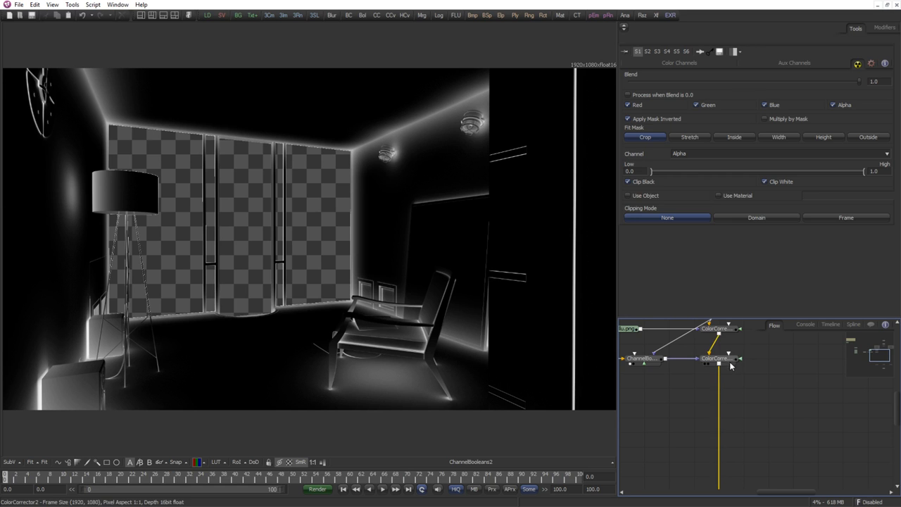
key(1)
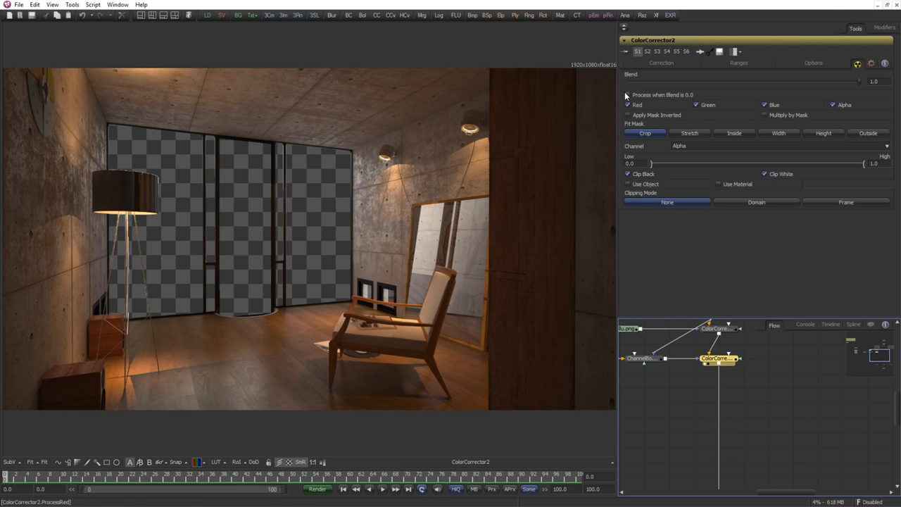
Try a Master RGB Gain of about 0.99 on ColorCorrector2.
click(645, 63)
scroll(738, 269, down, 3)
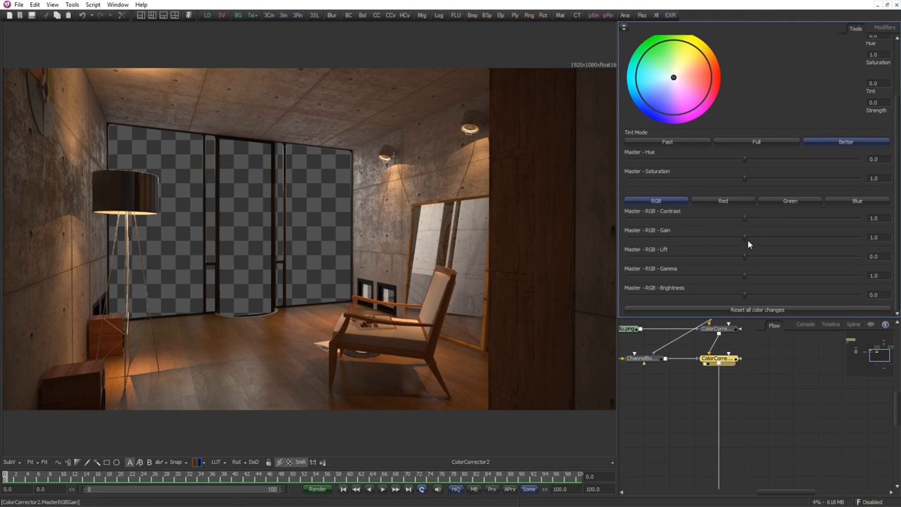
drag(745, 236, 744, 238)
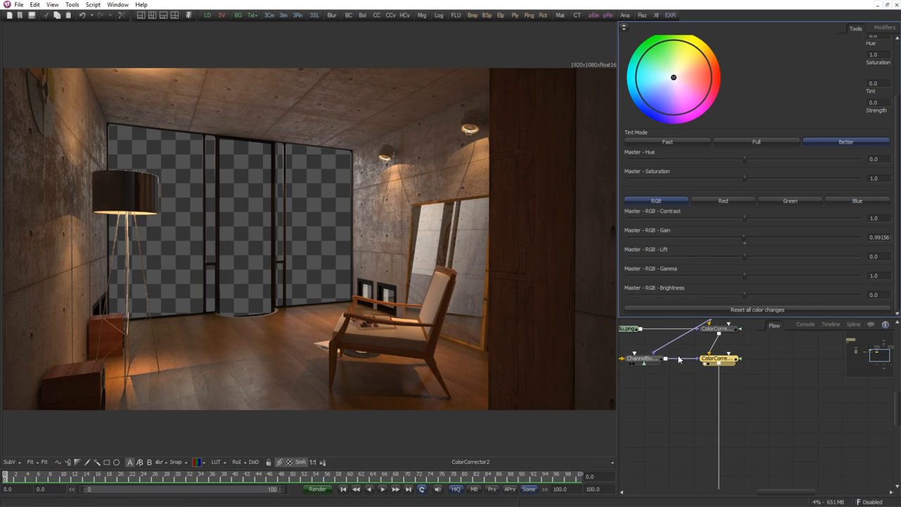
Set ColorCorrector2's mask channel to Luminance.
scroll(897, 166, up, 3)
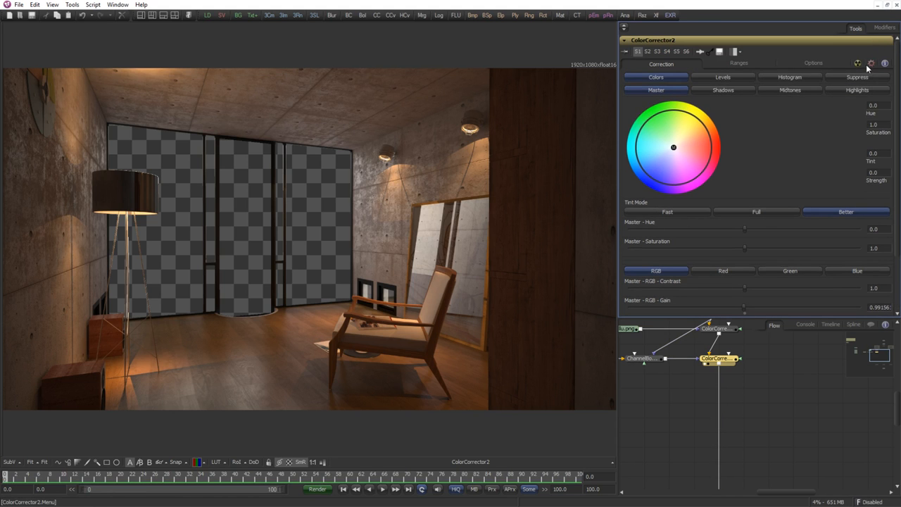
click(814, 62)
click(709, 145)
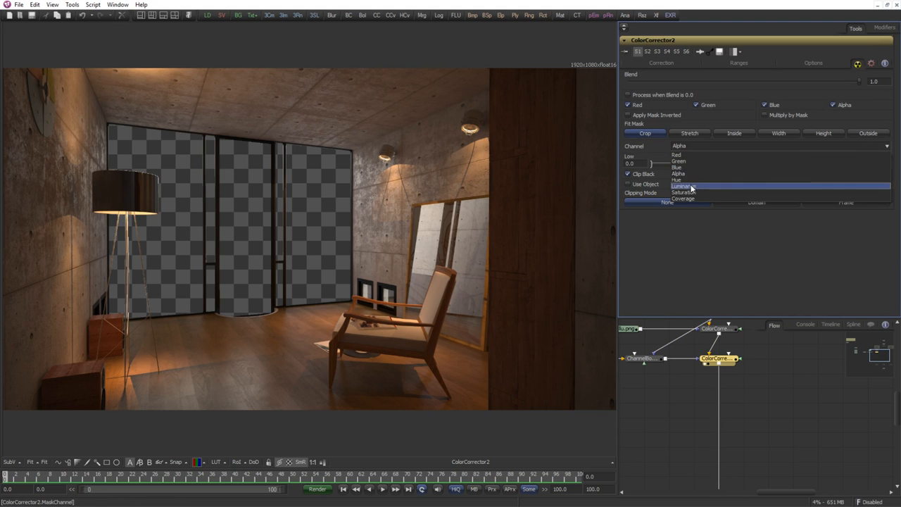
click(697, 190)
Lower ColorCorrector2's Master RGB Gain to about 0.75, checking the effect around the wall lamps.
click(714, 359)
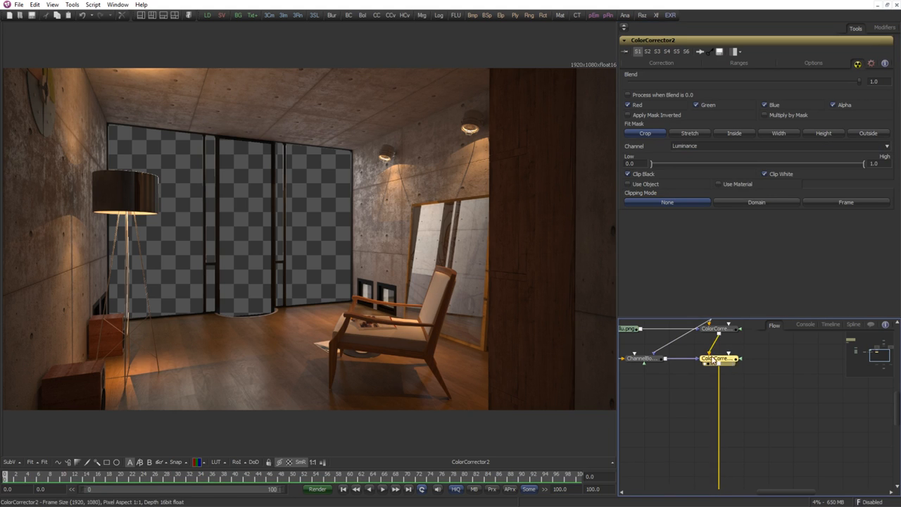
click(662, 63)
scroll(894, 240, down, 2)
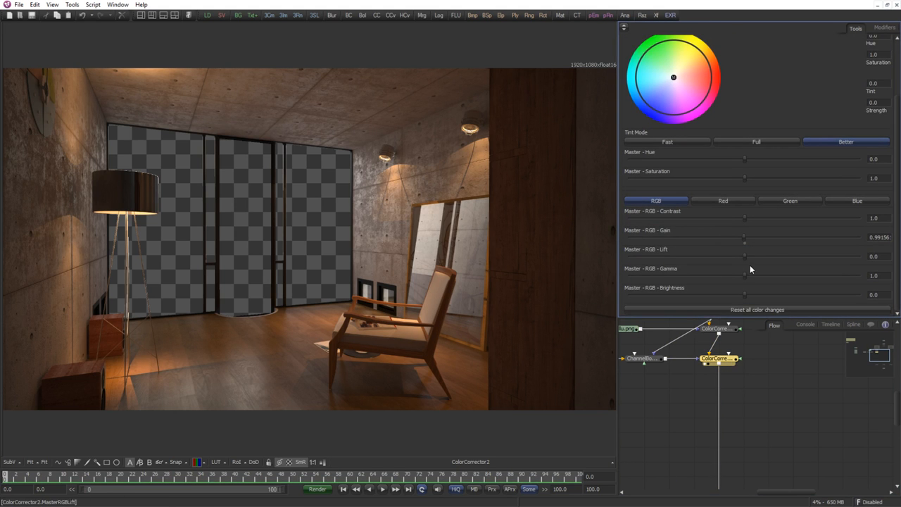
mouse_move(746, 240)
mouse_down()
mouse_move(754, 240)
mouse_move(747, 241)
mouse_up()
scroll(418, 161, up, 3)
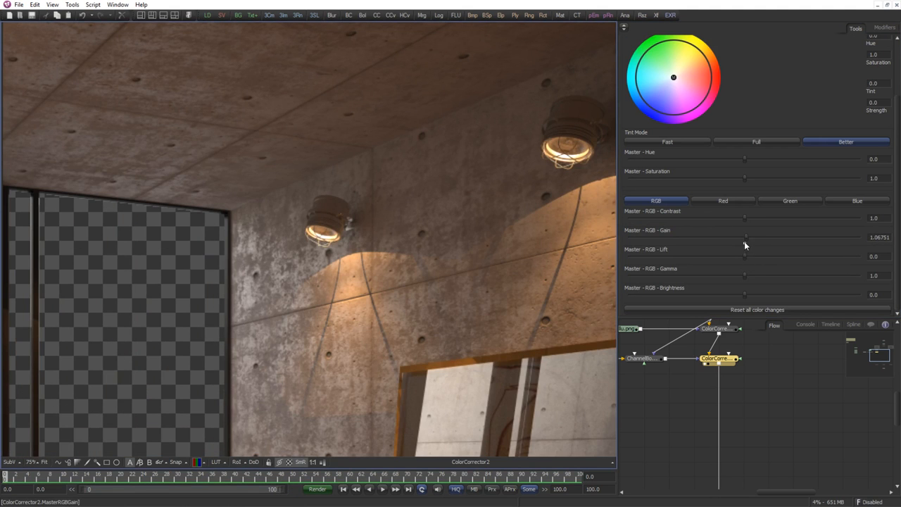
drag(744, 241, 714, 247)
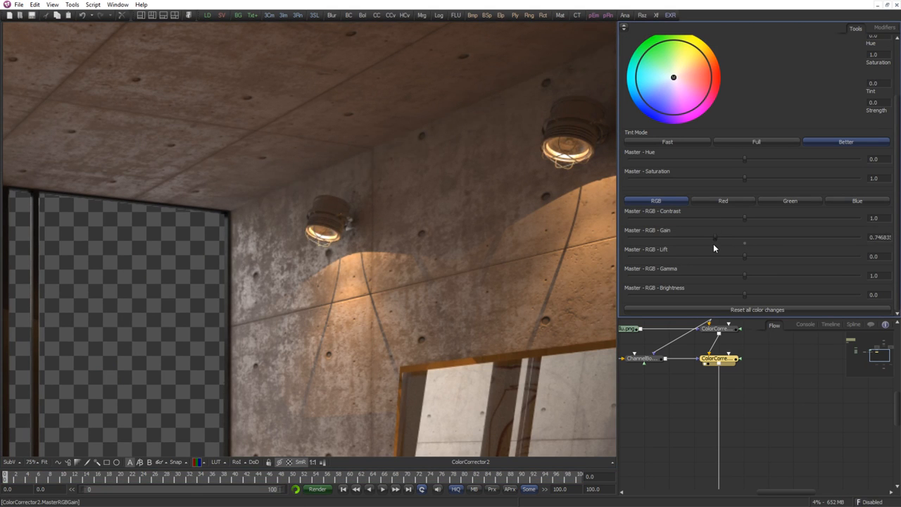
scroll(444, 311, down, 3)
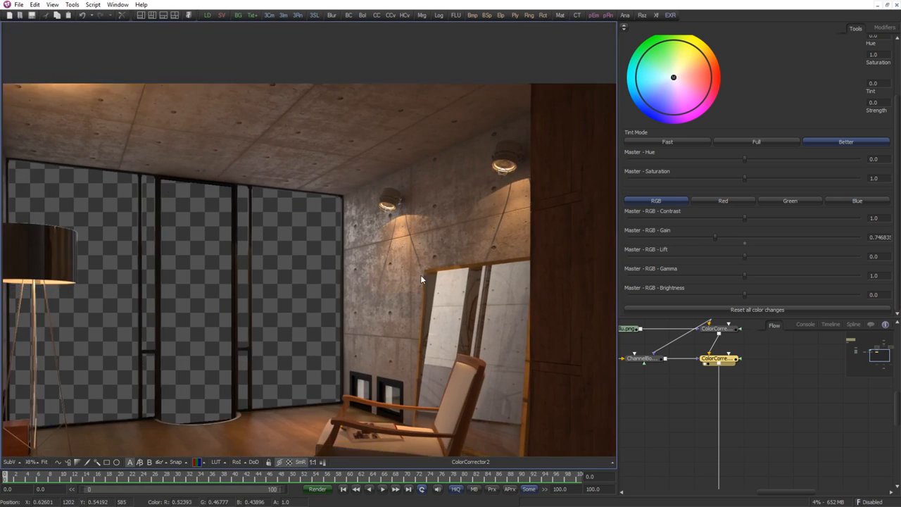
Lower ColorCorrector2's Master RGB Gain to about 0.62, judging the shadow around the chair leg.
drag(421, 436, 321, 324)
scroll(319, 327, up, 3)
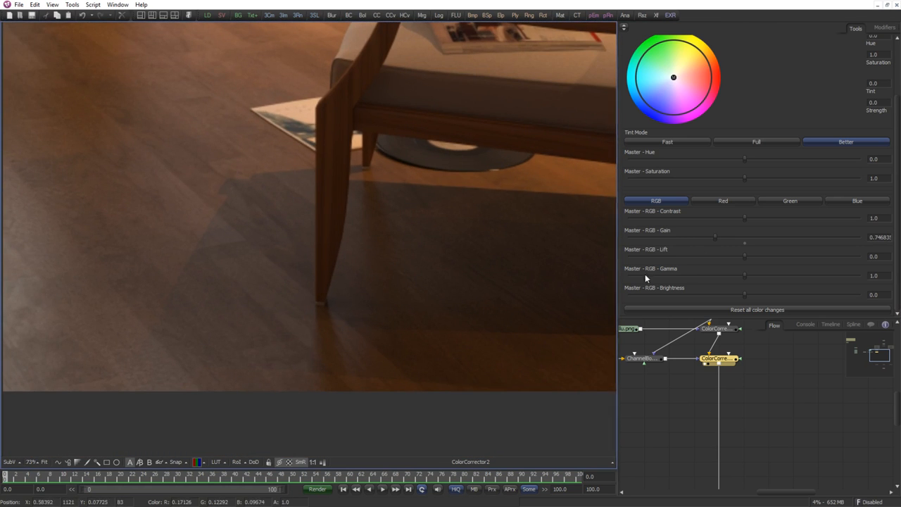
mouse_move(716, 236)
mouse_down()
mouse_move(729, 236)
mouse_move(702, 239)
mouse_up()
Display the INVERT node in the viewer and examine the inverted occlusion beneath the chair.
scroll(683, 372, down, 2)
drag(639, 372, 665, 358)
mouse_move(750, 355)
mouse_down()
mouse_move(704, 357)
mouse_move(748, 358)
mouse_up()
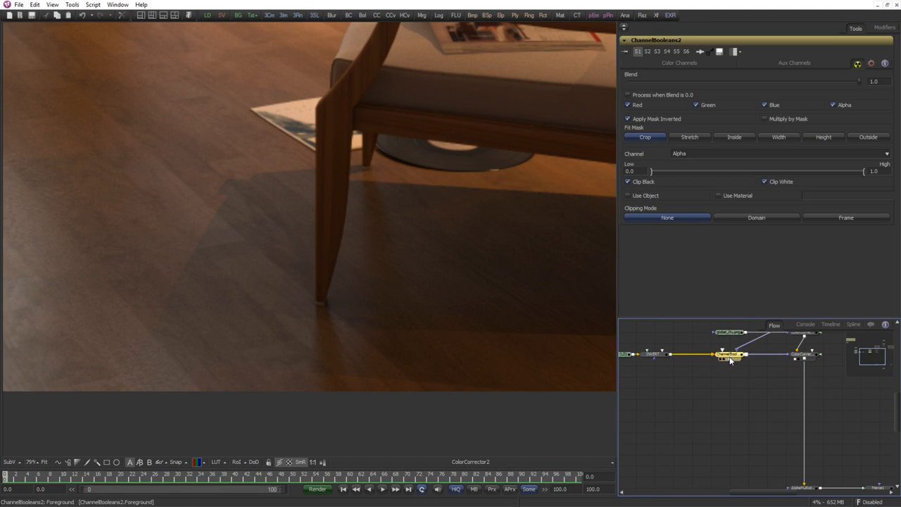
drag(687, 370, 331, 304)
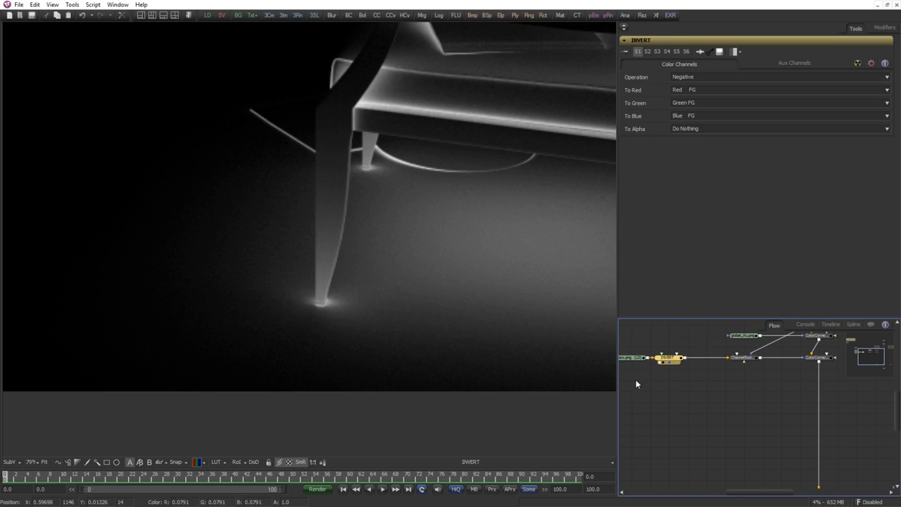
scroll(455, 296, down, 5)
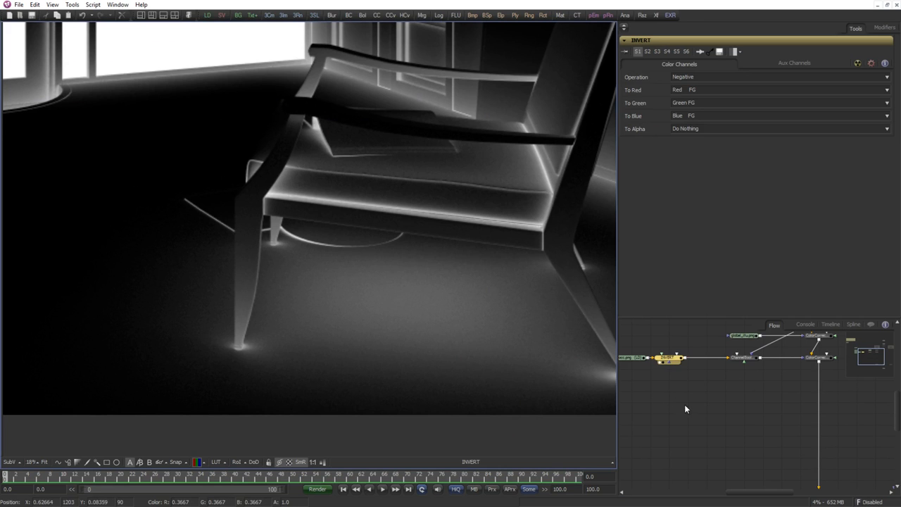
scroll(693, 395, up, 2)
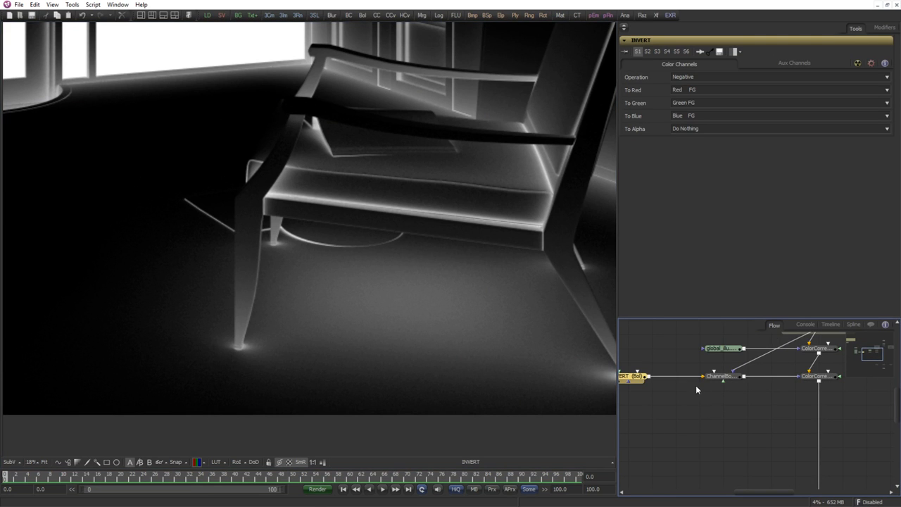
Insert a Brightness node between INVERT and ChannelBooleans2.
click(723, 376)
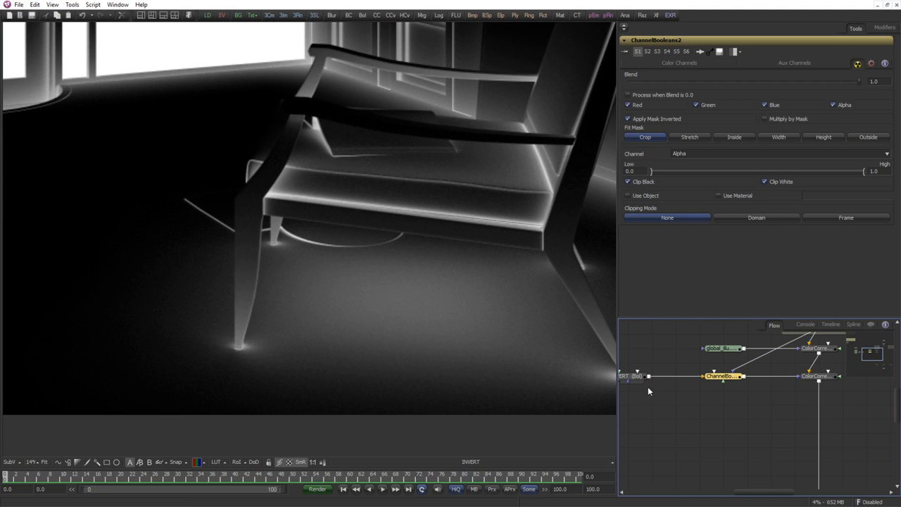
drag(648, 391, 711, 392)
click(694, 377)
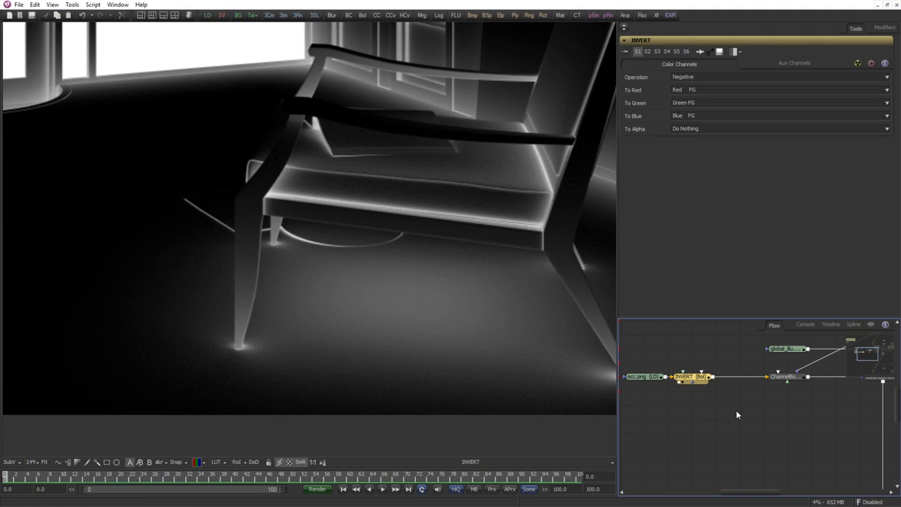
key(shift+space)
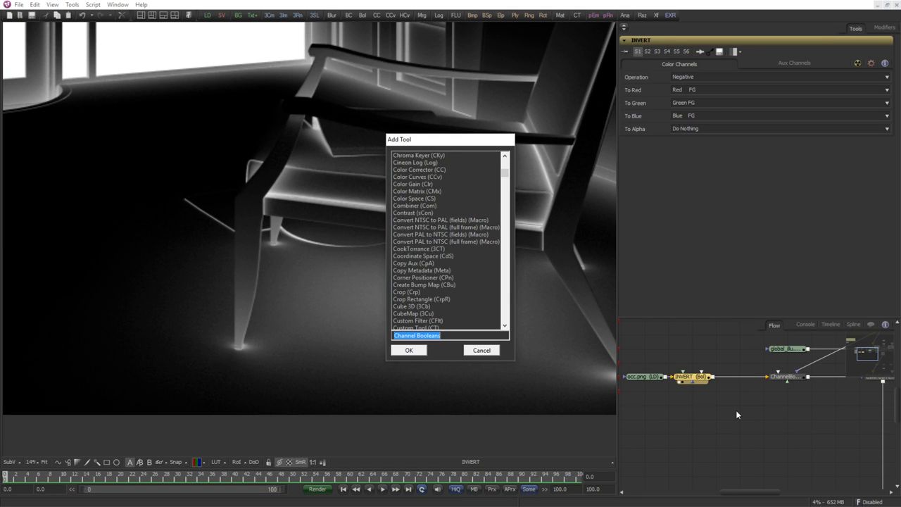
text(brign)
key(BackSpace)
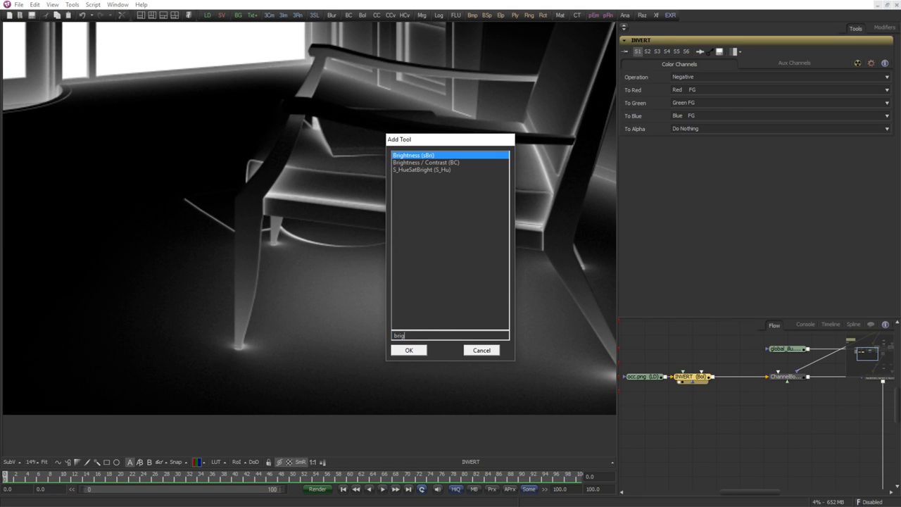
key(Return)
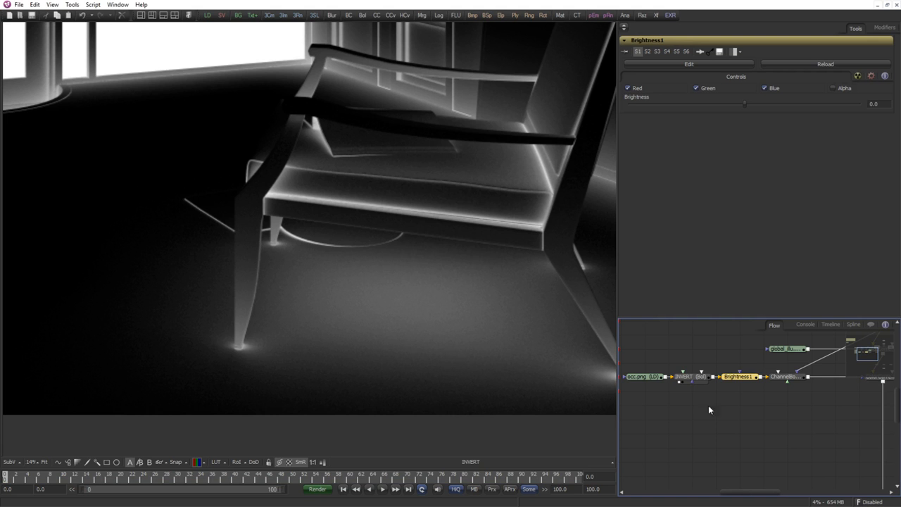
Preview the Brightness node, try a Brightness of about -0.13, and delete the node.
drag(709, 405, 809, 404)
scroll(809, 405, down, 3)
drag(754, 433, 711, 342)
drag(739, 352, 709, 376)
click(758, 377)
drag(823, 438, 685, 415)
scroll(786, 392, up, 2)
scroll(685, 415, up, 2)
drag(683, 416, 758, 419)
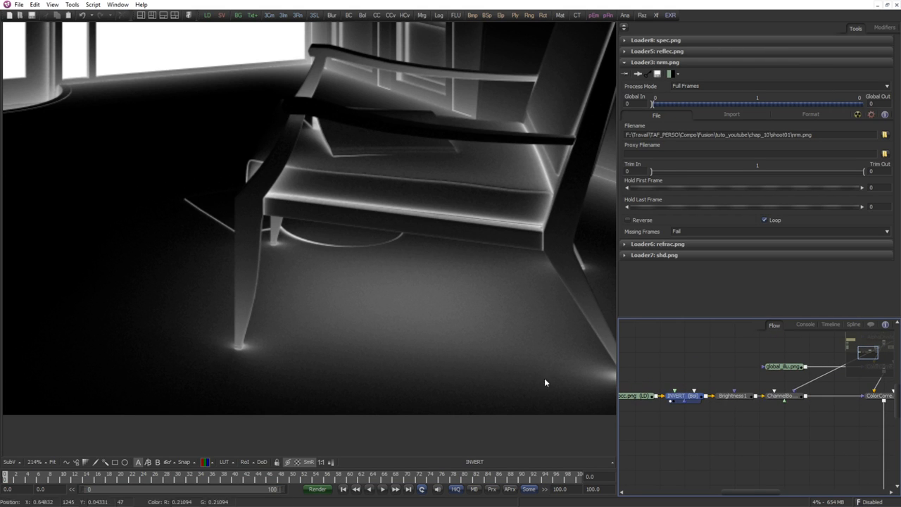
click(728, 398)
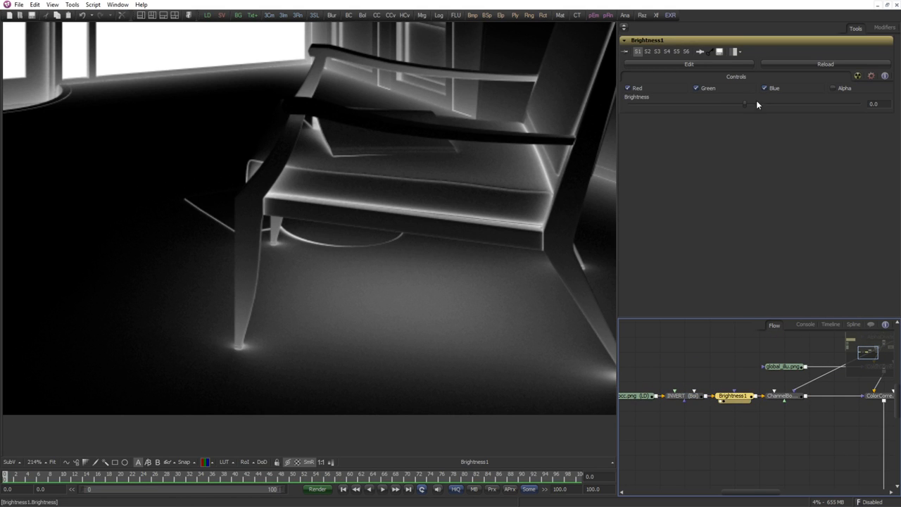
mouse_move(744, 104)
mouse_down()
mouse_move(752, 103)
mouse_move(732, 105)
mouse_up()
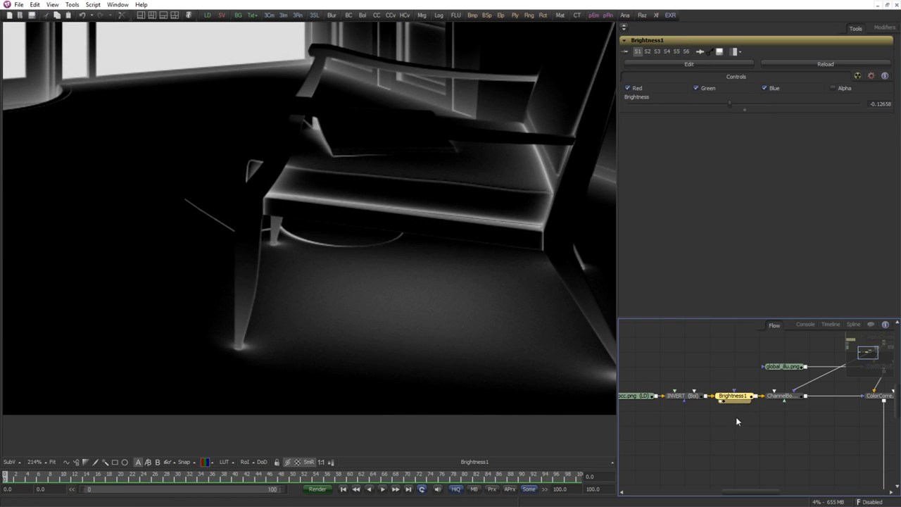
key(Delete)
Insert a Brightness / Contrast node between INVERT and ChannelBooleans2.
key(ctrl+space)
text(bc)
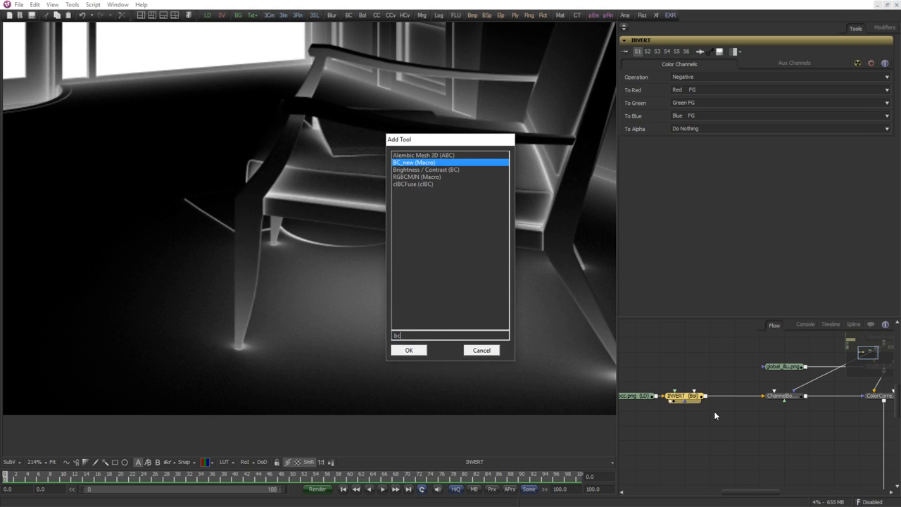
key(Down)
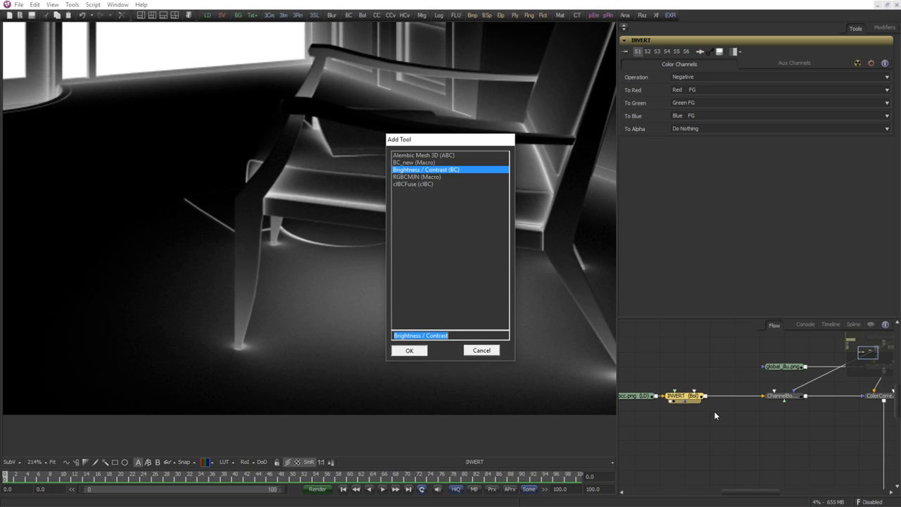
key(Return)
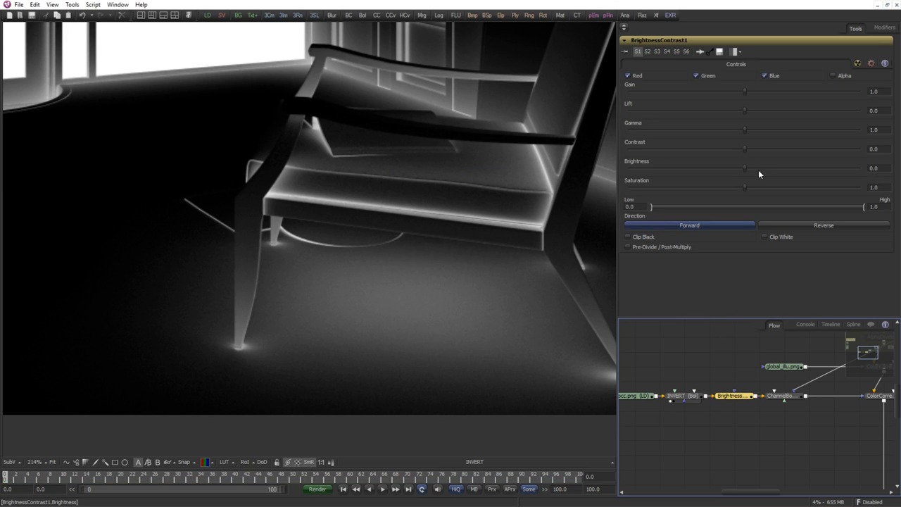
Display the Brightness / Contrast node and set its Contrast to about 0.04 and Gamma to about 0.65.
drag(746, 129, 750, 149)
click(720, 400)
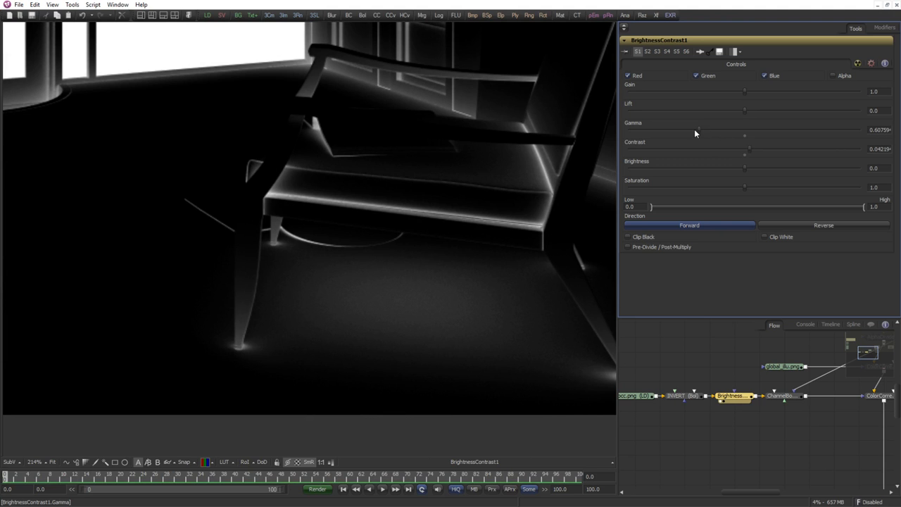
drag(703, 129, 709, 130)
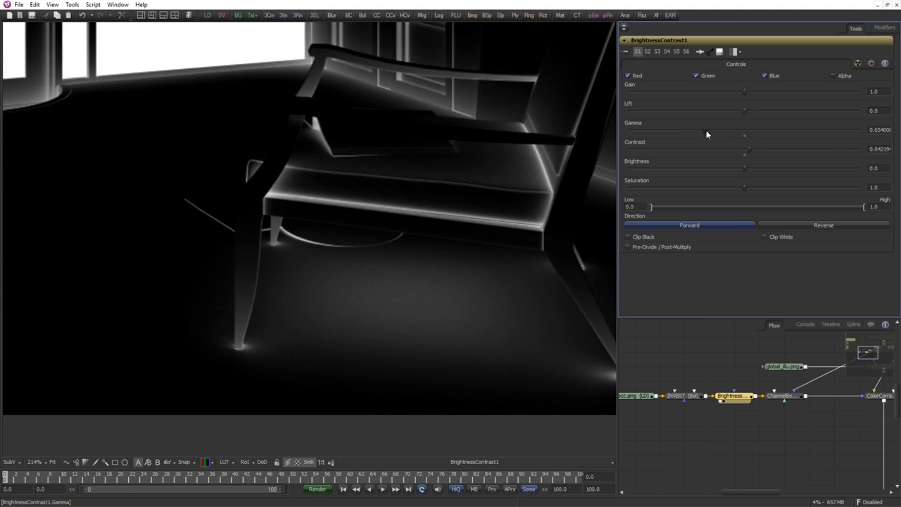
View the ChannelBooleans2 mask and compare ColorCorrector1 with ColorCorrector2 around the chair.
click(785, 395)
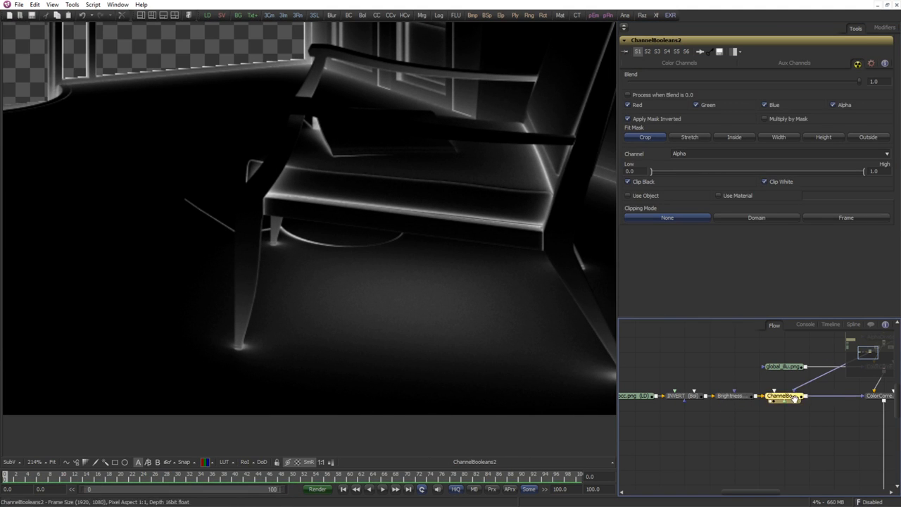
drag(794, 399, 640, 388)
drag(734, 357, 595, 345)
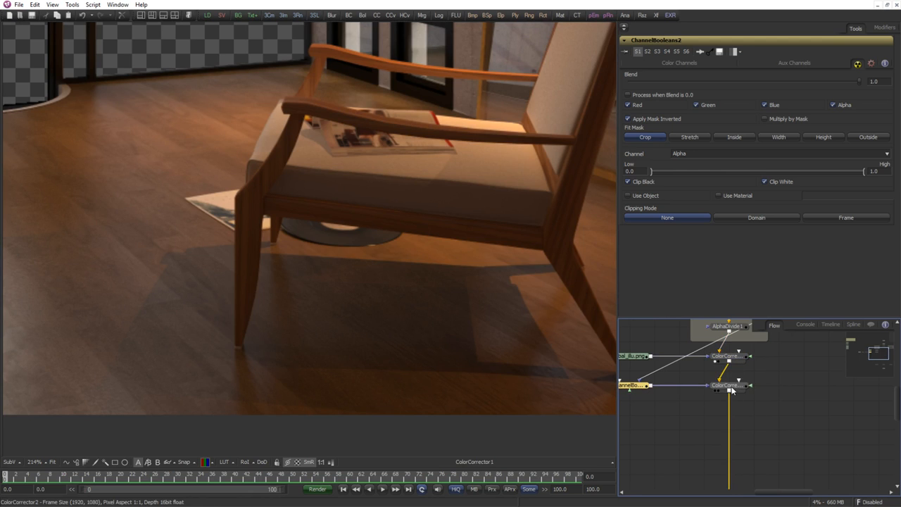
drag(731, 388, 344, 355)
drag(751, 381, 572, 386)
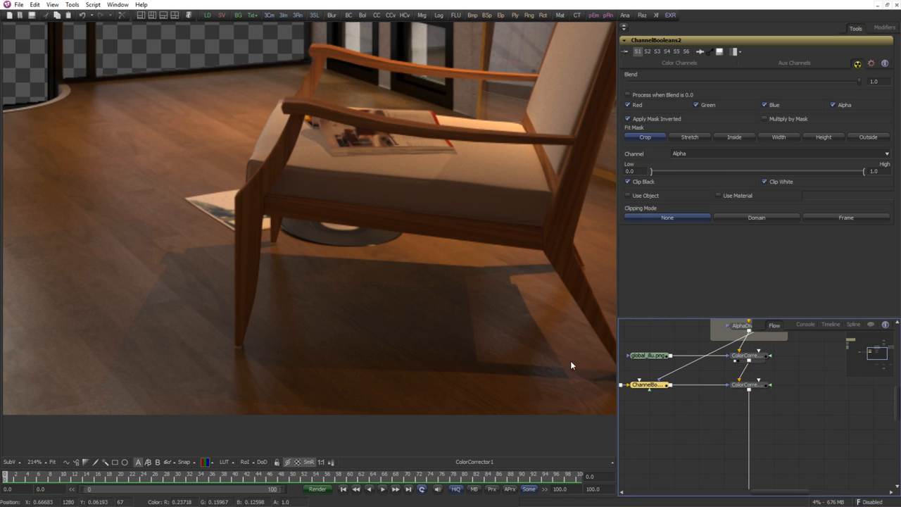
drag(562, 366, 436, 280)
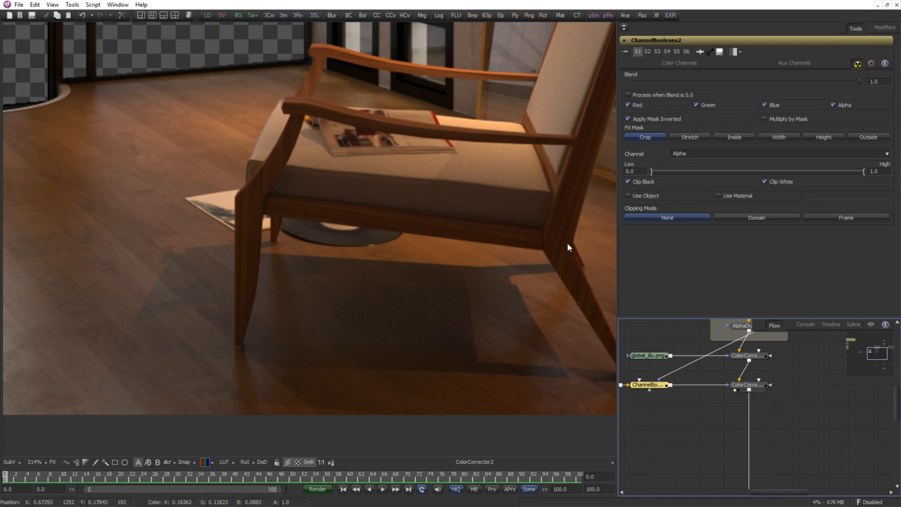
Select ColorCorrector2 and compare its ChannelBooleans2 mask with the corrected image across the floor and chair.
click(742, 381)
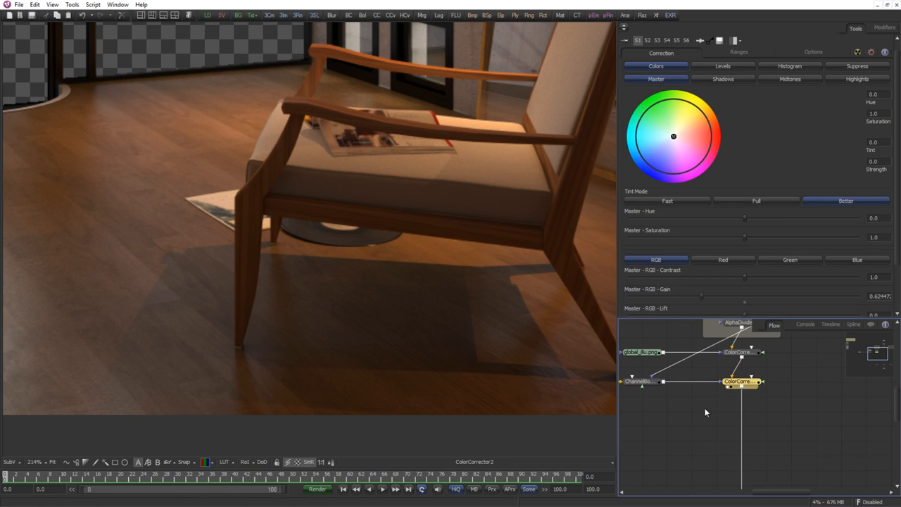
drag(689, 387, 386, 283)
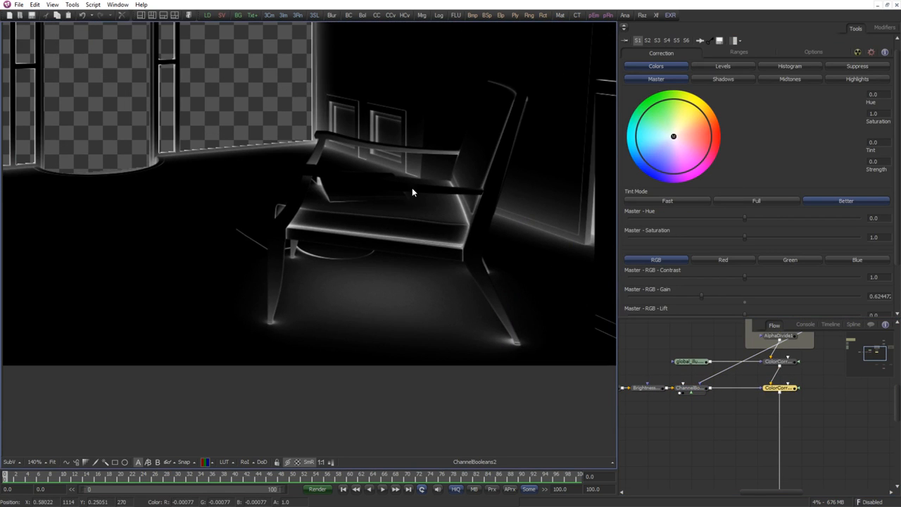
scroll(410, 197, down, 2)
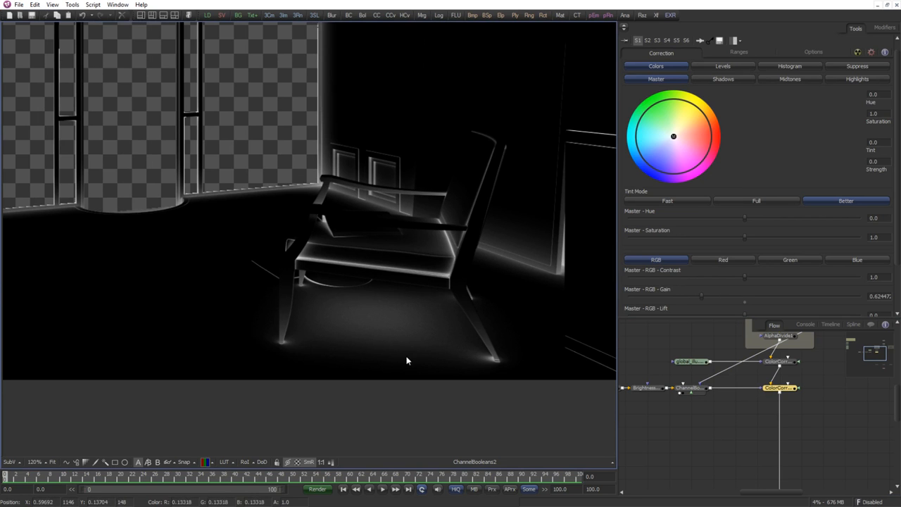
scroll(772, 365, up, 1)
drag(804, 394, 333, 346)
Give ColorCorrector2 a faint blue Master tint, with Tint about -0.36 and Strength about 0.011.
scroll(899, 256, down, 1)
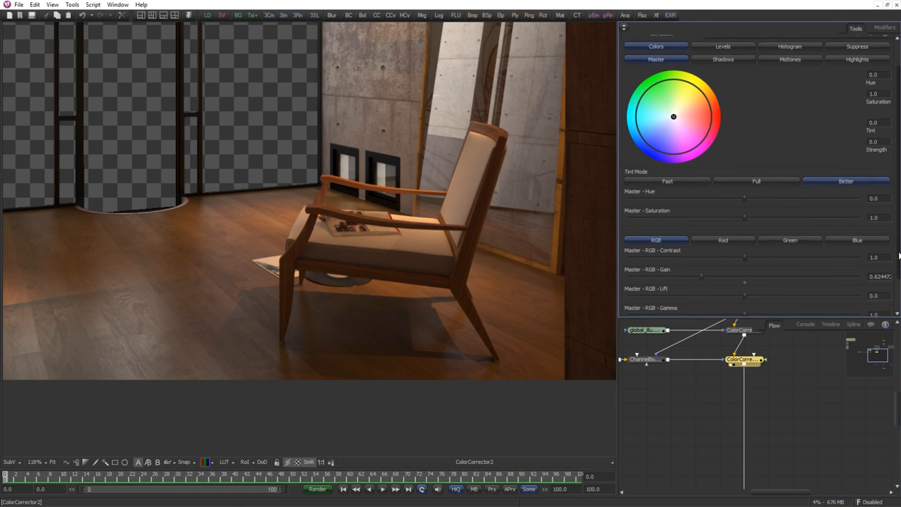
drag(899, 254, 897, 269)
drag(279, 244, 453, 214)
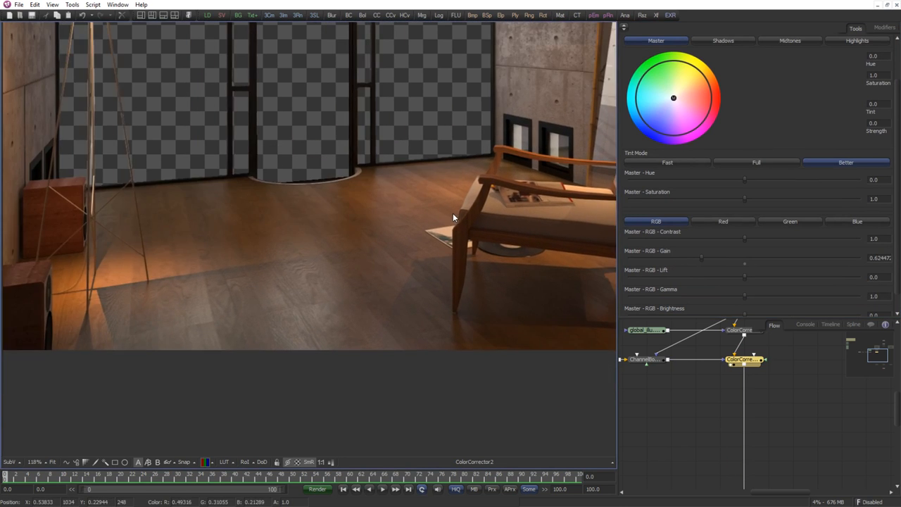
scroll(452, 213, down, 2)
scroll(421, 268, up, 5)
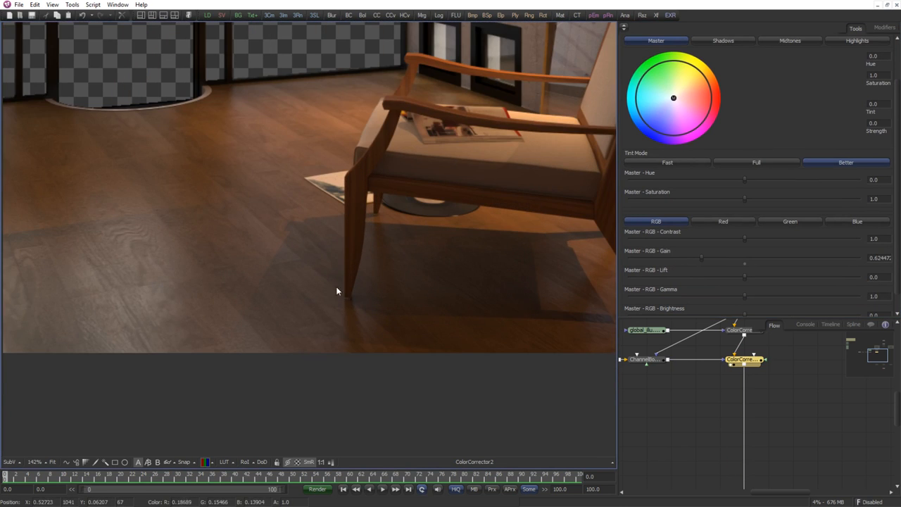
scroll(313, 295, up, 4)
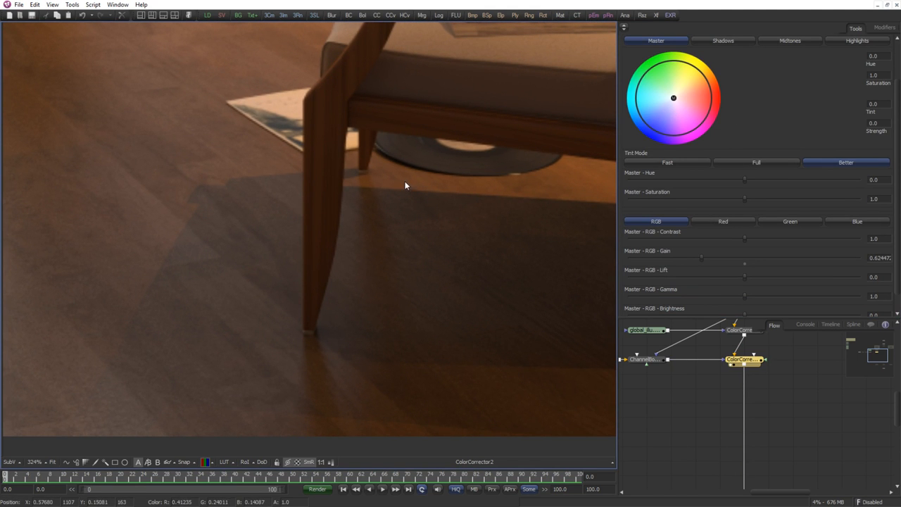
scroll(407, 180, up, 1)
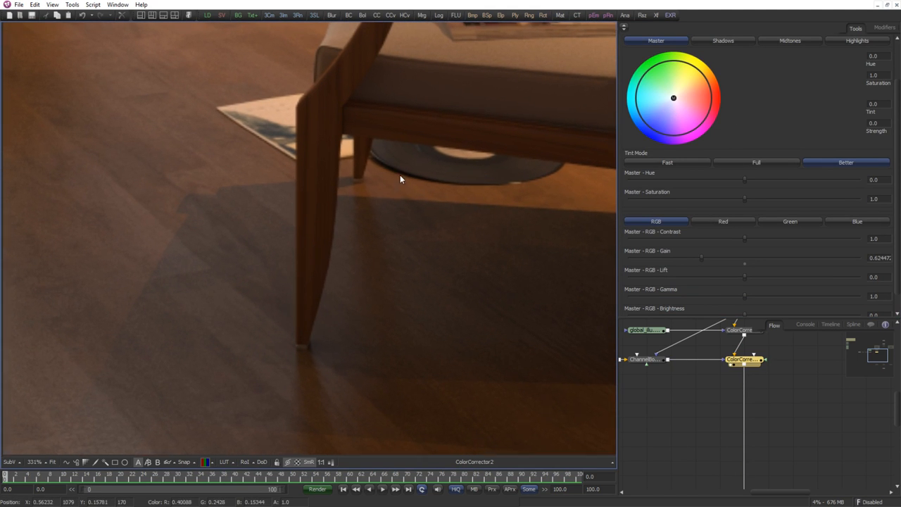
click(673, 98)
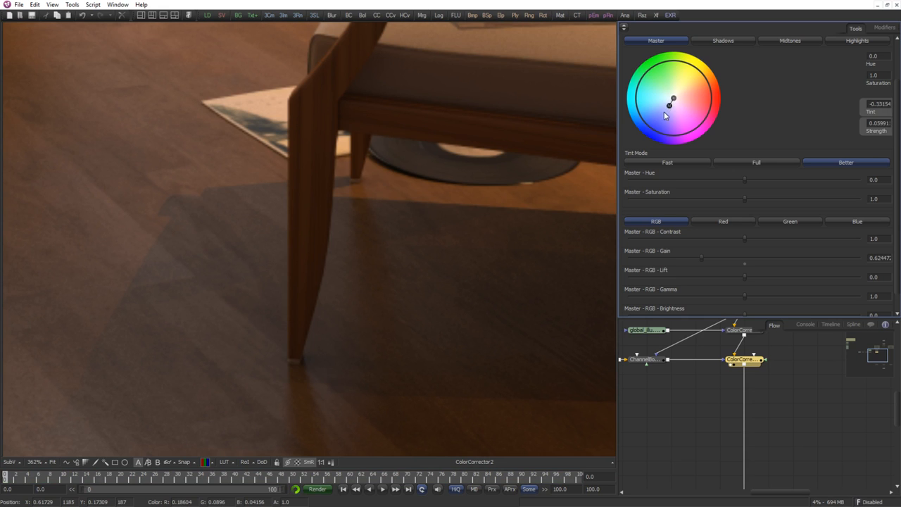
mouse_move(665, 115)
mouse_down()
mouse_move(650, 145)
mouse_move(674, 103)
mouse_up()
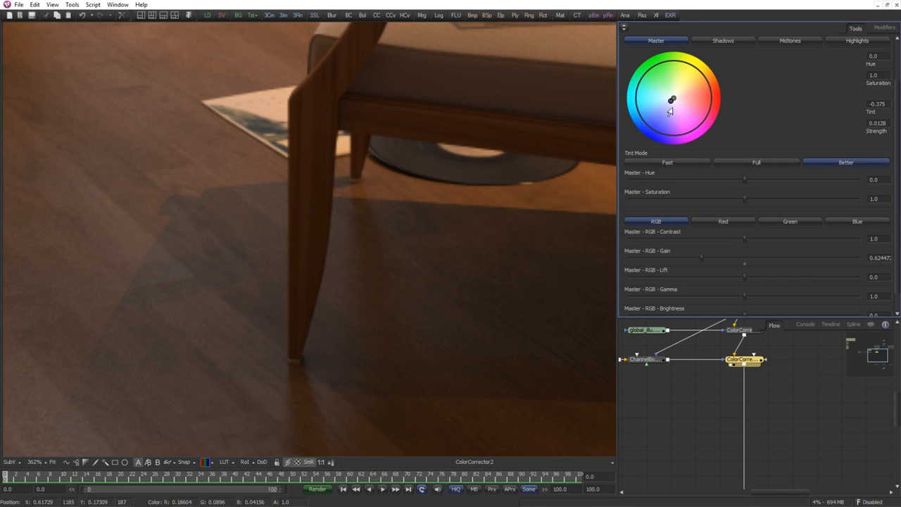
drag(671, 103, 674, 103)
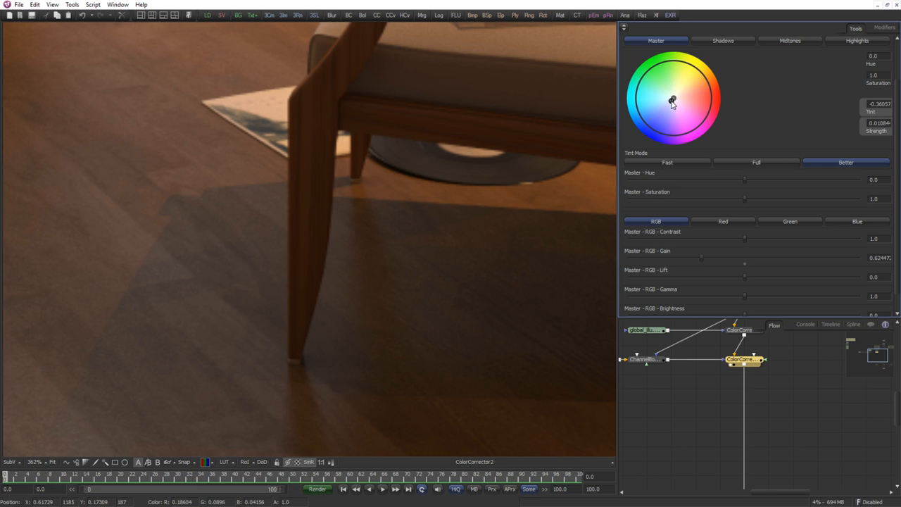
Deselect ColorCorrector2 and examine its corrected image around the chair, the ceiling and the wall lamps.
click(661, 395)
scroll(292, 305, down, 5)
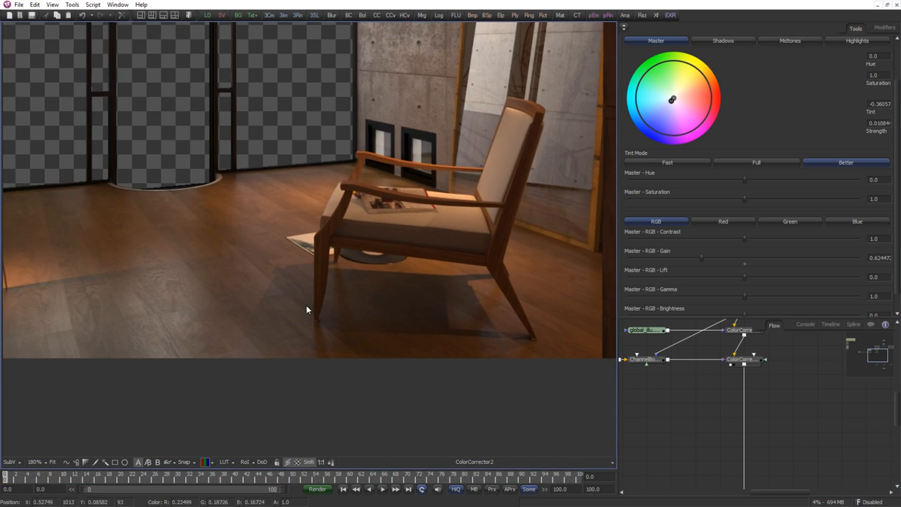
drag(364, 298, 331, 328)
scroll(331, 326, down, 3)
drag(340, 148, 330, 259)
drag(391, 151, 273, 258)
scroll(274, 258, up, 5)
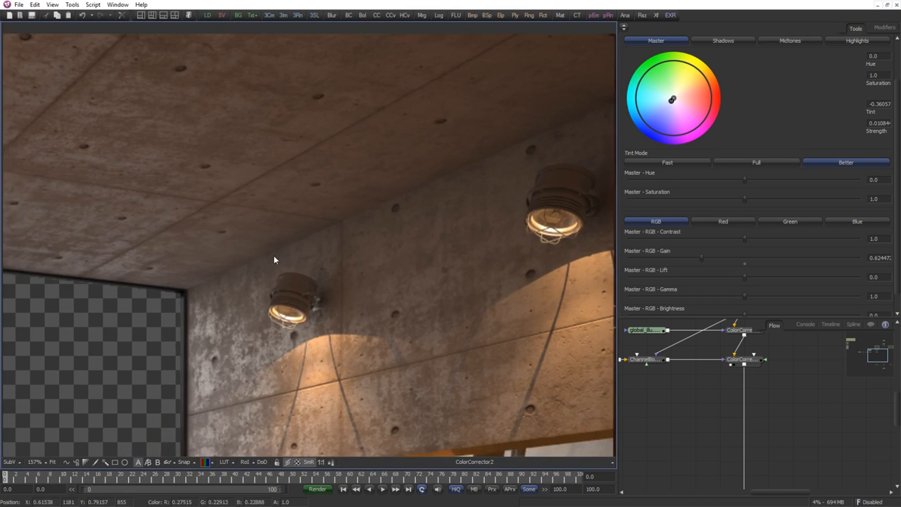
Compare ColorCorrector1 and ColorCorrector2 at close range around the wall lamp and the concrete ceiling.
scroll(274, 260, up, 5)
click(727, 358)
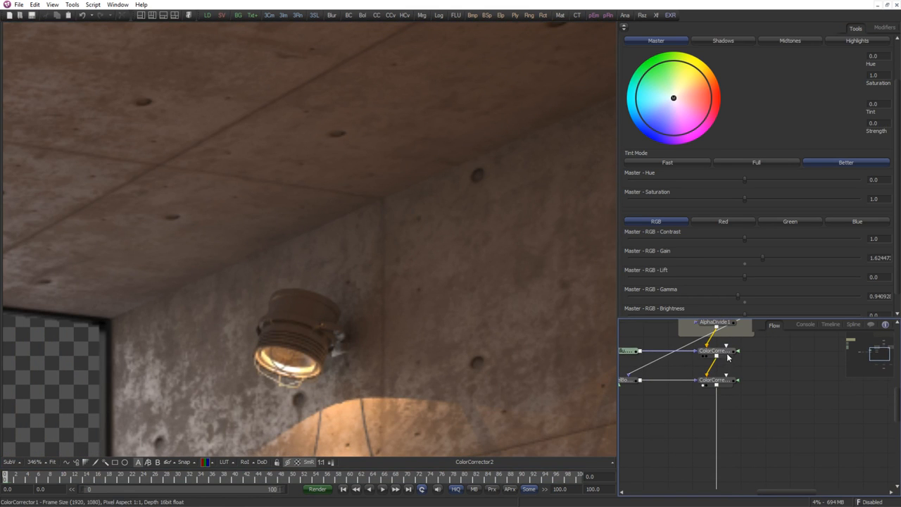
key(1)
click(728, 381)
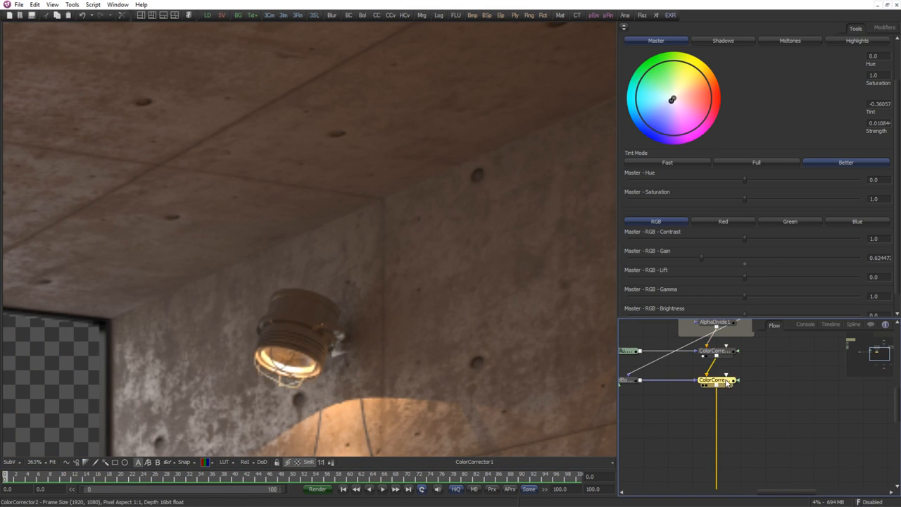
key(1)
click(726, 357)
key(1)
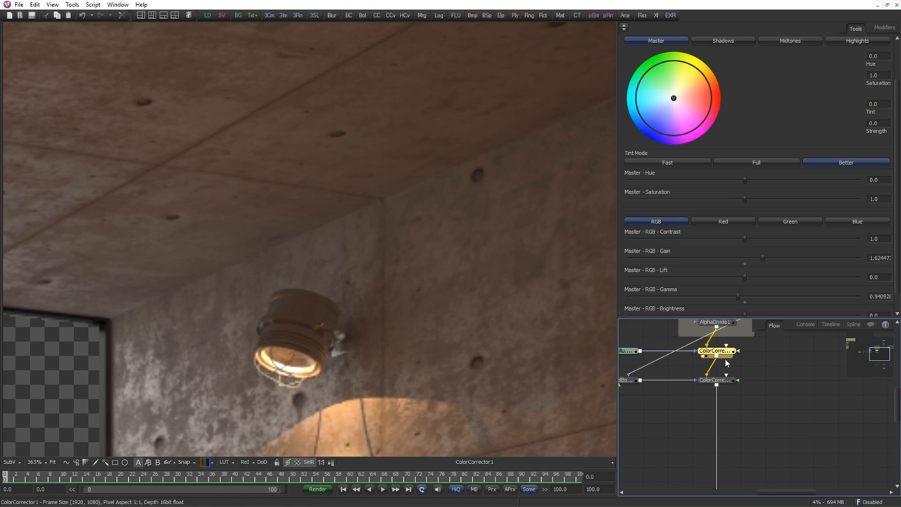
click(728, 382)
key(1)
Fit the whole room image in the viewer and compare ColorCorrector1 with ColorCorrector2.
scroll(385, 352, down, 6)
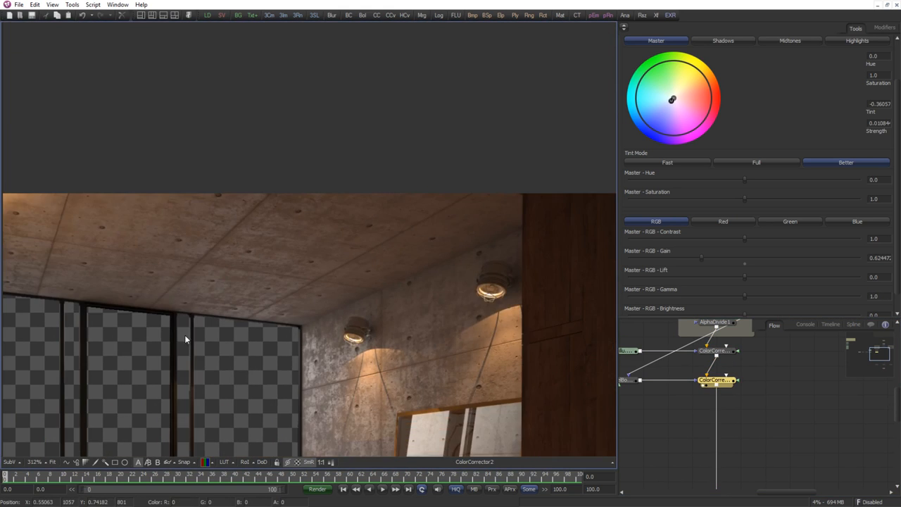
scroll(226, 338, down, 3)
drag(225, 338, 342, 281)
scroll(339, 285, down, 1)
key(ctrl+f)
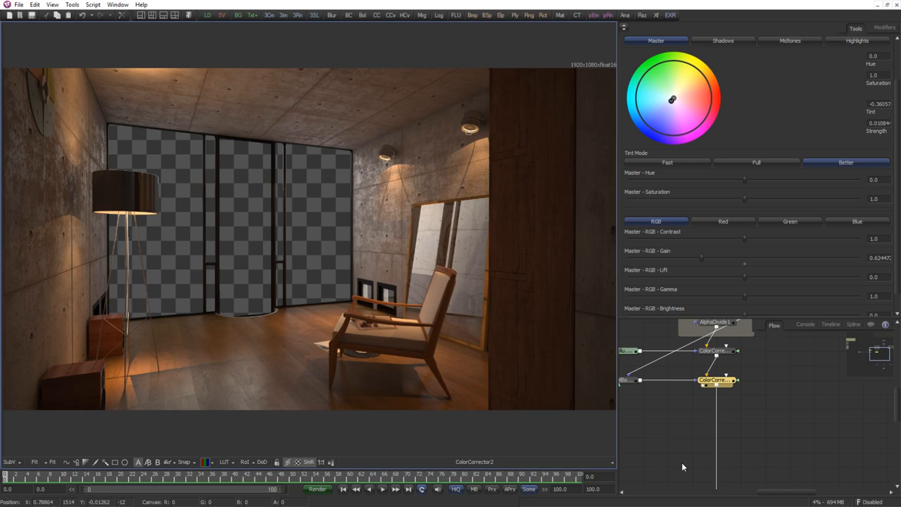
click(716, 350)
key(1)
drag(717, 380, 384, 362)
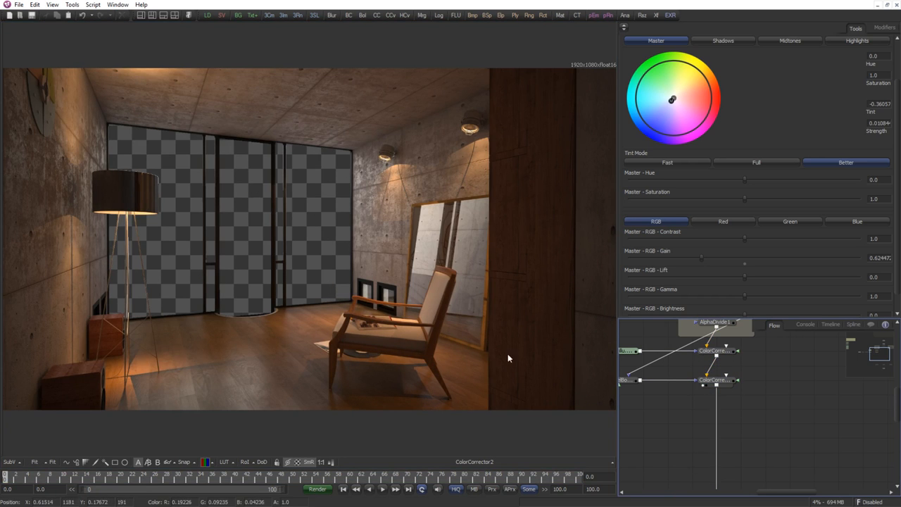
View the reflec.png pass and select its loader.
scroll(768, 374, down, 2)
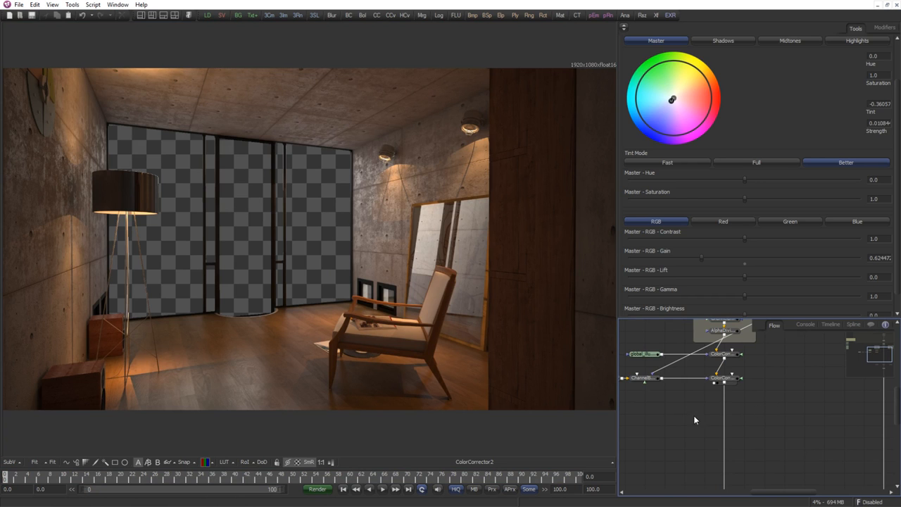
drag(654, 416, 711, 406)
scroll(712, 406, down, 1)
drag(657, 380, 804, 388)
scroll(804, 388, down, 1)
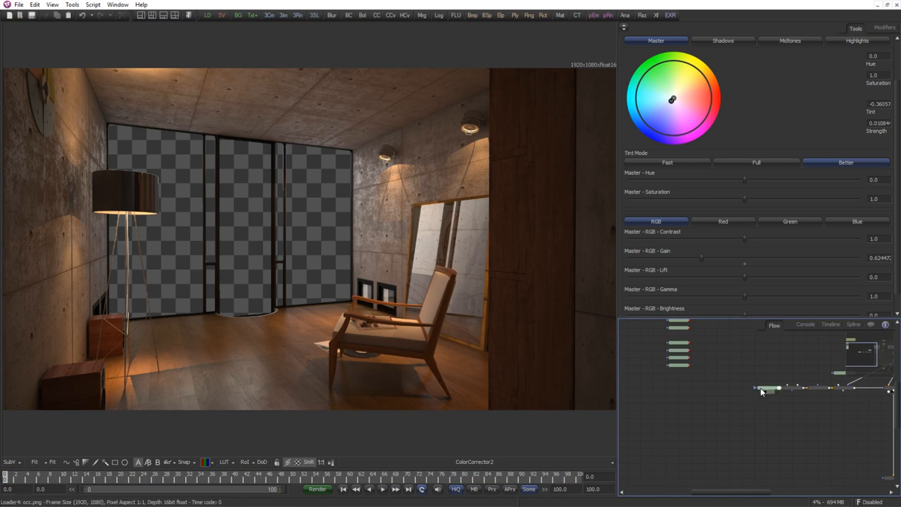
scroll(760, 387, up, 2)
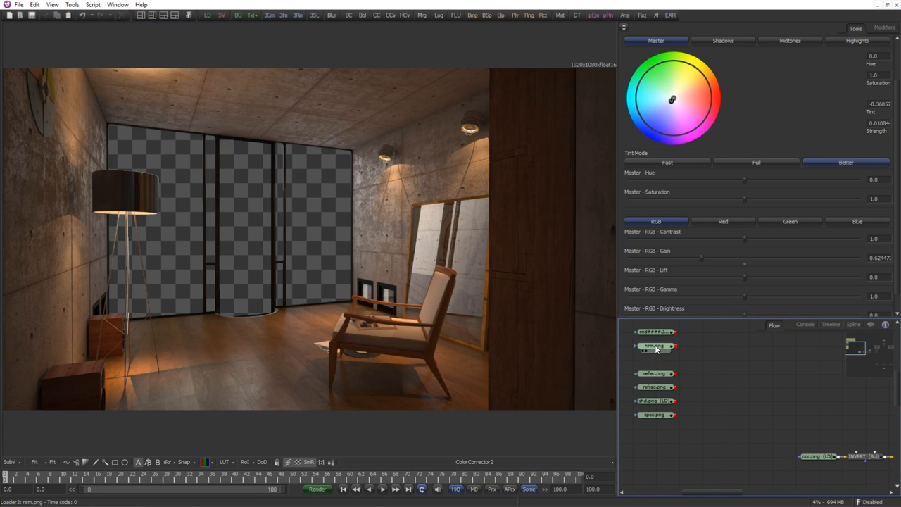
drag(655, 374, 549, 386)
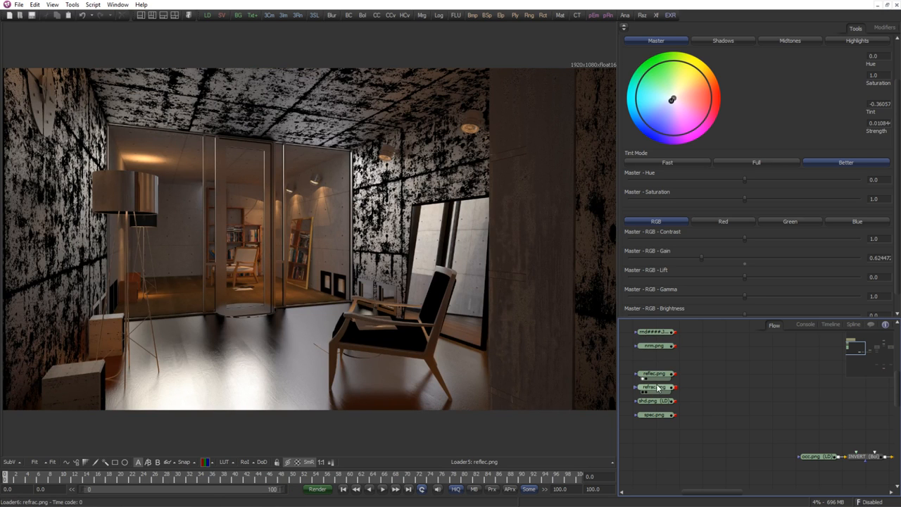
click(639, 375)
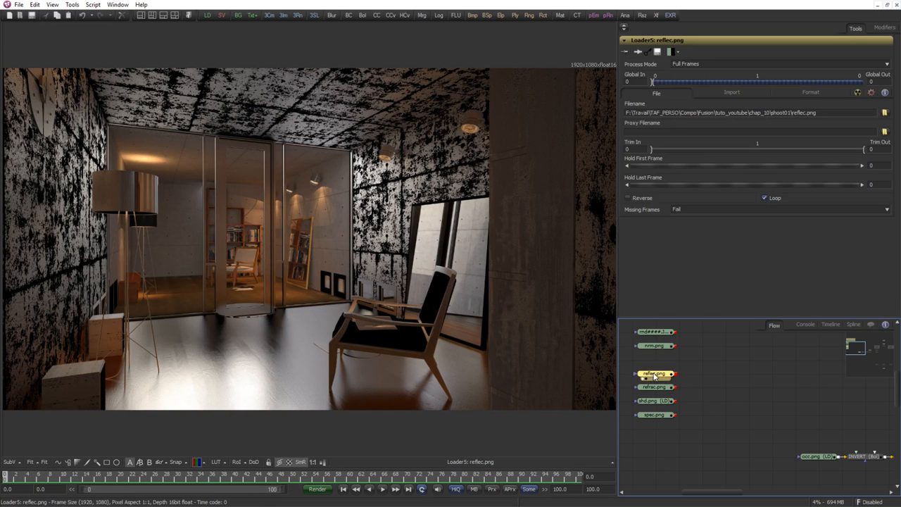
Move the reflec.png loader below the occlusion chain and view ColorCorrector2 again.
drag(640, 376, 731, 414)
scroll(678, 376, down, 2)
drag(793, 381, 462, 355)
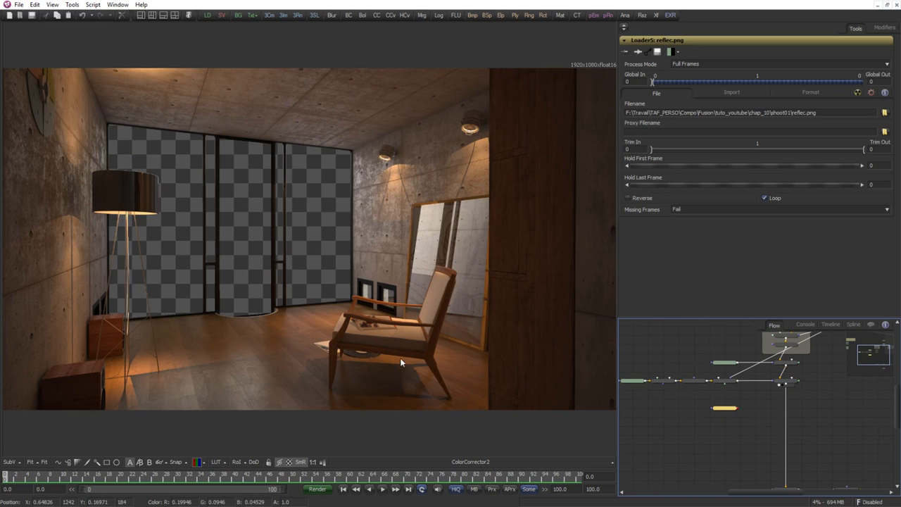
View the combined interior and exterior result at Merge1.
drag(787, 422, 705, 343)
scroll(737, 394, down, 1)
scroll(736, 395, up, 1)
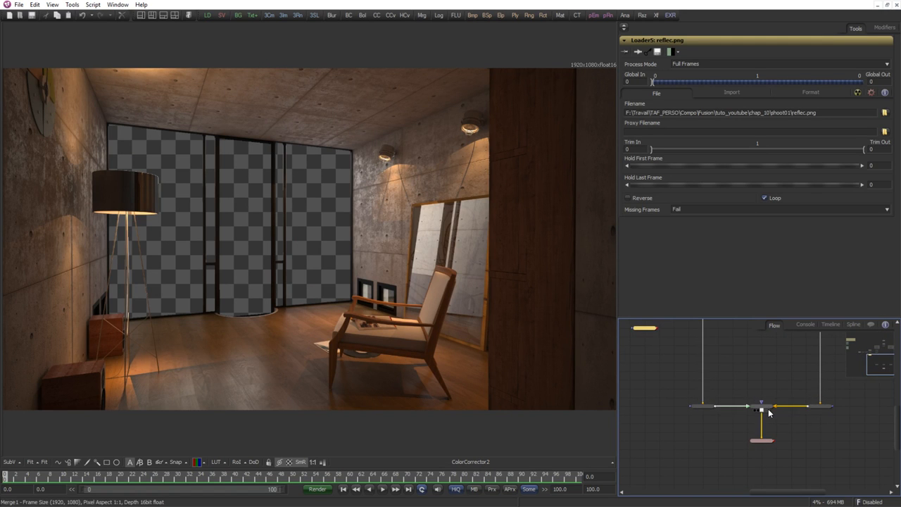
click(769, 407)
key(1)
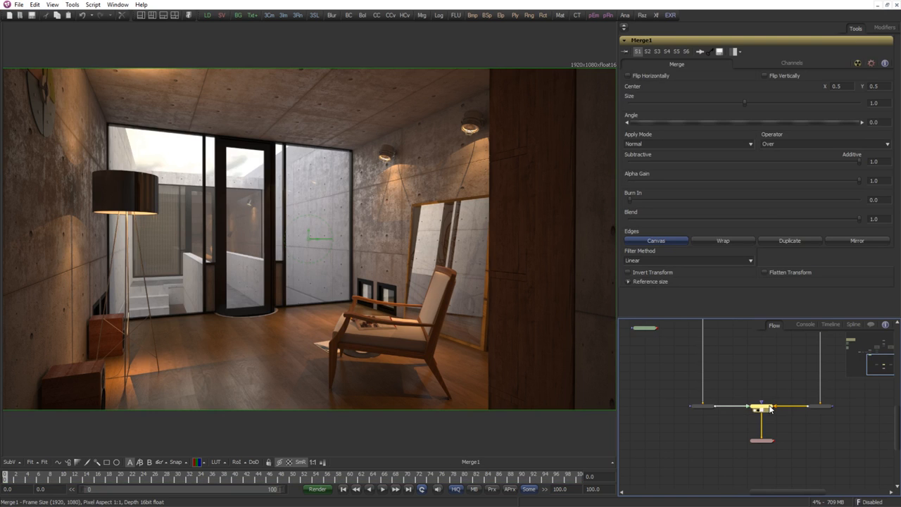
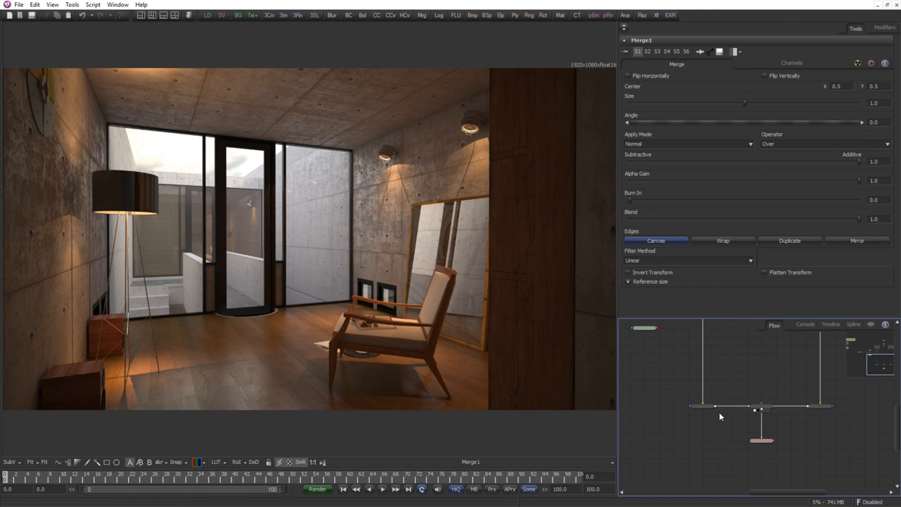
Move the reflec.png loader back into the column of unused passes, beneath spec.png.
scroll(710, 394, down, 1)
drag(639, 355, 664, 355)
scroll(843, 401, up, 1)
drag(738, 344, 791, 395)
scroll(790, 395, up, 2)
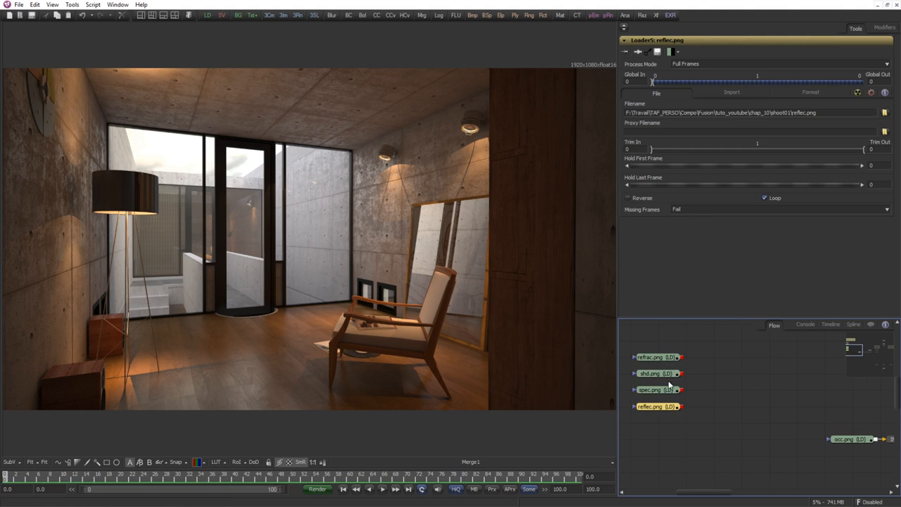
View the shd.png and spec.png passes and move the spec.png loader in front of occ.png.
drag(653, 376, 448, 385)
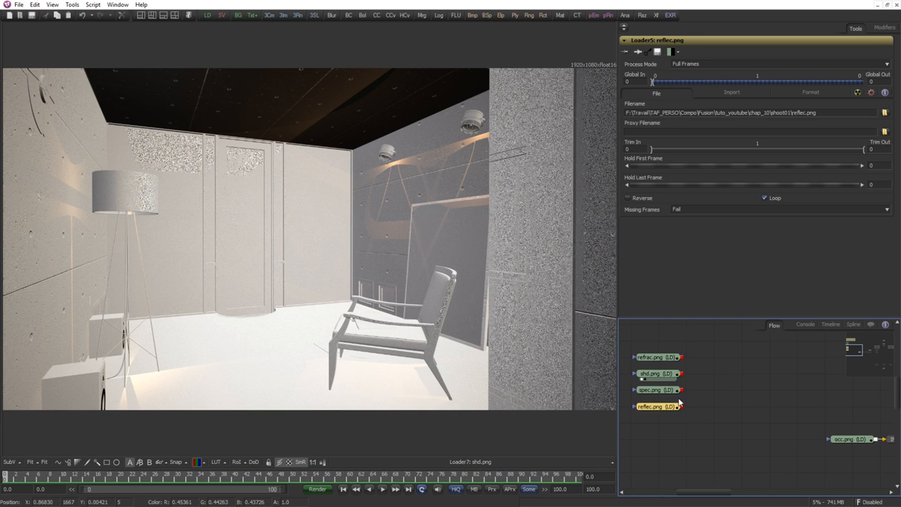
drag(659, 389, 388, 368)
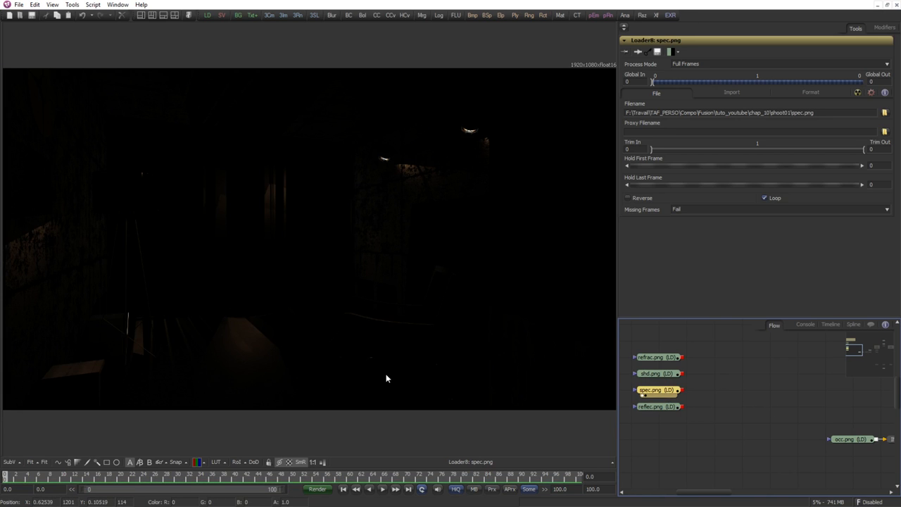
drag(659, 395, 761, 440)
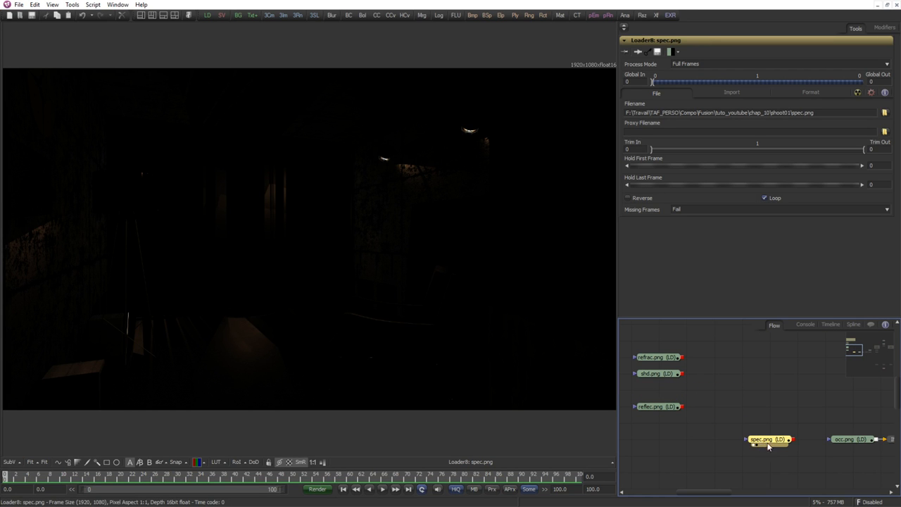
drag(765, 432, 700, 414)
scroll(703, 413, down, 2)
drag(762, 427, 738, 411)
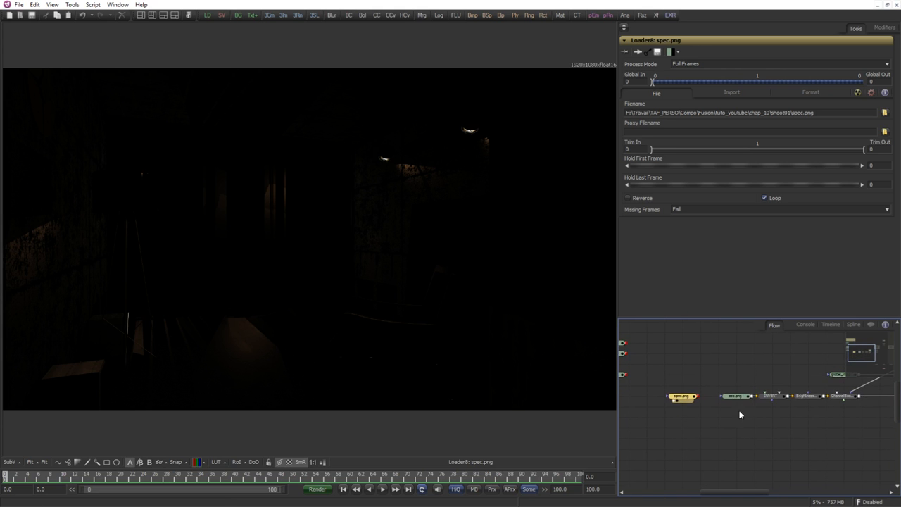
Reposition the spec.png loader below the occlusion chain, aligned under occ.png.
mouse_move(682, 400)
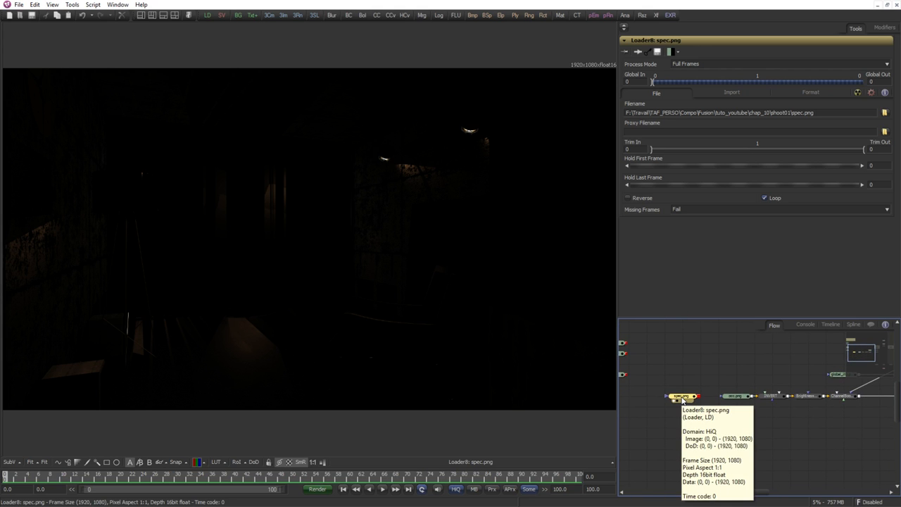
drag(683, 400, 752, 425)
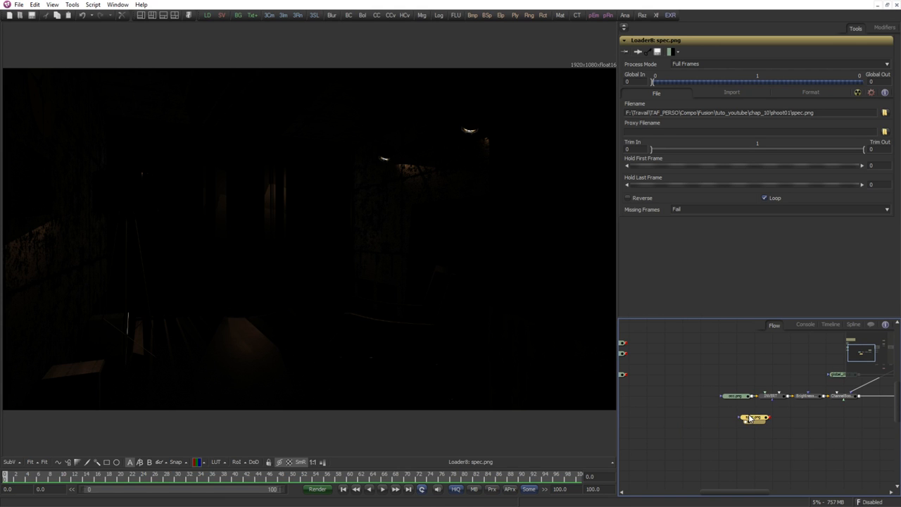
mouse_move(752, 420)
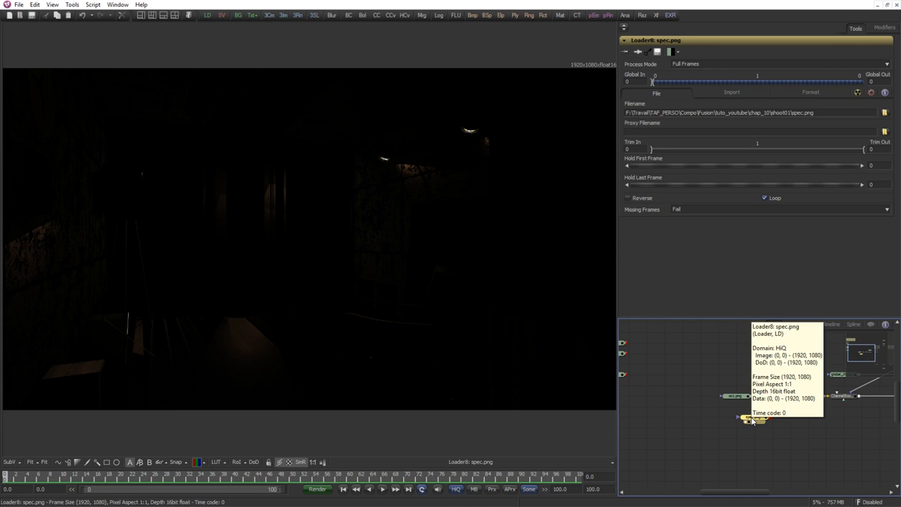
click(815, 447)
drag(808, 438, 719, 396)
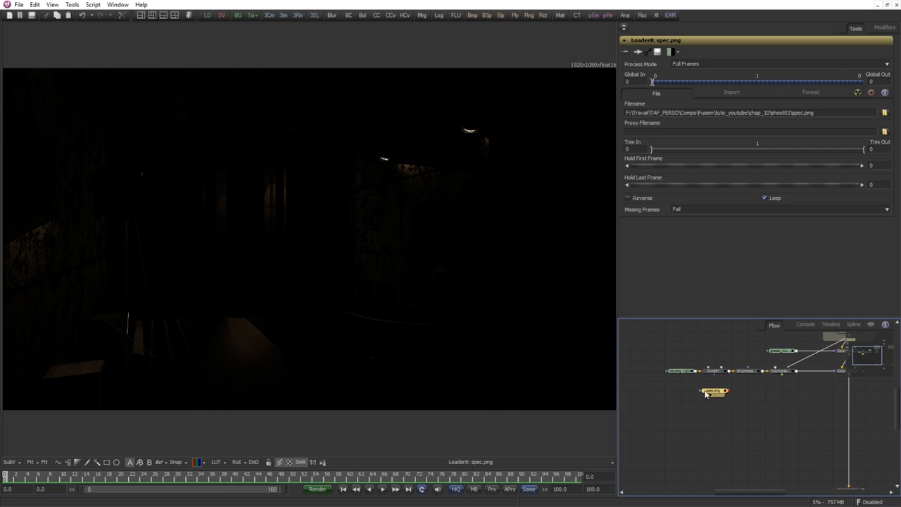
scroll(707, 394, up, 2)
click(741, 400)
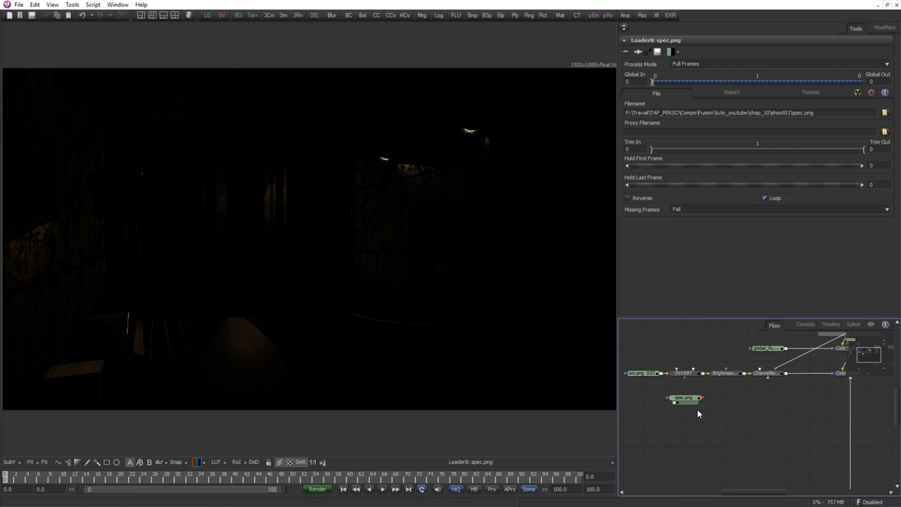
drag(696, 398, 654, 422)
click(781, 406)
scroll(758, 403, down, 2)
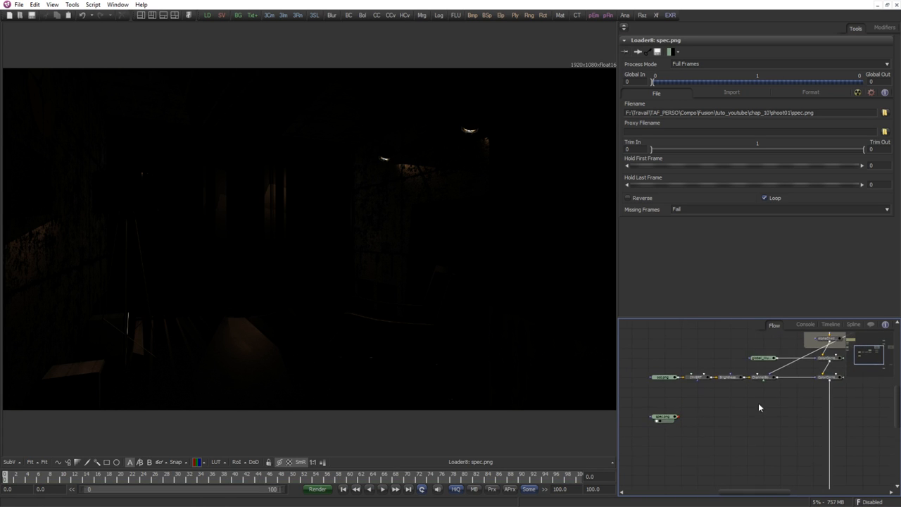
Move the occlusion chain with ColorCorrector2 further down from ColorCorrector1, and lower the spec.png loader to leave space between them.
scroll(809, 397, up, 2)
scroll(765, 401, down, 1)
drag(647, 361, 815, 384)
click(825, 376)
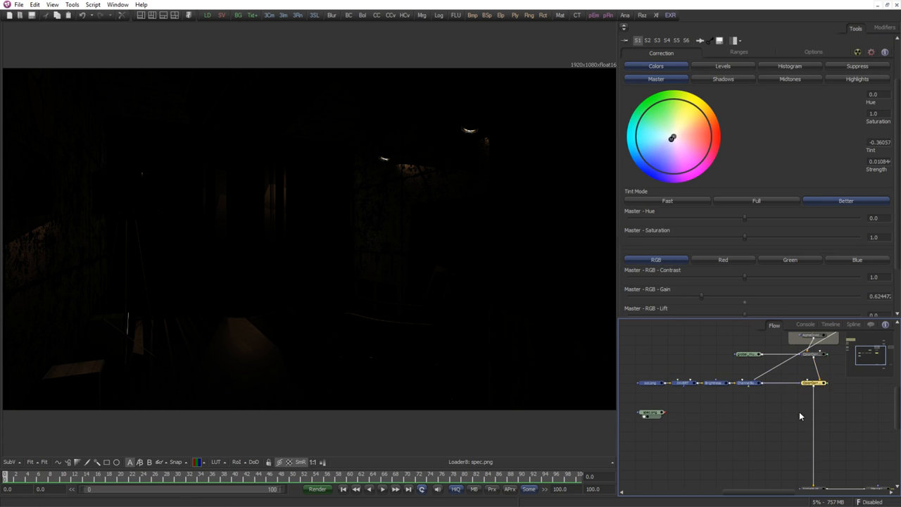
scroll(798, 412, down, 1)
click(687, 392)
scroll(742, 417, up, 2)
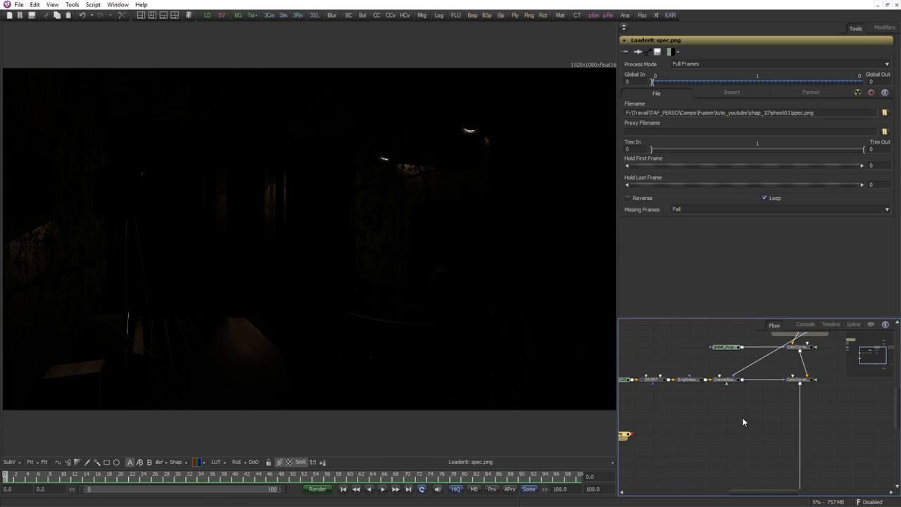
Add an Underlay, reshape it into a wide, low rectangle and rename it AO.
key(shift+space)
text(un)
key(Return)
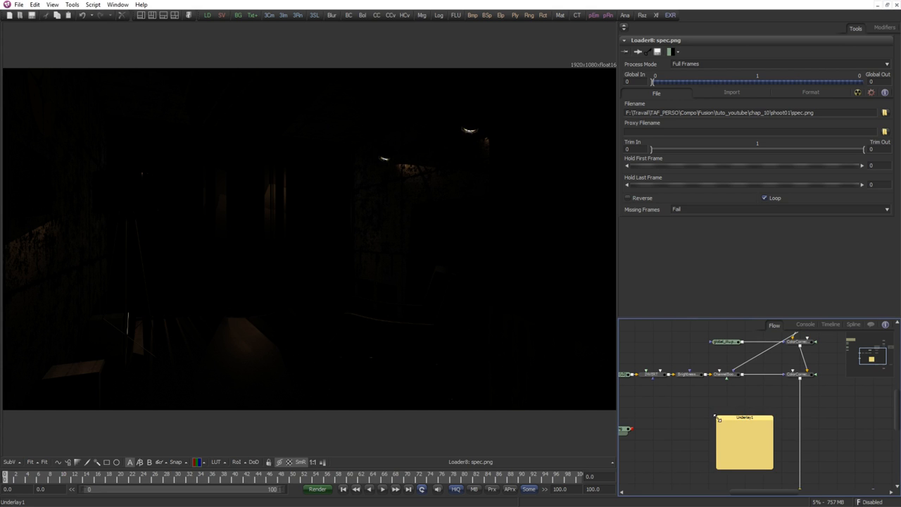
mouse_move(717, 416)
mouse_down()
mouse_move(669, 442)
mouse_move(720, 412)
mouse_up()
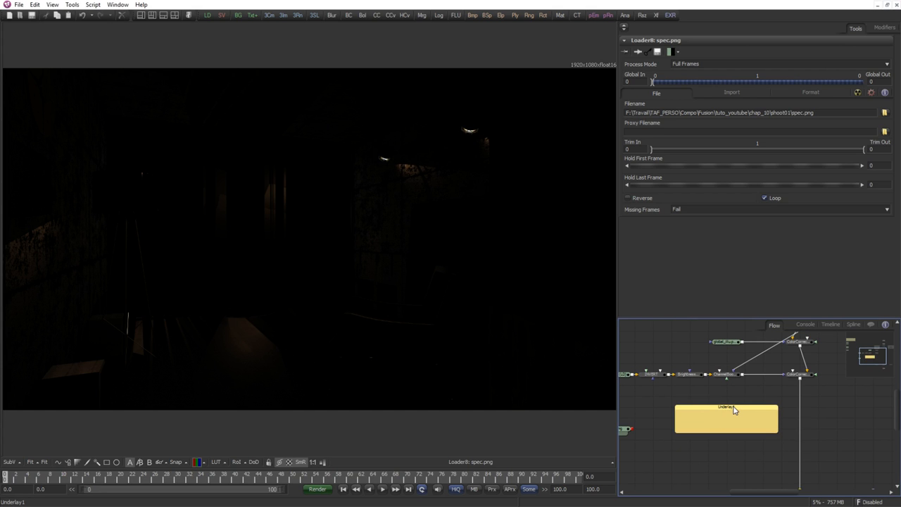
double_click(734, 408)
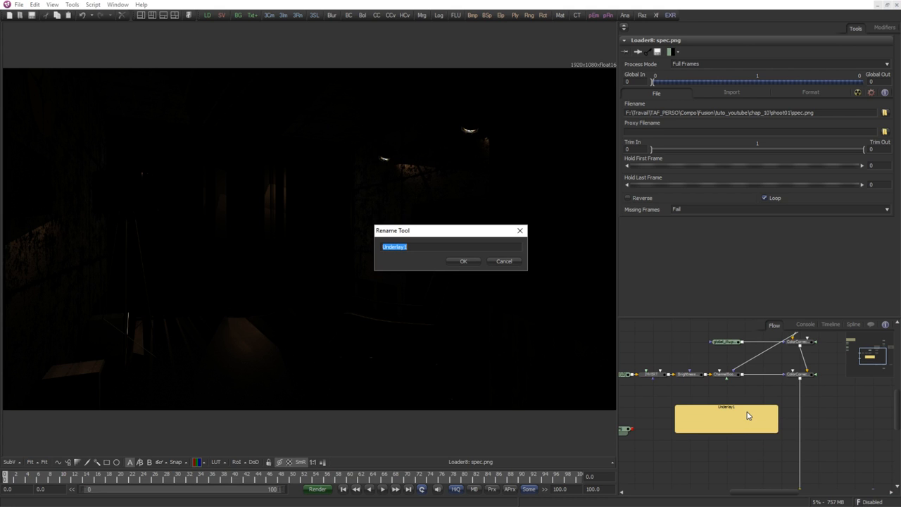
text(AO)
key(Return)
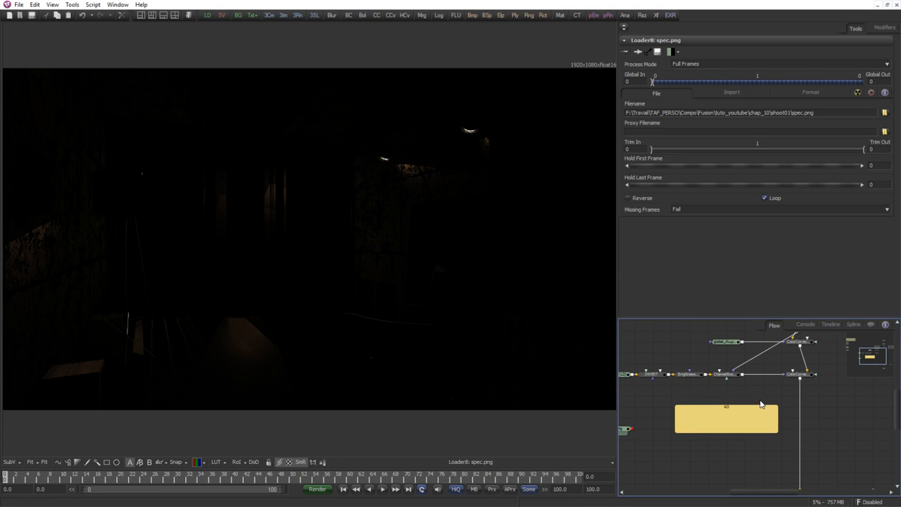
Place the AO underlay behind the occlusion chain and widen it to enclose everything from occ.png to ColorCorrector2.
scroll(761, 404, down, 2)
drag(743, 398, 663, 366)
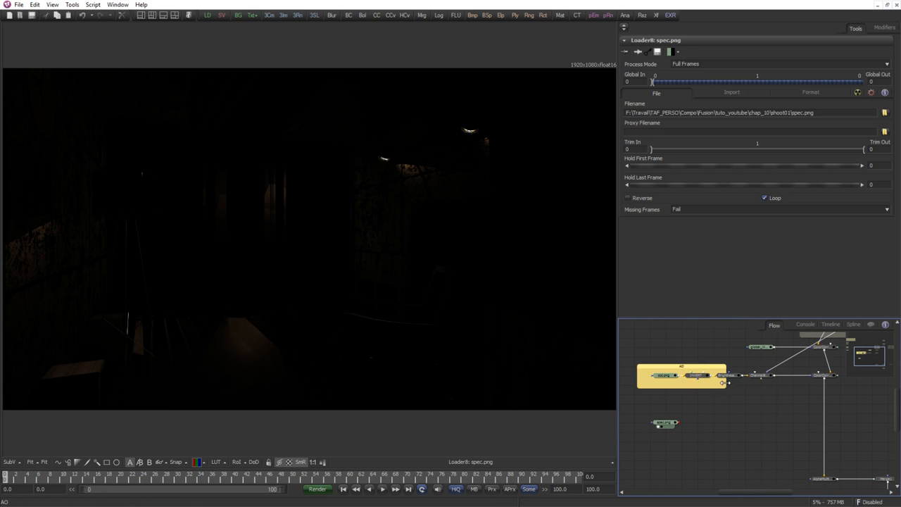
drag(725, 383, 850, 383)
click(768, 410)
scroll(787, 394, up, 1)
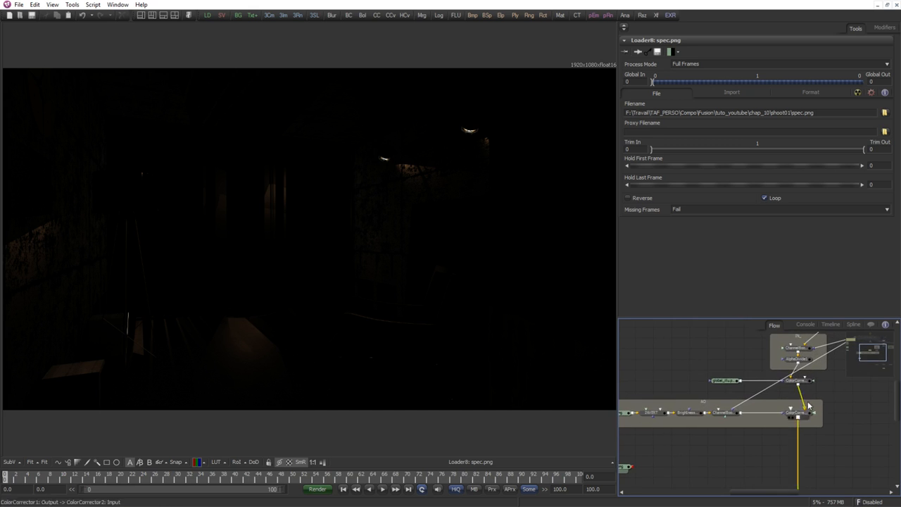
scroll(809, 406, down, 3)
scroll(736, 403, up, 2)
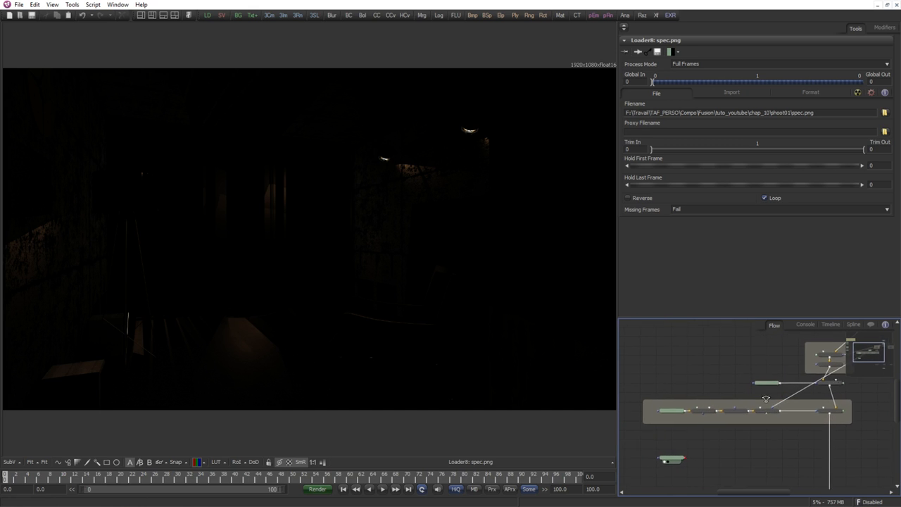
Move the AO underlay with its occlusion chain further down, away from the global_illu.png branch.
scroll(751, 399, up, 1)
drag(751, 408, 748, 419)
scroll(745, 399, down, 1)
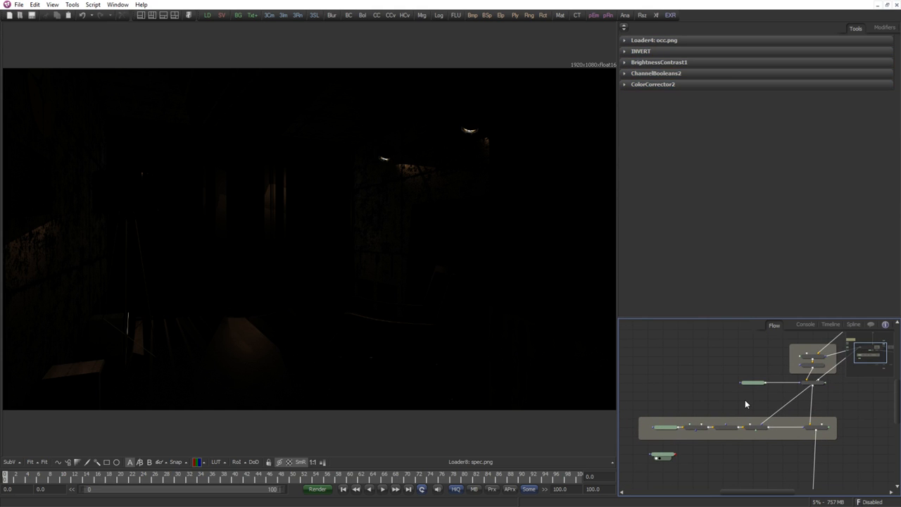
Add an Underlay in the empty flow area beside the global_illu.png loader and rename it GI.
key(ctrl+space)
text(un)
key(Return)
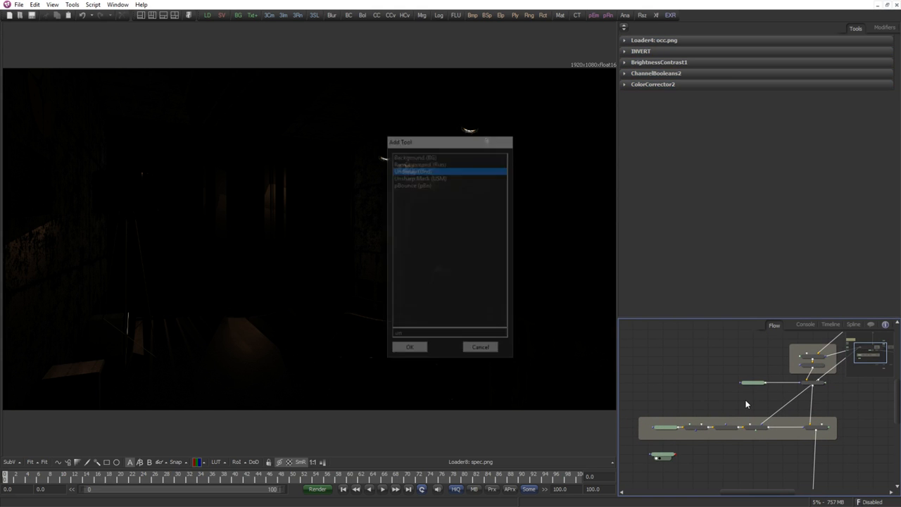
drag(745, 399, 701, 363)
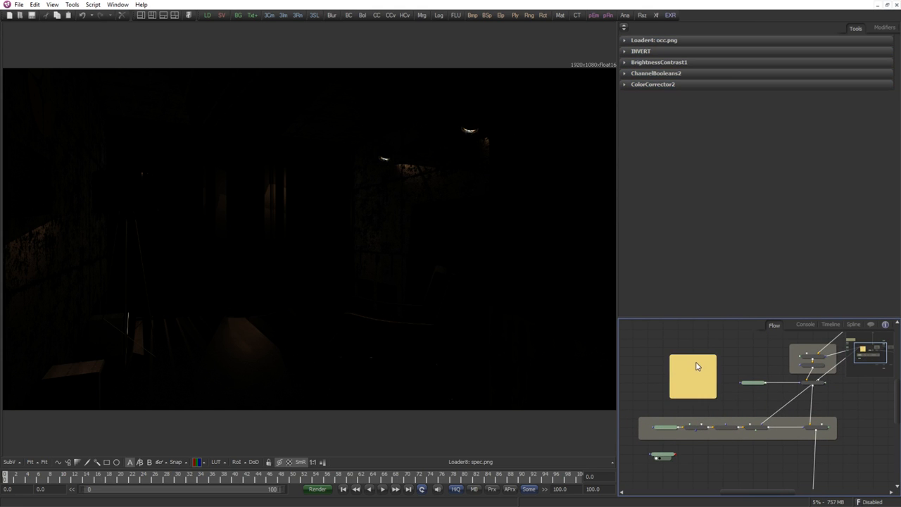
key(F2)
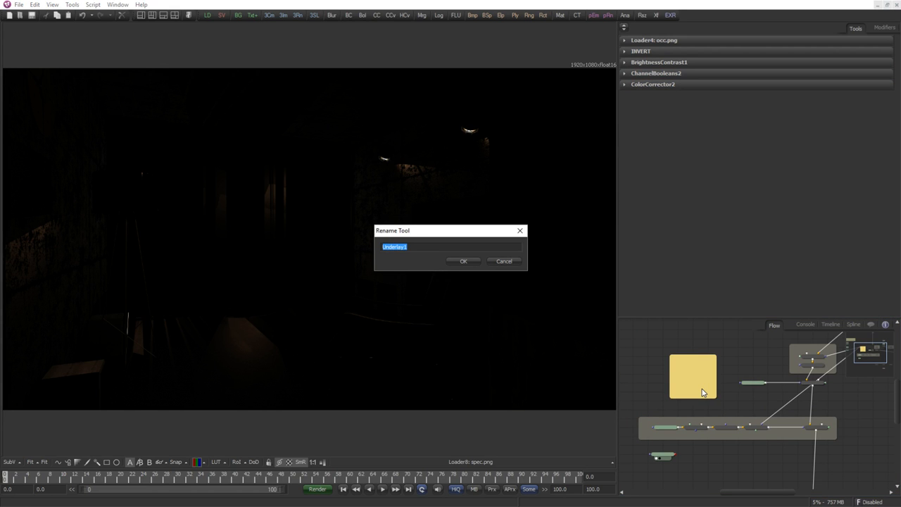
click(505, 262)
drag(826, 402, 802, 403)
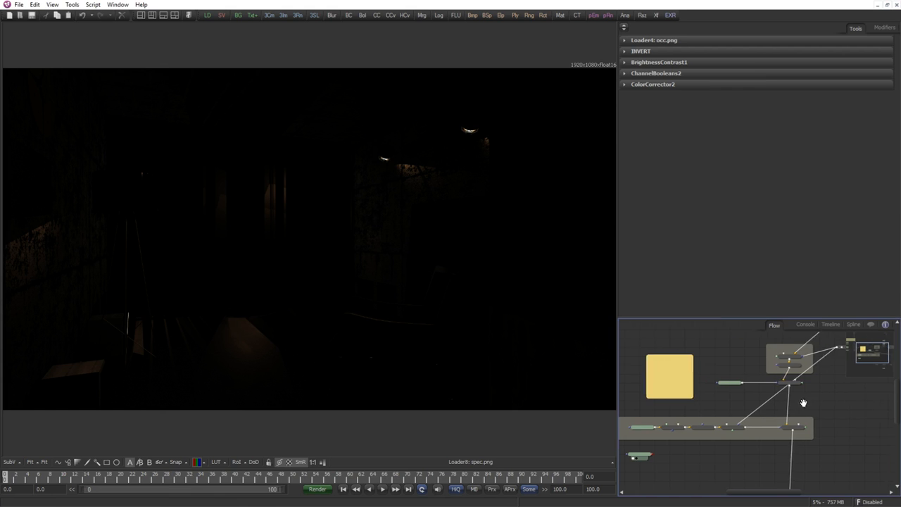
scroll(845, 400, up, 2)
drag(670, 381, 799, 392)
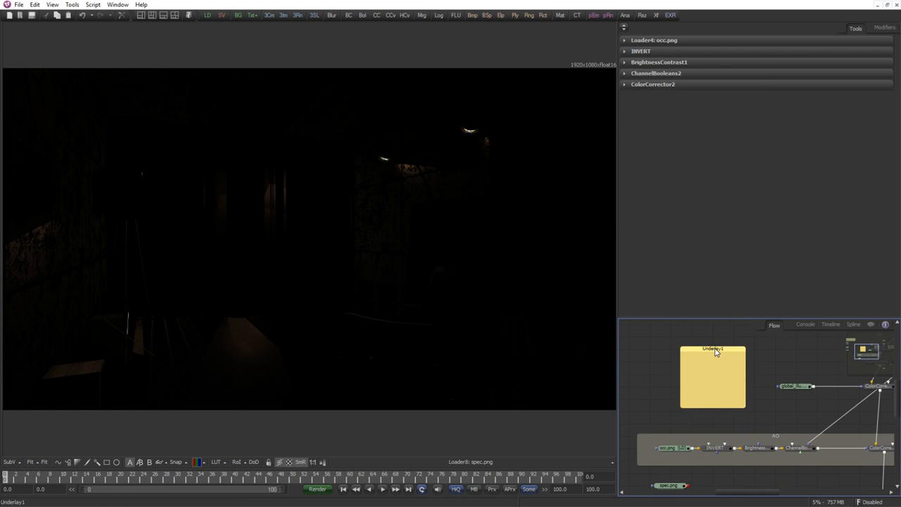
key(F2)
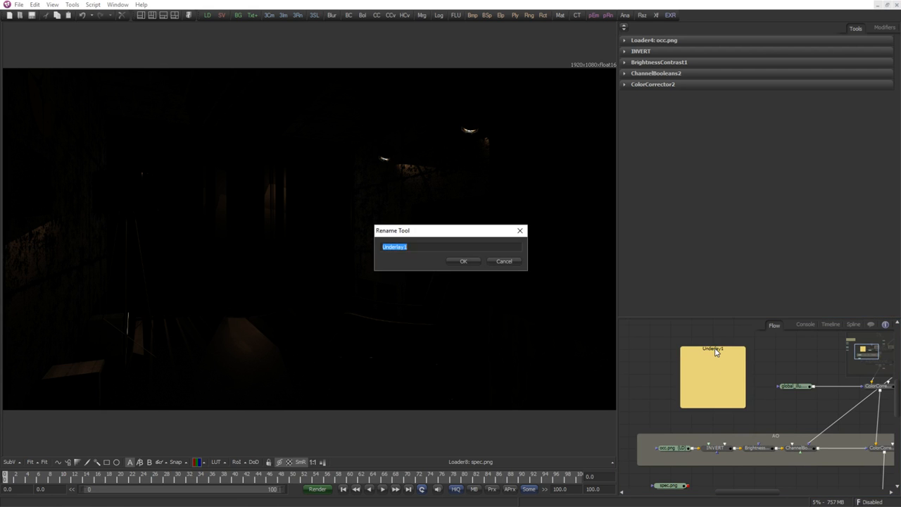
text(GI)
key(Return)
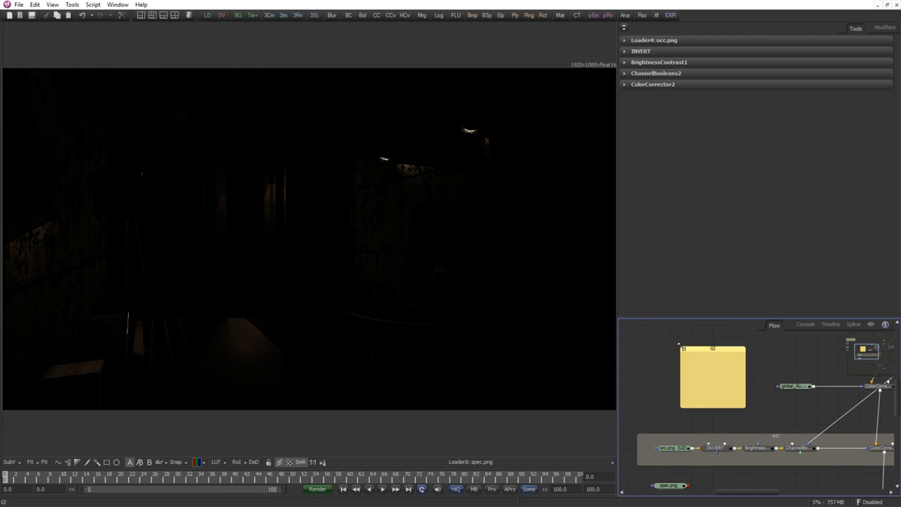
Reshape the GI underlay into a wide, low rectangle enclosing global_illu.png and ColorCorrector1, and lower the group to clear the underlay above.
drag(679, 345, 634, 376)
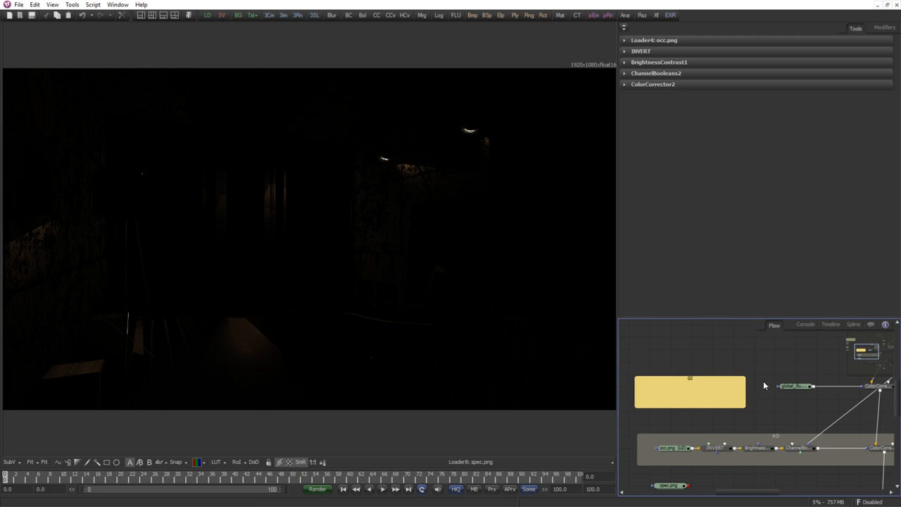
scroll(719, 387, down, 1)
drag(697, 386, 807, 382)
drag(883, 406, 805, 415)
scroll(805, 415, up, 1)
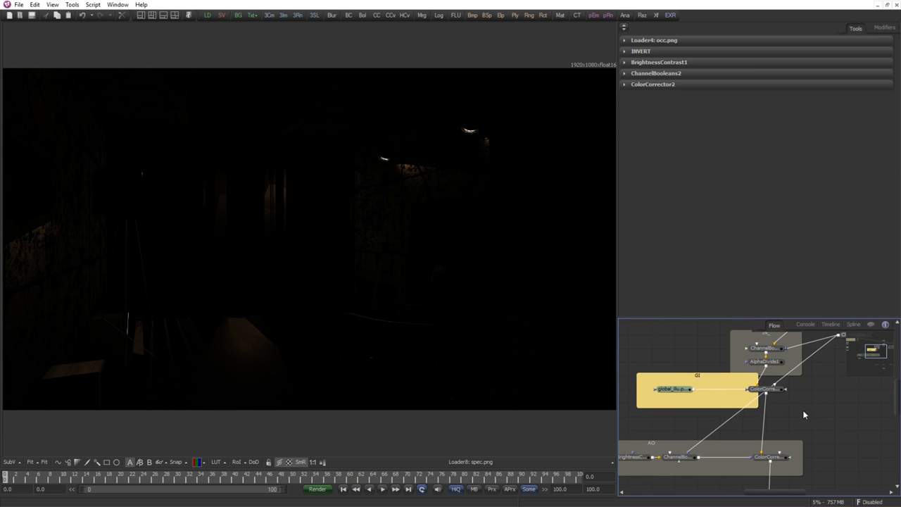
click(808, 417)
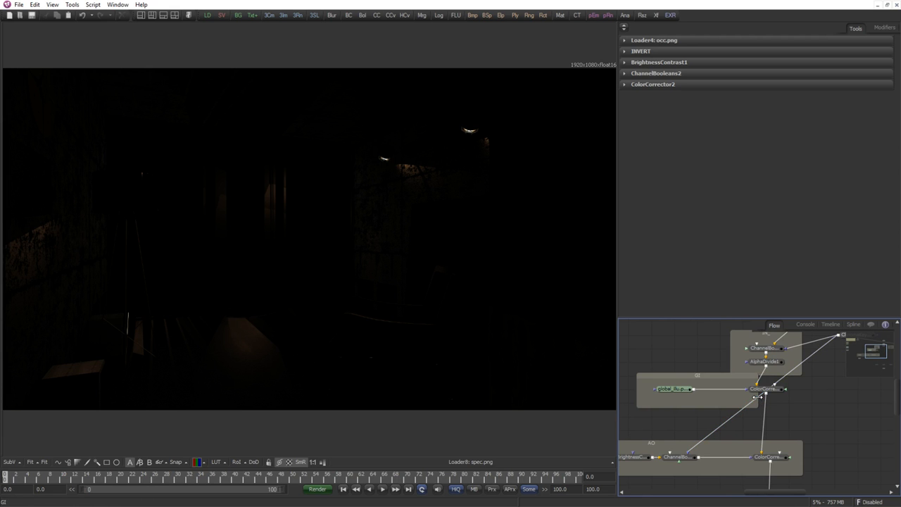
drag(758, 398, 803, 409)
drag(730, 376, 730, 388)
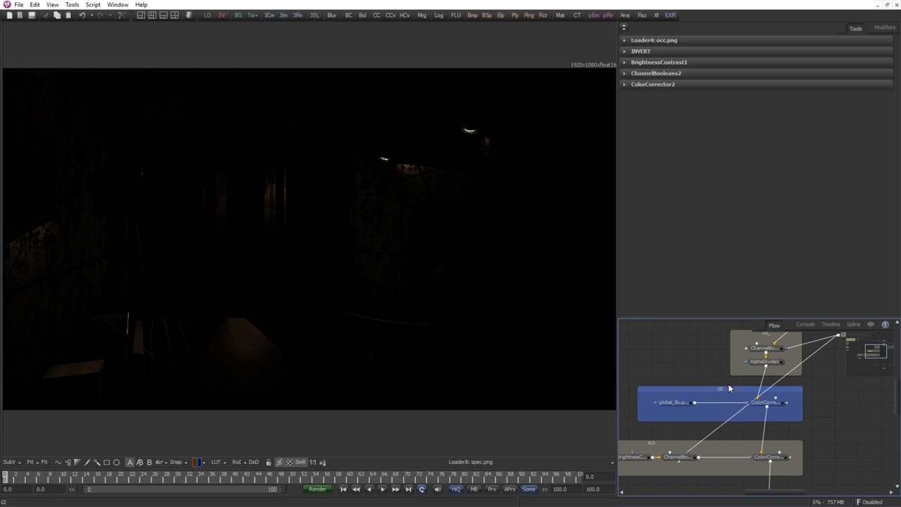
click(811, 417)
Move both AlphaMultiply nodes, Merge1 and Saver1 further down to make room for the spec.png branch.
drag(803, 426, 836, 354)
scroll(785, 384, down, 3)
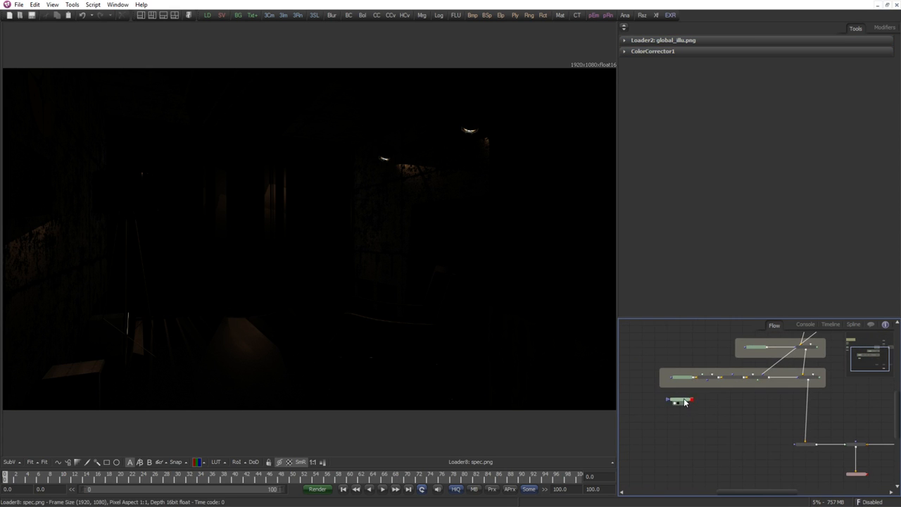
drag(684, 400, 718, 407)
scroll(752, 427, down, 3)
drag(769, 417, 887, 469)
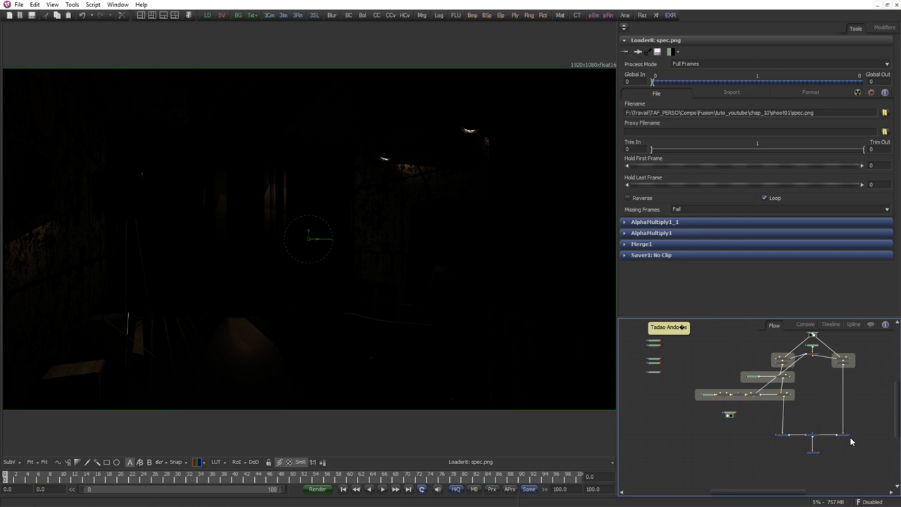
drag(847, 435, 847, 467)
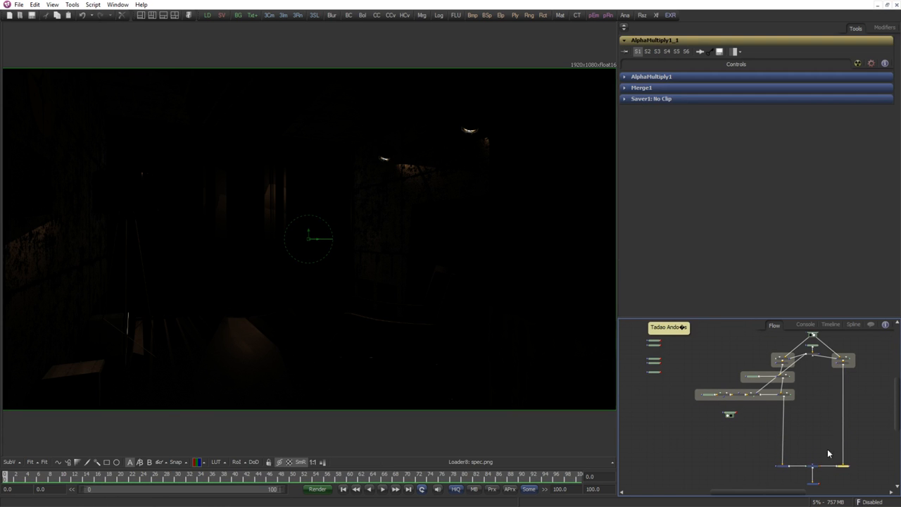
Shift the spec.png loader away from the main line, add a Color Corrector after it and show its output in the viewer.
scroll(827, 449, up, 5)
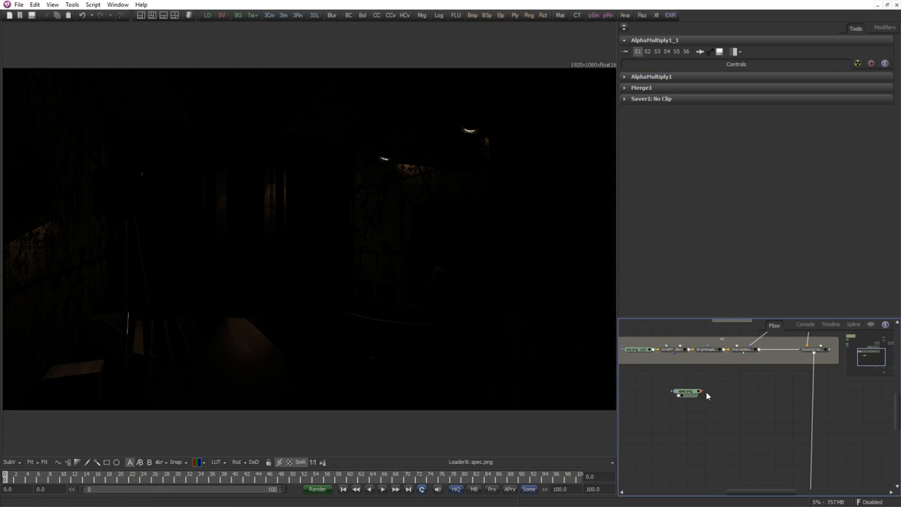
drag(697, 393, 666, 393)
scroll(702, 409, up, 2)
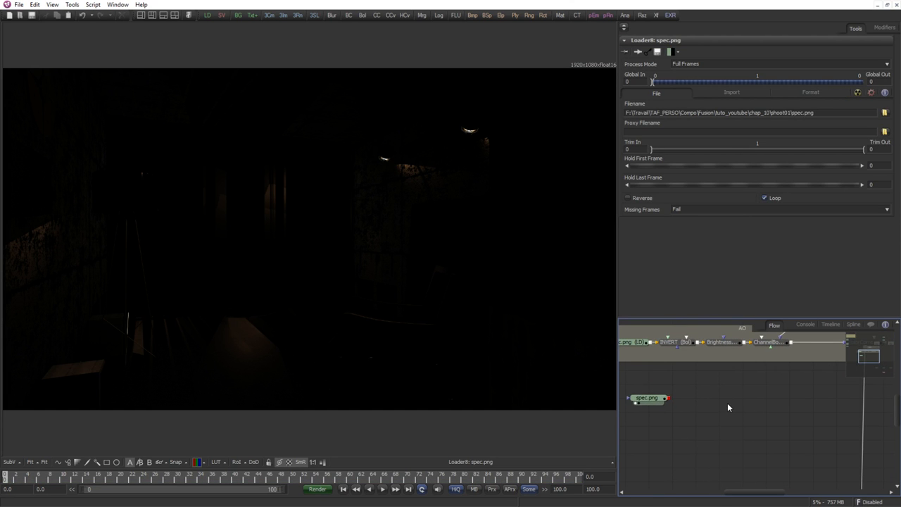
key(ctrl+space)
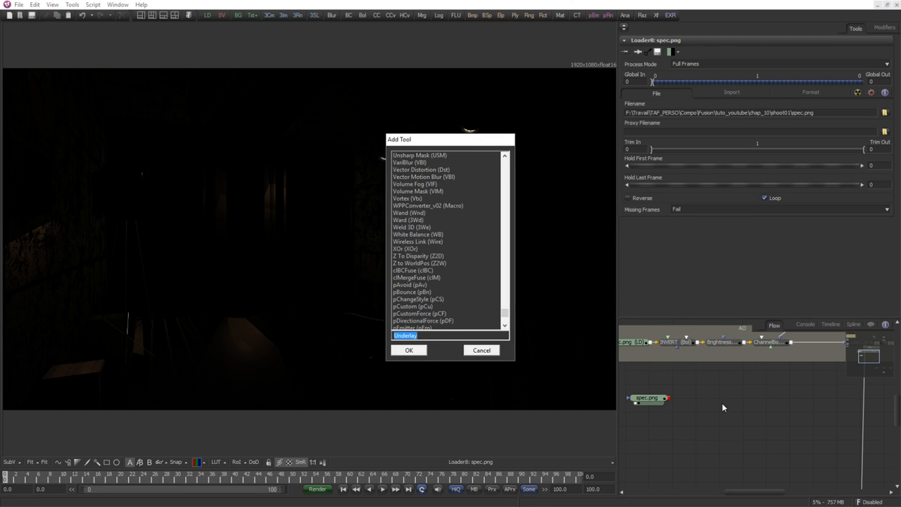
text(cc)
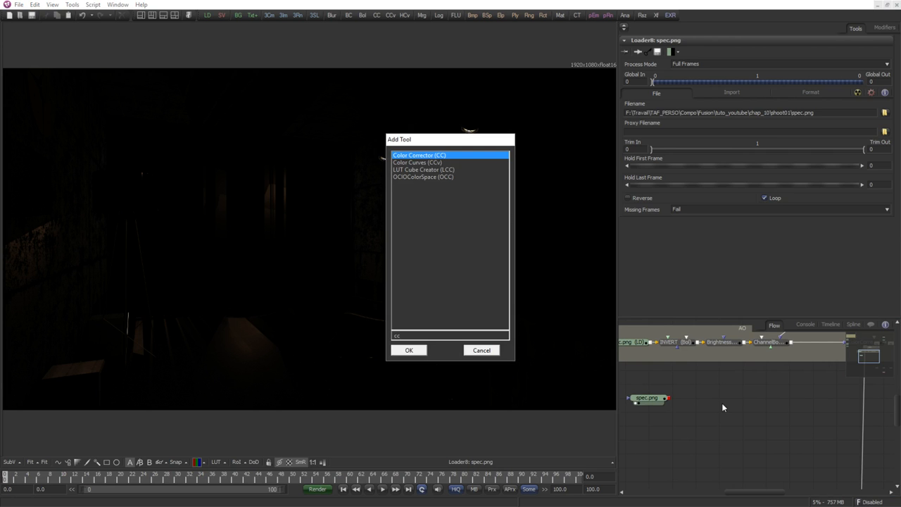
key(Return)
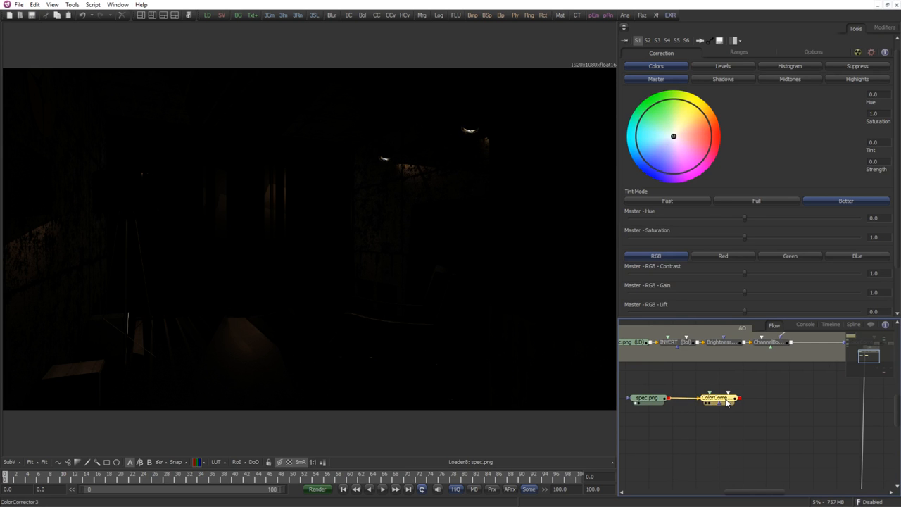
drag(726, 400, 229, 265)
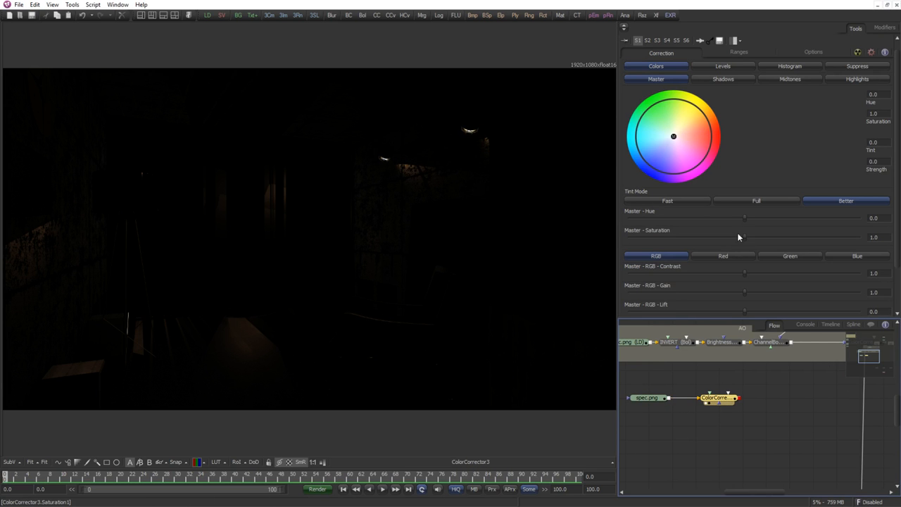
Fully desaturate the spec pass in ColorCorrector3 and raise its master RGB gain to about 1.37 and gamma to about 1.19.
drag(746, 239, 543, 233)
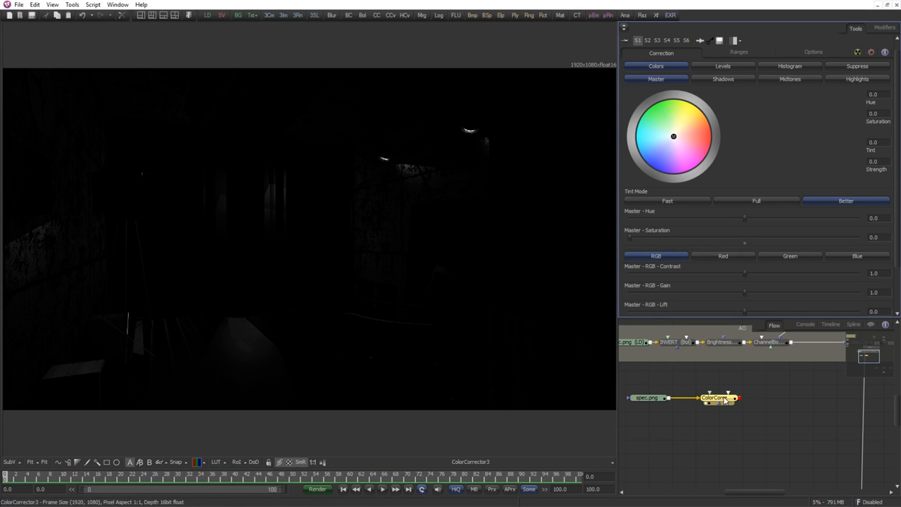
scroll(894, 264, down, 2)
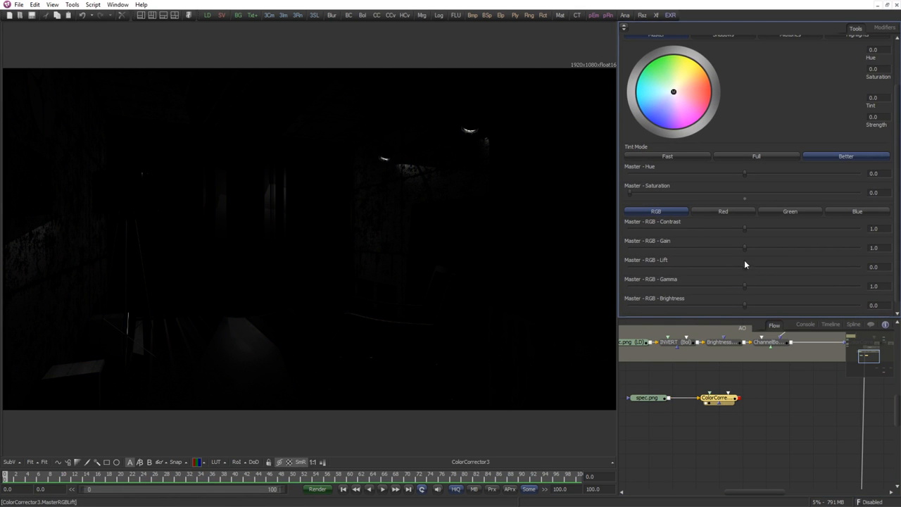
drag(746, 248, 755, 247)
drag(743, 285, 757, 286)
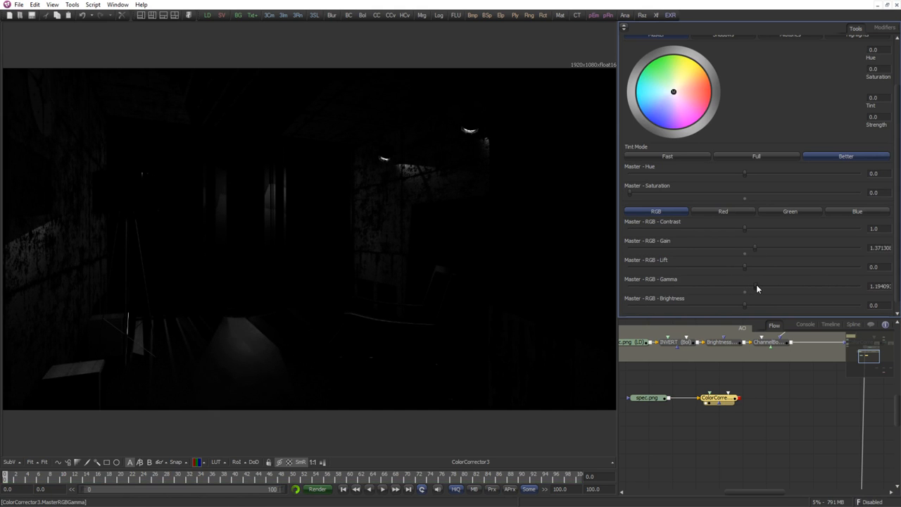
scroll(381, 309, down, 2)
scroll(394, 309, up, 2)
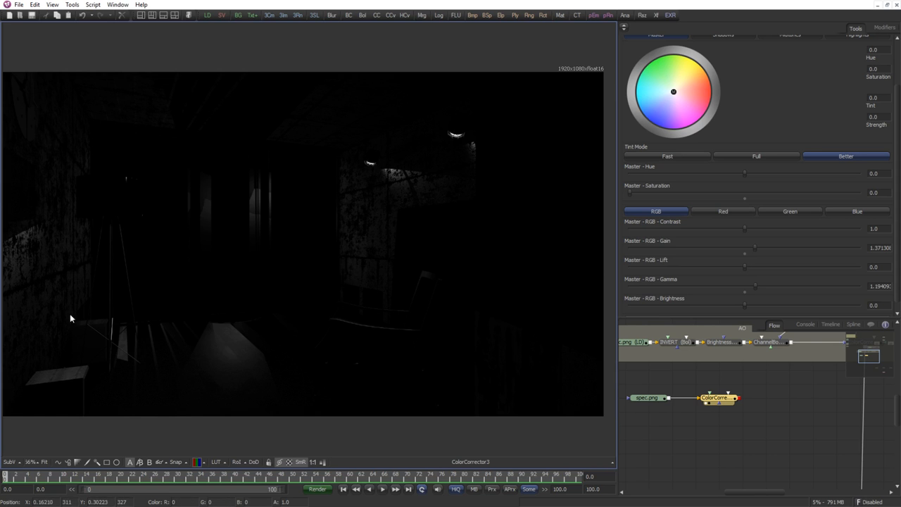
scroll(105, 285, up, 1)
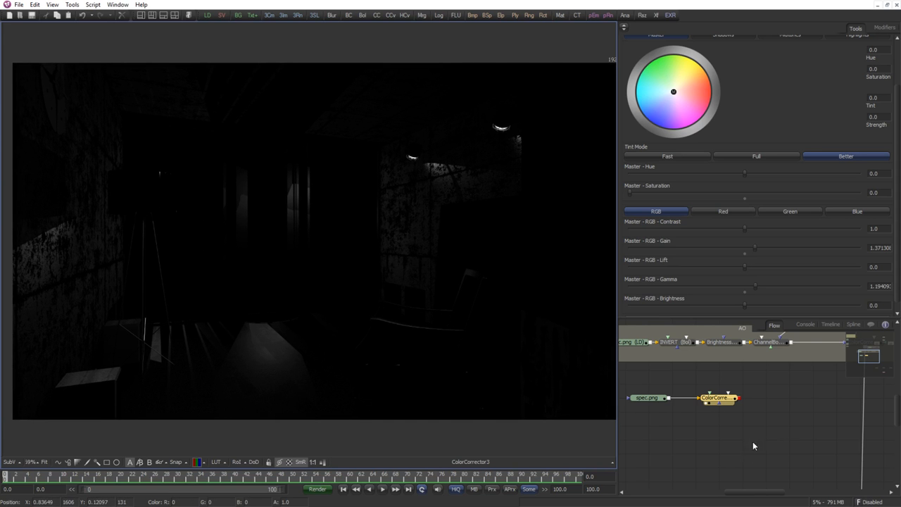
Show ColorCorrector2 in the viewer and insert a new Color Corrector into the main line directly below it.
scroll(755, 444, down, 2)
drag(805, 390, 769, 402)
drag(807, 367, 760, 395)
drag(756, 430, 734, 384)
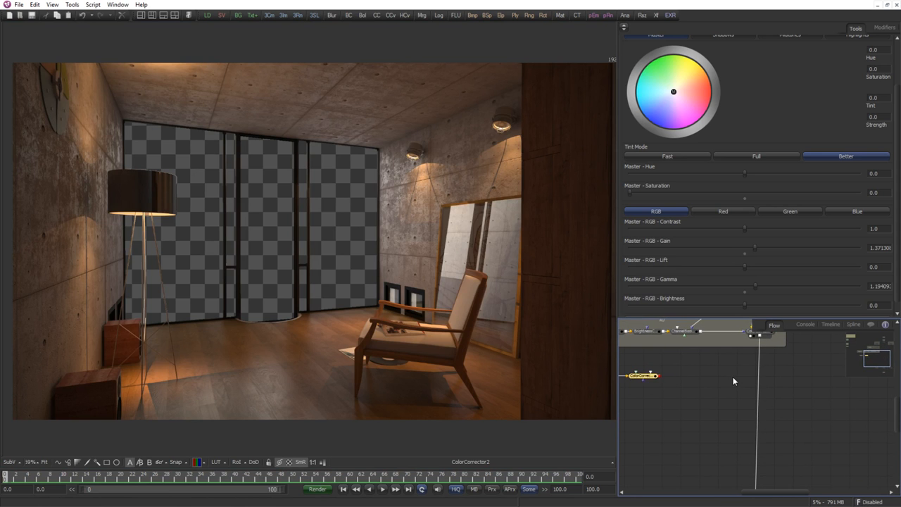
key(ctrl+space)
text(color)
key(Return)
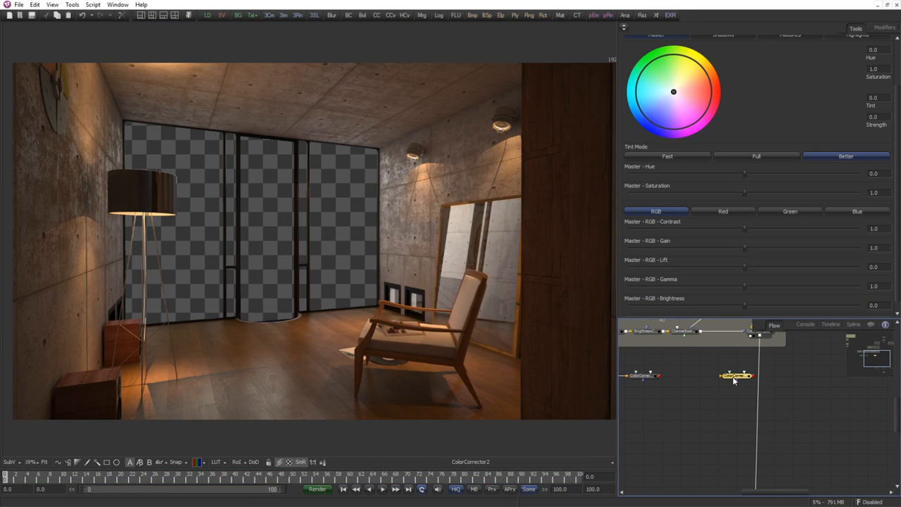
drag(734, 380, 756, 378)
Connect the desaturated spec pass from ColorCorrector3 to the effect mask input of ColorCorrector4.
click(659, 389)
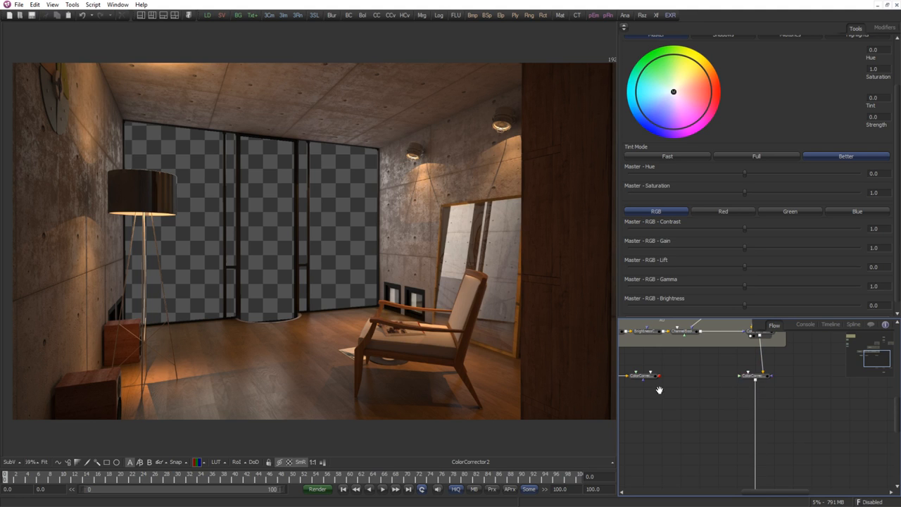
drag(660, 390, 620, 361)
drag(689, 378, 775, 380)
click(760, 394)
scroll(707, 398, up, 1)
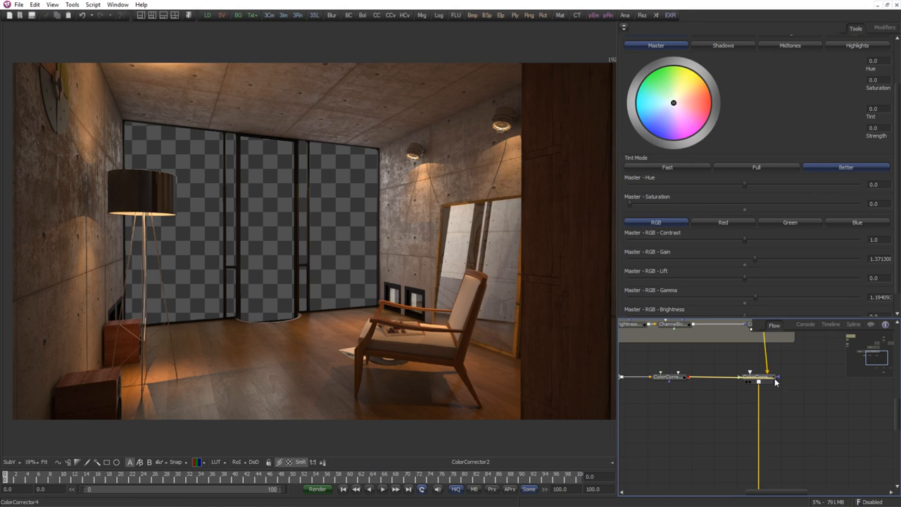
click(740, 406)
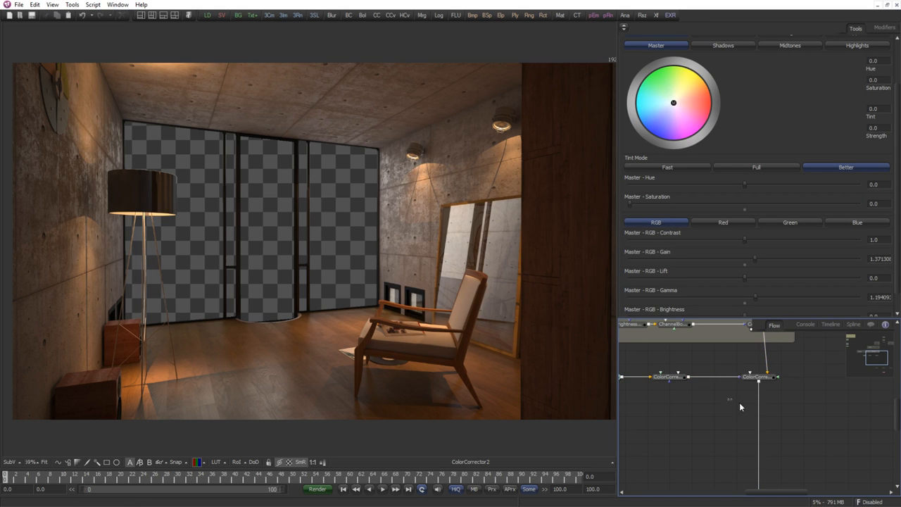
Fit the interior render in the viewer and examine how the GI, AO and spec branches are connected in the flow.
drag(411, 312, 443, 333)
key(ctrl+f)
click(690, 429)
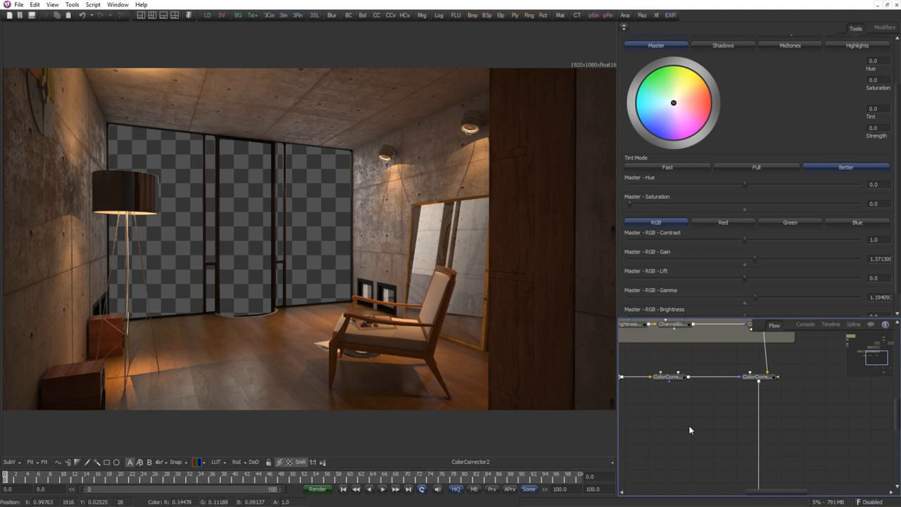
scroll(742, 402, up, 5)
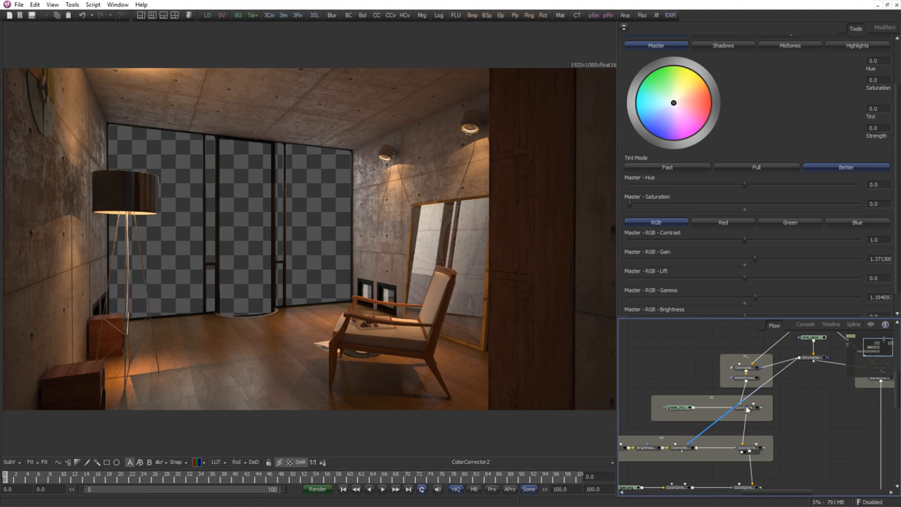
scroll(761, 440, down, 1)
scroll(761, 440, down, 5)
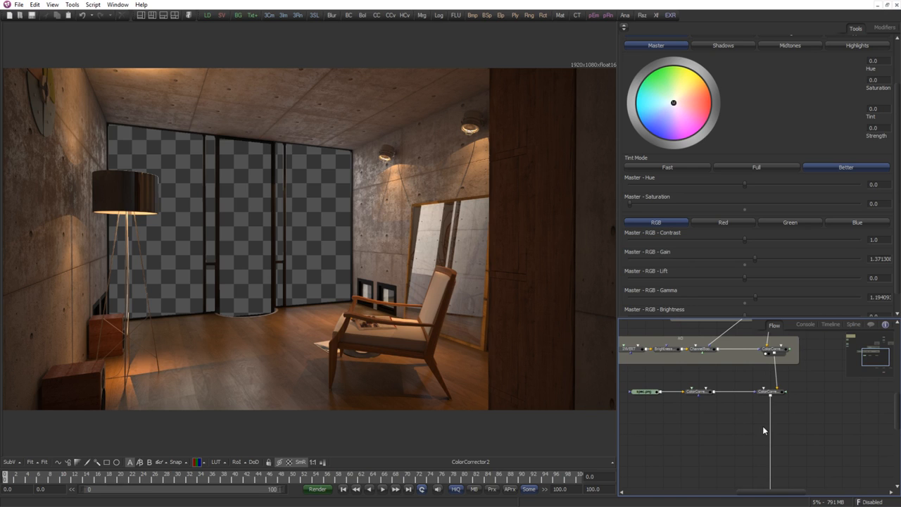
Show ColorCorrector4 in the viewer and set its effect mask channel to Luminance.
scroll(775, 420, up, 1)
click(772, 392)
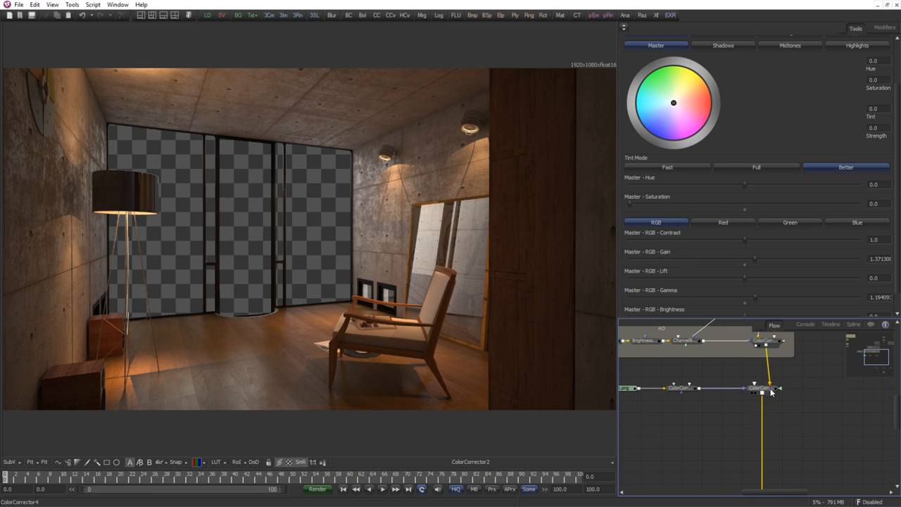
click(696, 390)
drag(772, 392, 410, 377)
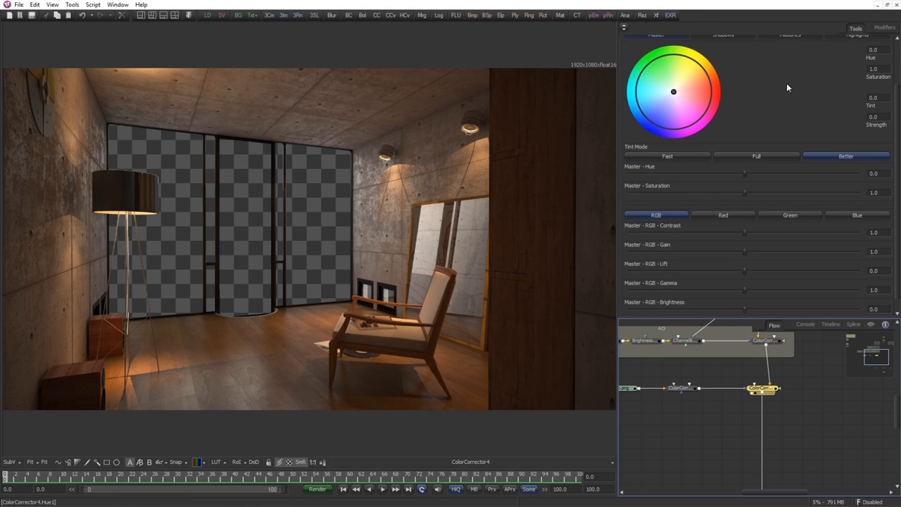
scroll(783, 113, up, 2)
click(857, 63)
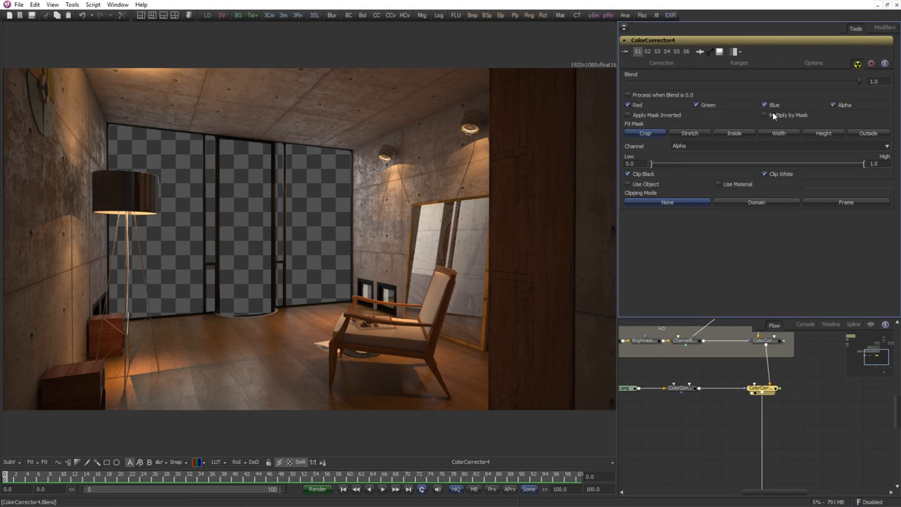
click(691, 146)
click(693, 187)
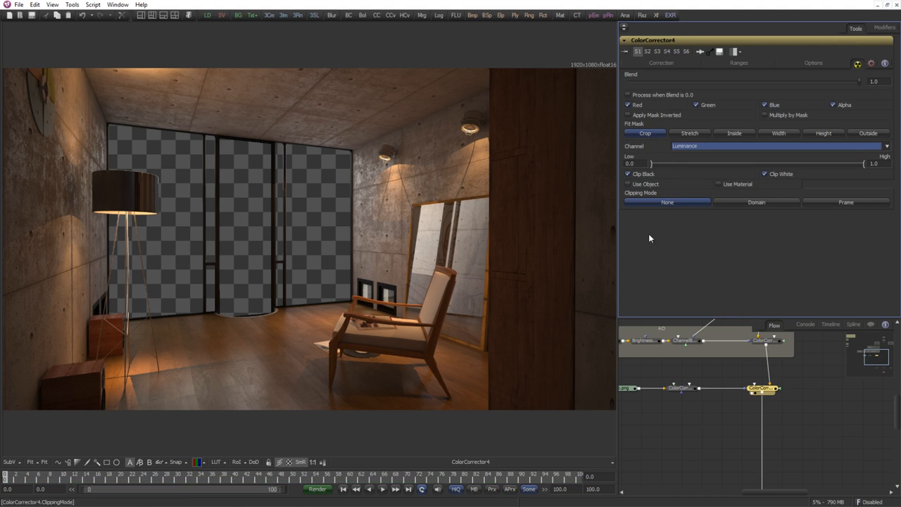
Compare the spec mask from ColorCorrector3 with the masked ColorCorrector4 result in the viewer.
click(691, 390)
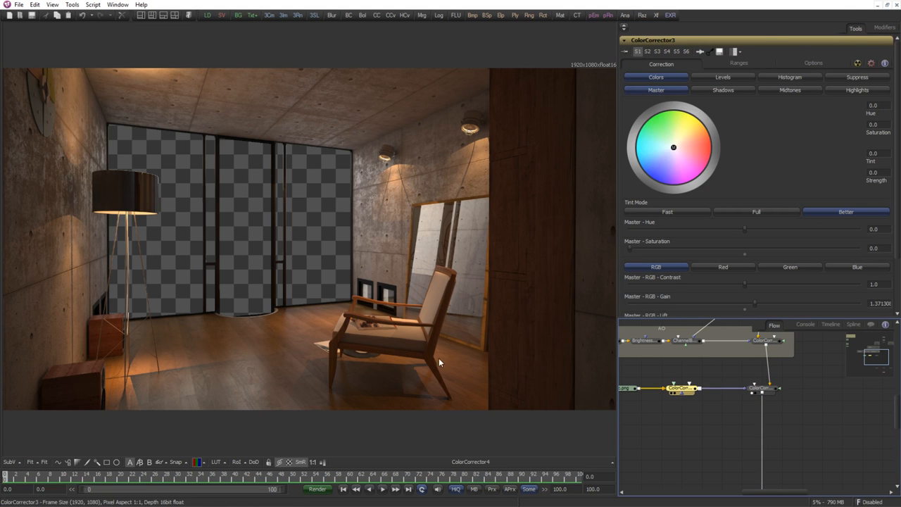
key(1)
click(764, 388)
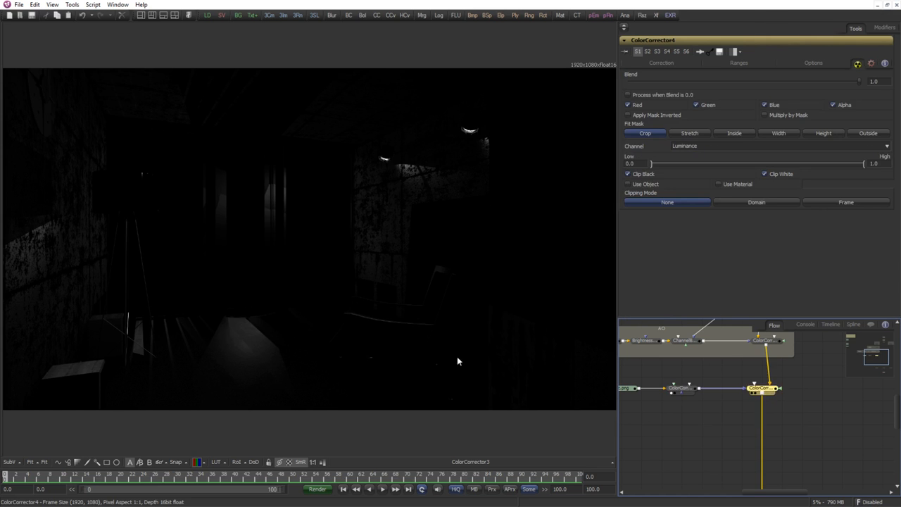
key(1)
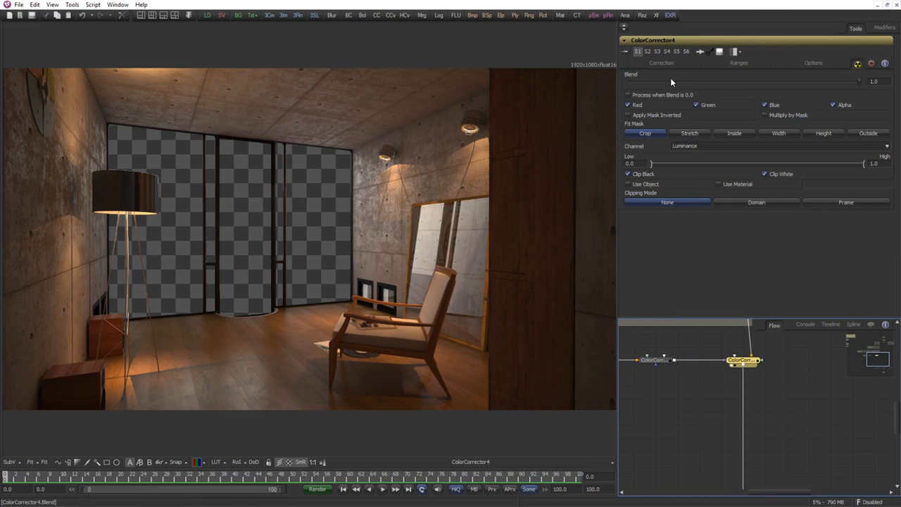
Raise the master RGB gain of ColorCorrector4 to about 1.73.
click(661, 64)
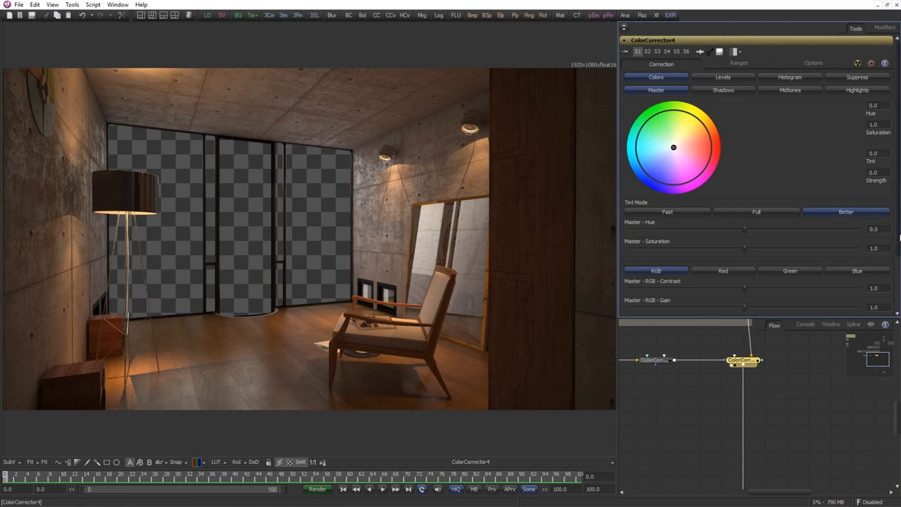
scroll(689, 247, down, 3)
drag(747, 237, 779, 237)
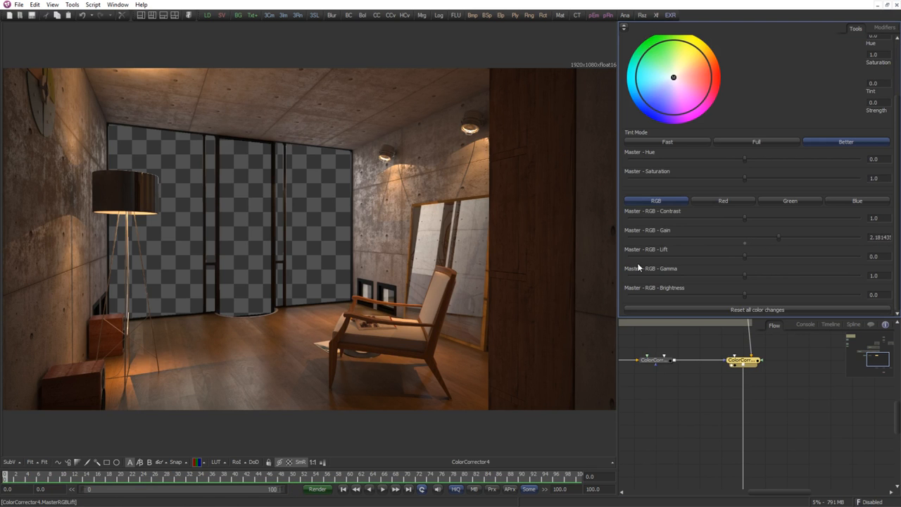
scroll(314, 310, up, 3)
scroll(272, 321, down, 4)
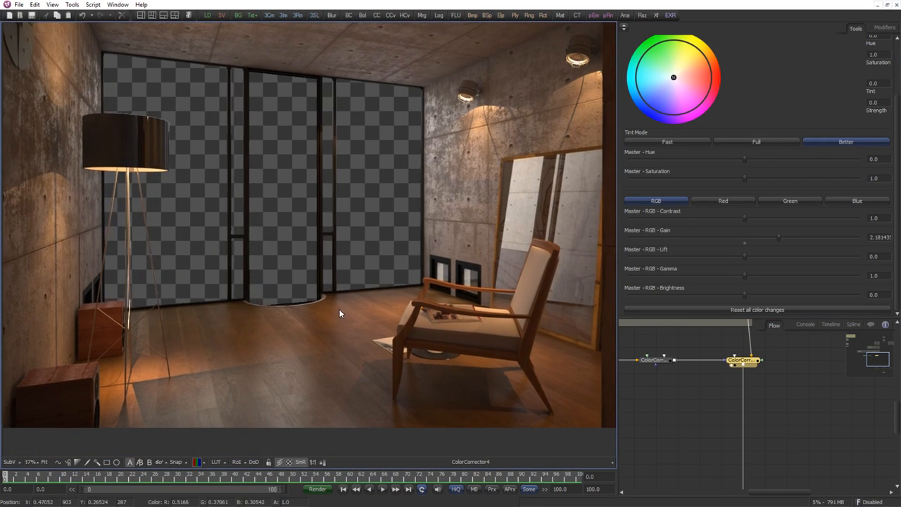
mouse_move(779, 237)
mouse_down()
mouse_move(759, 239)
mouse_move(803, 240)
mouse_move(764, 240)
mouse_up()
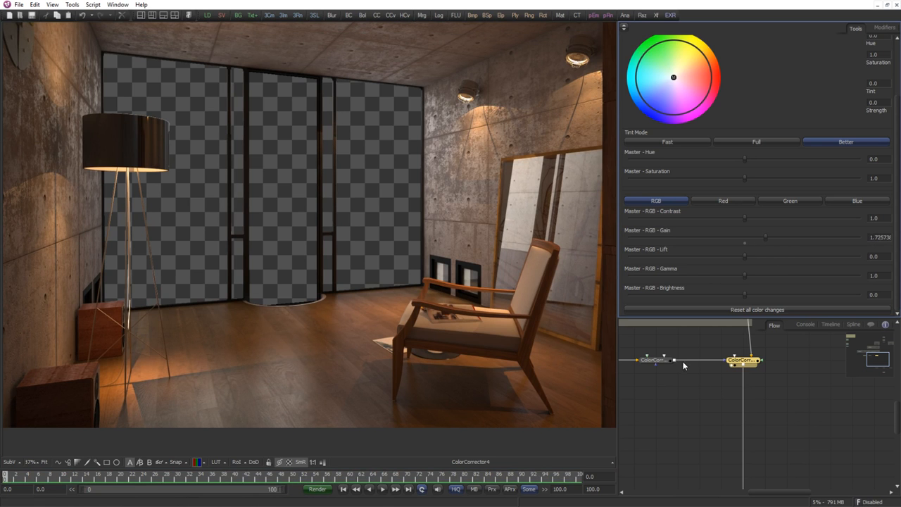
Inspect the ColorCorrector3 spec mask around the lamp and floor, and raise ColorCorrector4's master RGB lift to about 0.008.
click(645, 366)
drag(166, 347, 191, 333)
scroll(282, 310, up, 1)
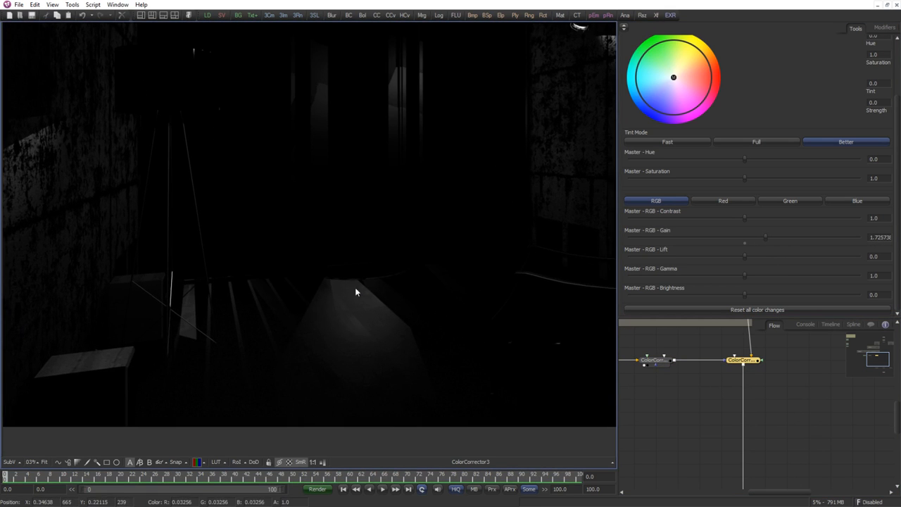
drag(355, 288, 364, 327)
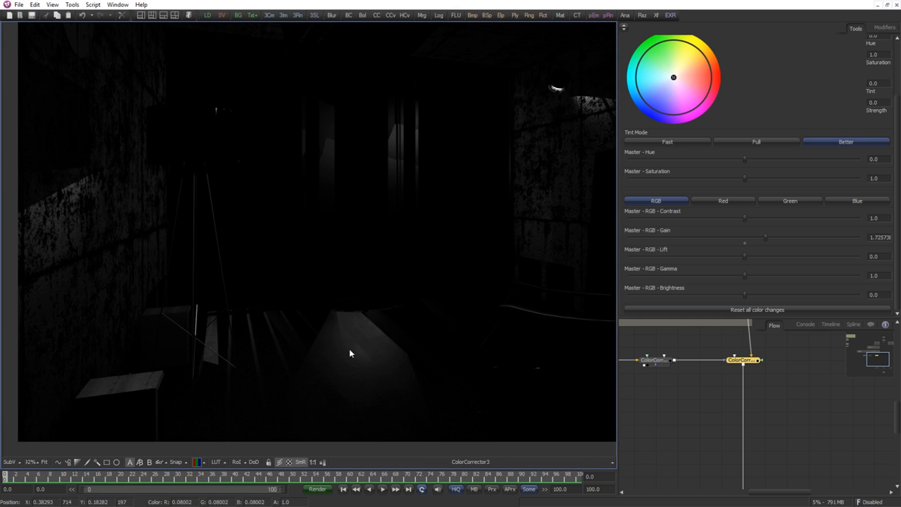
scroll(273, 318, down, 2)
scroll(271, 319, up, 1)
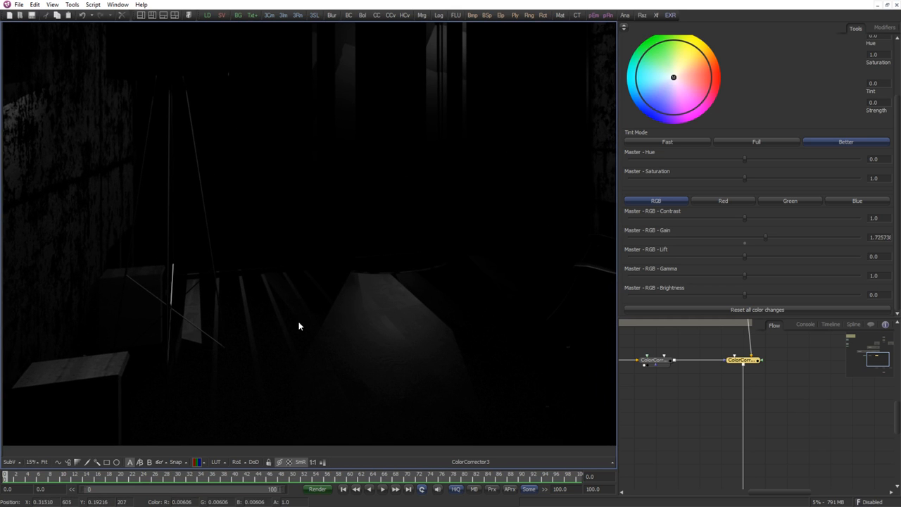
drag(748, 258, 759, 261)
Set ColorCorrector3's master RGB gain to about 1.34 and gamma to about 1.21, viewing the result through ColorCorrector4.
click(655, 360)
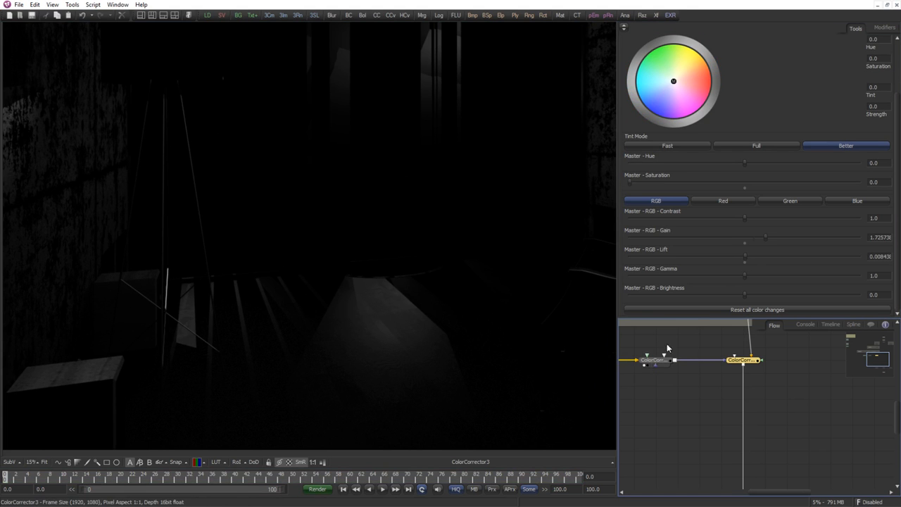
drag(755, 237, 753, 240)
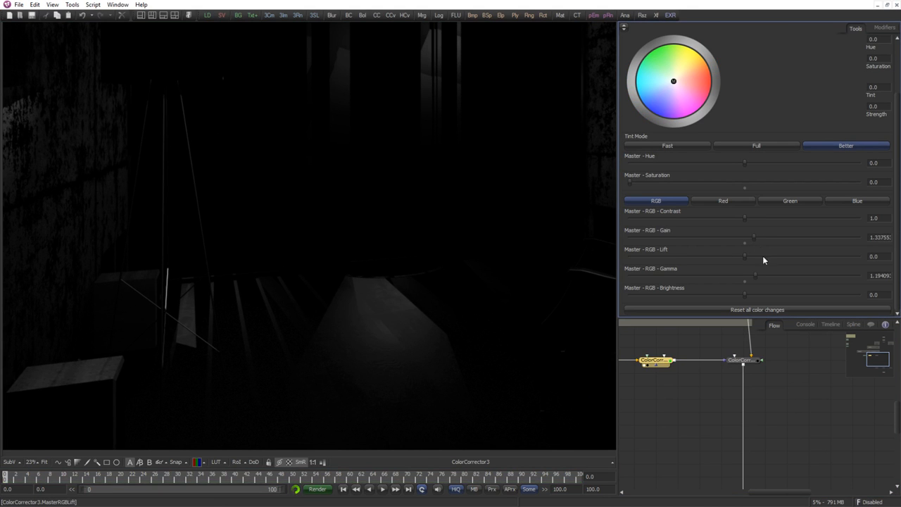
drag(753, 275, 757, 280)
drag(743, 360, 406, 357)
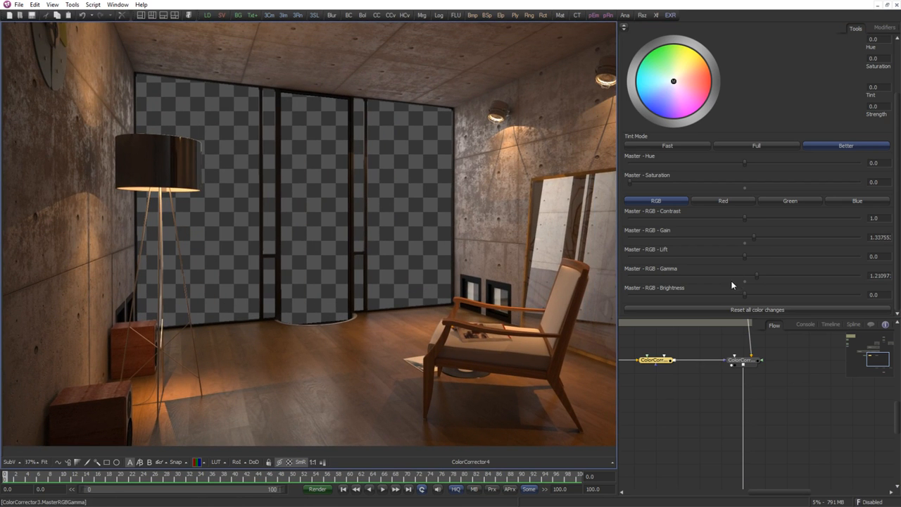
Set ColorCorrector3's master RGB lift to 0 and raise its gamma to about 1.48.
drag(743, 259, 745, 258)
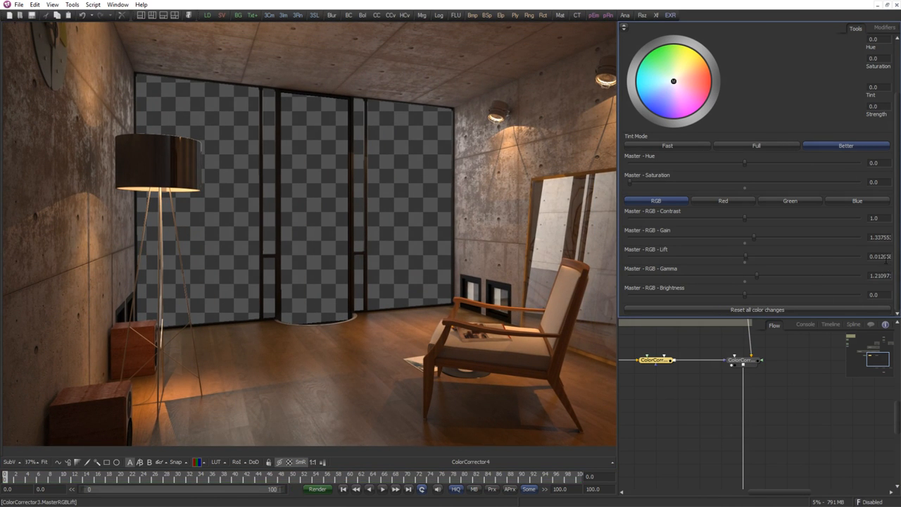
double_click(888, 256)
text(0)
key(Tab)
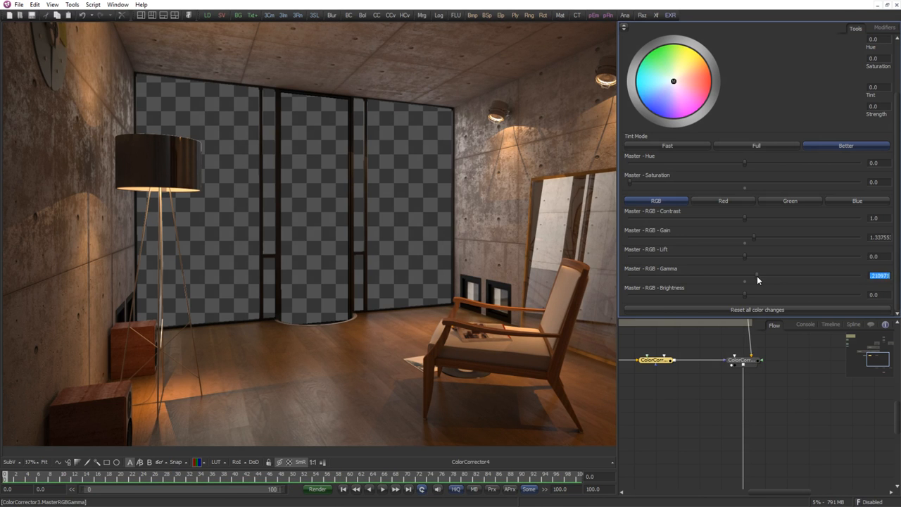
mouse_move(757, 275)
mouse_down()
mouse_move(786, 281)
mouse_move(772, 280)
mouse_up()
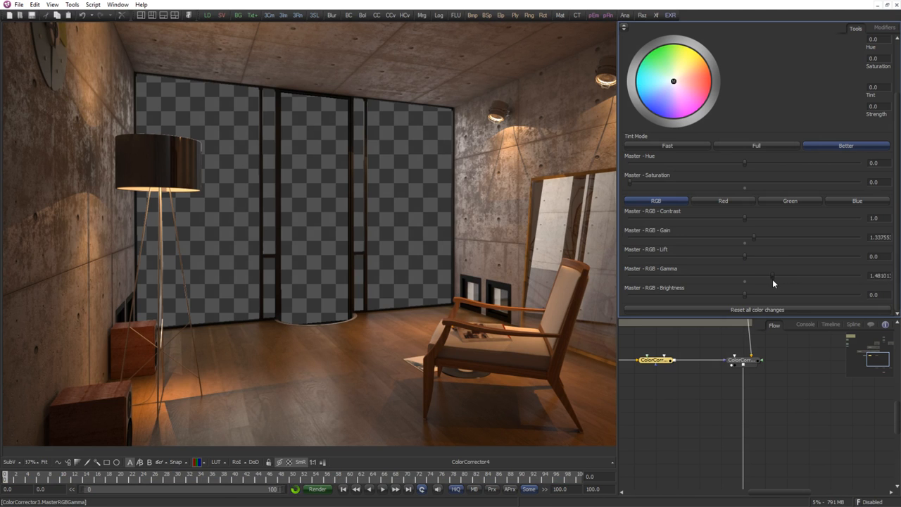
Show spec.png in the viewer and insert a Paint node between it and ColorCorrector3, spacing the nodes apart.
drag(680, 379, 778, 360)
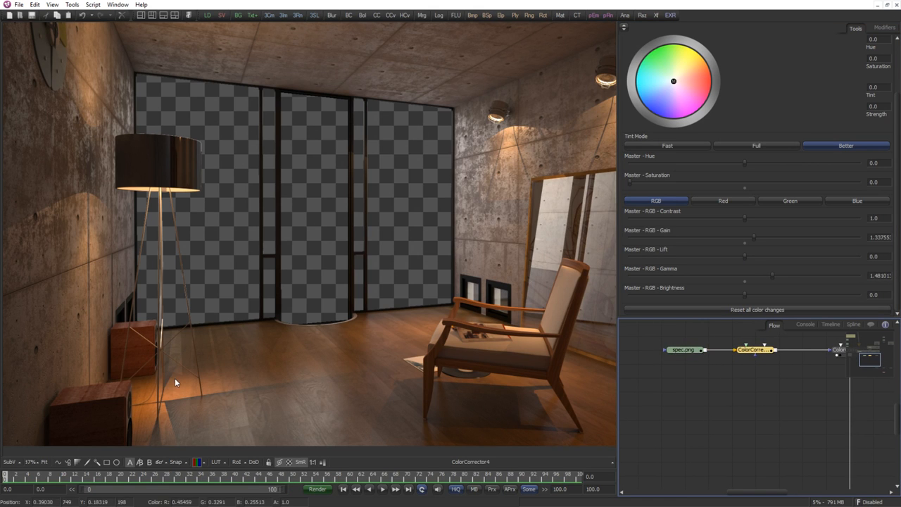
click(672, 355)
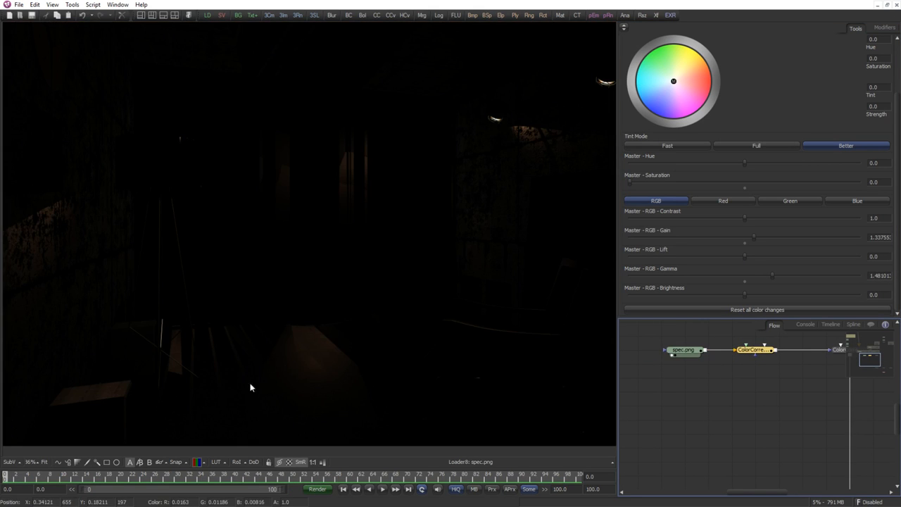
drag(257, 377, 228, 379)
scroll(229, 381, down, 1)
drag(715, 371, 667, 369)
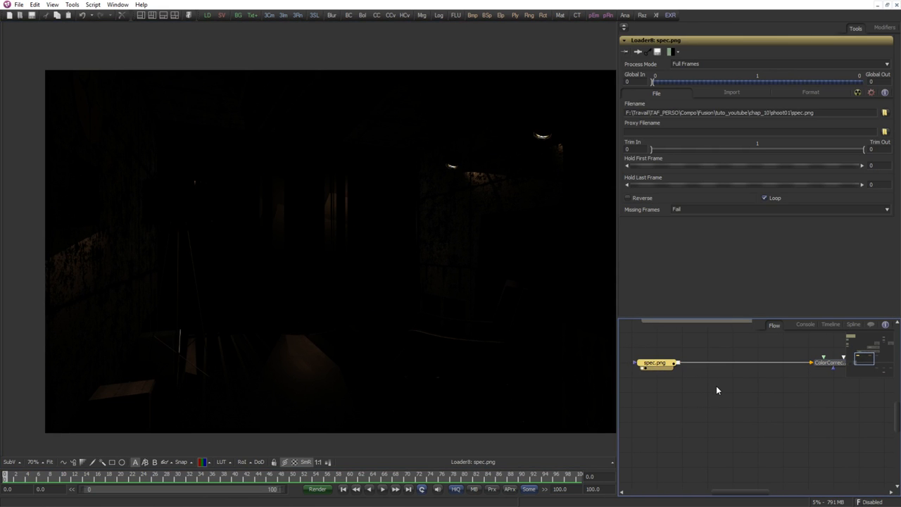
key(ctrl+space)
text(paint)
key(Return)
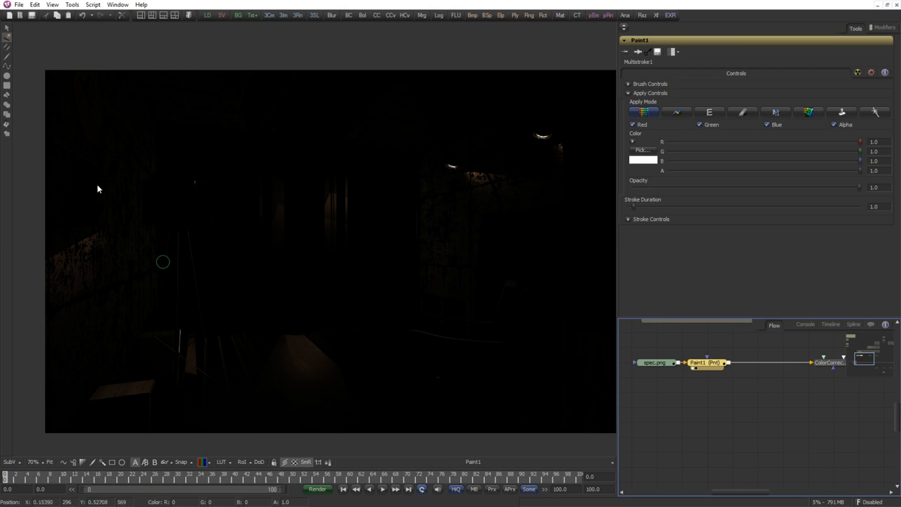
Paint a black stroke over part of the diagonal line beside the lamp stand, using a colour sampled from the image.
click(7, 59)
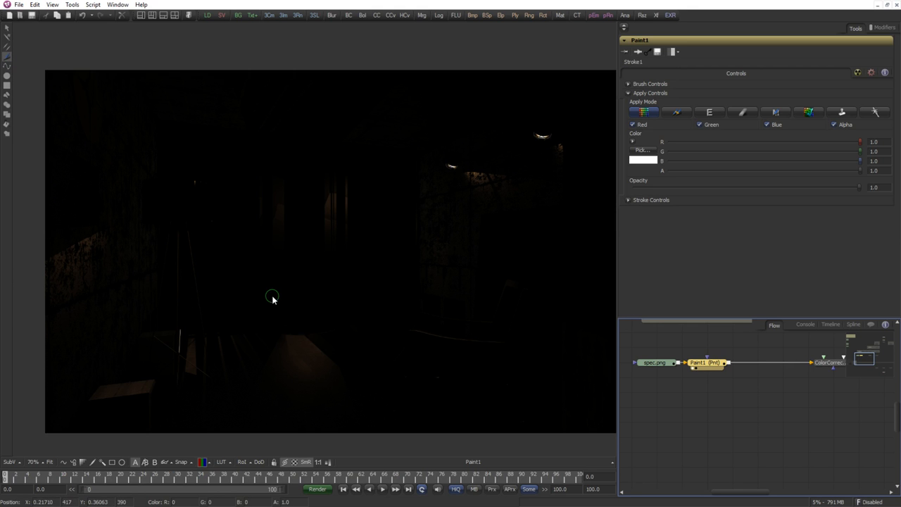
drag(212, 410, 154, 418)
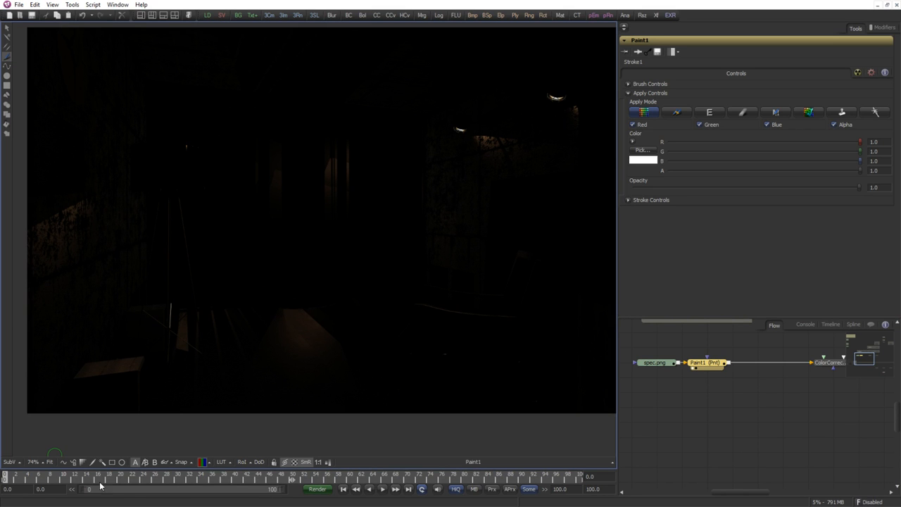
scroll(212, 331, up, 1)
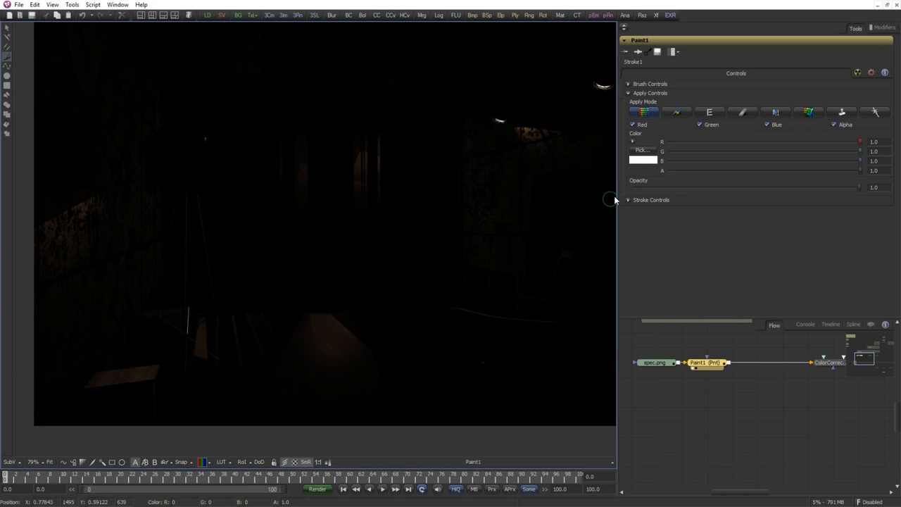
click(642, 155)
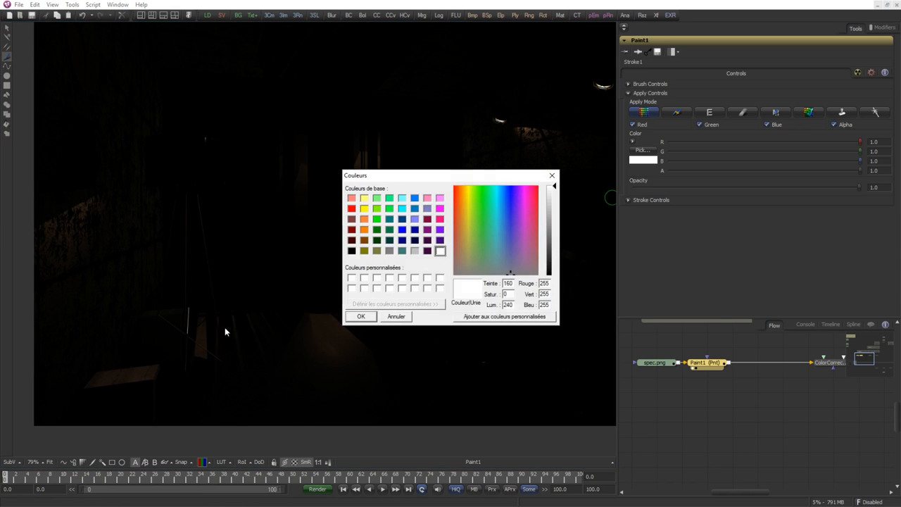
click(554, 177)
scroll(191, 346, up, 3)
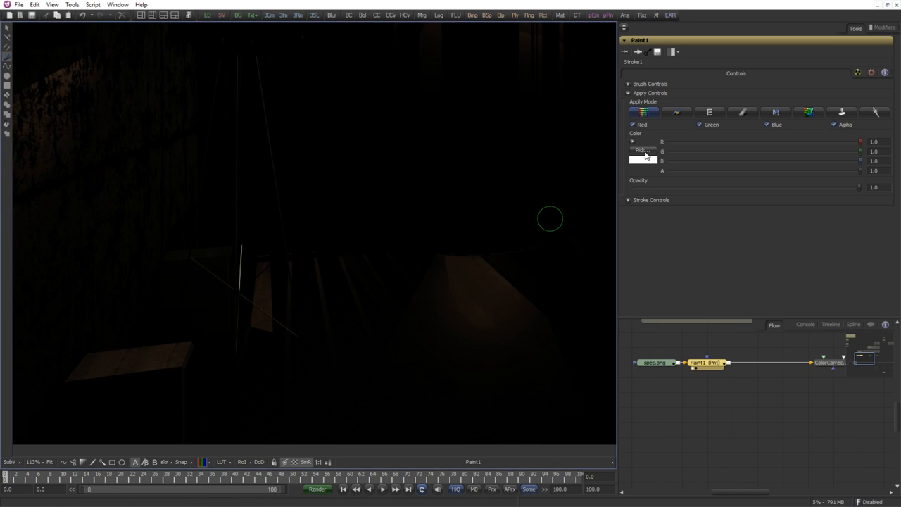
mouse_move(639, 151)
mouse_down()
mouse_move(306, 321)
mouse_move(271, 263)
mouse_move(285, 248)
mouse_move(278, 317)
mouse_move(254, 364)
mouse_move(264, 380)
mouse_move(292, 378)
mouse_move(282, 356)
mouse_move(291, 305)
mouse_move(293, 376)
mouse_move(277, 384)
mouse_move(259, 330)
mouse_up()
scroll(261, 311, up, 4)
scroll(273, 346, up, 1)
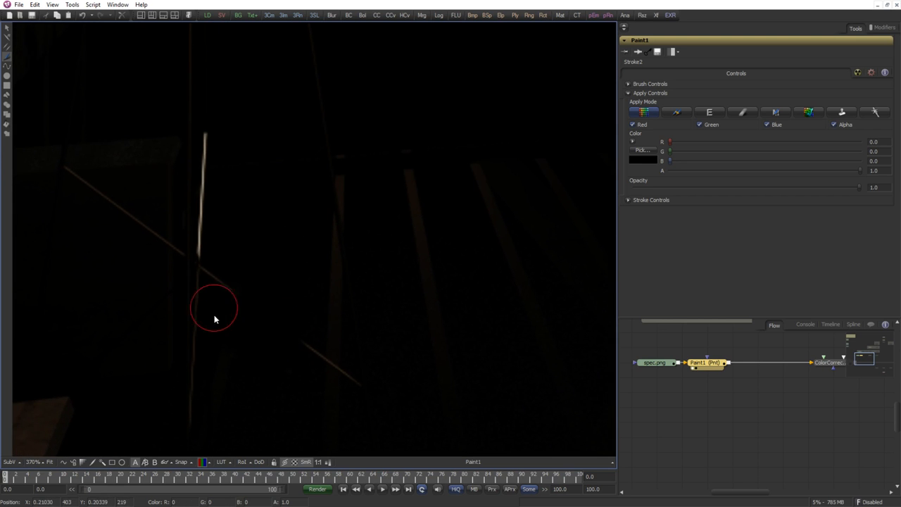
scroll(285, 332, up, 1)
Rebuild the missing part of the diagonal line with small Clone-mode strokes sourced from the line's remaining segment.
click(677, 113)
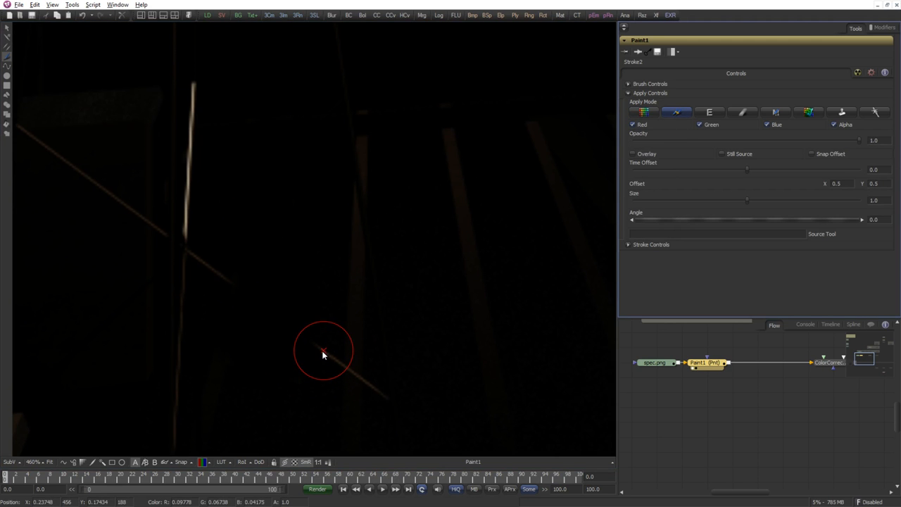
drag(323, 351, 298, 352)
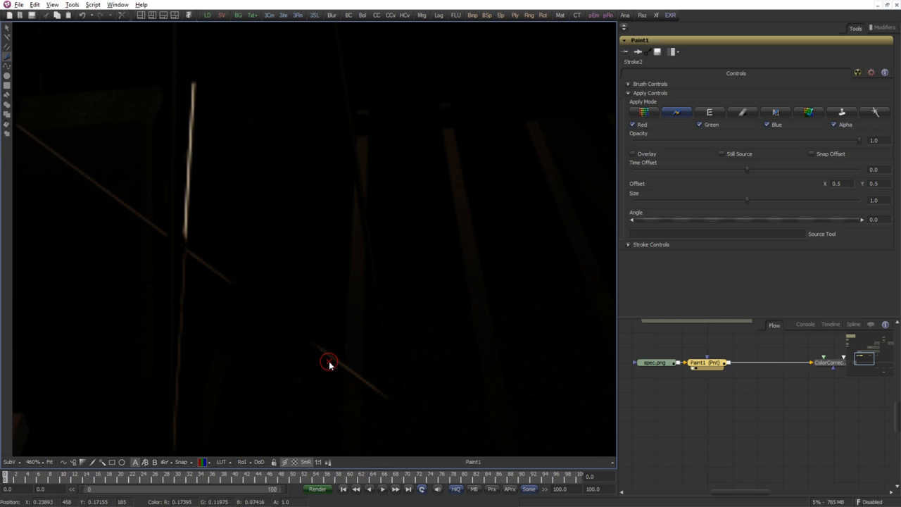
mouse_move(328, 360)
mouse_down()
mouse_move(275, 316)
mouse_move(301, 344)
mouse_up()
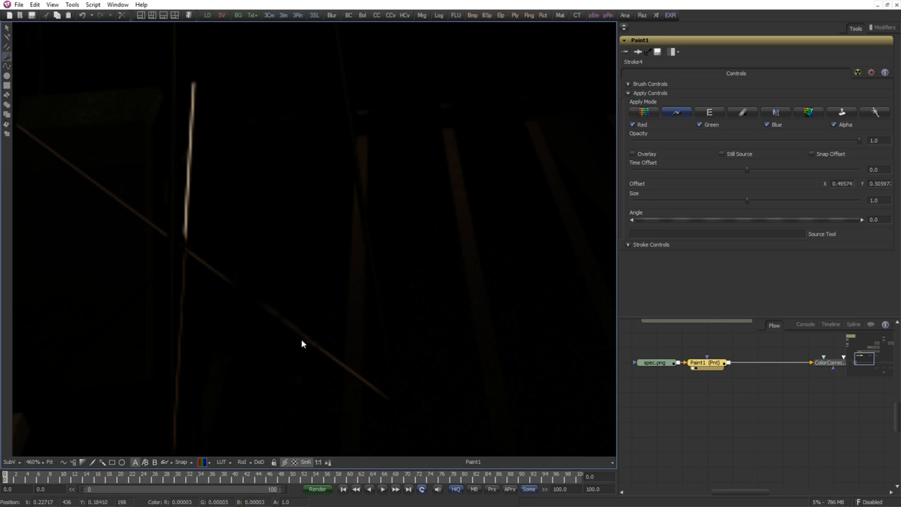
alt+click(334, 359)
mouse_move(262, 305)
mouse_down()
mouse_move(236, 288)
mouse_move(268, 316)
mouse_up()
Return the Paint strokes to Color apply mode and sample a near-black colour from the spec pass.
scroll(348, 355, down, 4)
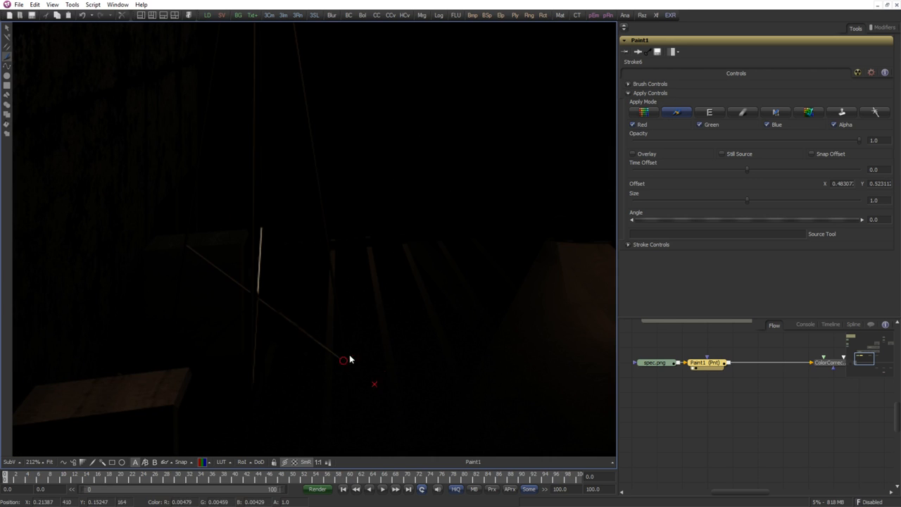
scroll(451, 324, down, 2)
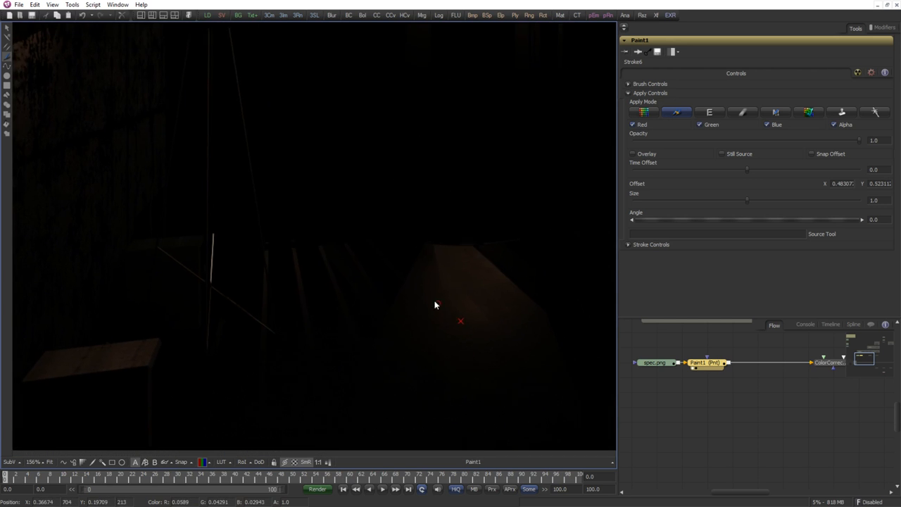
scroll(206, 252, up, 2)
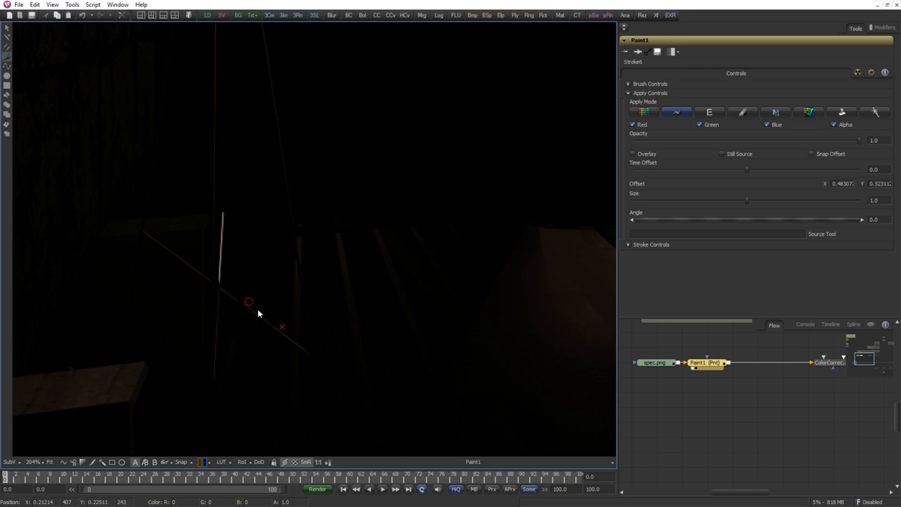
drag(200, 238, 218, 283)
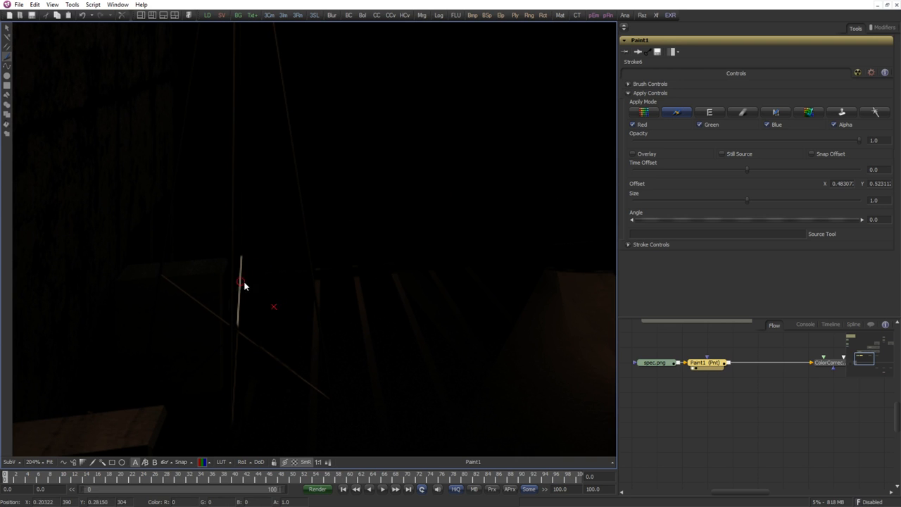
click(644, 111)
scroll(386, 329, up, 1)
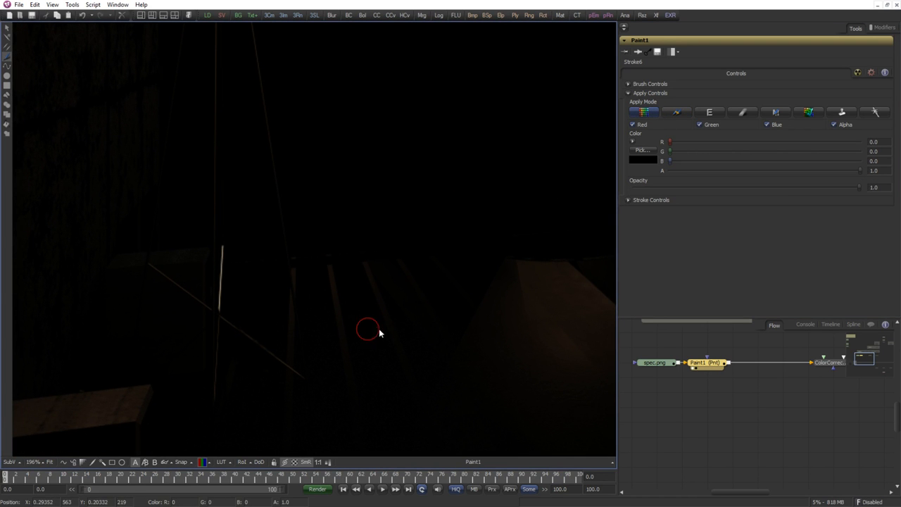
scroll(366, 329, down, 1)
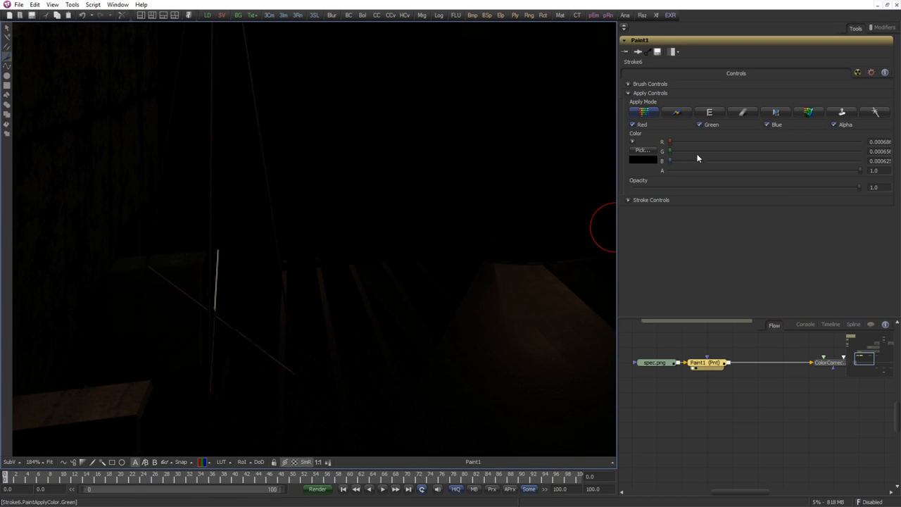
Set the paint stroke opacity to 0.5 and paint over the light streaks on the floor beside the lamp tripod.
drag(880, 188, 856, 192)
text(0.5)
key(Return)
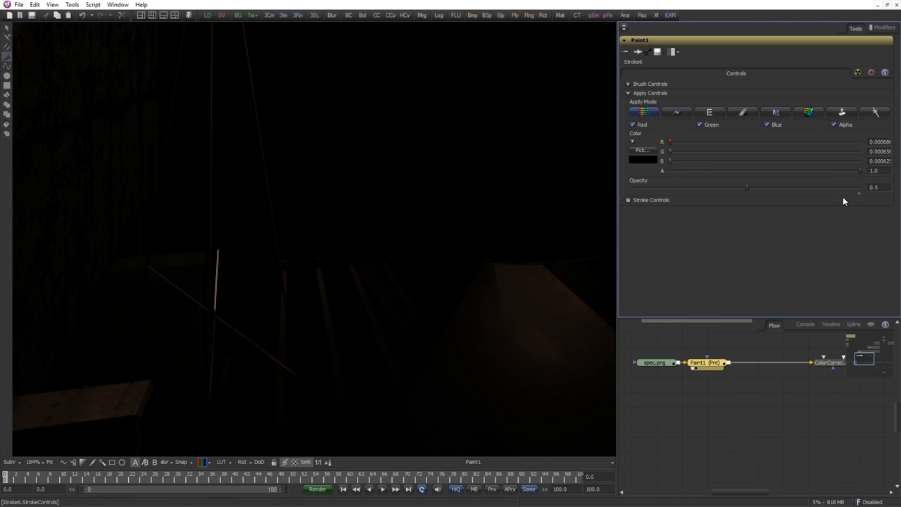
mouse_move(318, 275)
mouse_down()
mouse_move(334, 352)
mouse_move(312, 310)
mouse_move(293, 359)
mouse_up()
click(288, 284)
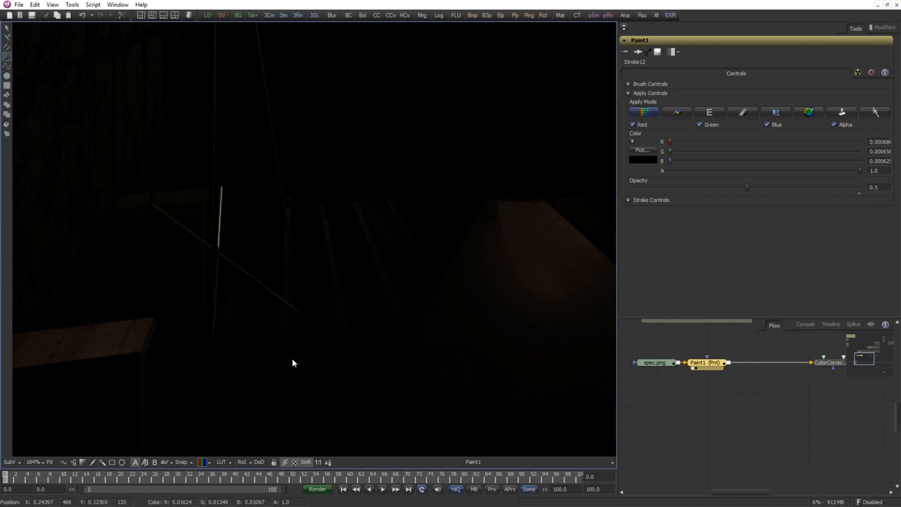
click(358, 209)
mouse_move(358, 211)
mouse_down()
mouse_move(372, 272)
mouse_move(395, 303)
mouse_up()
drag(371, 242, 398, 299)
mouse_move(327, 214)
mouse_down()
mouse_move(347, 329)
mouse_move(332, 230)
mouse_move(341, 279)
mouse_up()
drag(402, 225, 431, 270)
drag(396, 215, 427, 259)
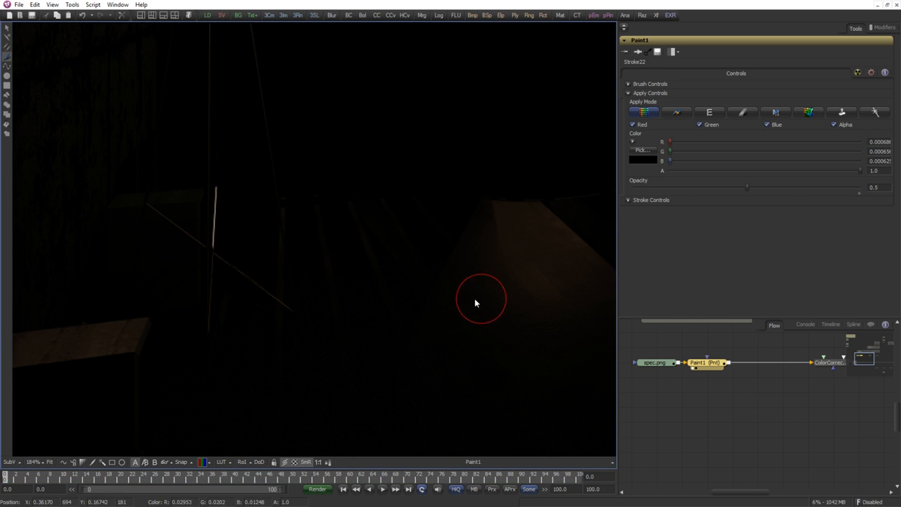
Paint dark strokes over the lit top of the box in the lower-left part of the specular image.
scroll(477, 301, down, 3)
drag(450, 326, 376, 315)
scroll(176, 317, up, 1)
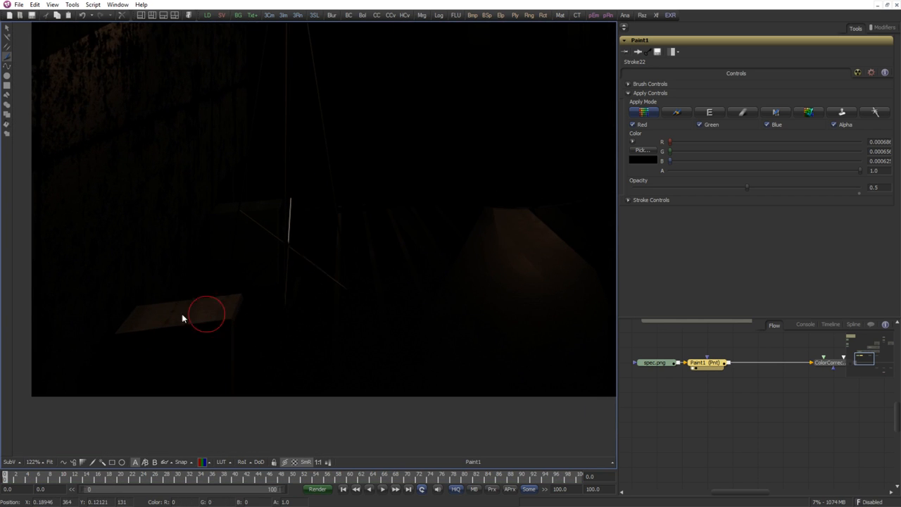
mouse_move(141, 323)
mouse_down()
mouse_move(239, 305)
mouse_move(149, 326)
mouse_move(132, 316)
mouse_move(218, 303)
mouse_up()
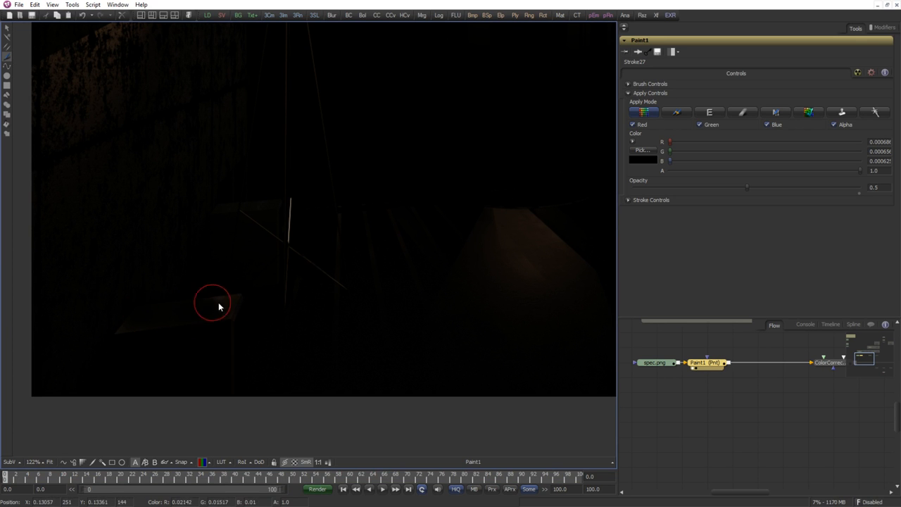
Paint out the bright triangular reflection in the middle of the floor on the specular pass.
drag(508, 261, 454, 276)
scroll(453, 280, down, 2)
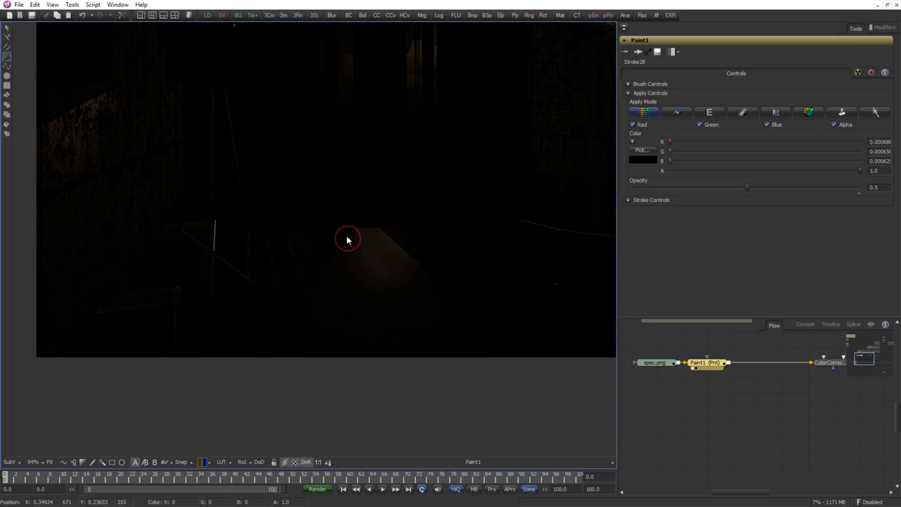
mouse_move(335, 276)
mouse_down()
mouse_move(429, 274)
mouse_move(435, 296)
mouse_up()
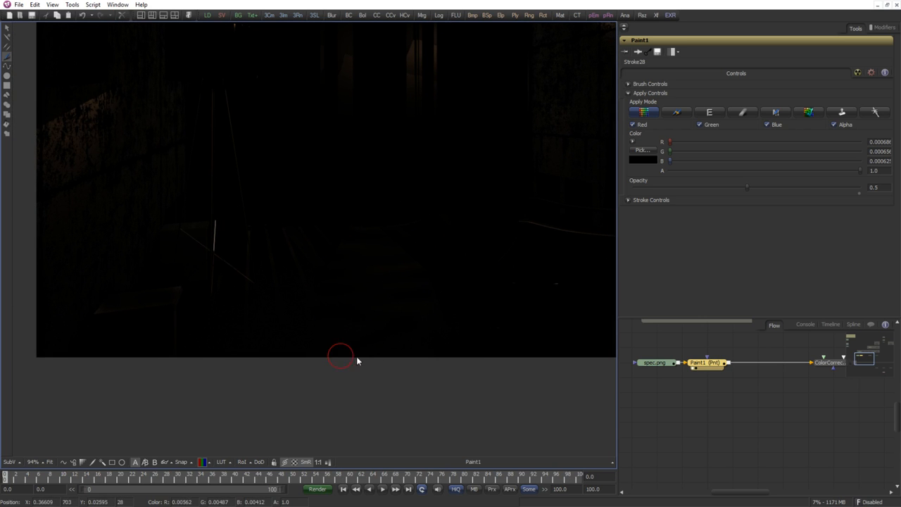
drag(395, 275, 393, 290)
scroll(393, 289, up, 3)
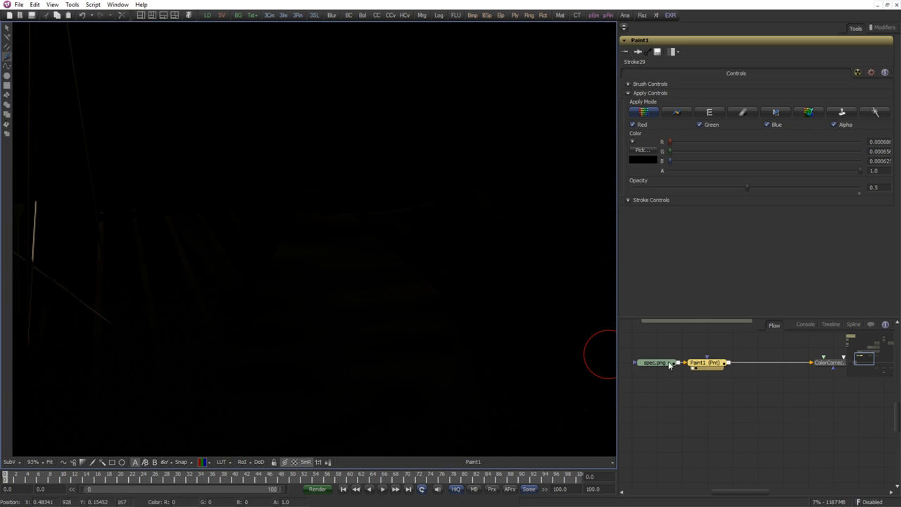
Darken the remaining faint streaks on the floor and check the rest of the painted specular pass.
scroll(671, 381, down, 2)
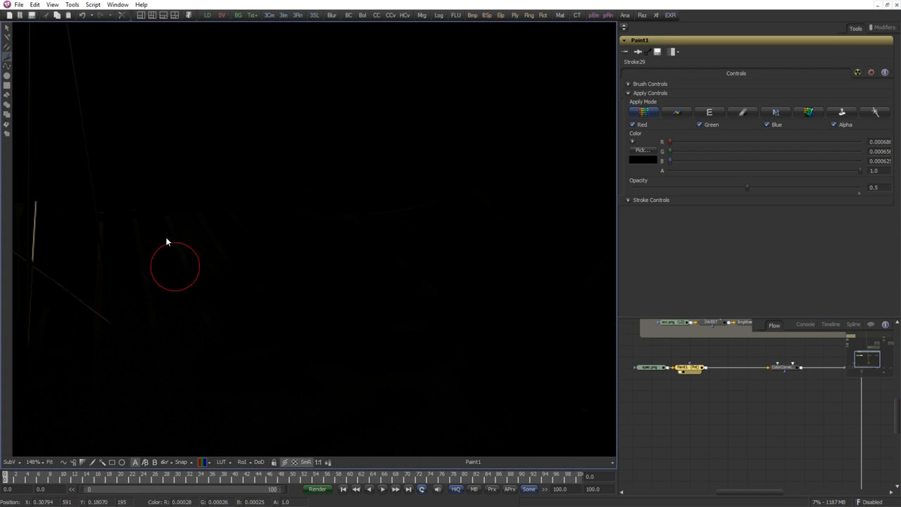
drag(187, 245, 249, 340)
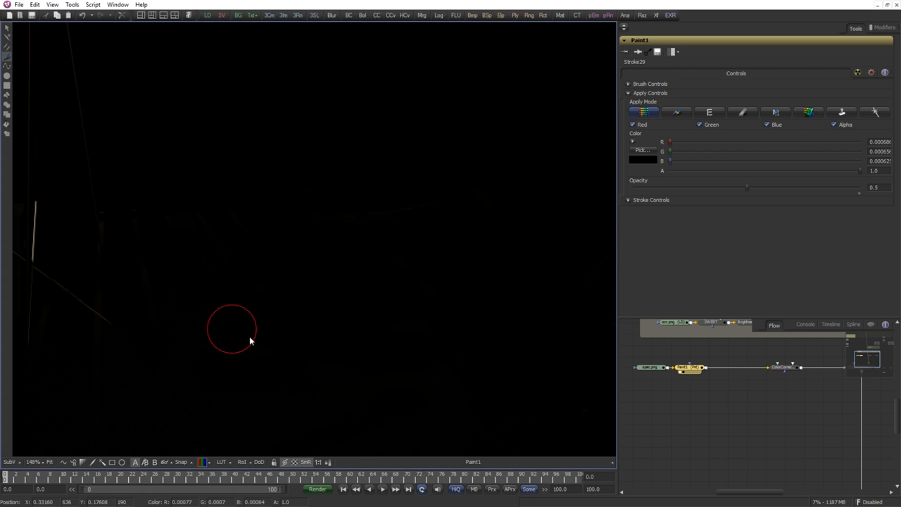
key(ctrl+f)
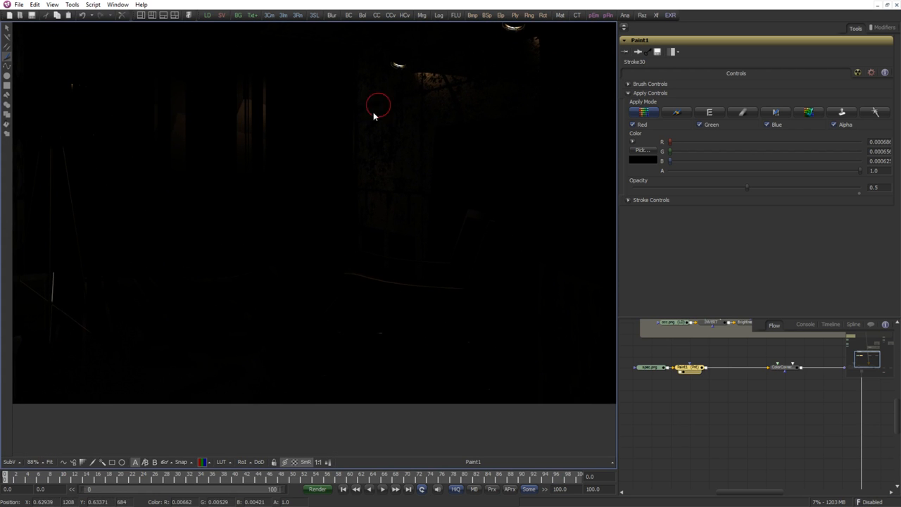
drag(383, 123, 493, 223)
scroll(479, 220, up, 4)
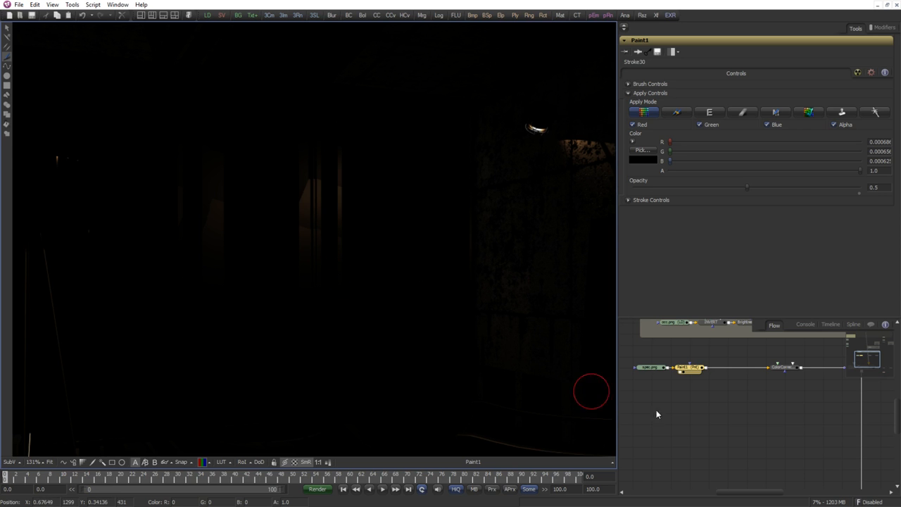
drag(442, 380, 399, 374)
scroll(352, 379, down, 3)
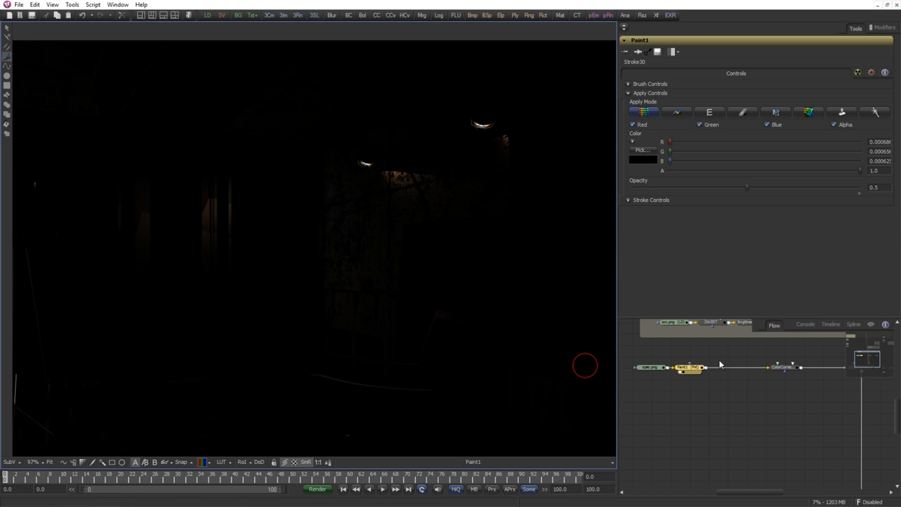
Show the ColorCorrector3 mask in the viewer to check the floor, and display the ColorCorrector4 result.
drag(782, 367, 310, 340)
scroll(310, 340, down, 4)
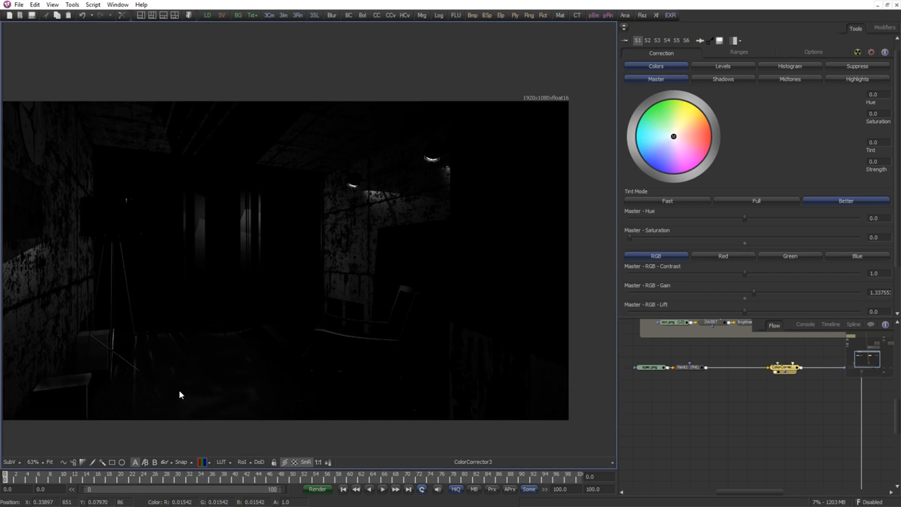
drag(239, 396, 322, 388)
scroll(323, 409, up, 4)
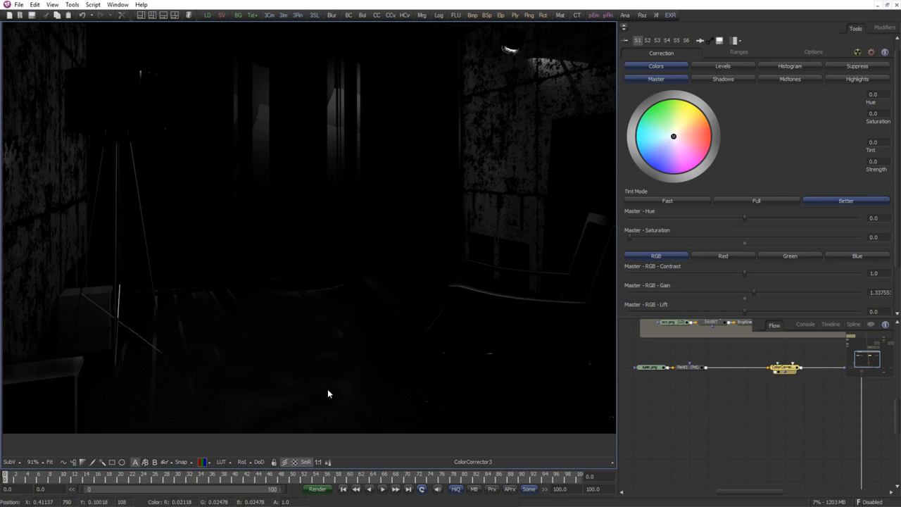
drag(794, 381, 676, 393)
drag(741, 381, 371, 410)
scroll(300, 336, down, 3)
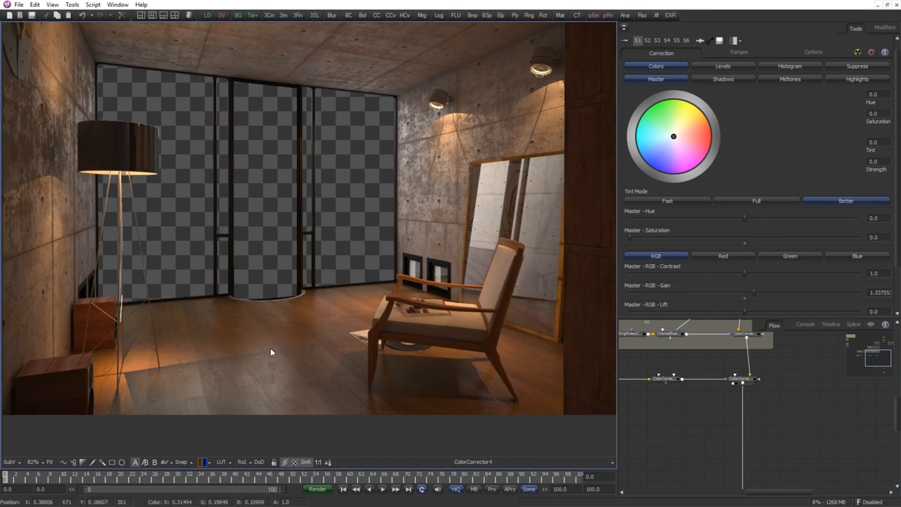
Adjust the master RGB gain of ColorCorrector4 to about 1.61.
click(750, 380)
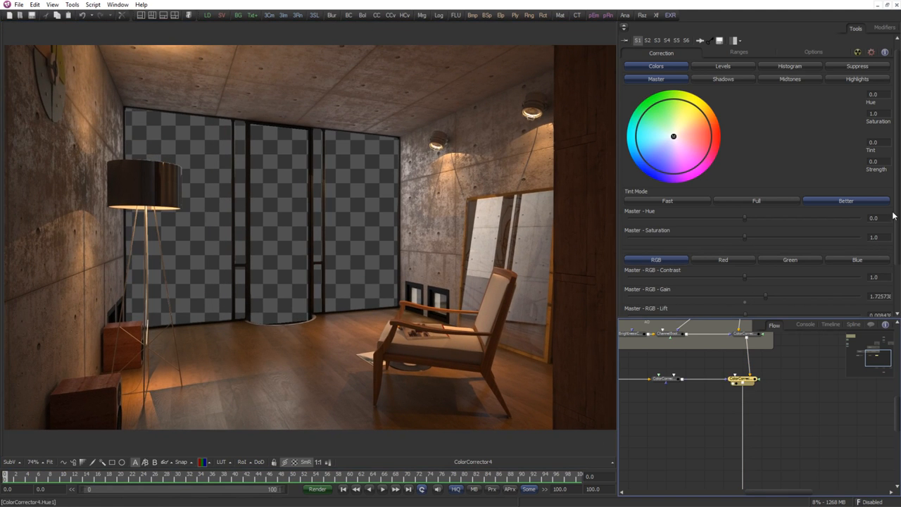
scroll(760, 258, down, 2)
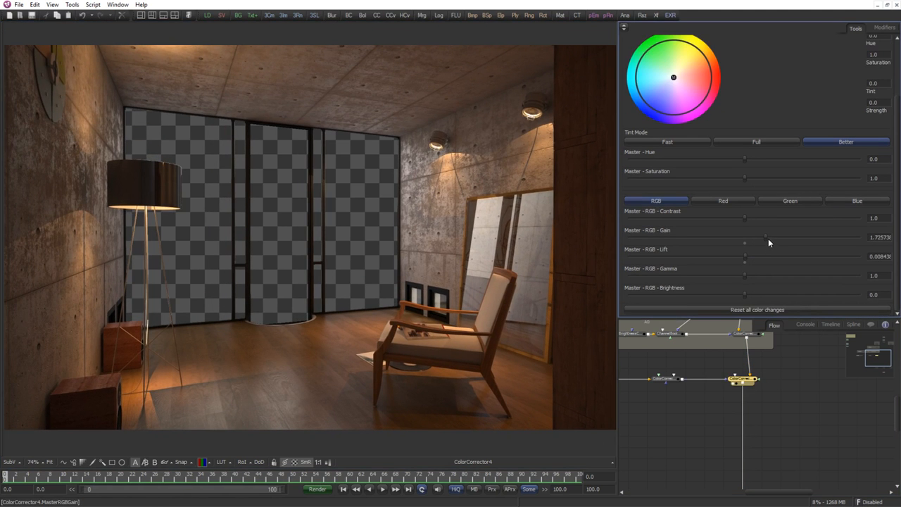
drag(765, 239, 836, 246)
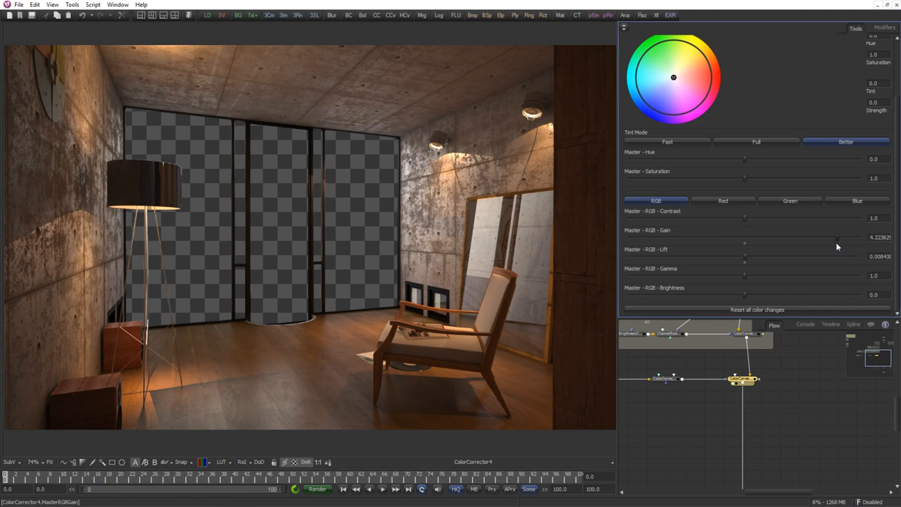
drag(779, 246, 761, 249)
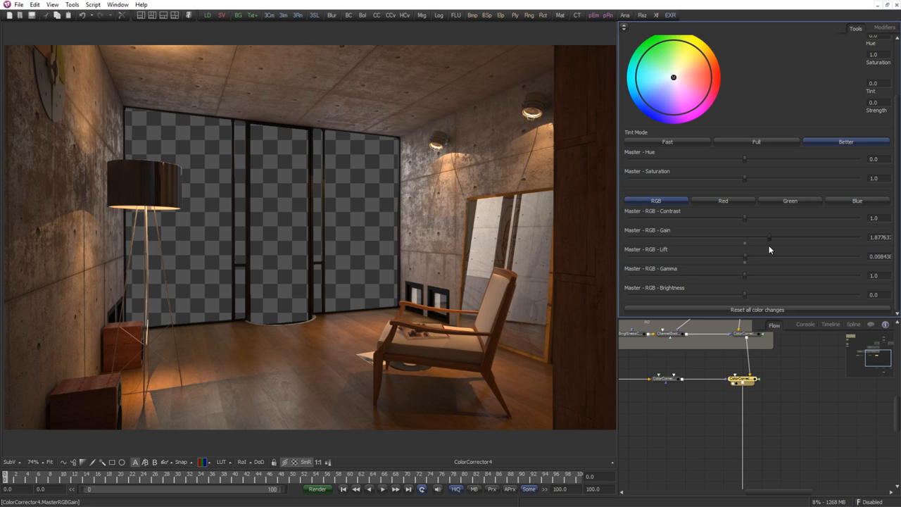
mouse_move(769, 245)
mouse_down()
mouse_move(748, 245)
mouse_move(761, 245)
mouse_up()
Tint the ColorCorrector4 master colours slightly towards warm orange, with tint about 0.15 and strength about 0.033.
drag(685, 403, 730, 385)
click(695, 366)
click(740, 364)
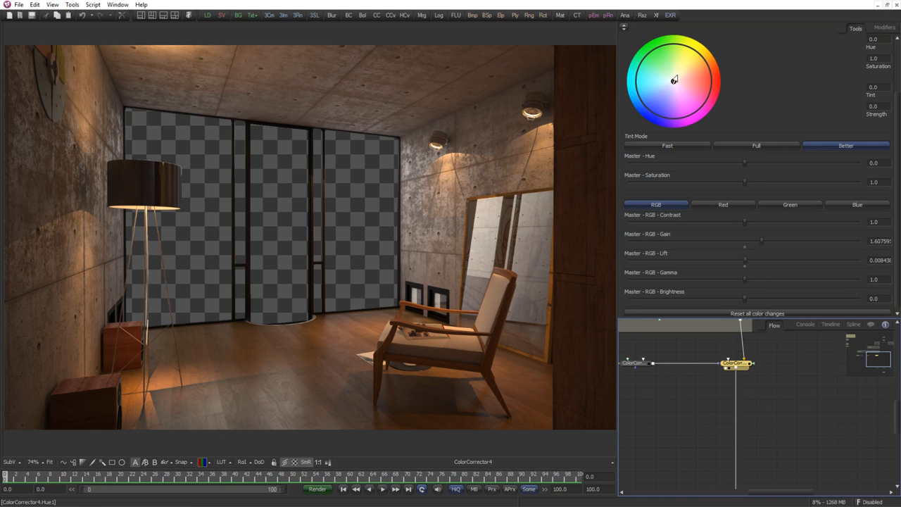
mouse_move(674, 80)
mouse_down()
mouse_move(698, 65)
mouse_move(678, 78)
mouse_up()
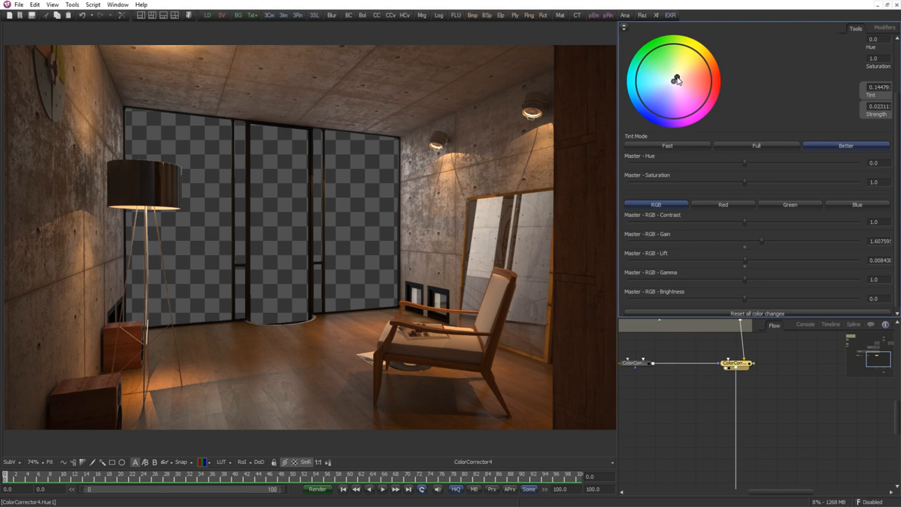
drag(678, 79, 679, 77)
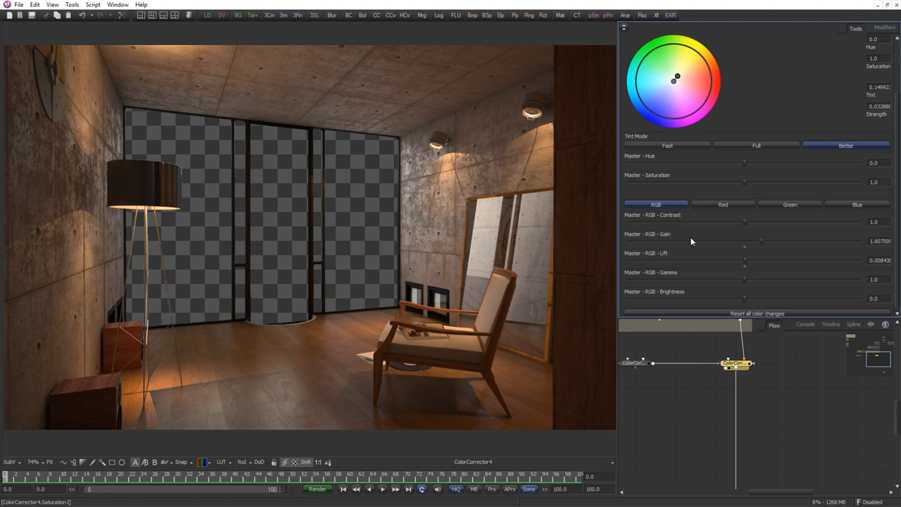
click(675, 417)
drag(450, 363, 414, 324)
key(ctrl+f)
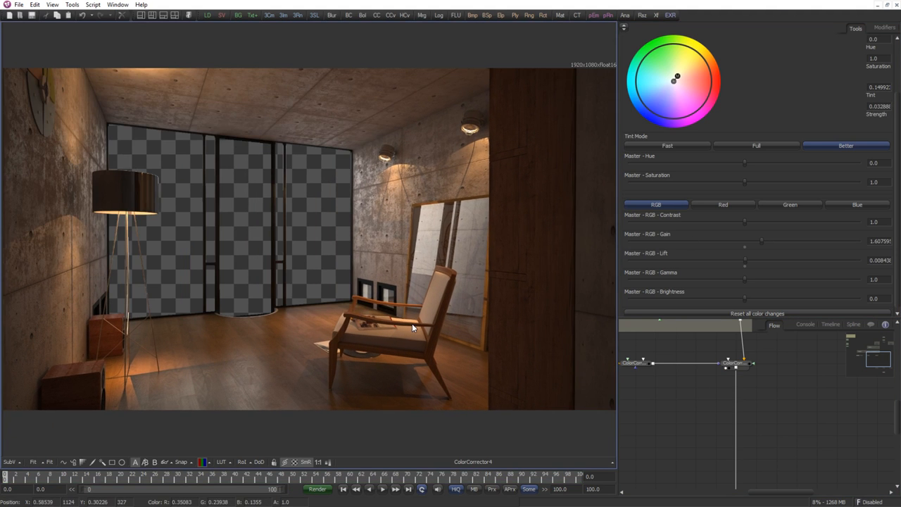
Compare the AlphaDivide1 output with the ColorCorrector4 result in the viewer.
drag(754, 383, 676, 410)
drag(779, 345, 757, 330)
click(693, 373)
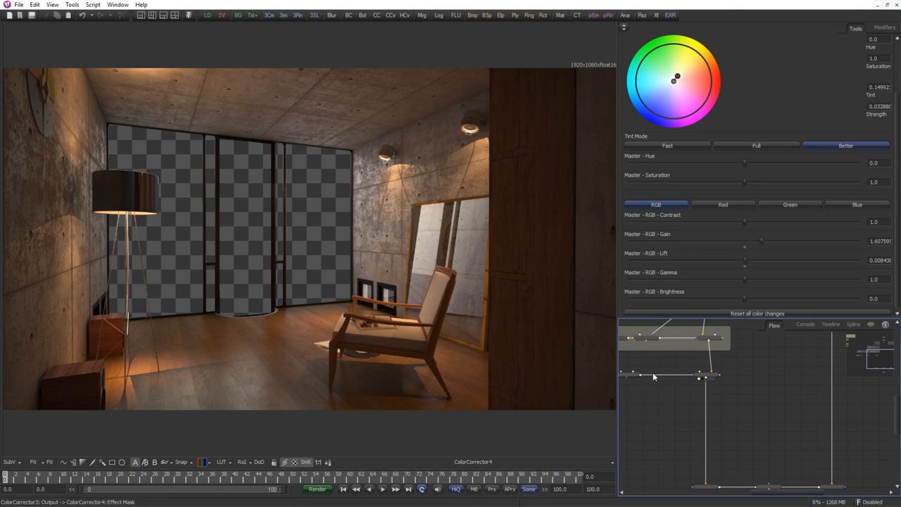
scroll(712, 407, up, 3)
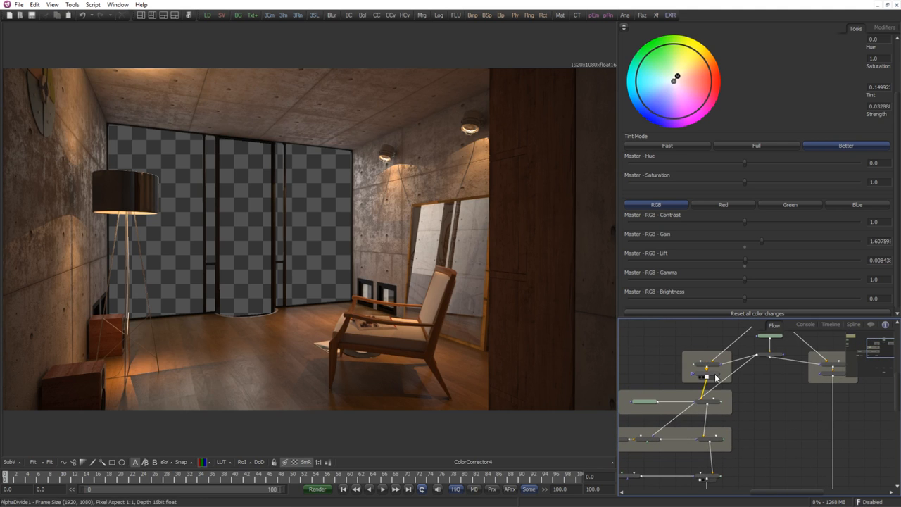
drag(712, 373, 431, 356)
drag(765, 429, 759, 329)
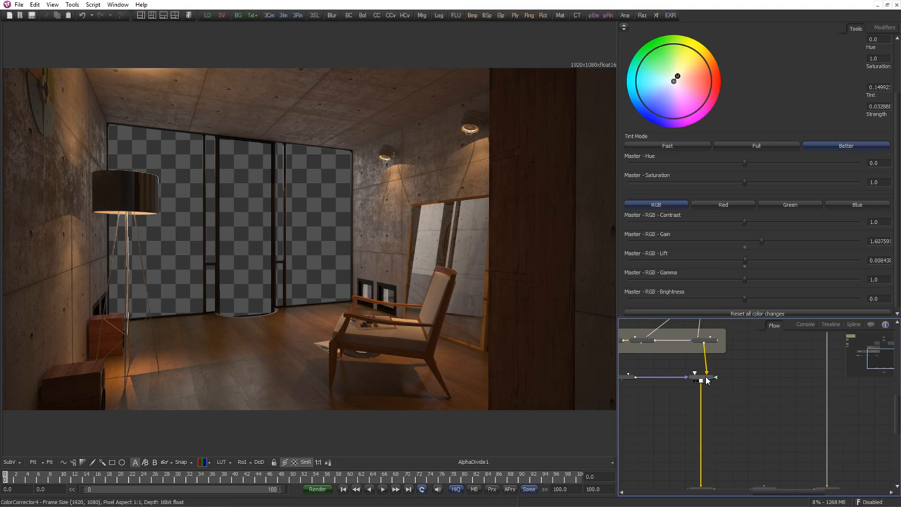
drag(702, 376, 436, 372)
drag(715, 355, 704, 446)
drag(555, 353, 493, 356)
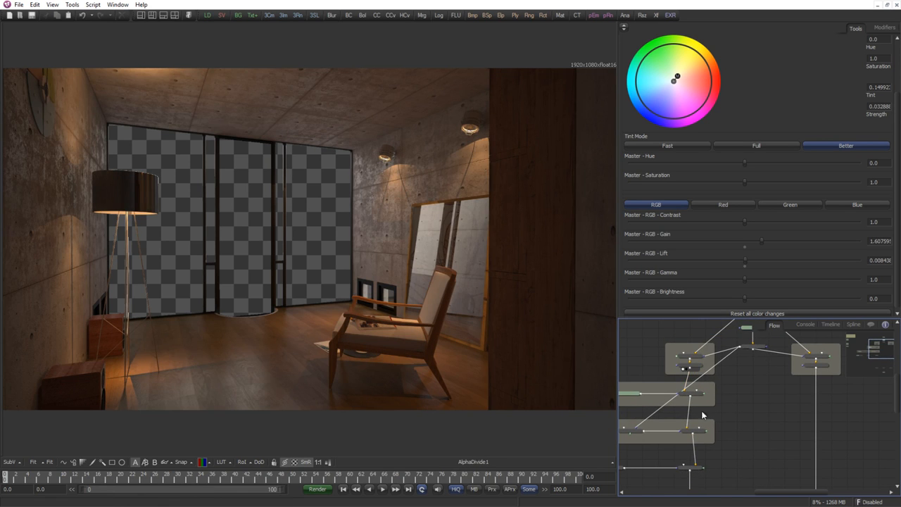
drag(707, 449, 394, 366)
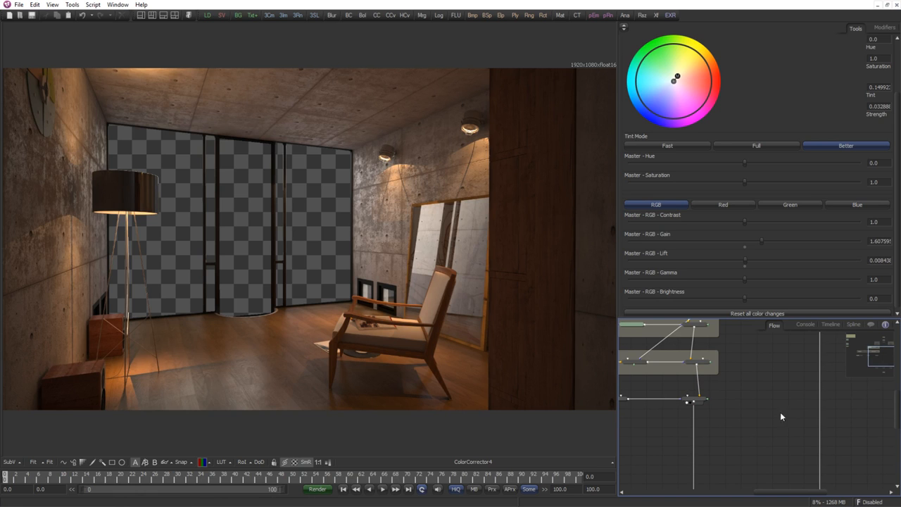
Examine the two wall lamps up close and display the wire_color.png pass for that area in the viewer.
scroll(705, 431, down, 1)
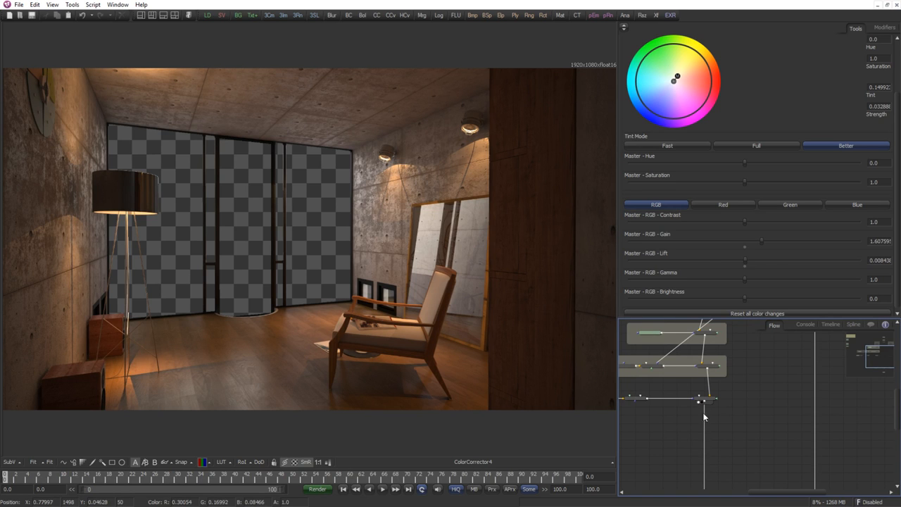
scroll(704, 418, down, 2)
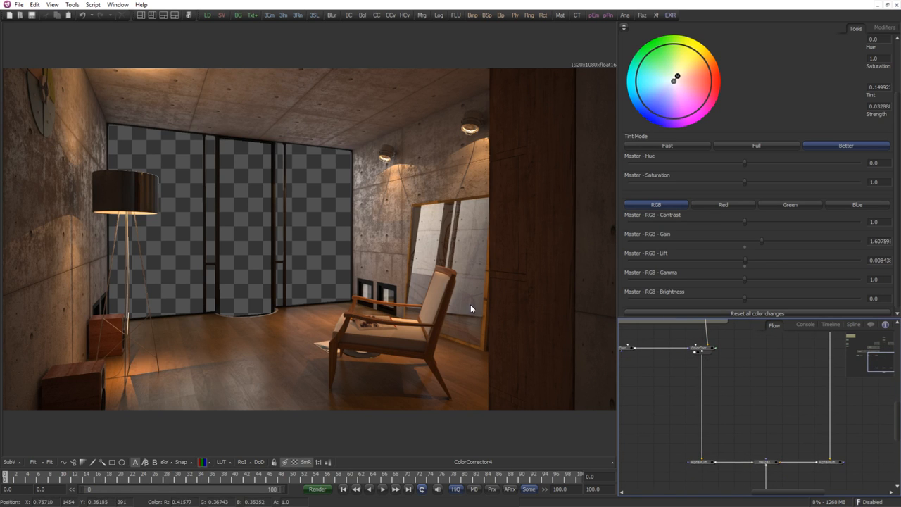
scroll(433, 169, up, 2)
scroll(465, 168, up, 4)
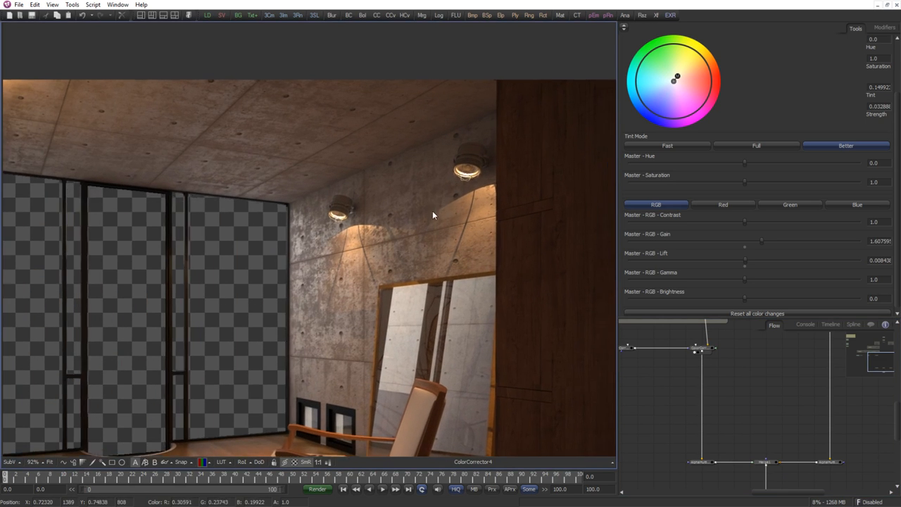
drag(730, 370, 800, 391)
scroll(800, 390, down, 2)
drag(664, 378, 763, 390)
scroll(780, 359, down, 1)
drag(810, 355, 721, 397)
scroll(721, 397, up, 1)
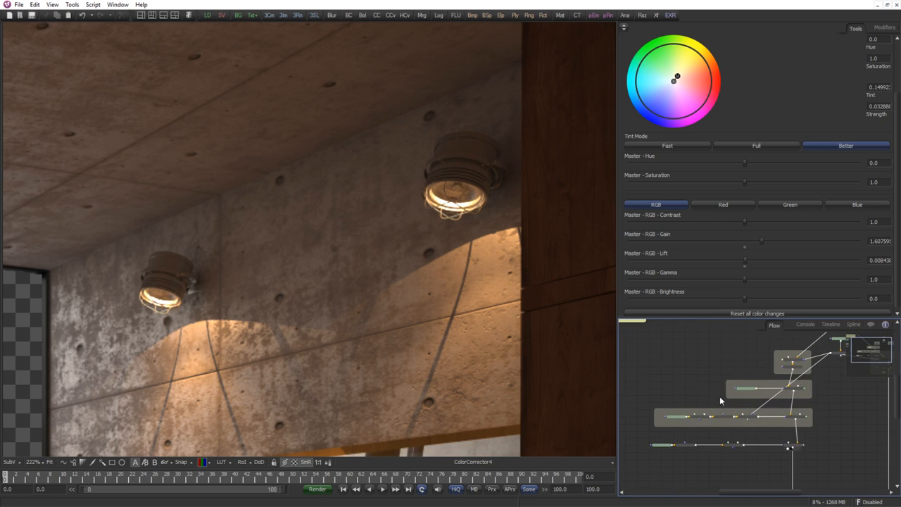
drag(796, 351, 734, 395)
scroll(734, 396, up, 1)
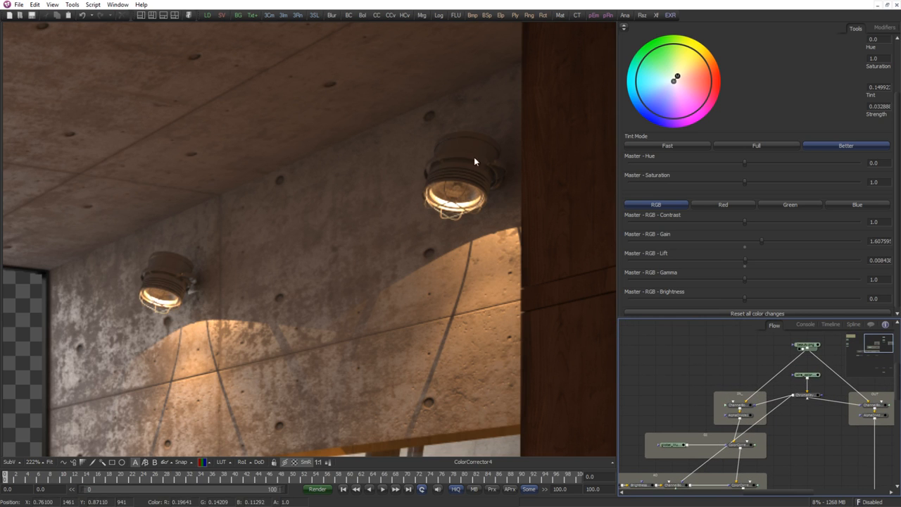
drag(809, 382, 458, 233)
scroll(721, 384, up, 1)
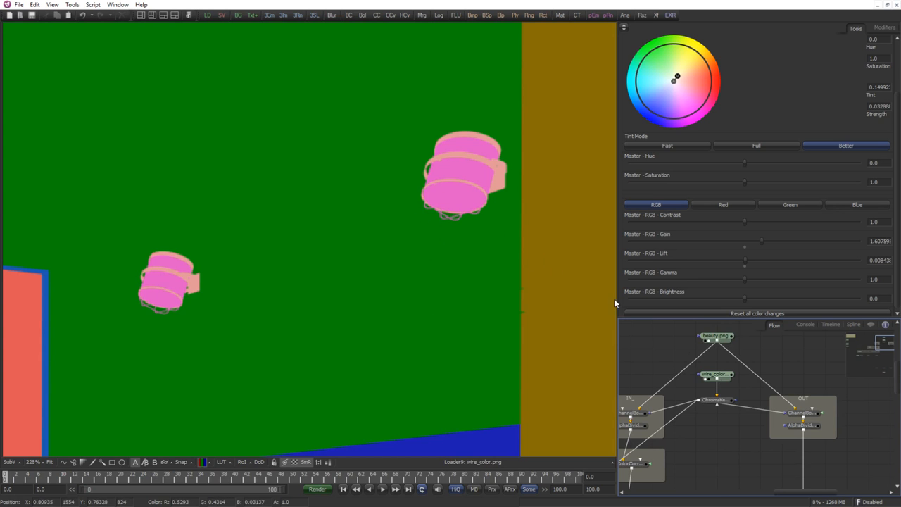
Display the ColorCorrector4 result in the viewer for the area around the two wall lamps.
scroll(730, 396, up, 4)
scroll(730, 397, down, 3)
drag(717, 354, 428, 327)
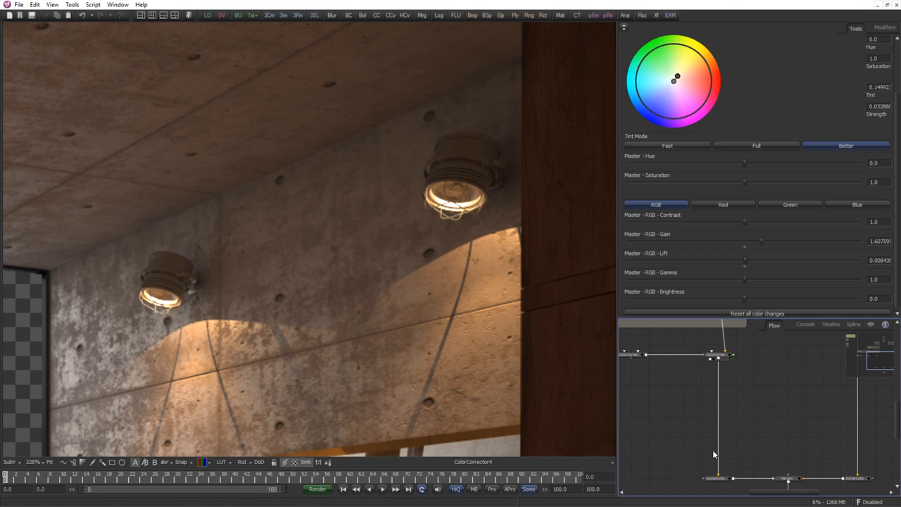
scroll(713, 454, up, 3)
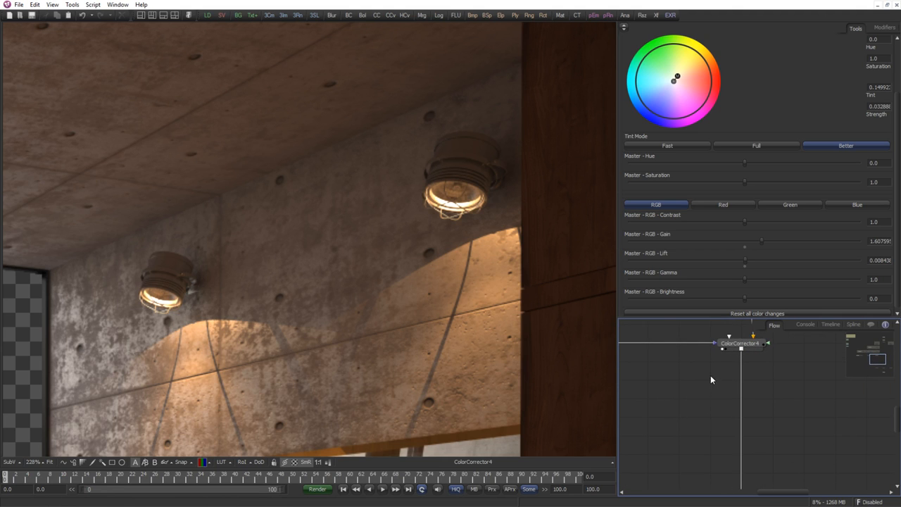
scroll(708, 391, down, 1)
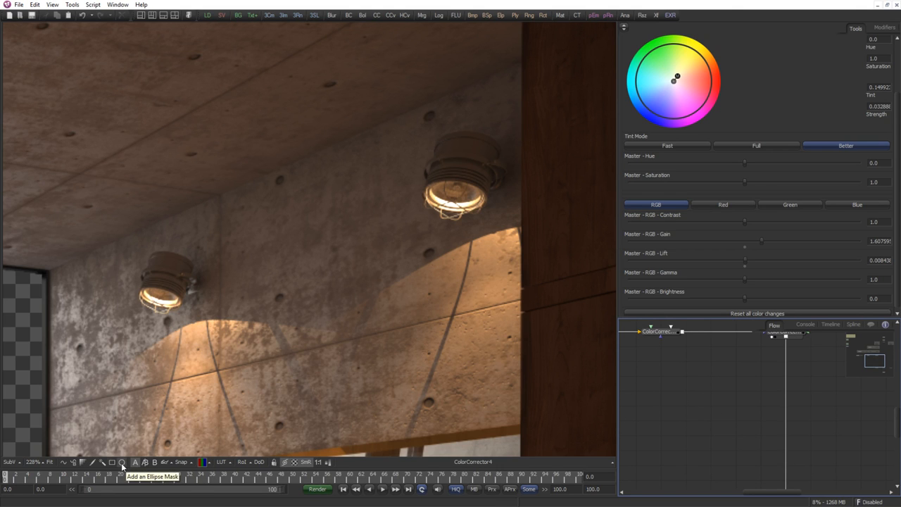
Add a polygon mask and draw a closed three-point shape over the glass opening of the right wall lamp.
click(64, 462)
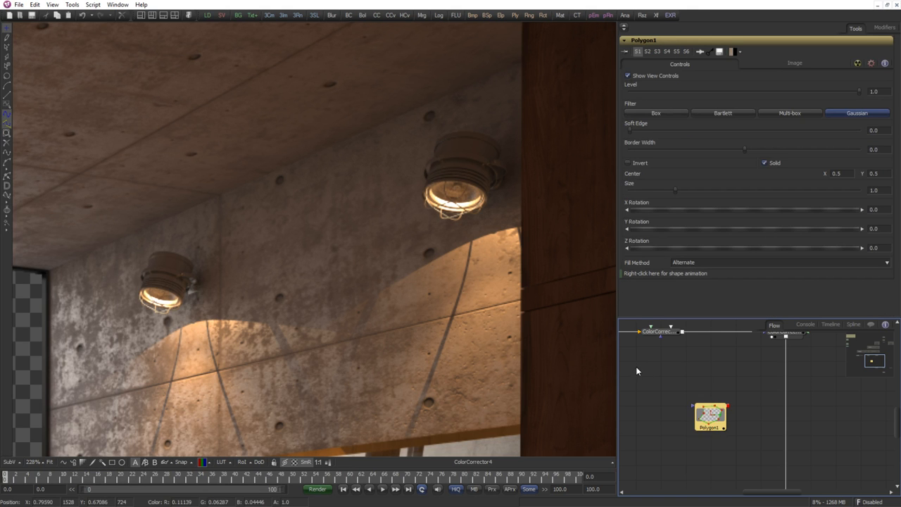
scroll(419, 215, up, 5)
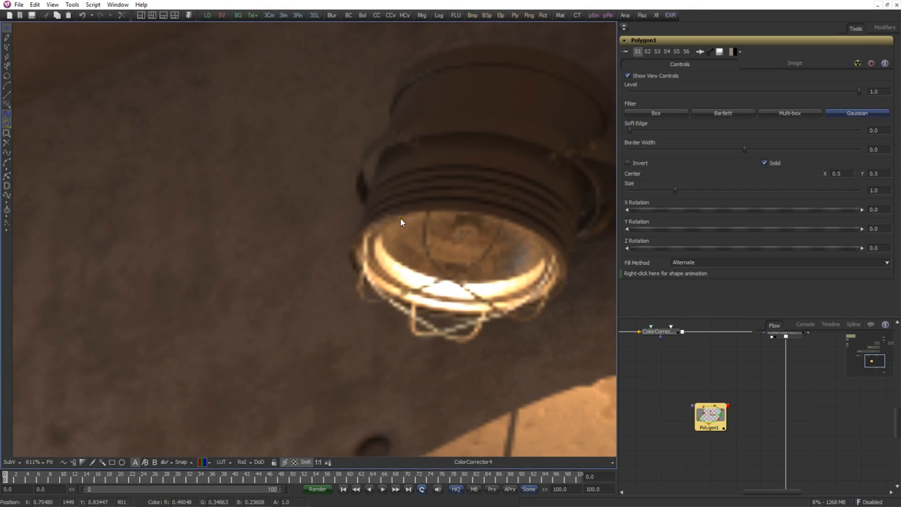
click(400, 219)
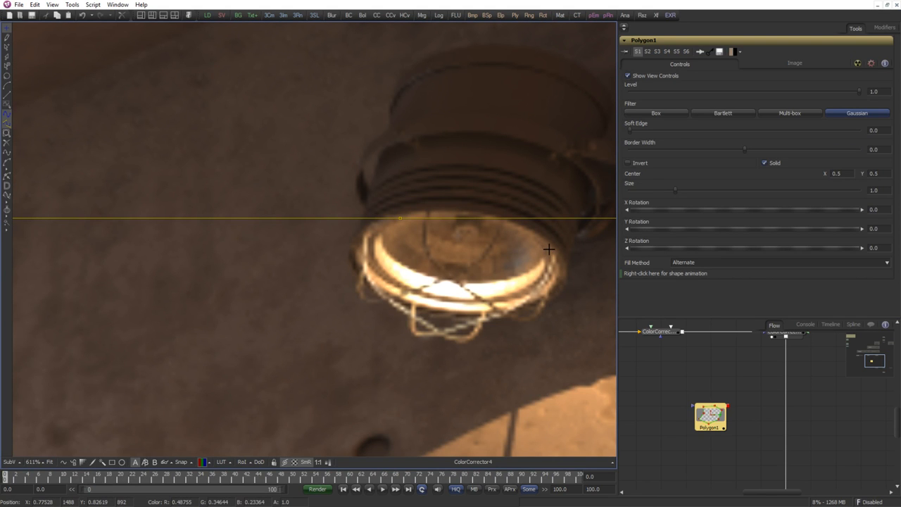
click(550, 249)
click(450, 283)
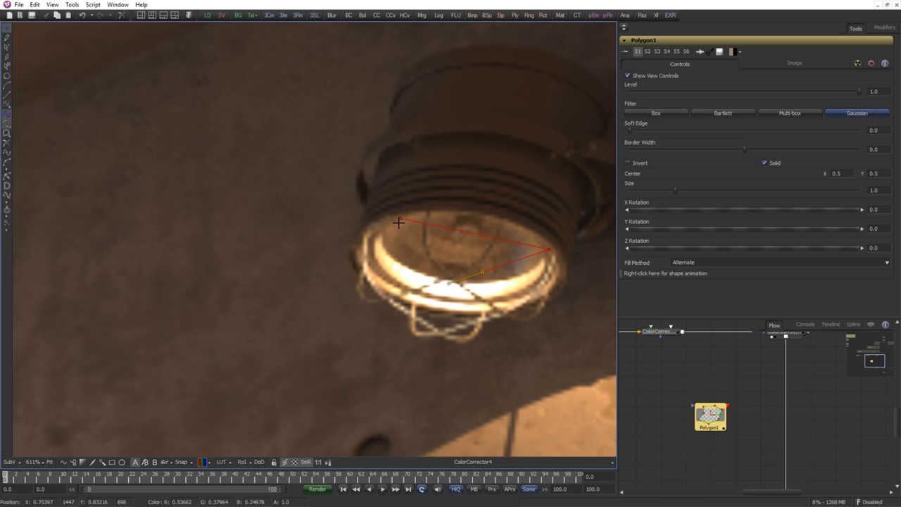
click(400, 218)
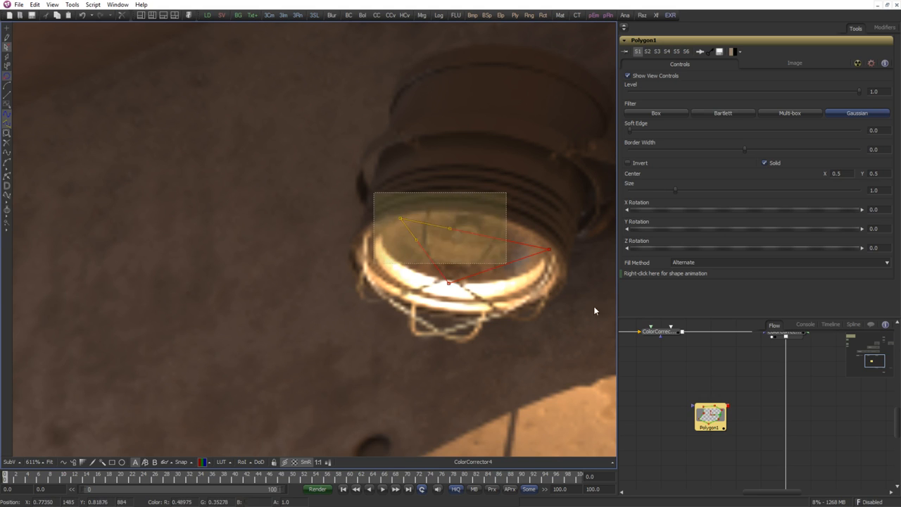
Smooth the polygon's points and adjust their handles so the curve follows the elliptical rim of the right lamp's opening.
key(shift+s)
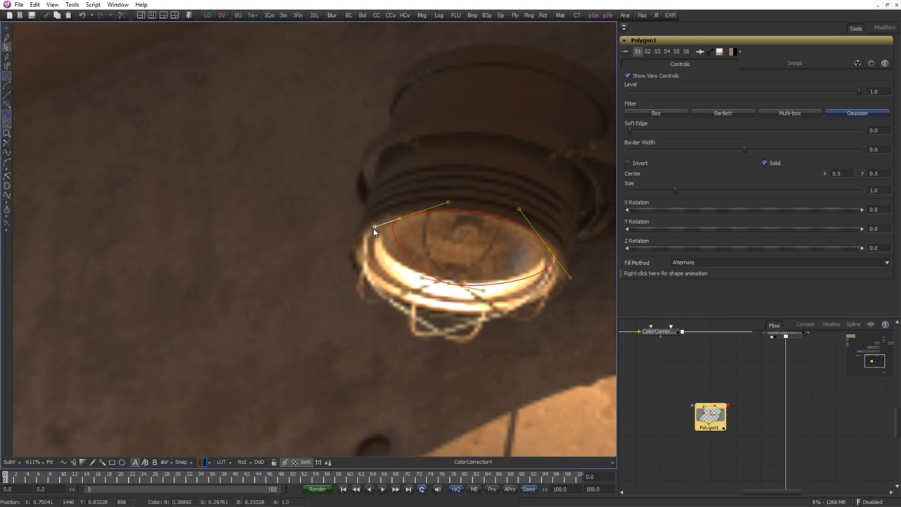
drag(374, 227, 350, 246)
drag(449, 202, 450, 206)
drag(519, 209, 515, 207)
drag(573, 275, 544, 275)
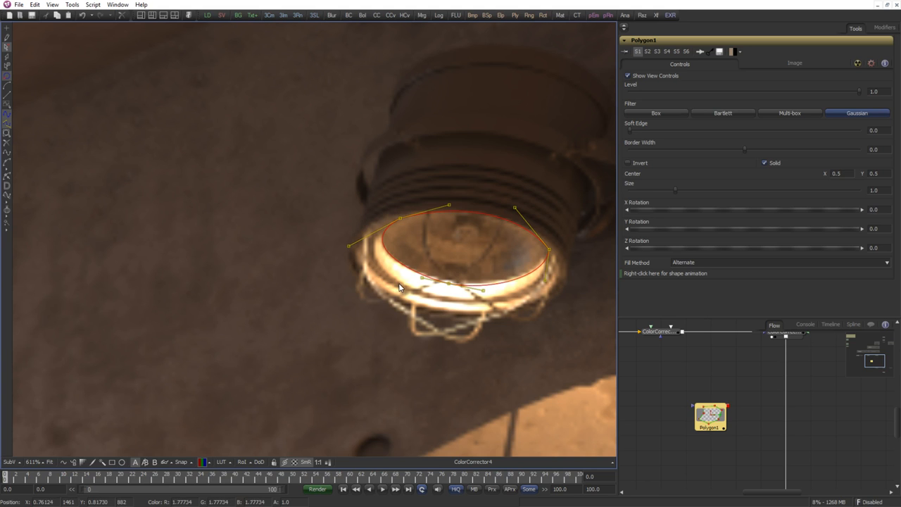
drag(448, 287, 443, 286)
click(458, 307)
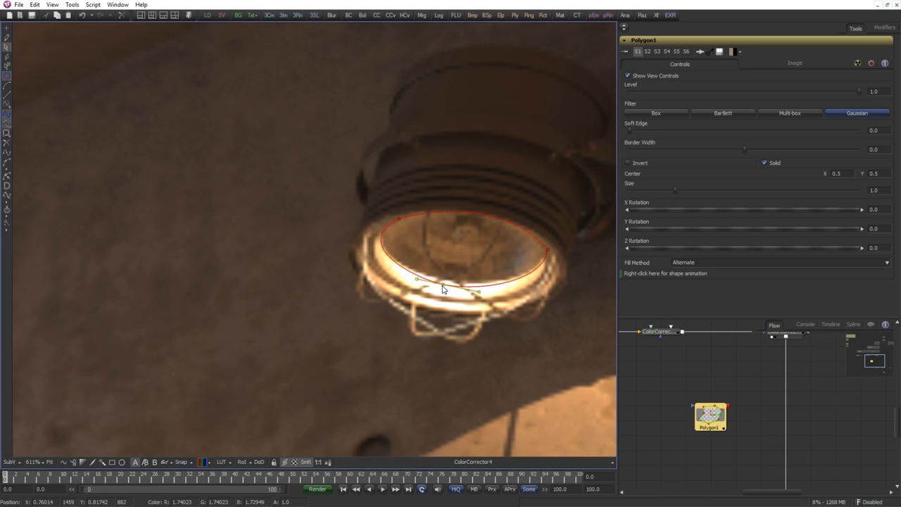
Add a Background tool and sample its colour from the lamp's warm glow, about R 1.42, G 1.15, B 0.76.
click(673, 416)
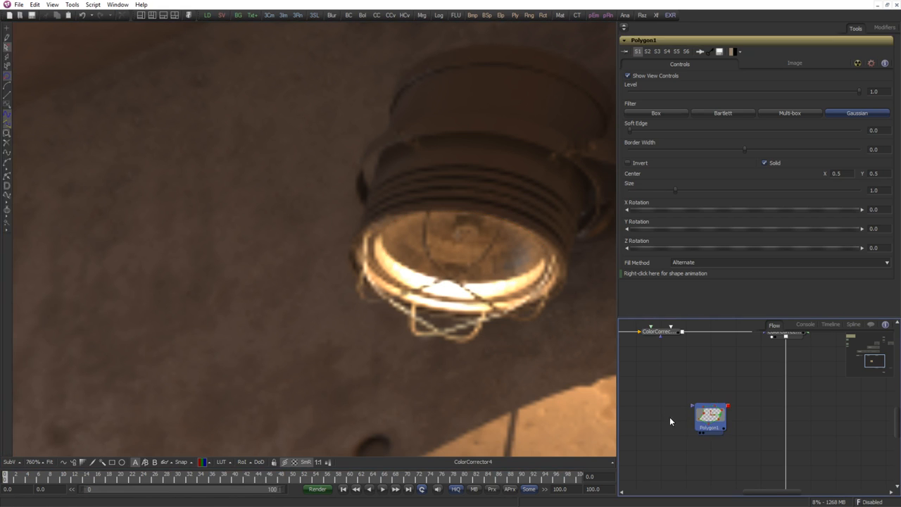
key(ctrl+space)
text(bg)
key(Down)
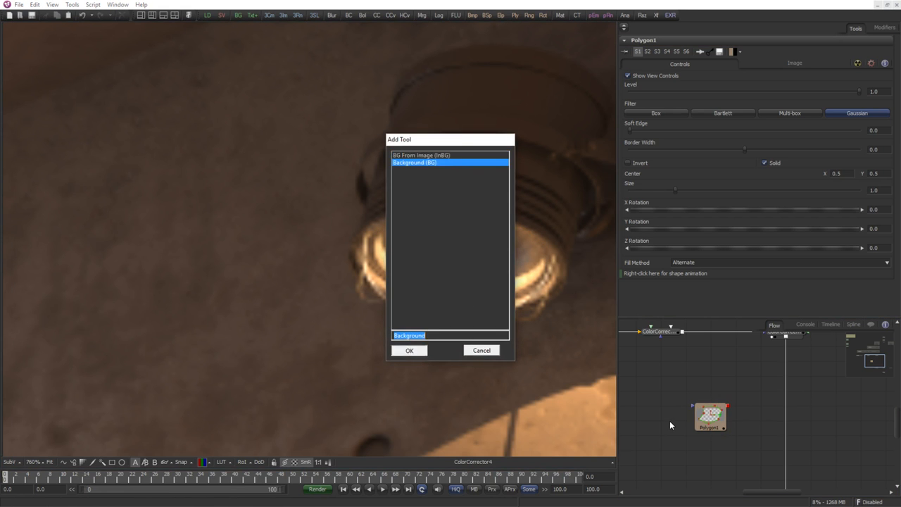
key(Return)
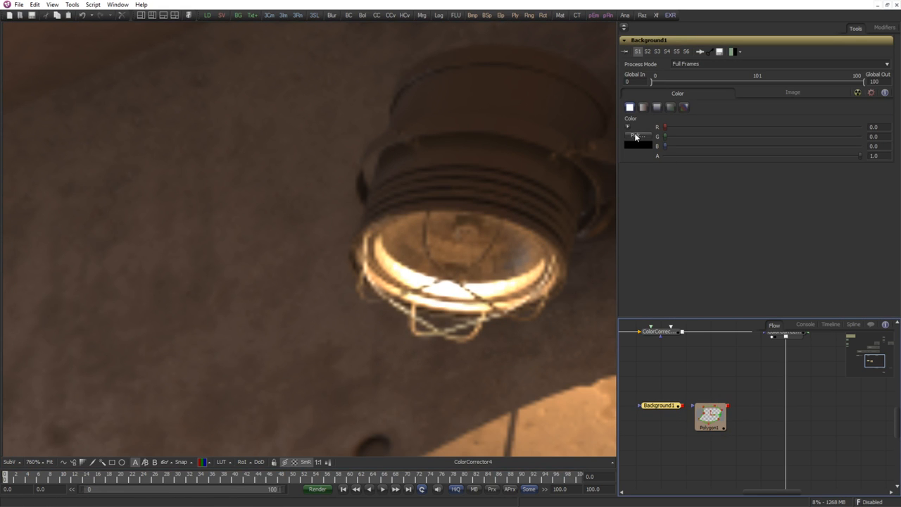
drag(636, 137, 392, 265)
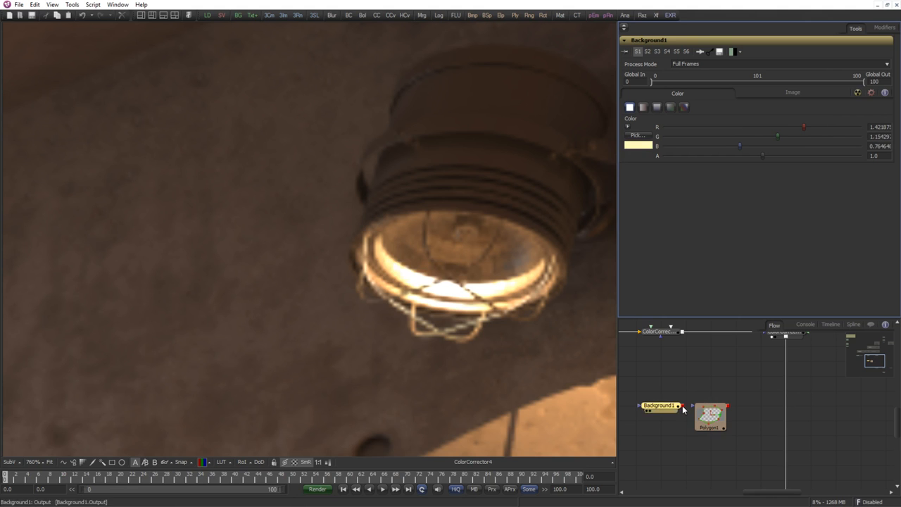
Rearrange the Polygon1 and Background1 nodes and connect Polygon1 as the mask of Background1.
drag(682, 406, 717, 381)
click(717, 381)
scroll(706, 391, down, 1)
drag(714, 417, 649, 390)
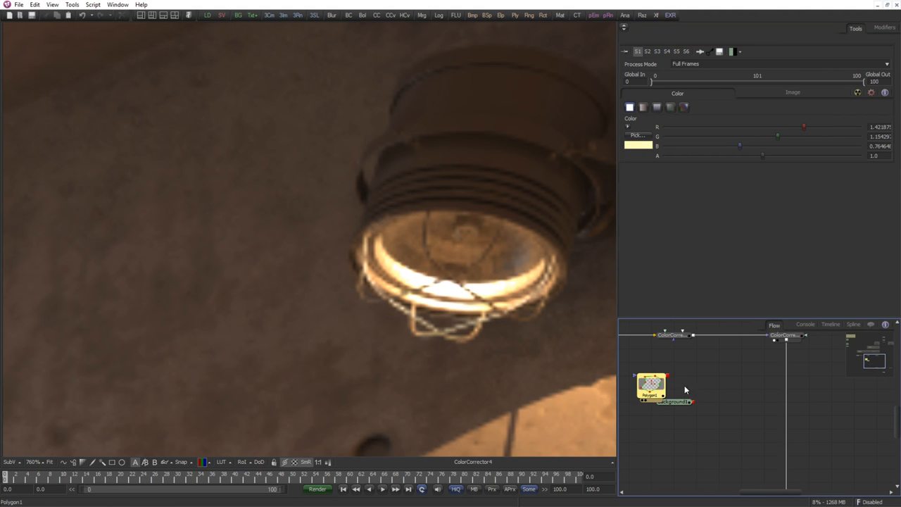
click(660, 384)
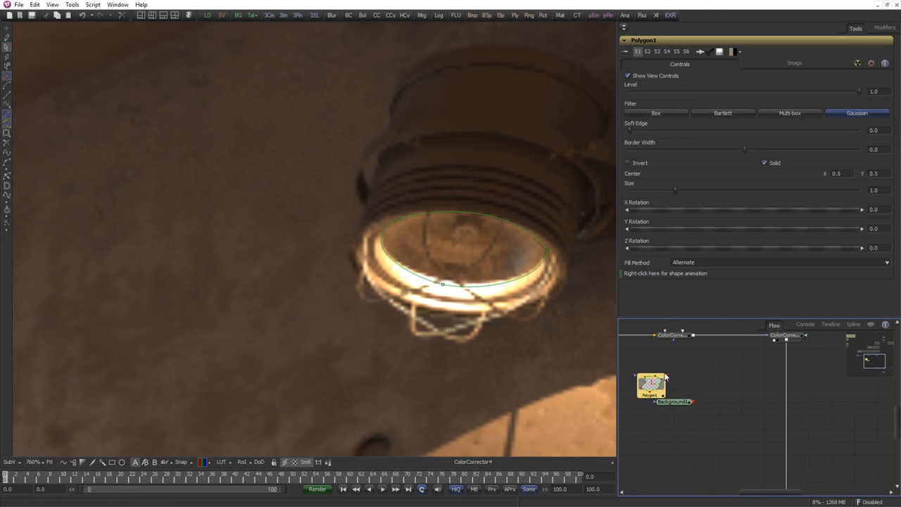
drag(675, 403, 429, 294)
drag(648, 385, 485, 317)
Add a Merge tool directly after ColorCorrector4 in the node chain.
click(778, 340)
click(717, 372)
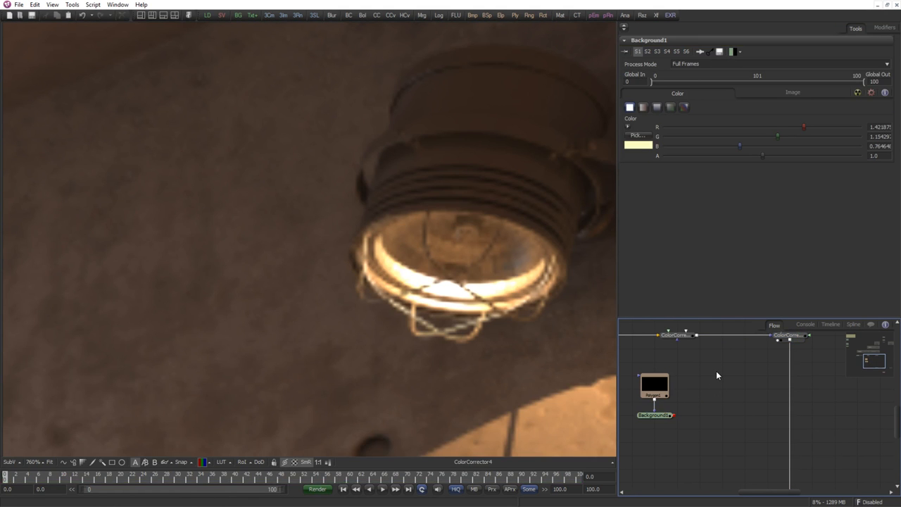
key(ctrl+space)
text(mer)
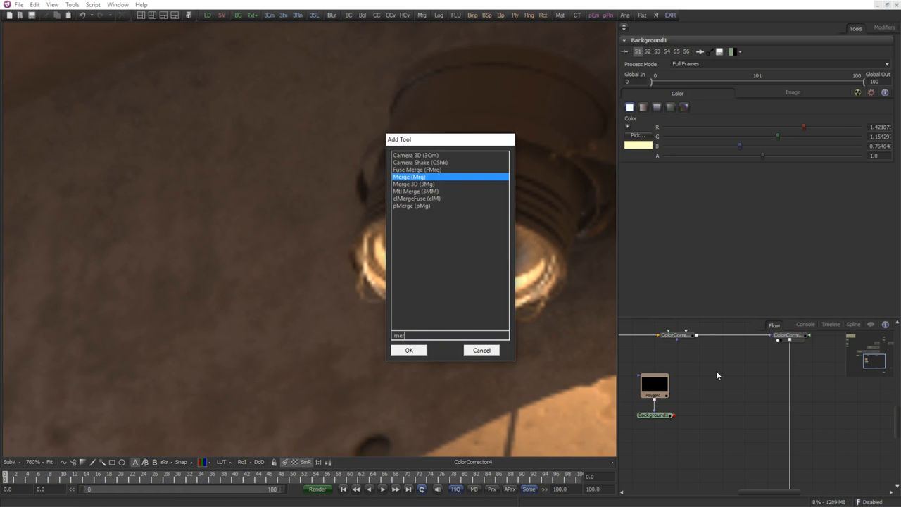
key(Return)
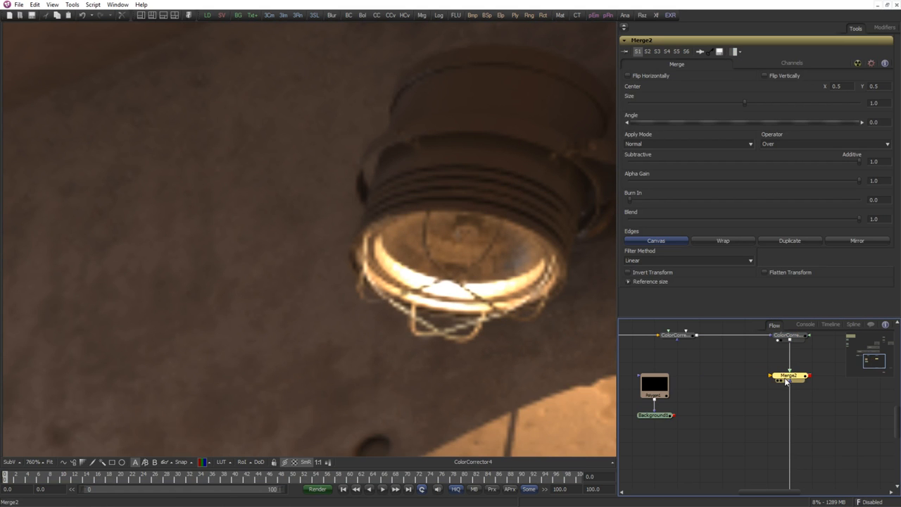
click(789, 377)
drag(790, 383, 791, 392)
Connect Background1 as the foreground of Merge2, align its mask nodes beside it, and display Merge2 in the viewer.
drag(633, 427, 766, 396)
scroll(710, 422, down, 1)
click(710, 421)
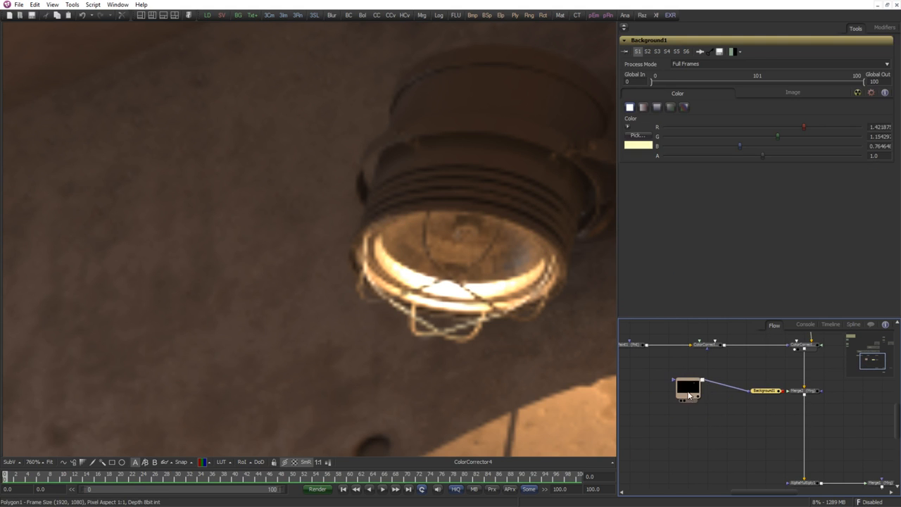
drag(691, 395, 691, 405)
drag(768, 395, 804, 394)
click(756, 401)
click(795, 395)
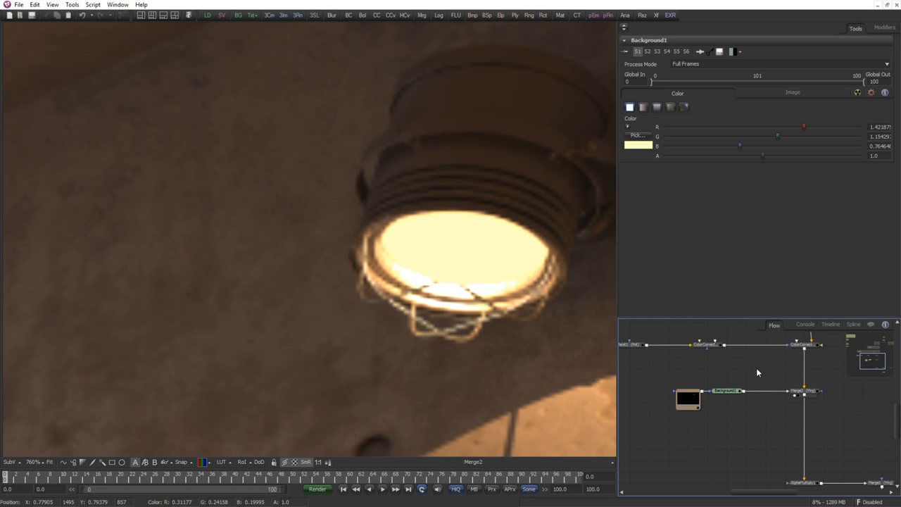
Duplicate the Polygon1 mask and insert the copy between Polygon1 and Background1.
scroll(533, 307, down, 2)
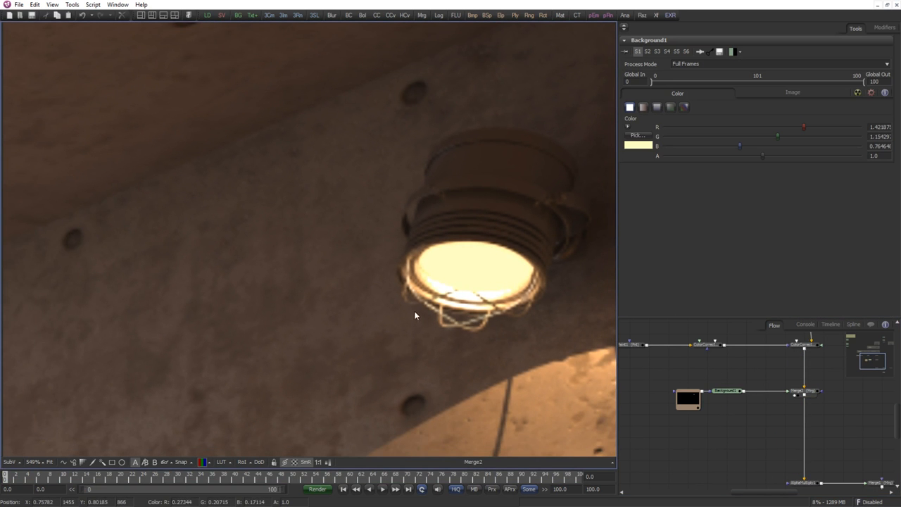
scroll(414, 312, down, 4)
scroll(433, 324, down, 2)
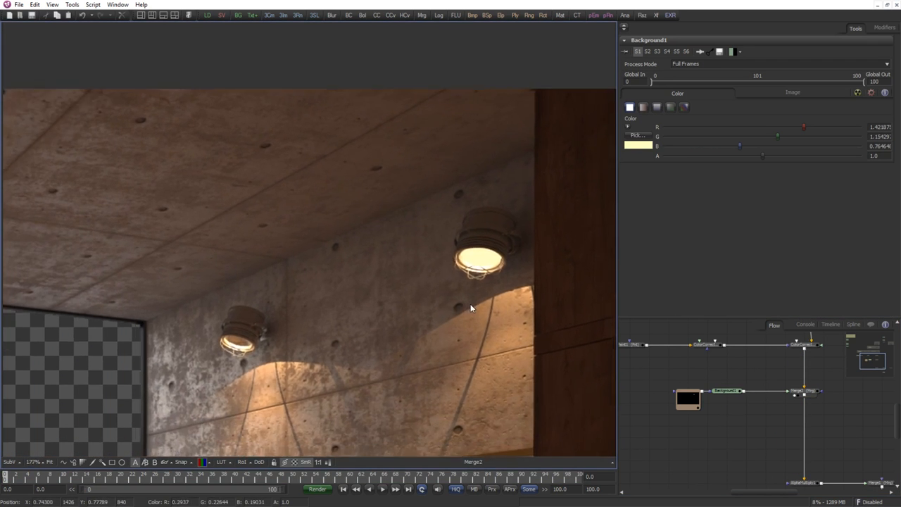
scroll(714, 402, up, 2)
click(714, 402)
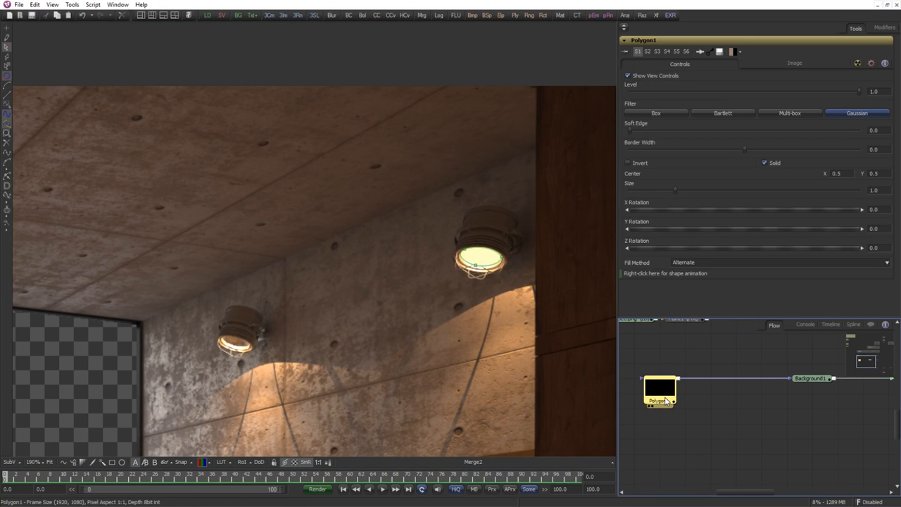
key(ctrl+v)
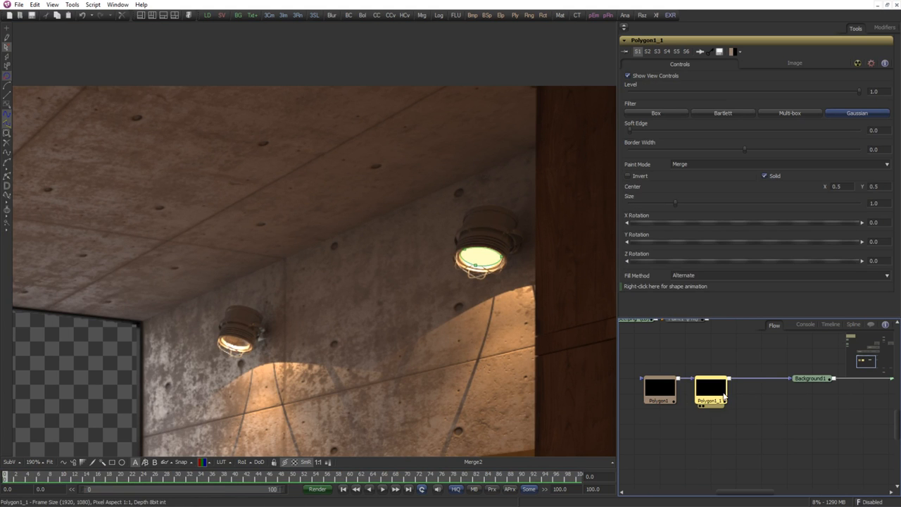
Select all points of the copied polygon at the right lamp and move the shape onto the left lamp.
drag(523, 305, 418, 214)
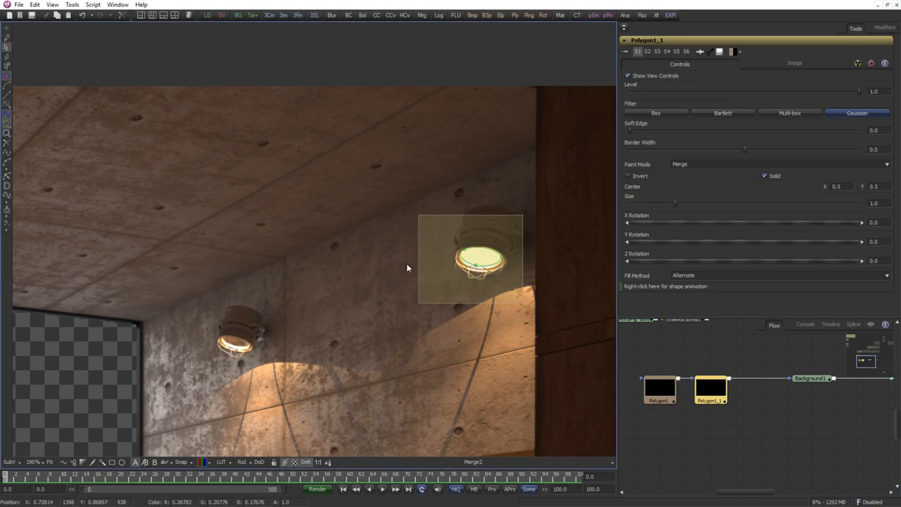
scroll(352, 294, up, 2)
drag(526, 255, 264, 343)
scroll(263, 342, up, 3)
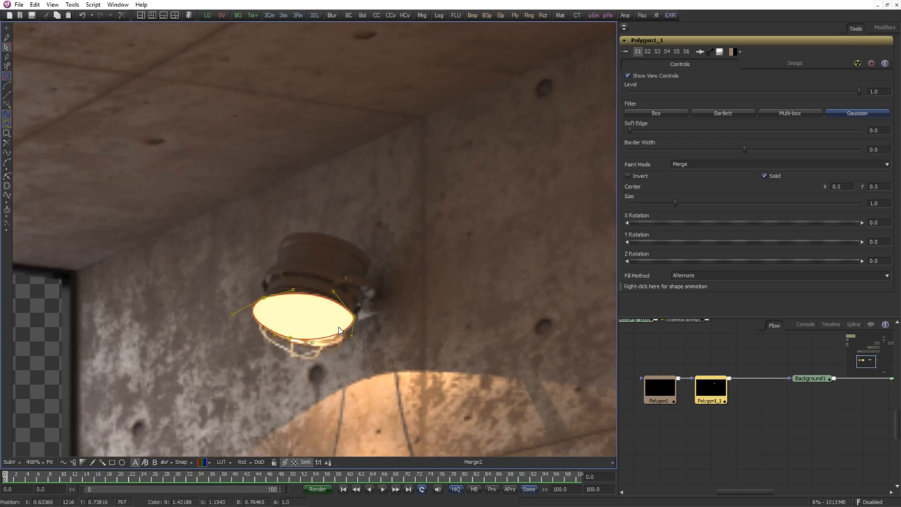
Scale down the copied shape and reposition it and its outer point to cover the left lamp's opening.
drag(344, 338, 332, 320)
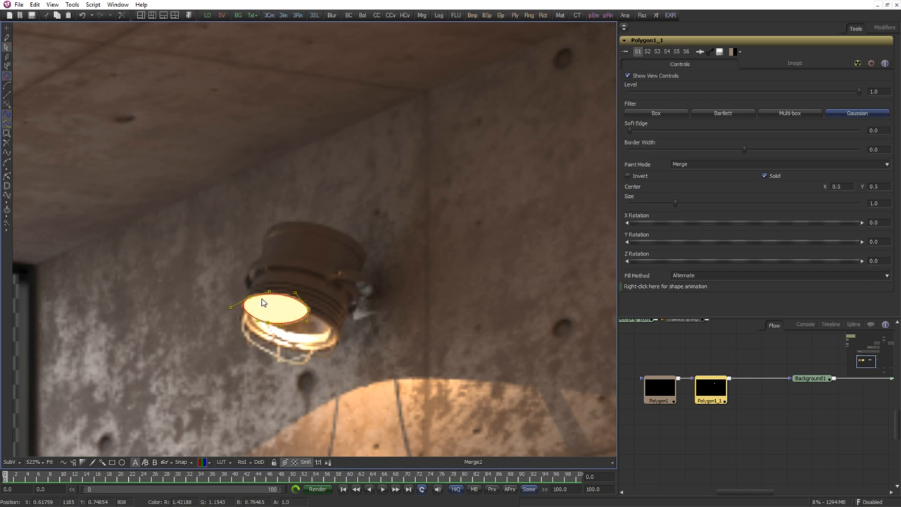
scroll(349, 274, up, 3)
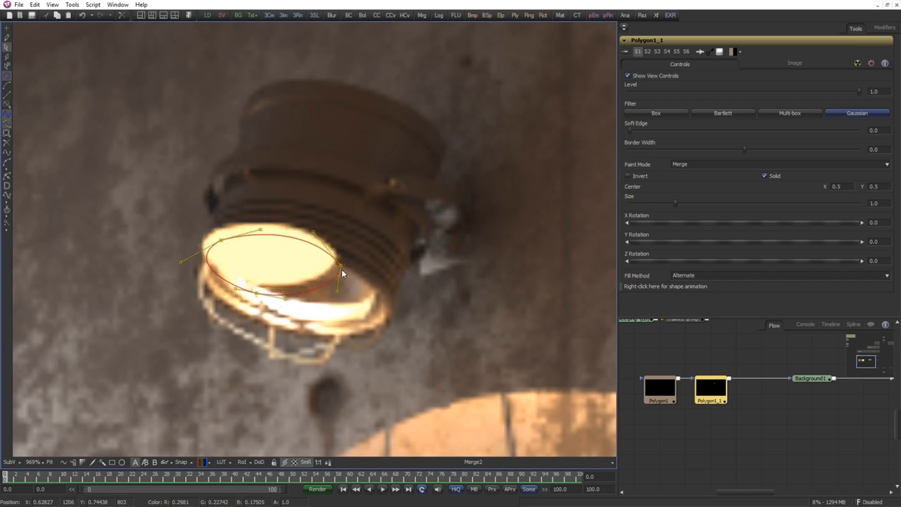
drag(356, 278, 373, 289)
click(381, 281)
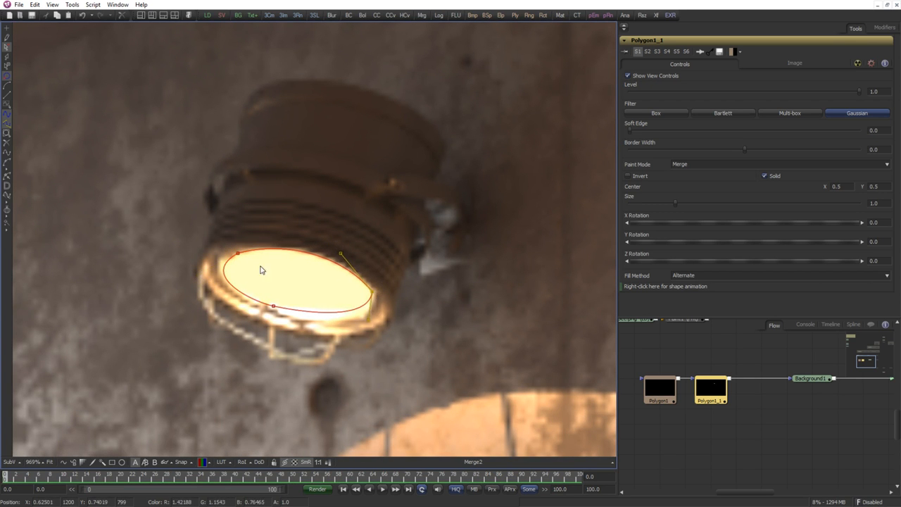
Refine the copied polygon's points and curve handles to match the elliptical rim of the left lamp's opening.
drag(237, 252, 271, 252)
drag(274, 307, 286, 309)
click(232, 253)
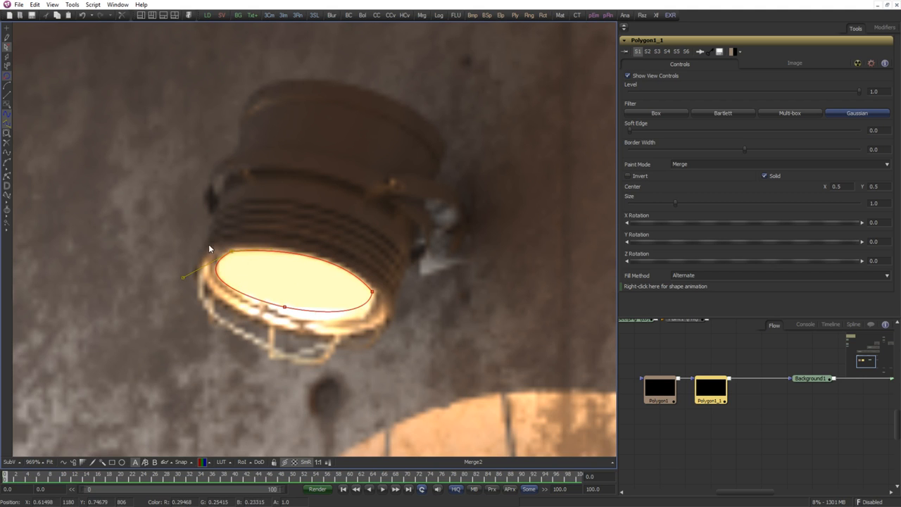
drag(185, 279, 203, 273)
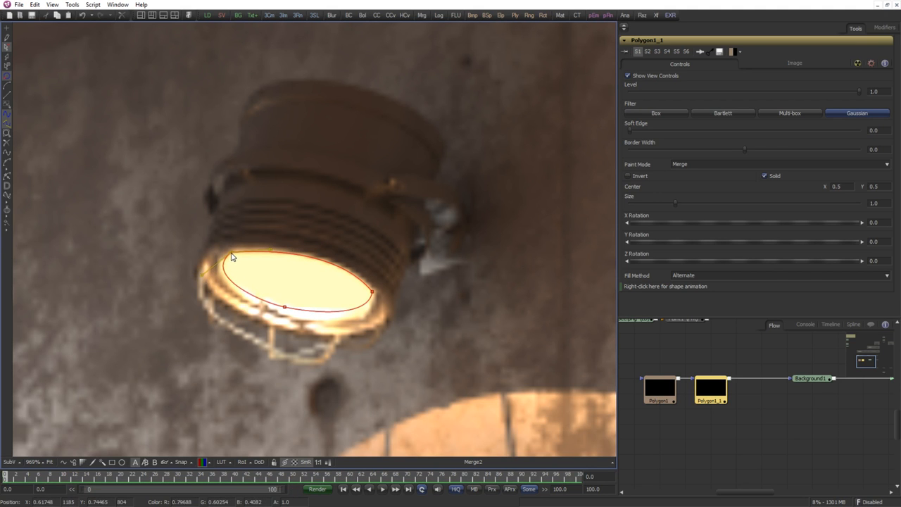
click(373, 294)
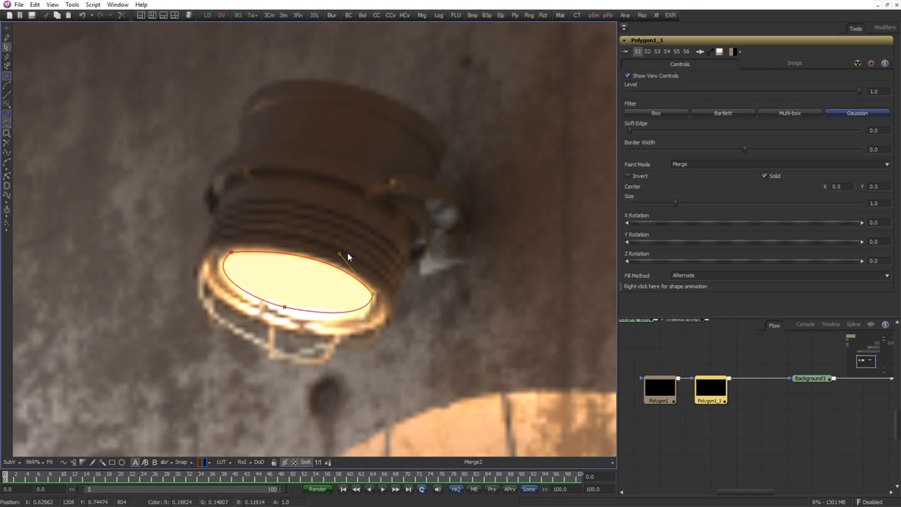
drag(215, 265, 261, 251)
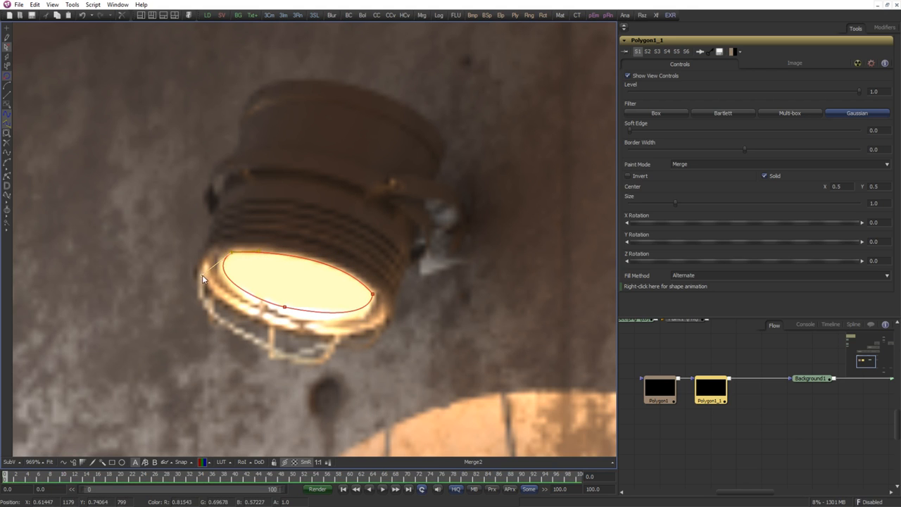
Adjust the copied polygon's outer point and remaining points to fit the rim of the left lamp's opening, and deselect the mask.
drag(202, 275, 199, 272)
click(231, 258)
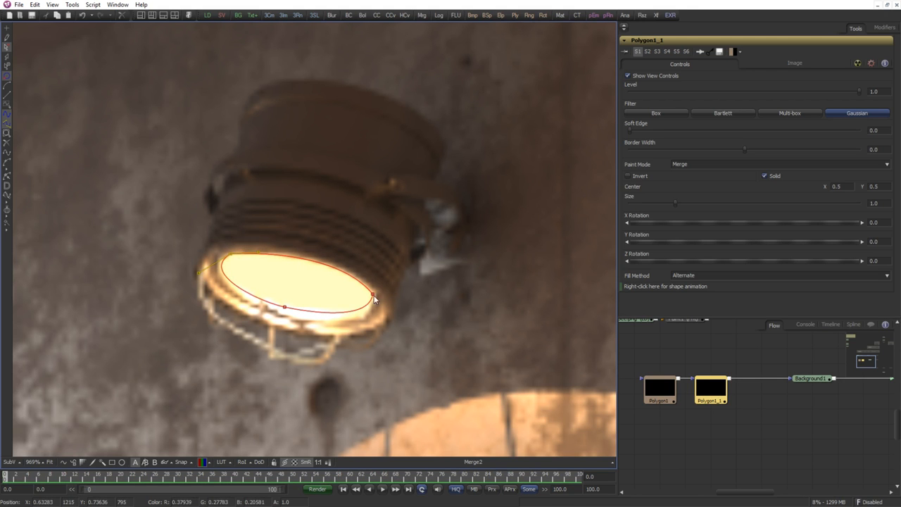
click(286, 310)
click(702, 417)
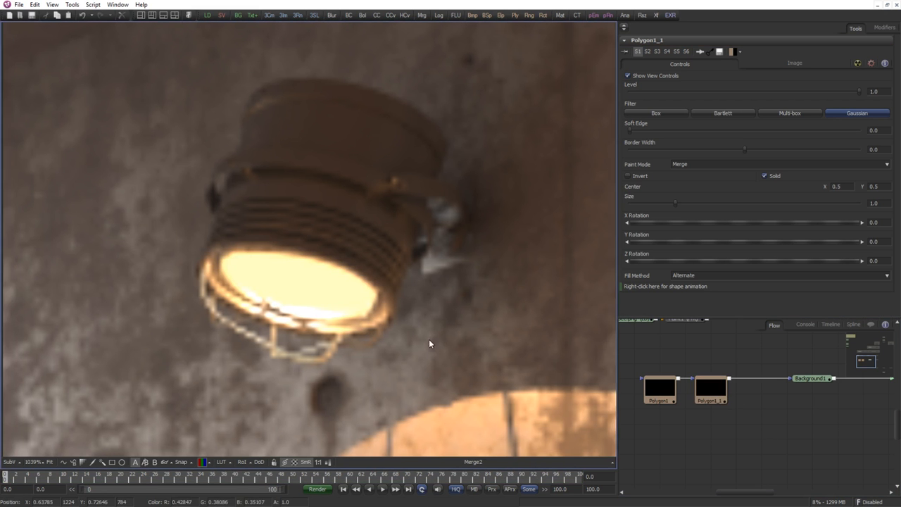
scroll(360, 350, down, 3)
scroll(359, 348, down, 4)
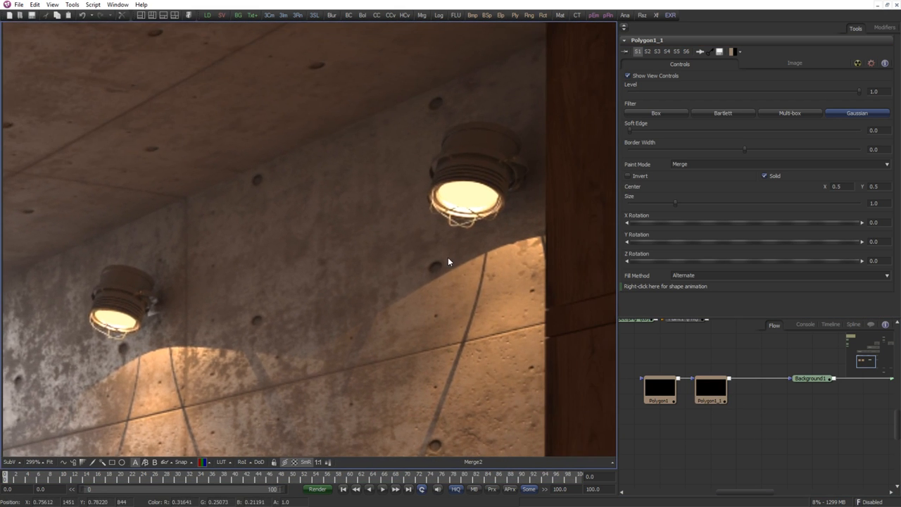
Display the Background1 output in the viewer to inspect the two masked lamp shapes on their own.
drag(759, 421, 733, 425)
scroll(732, 425, down, 7)
drag(792, 399, 770, 422)
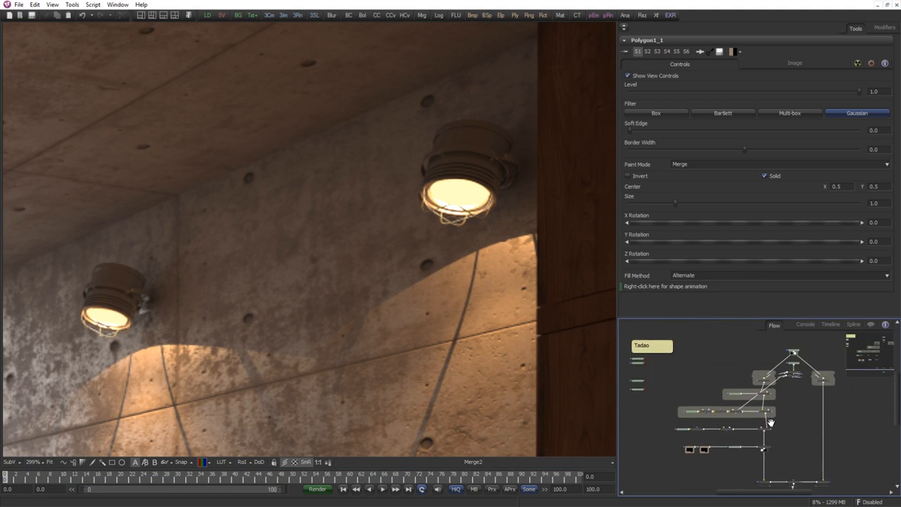
drag(719, 459, 829, 397)
scroll(765, 390, up, 4)
scroll(728, 409, up, 3)
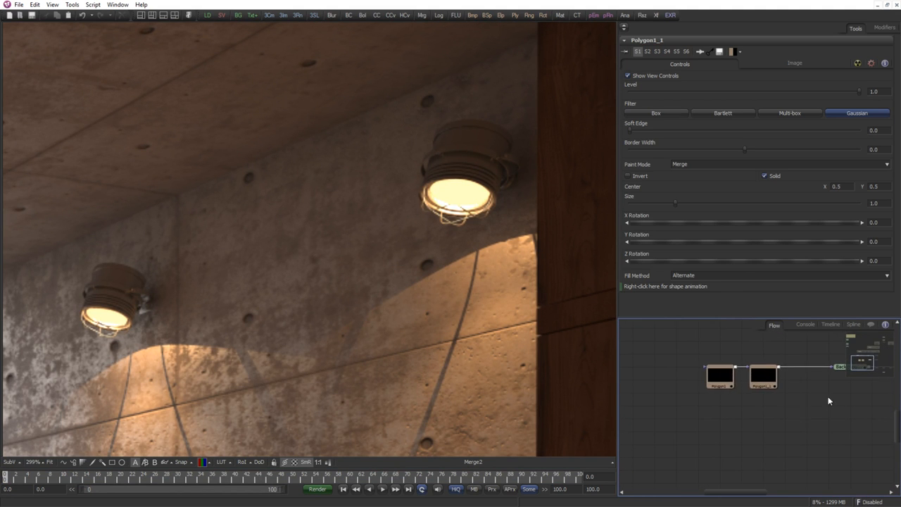
drag(694, 354, 740, 384)
click(806, 381)
drag(806, 380, 580, 297)
click(776, 381)
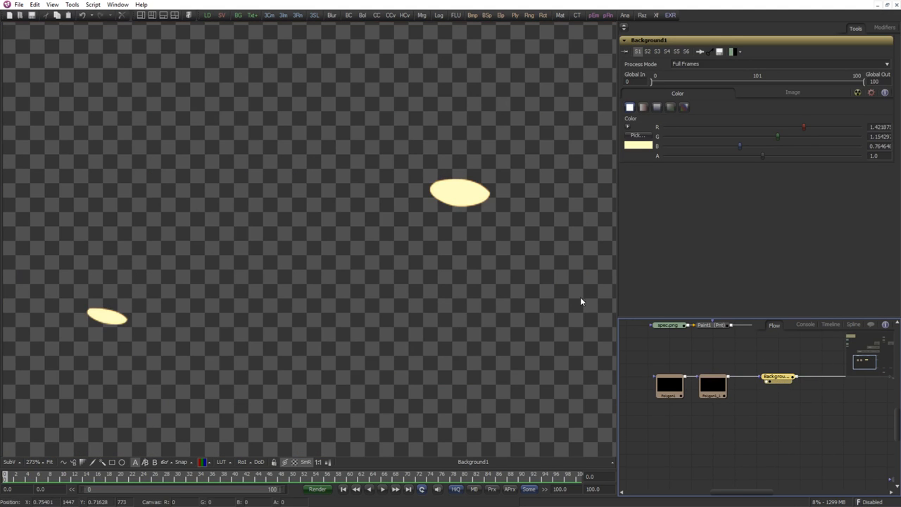
Display the ColorCorrector4 output in the viewer to examine both lamps without the merged glow.
drag(781, 405, 662, 418)
alt+click(752, 381)
click(751, 416)
drag(785, 348, 542, 349)
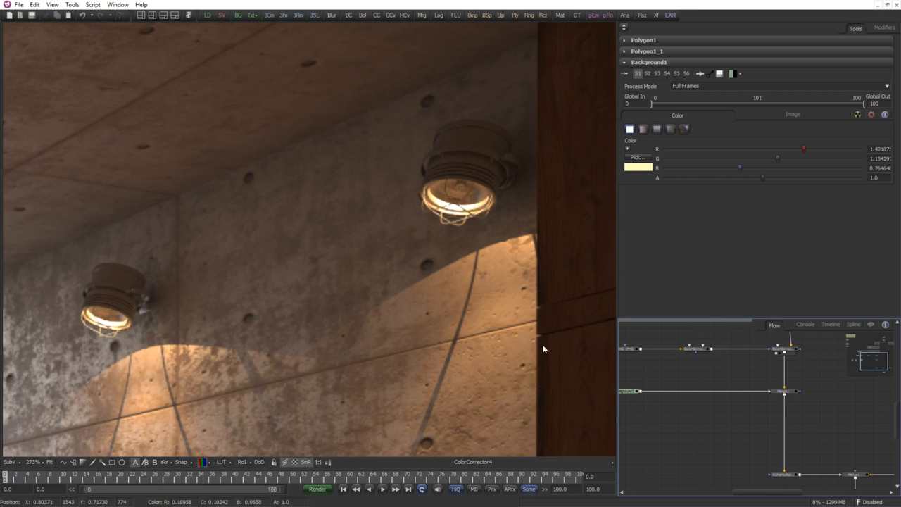
drag(698, 425, 767, 395)
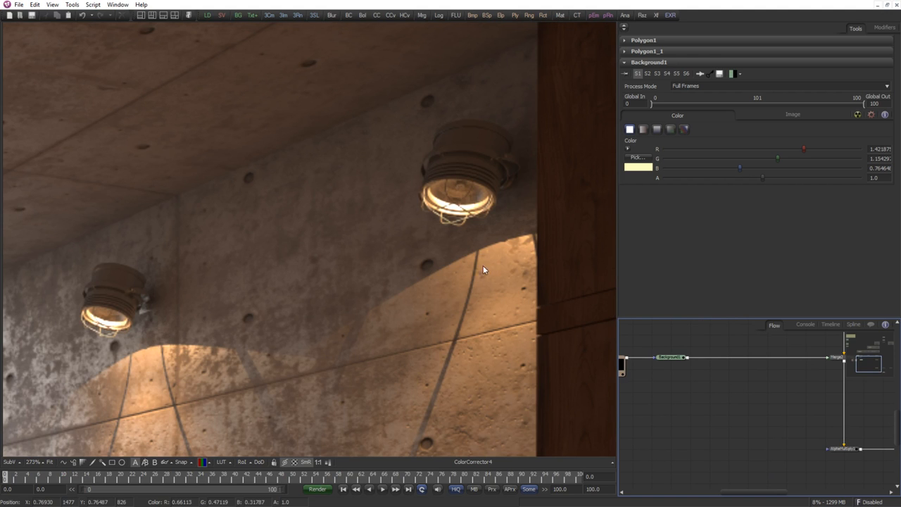
Select the Polygon1_1 mask to show its settings and its shape over the image.
drag(688, 381, 740, 378)
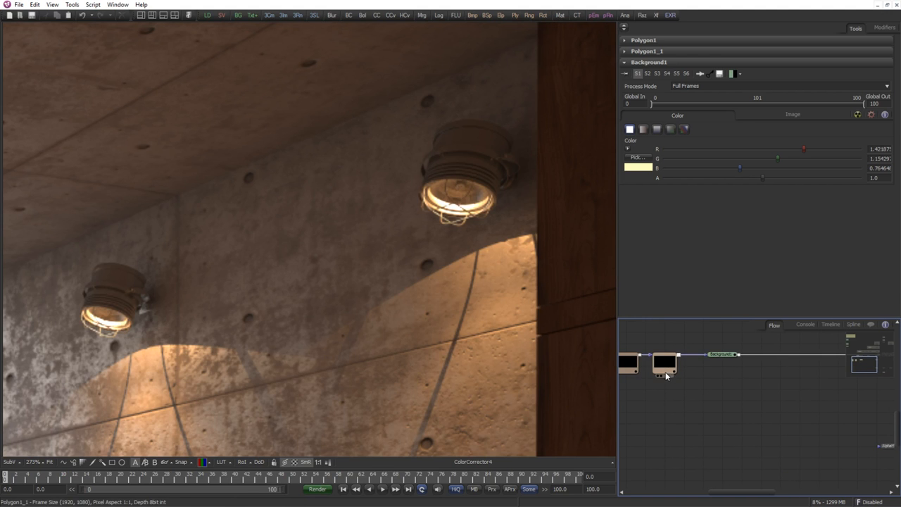
click(667, 373)
drag(800, 382, 739, 383)
drag(809, 387, 759, 389)
scroll(758, 389, up, 1)
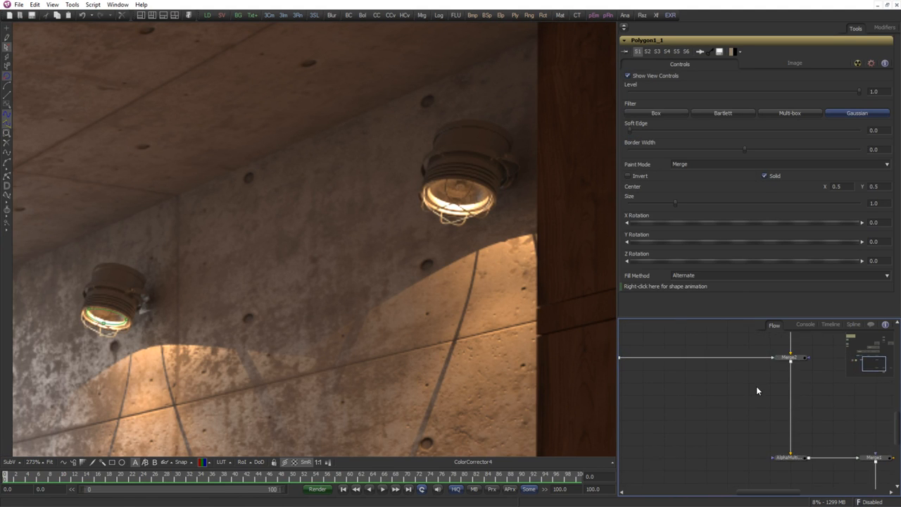
drag(702, 388, 715, 388)
scroll(714, 388, down, 2)
drag(636, 393, 686, 394)
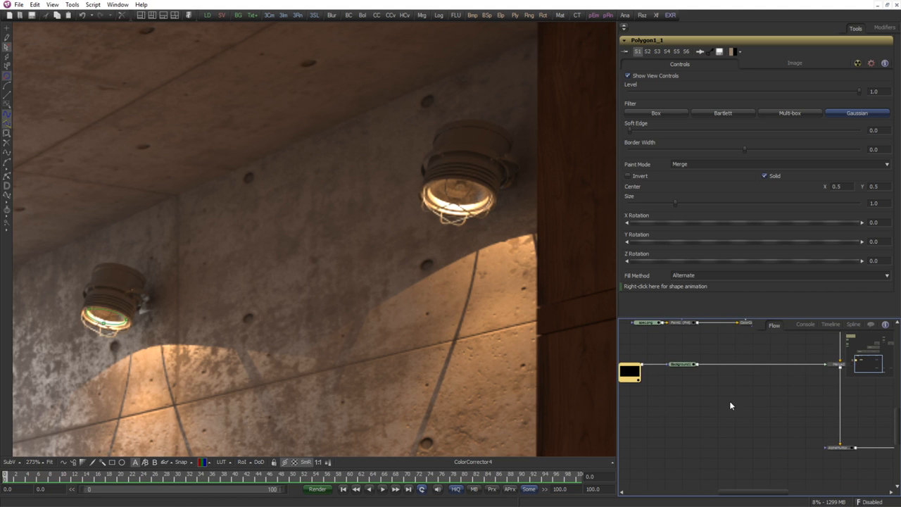
View the outputs of ChannelBooleans2 and AlphaDivide1 to examine the lamps in the earlier passes.
drag(781, 342, 731, 425)
drag(729, 364, 467, 272)
scroll(726, 383, up, 1)
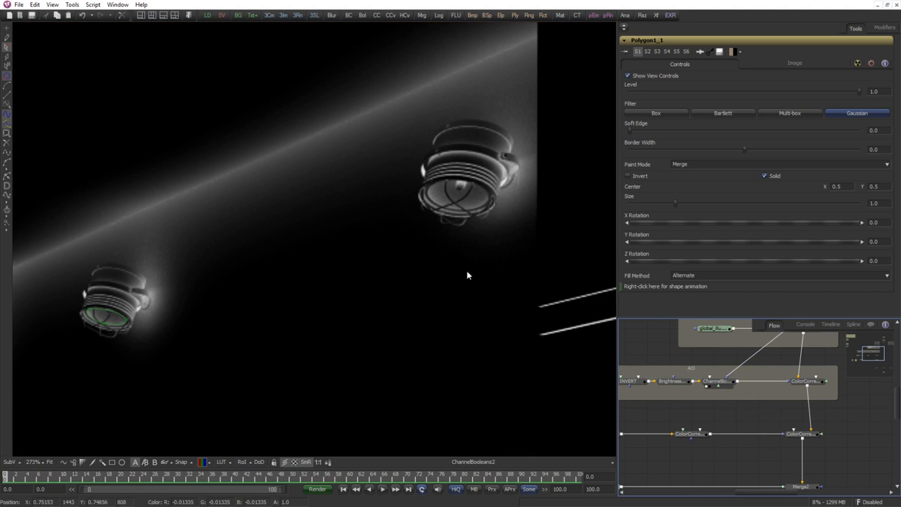
mouse_move(687, 377)
mouse_down()
mouse_move(685, 398)
mouse_move(662, 423)
mouse_up()
drag(780, 352, 694, 398)
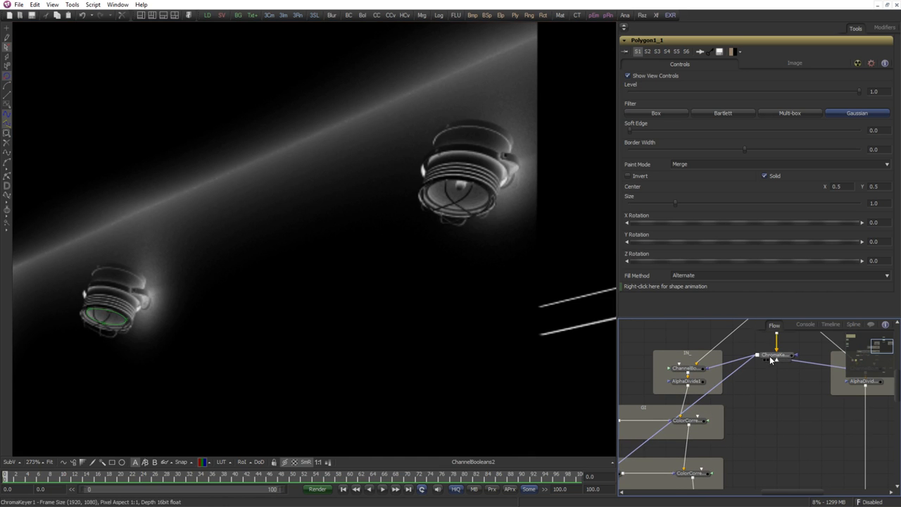
drag(771, 360, 555, 281)
drag(686, 381, 414, 340)
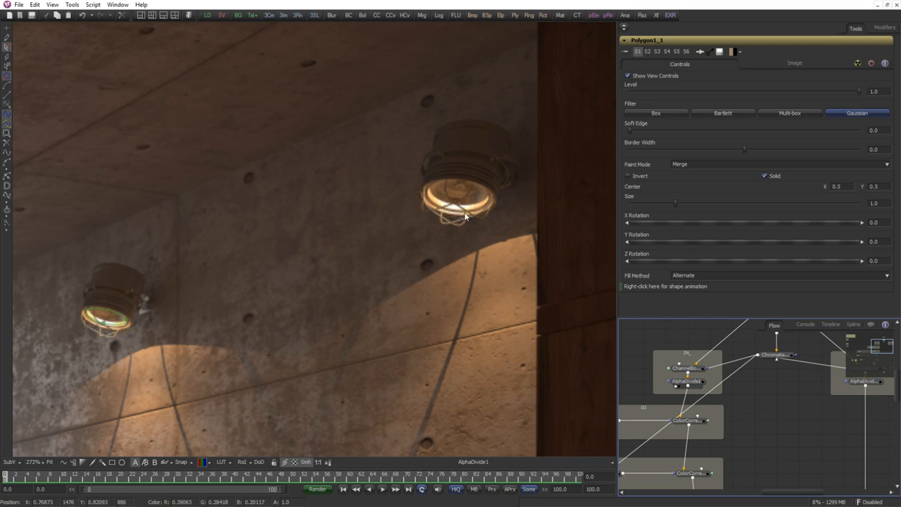
Display the Merge2 output in the viewer and examine the left lamp's glow.
drag(29, 349, 367, 274)
drag(739, 438, 752, 331)
mouse_move(736, 455)
mouse_down()
mouse_move(751, 382)
mouse_move(708, 338)
mouse_up()
drag(724, 369, 802, 405)
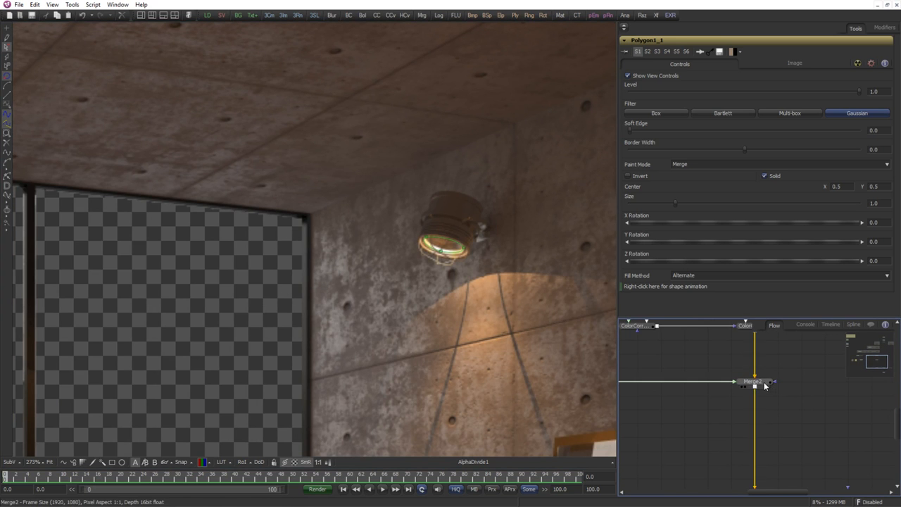
drag(763, 383, 474, 372)
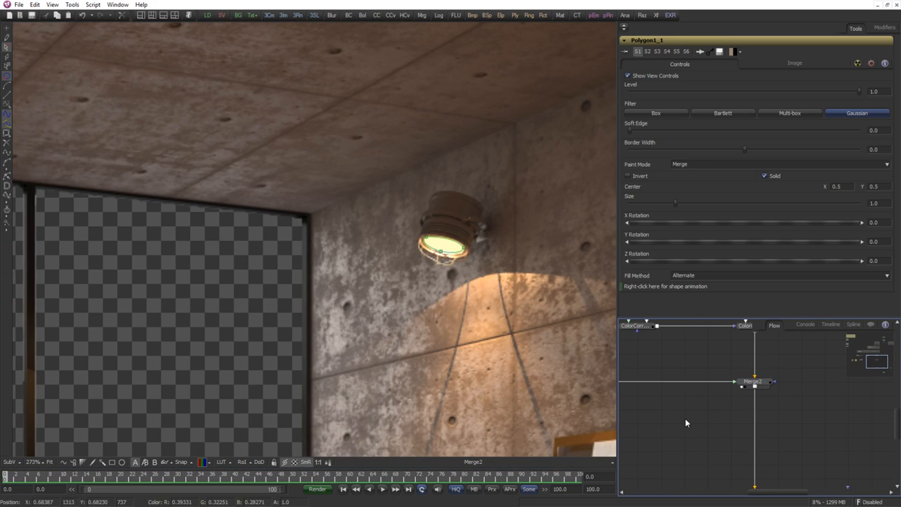
scroll(689, 411, down, 2)
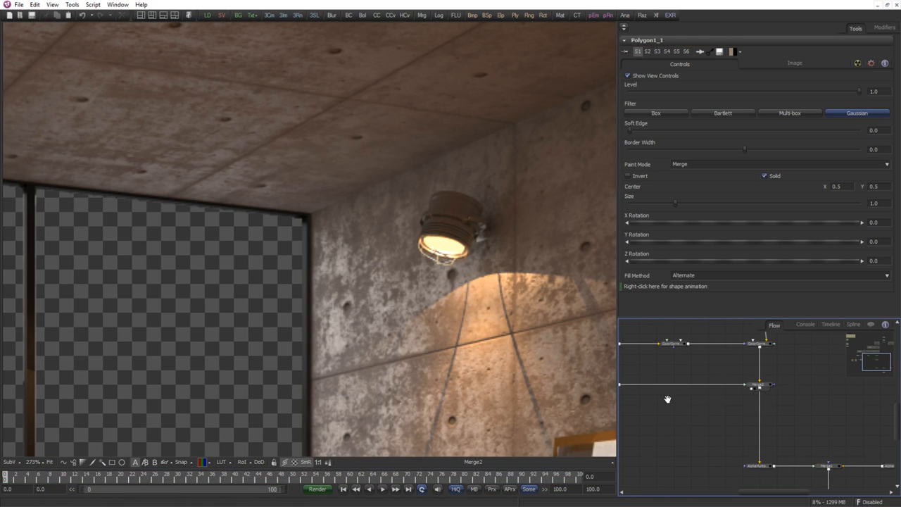
Show Merge2's settings and examine the glow on the right lamp up close.
drag(668, 400, 736, 411)
scroll(791, 405, down, 1)
scroll(773, 402, up, 1)
drag(791, 405, 547, 370)
click(765, 399)
drag(604, 324, 400, 334)
drag(579, 186, 405, 273)
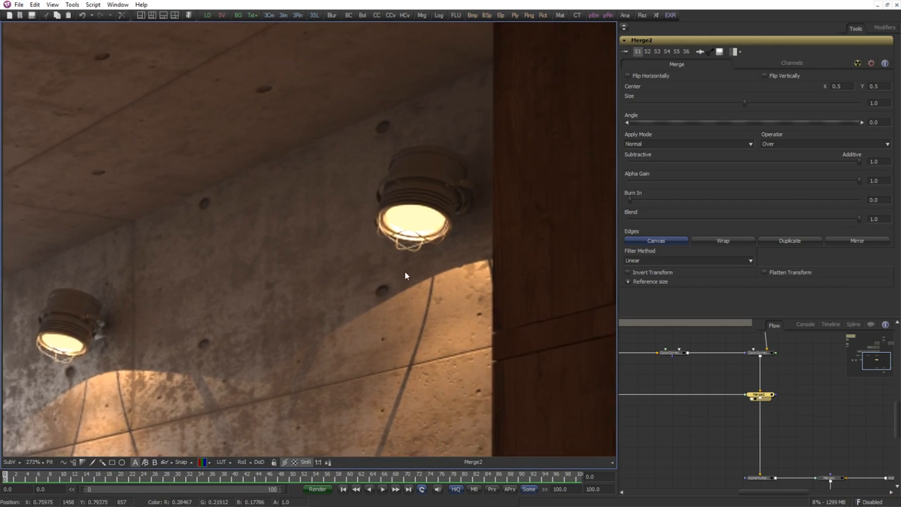
scroll(405, 275, up, 1)
scroll(708, 413, up, 1)
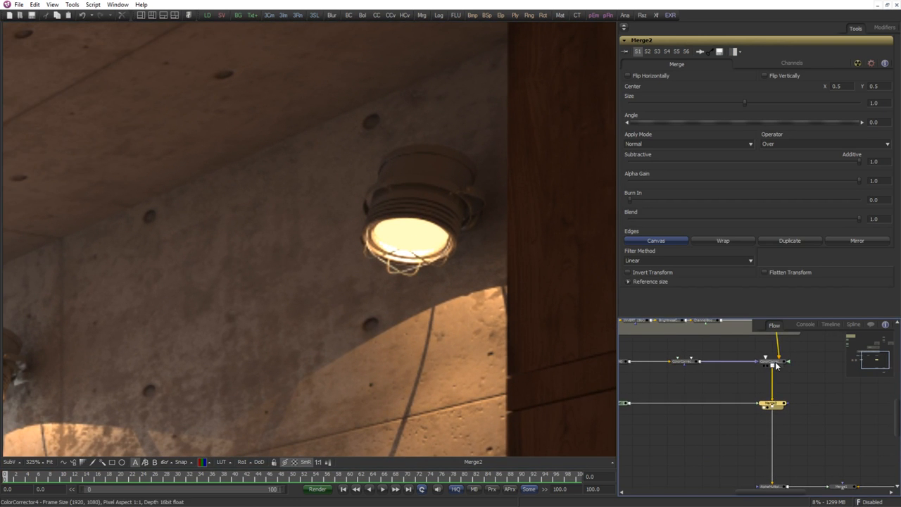
drag(766, 365, 681, 365)
drag(750, 374, 737, 370)
key(ctrl+z)
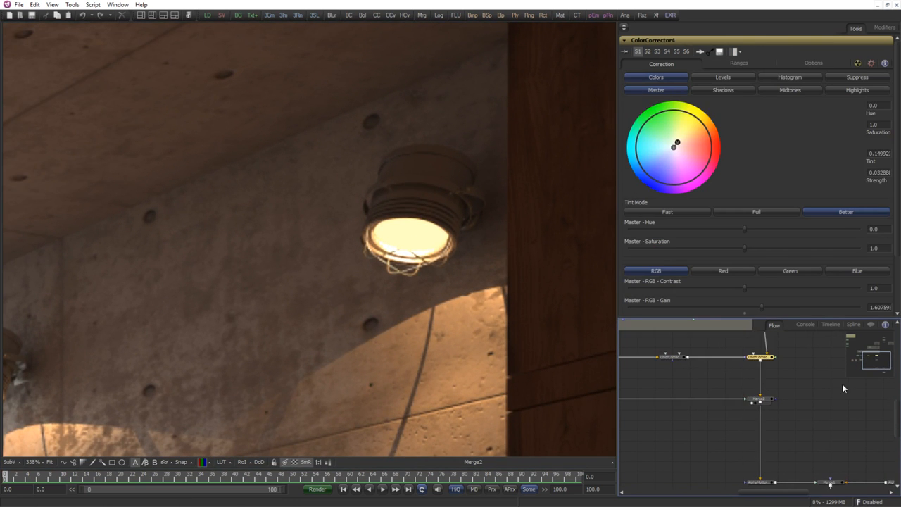
Display the ColorCorrector4 output and examine the right lamp's opening and wire cage without the glow.
scroll(843, 384, up, 1)
drag(796, 376, 723, 382)
click(721, 382)
key(1)
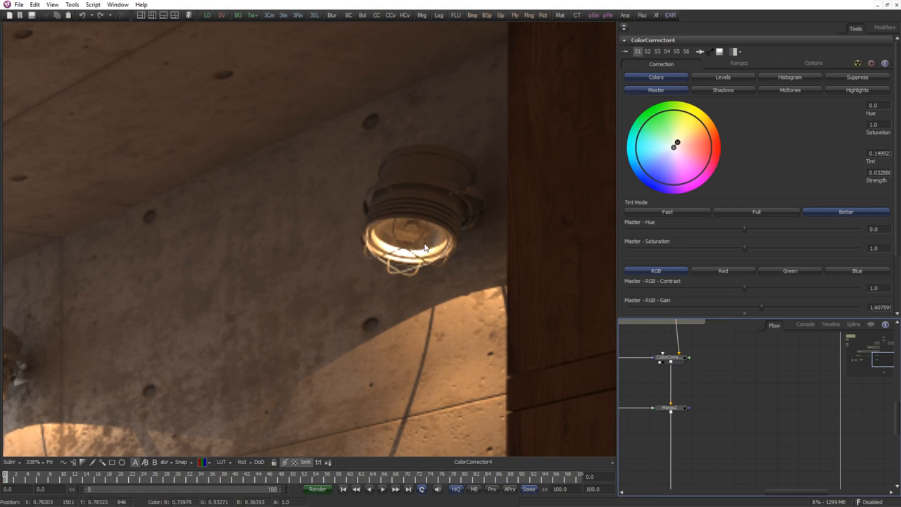
scroll(427, 246, up, 2)
drag(691, 411, 692, 382)
scroll(687, 381, up, 1)
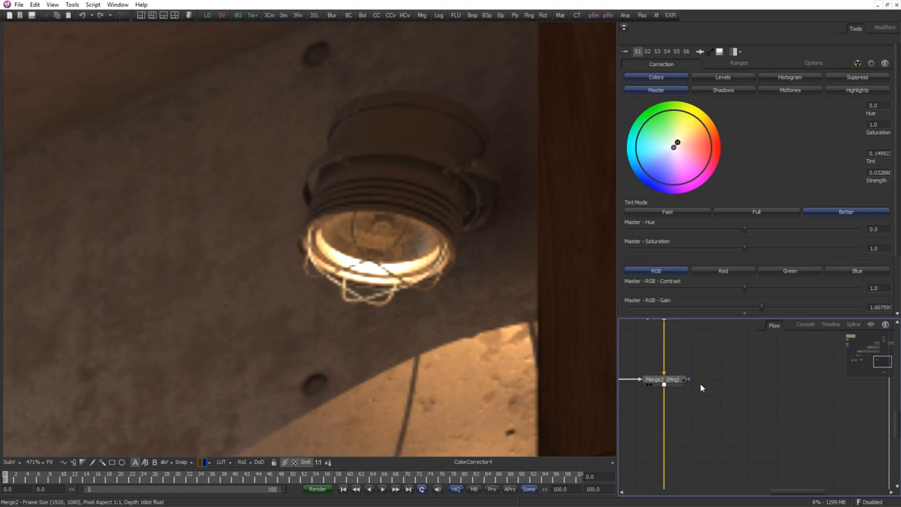
Add an unconnected MaskPaint node beside Merge2 for masking the right lamp's glow.
click(670, 384)
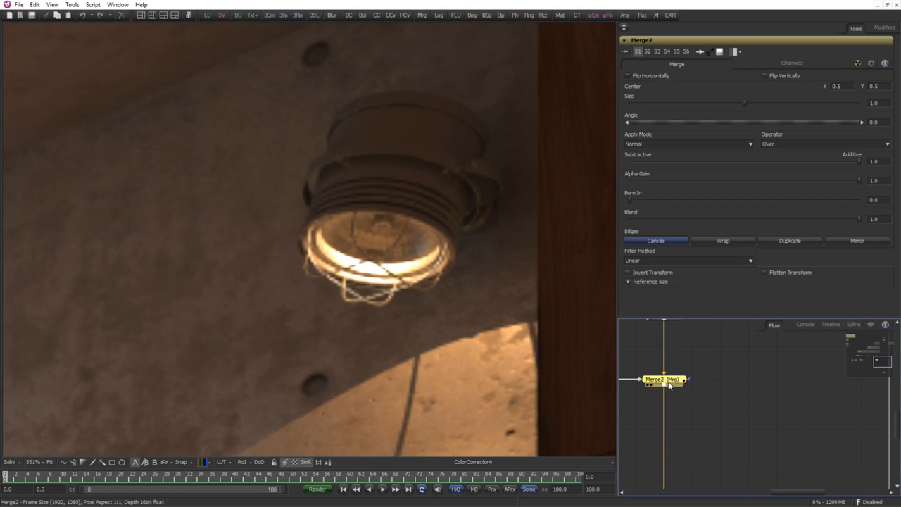
click(748, 377)
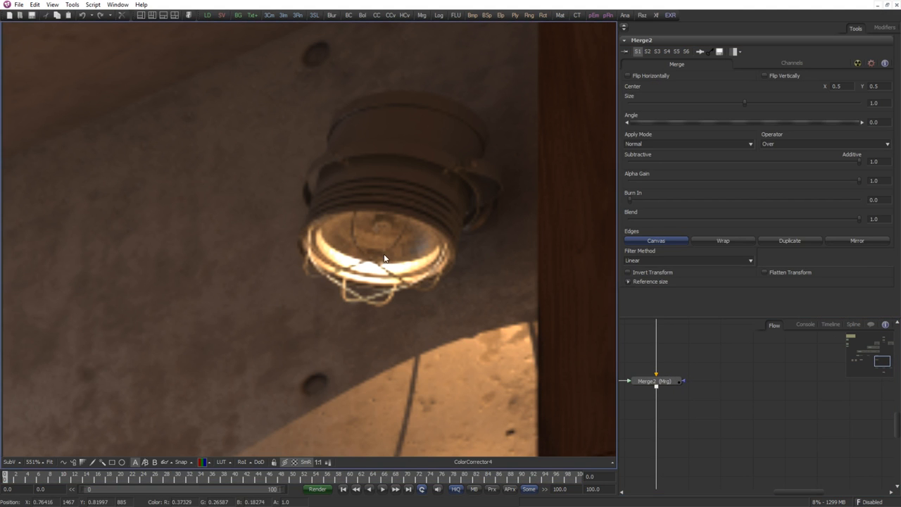
scroll(352, 223, up, 2)
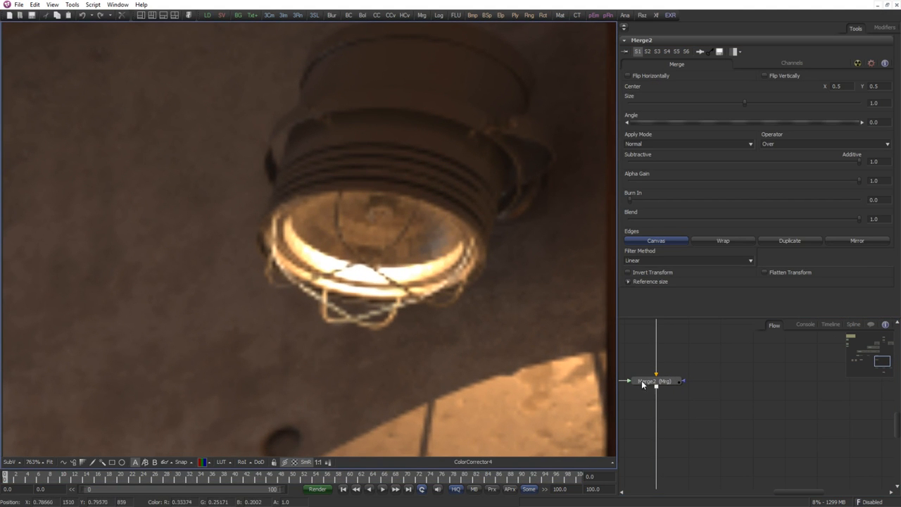
click(732, 377)
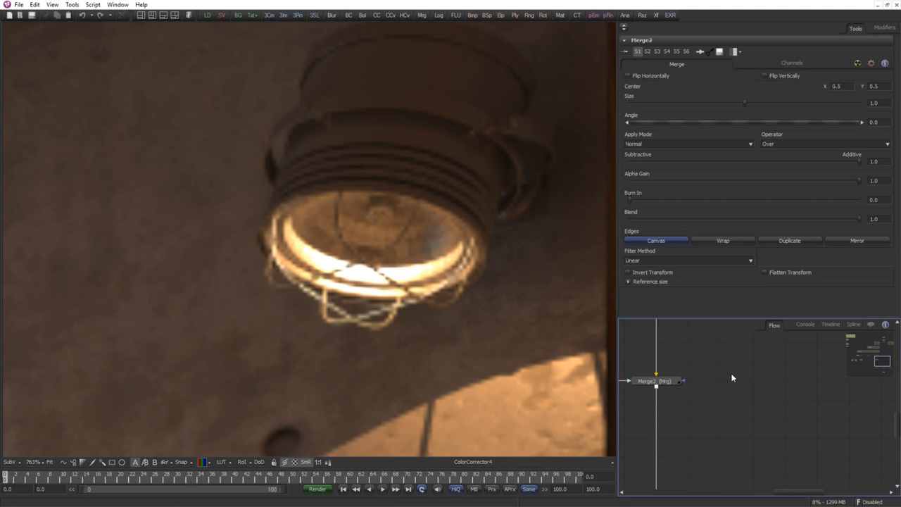
click(94, 463)
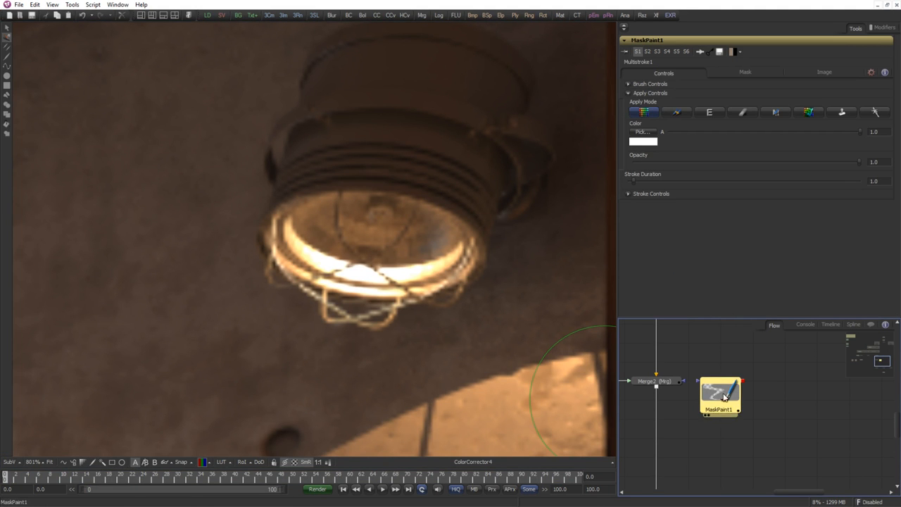
scroll(342, 235, up, 1)
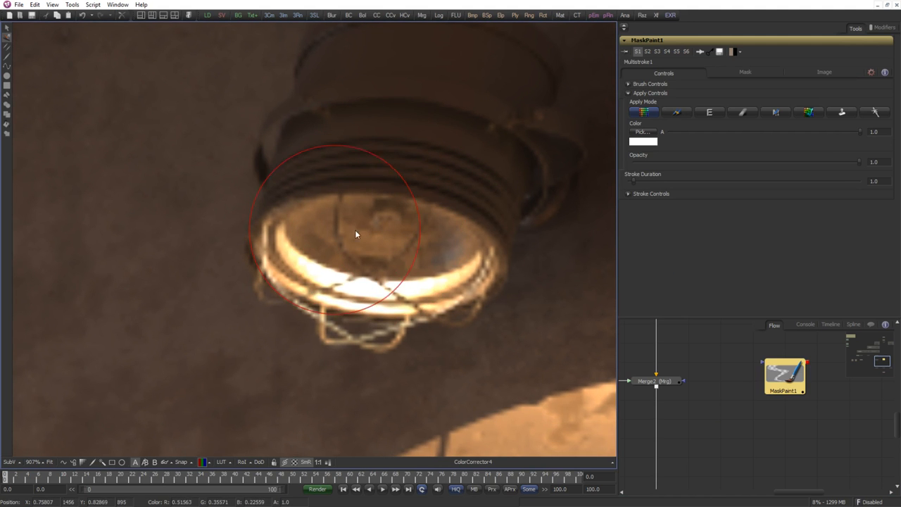
Compare the outputs of MaskPaint1, Merge2 and ColorCorrector4 at the right lamp, ending on ColorCorrector4.
drag(783, 375, 421, 257)
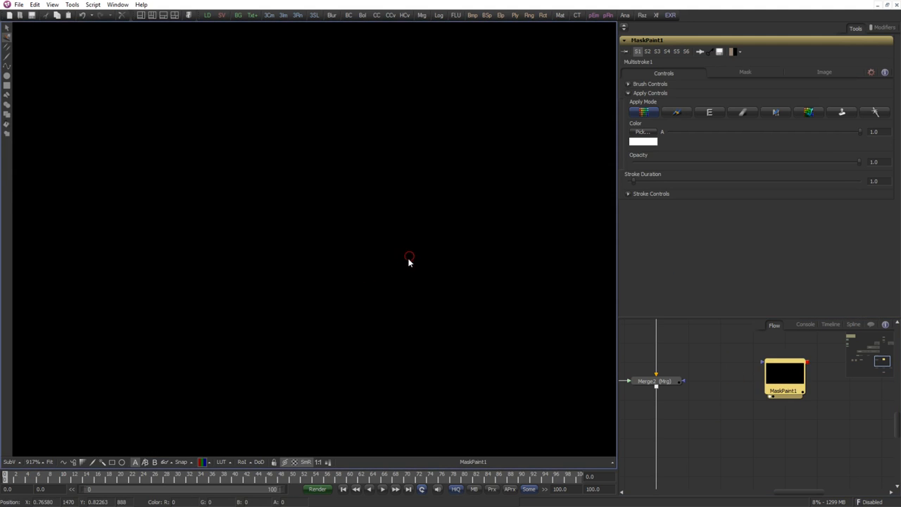
drag(673, 381, 338, 322)
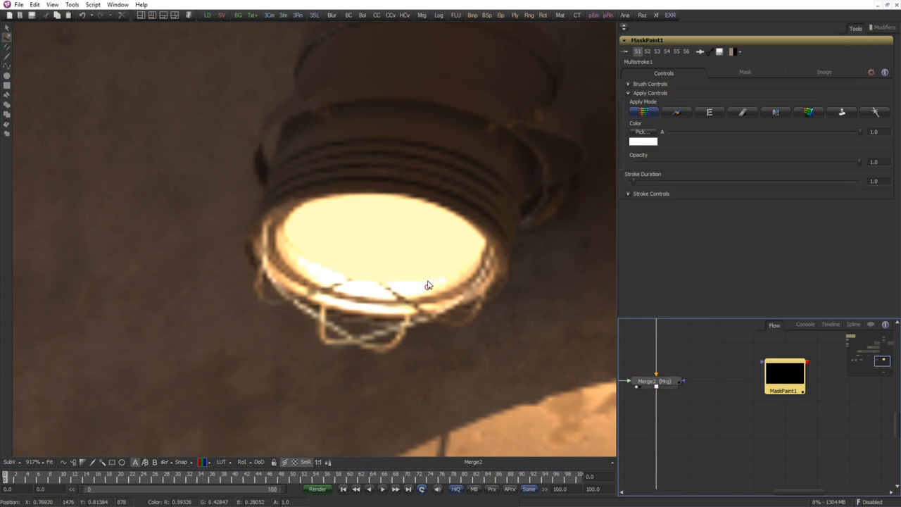
scroll(686, 367, up, 3)
drag(686, 362, 432, 246)
Activate the Stroke paint tool of MaskPaint1 with the right lamp's opening in close-up.
click(7, 57)
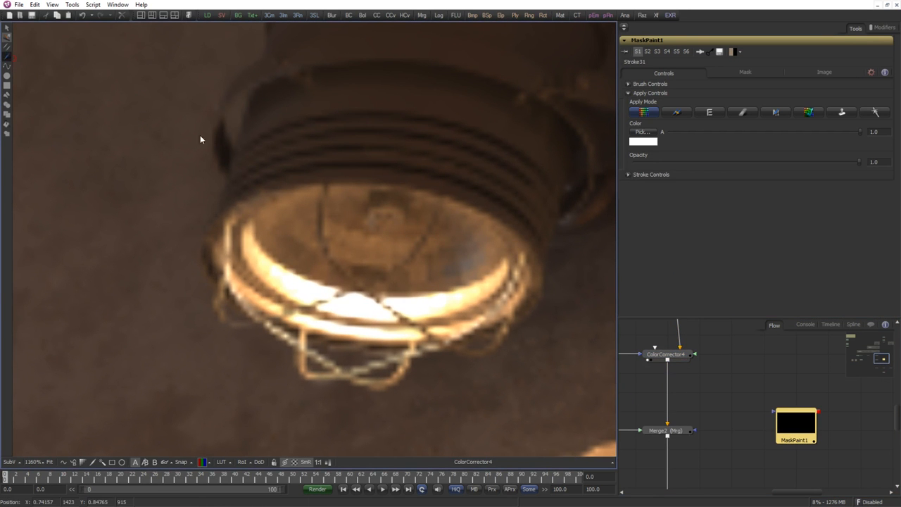
drag(428, 202, 424, 188)
scroll(423, 210, up, 3)
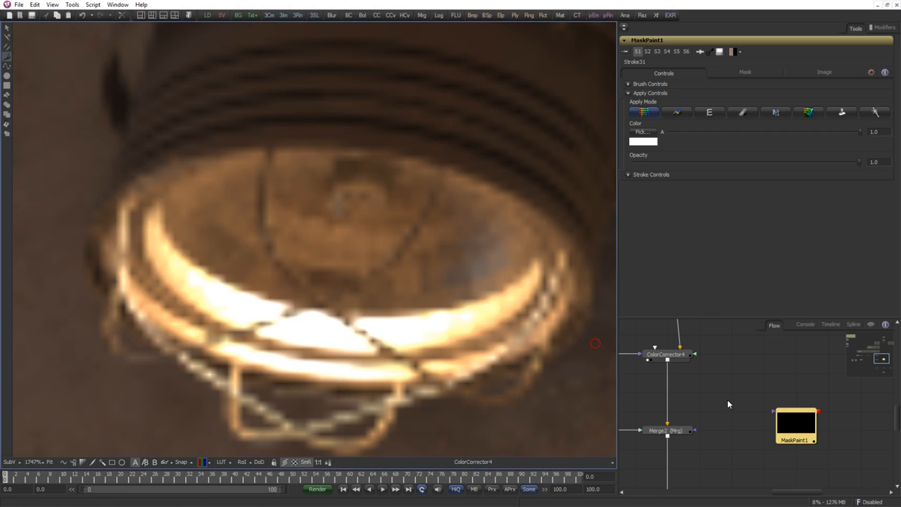
Connect MaskPaint1 to Merge2's effect mask input and display the Merge2 output at the right lamp.
drag(695, 431, 769, 445)
key(1)
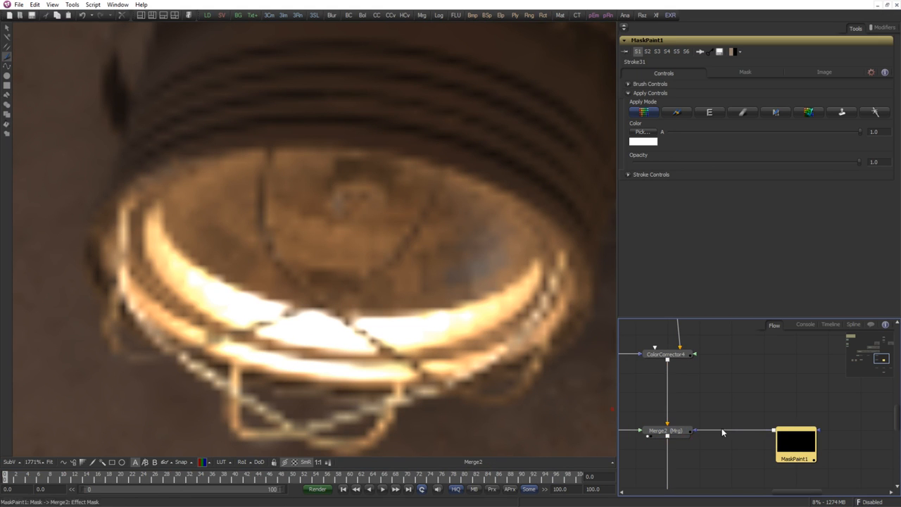
scroll(419, 189, up, 1)
scroll(422, 190, up, 1)
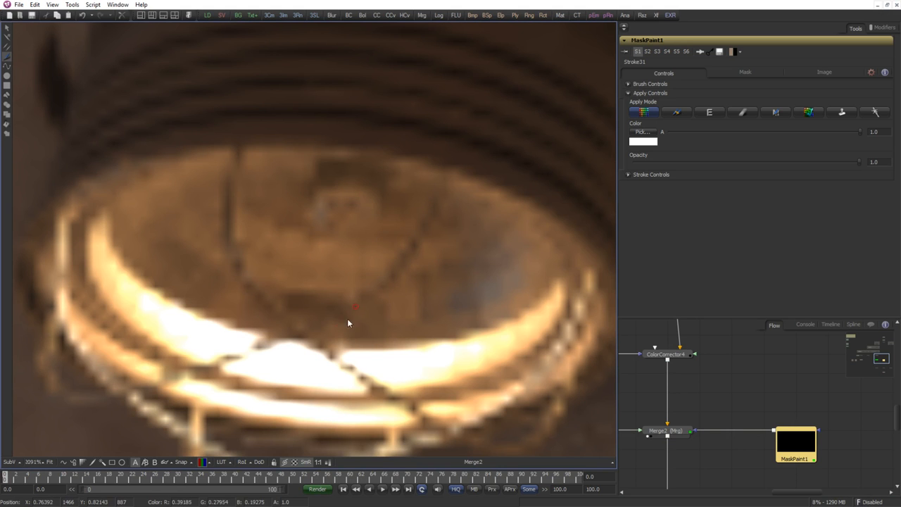
scroll(388, 321, up, 1)
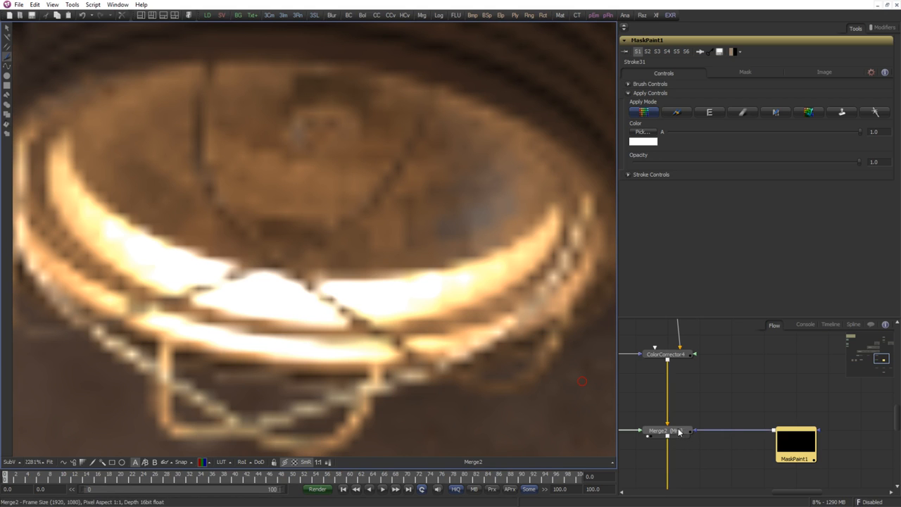
Paint white mask strokes along the cage wires across the right lamp's opening and around its rim.
scroll(312, 185, down, 1)
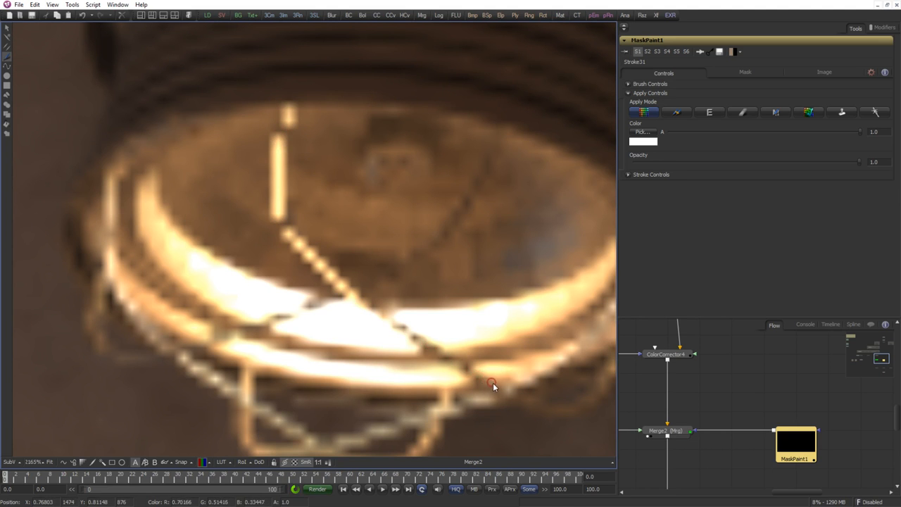
drag(493, 382, 502, 386)
drag(441, 240, 442, 224)
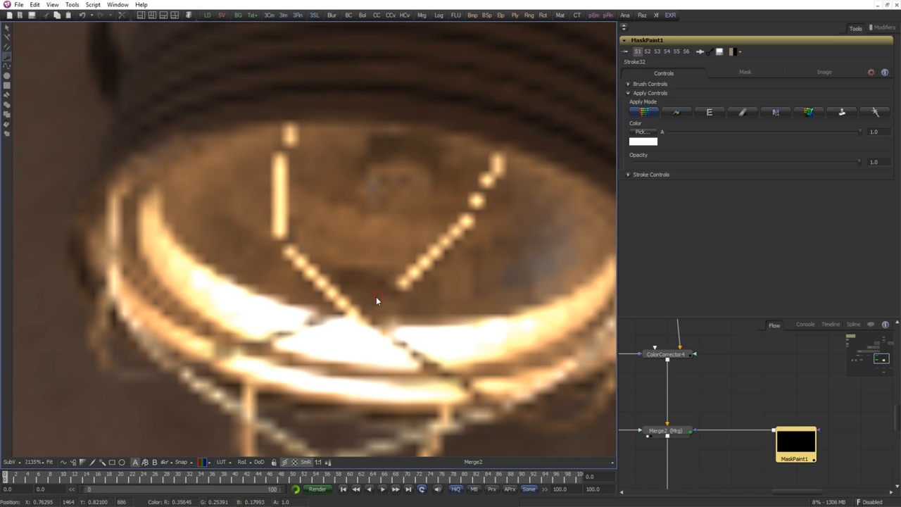
mouse_move(376, 296)
mouse_down()
mouse_move(210, 363)
mouse_move(184, 309)
mouse_up()
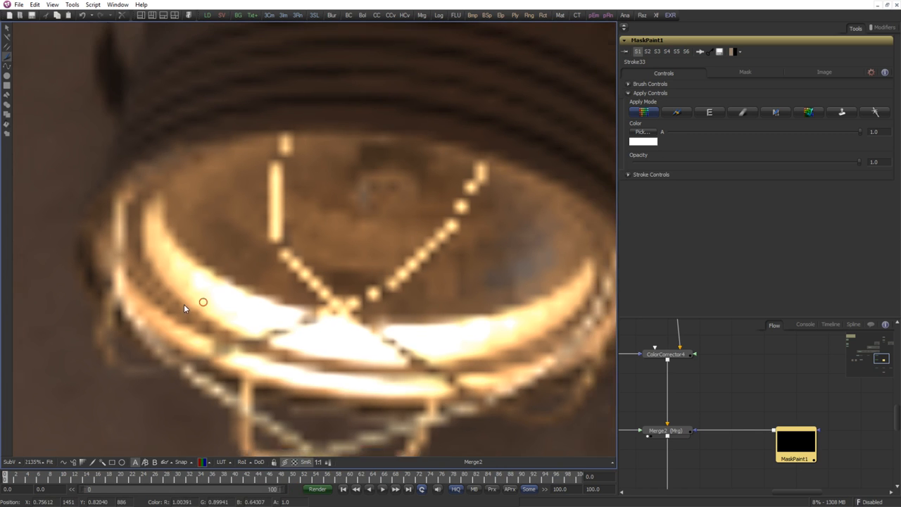
scroll(184, 304, down, 6)
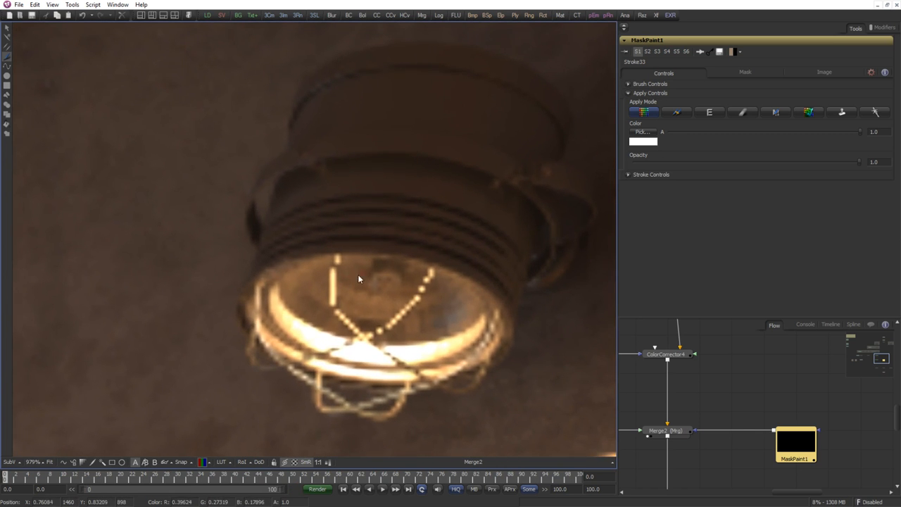
scroll(358, 279, down, 2)
scroll(531, 297, up, 4)
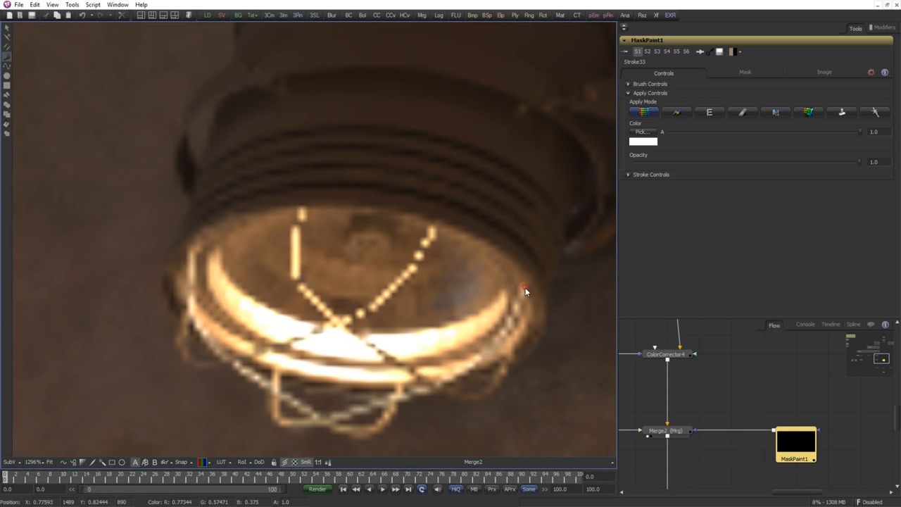
mouse_move(424, 388)
mouse_down()
mouse_move(399, 399)
mouse_move(241, 350)
mouse_up()
drag(235, 377, 367, 361)
Paint mask strokes over the cage wires inside the left lamp's opening, touching up their upper ends.
scroll(367, 361, down, 4)
drag(200, 340, 458, 352)
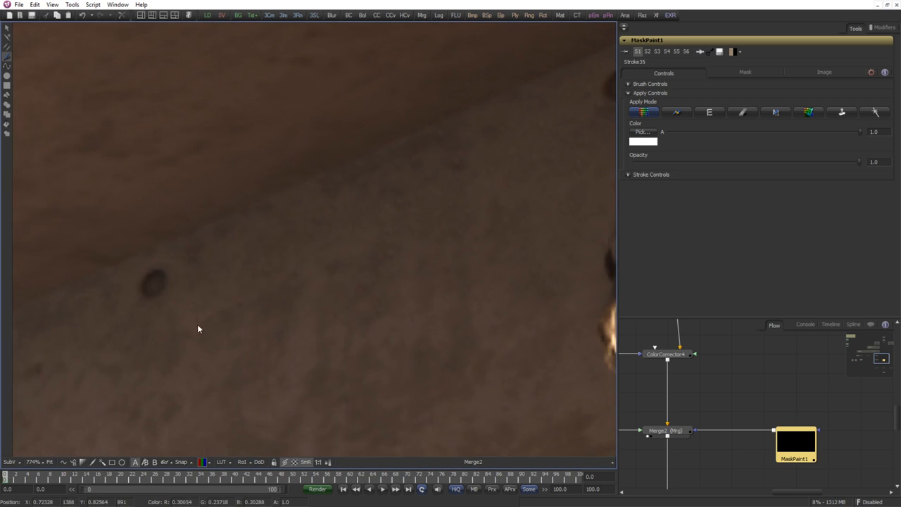
drag(169, 359, 435, 181)
scroll(358, 271, up, 2)
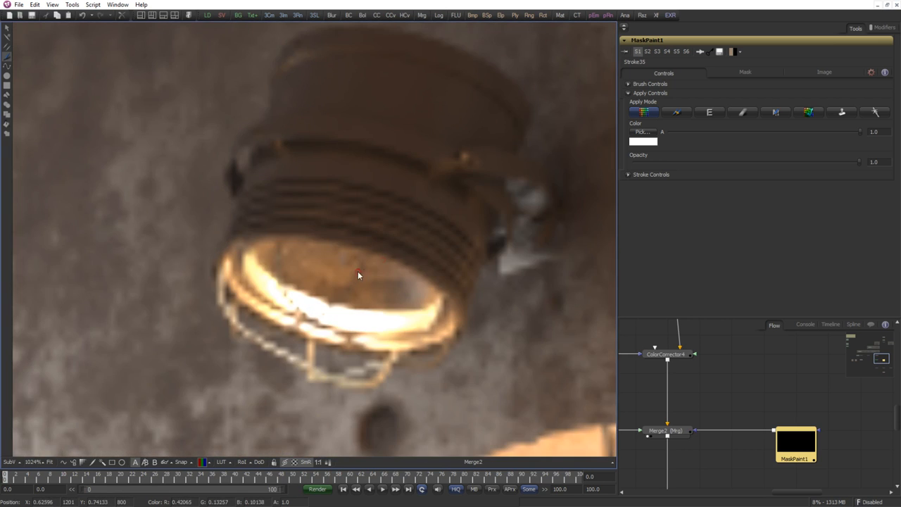
scroll(358, 271, up, 2)
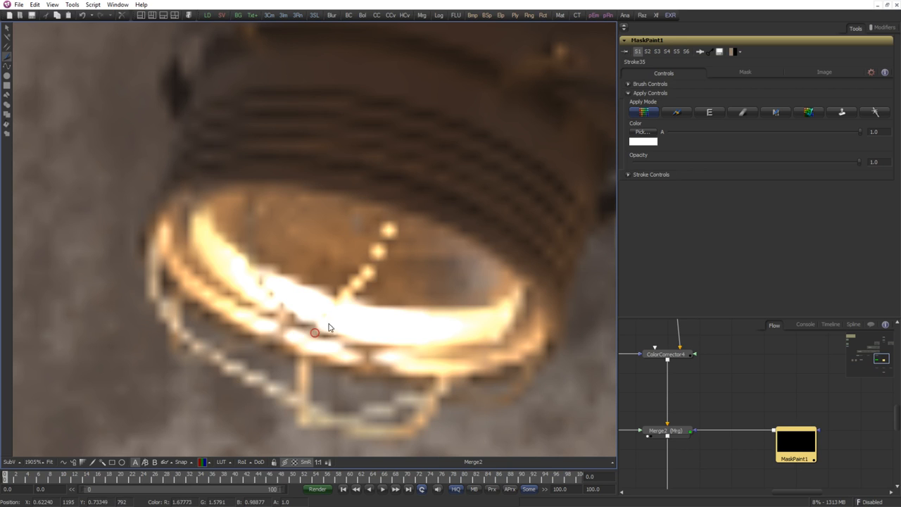
drag(344, 303, 373, 272)
drag(383, 230, 386, 227)
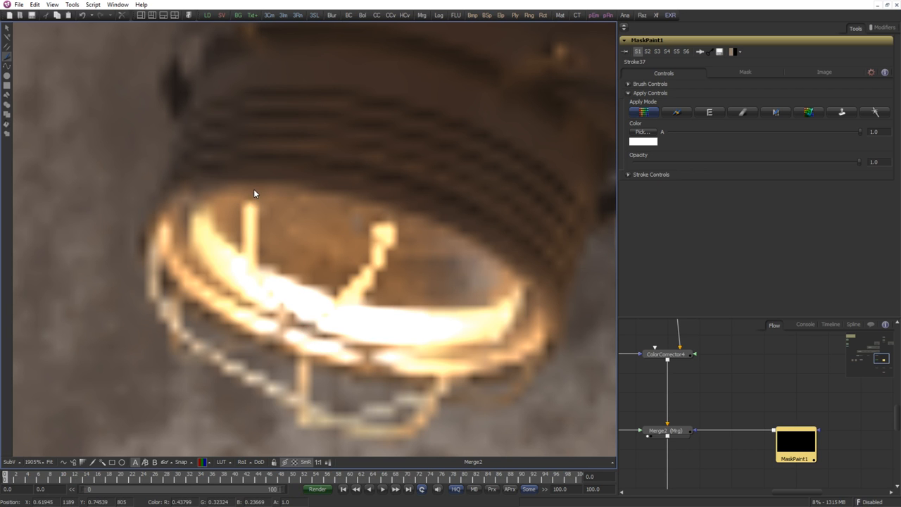
drag(253, 191, 247, 279)
scroll(336, 275, down, 3)
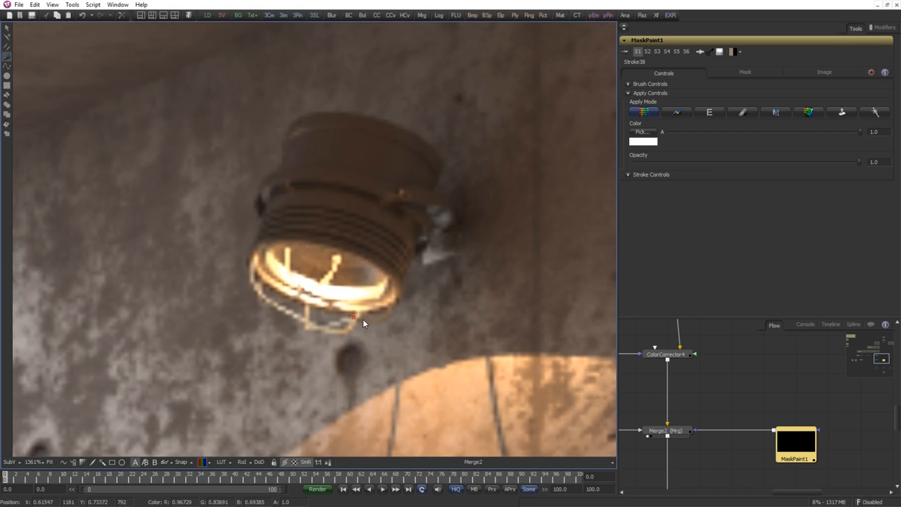
scroll(296, 316, up, 2)
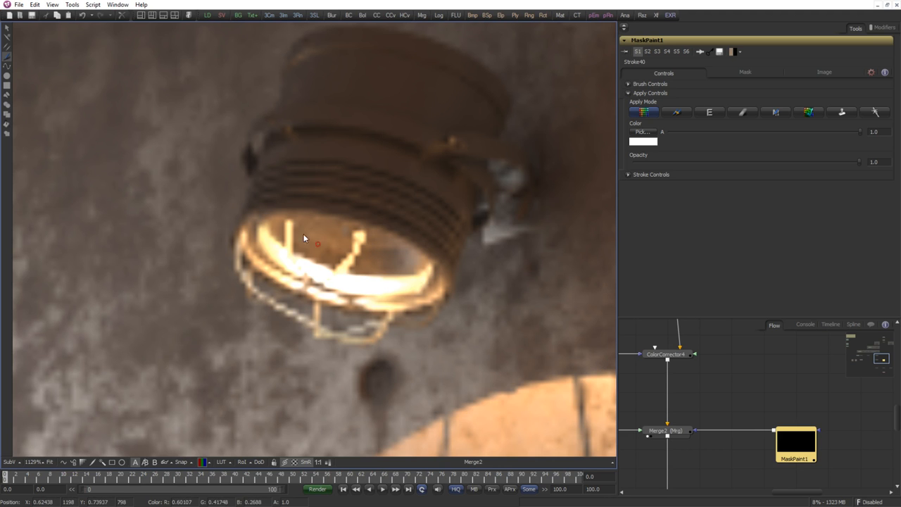
scroll(311, 213, up, 2)
click(285, 219)
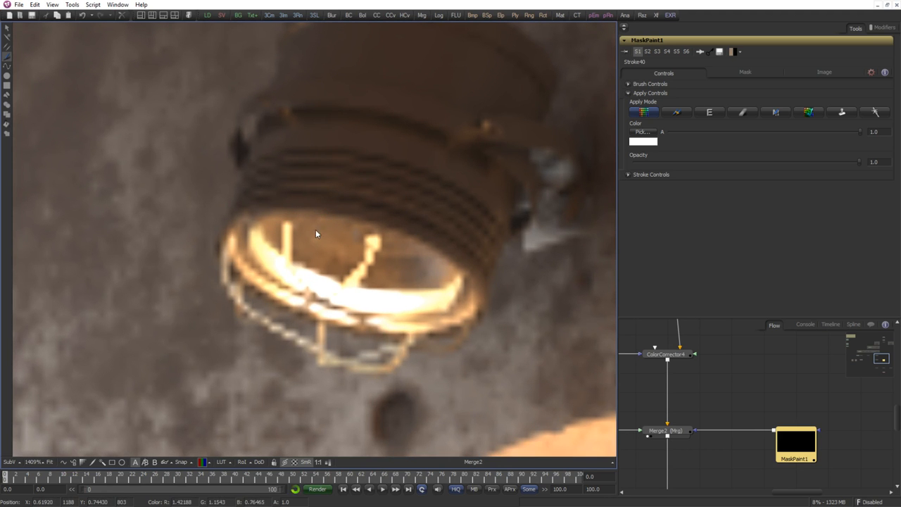
click(376, 232)
Display the MaskPaint1 output and inspect the painted wire strokes of both lamps.
drag(833, 426, 824, 398)
scroll(824, 398, down, 2)
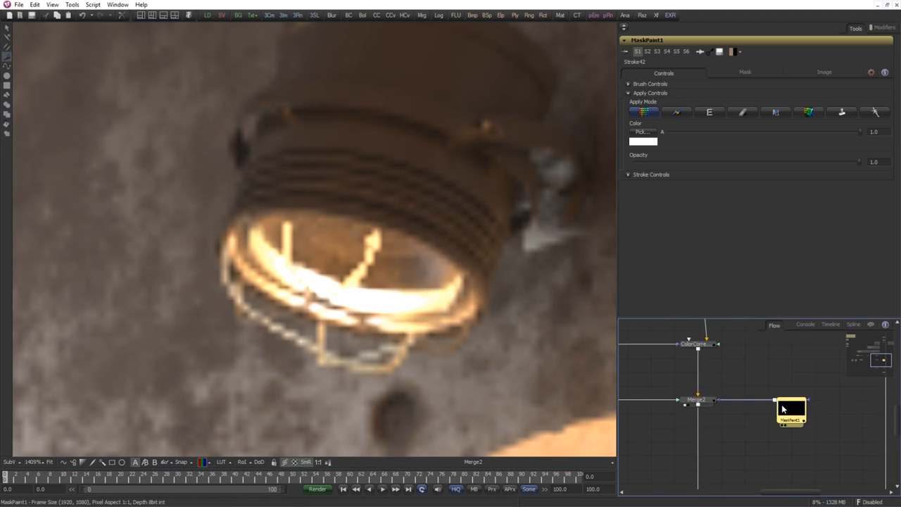
key(1)
scroll(303, 296, down, 11)
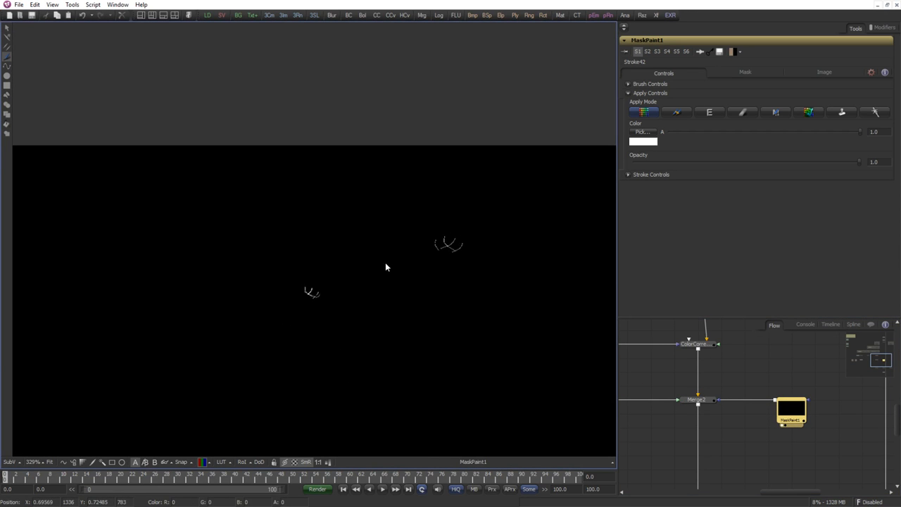
scroll(386, 262, up, 3)
Display the Merge2 output and enable Apply Mask Inverted in its common controls.
drag(755, 400, 692, 383)
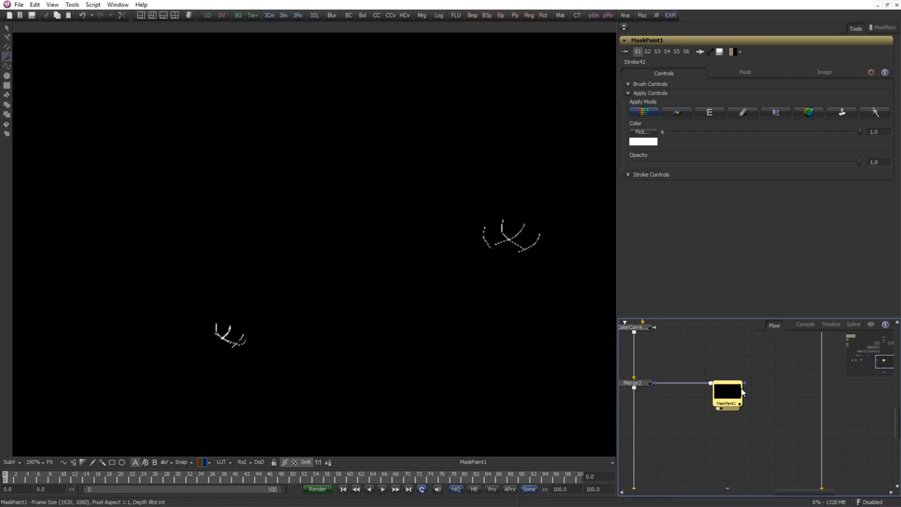
click(647, 387)
key(1)
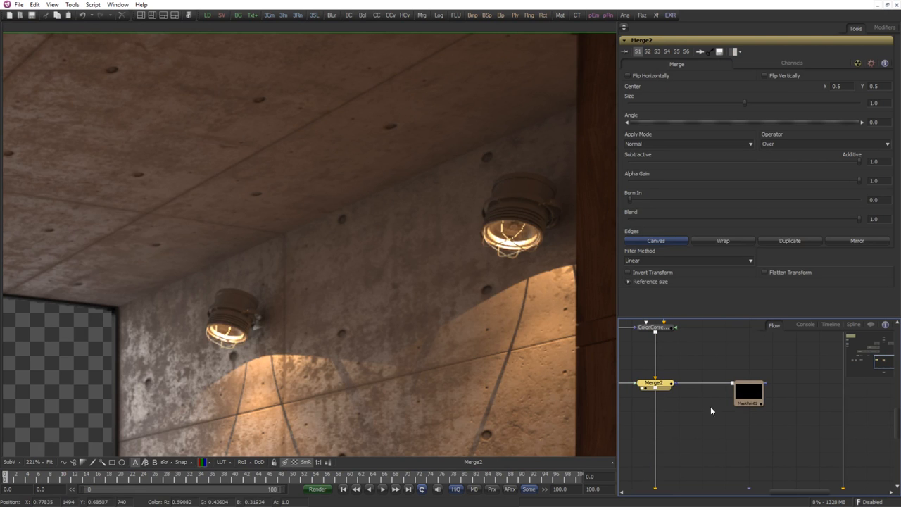
click(857, 63)
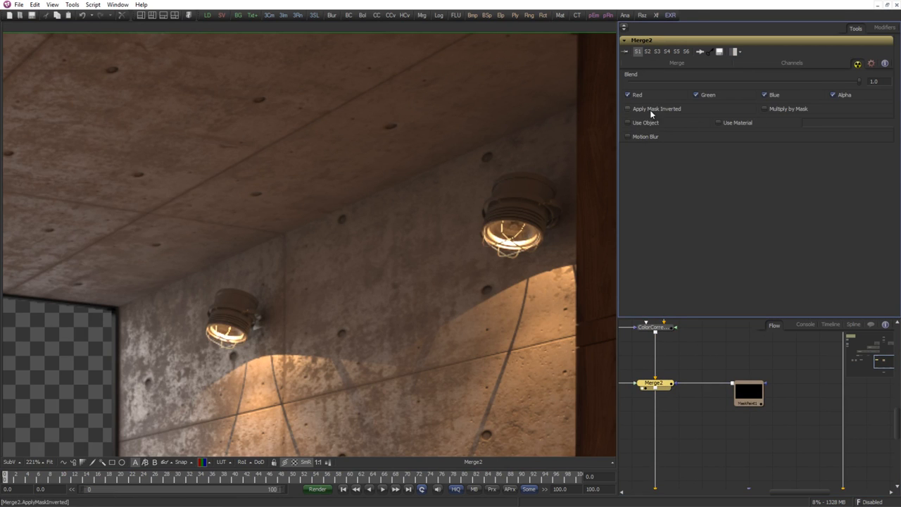
click(645, 109)
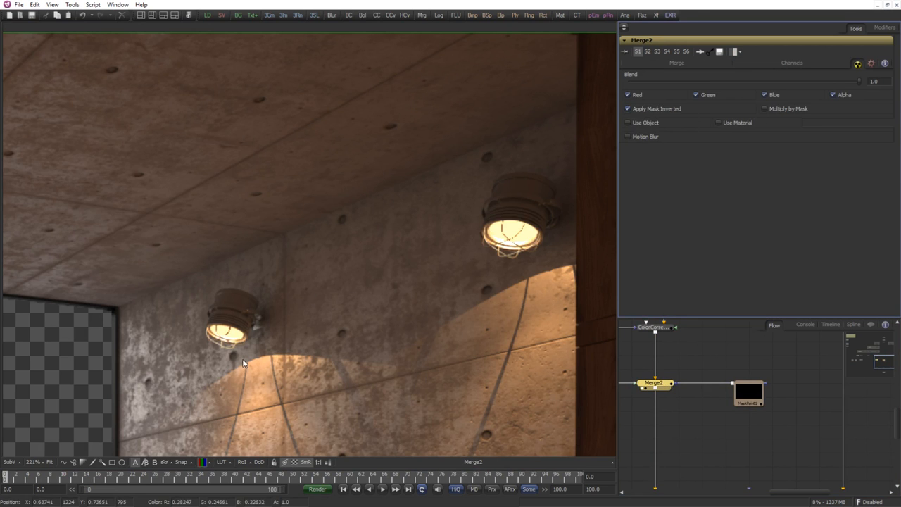
Add a Bitmap mask node and insert it between MaskPaint1 and Merge2.
scroll(463, 257, up, 3)
drag(761, 409, 742, 391)
click(707, 404)
scroll(732, 405, up, 2)
key(shift+space)
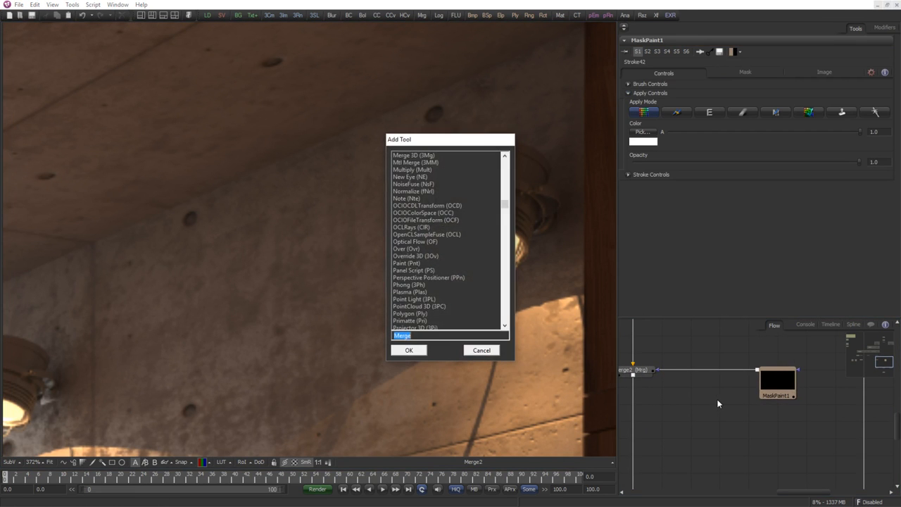
text(bit)
key(Return)
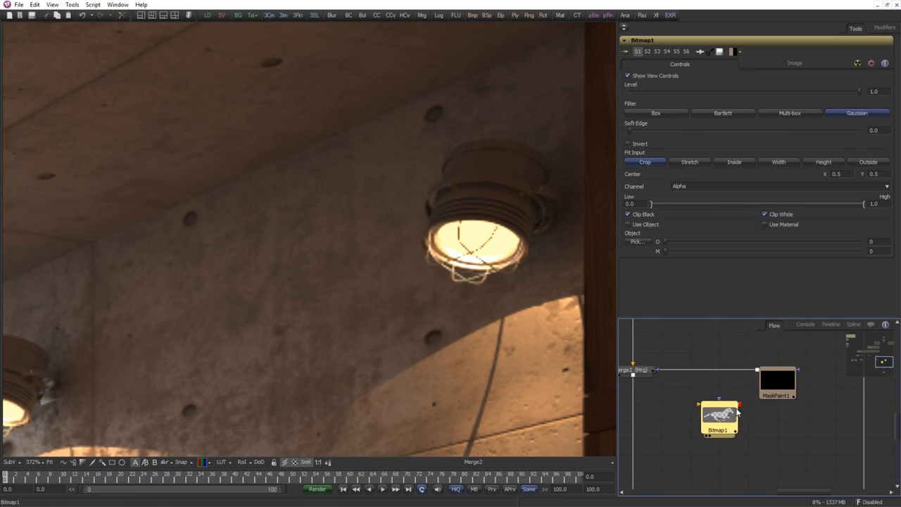
mouse_move(719, 411)
mouse_down()
mouse_move(717, 363)
mouse_move(721, 384)
mouse_up()
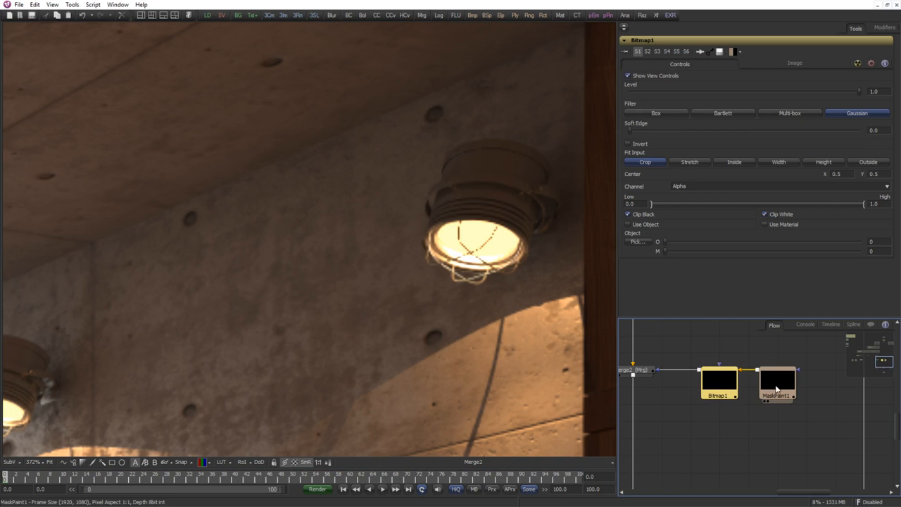
Display Bitmap1's output, compare it with MaskPaint1's and lower its High level to about 0.053.
click(723, 386)
key(1)
scroll(491, 250, up, 1)
drag(491, 250, 455, 282)
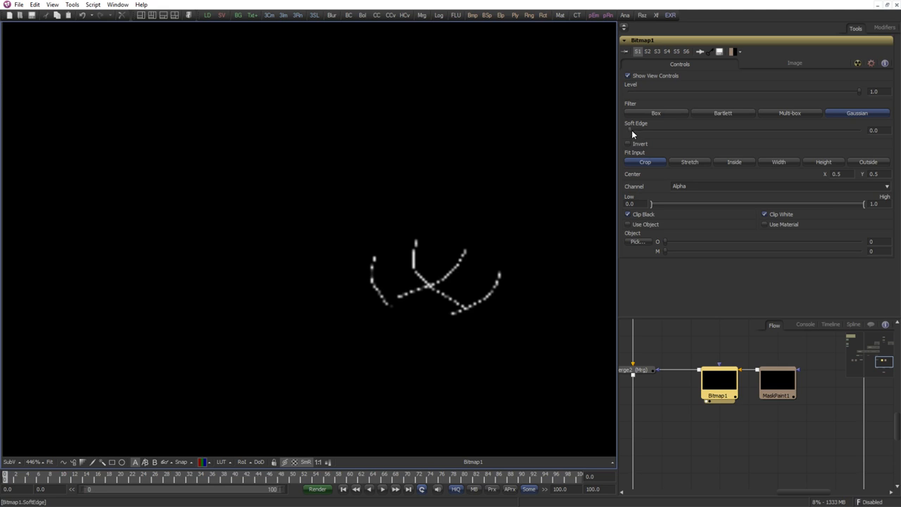
drag(865, 205, 705, 204)
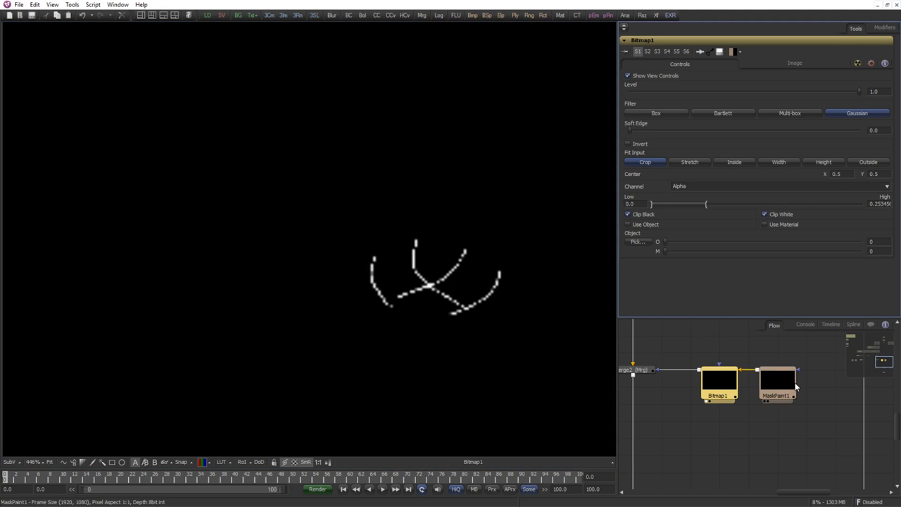
drag(785, 387, 535, 338)
drag(715, 389, 415, 326)
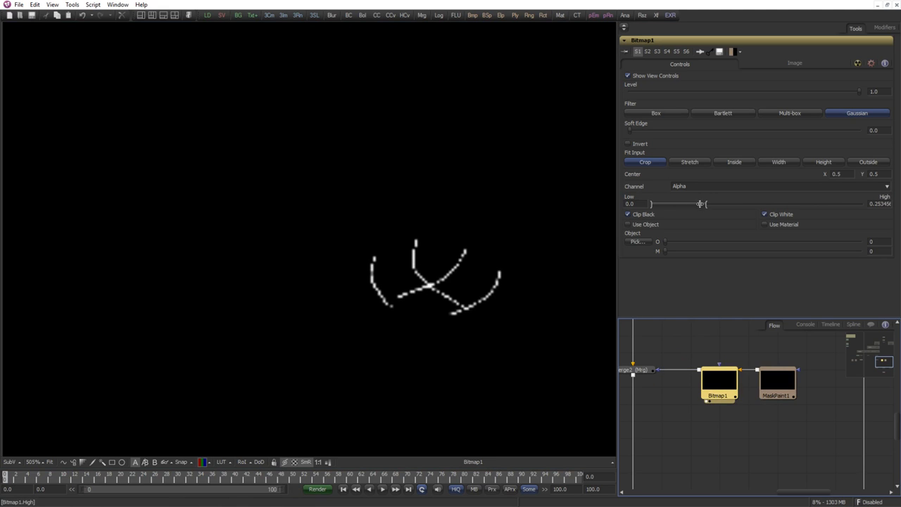
mouse_move(686, 204)
mouse_down()
mouse_move(813, 205)
mouse_move(664, 206)
mouse_up()
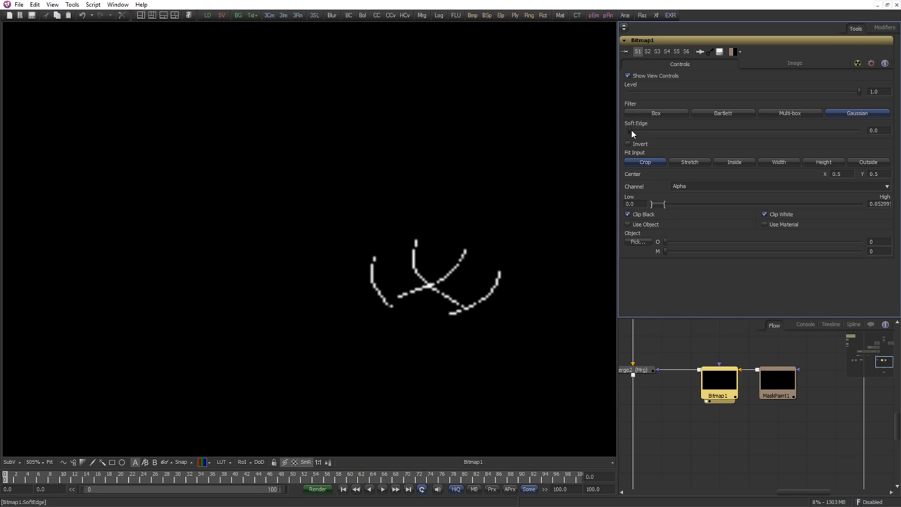
Try Bitmap1 Soft Edge values of 0.01 and 0.001, and check the Merge2 output at the right lamp.
drag(631, 133, 631, 131)
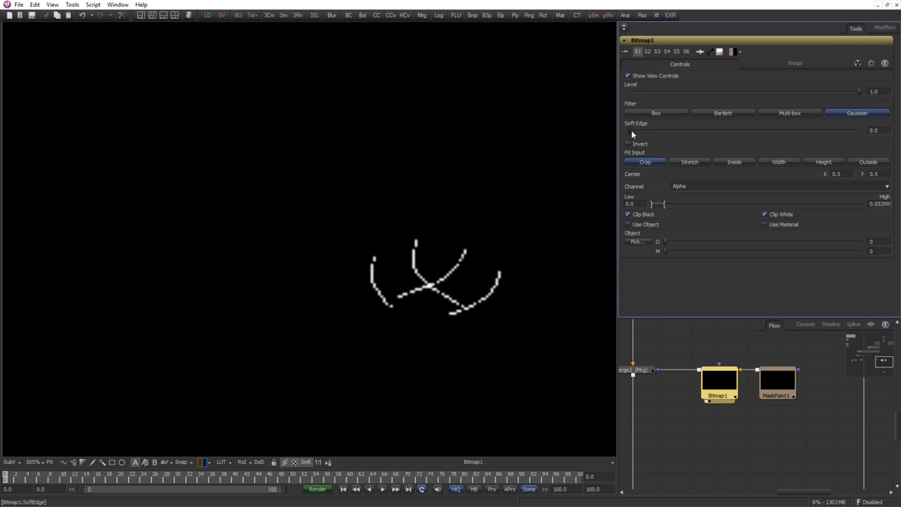
text(1)
key(Tab)
click(884, 131)
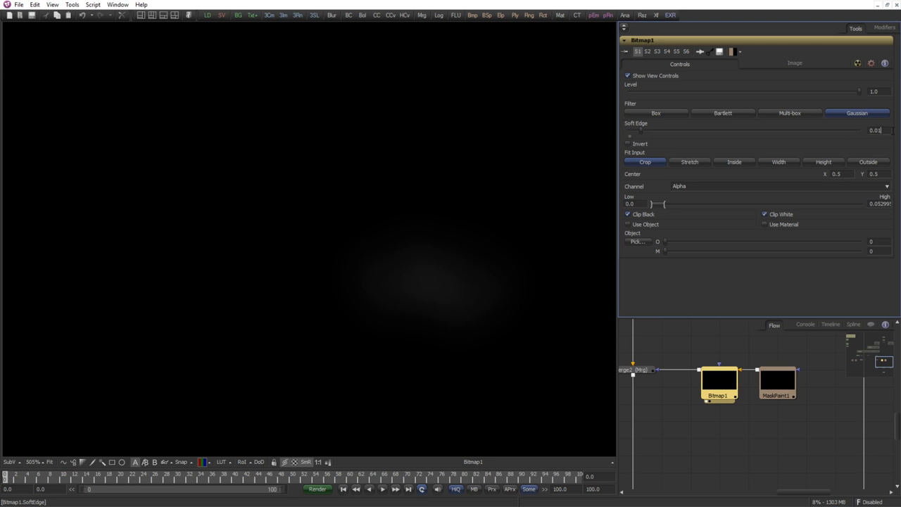
key(Tab)
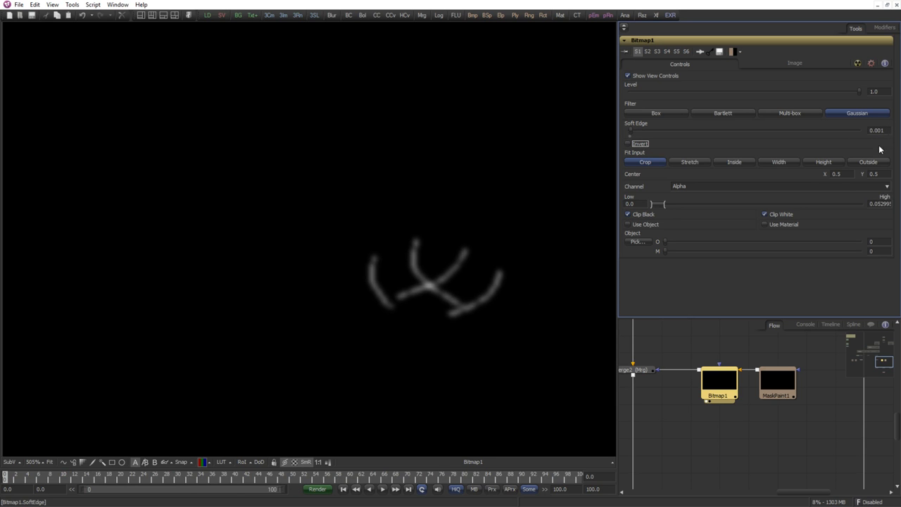
drag(634, 371, 604, 363)
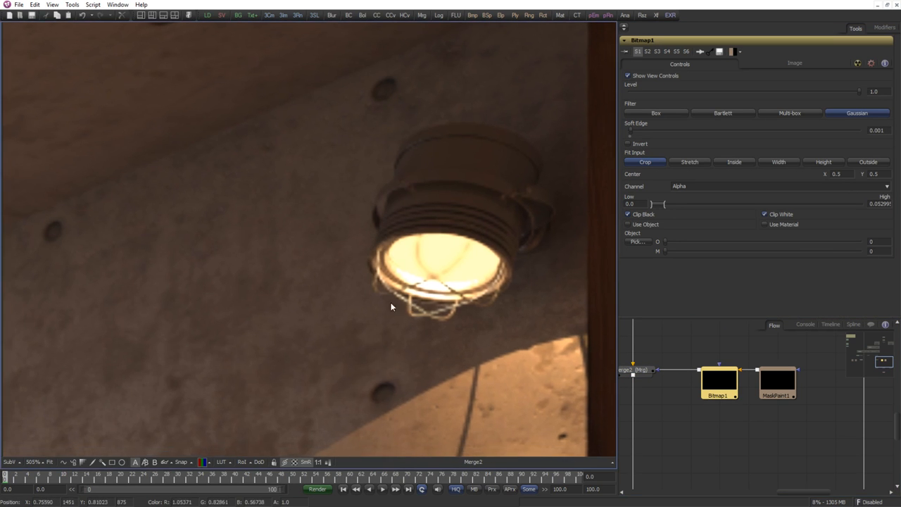
scroll(391, 307, down, 5)
scroll(359, 311, up, 4)
drag(511, 276, 452, 285)
drag(776, 390, 750, 391)
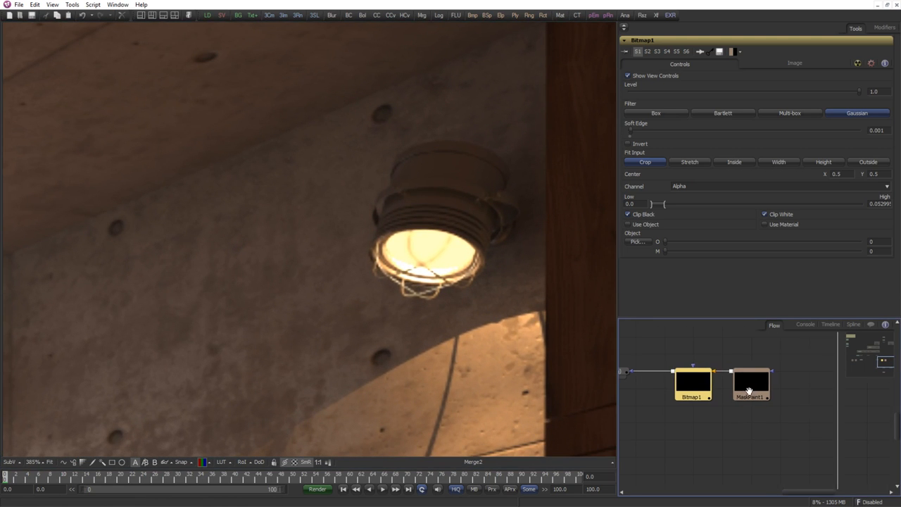
scroll(752, 390, up, 1)
click(764, 393)
click(688, 396)
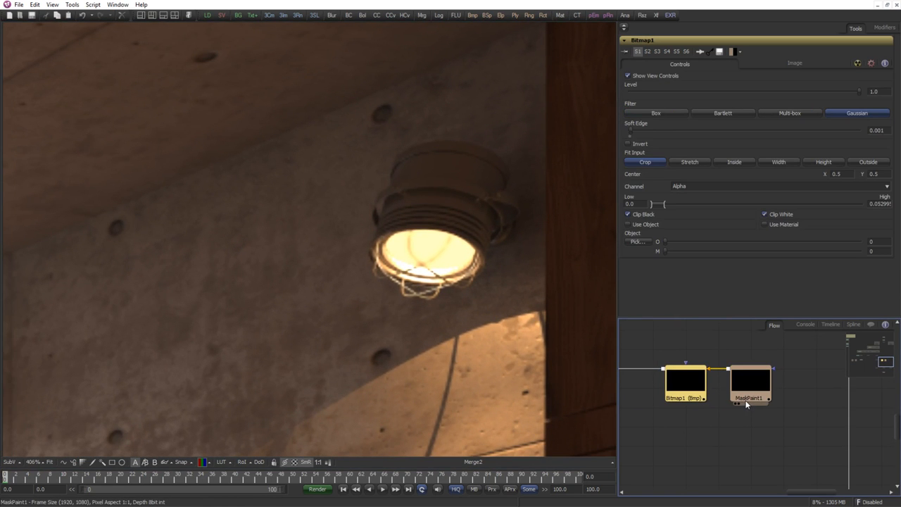
click(755, 398)
click(694, 399)
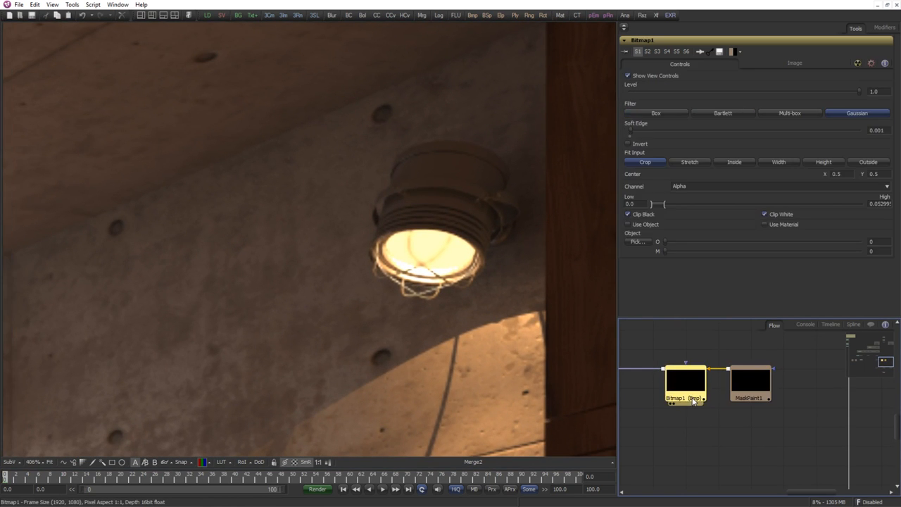
Reset Bitmap1's High level to 1.0, delete the Bitmap1 node and show MaskPaint1's controls.
drag(666, 204, 865, 204)
click(695, 397)
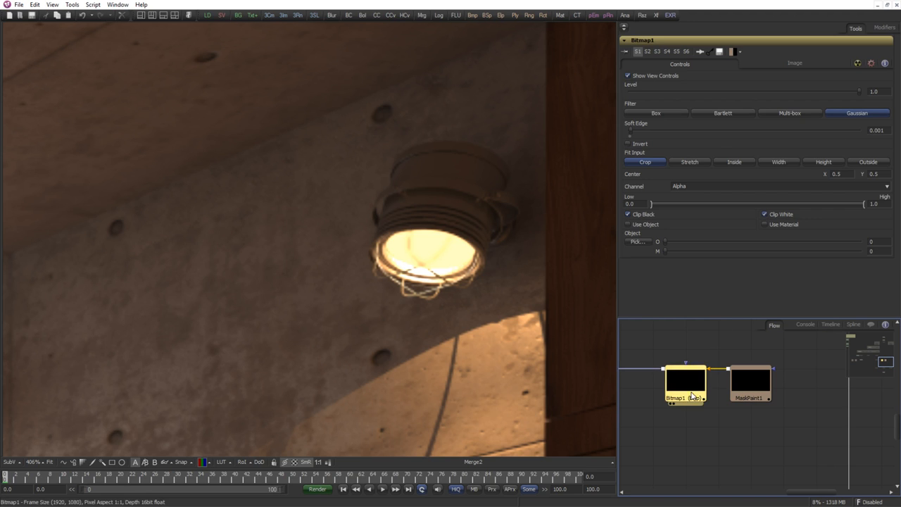
key(Delete)
click(755, 398)
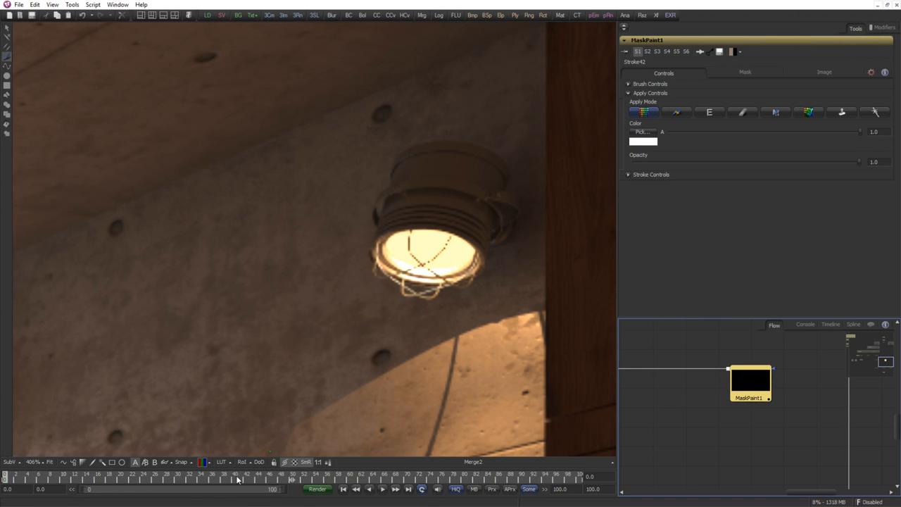
drag(723, 379, 770, 379)
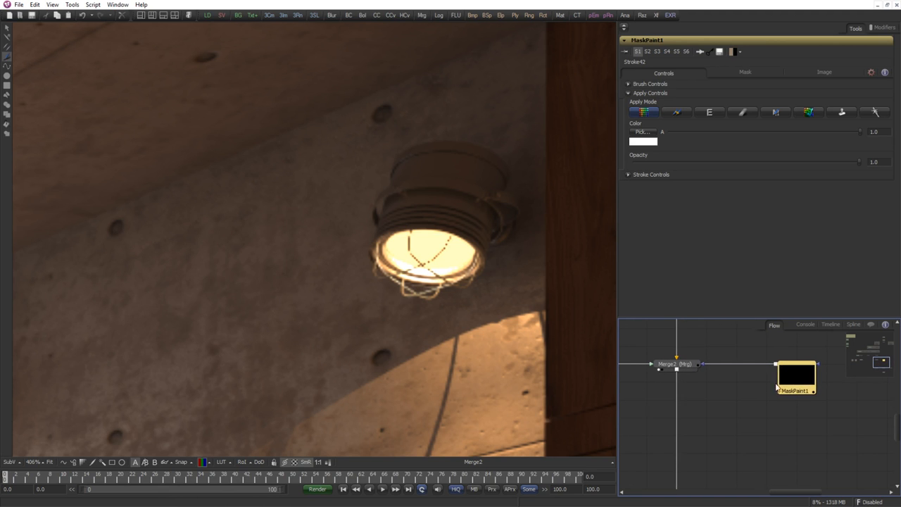
Show Stroke31's stroke controls, raise its stroke Size to about 1.1 and display MaskPaint1's output.
click(883, 28)
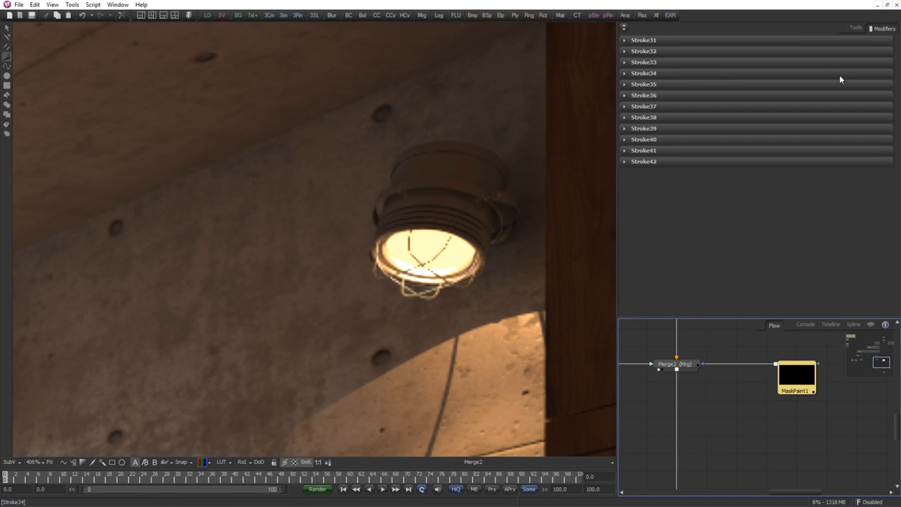
click(624, 40)
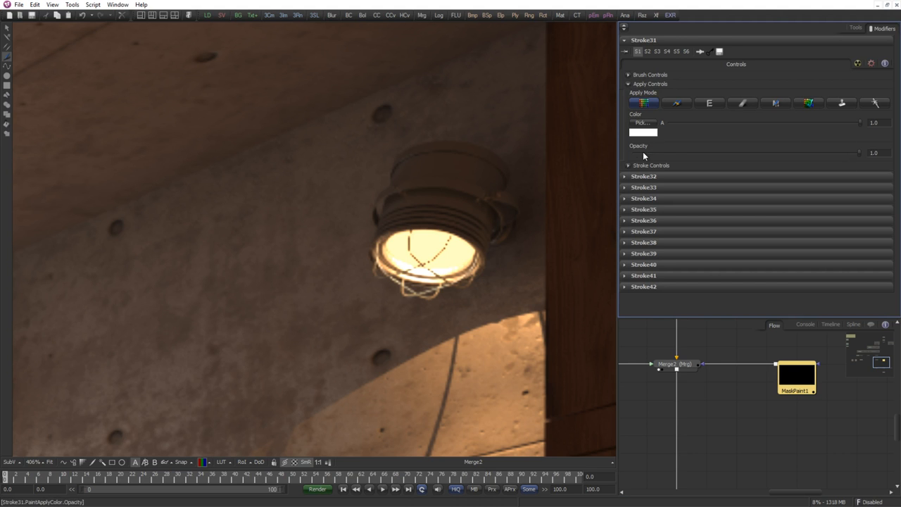
click(628, 166)
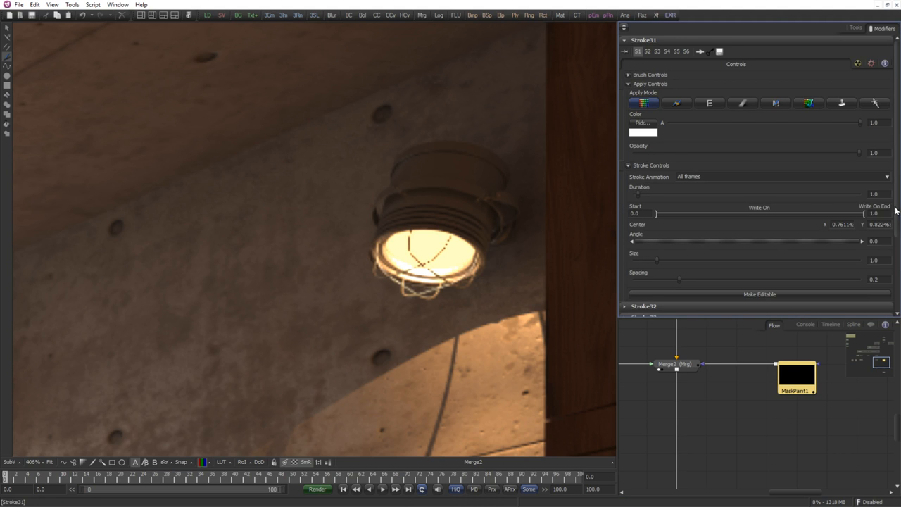
drag(898, 211, 897, 248)
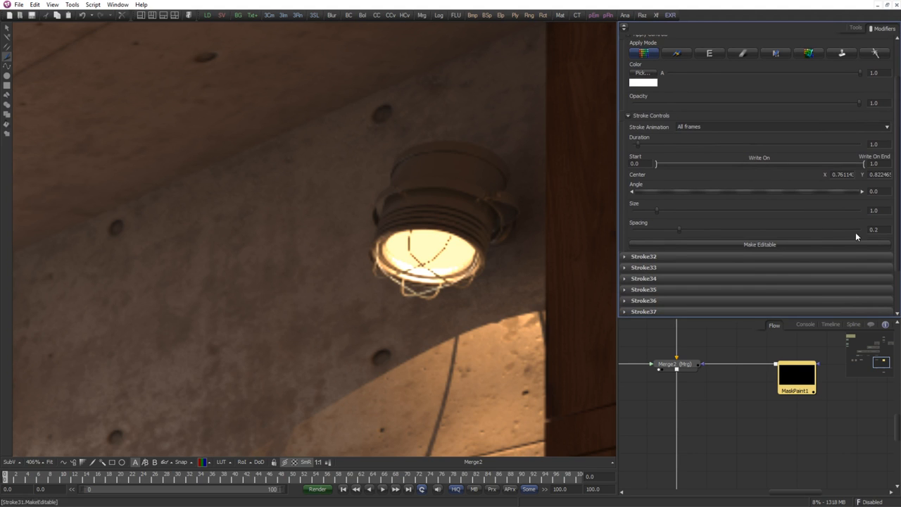
drag(657, 210, 661, 210)
click(784, 395)
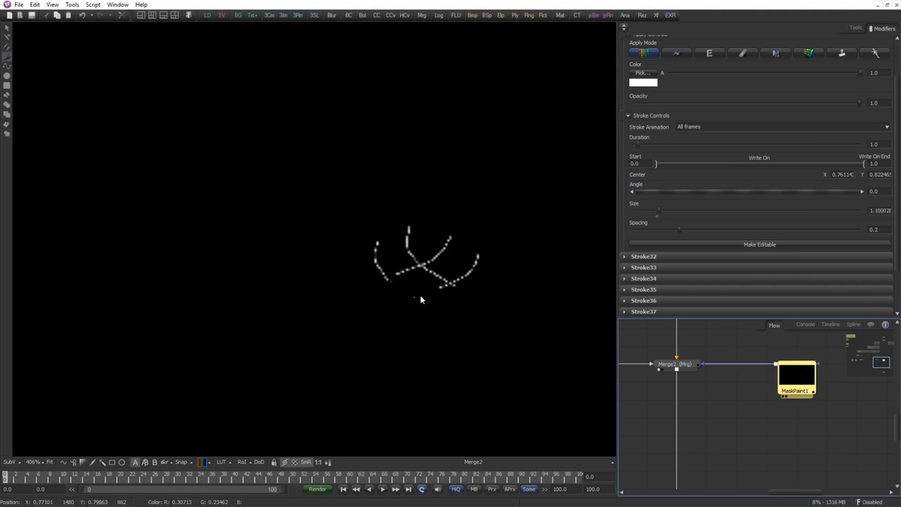
Reset Stroke31's stroke Size to 1.0.
drag(662, 211, 660, 210)
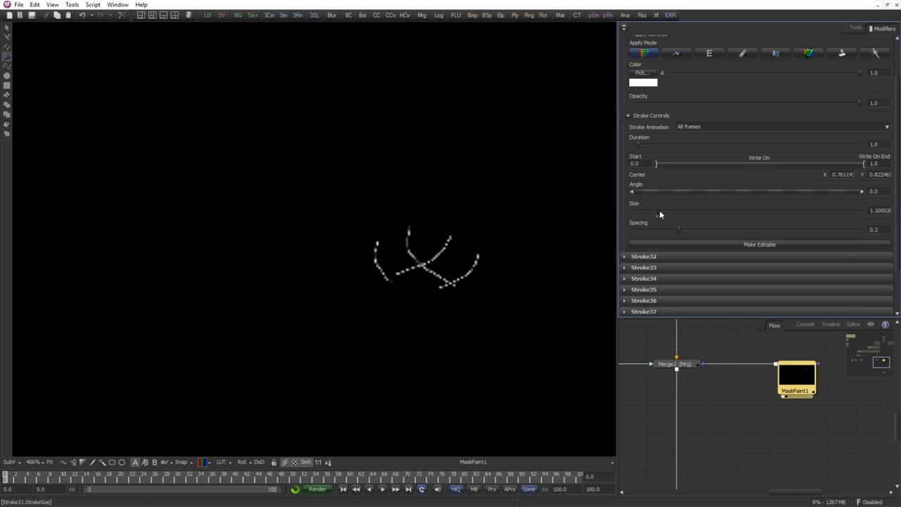
double_click(879, 210)
text(1)
key(Tab)
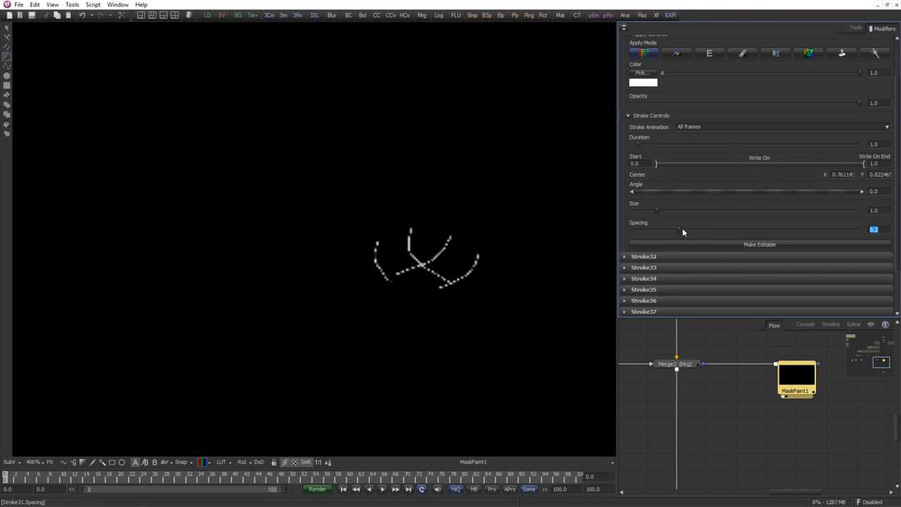
Compare Spacing values of 0 and 1 on Stroke31, and leave Spacing at 0.
drag(681, 229, 680, 231)
click(877, 229)
text(0)
key(Return)
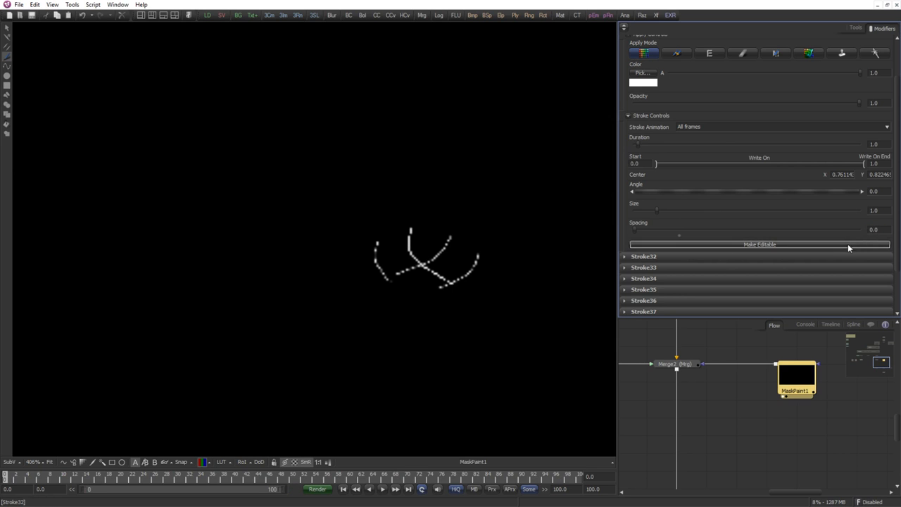
click(880, 229)
text(1)
key(Return)
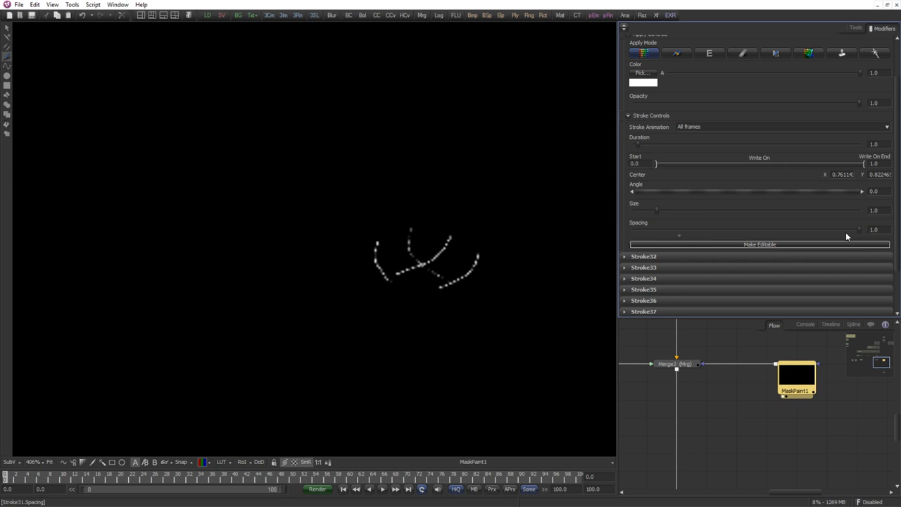
click(877, 229)
text(0)
key(Return)
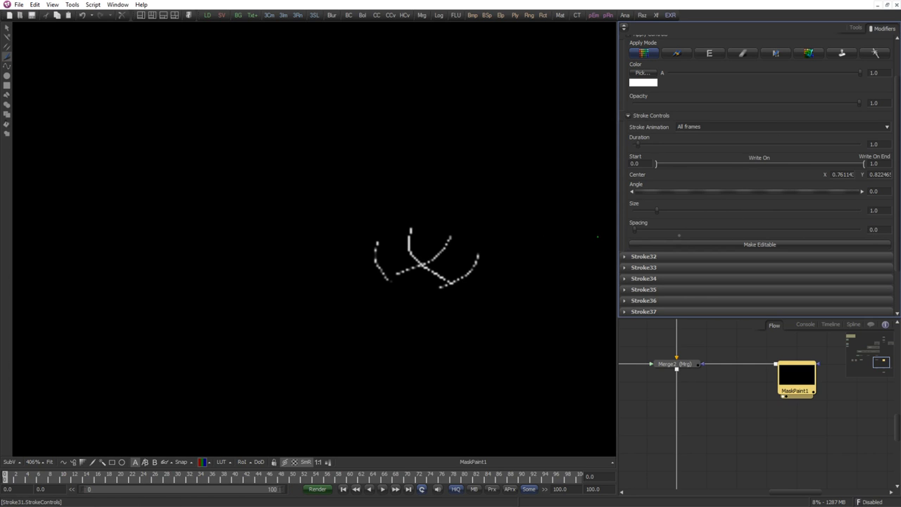
Set Stroke31's brush Size to 0.001 and collapse its apply and stroke controls.
drag(897, 136, 896, 81)
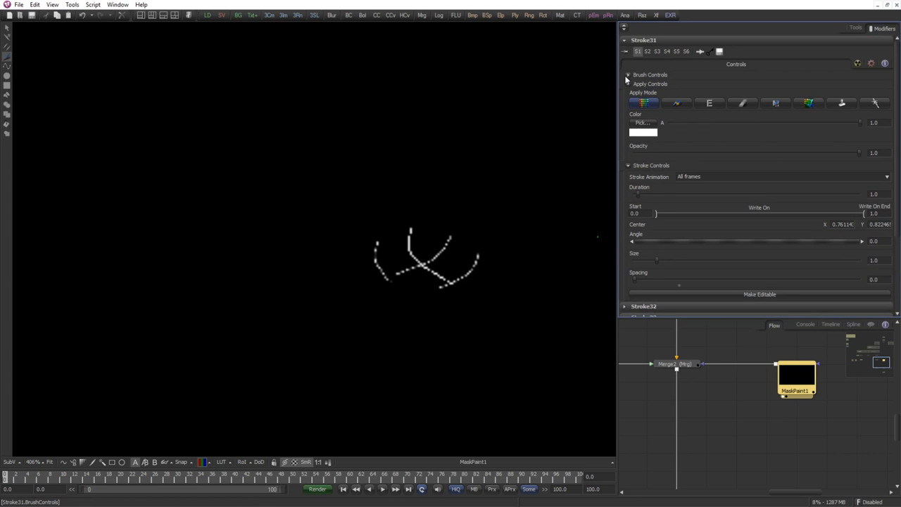
click(627, 76)
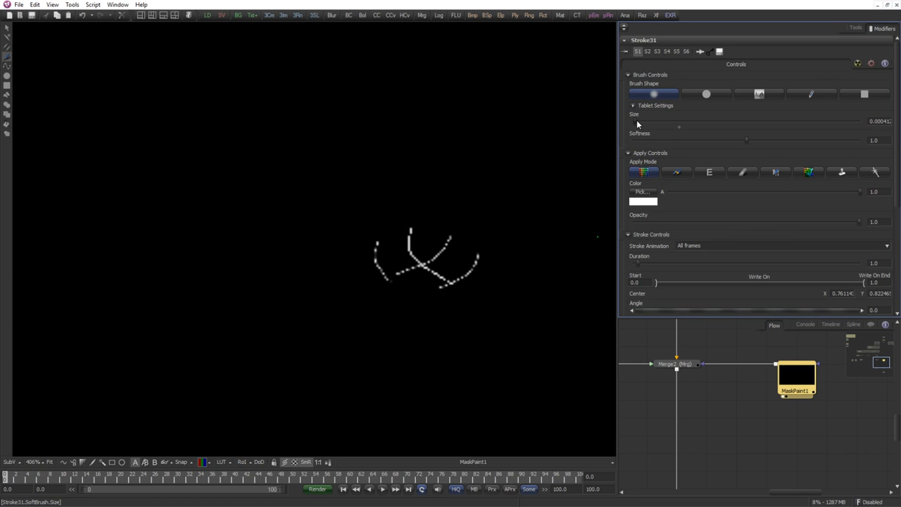
drag(636, 120, 638, 120)
click(634, 153)
click(630, 163)
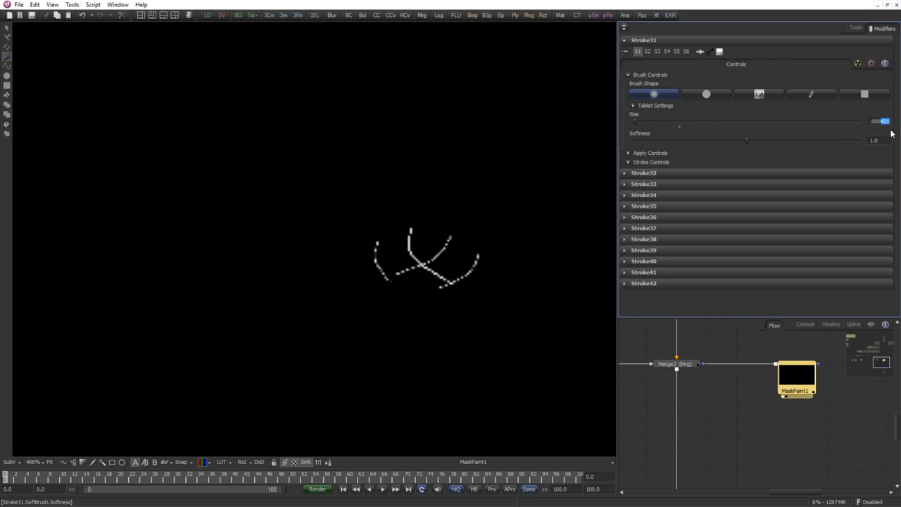
key(Tab)
key(Tab)
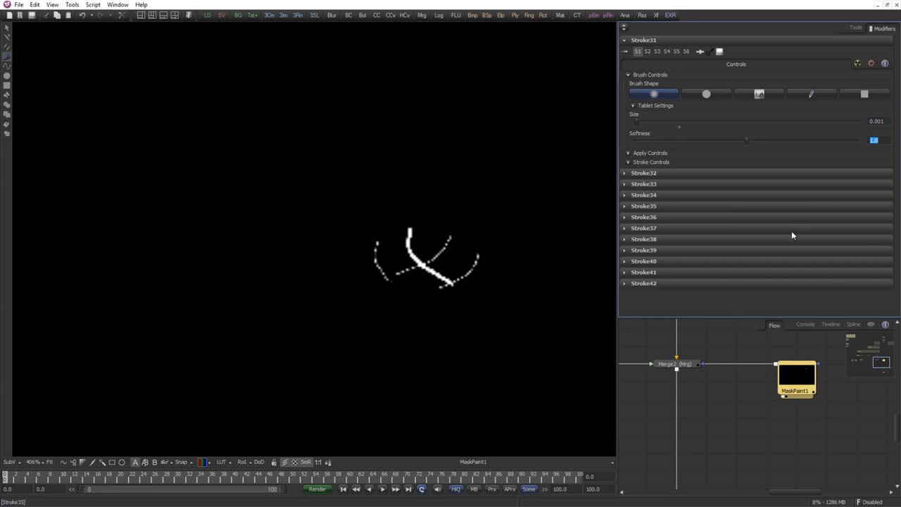
key(shift+Tab)
Set Stroke32's brush Size to 0.001 and collapse its controls.
click(627, 172)
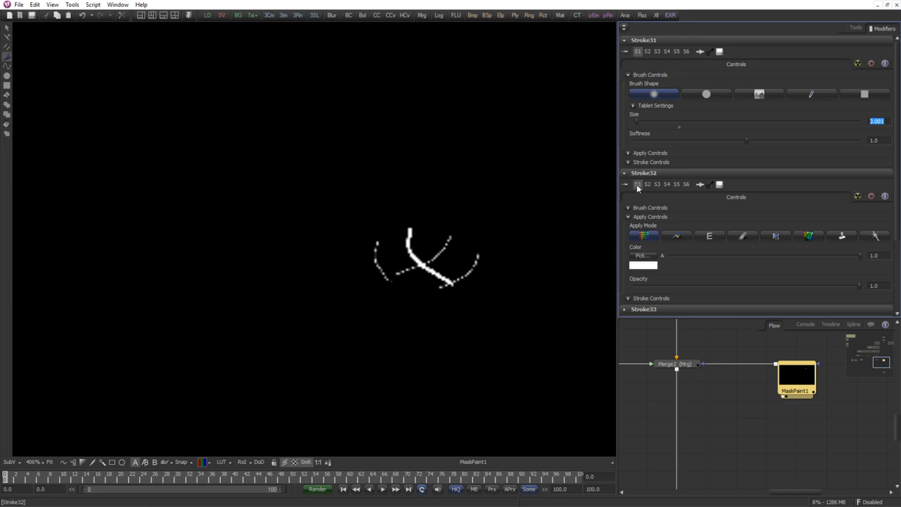
click(632, 207)
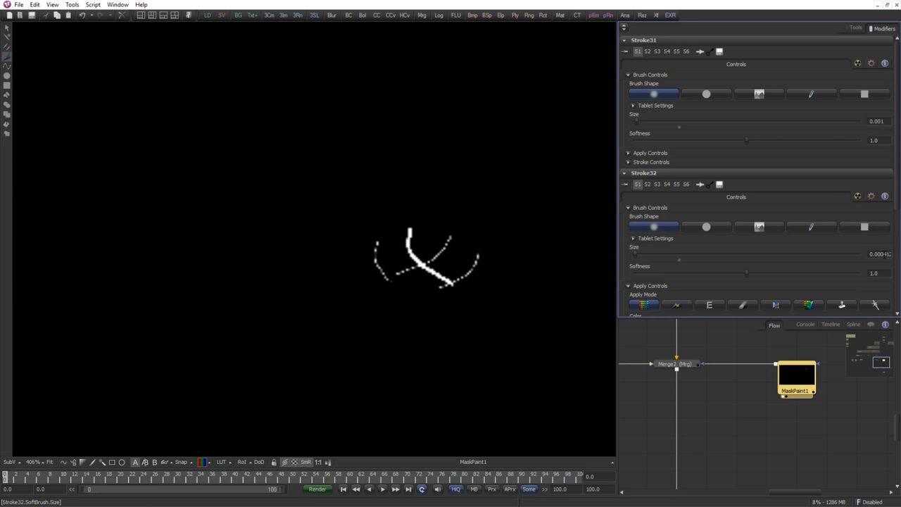
double_click(885, 255)
text(.001)
key(Tab)
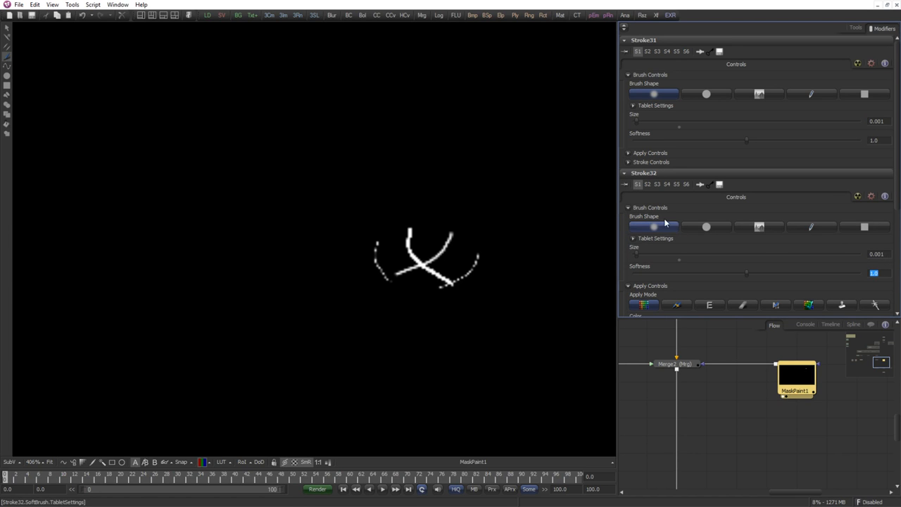
click(626, 173)
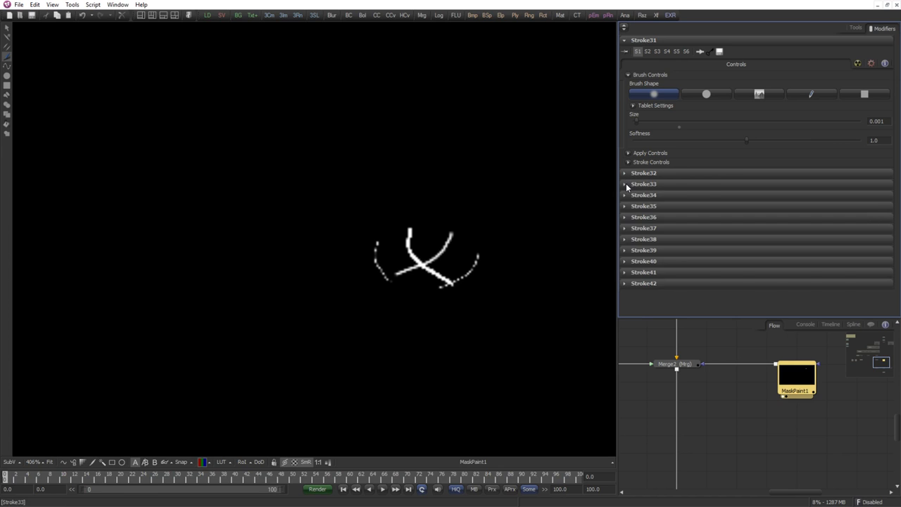
Set Stroke33's brush Size to 0.001 and collapse its controls.
click(627, 183)
click(628, 219)
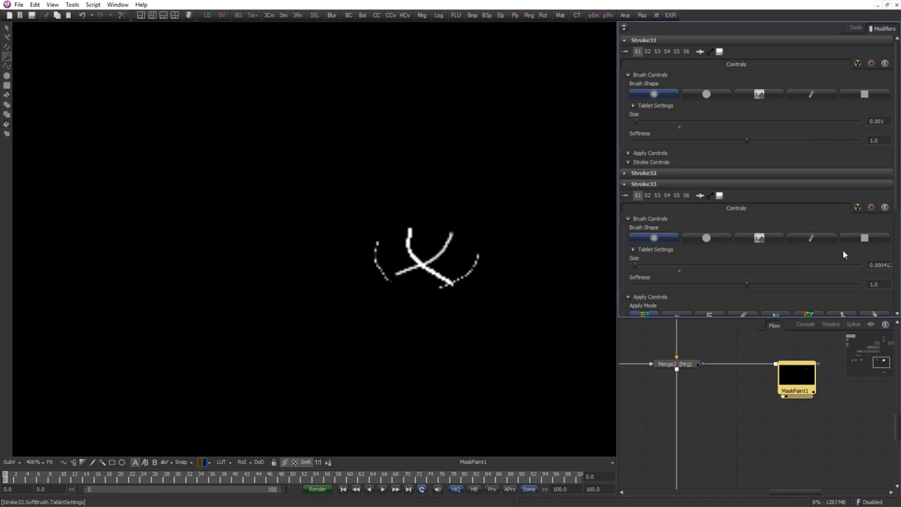
double_click(885, 265)
text(1)
key(Tab)
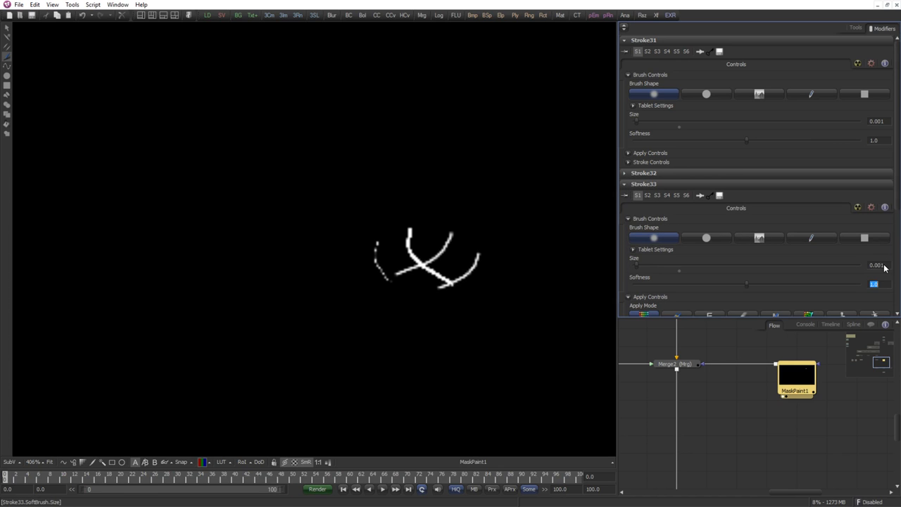
click(624, 184)
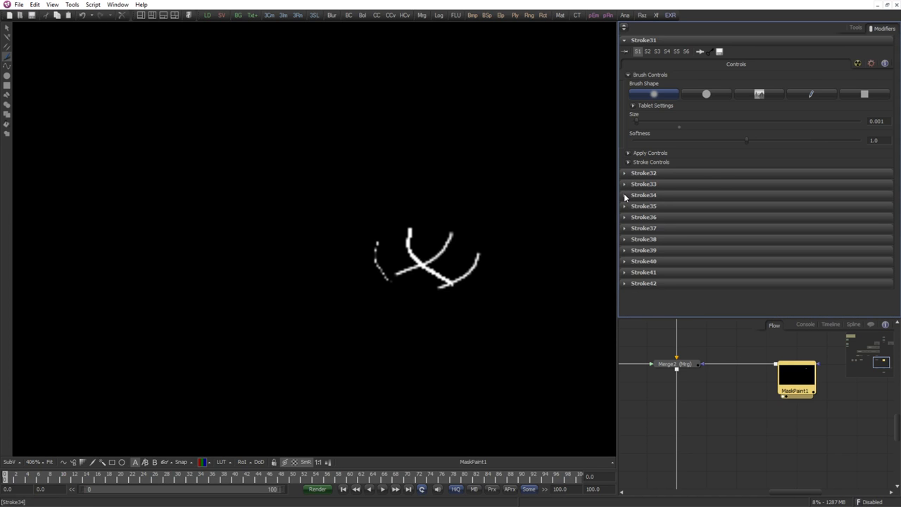
Set Stroke34's brush Size to 0.001 and collapse its controls.
click(624, 193)
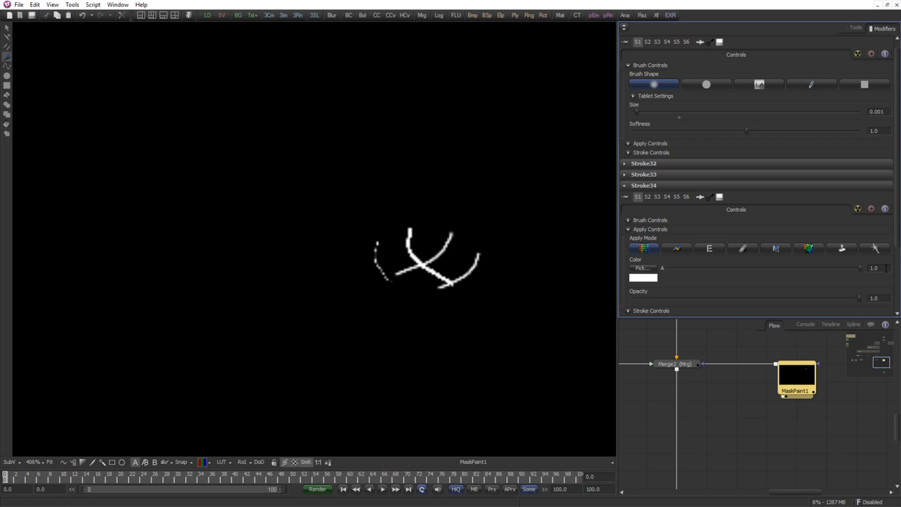
click(629, 220)
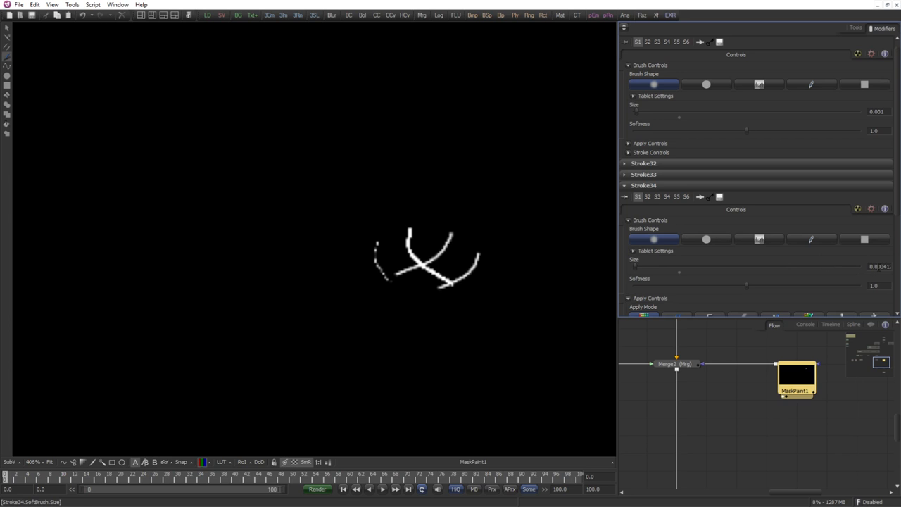
key(Tab)
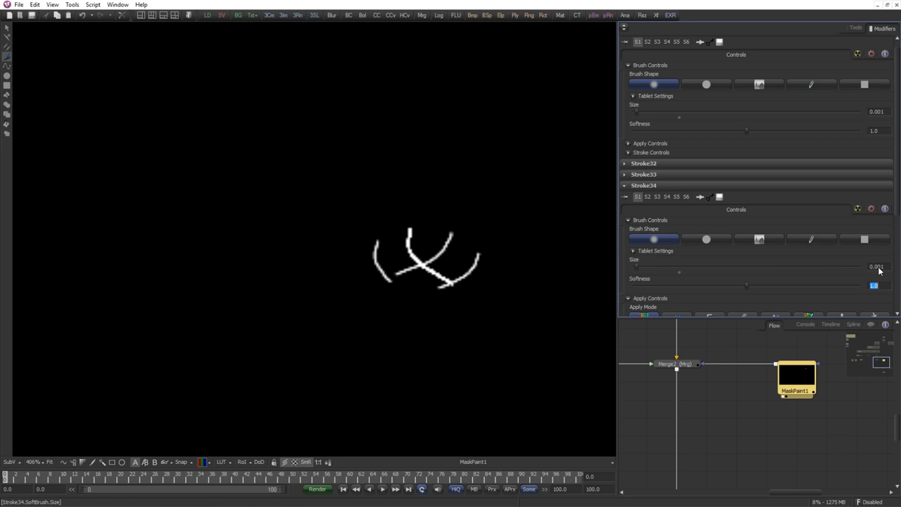
click(626, 187)
Set Stroke35's brush Size to 0.001 and collapse its controls.
click(624, 199)
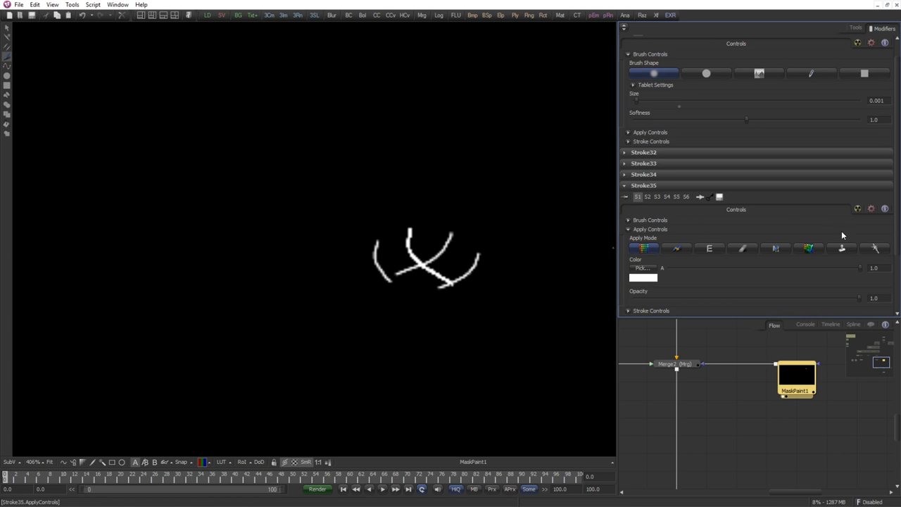
click(629, 220)
click(876, 267)
text(0.021)
key(Tab)
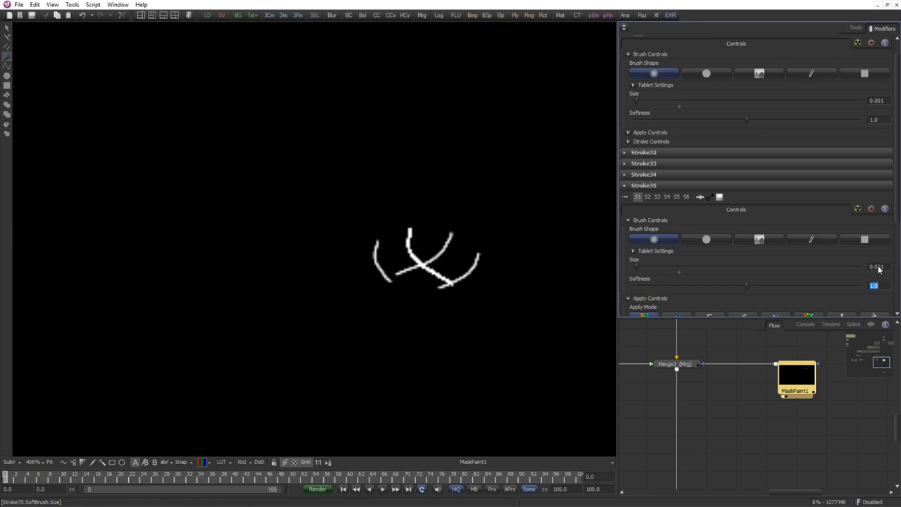
click(626, 186)
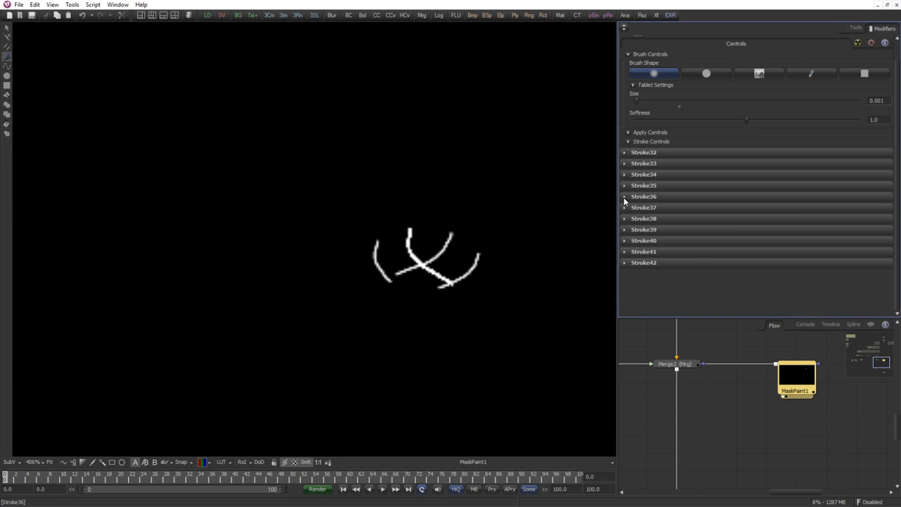
Set Stroke36's brush Size to 0.001 and collapse its controls.
click(624, 199)
click(629, 219)
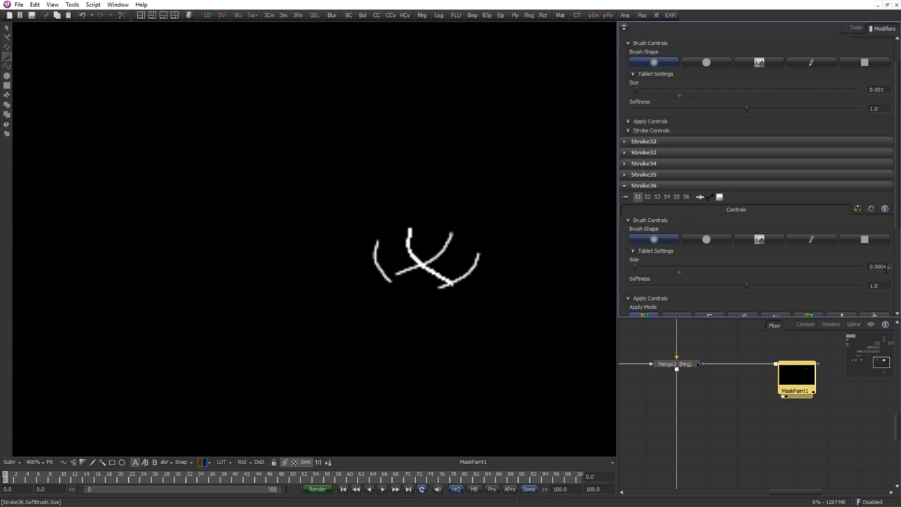
double_click(888, 268)
text(0.001)
key(Tab)
click(625, 186)
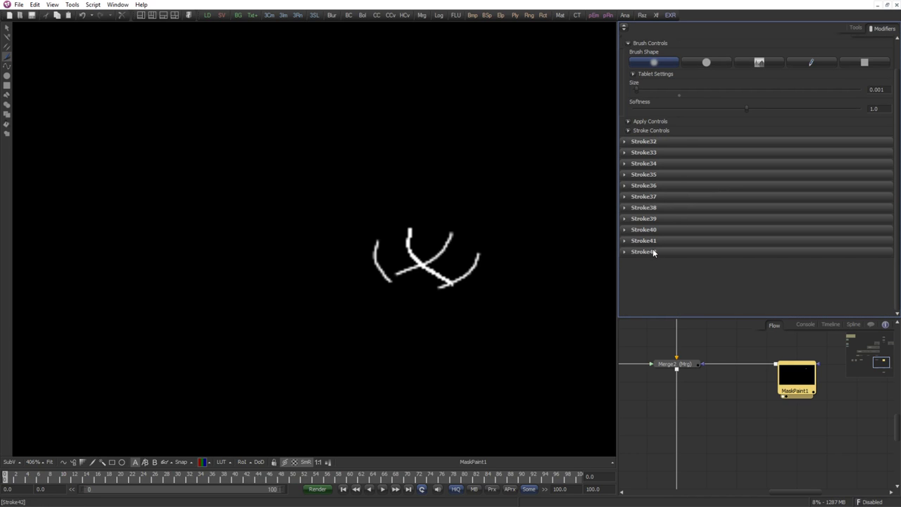
Set Stroke37's brush Size to 0.001 and collapse its controls.
click(624, 199)
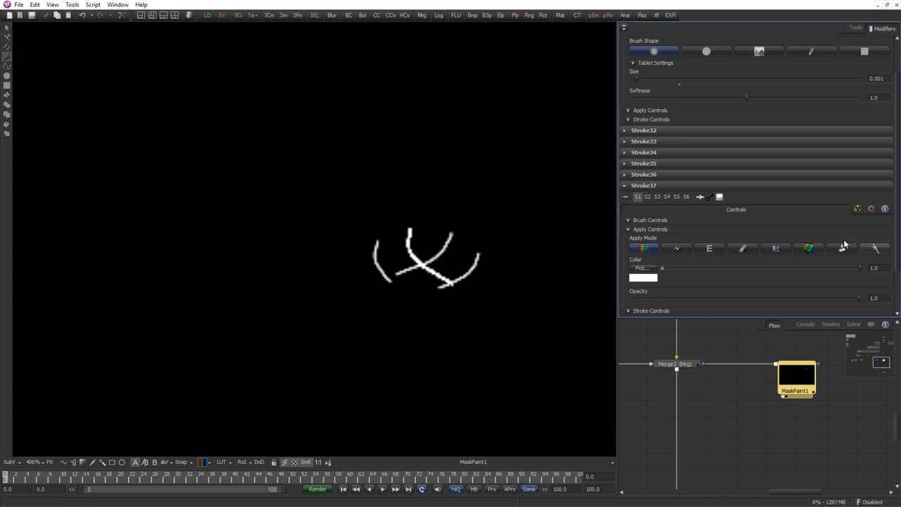
click(629, 219)
double_click(880, 266)
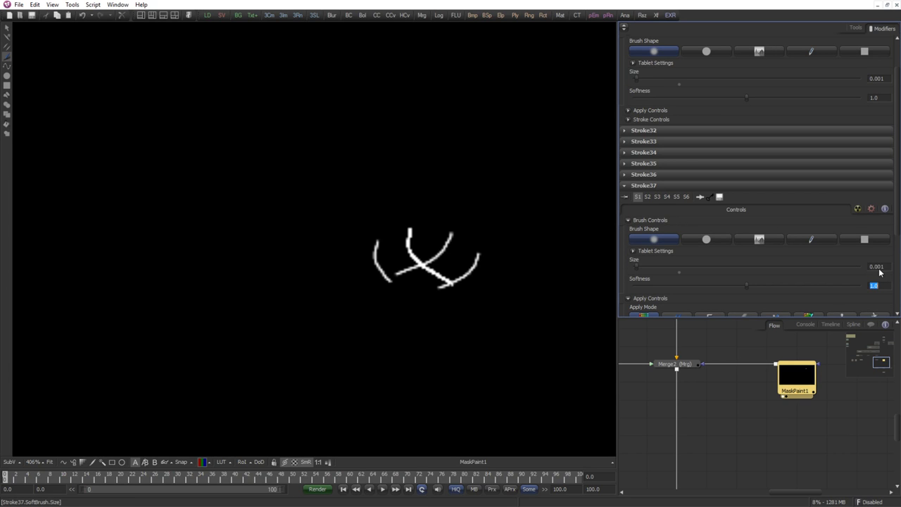
click(624, 185)
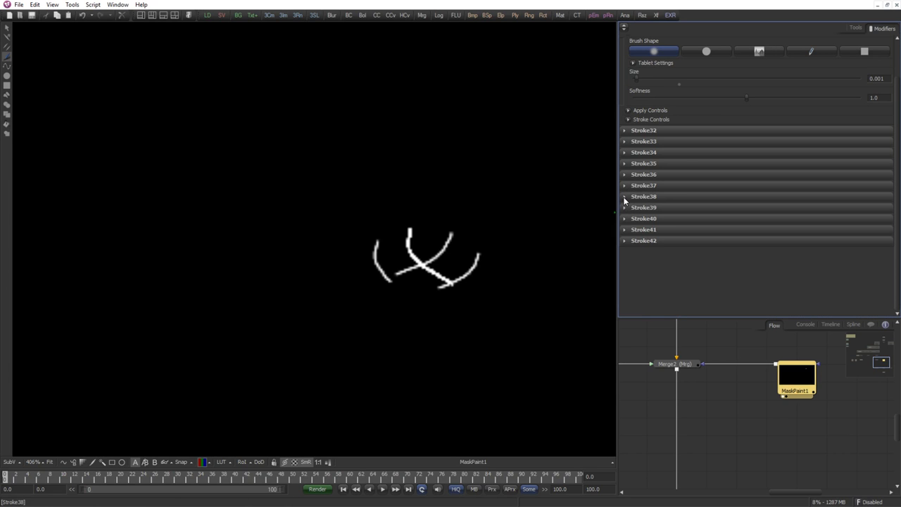
Set Stroke38's brush Size to 0.001 and collapse its controls.
click(624, 196)
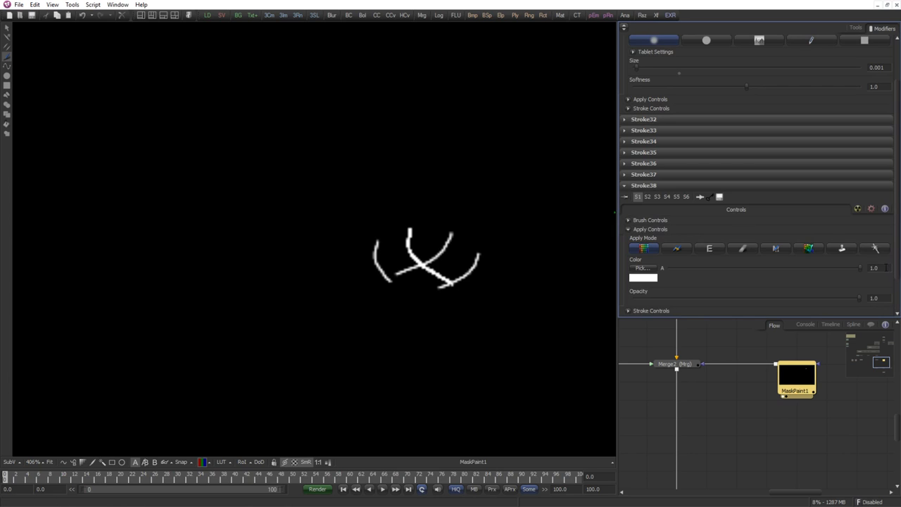
click(665, 220)
double_click(880, 266)
text(0.001)
key(Tab)
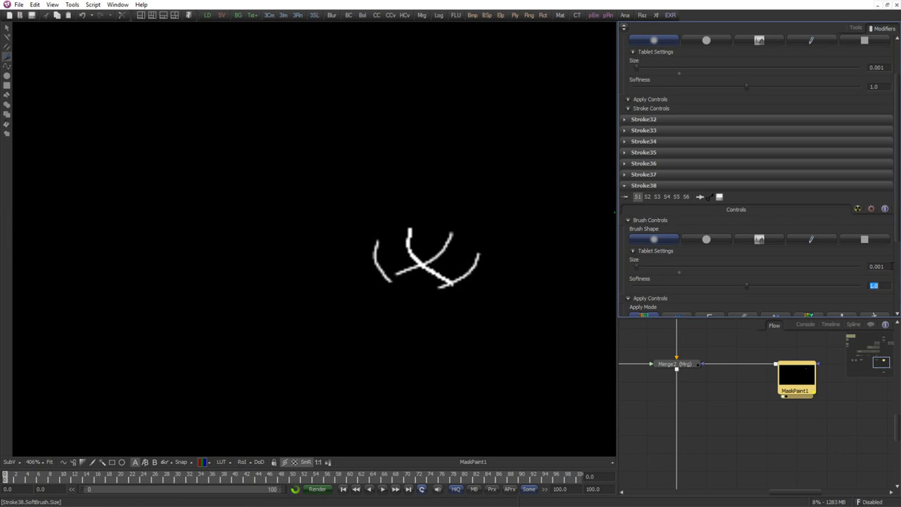
click(626, 187)
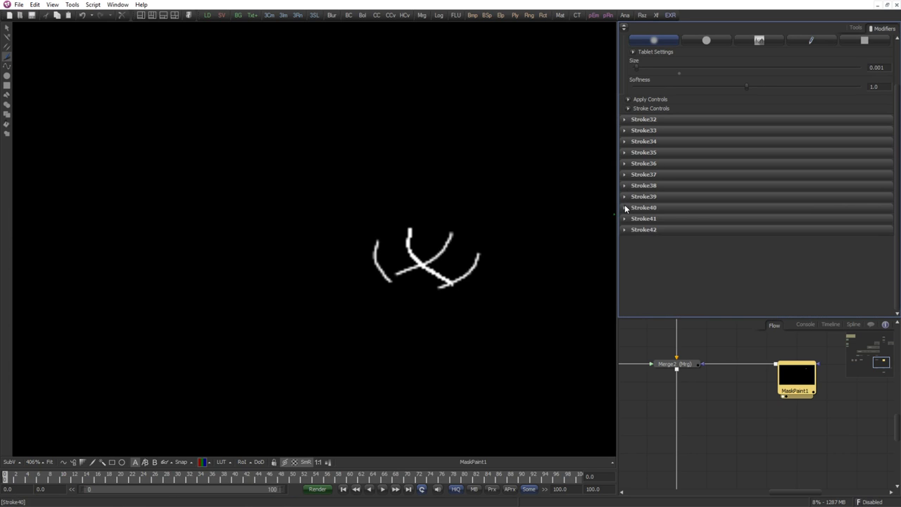
Adjust Stroke40's brush Size and collapse its controls.
click(626, 208)
click(648, 220)
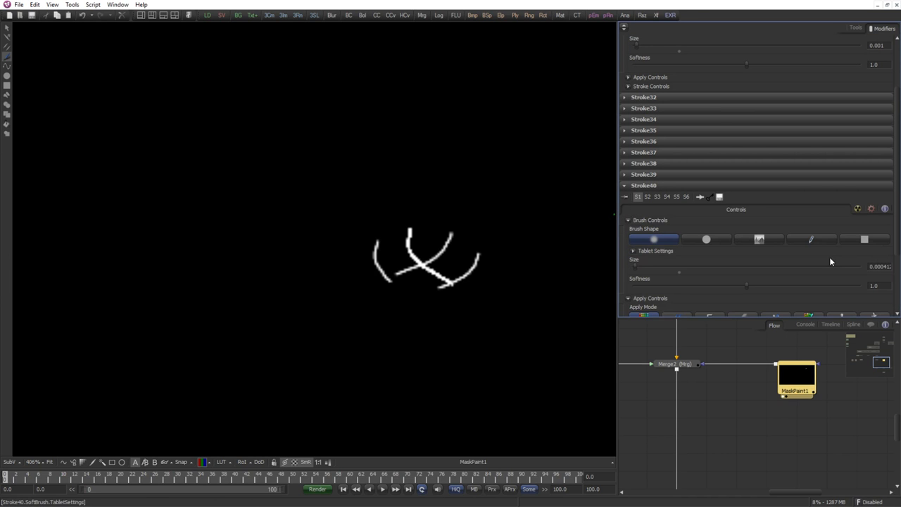
click(626, 187)
Set Stroke41's brush Size to 0.001 and collapse its controls.
click(627, 197)
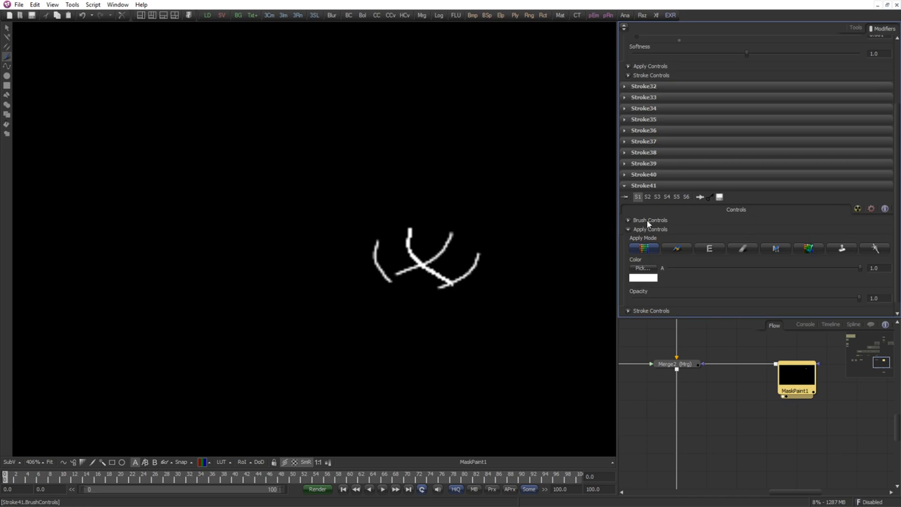
click(648, 223)
drag(871, 268, 894, 271)
text(0.001)
key(Tab)
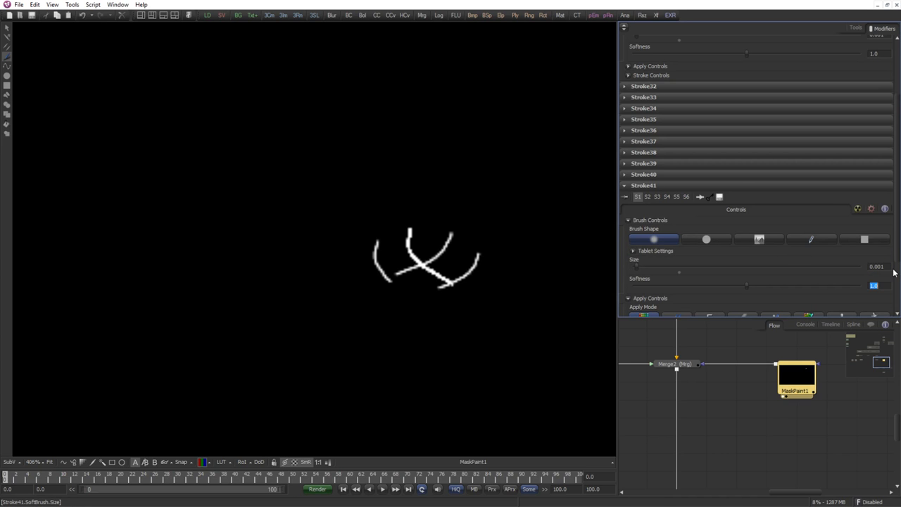
click(628, 186)
Set Stroke42's brush Size to 0.001 and collapse its controls.
click(628, 196)
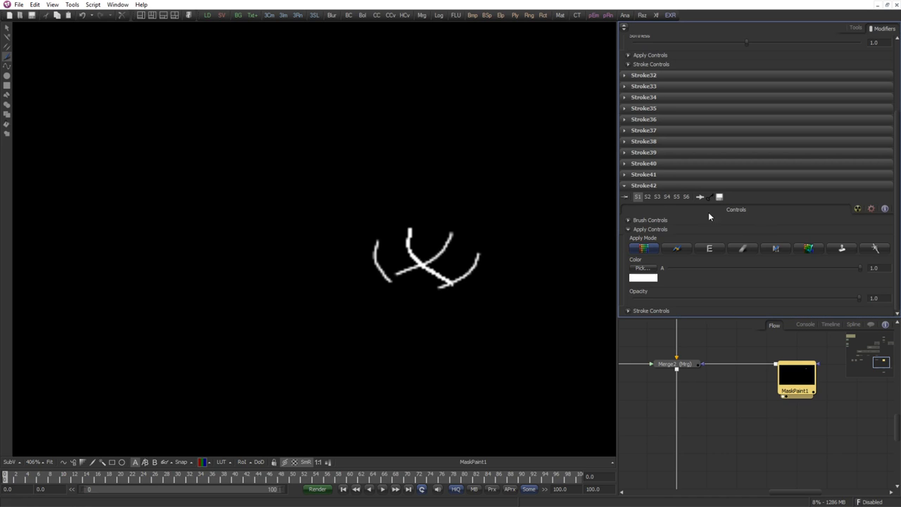
click(659, 219)
double_click(874, 266)
text(0.001)
key(Tab)
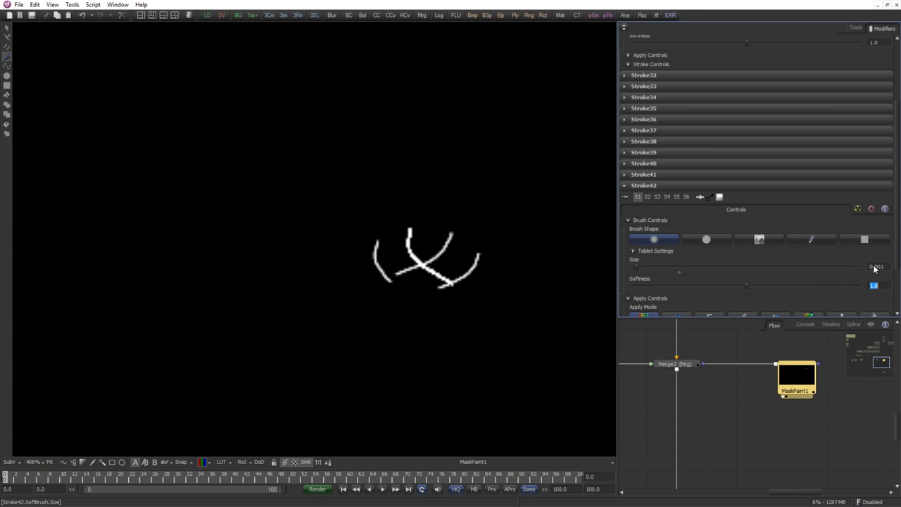
click(625, 186)
Check the painted mask strokes of both lamps, and display the Merge2 output in the viewer.
drag(268, 268, 332, 255)
scroll(331, 255, down, 4)
drag(175, 343, 261, 238)
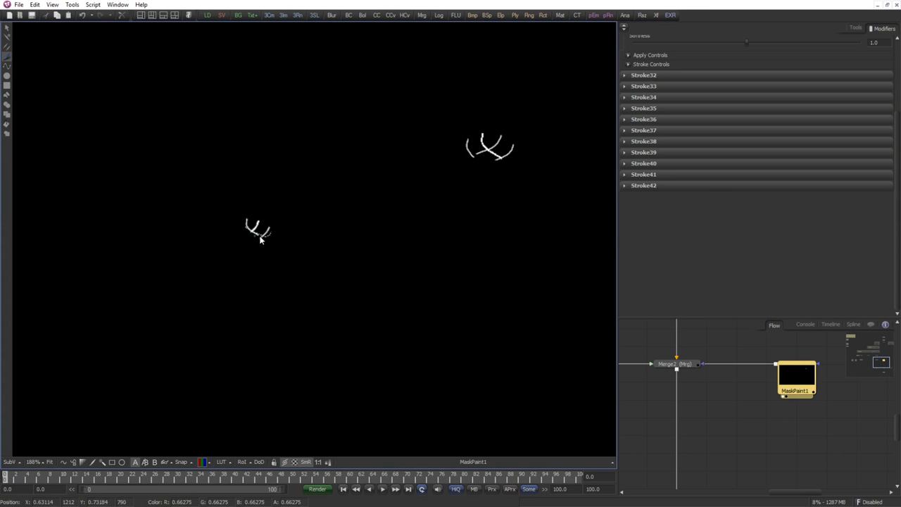
scroll(262, 238, up, 5)
drag(793, 385, 805, 383)
scroll(805, 384, down, 2)
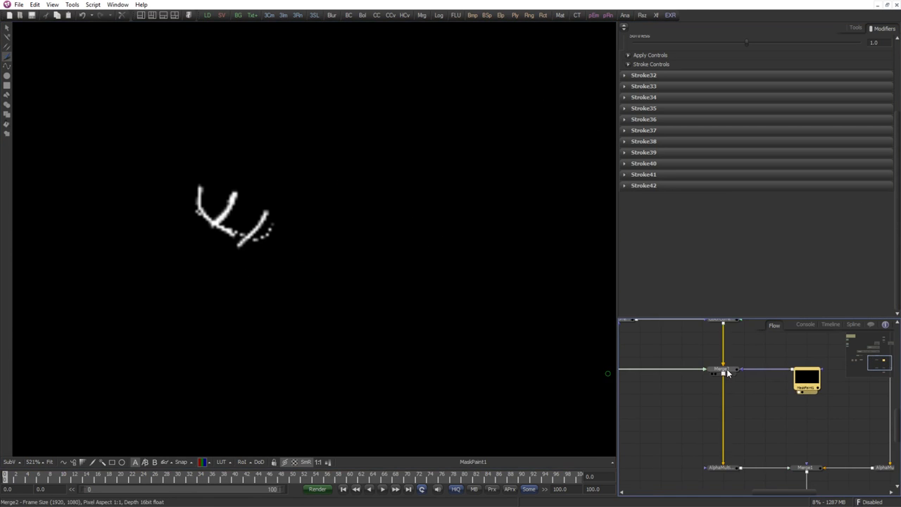
drag(728, 371, 380, 328)
scroll(399, 265, down, 5)
scroll(340, 217, up, 4)
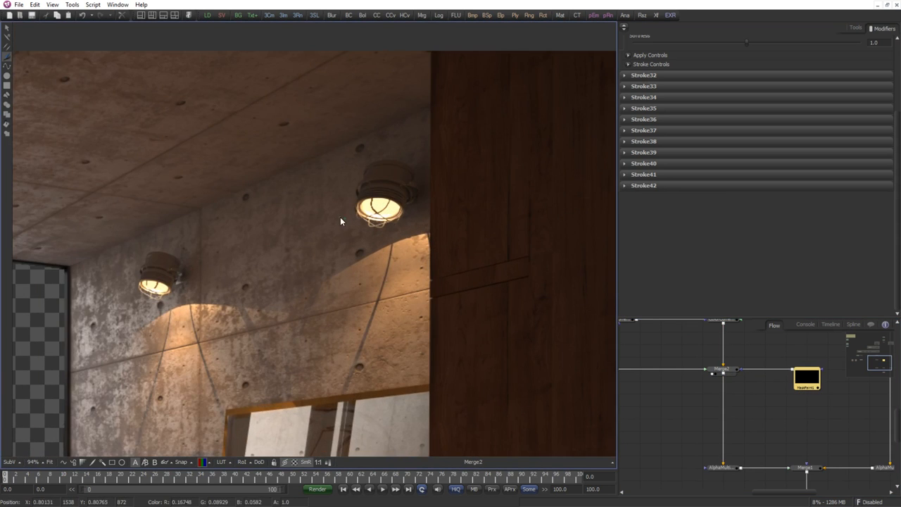
Paint another short mask stroke over the lower cage wire of the smaller, farther lamp.
drag(186, 350, 267, 308)
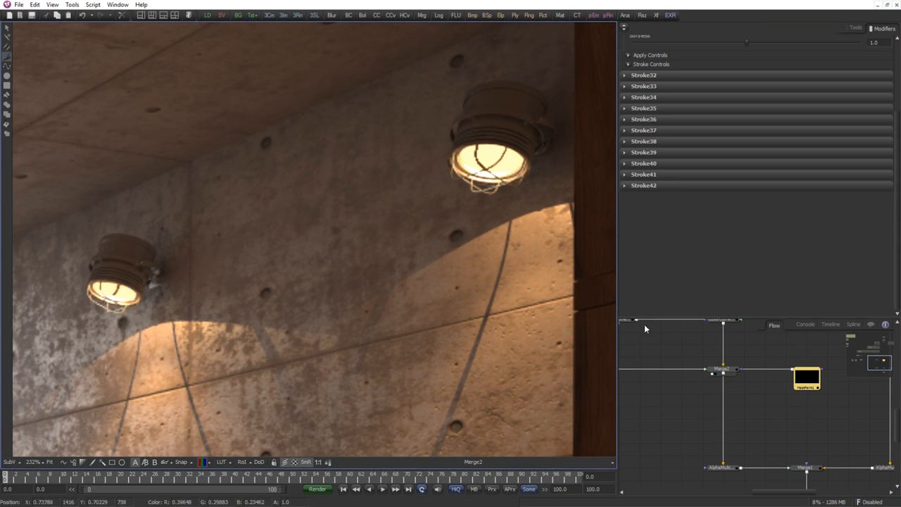
scroll(113, 311, up, 8)
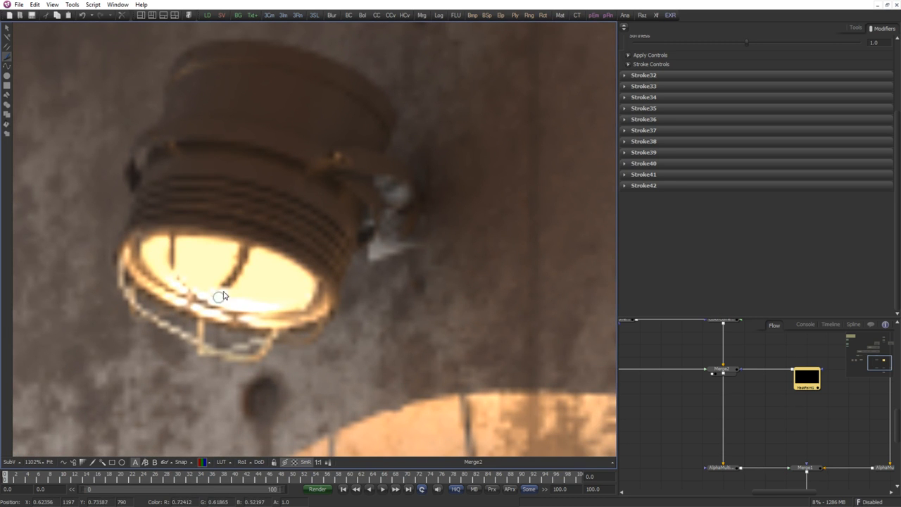
scroll(300, 310, down, 10)
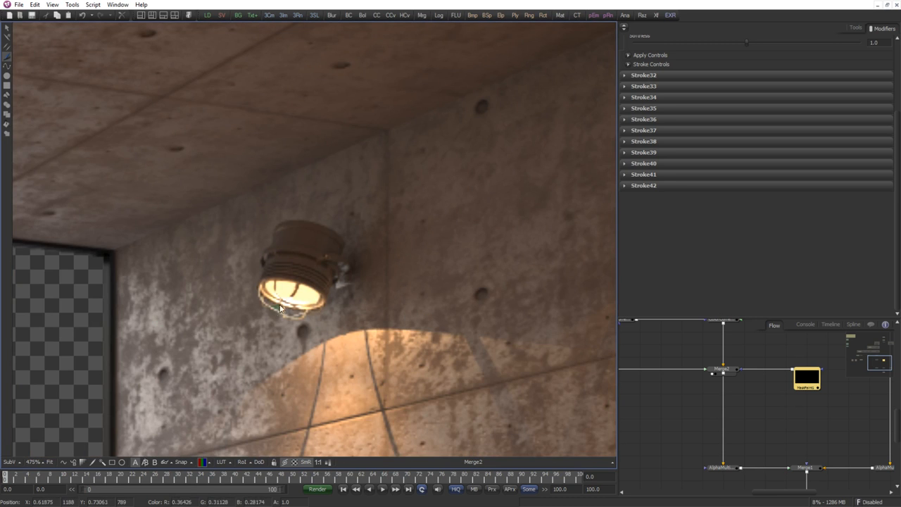
scroll(280, 308, up, 2)
scroll(293, 294, up, 2)
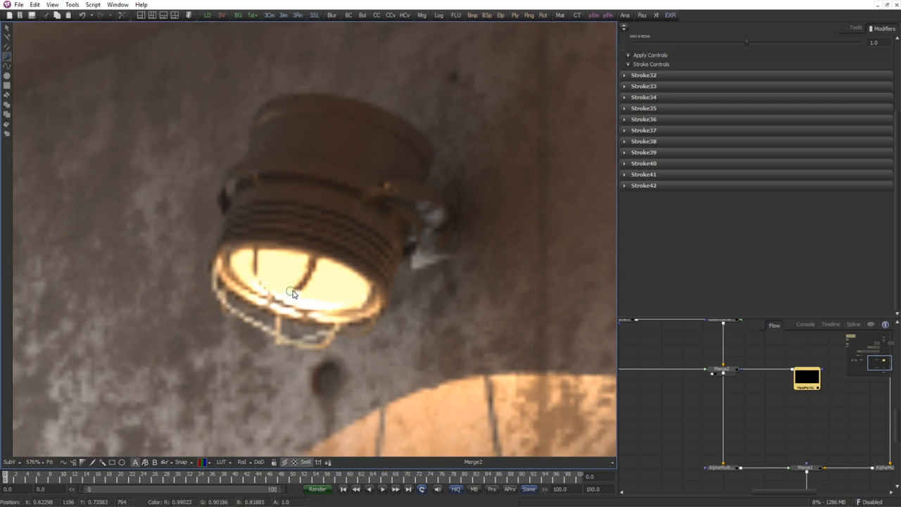
drag(299, 290, 284, 300)
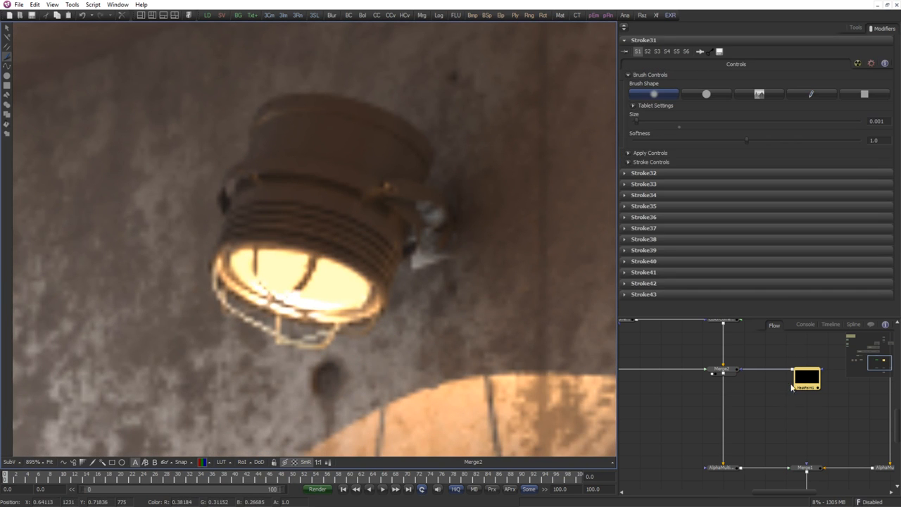
Review MaskPaint1's newest stroke settings and Merge2's settings, and examine the cage wires on both lamps.
click(794, 384)
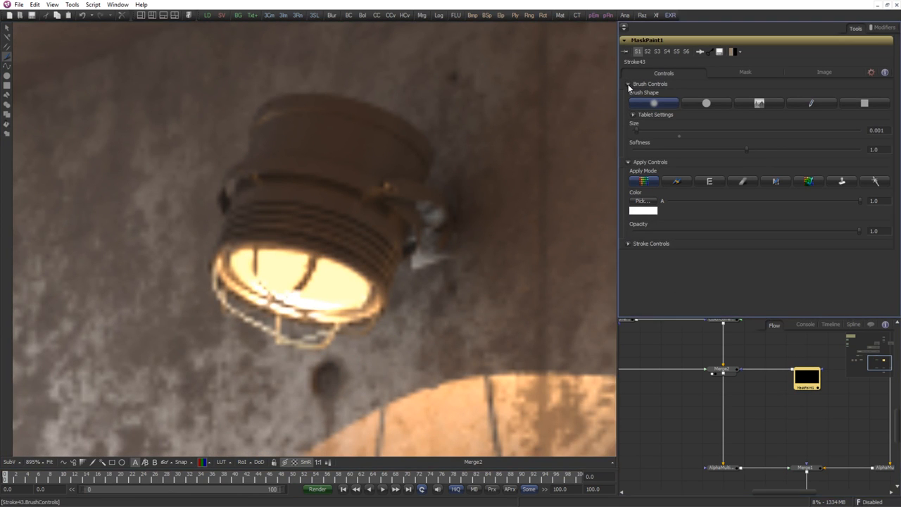
click(630, 84)
click(881, 28)
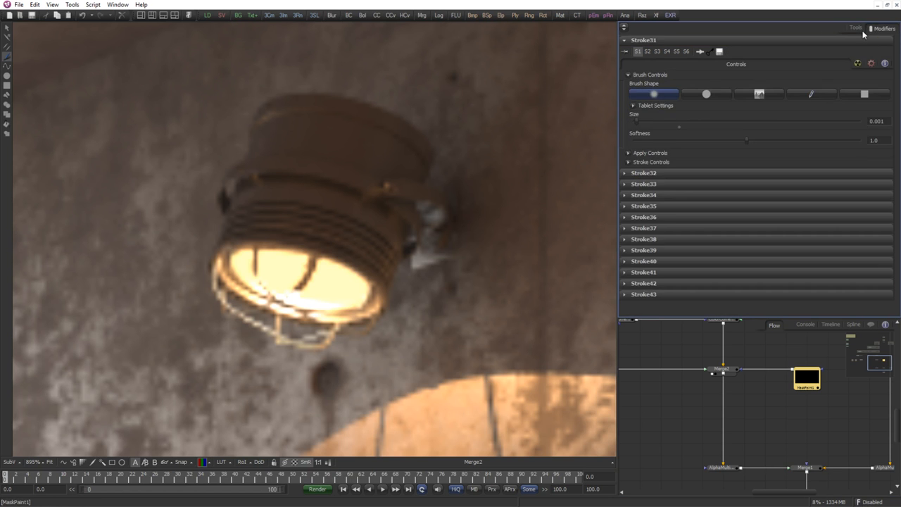
click(856, 28)
click(723, 369)
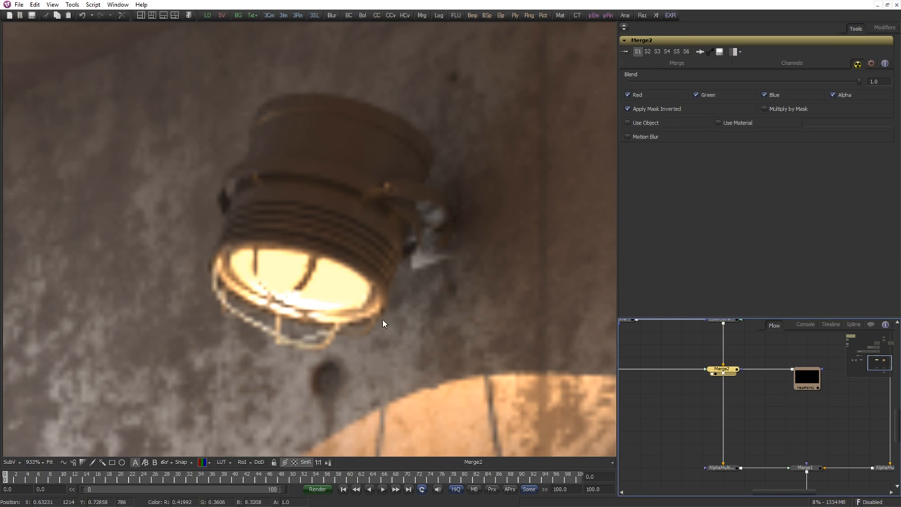
scroll(382, 319, down, 5)
scroll(391, 290, up, 2)
scroll(810, 380, up, 1)
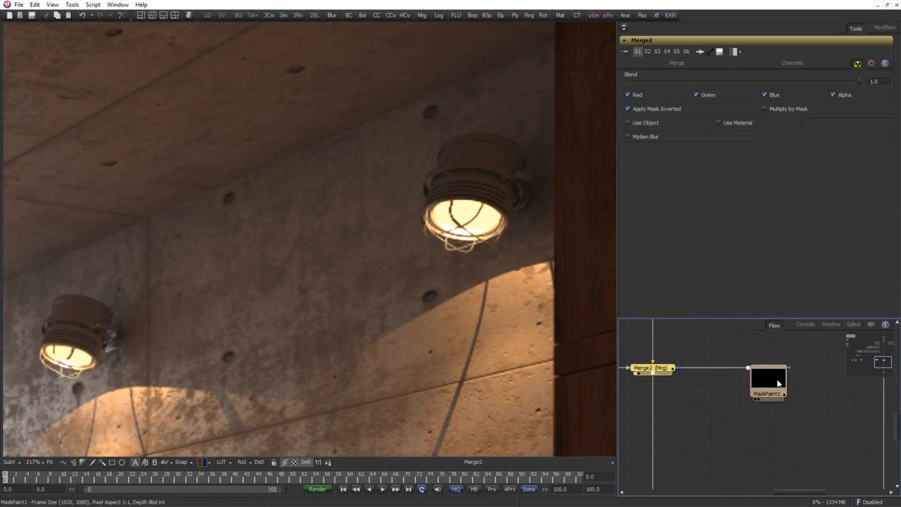
Move MaskPaint1 farther from Merge2 and insert a Bitmap tool between the two nodes.
drag(779, 382, 807, 383)
click(709, 402)
key(ctrl+space)
text(bit)
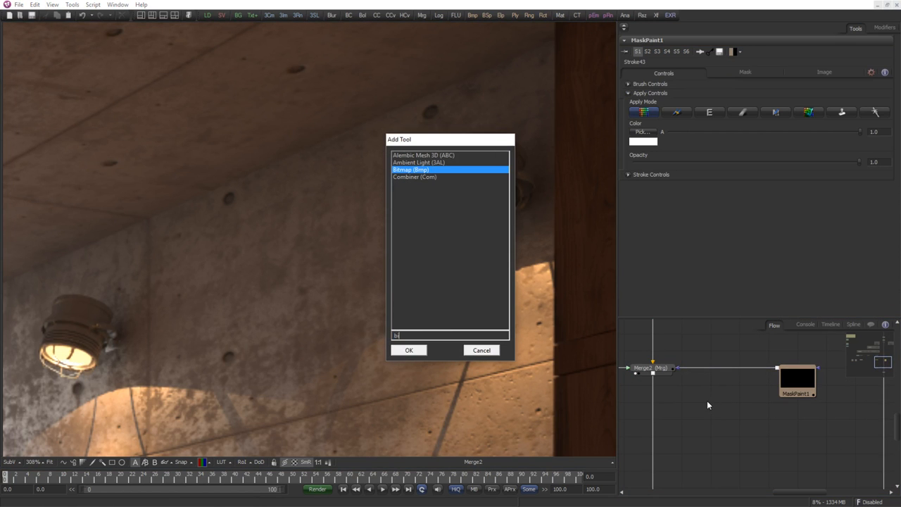
key(Return)
drag(727, 403, 731, 381)
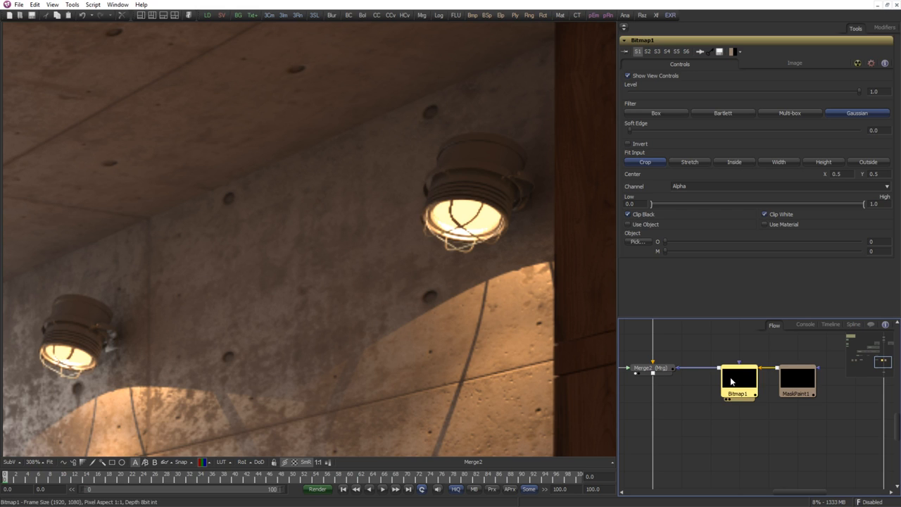
Set Bitmap1's Soft Edge to 0.0001 and narrow its Low and High range to about 0.51 and 0.67.
click(879, 129)
key(Tab)
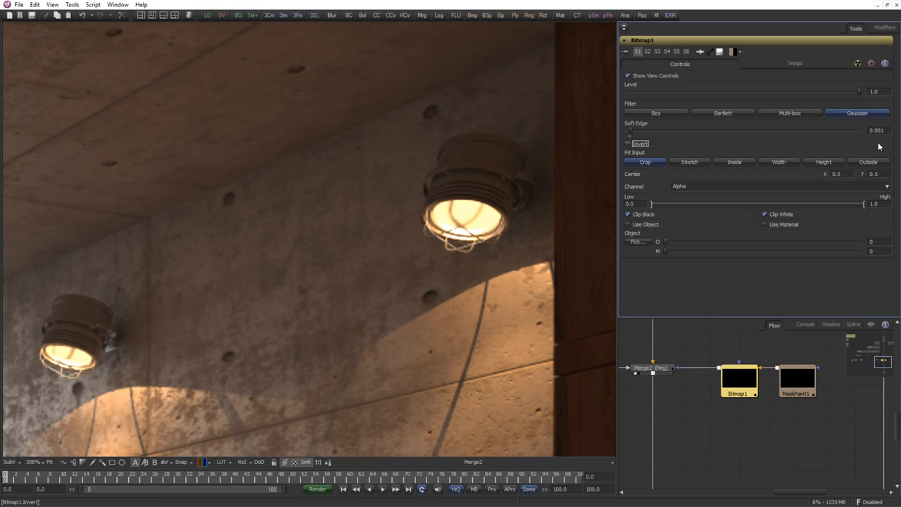
text(01)
key(Tab)
drag(864, 204, 674, 210)
drag(817, 207, 784, 215)
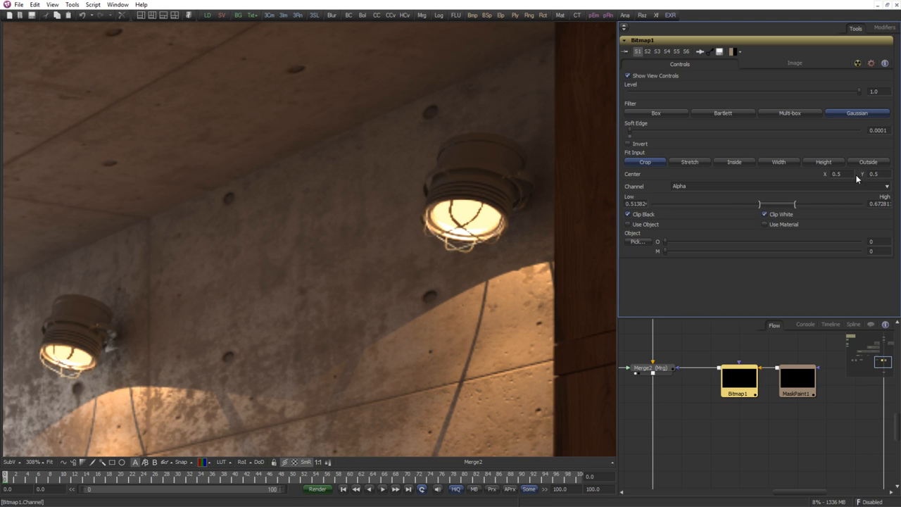
Try a larger Soft Edge of 0.005 on Bitmap1, and settle on 0.0004.
key(BackSpace)
text(2)
key(Tab)
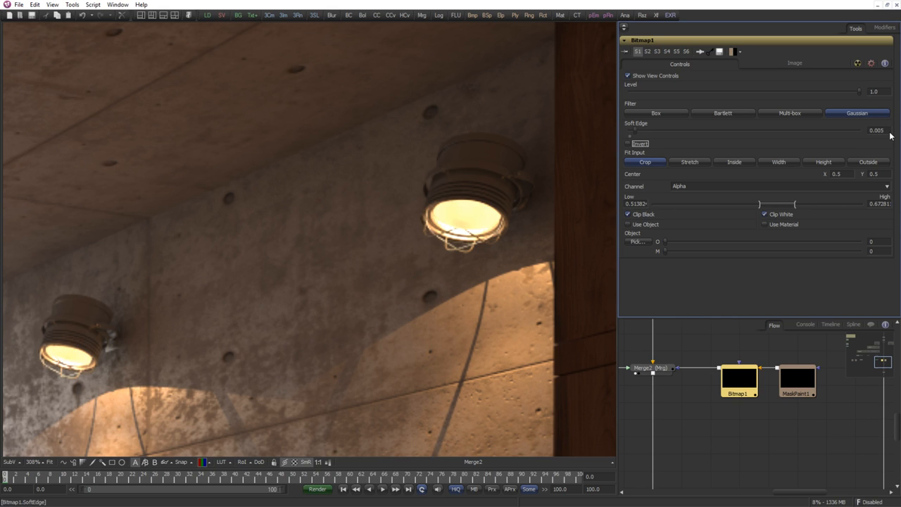
drag(636, 133, 631, 133)
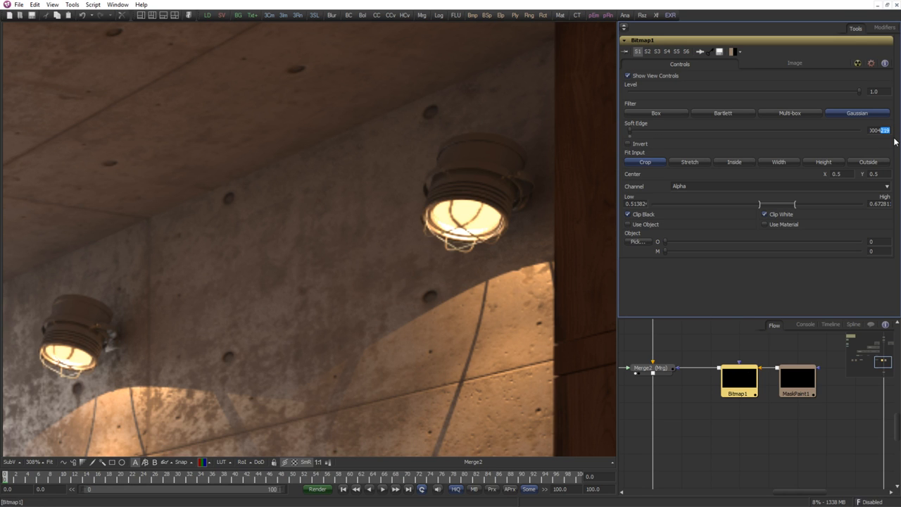
key(Tab)
Display the Background1 node with the lamps' glowing ellipses in the viewer.
drag(391, 291, 422, 262)
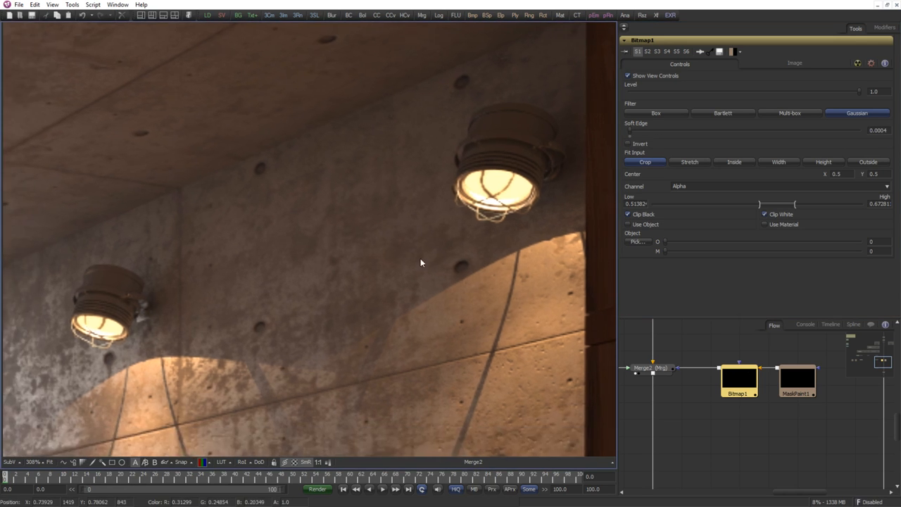
scroll(421, 261, down, 2)
drag(748, 392, 773, 393)
scroll(772, 393, down, 3)
drag(705, 386, 796, 384)
scroll(796, 385, up, 2)
drag(646, 384, 797, 374)
drag(426, 338, 428, 334)
drag(717, 395, 669, 395)
Insert a Blur tool after Background1 and move it farther along the chain to leave a gap.
click(664, 366)
key(ctrl+space)
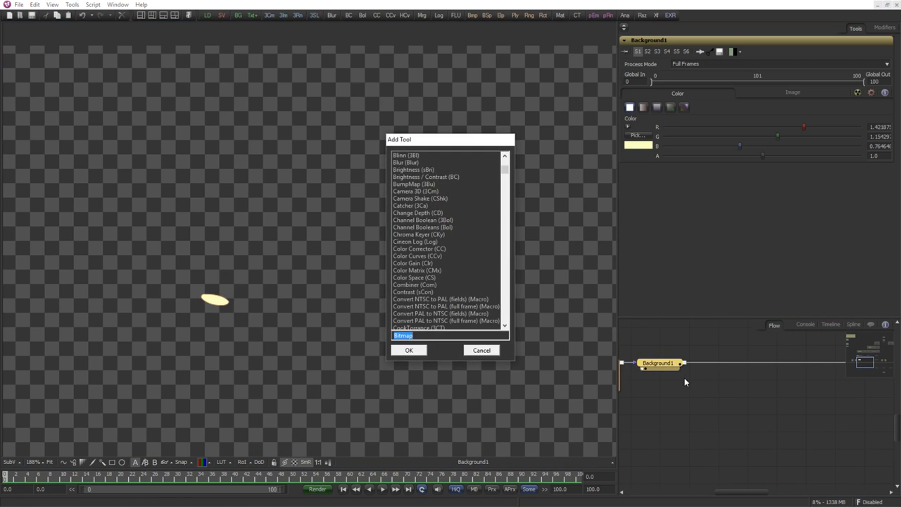
text(blur)
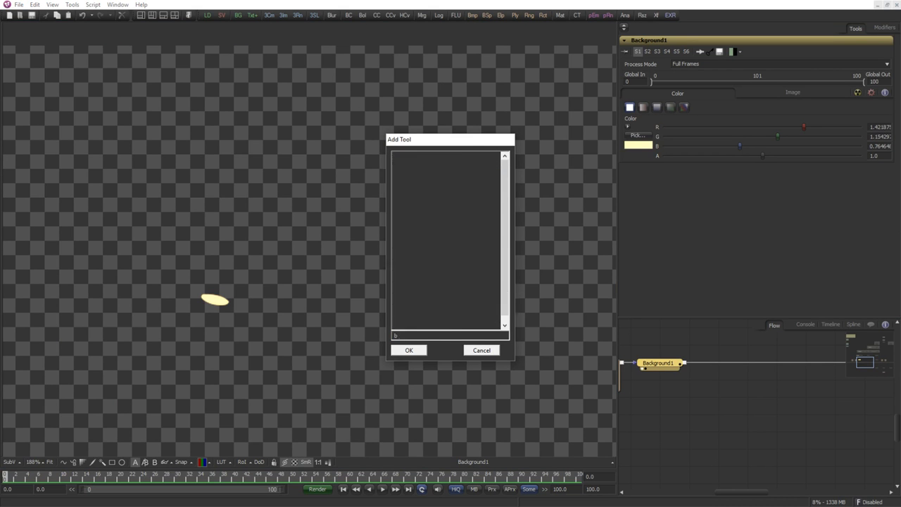
key(Return)
drag(718, 367, 800, 368)
click(726, 381)
Insert a Color Corrector between Background1 and Blur1 and raise its master RGB Gain to about 1.47.
click(658, 363)
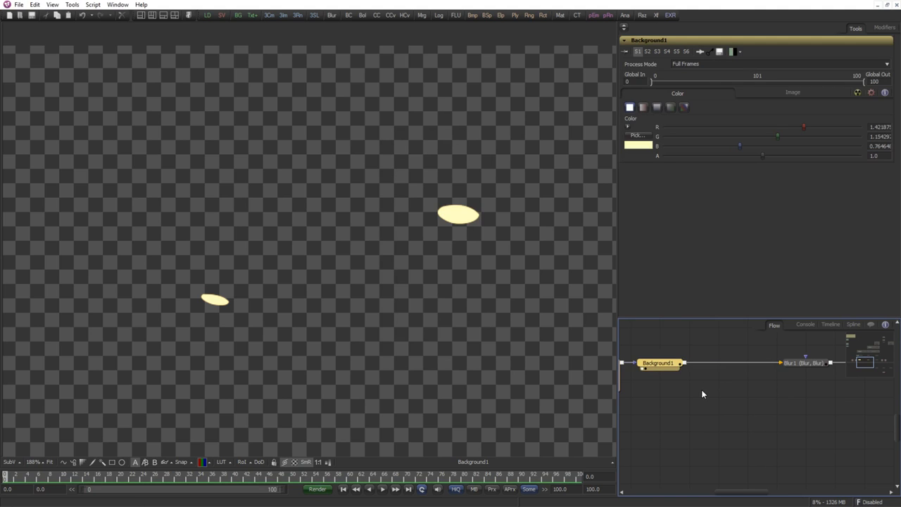
key(ctrl+space)
text(cc)
key(Return)
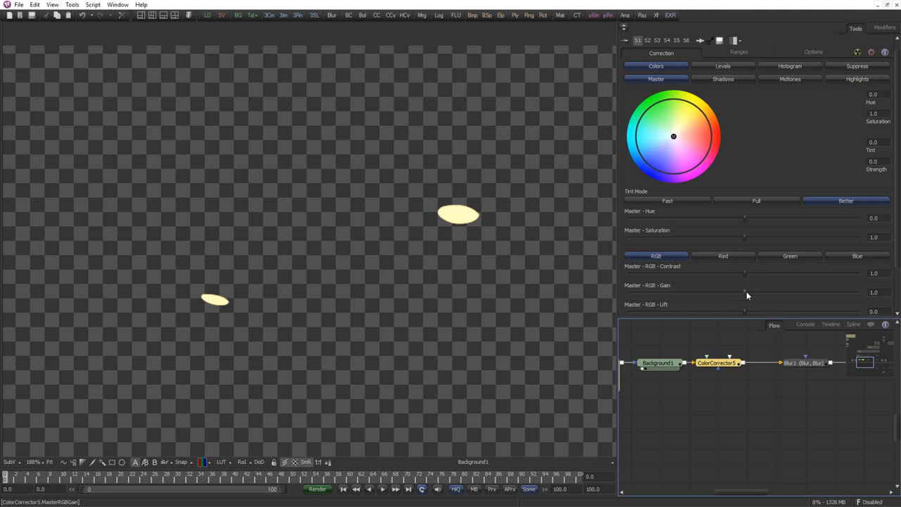
drag(745, 291, 759, 292)
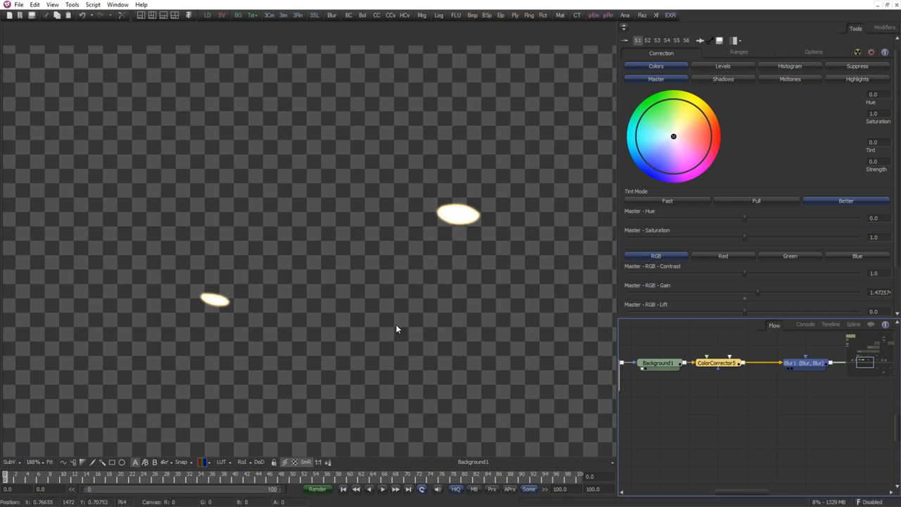
Display ColorCorrector5's output, reset its master RGB Gain and raise it to about 1.2.
drag(795, 381, 738, 379)
drag(670, 364, 599, 331)
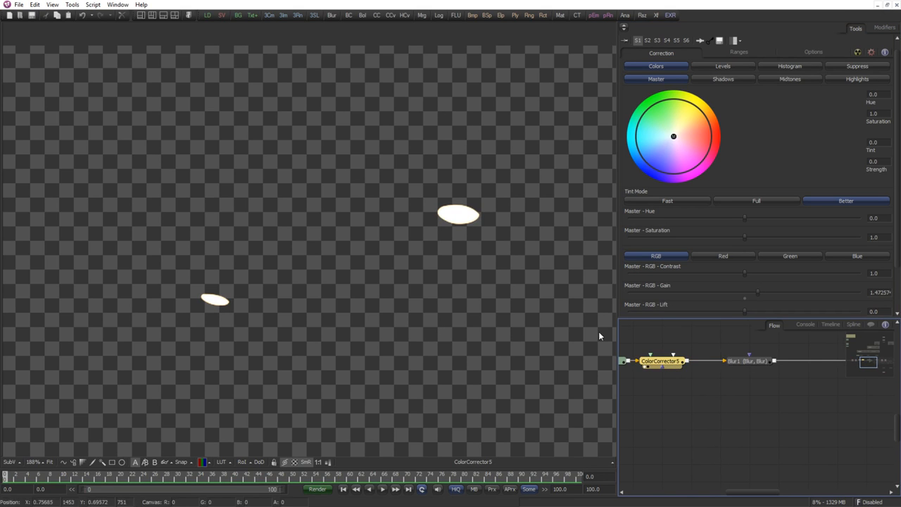
double_click(756, 293)
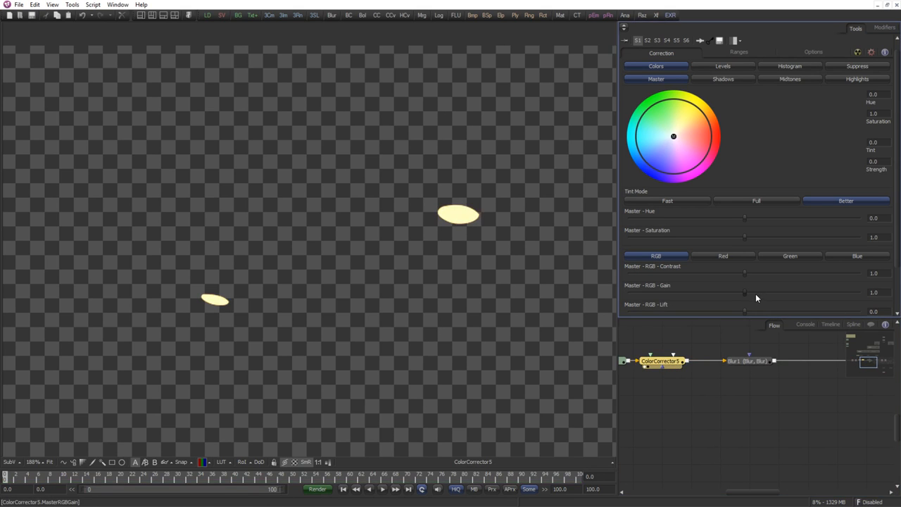
drag(746, 292, 751, 292)
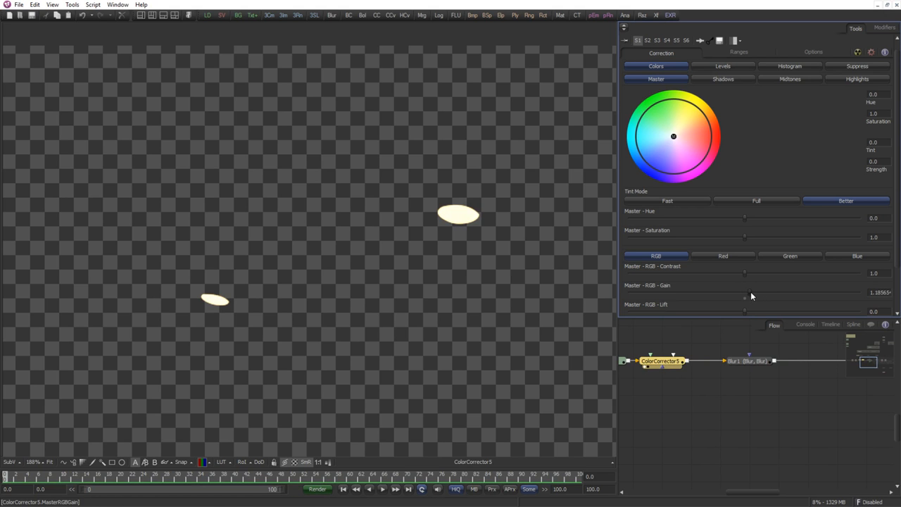
Compare ColorCorrector4's output with Merge2's and examine the lamps' brightness up close.
click(732, 366)
drag(783, 378, 754, 406)
drag(722, 322, 450, 331)
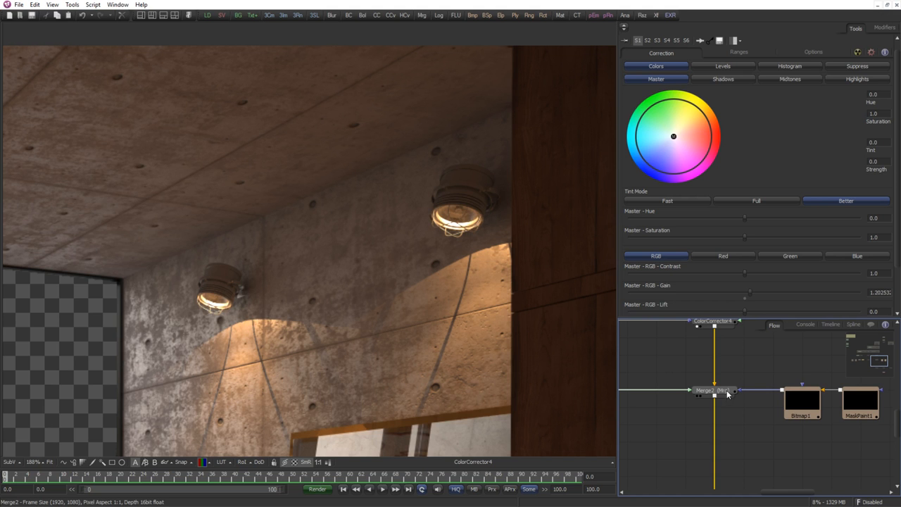
drag(728, 395, 437, 260)
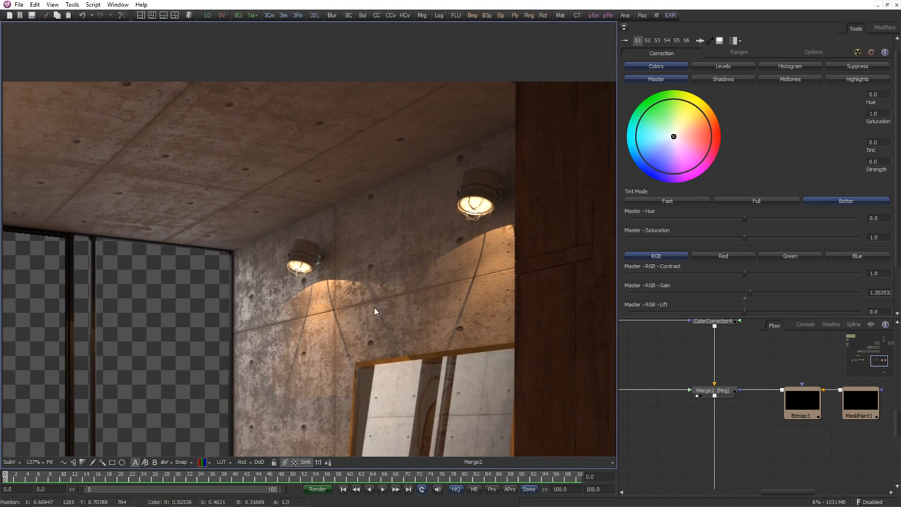
drag(638, 426, 818, 404)
scroll(447, 317, up, 3)
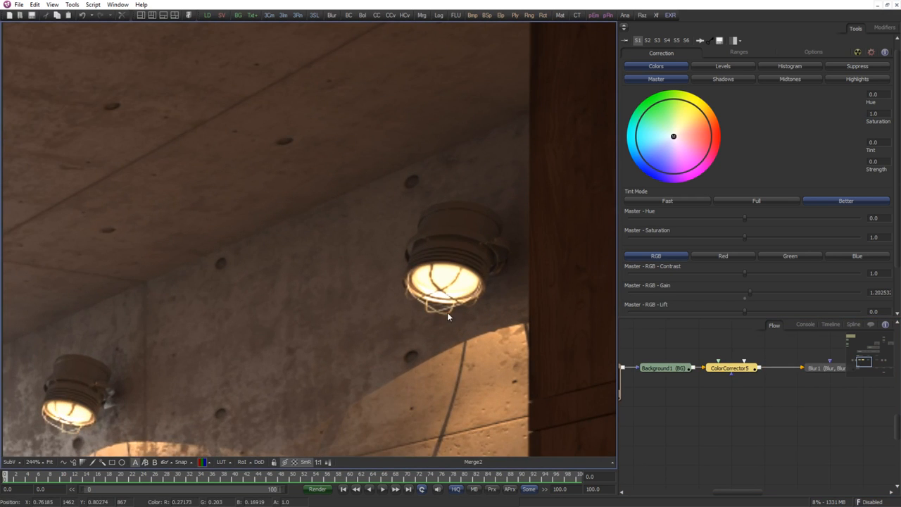
Raise ColorCorrector5's master RGB Gain to about 1.32, checking the wall lamp up close and in the full frame.
scroll(447, 316, up, 4)
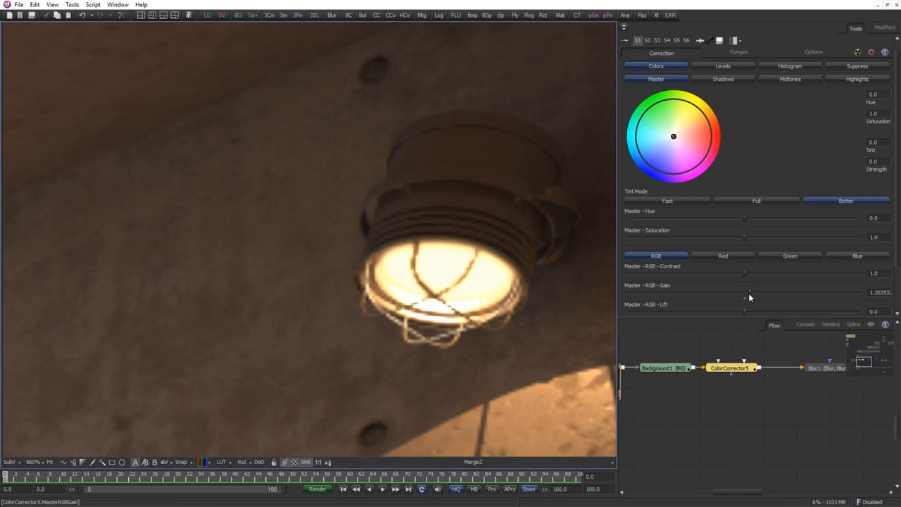
drag(749, 294, 754, 295)
drag(445, 311, 469, 284)
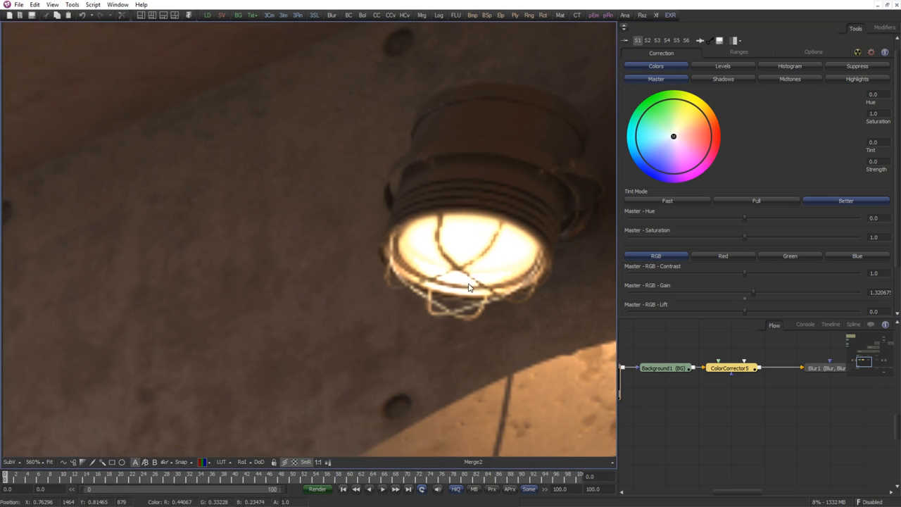
scroll(469, 284, down, 5)
drag(380, 334, 373, 292)
key(ctrl+f)
click(752, 406)
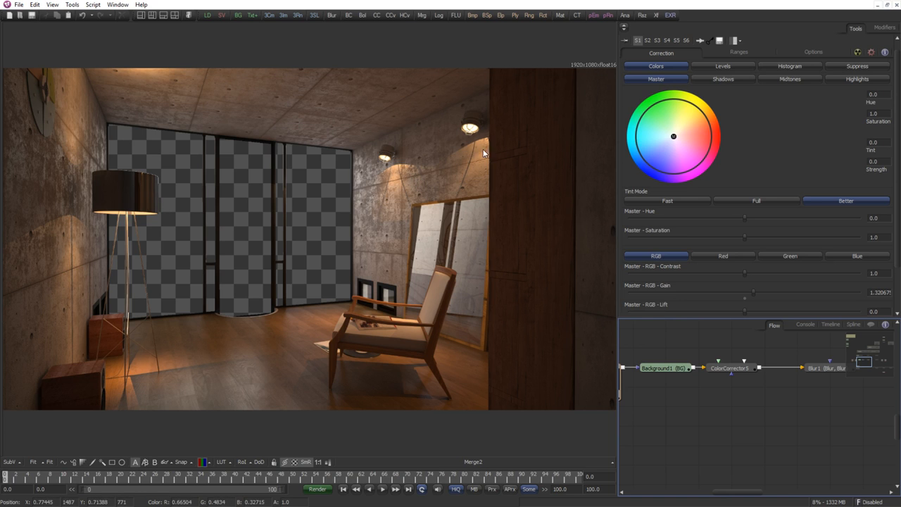
Display the output of ColorCorrector3 in the specular chain and open its settings.
scroll(780, 385, down, 4)
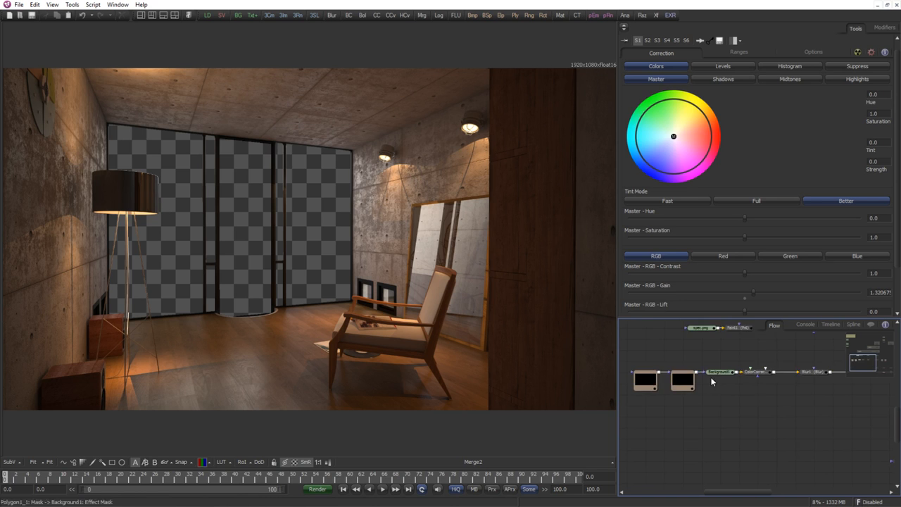
drag(758, 371, 750, 420)
drag(850, 405, 770, 370)
scroll(743, 373, up, 1)
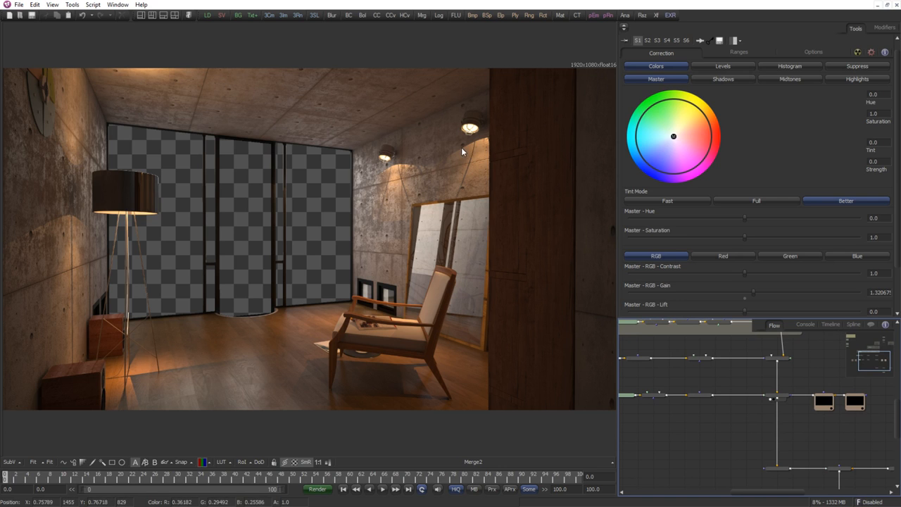
scroll(790, 367, up, 1)
drag(793, 363, 415, 376)
drag(655, 396, 413, 365)
scroll(794, 394, up, 1)
scroll(721, 392, up, 1)
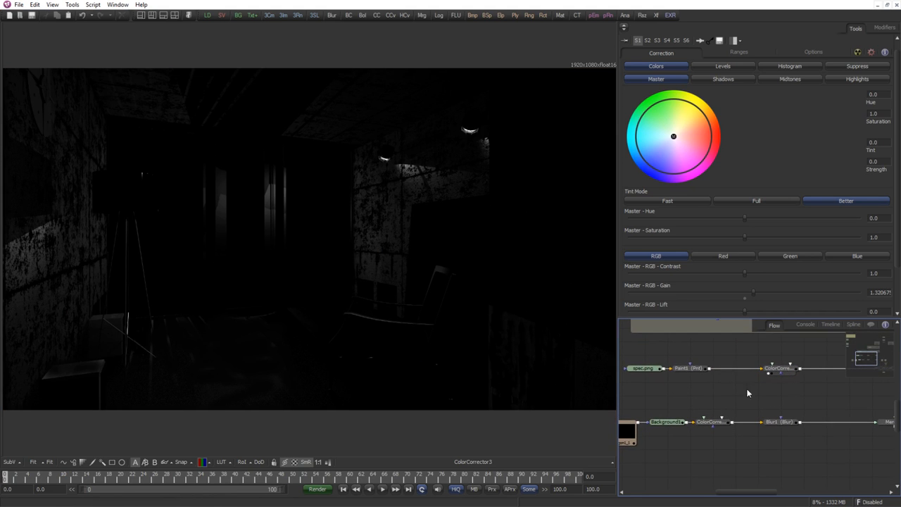
drag(806, 392, 600, 365)
drag(809, 374, 763, 389)
click(662, 383)
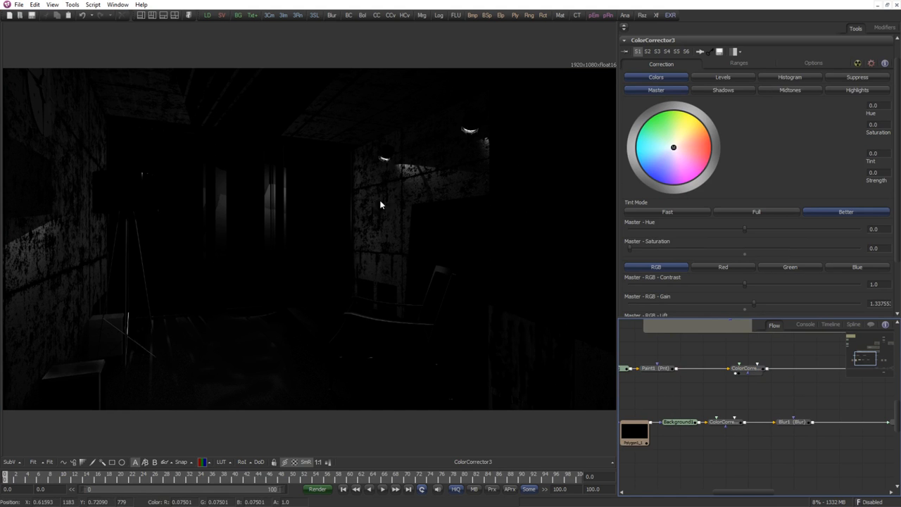
scroll(744, 380, down, 2)
drag(783, 399, 756, 418)
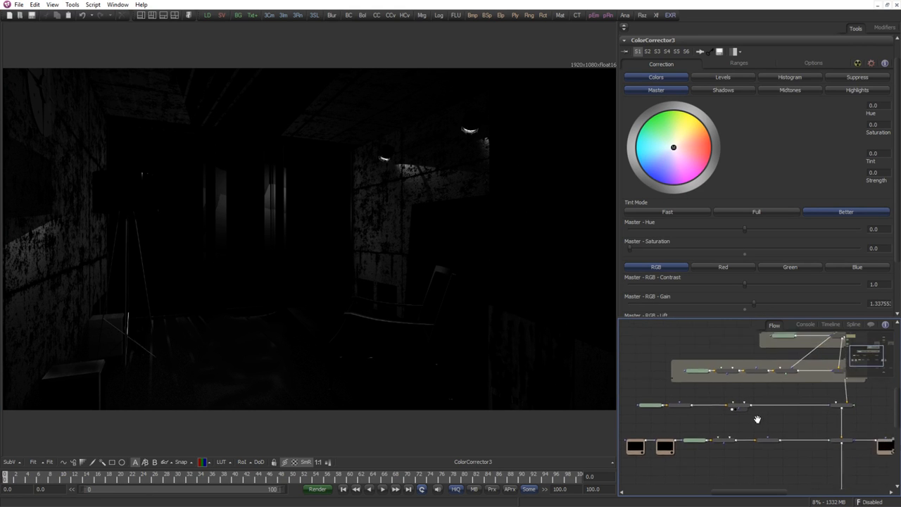
Display the shd.png pass and open its loader settings.
scroll(743, 405, up, 1)
scroll(743, 404, down, 1)
drag(670, 374, 394, 196)
scroll(695, 378, up, 2)
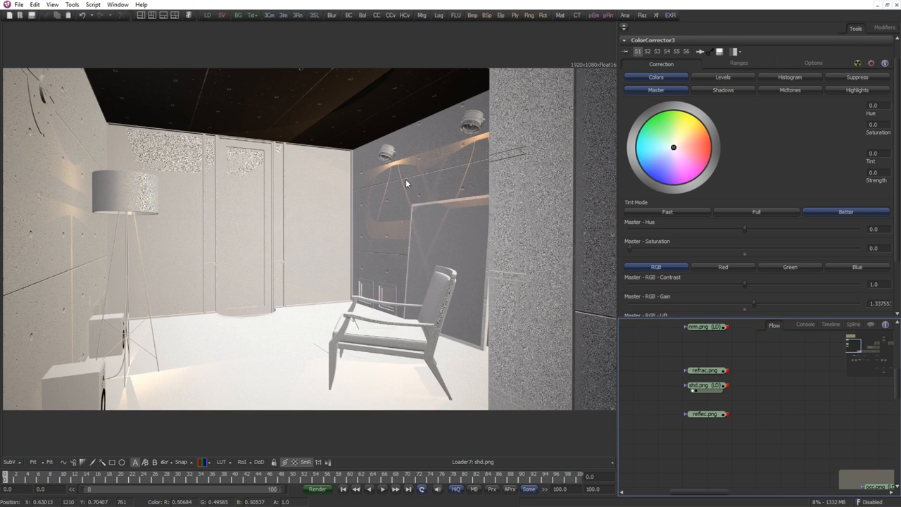
click(707, 386)
Move the shd.png loader slightly aside and add a Channel Booleans tool connected to it.
drag(763, 402, 686, 403)
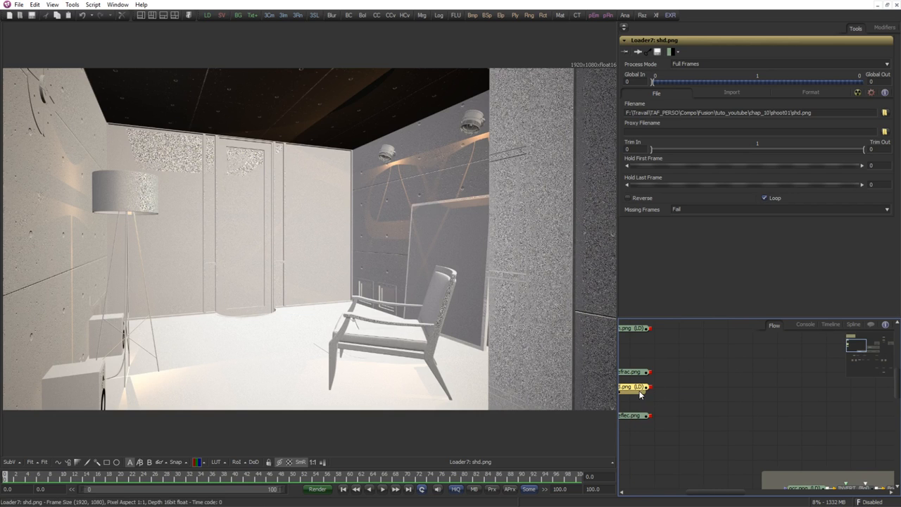
drag(641, 393, 661, 392)
key(ctrl+space)
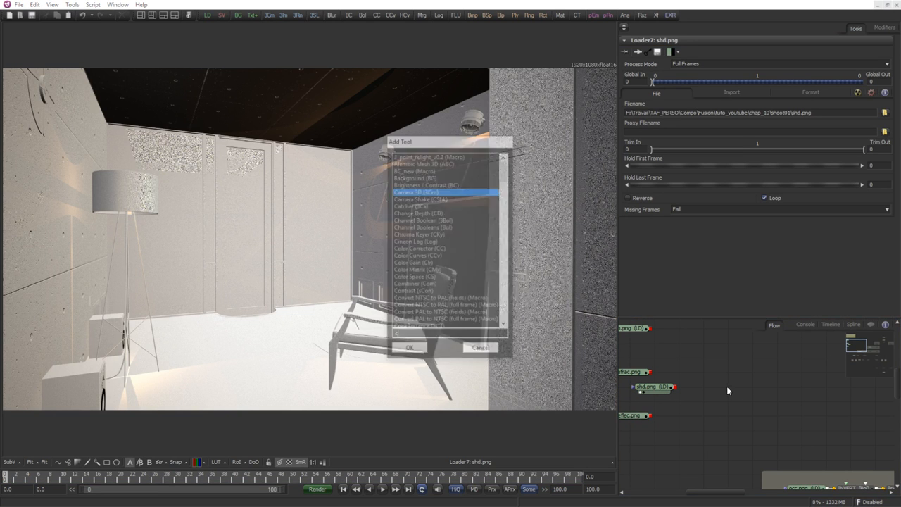
text(chann)
key(Down)
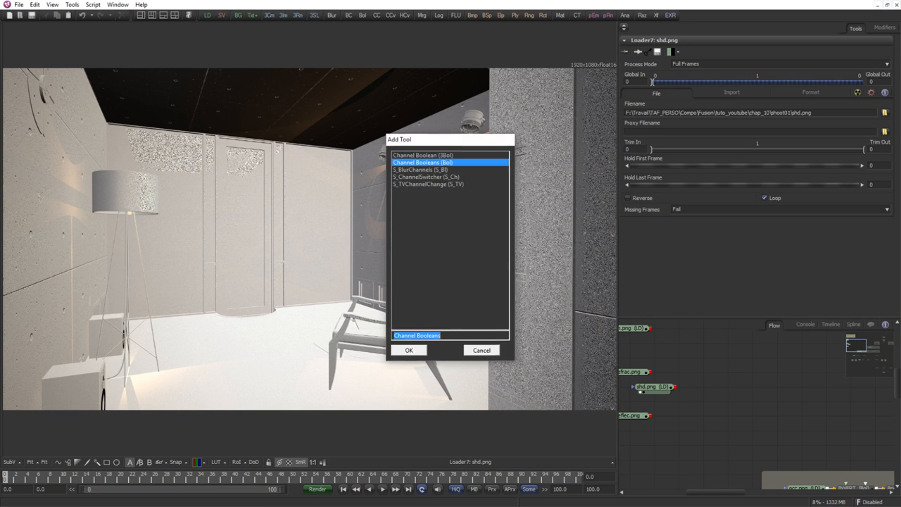
key(Return)
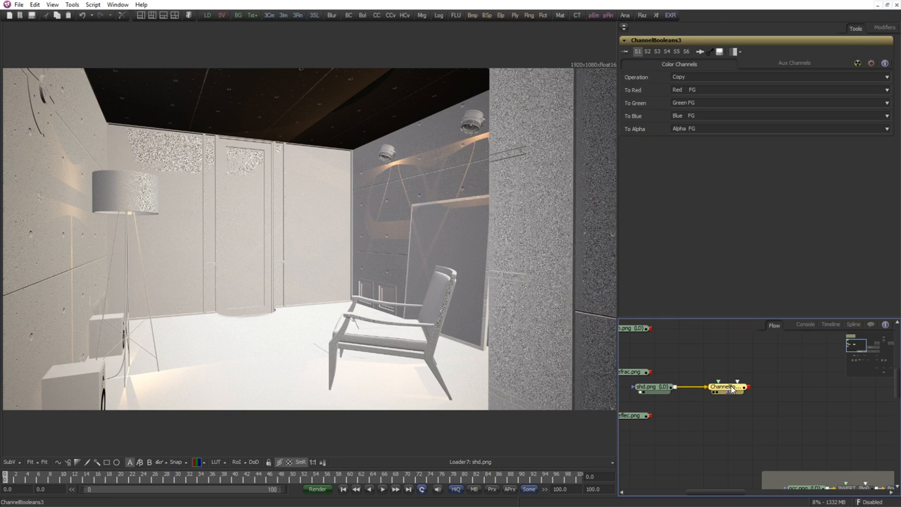
Set ChannelBooleans3 to the Negative operation with To Alpha on Do Nothing, and display its output.
click(691, 128)
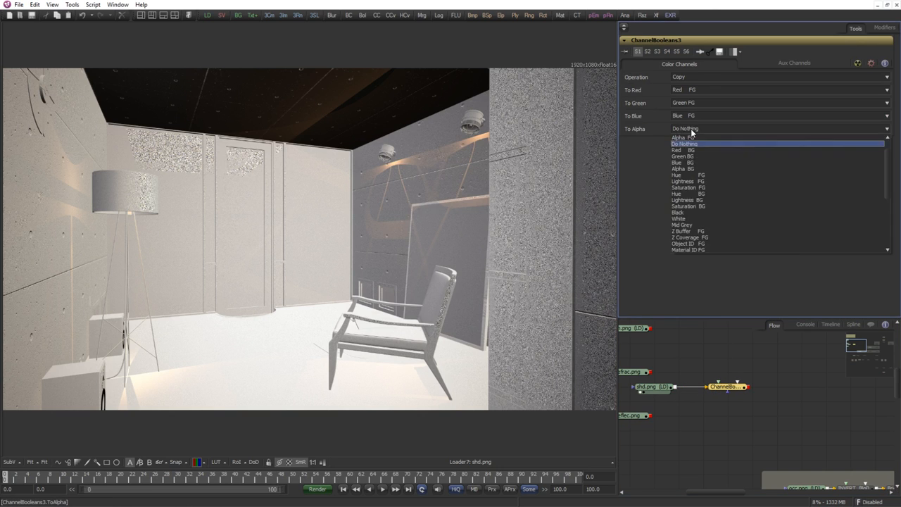
click(691, 140)
click(685, 77)
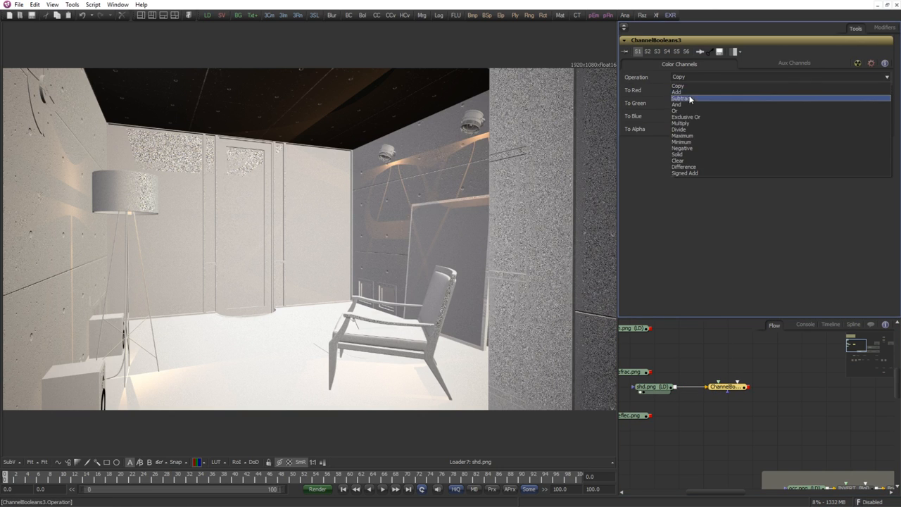
click(694, 148)
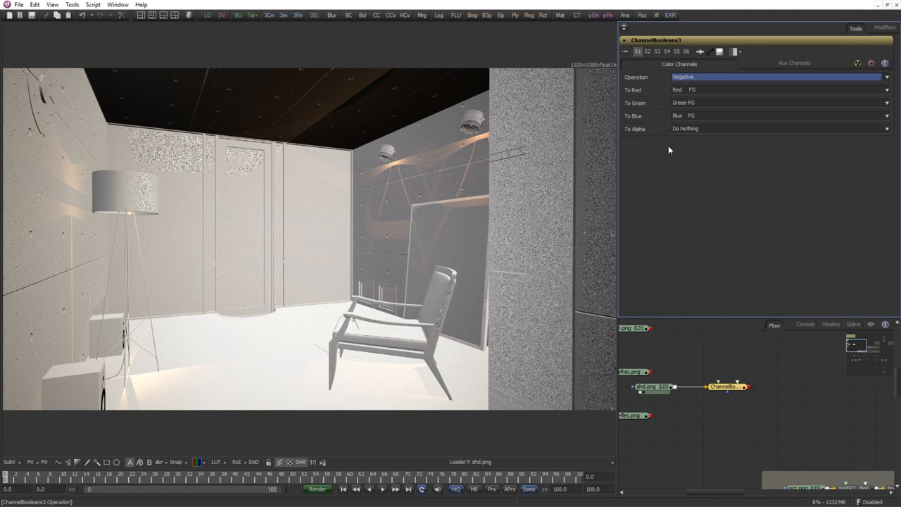
click(716, 392)
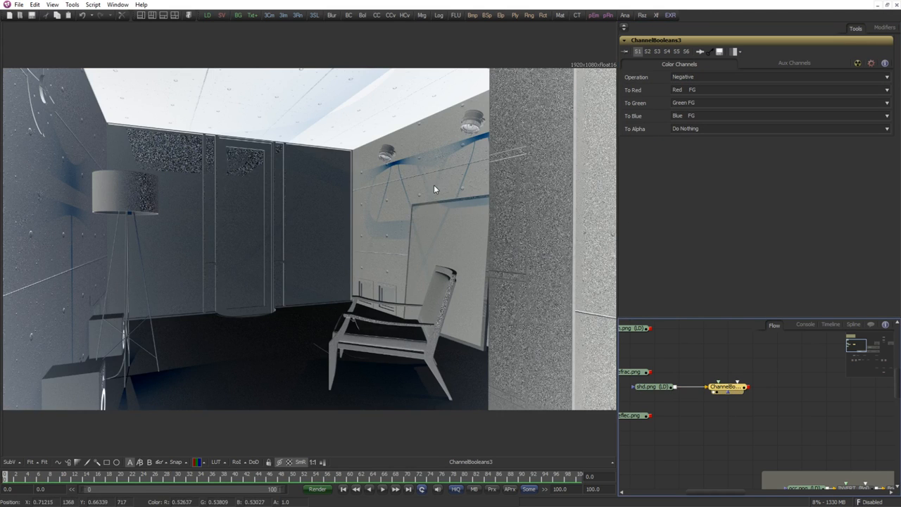
Add a Brightness/Contrast tool after ChannelBooleans3, display its output and raise the Gain to about 1.47.
click(767, 389)
key(ctrl+space)
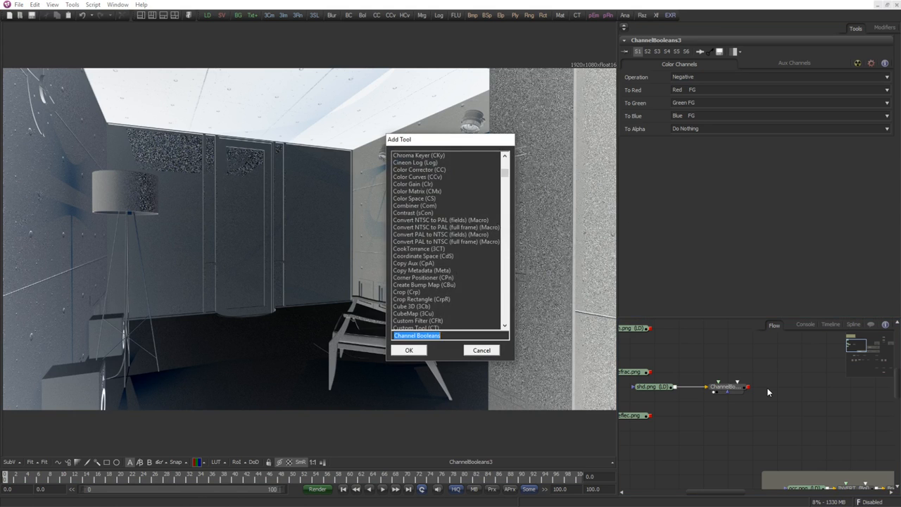
text(bc)
key(Down)
key(Return)
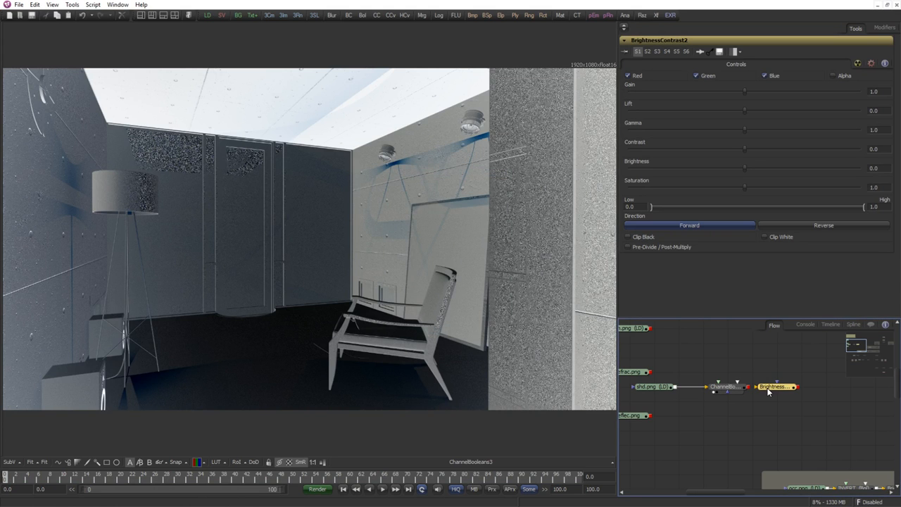
drag(773, 387, 425, 308)
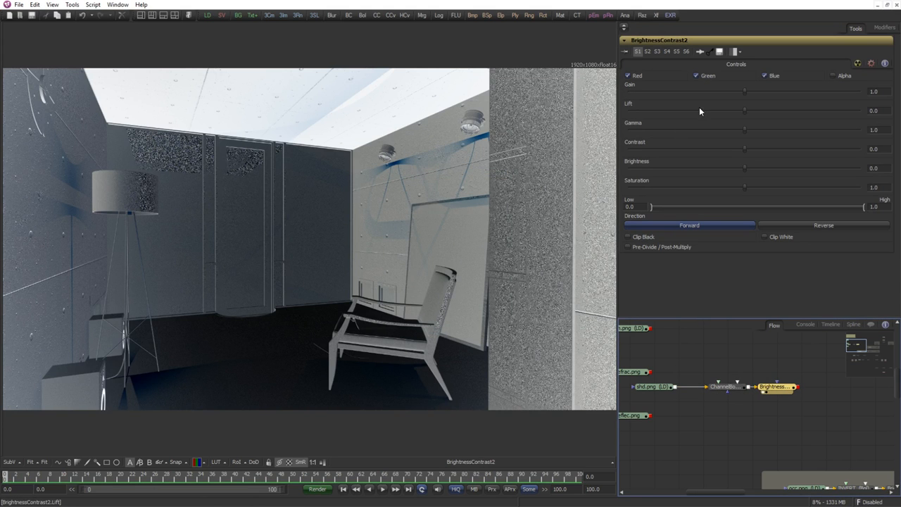
mouse_move(745, 92)
mouse_down()
mouse_move(676, 92)
mouse_move(777, 92)
mouse_move(758, 93)
mouse_up()
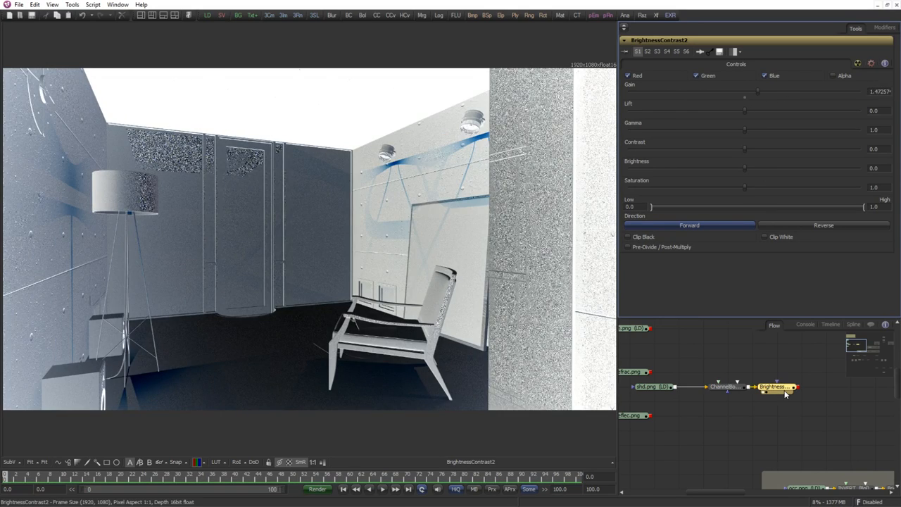
Delete the Brightness/Contrast and Channel Booleans tools and move the shd.png loader back in line with the other loaders.
key(Delete)
key(Delete)
drag(662, 388, 640, 389)
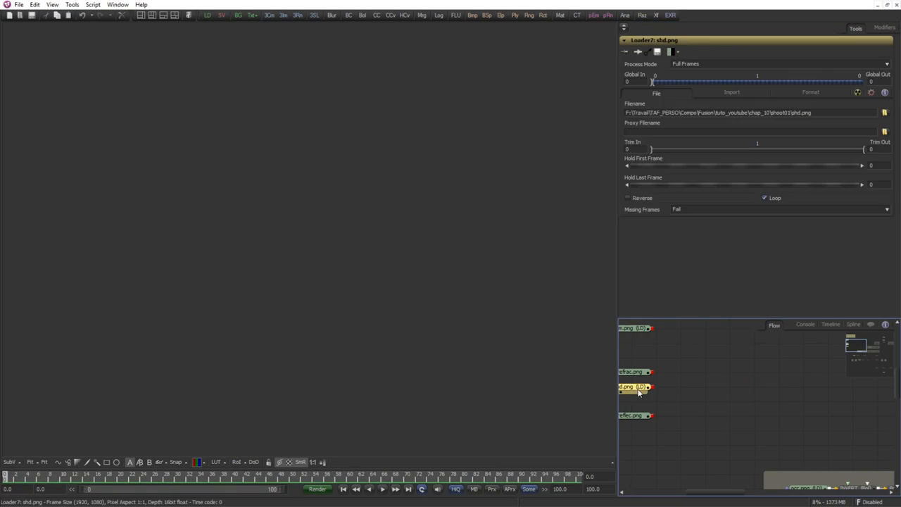
Display the spec.png pass followed by the global_illu.png pass to review both.
scroll(682, 390, down, 1)
scroll(682, 390, down, 3)
drag(810, 483, 738, 390)
scroll(726, 358, up, 2)
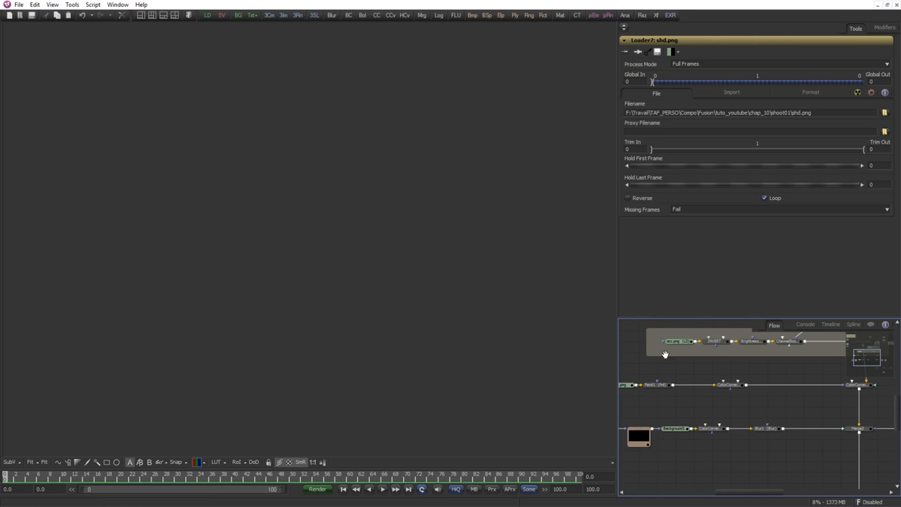
drag(665, 355, 710, 350)
scroll(685, 381, up, 1)
drag(629, 397, 462, 376)
drag(777, 385, 784, 460)
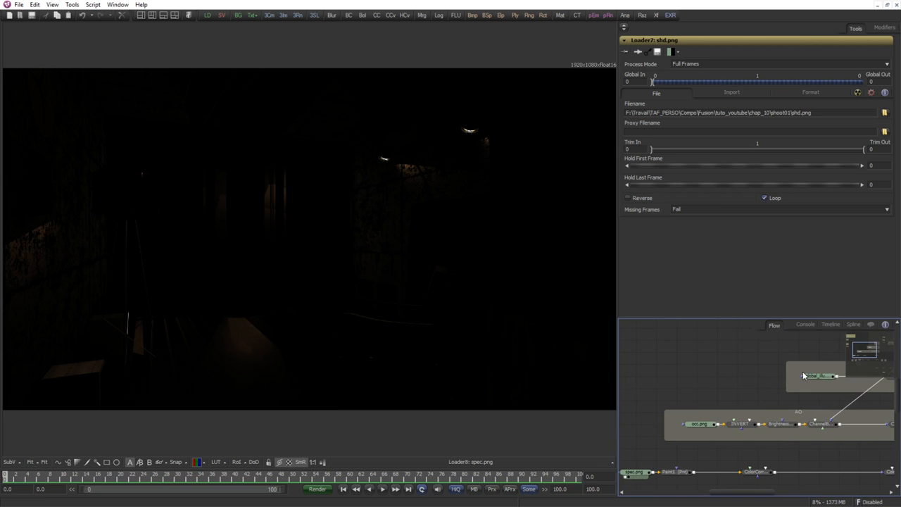
drag(810, 376, 535, 368)
Display the unused nrm.png, reflec.png and refrac.png passes in turn.
drag(725, 406, 833, 465)
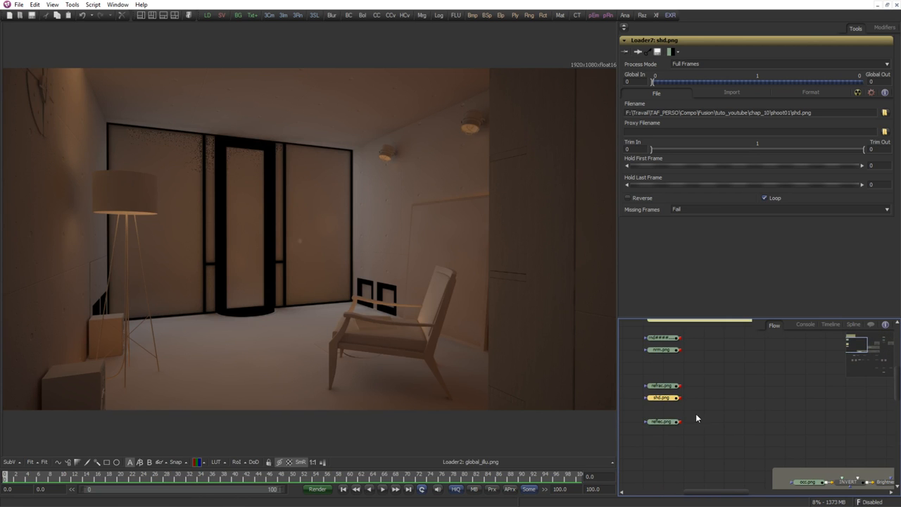
drag(663, 350, 464, 339)
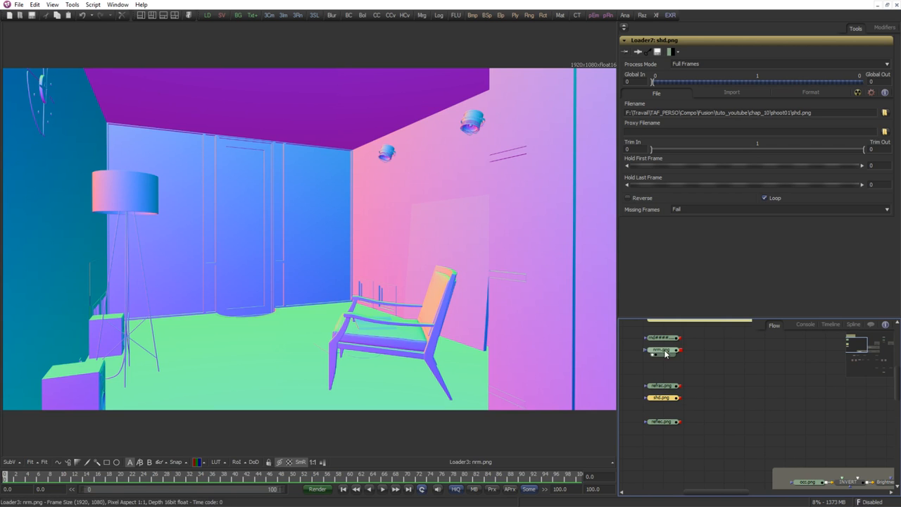
drag(662, 421, 514, 394)
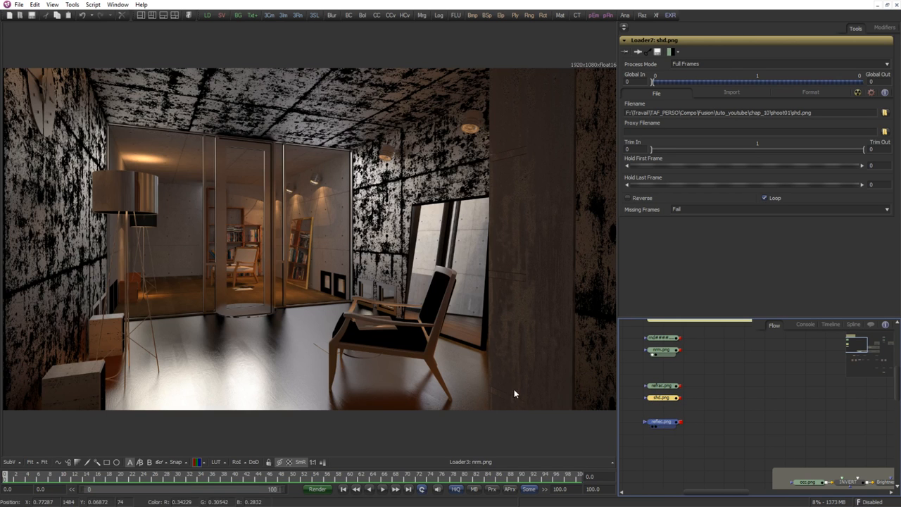
drag(660, 387, 421, 344)
Display the reflec.png pass again and examine its reflections around the wall lamps and mirror.
drag(728, 466, 708, 403)
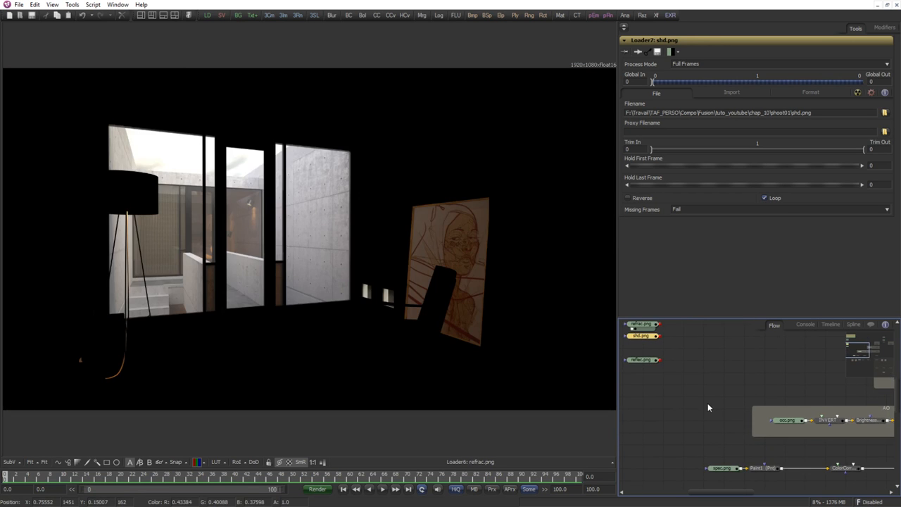
drag(662, 368, 716, 468)
scroll(716, 469, up, 1)
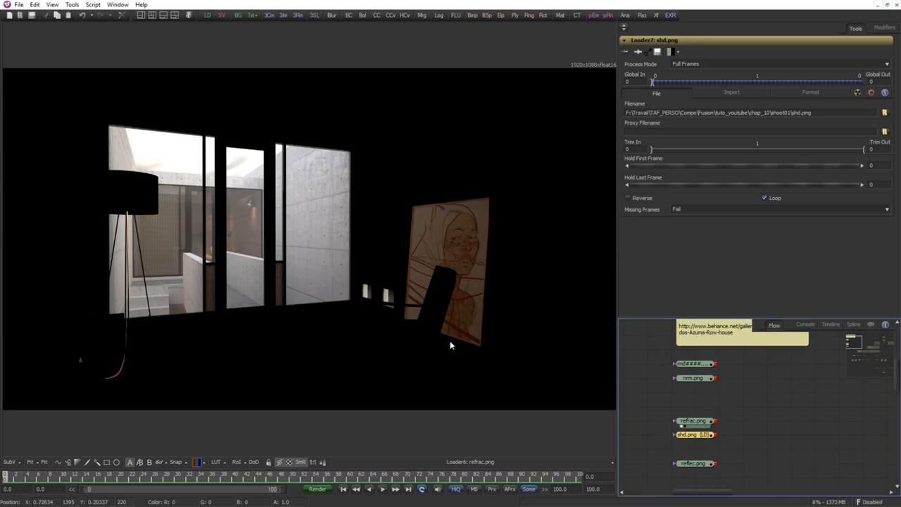
drag(756, 362, 725, 399)
scroll(713, 401, down, 1)
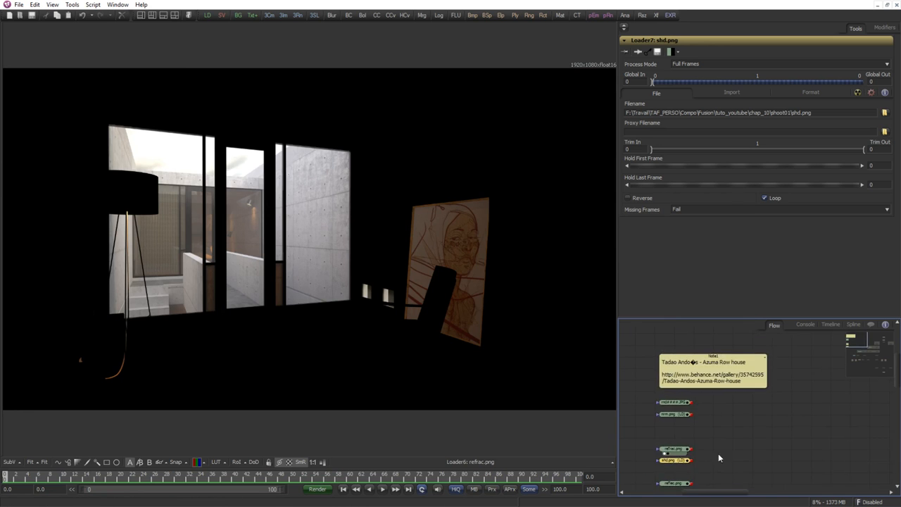
drag(719, 450, 734, 394)
drag(692, 430, 509, 340)
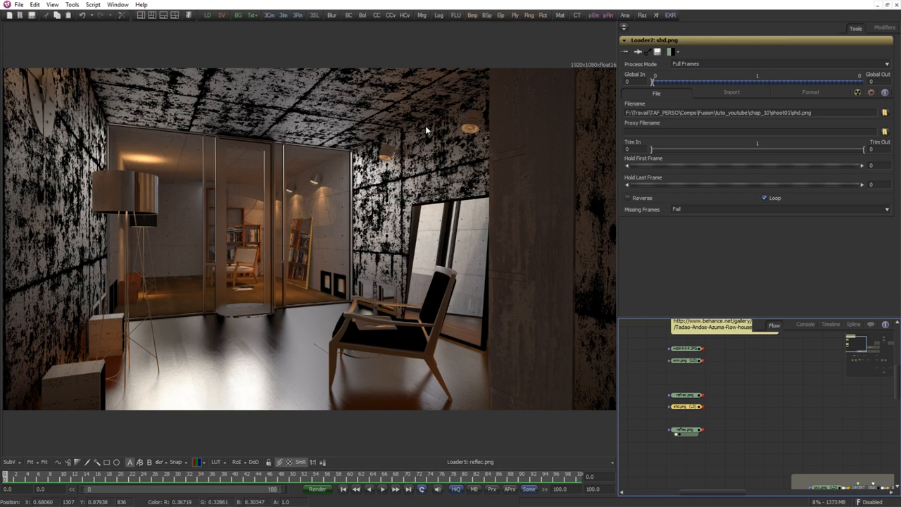
scroll(425, 125, up, 3)
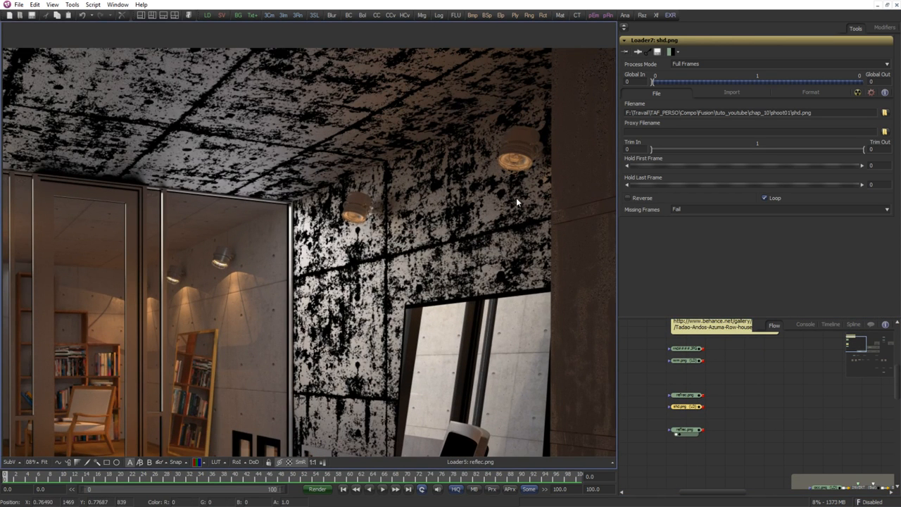
scroll(420, 289, down, 2)
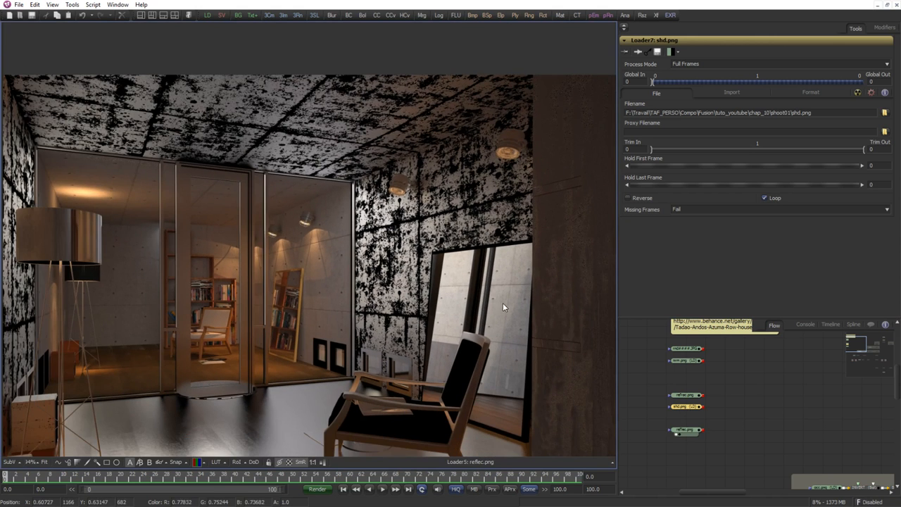
Display the refrac.png pass again and return to the specular and lamp node chains.
click(688, 400)
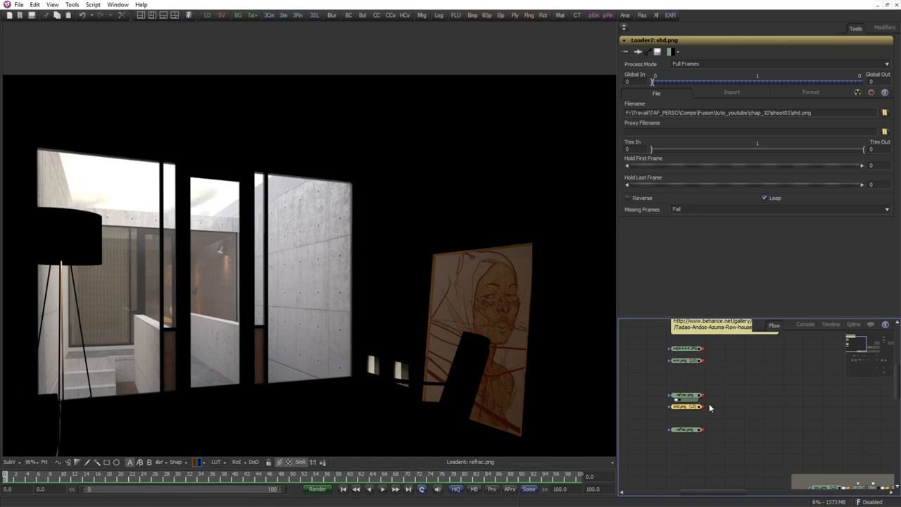
drag(738, 419, 658, 339)
scroll(688, 345, down, 2)
scroll(679, 375, up, 1)
drag(679, 375, 744, 371)
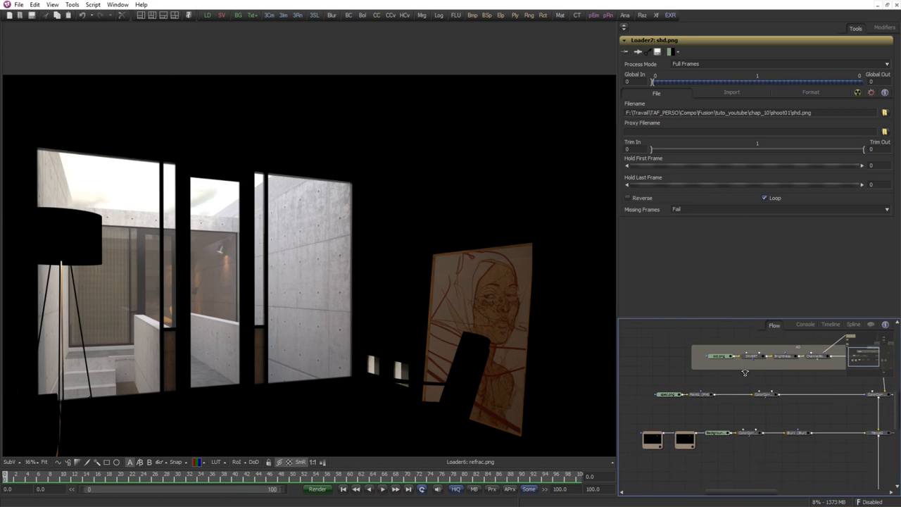
Display the spec.png pass and its colour-corrected version, and examine the highlights on the wall lamps and concrete wall.
click(655, 400)
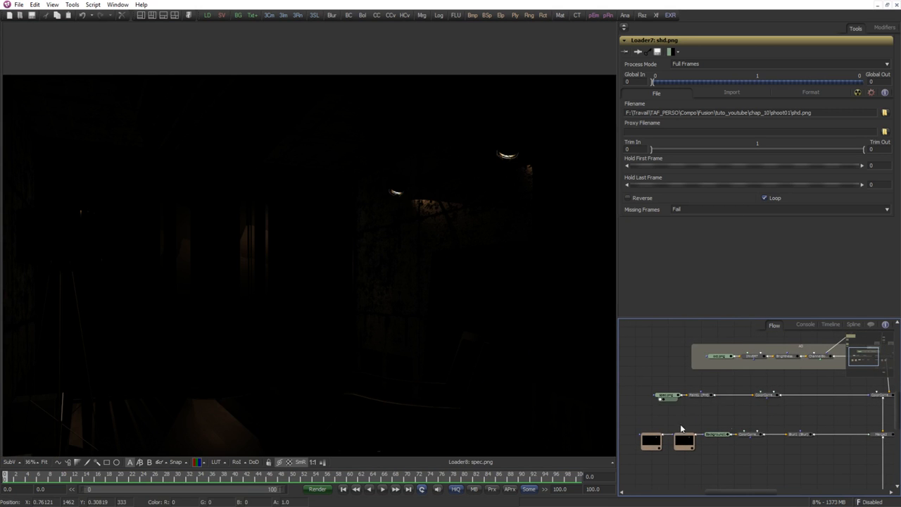
drag(797, 402, 778, 404)
scroll(755, 401, up, 1)
click(735, 400)
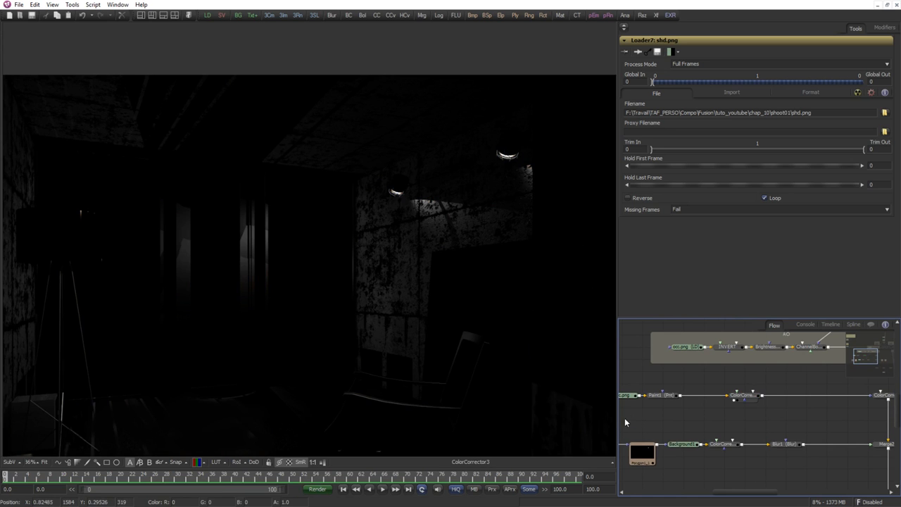
scroll(423, 247, up, 3)
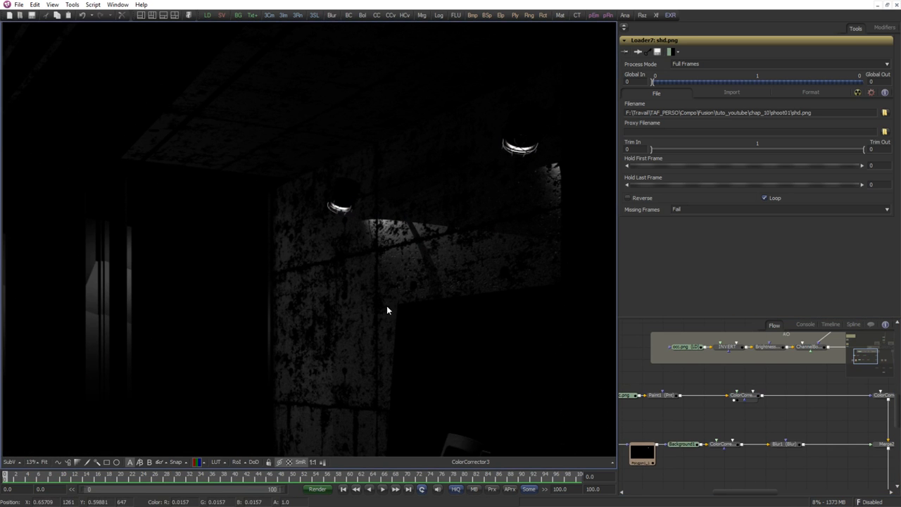
scroll(406, 268, down, 2)
scroll(727, 412, down, 1)
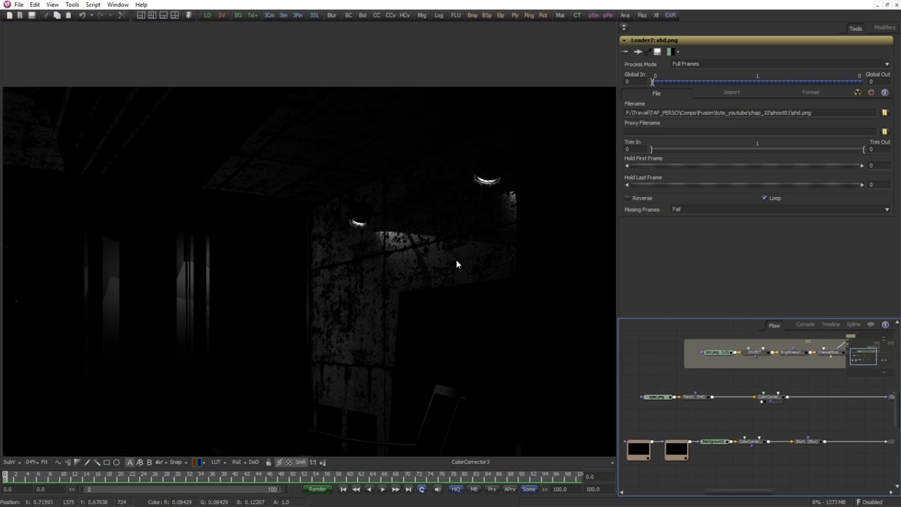
scroll(817, 413, down, 1)
Compare the composite at the specular blend's Color Corrector with the unused shd.png pass, focusing on the light on the lamp wall.
drag(853, 397, 445, 335)
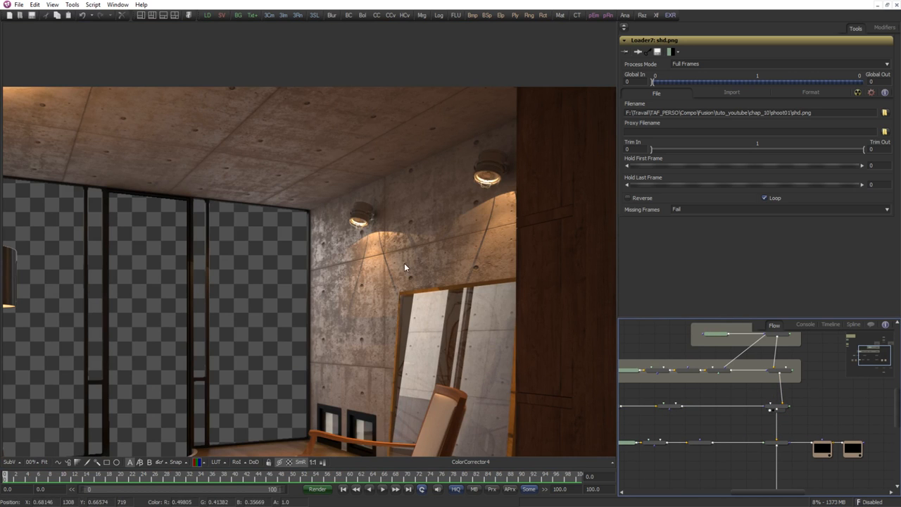
drag(676, 372, 821, 471)
drag(664, 409, 476, 372)
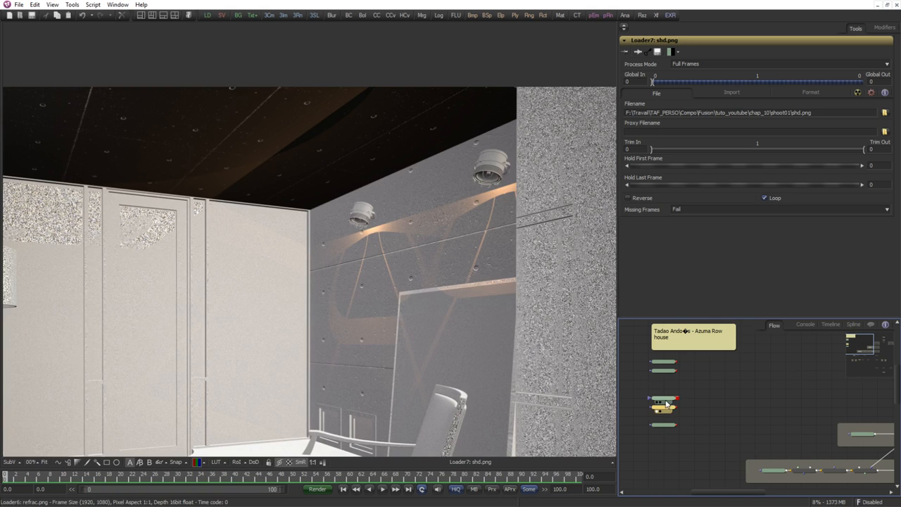
mouse_move(662, 403)
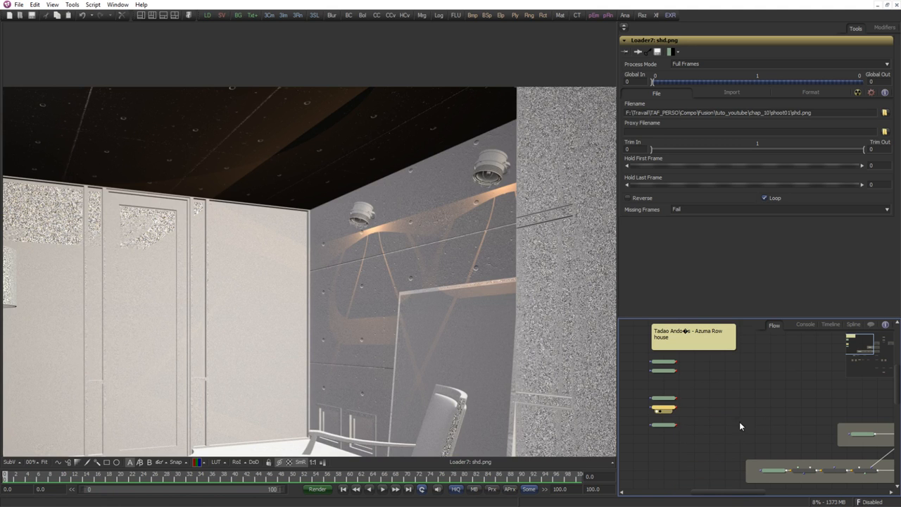
drag(892, 469, 788, 395)
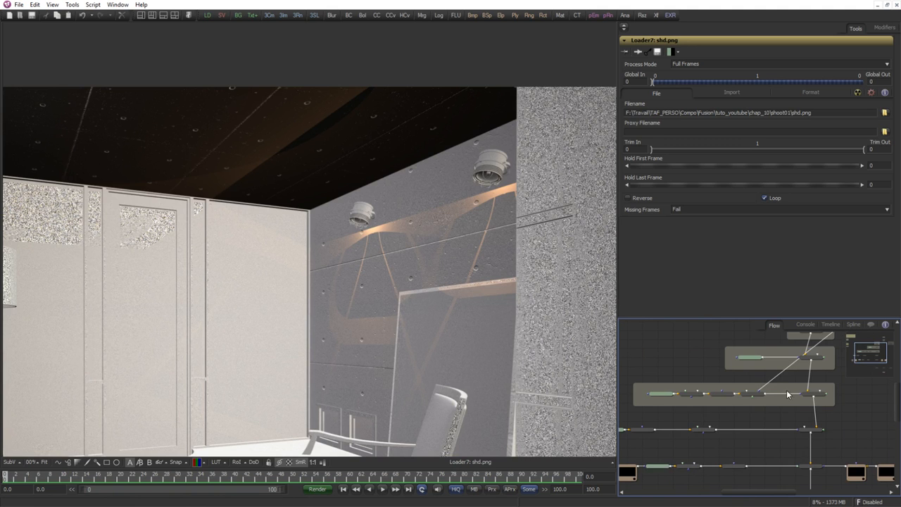
click(804, 431)
drag(638, 380, 748, 409)
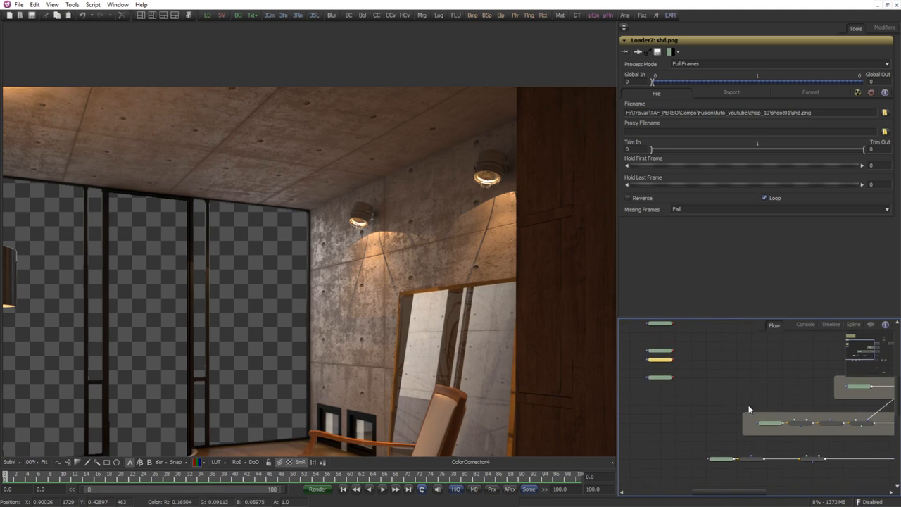
click(652, 364)
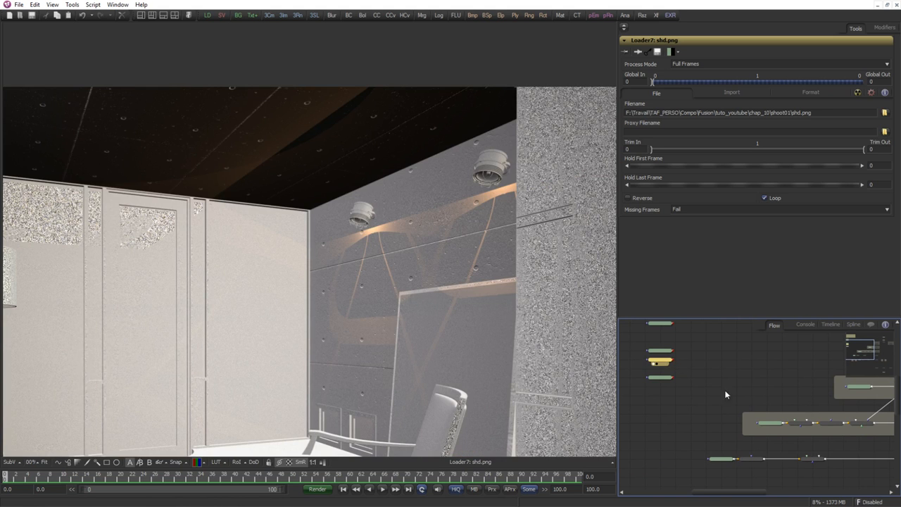
Move the shd.png loader from the unused passes to the empty area below the lamp mask chain.
scroll(684, 362, up, 2)
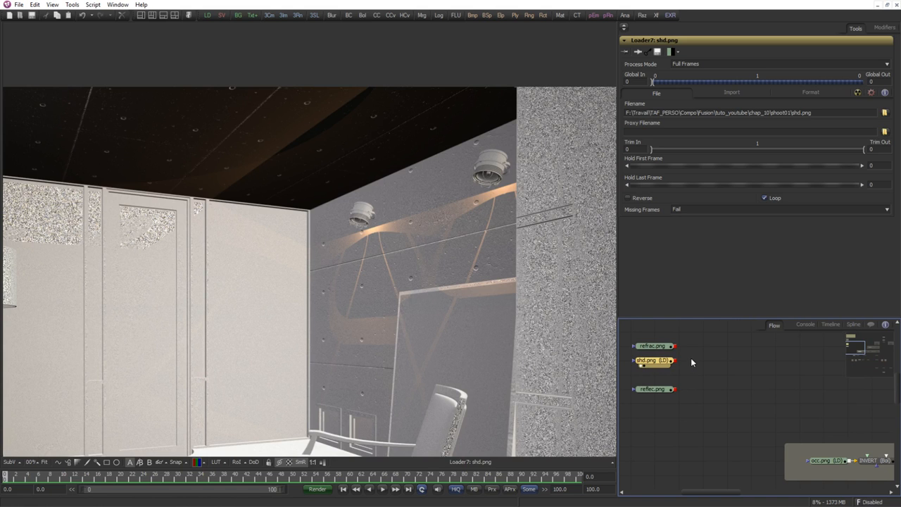
click(692, 360)
drag(665, 362, 731, 451)
click(731, 370)
click(687, 380)
scroll(686, 381, down, 2)
drag(730, 450, 695, 371)
scroll(660, 353, down, 1)
scroll(695, 371, up, 1)
drag(676, 434, 659, 434)
scroll(681, 448, up, 1)
drag(680, 449, 754, 419)
click(698, 400)
Display the Merge2 composite, followed by the relocated shd.png pass, to compare the light cones beneath the wall lamps.
scroll(770, 417, down, 1)
drag(838, 377, 350, 274)
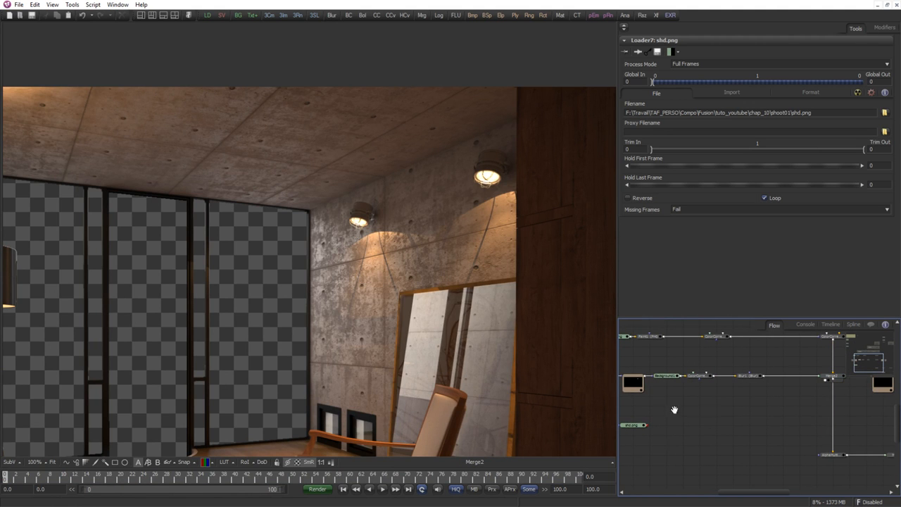
drag(674, 410, 791, 364)
scroll(791, 364, up, 1)
click(693, 384)
drag(694, 384, 372, 333)
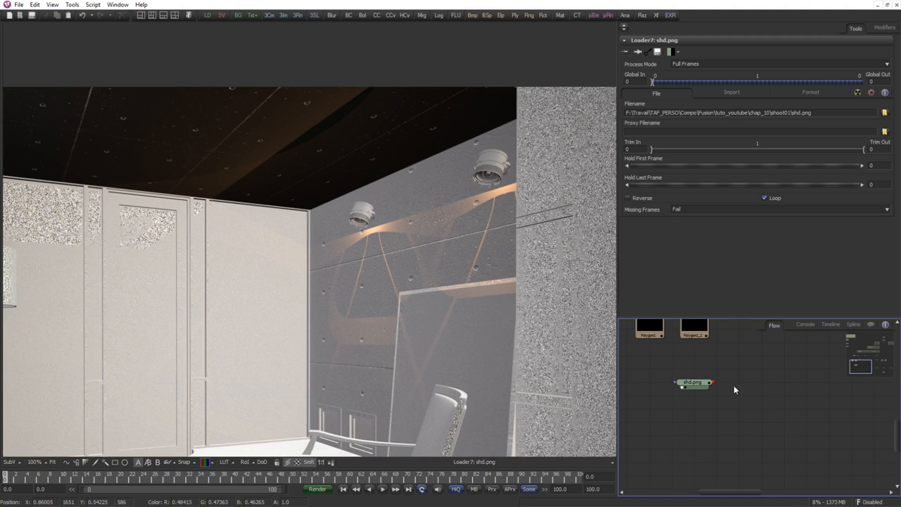
Draw a closed polygon around the lit wall area below the two lamps and mask the shd.png loader with it.
scroll(734, 385, up, 1)
drag(700, 381, 674, 381)
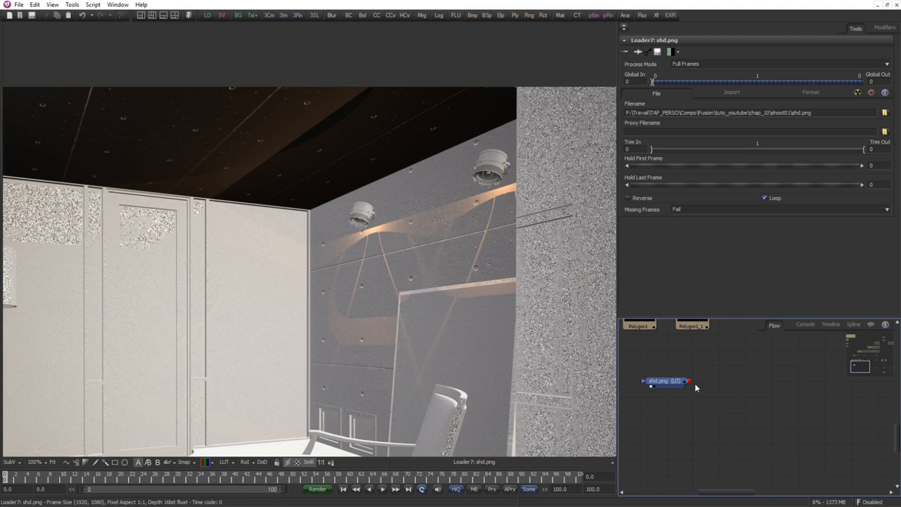
click(66, 462)
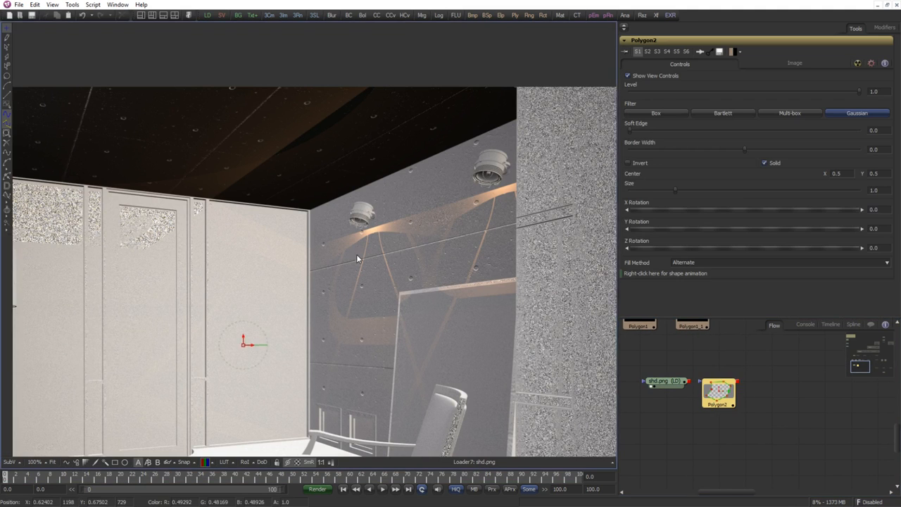
scroll(281, 276, up, 2)
click(303, 267)
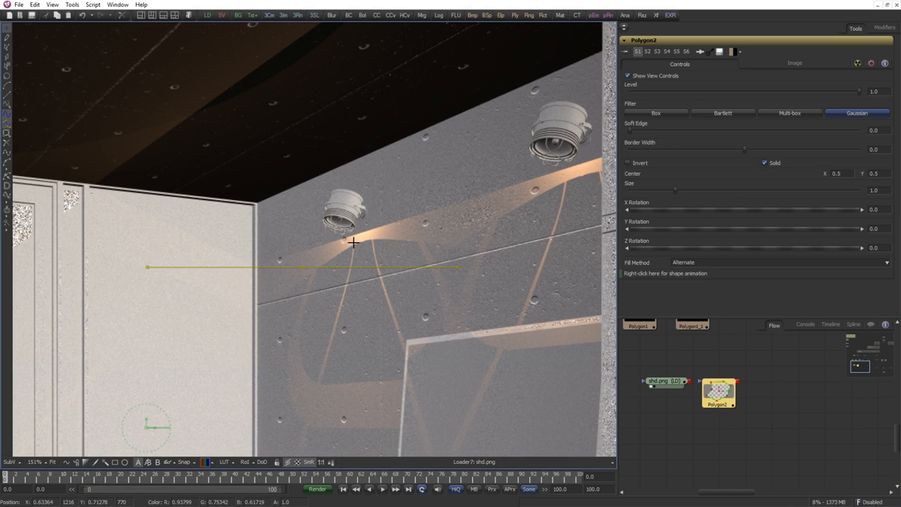
click(350, 240)
click(454, 237)
drag(516, 202, 425, 243)
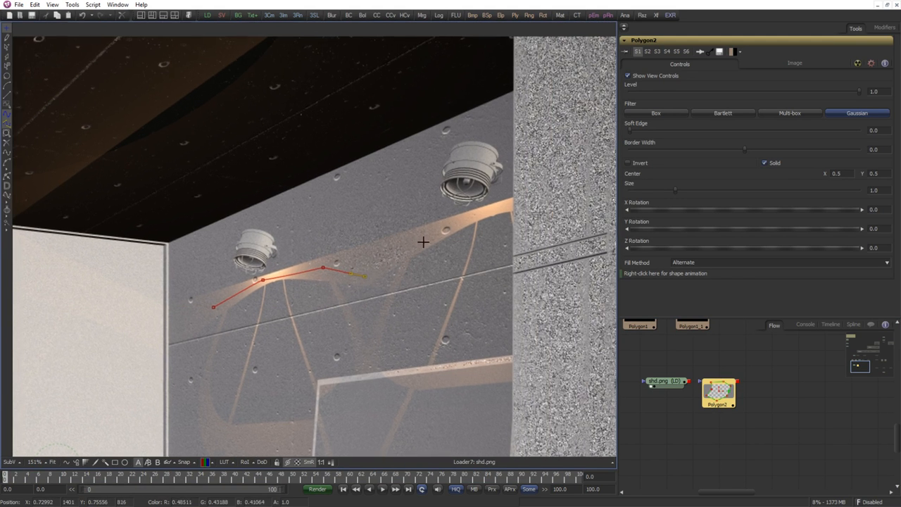
click(469, 218)
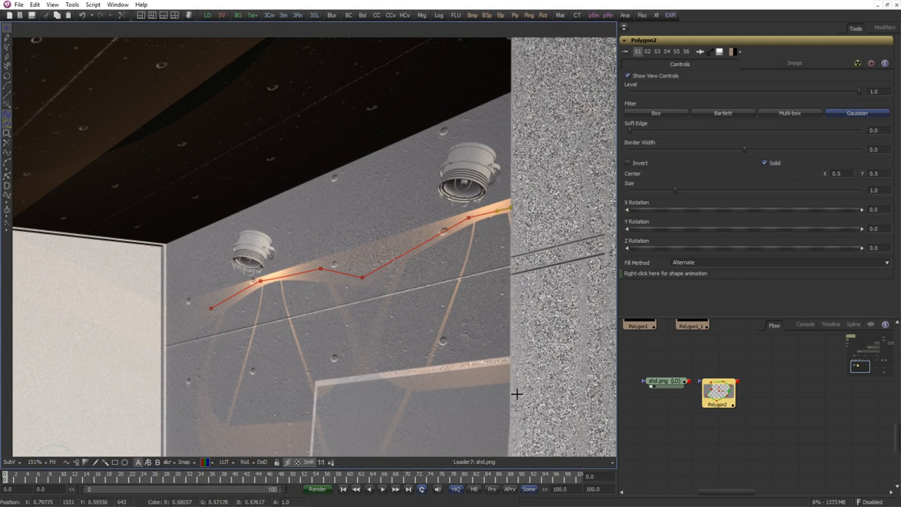
drag(516, 394, 529, 261)
click(517, 415)
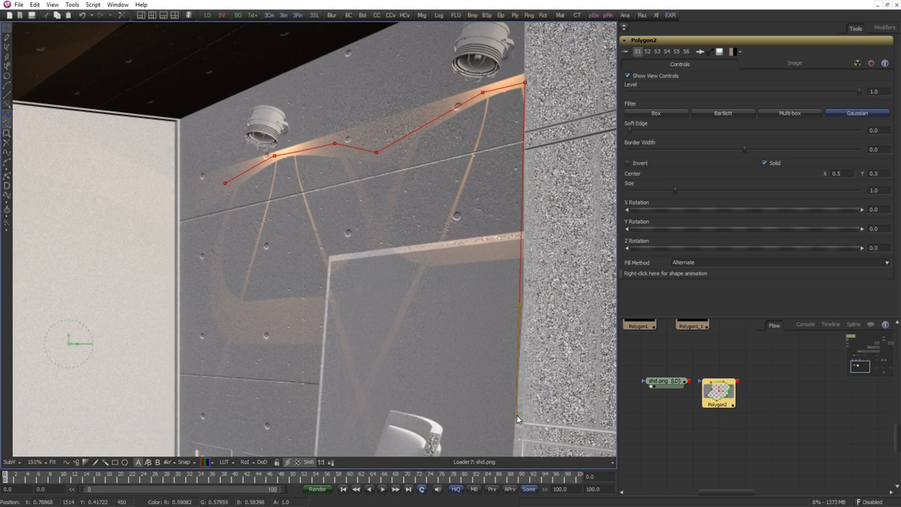
click(191, 371)
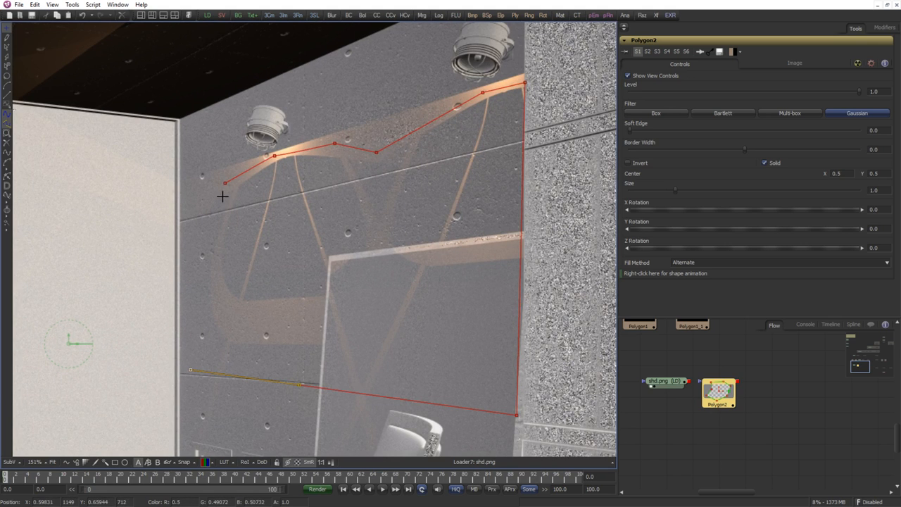
drag(226, 184, 184, 246)
mouse_move(708, 389)
mouse_down()
mouse_move(655, 405)
mouse_move(715, 398)
mouse_up()
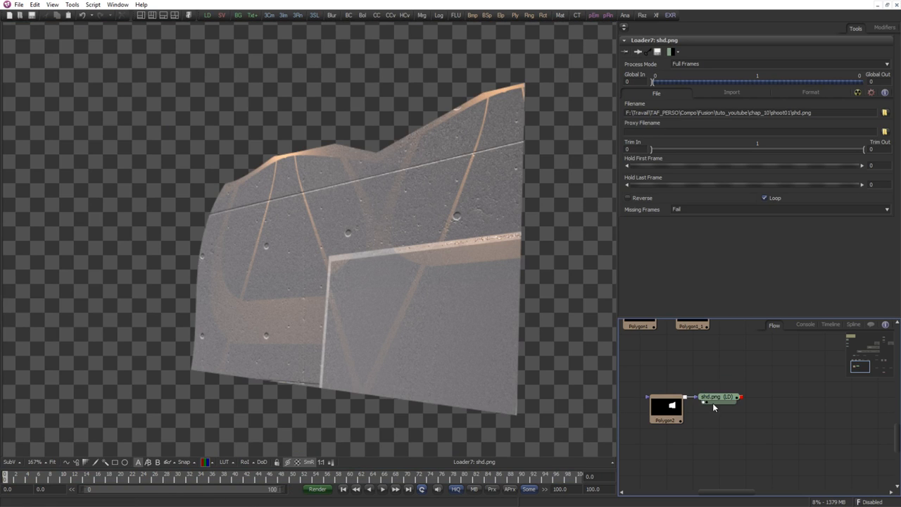
drag(787, 408, 755, 404)
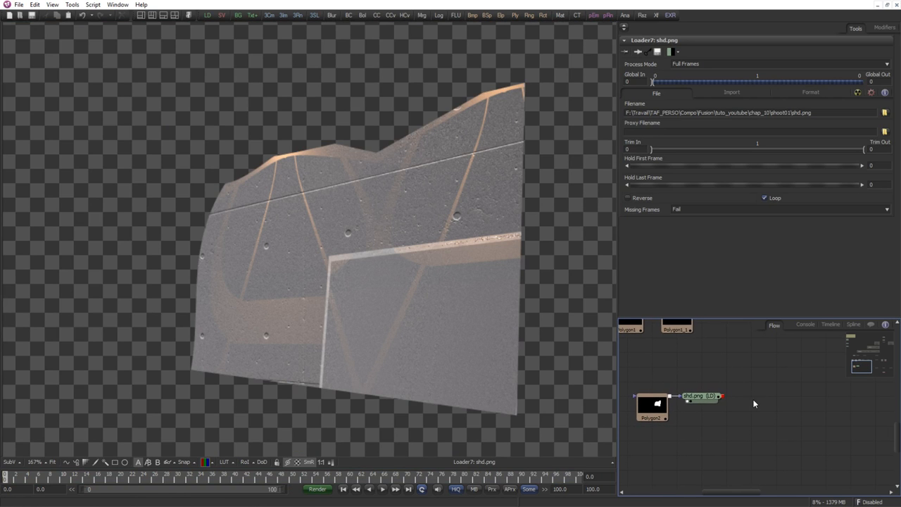
key(ctrl+space)
text(bc)
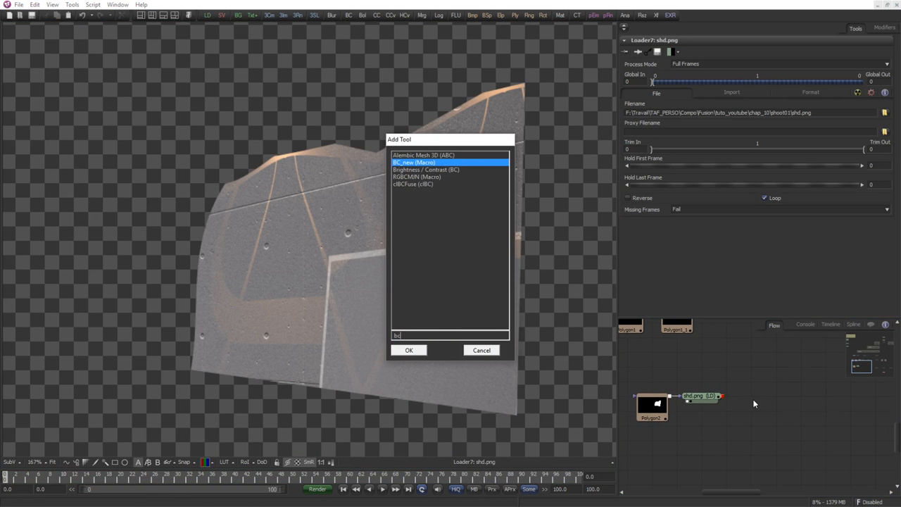
key(Escape)
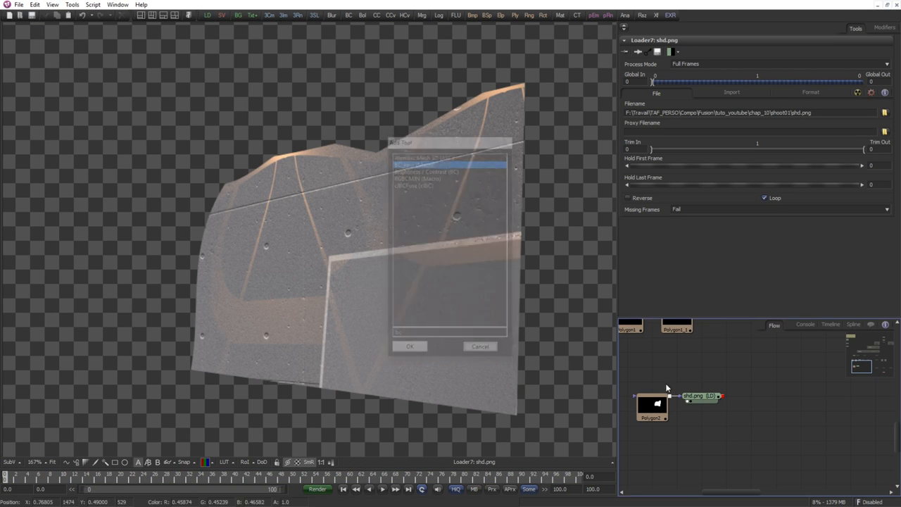
Add a Color Corrector after the masked shd.png, display it and set its master saturation to 0.
key(ctrl+space)
text(cc)
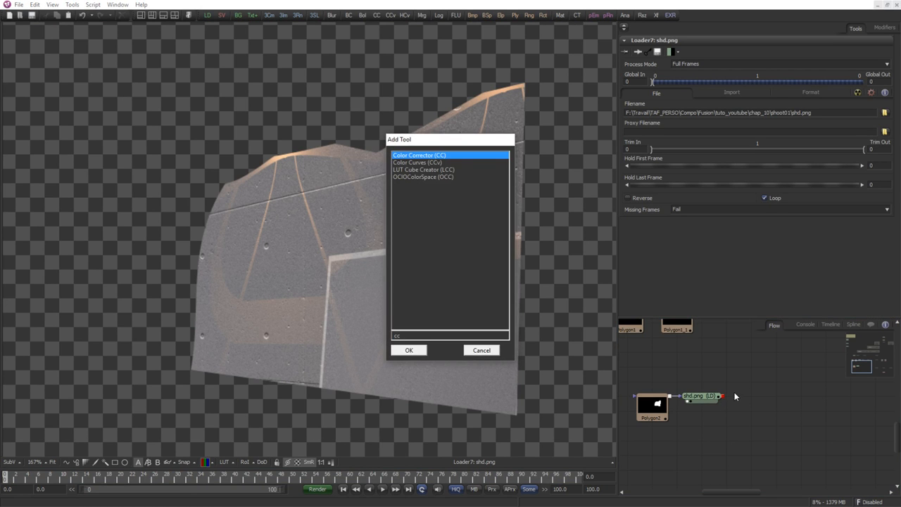
key(Return)
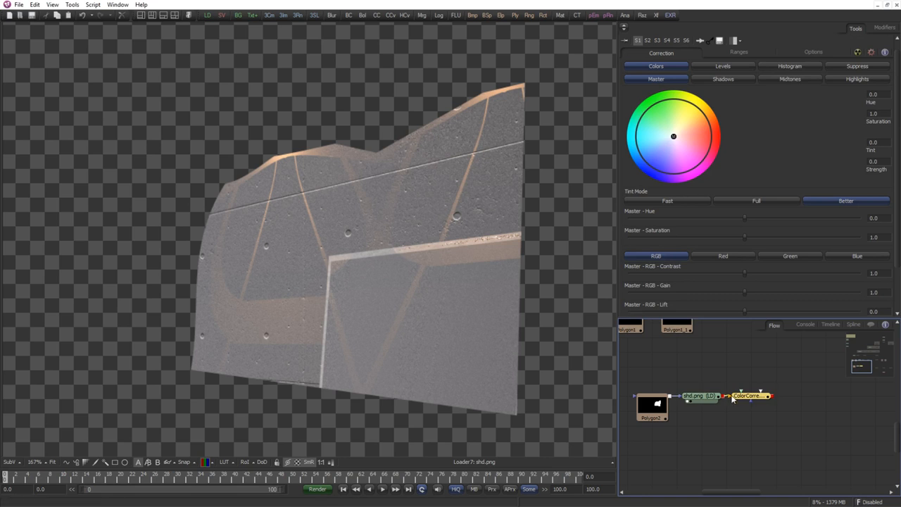
drag(737, 397, 572, 358)
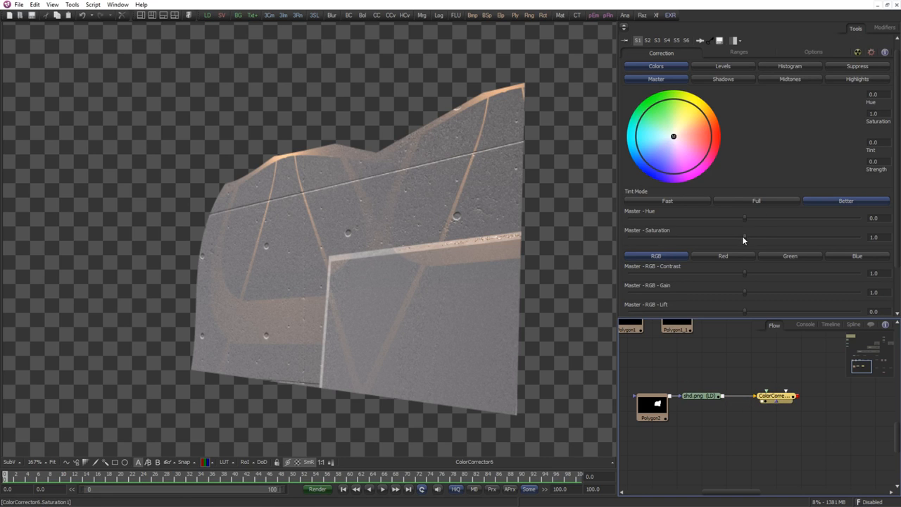
drag(744, 237, 629, 238)
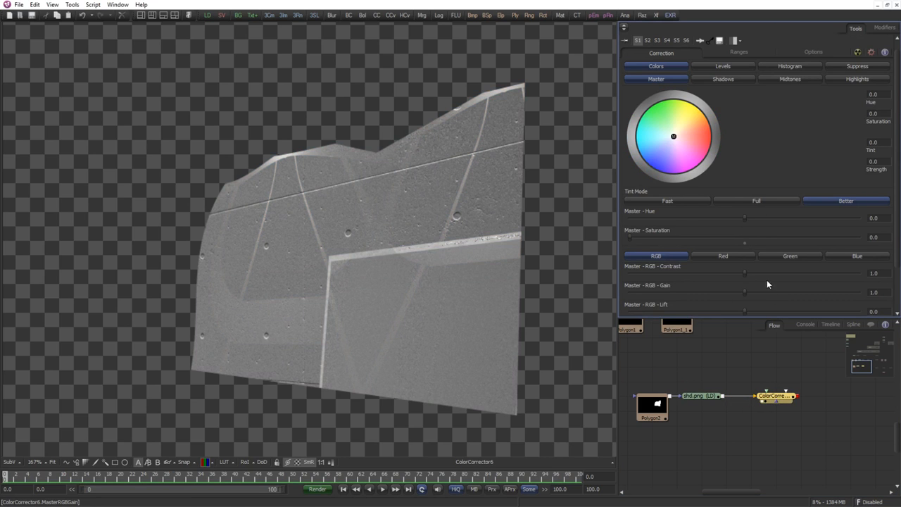
Set the Color Corrector's master contrast to about 2.32, gain to about 1.32 and lift to about -0.3.
scroll(775, 273, down, 1)
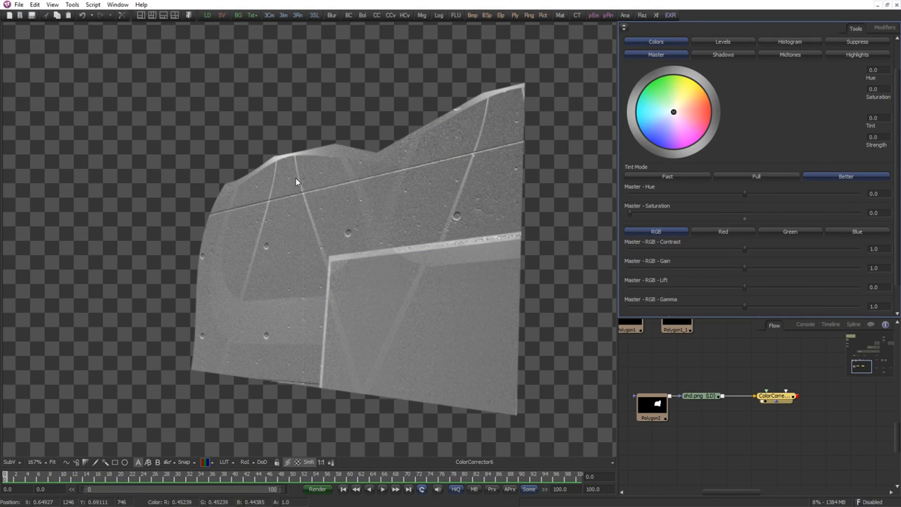
drag(746, 266, 721, 292)
drag(748, 252, 831, 255)
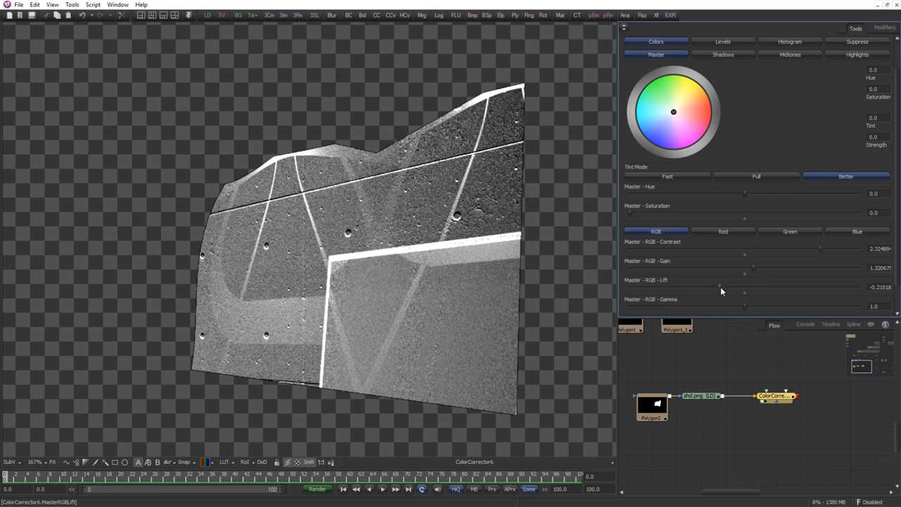
drag(720, 287, 710, 290)
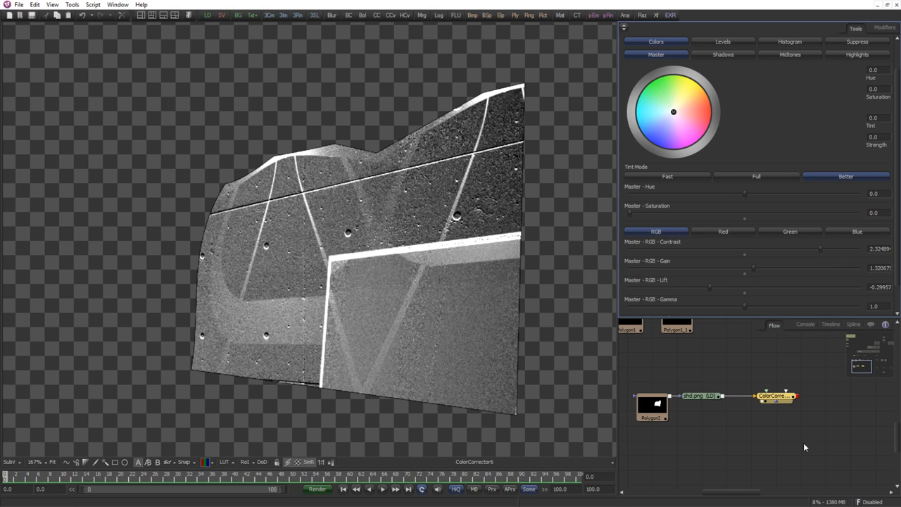
Tidy the shd.png chain's layout and add a Channel Booleans tool beside its Color Corrector.
drag(774, 396, 751, 396)
click(779, 428)
drag(778, 428, 781, 408)
key(ctrl+space)
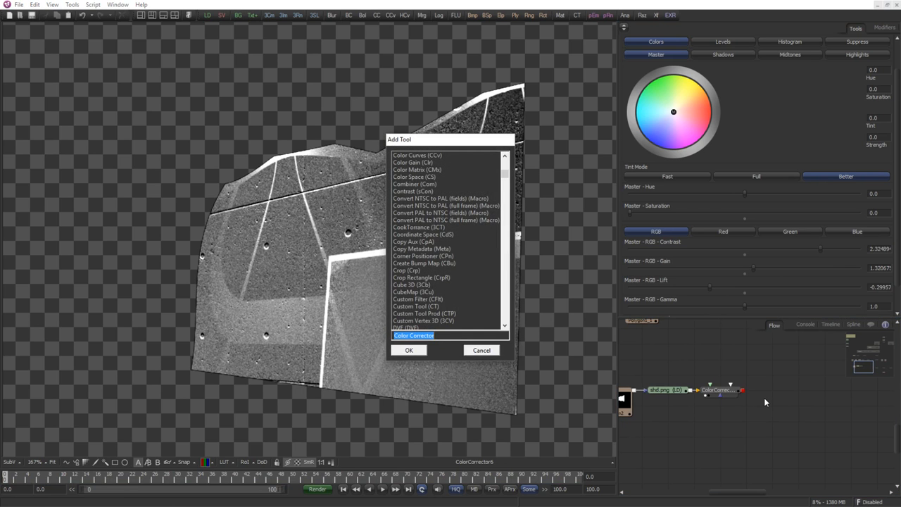
text(ch)
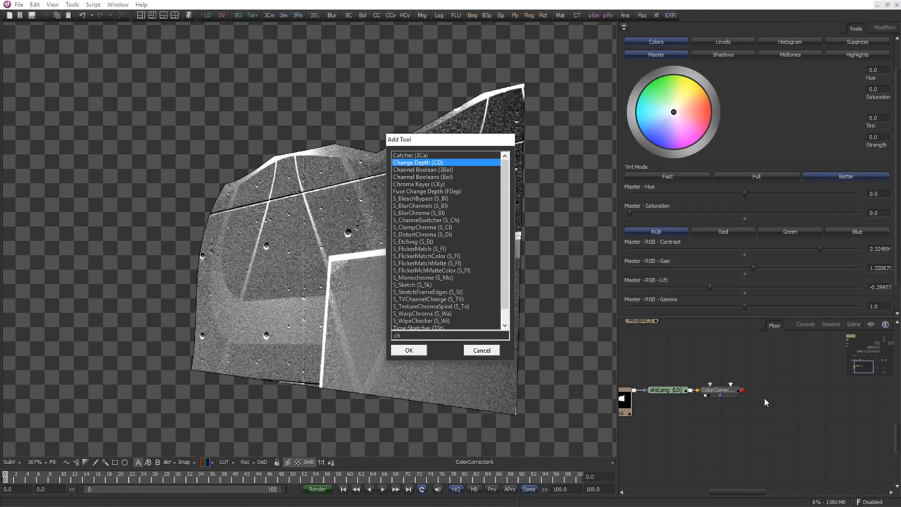
text(ann)
key(Down)
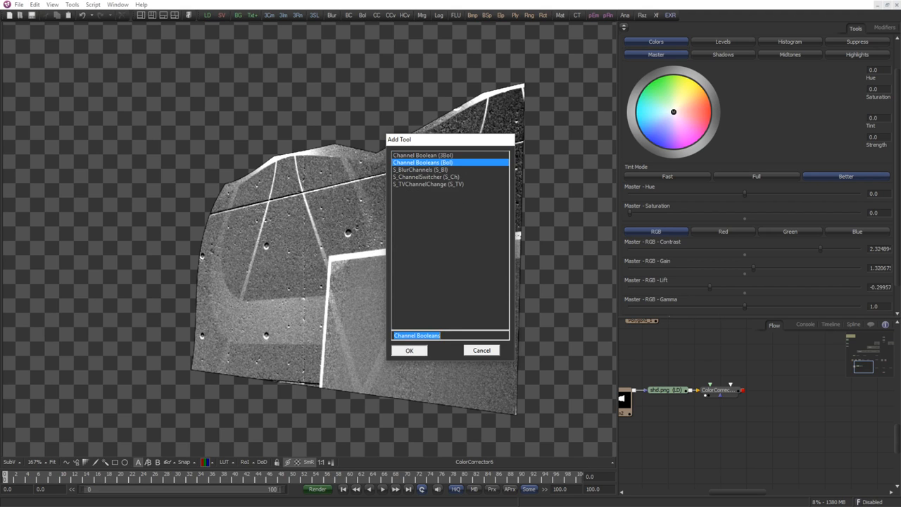
key(Return)
Feed shd.png into the Channel Booleans tool, display it, and set To Alpha to Do Nothing and the operation to Negative.
drag(755, 405, 729, 421)
drag(691, 391, 728, 422)
key(1)
click(683, 129)
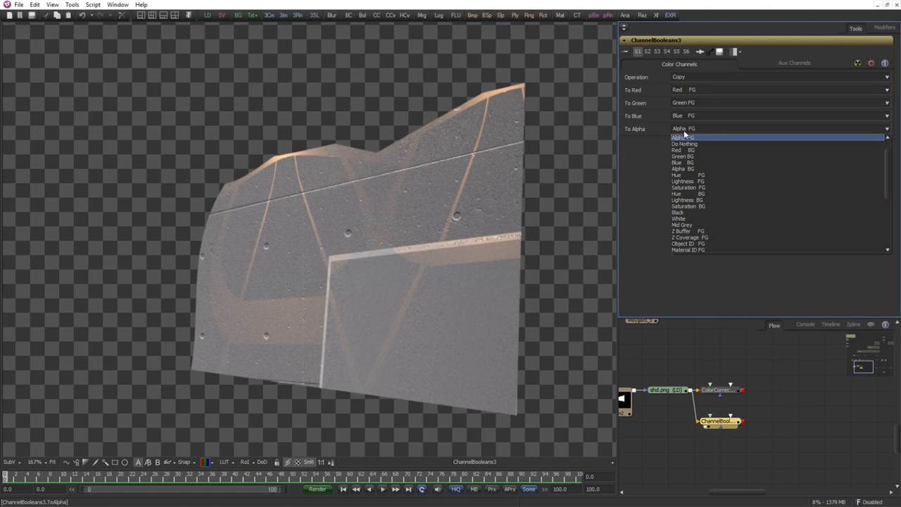
click(685, 136)
click(691, 78)
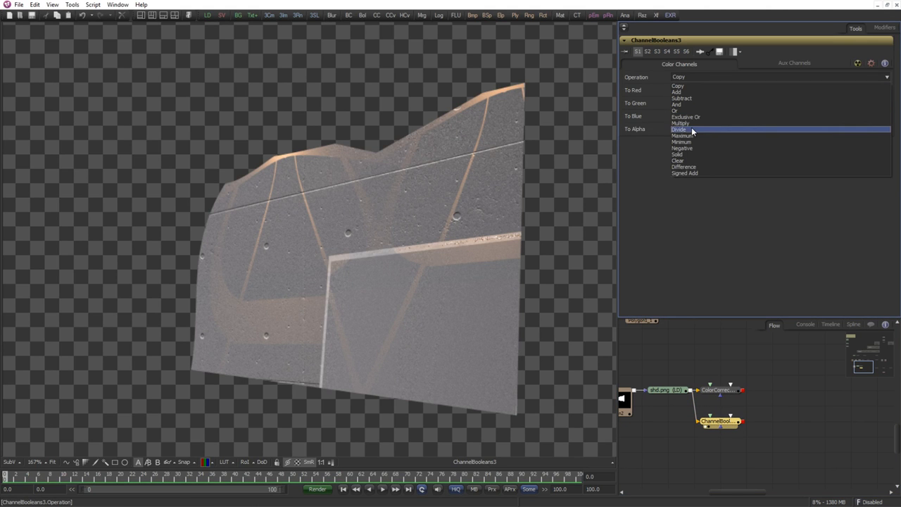
click(692, 149)
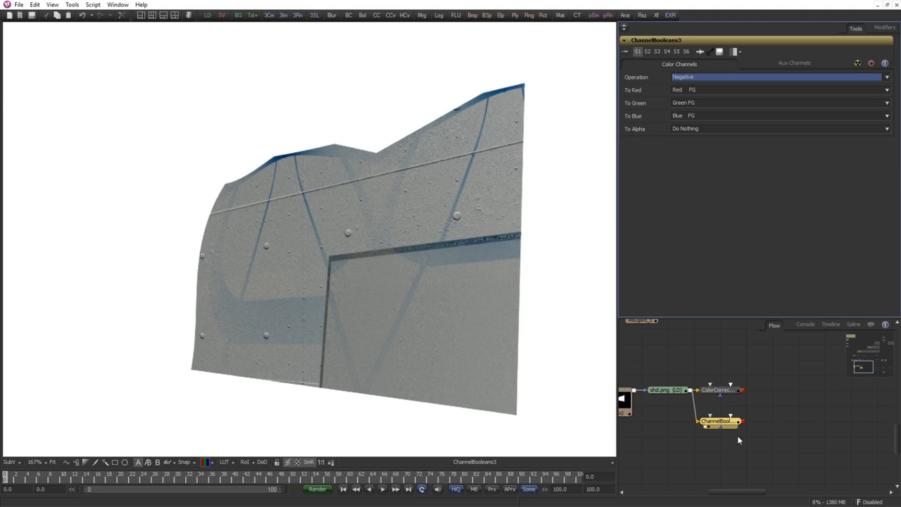
Delete the old Color Corrector, add a new one after the Channel Booleans tool, display it and place it close beside.
drag(705, 394, 731, 396)
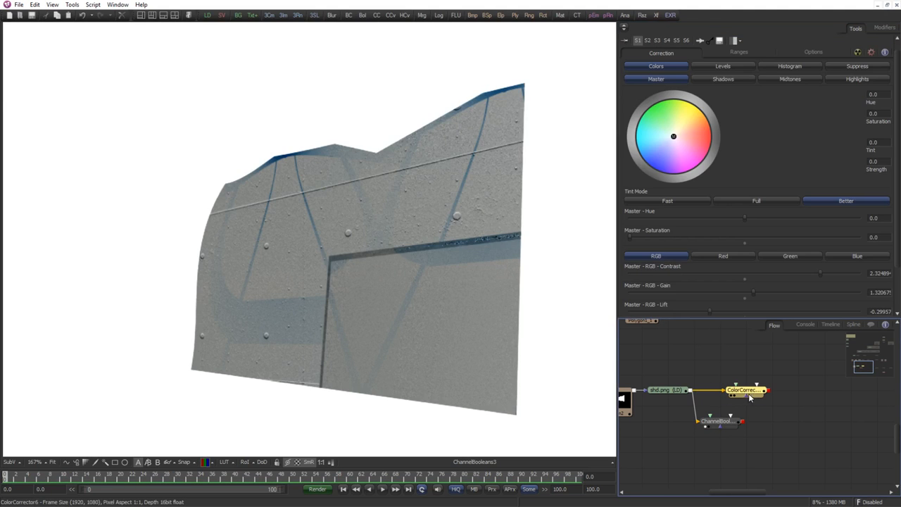
key(Delete)
key(ctrl+space)
text(color)
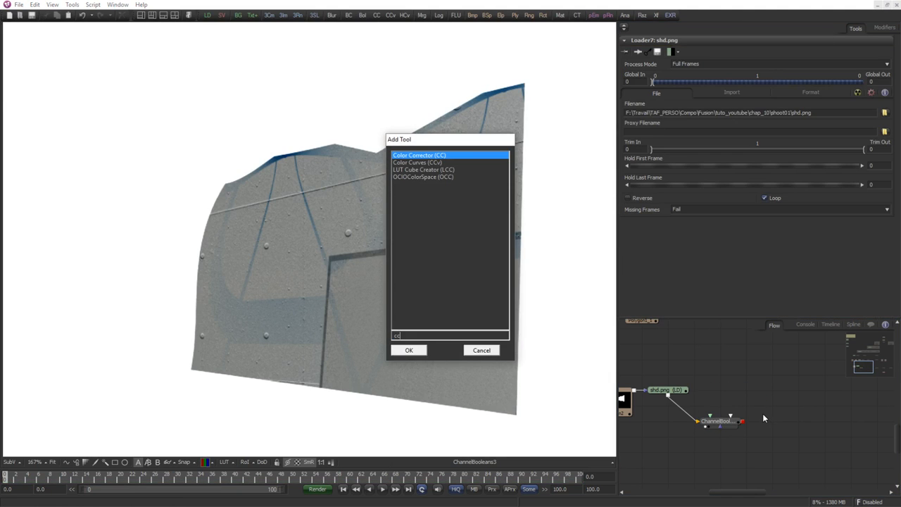
key(Return)
drag(739, 422, 769, 408)
drag(769, 410, 514, 343)
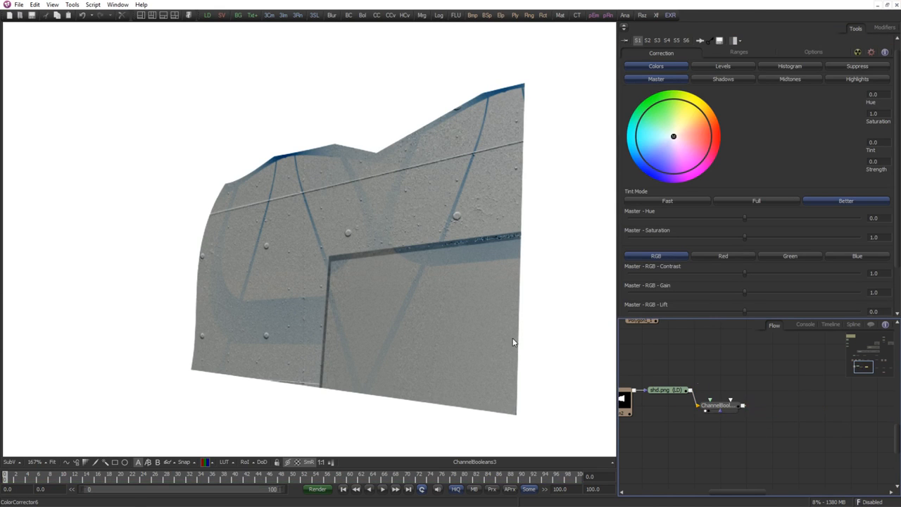
scroll(807, 387, up, 1)
drag(799, 399, 761, 364)
scroll(760, 364, down, 1)
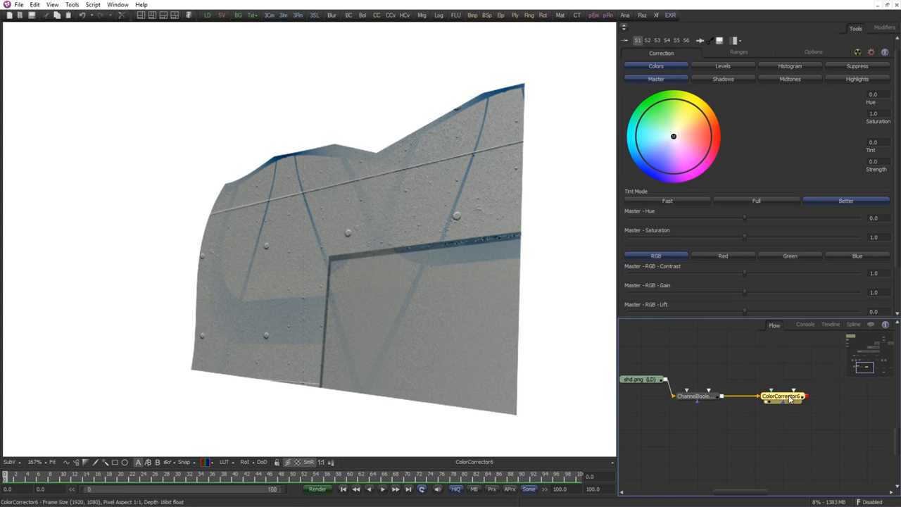
drag(779, 401, 767, 403)
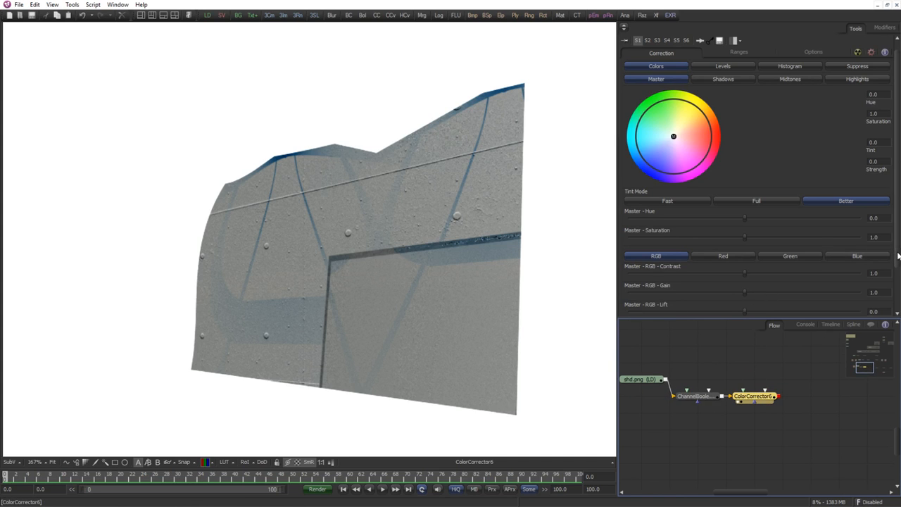
Set the Color Corrector's master saturation to 0, gain to about 1.37, gamma to about 0.38 and brightness to about -0.06.
scroll(735, 211, down, 1)
mouse_move(747, 202)
mouse_down()
mouse_move(590, 191)
mouse_move(746, 204)
mouse_up()
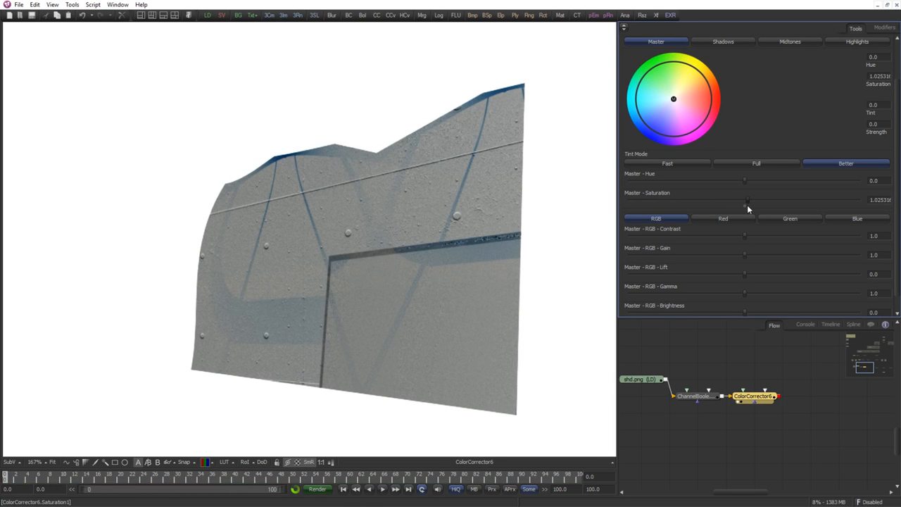
drag(740, 260, 766, 262)
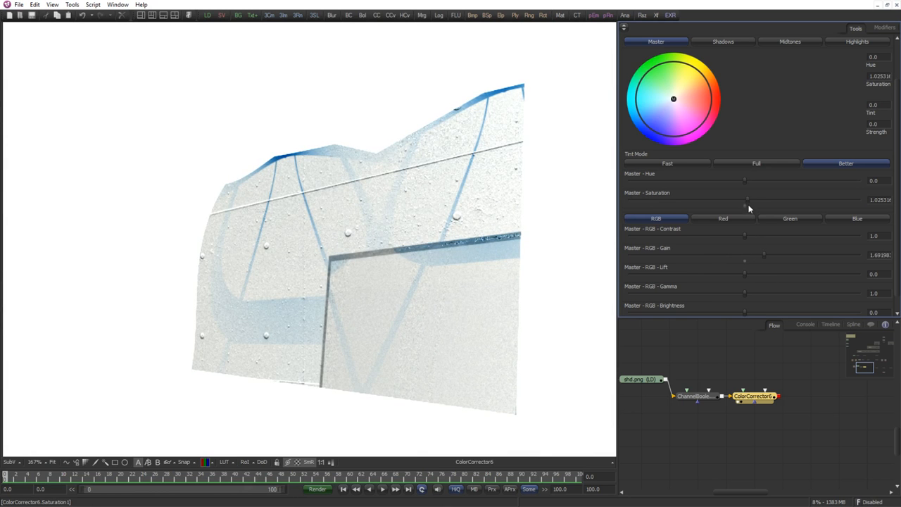
drag(748, 204, 640, 199)
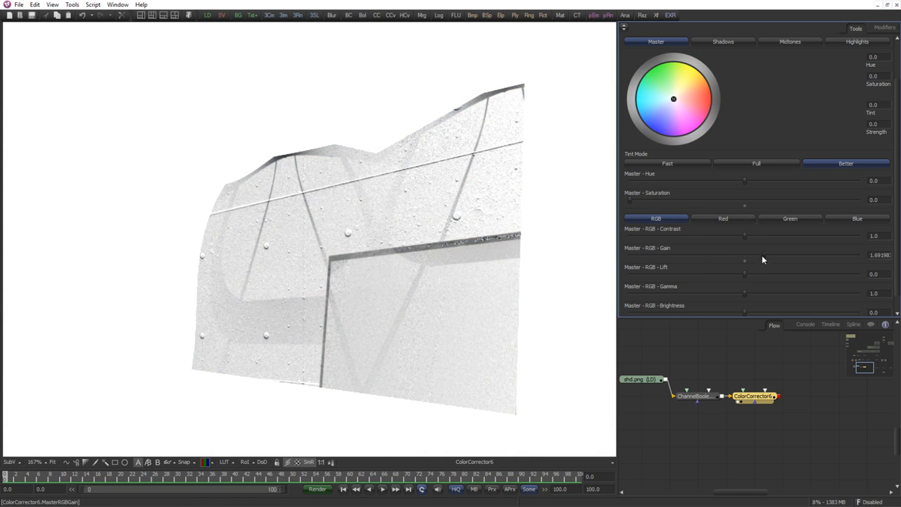
mouse_move(762, 260)
mouse_down()
mouse_move(749, 259)
mouse_move(757, 261)
mouse_up()
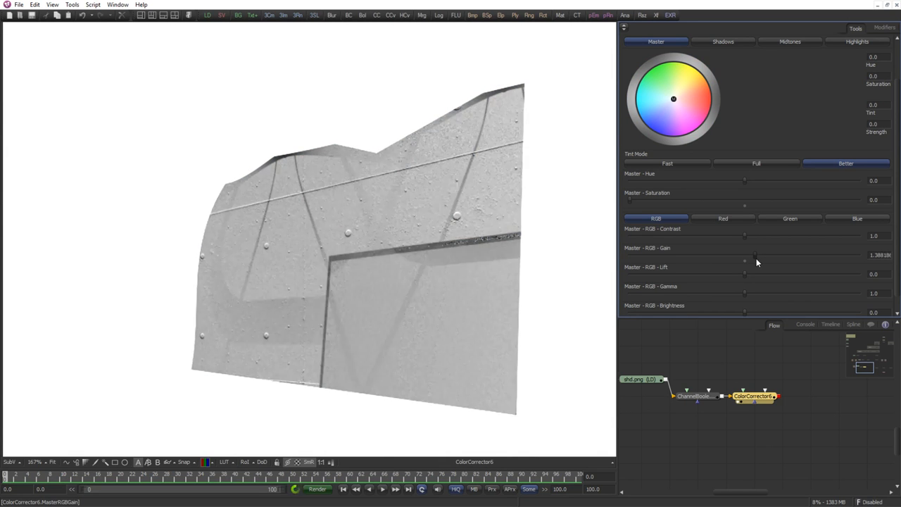
drag(743, 293, 670, 298)
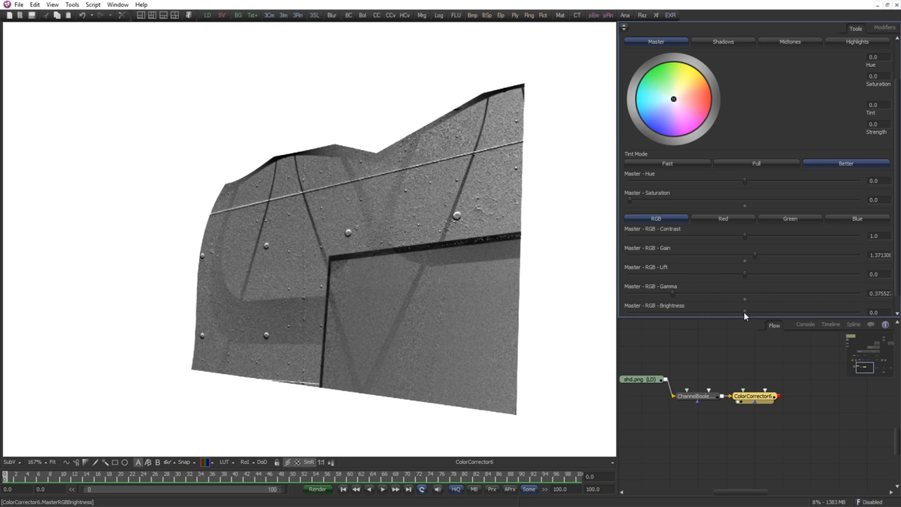
drag(744, 311, 738, 311)
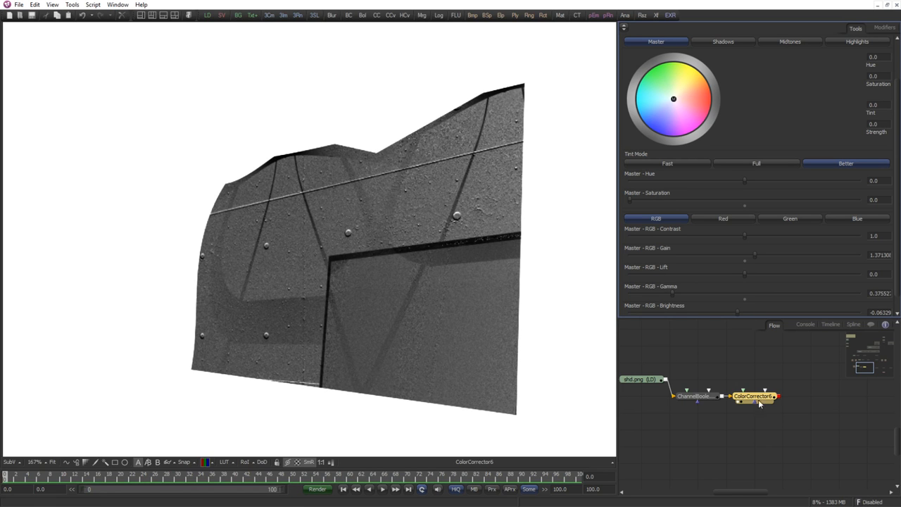
Check the Merge2 composite, and view the occ.png and spec.png passes for the lamps' light on the wall.
scroll(720, 421, down, 2)
drag(829, 365, 763, 420)
scroll(762, 420, up, 1)
drag(801, 383, 463, 343)
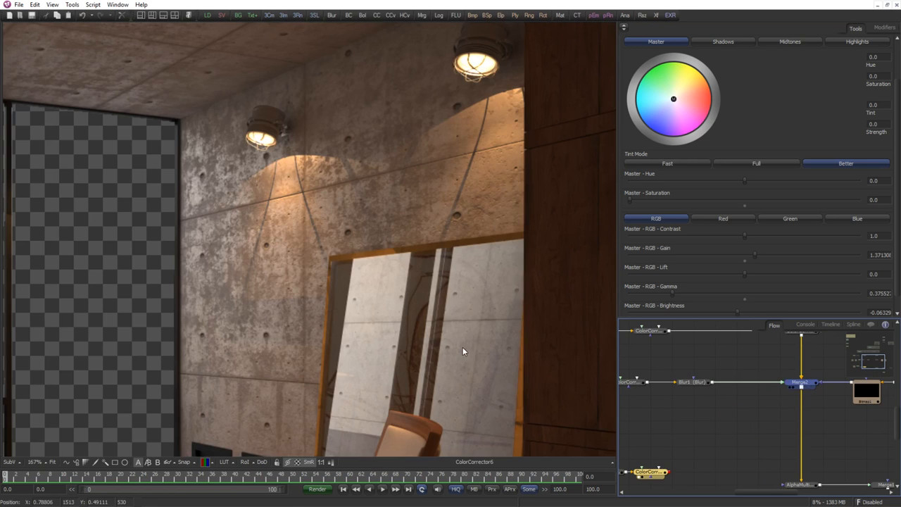
drag(700, 438, 789, 384)
scroll(675, 414, down, 2)
drag(675, 414, 792, 474)
drag(745, 374, 662, 378)
scroll(659, 376, up, 2)
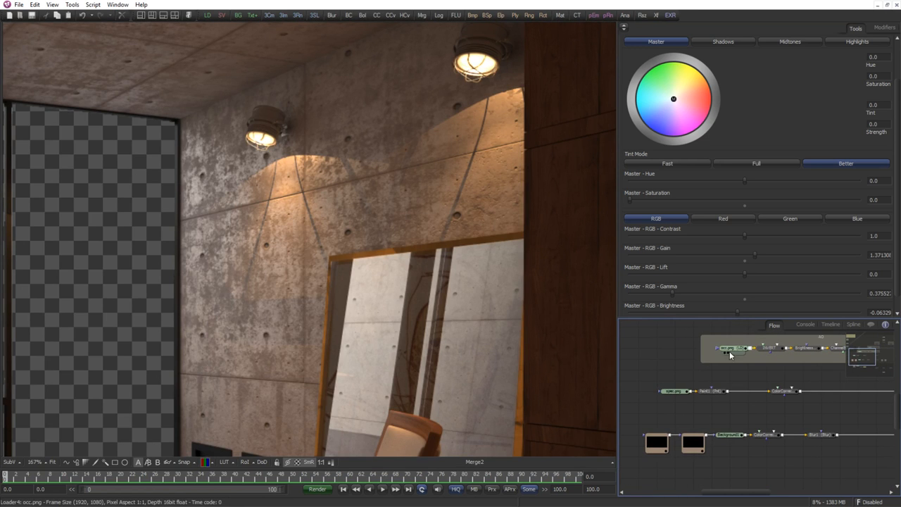
drag(729, 353, 511, 338)
drag(673, 391, 458, 379)
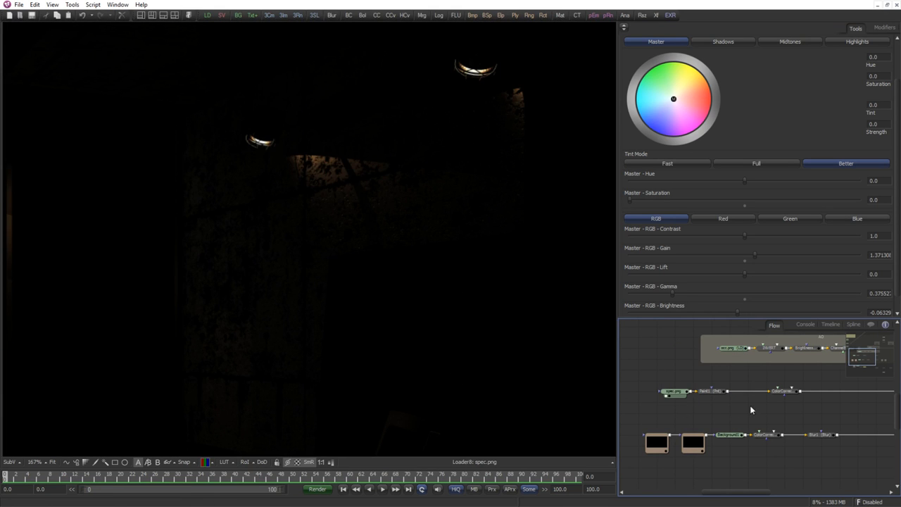
Paste a copy of the spec.png loader above shd.png, mask it with the same polygon and display it.
drag(750, 405, 736, 383)
scroll(726, 384, down, 1)
drag(736, 470, 720, 447)
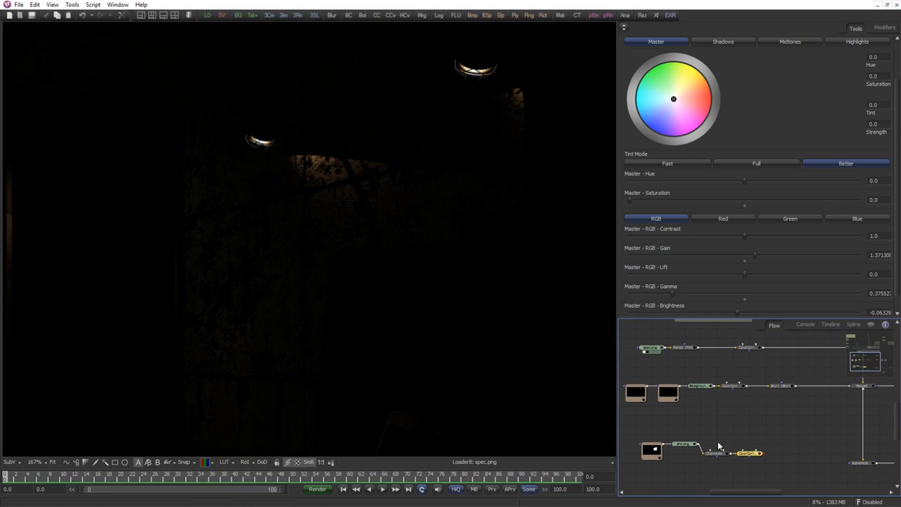
click(650, 347)
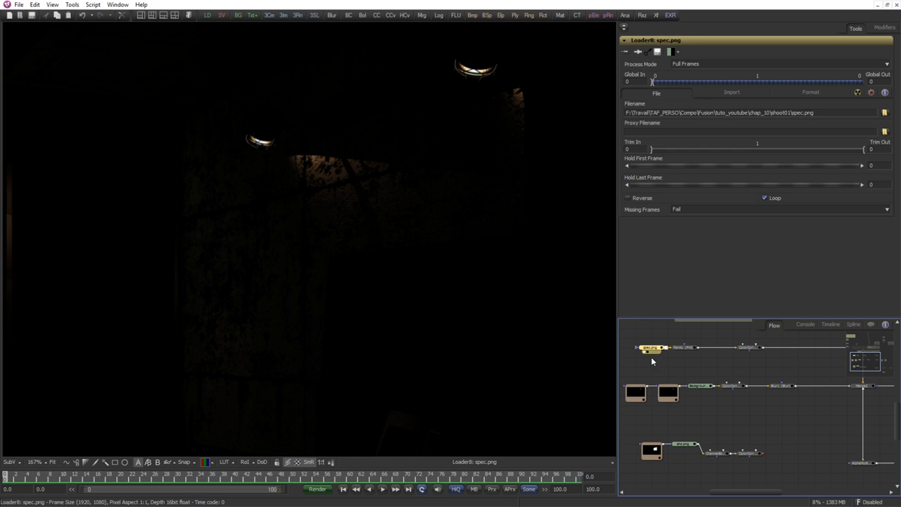
drag(690, 440, 740, 380)
scroll(750, 395, up, 1)
click(751, 384)
key(ctrl+v)
drag(790, 388, 449, 341)
scroll(733, 396, up, 1)
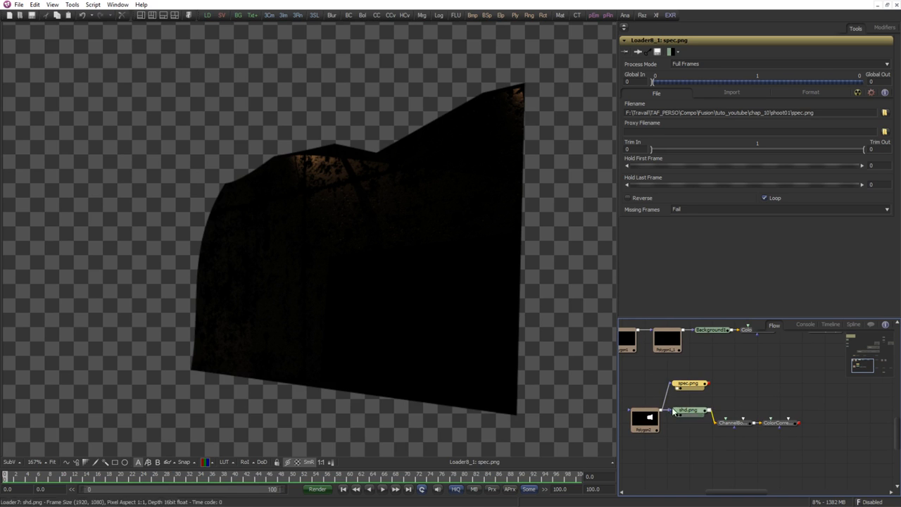
Feed the masked spec.png into the Color Corrector, and set its master gain to 1, gamma to about 2.18 and brightness to about -0.03.
drag(711, 385, 763, 424)
drag(778, 424, 364, 328)
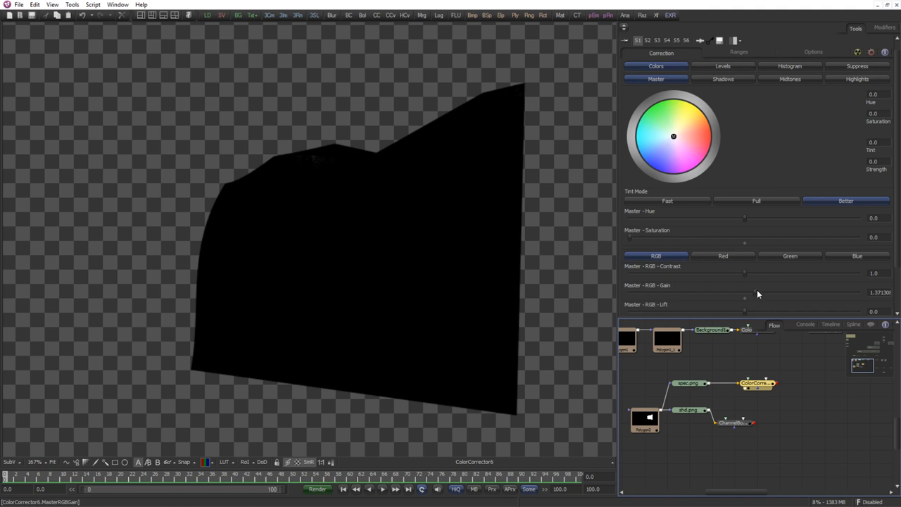
drag(757, 292, 738, 292)
scroll(742, 292, down, 2)
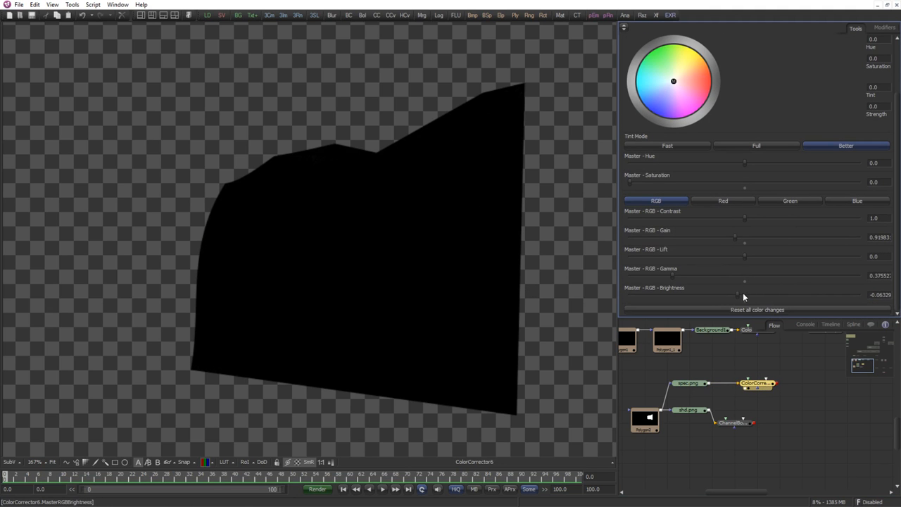
double_click(876, 276)
text(0)
key(Tab)
key(Tab)
double_click(878, 238)
text(1)
key(Tab)
drag(655, 276, 815, 280)
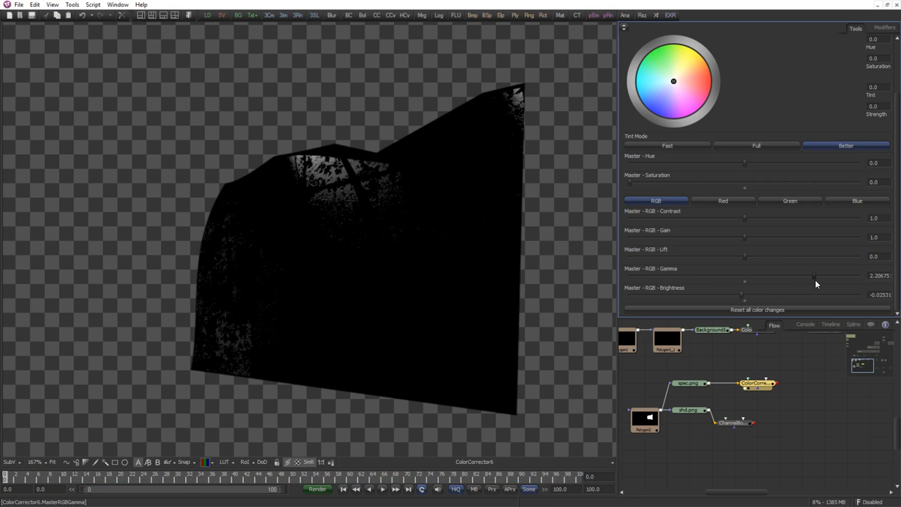
Display the Merge2 composite and move the spec.png Color Corrector below the Blur chain, near the main merge line.
scroll(772, 416, down, 2)
scroll(772, 417, up, 2)
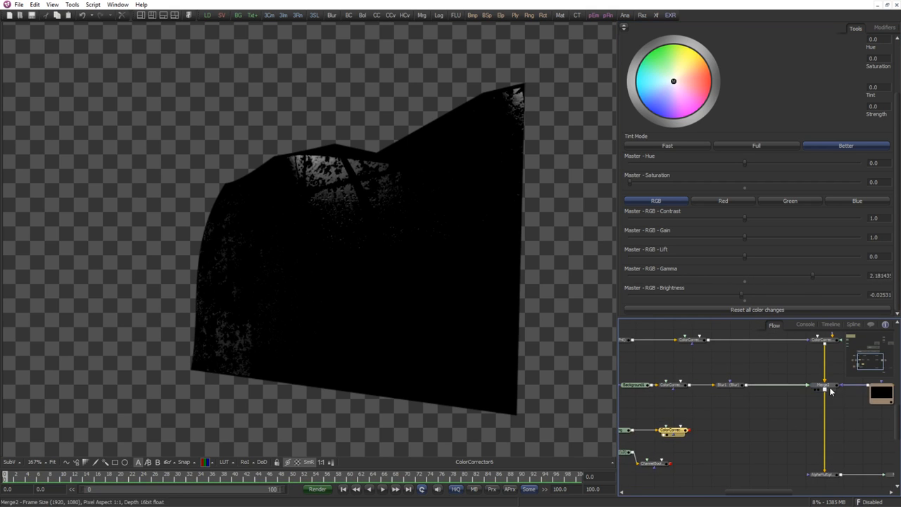
drag(829, 385, 588, 359)
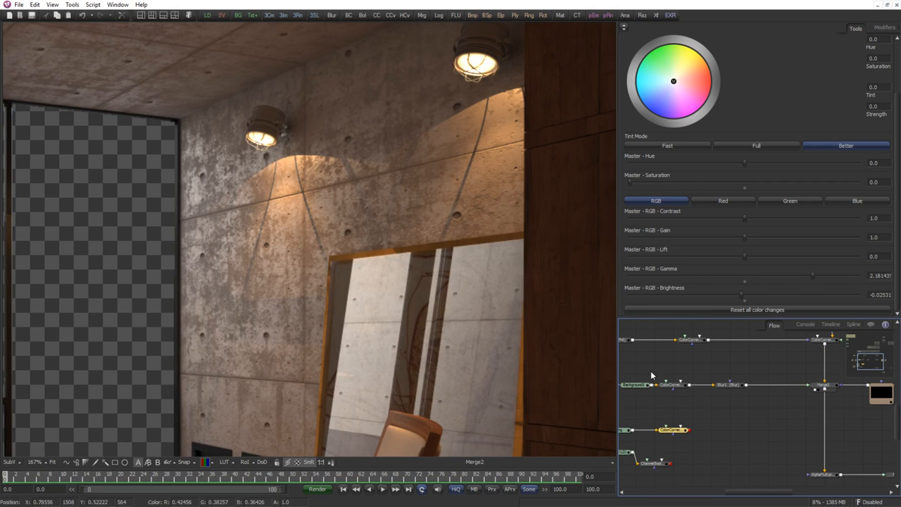
drag(823, 432, 798, 422)
drag(667, 424, 742, 412)
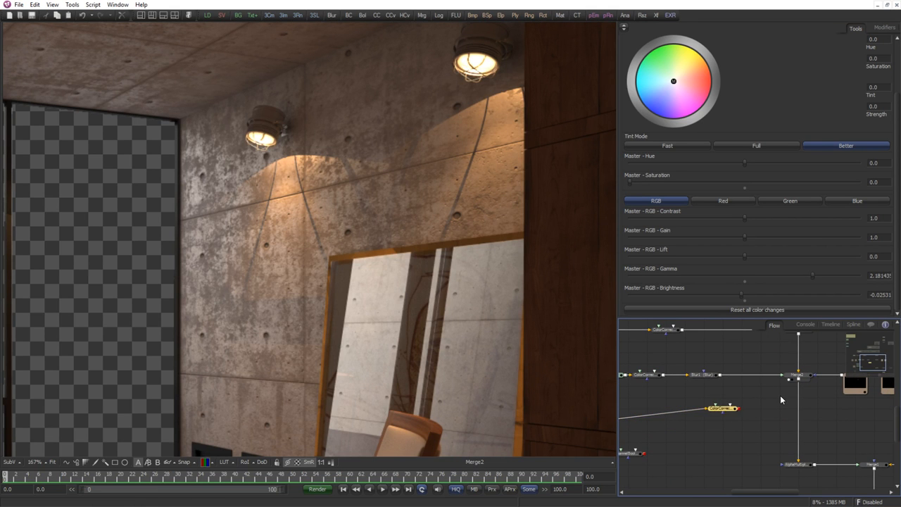
Insert a Color Corrector between Merge2 and the alpha multiply tool, and mask it with the spec.png Color Corrector.
key(ctrl+space)
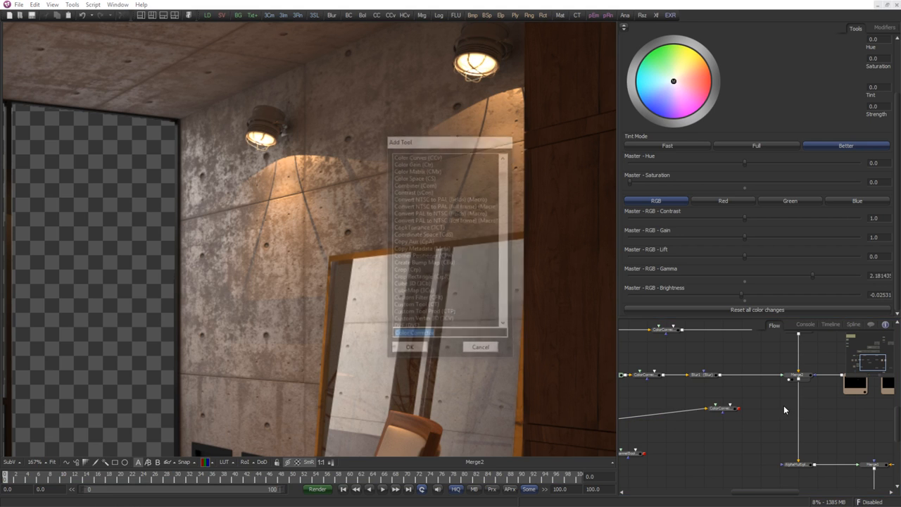
text(cc)
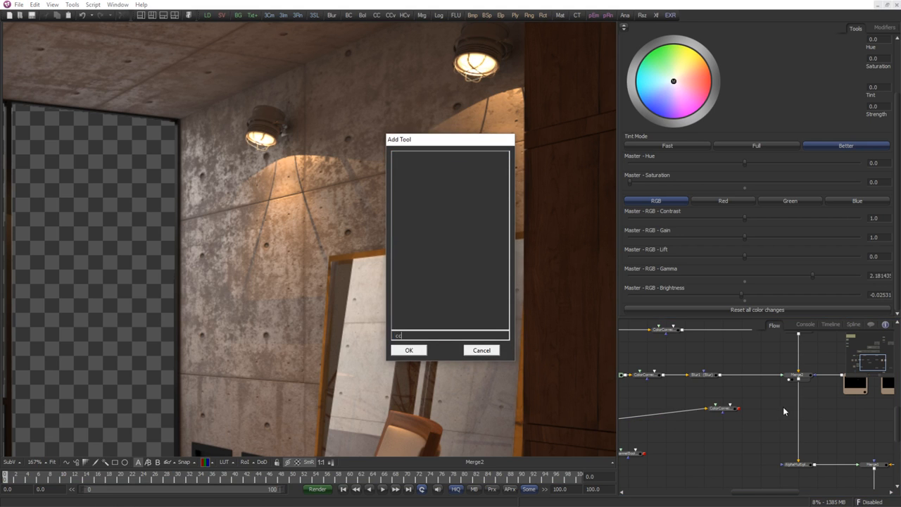
click(414, 350)
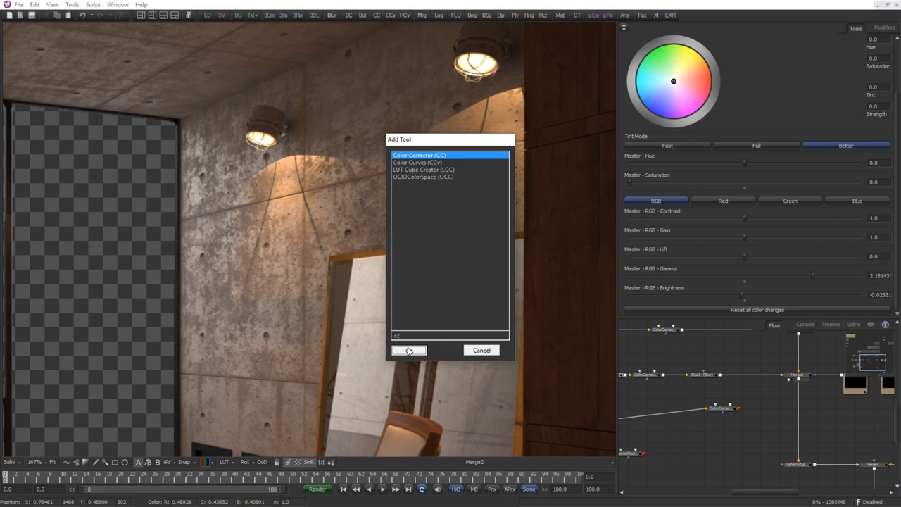
drag(777, 401, 798, 412)
drag(740, 413, 802, 407)
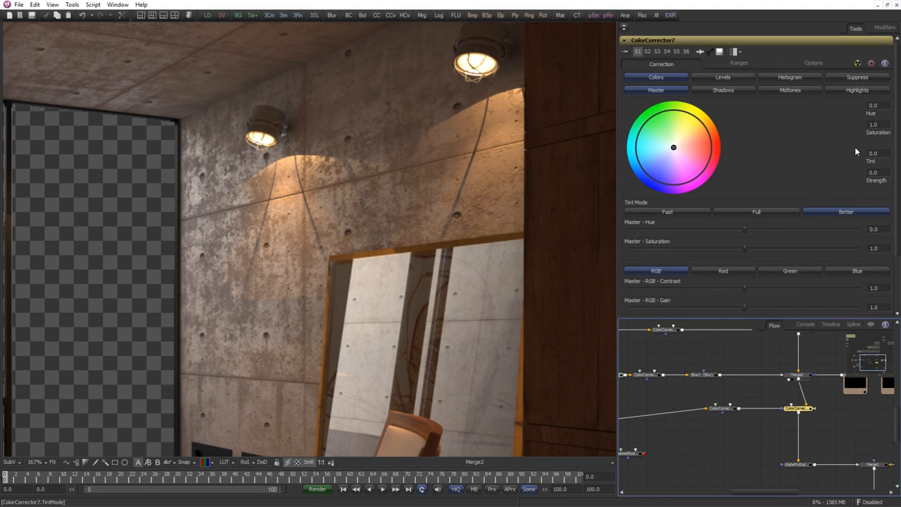
Set the new Color Corrector's mask channel to Luminance.
click(814, 62)
click(689, 145)
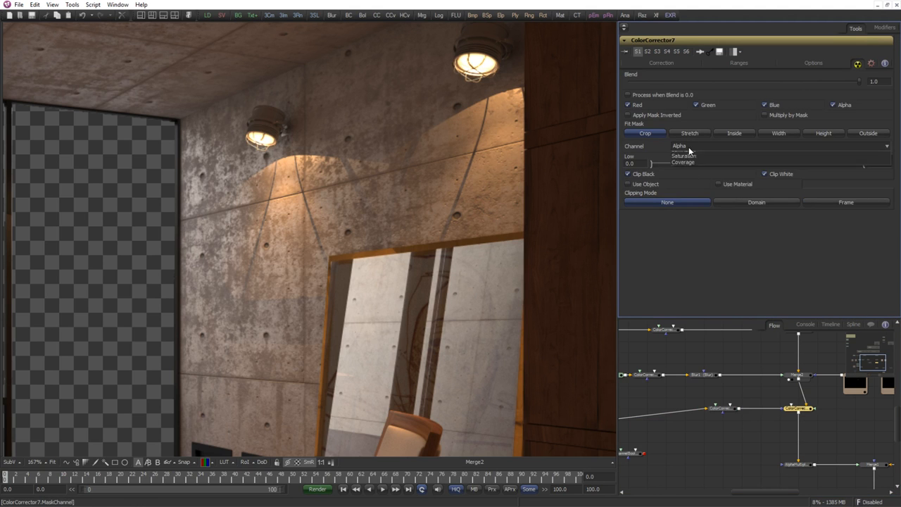
click(689, 191)
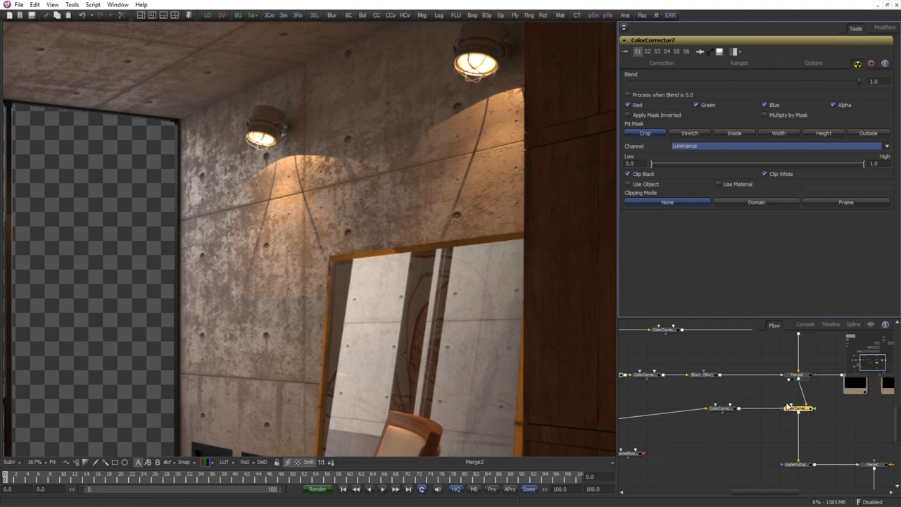
click(730, 409)
click(806, 409)
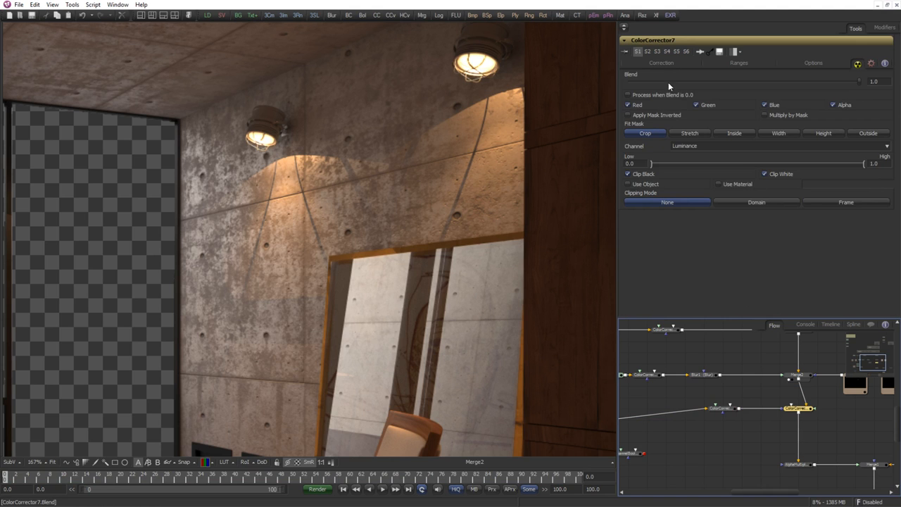
Raise the master RGB gain of the Color Corrector after Merge2 and display its result.
click(662, 64)
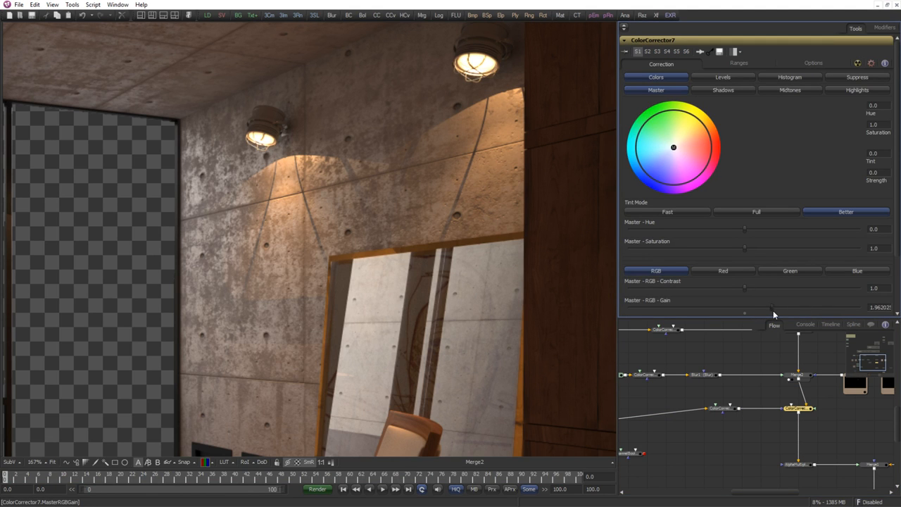
drag(773, 312, 791, 312)
drag(799, 409, 677, 380)
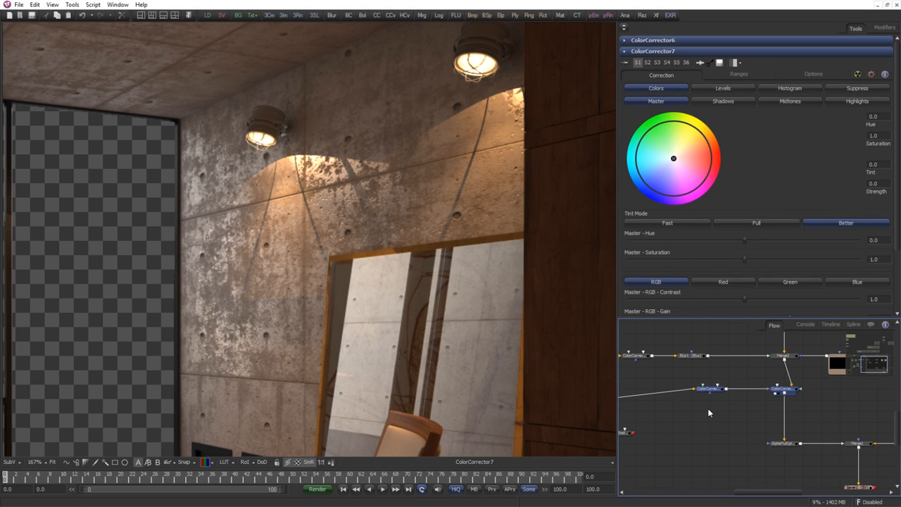
Delete the Color Corrector after Merge2 together with the spec.png Color Corrector feeding its mask.
key(Delete)
drag(703, 410, 770, 402)
scroll(764, 403, down, 2)
drag(730, 455, 610, 389)
key(Delete)
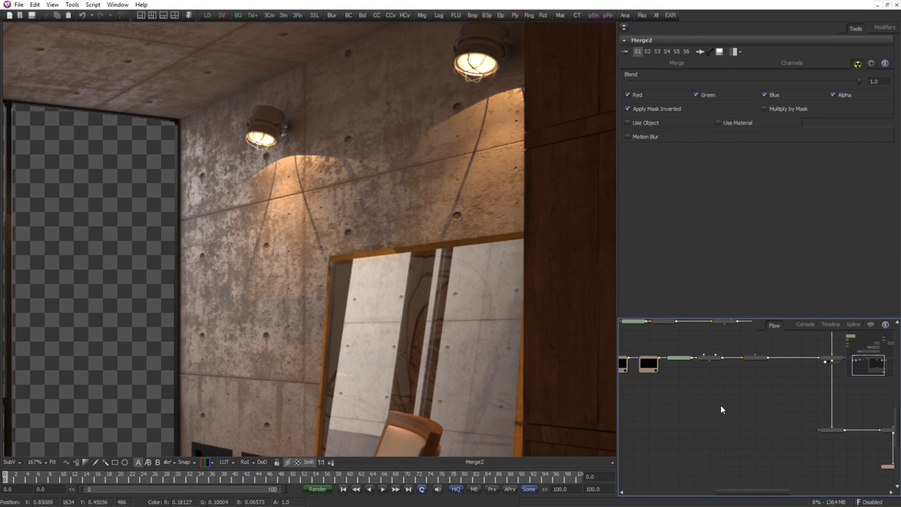
Fit the Merge2 composite in the viewer and regroup the Bitmap and MaskPaint nodes close beside Merge2.
scroll(224, 288, down, 4)
drag(251, 305, 355, 238)
drag(841, 368, 779, 381)
scroll(400, 321, down, 2)
scroll(390, 325, up, 4)
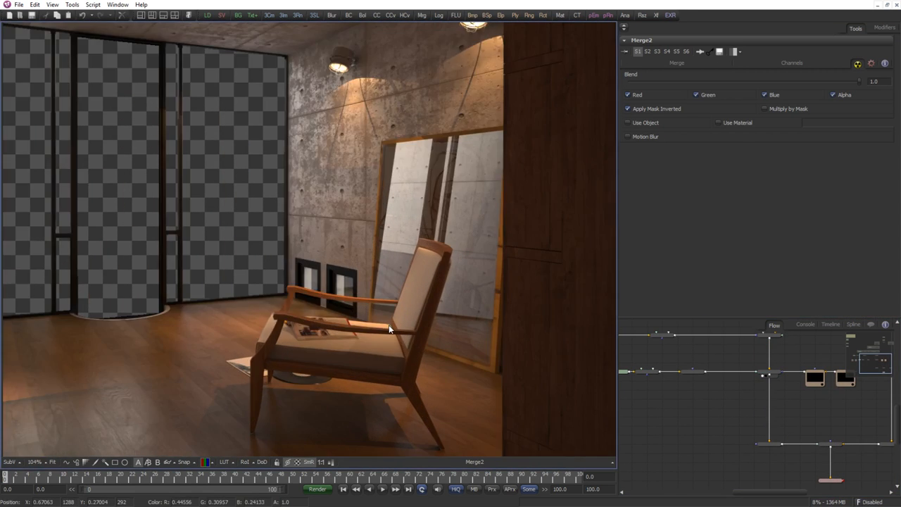
key(ctrl+f)
scroll(726, 390, up, 1)
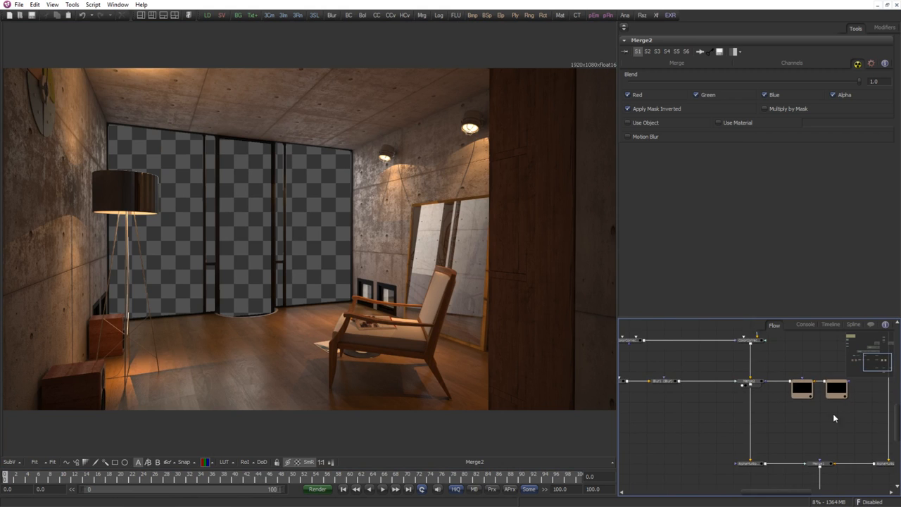
scroll(834, 413, up, 2)
drag(770, 383, 749, 382)
scroll(784, 393, up, 1)
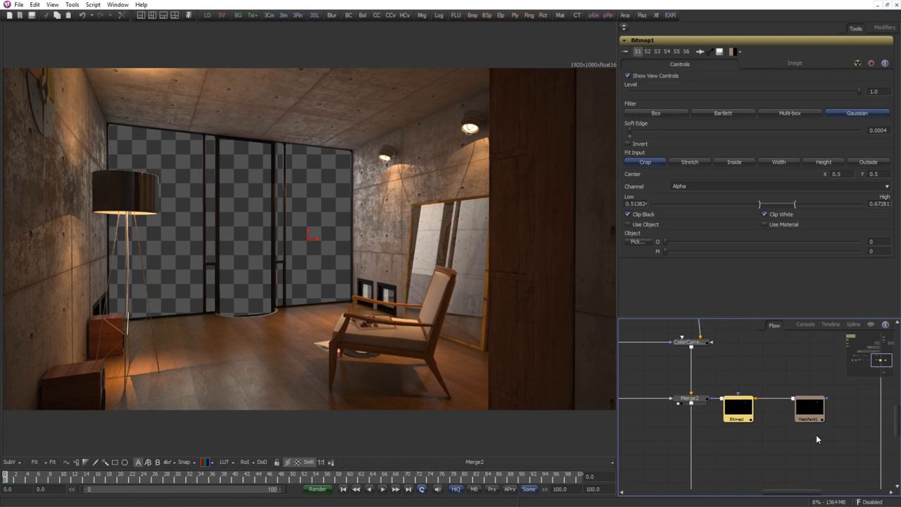
drag(814, 411, 747, 370)
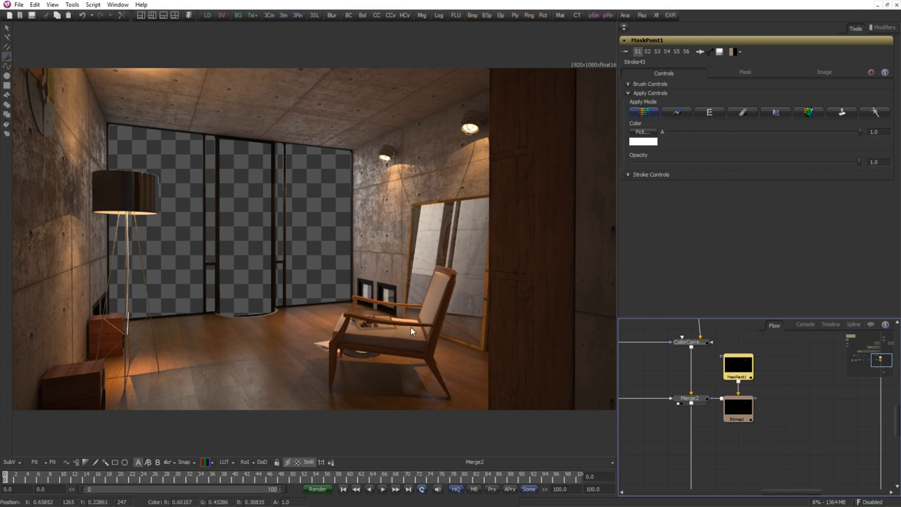
Display the AlphaDivide result of the OUT group and enlarge the exterior seen through the windows.
scroll(797, 385, down, 2)
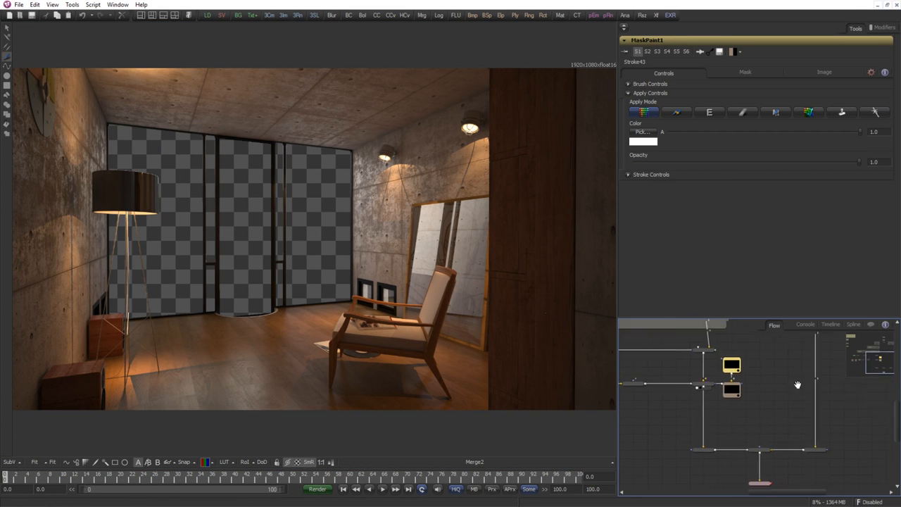
drag(798, 384, 742, 428)
scroll(744, 426, up, 1)
drag(738, 372, 486, 345)
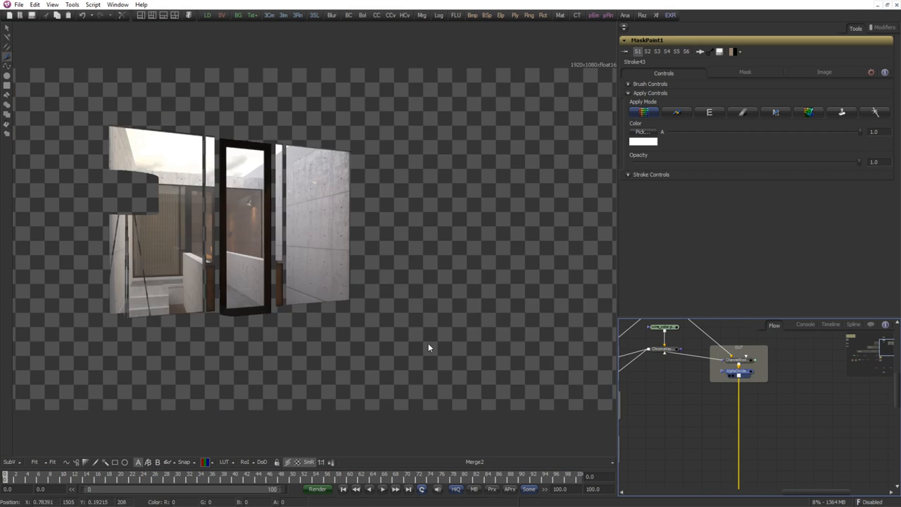
drag(428, 343, 424, 342)
scroll(747, 378, up, 1)
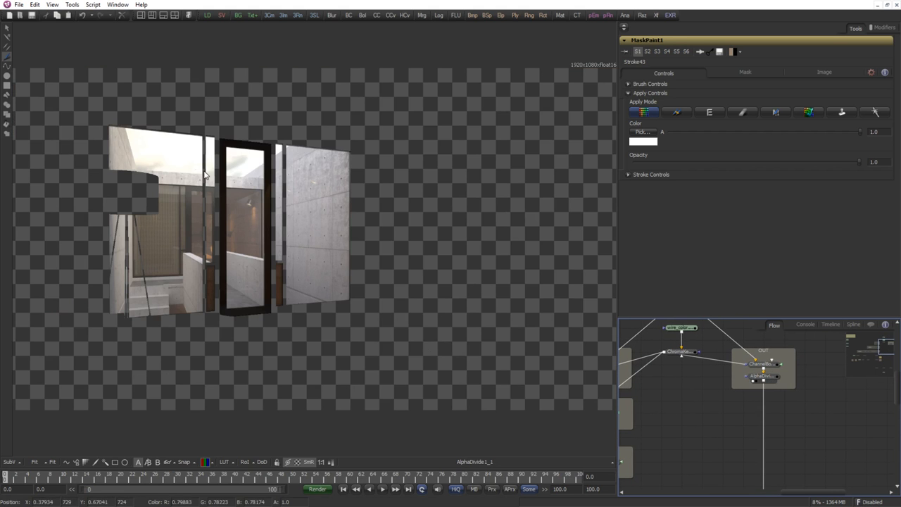
scroll(204, 175, up, 2)
scroll(687, 418, down, 2)
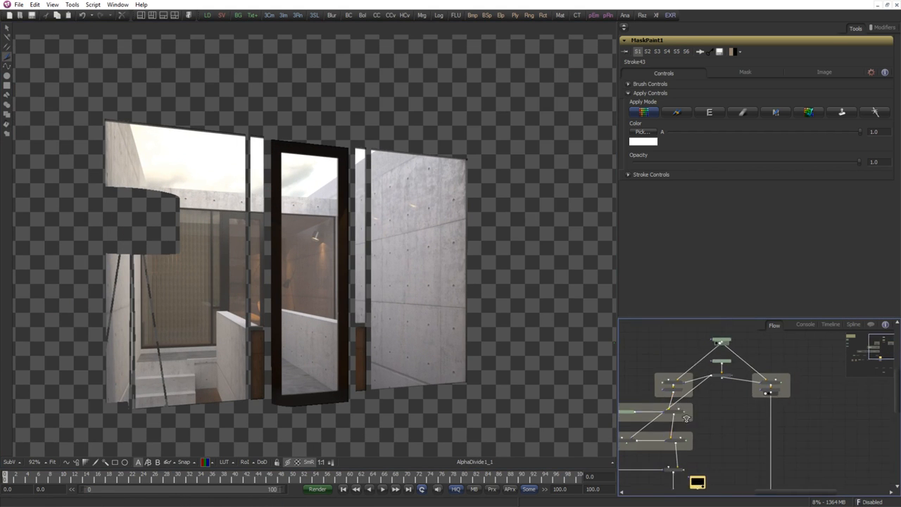
Duplicate the reflec.png Loader into empty space in the flow.
scroll(686, 418, down, 1)
drag(686, 418, 801, 426)
scroll(798, 416, down, 3)
scroll(802, 424, up, 1)
drag(717, 410, 688, 379)
scroll(710, 417, up, 1)
drag(691, 416, 674, 381)
scroll(780, 387, up, 1)
key(ctrl+c)
click(744, 404)
key(ctrl+v)
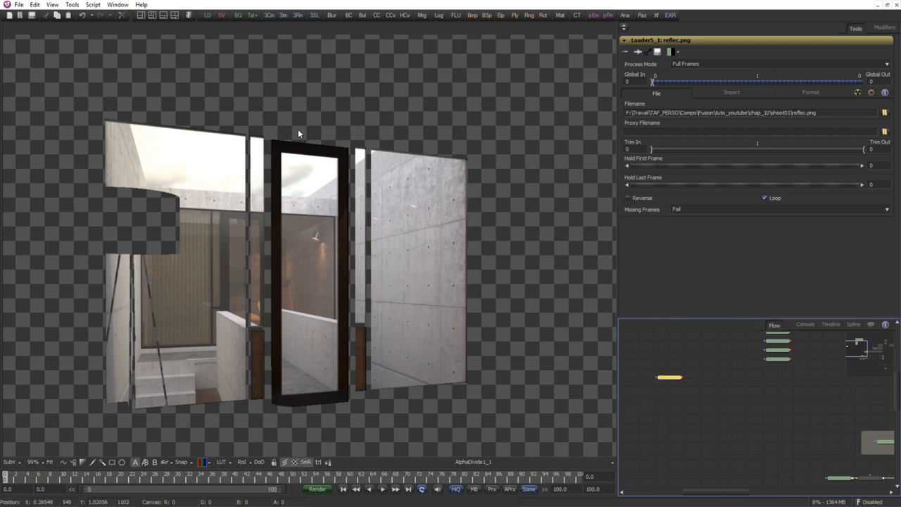
Preview the two autumn photos and load photo_autumn02t.tif into the duplicated Loader.
click(885, 112)
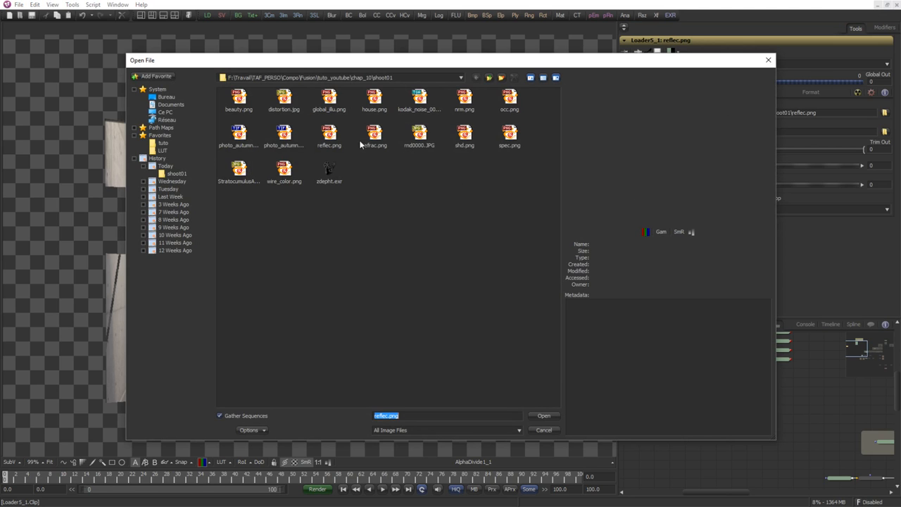
click(238, 134)
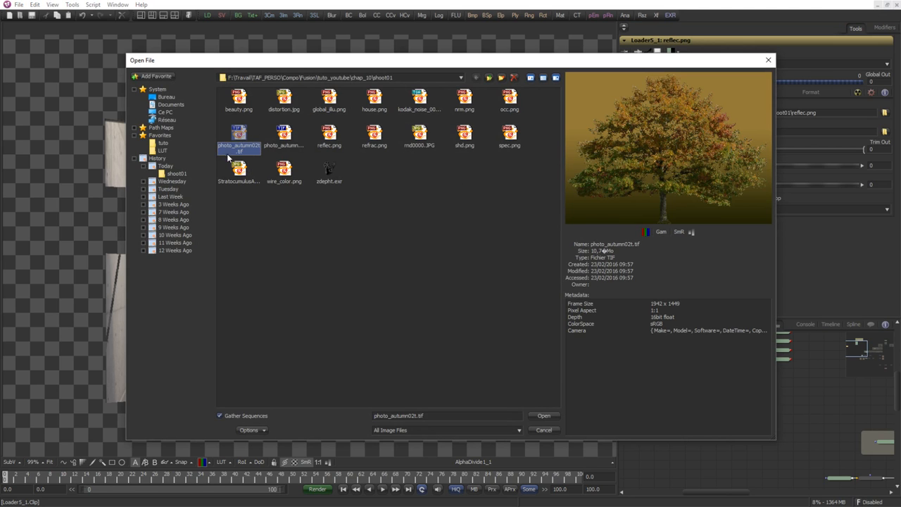
click(287, 146)
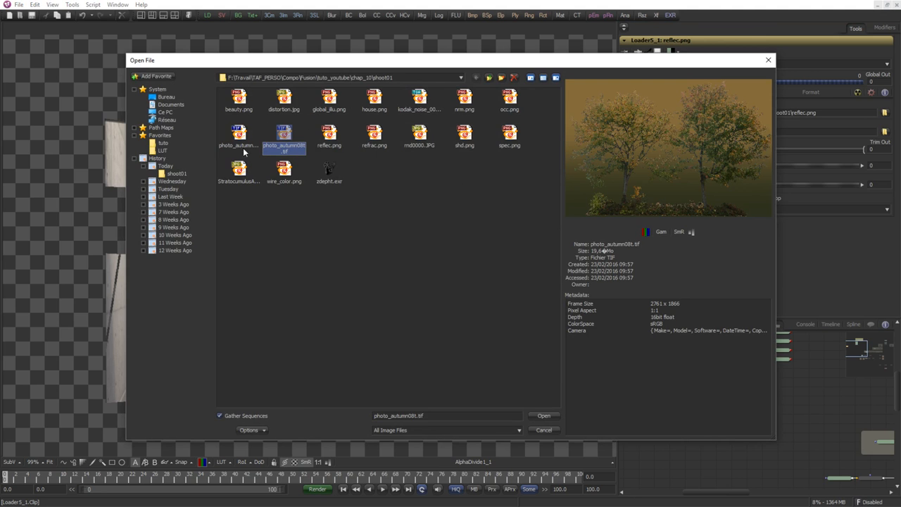
double_click(240, 135)
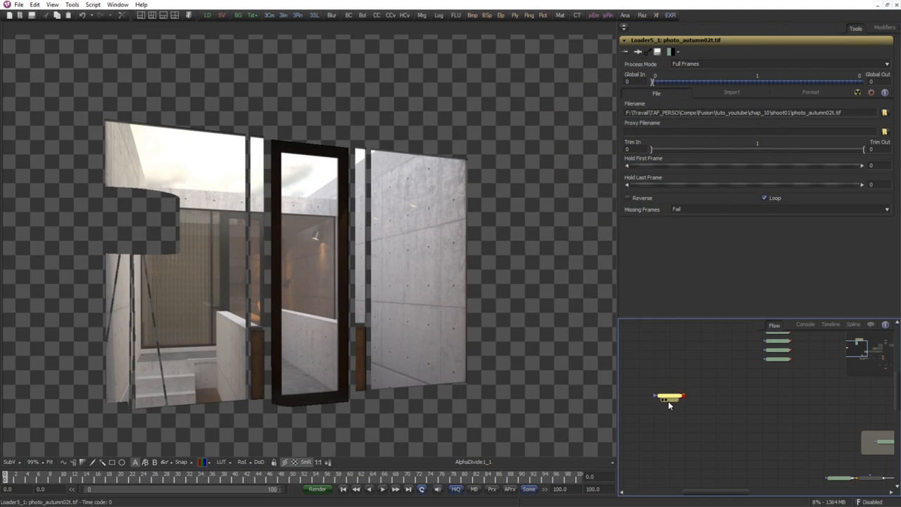
Paste another Loader above the photo_autumn02t.tif one, load house.png into it and display it.
drag(669, 403, 669, 429)
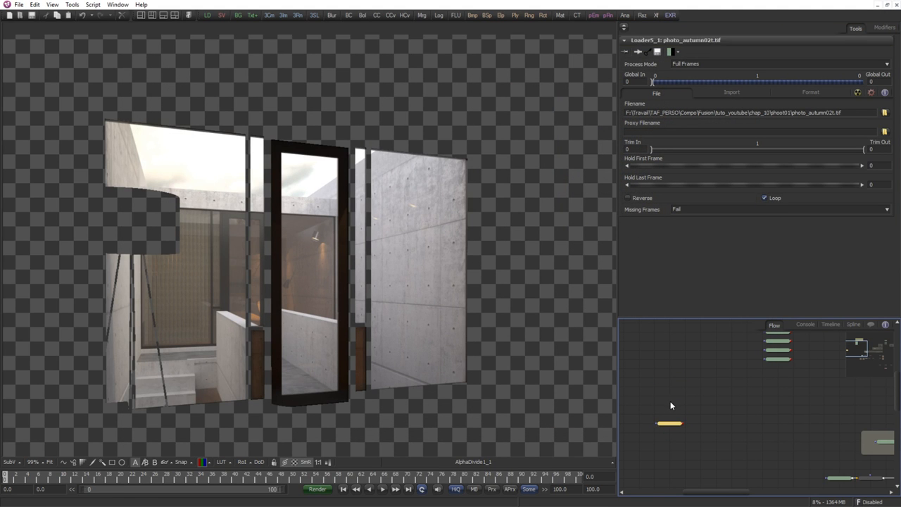
key(ctrl+v)
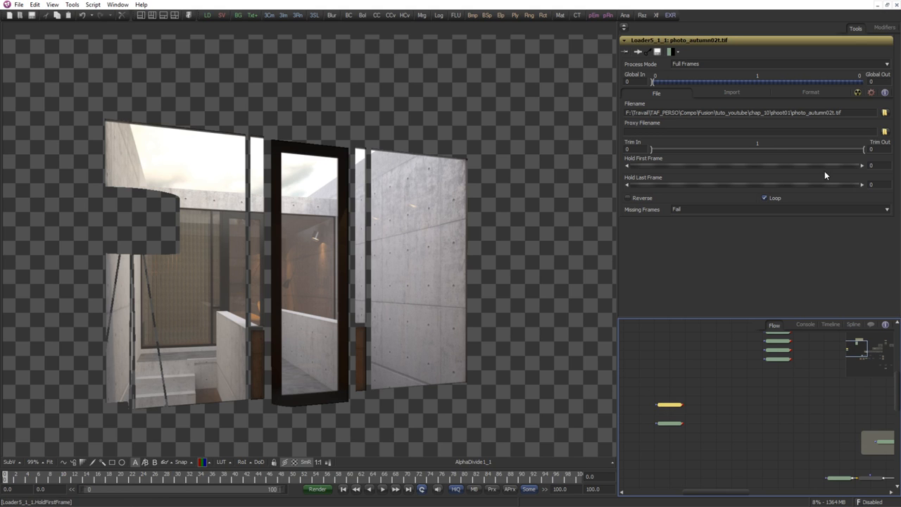
click(885, 112)
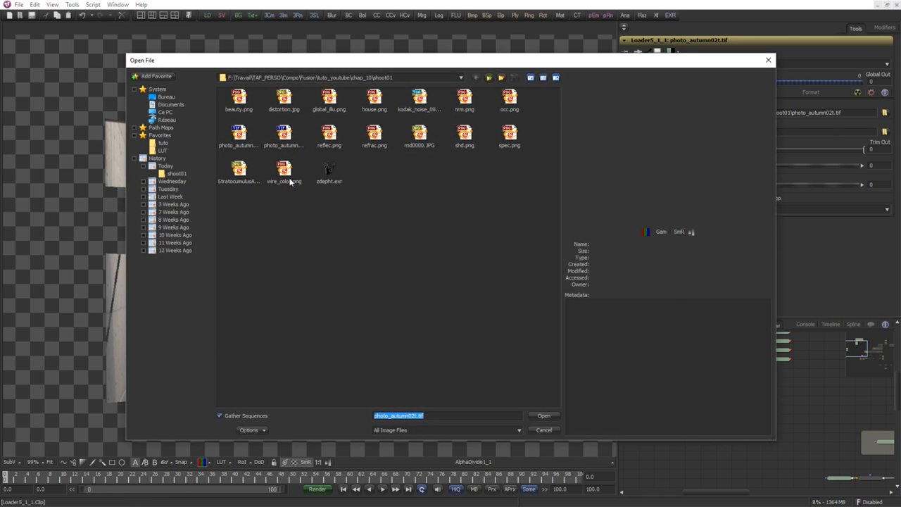
click(286, 176)
click(243, 182)
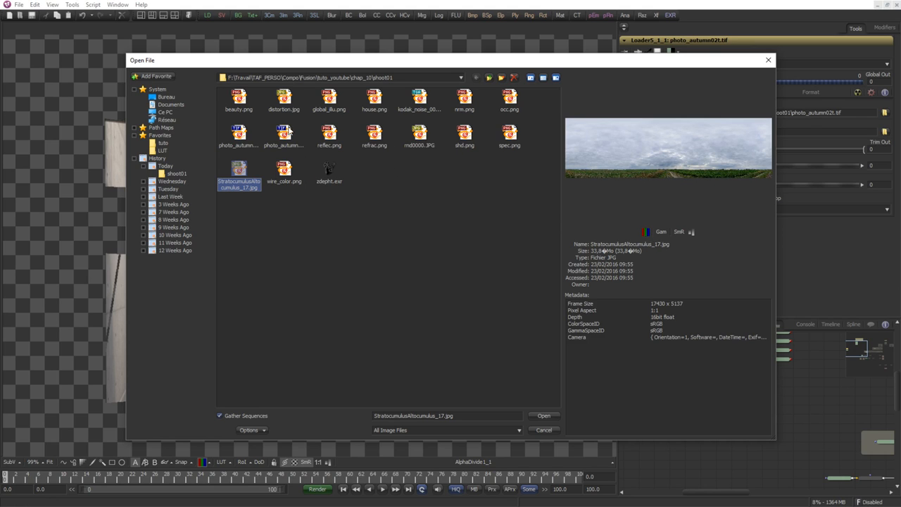
click(465, 100)
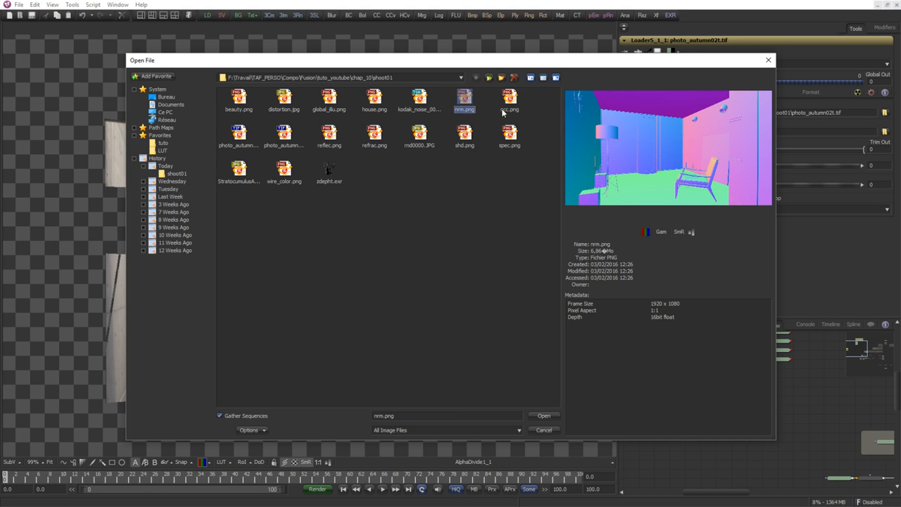
click(375, 102)
click(542, 416)
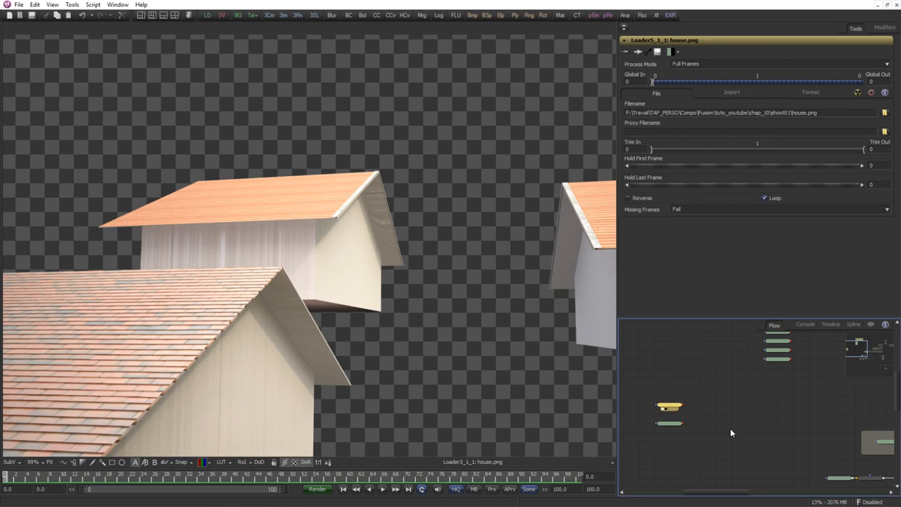
Move the house.png and photo_autumn02t.tif Loaders together to the free area beyond the OUT branch.
drag(729, 430, 644, 394)
drag(689, 416, 827, 402)
scroll(645, 384, up, 1)
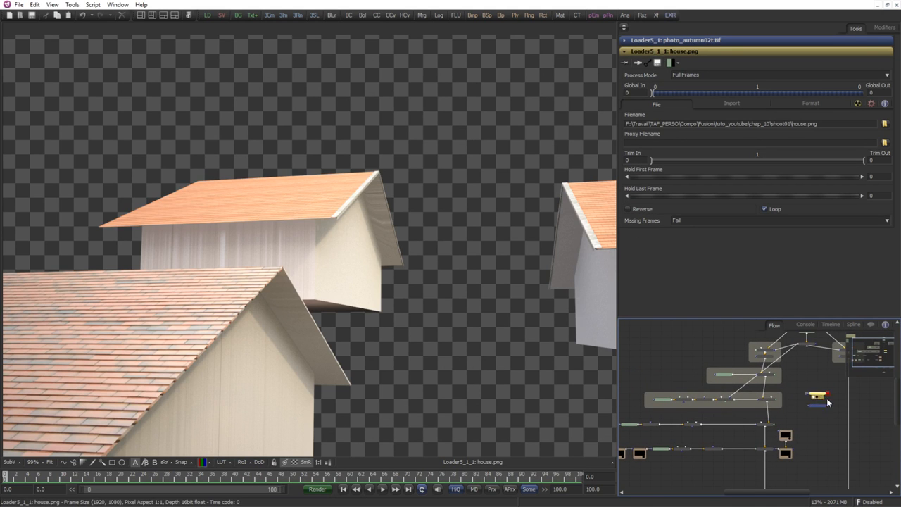
scroll(696, 394, down, 2)
drag(765, 407, 831, 386)
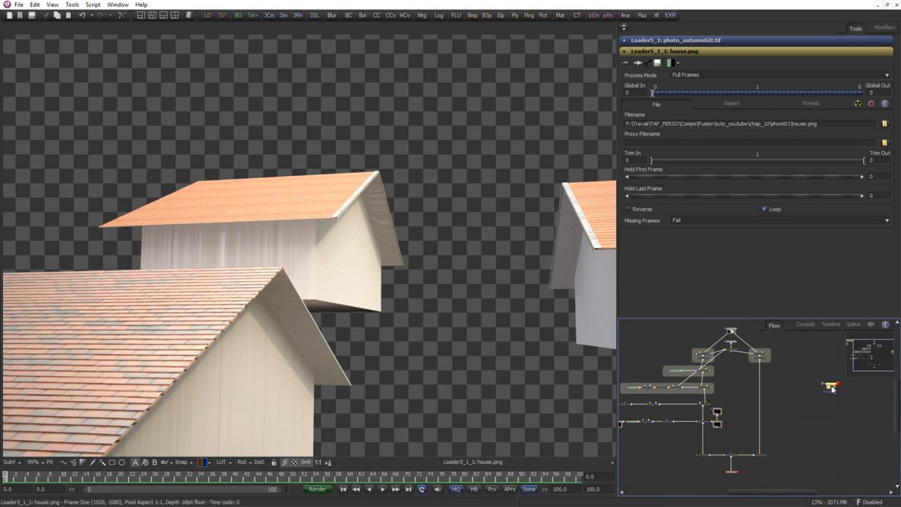
Switch the viewer from house.png back to the OUT group's AlphaDivide1_1.
click(769, 389)
drag(767, 389, 732, 435)
scroll(732, 435, up, 2)
drag(723, 393, 469, 376)
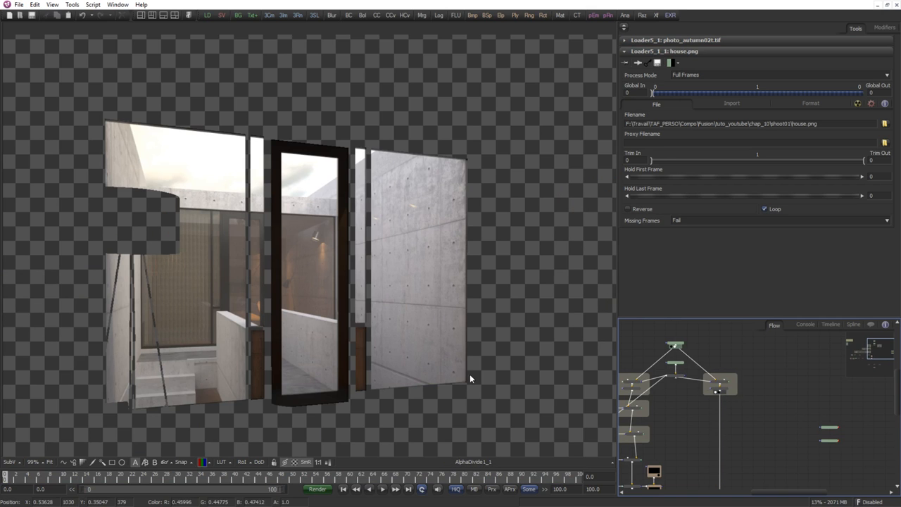
scroll(742, 443, up, 2)
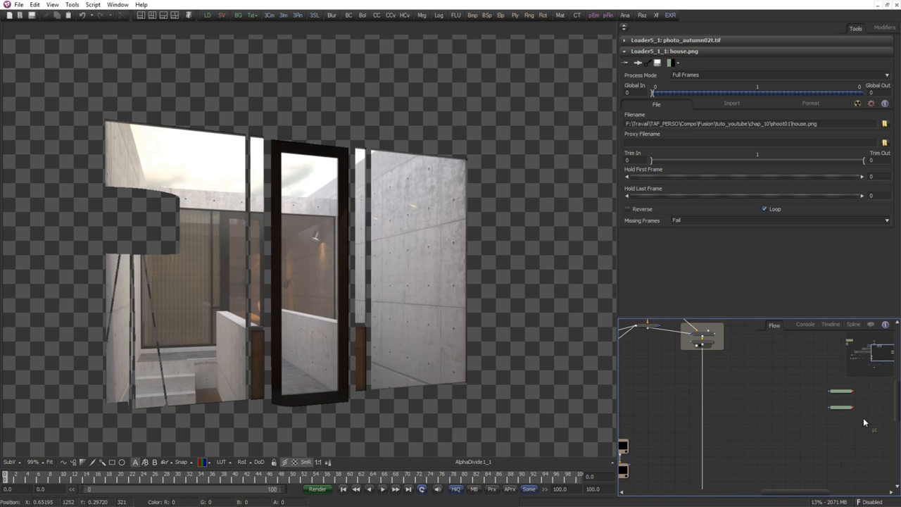
Place the house.png and photo_autumn02t.tif Loaders one above the other, close beside the OUT group.
drag(823, 379, 800, 358)
click(802, 407)
scroll(803, 406, up, 1)
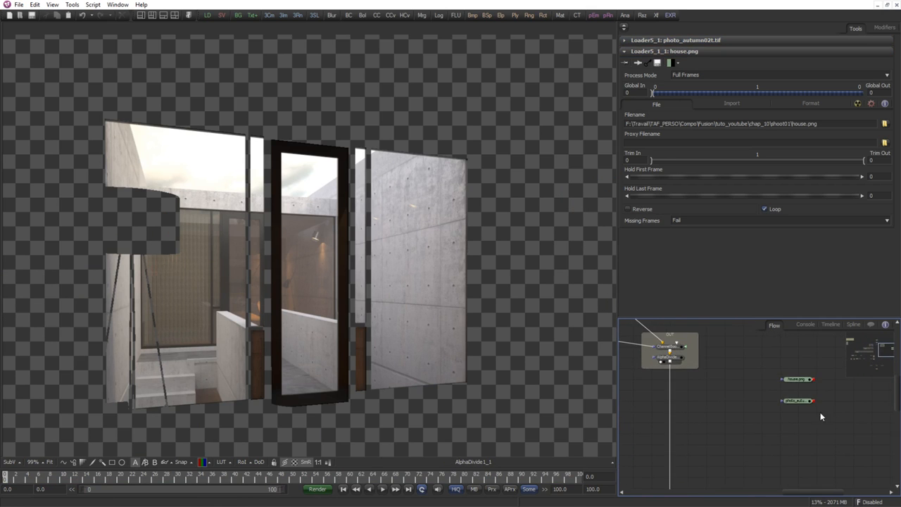
drag(802, 402, 740, 388)
click(745, 361)
scroll(764, 411, up, 1)
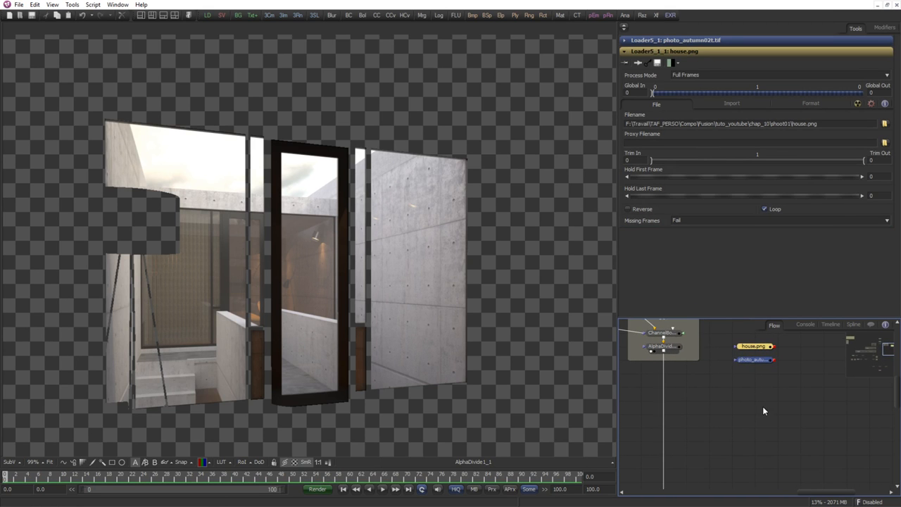
Examine the sky and the concrete walls visible through the window panes in the exterior image.
drag(671, 394, 728, 404)
scroll(728, 397, up, 2)
drag(255, 198, 267, 210)
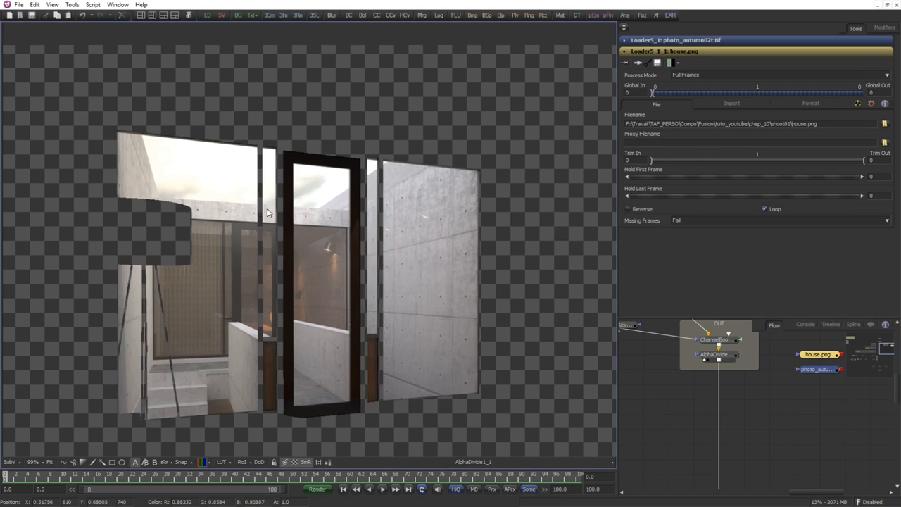
scroll(267, 213, up, 1)
scroll(717, 387, up, 1)
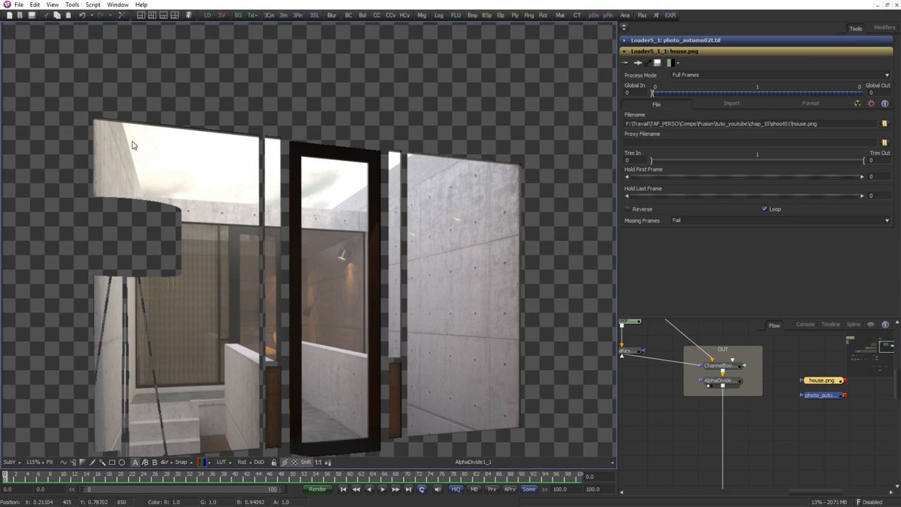
scroll(134, 145, up, 3)
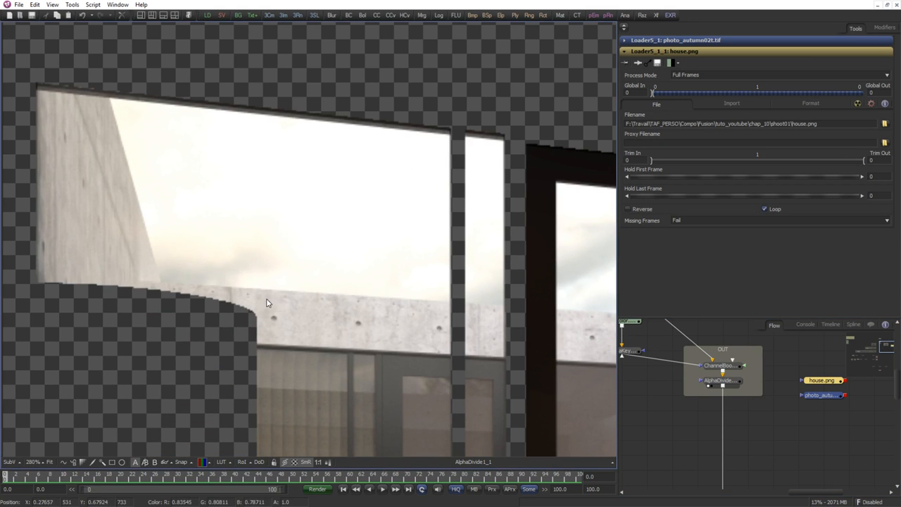
scroll(339, 305, down, 1)
drag(757, 419, 731, 399)
scroll(731, 399, up, 1)
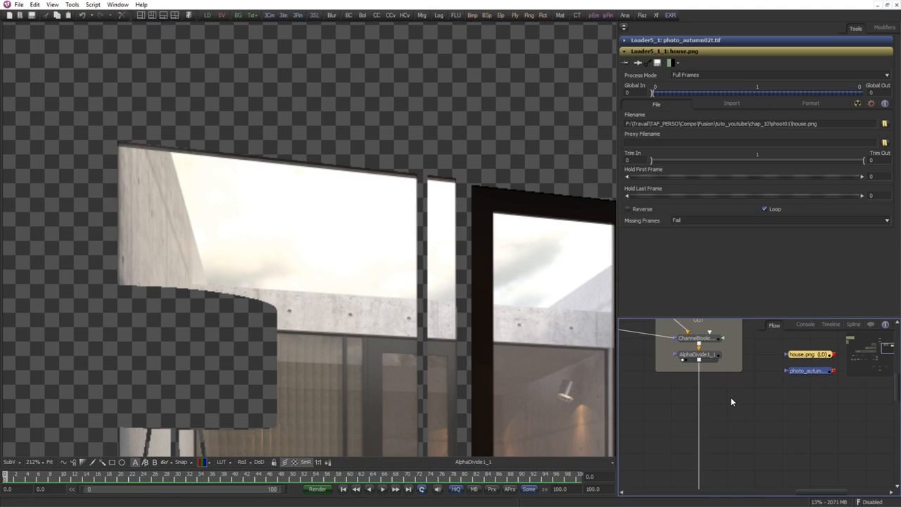
click(731, 399)
key(ctrl+space)
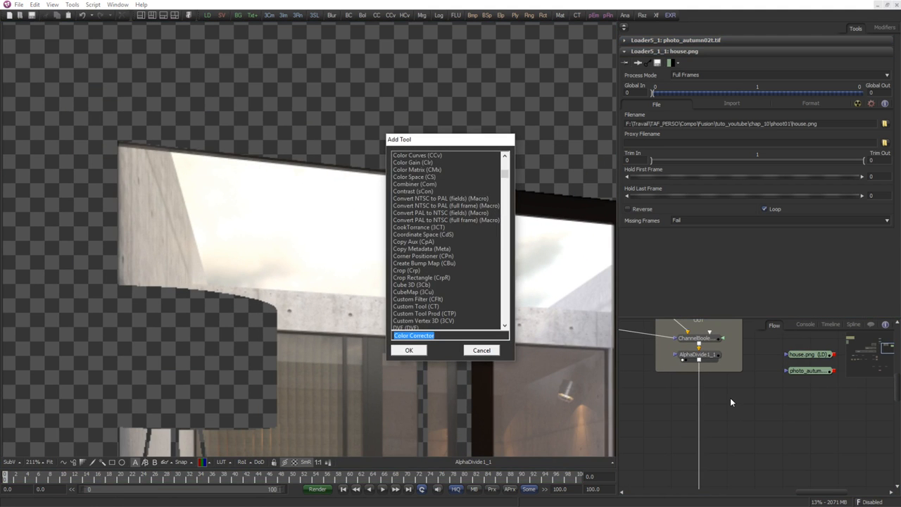
click(482, 350)
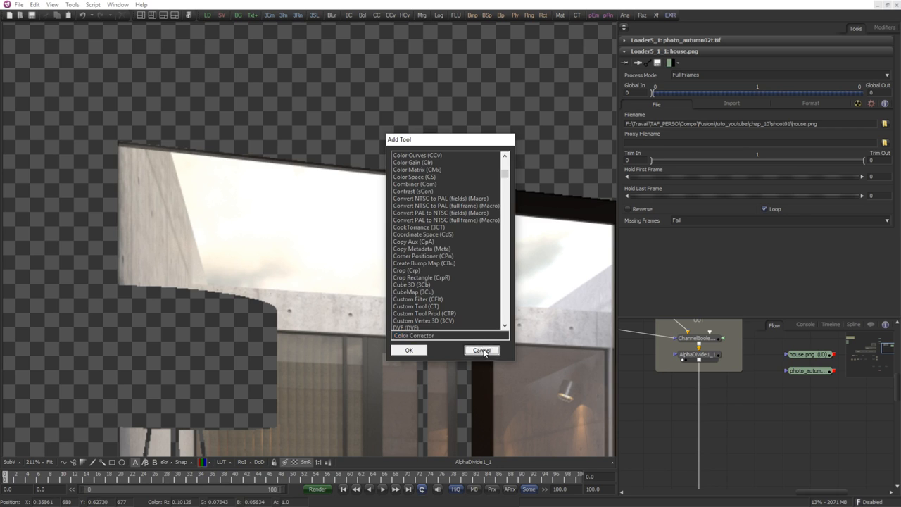
Display the wire_color.png pass to check the window areas, and return the viewer to AlphaDivide1_1.
scroll(749, 388, down, 2)
drag(709, 390, 476, 287)
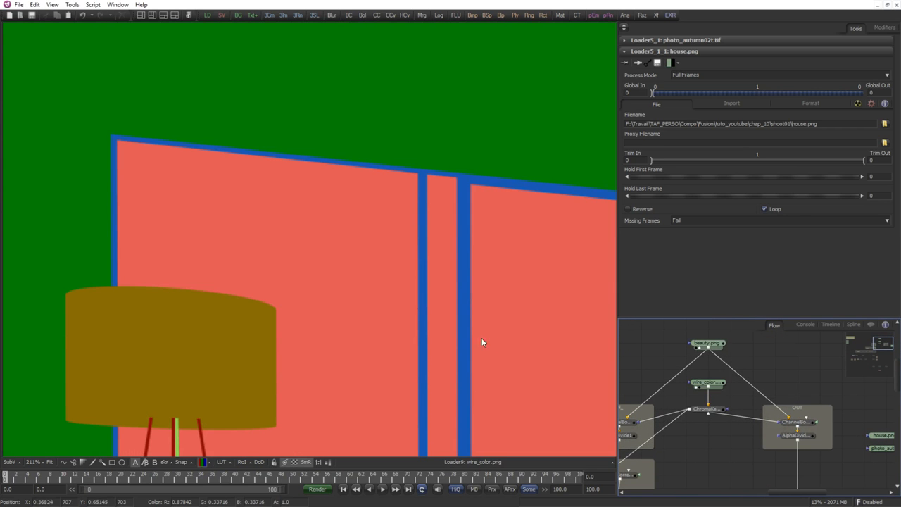
drag(791, 435, 714, 388)
scroll(714, 388, up, 1)
drag(750, 424, 486, 328)
scroll(740, 367, down, 2)
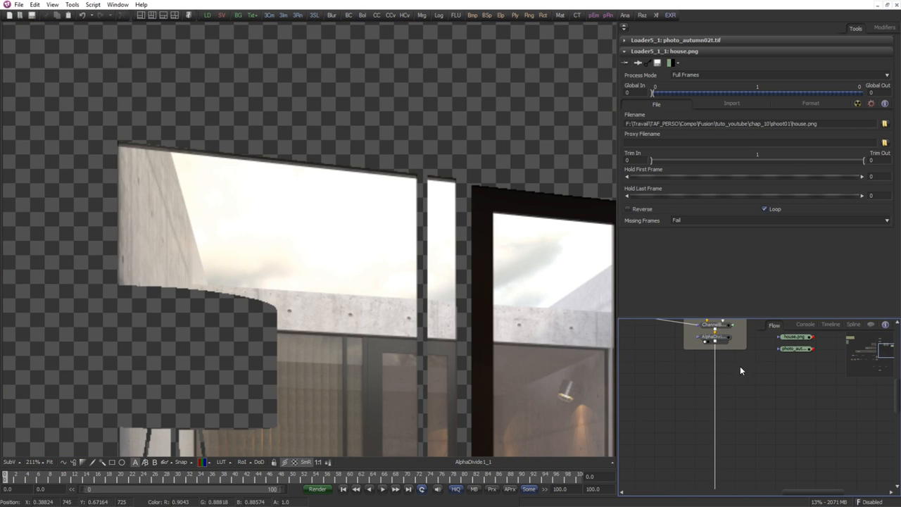
scroll(783, 384, up, 1)
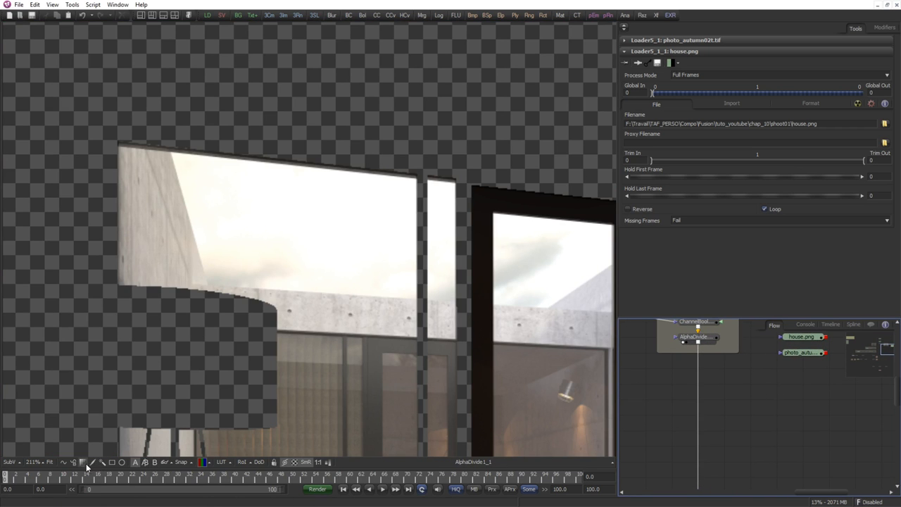
Start a polygon mask with points down the left concrete wall's sky edge to its corner with the parapet.
click(63, 464)
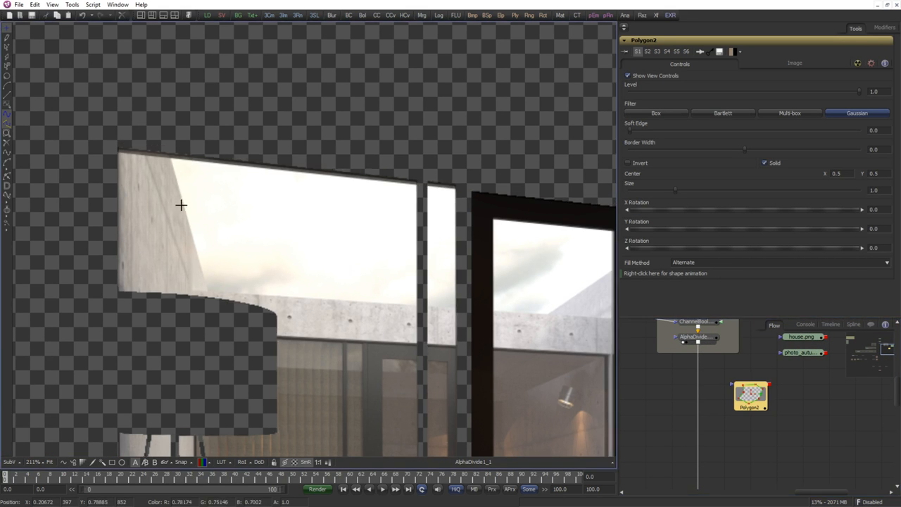
scroll(181, 201, up, 2)
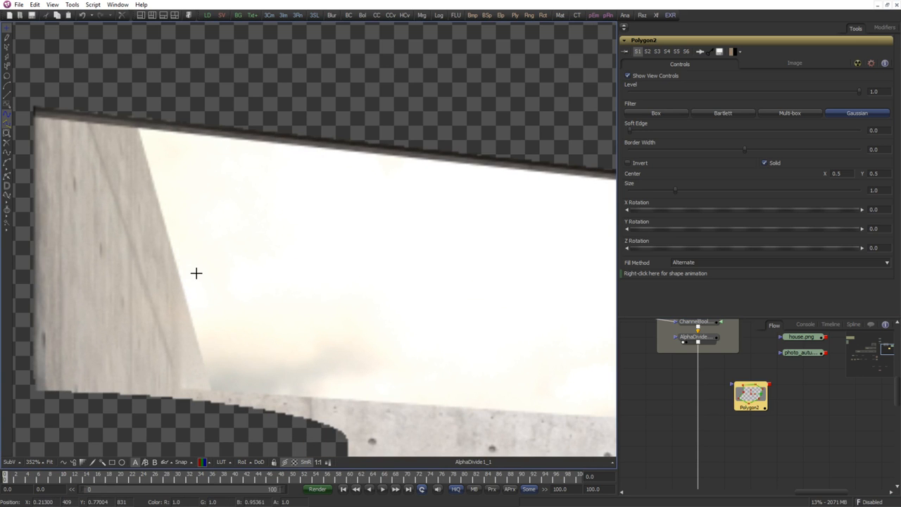
scroll(351, 333, down, 3)
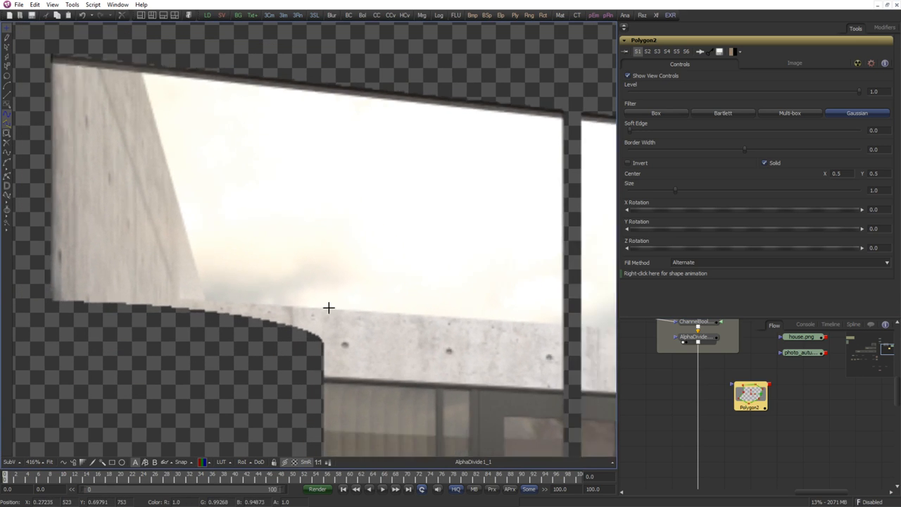
drag(374, 300, 324, 280)
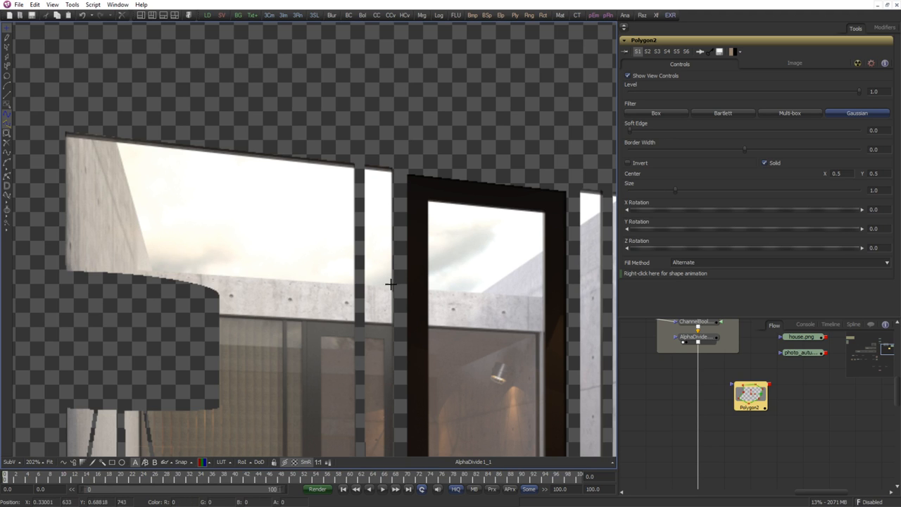
scroll(167, 273, up, 5)
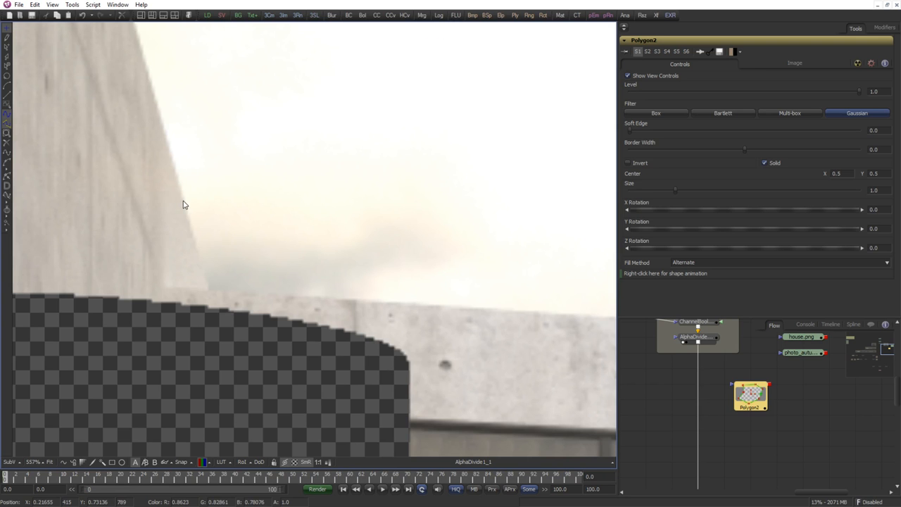
click(182, 201)
click(208, 289)
drag(542, 317, 34, 267)
drag(510, 294, 300, 284)
drag(482, 305, 323, 299)
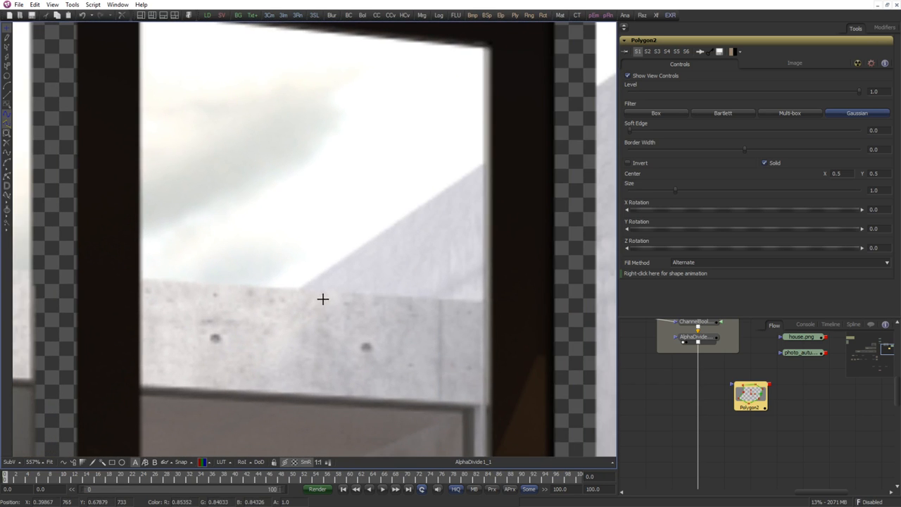
Continue the polygon along the parapet's top edge to the right concrete wall and up that wall's sloping edge to the window top.
click(302, 288)
drag(532, 121, 330, 276)
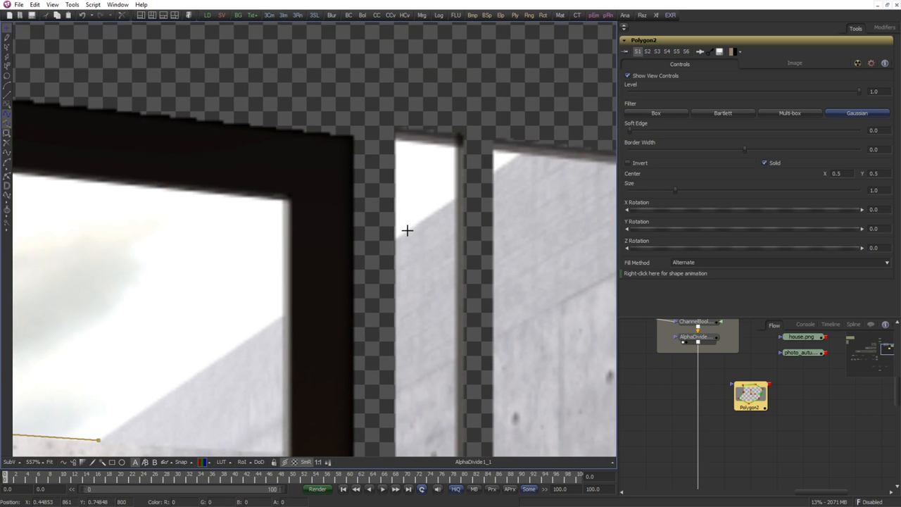
click(519, 153)
scroll(503, 169, down, 5)
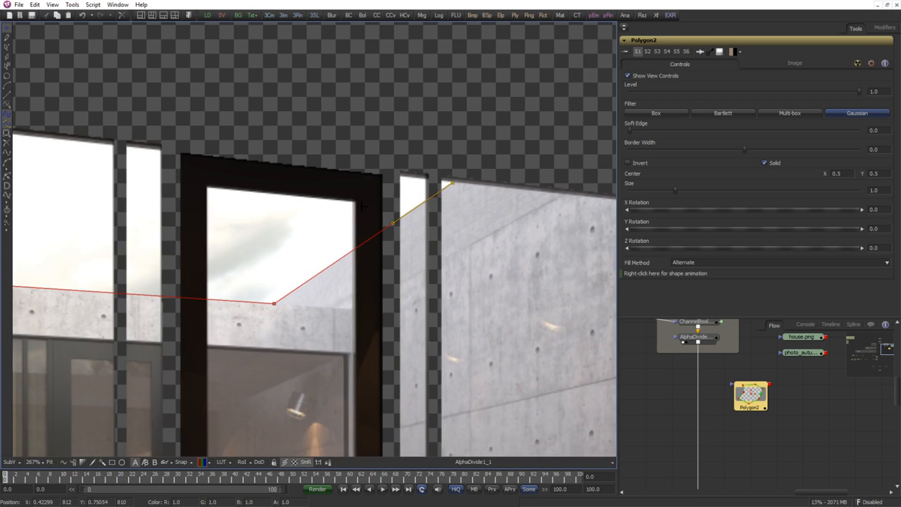
drag(305, 200, 405, 228)
scroll(444, 242, down, 1)
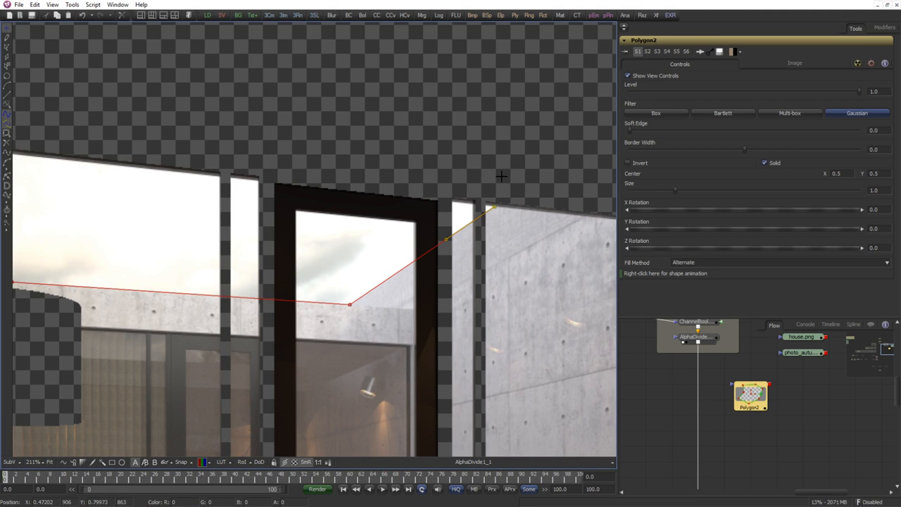
scroll(479, 289, down, 1)
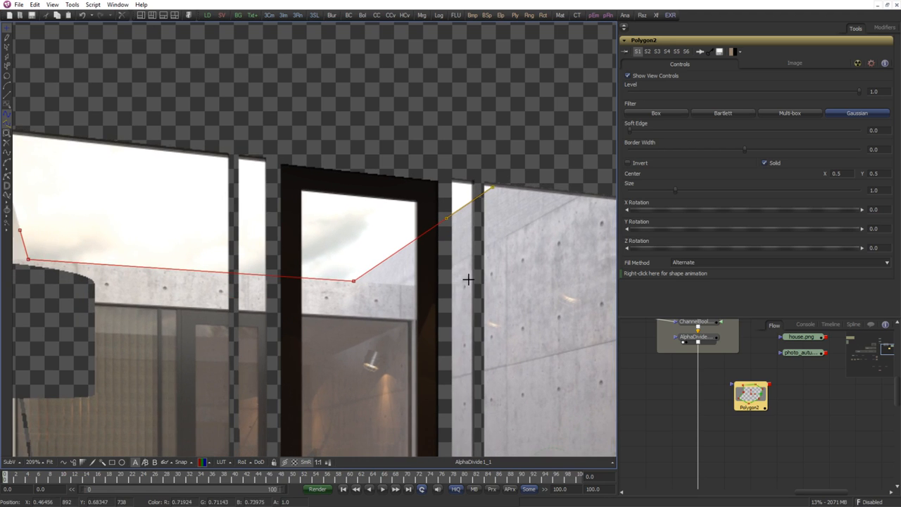
Close the polygon below the parapet and around the left wall's edge so it encloses the concrete under the skyline.
click(493, 327)
drag(227, 336, 455, 339)
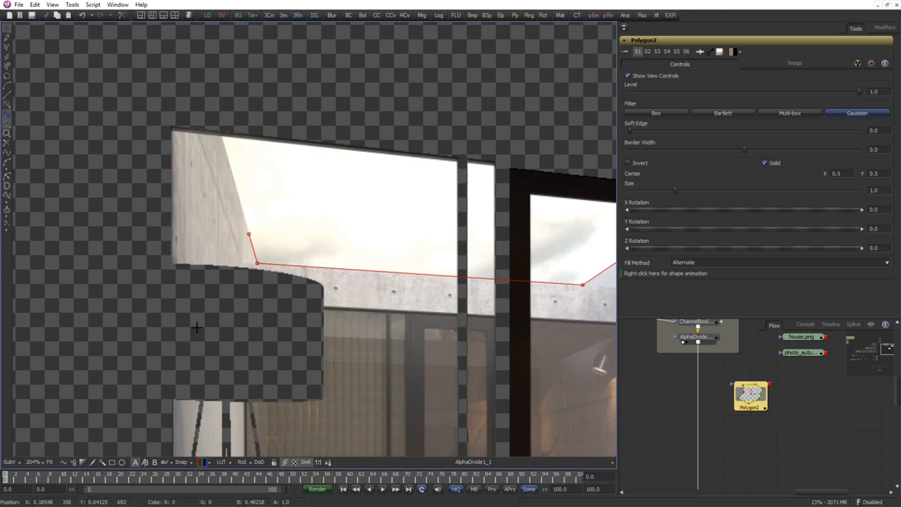
click(197, 314)
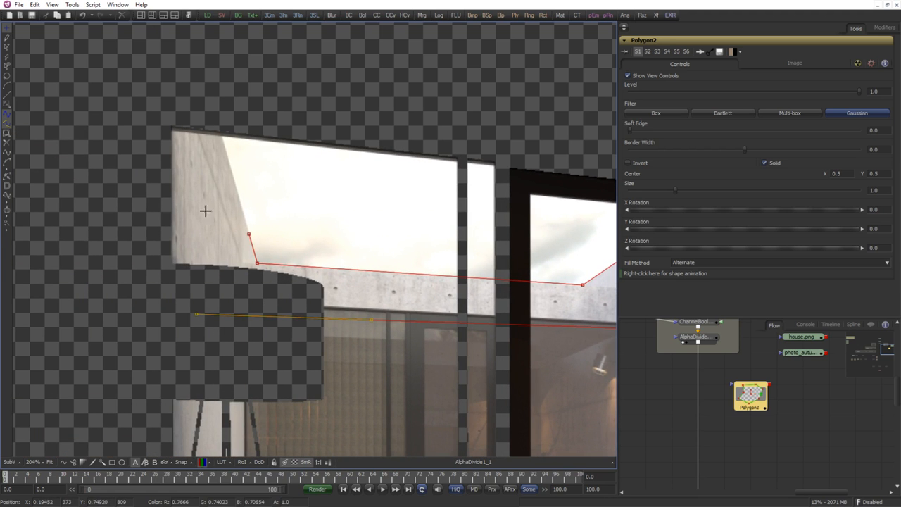
click(214, 124)
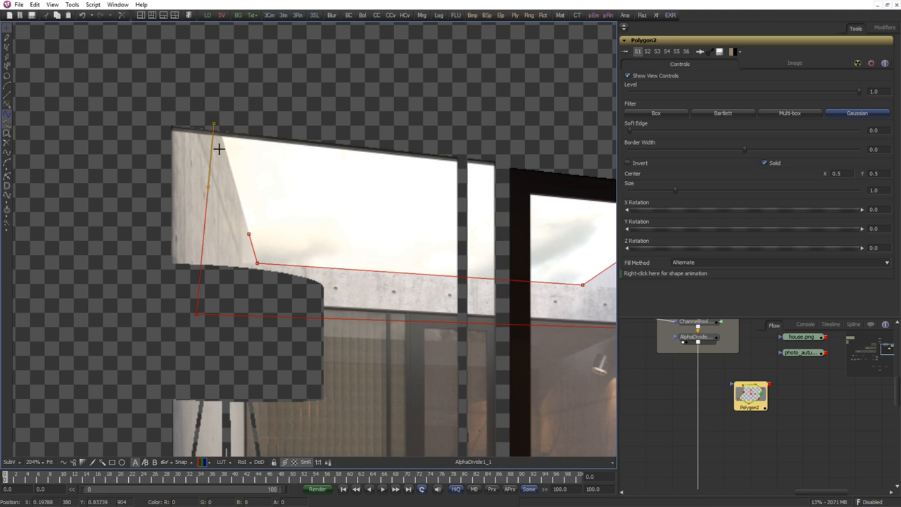
click(250, 235)
Shift the polygon's upper point on the left wall so its side follows the concrete edge against the sky.
scroll(283, 148, up, 2)
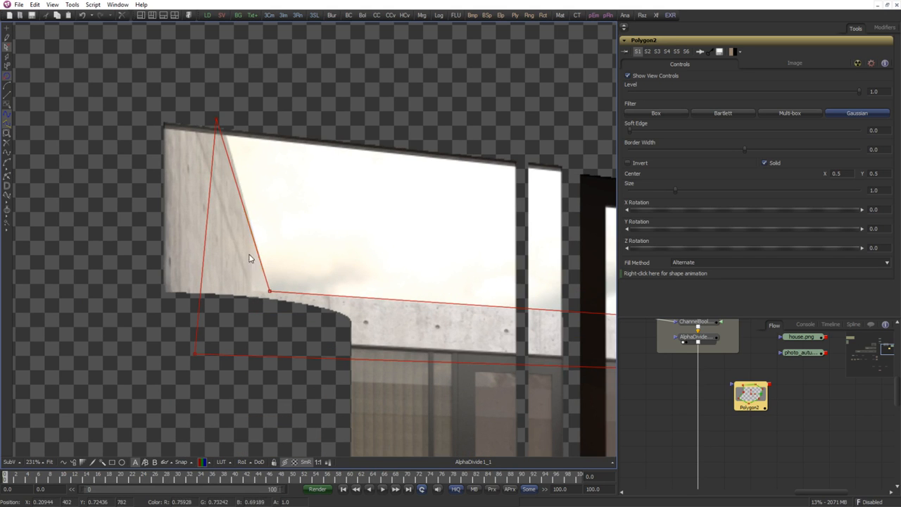
scroll(257, 85, up, 2)
click(200, 140)
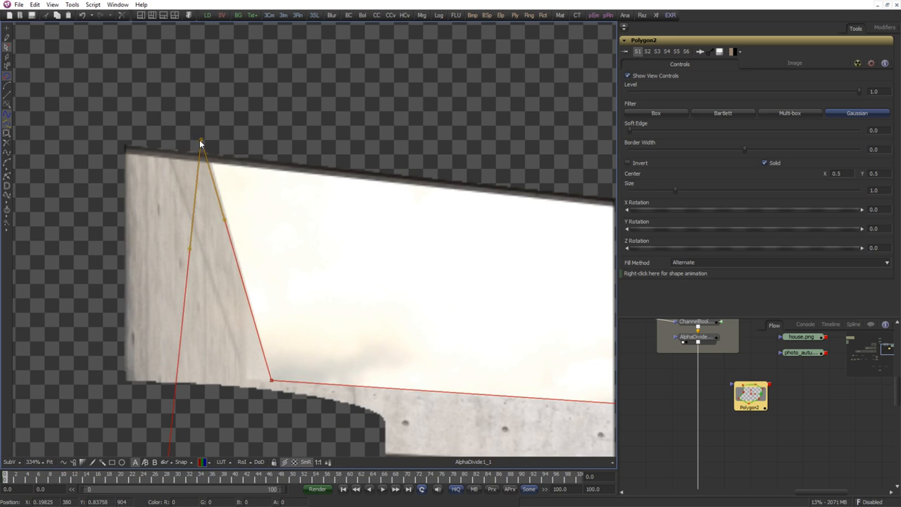
drag(200, 140, 204, 140)
scroll(338, 224, down, 4)
drag(477, 259, 325, 226)
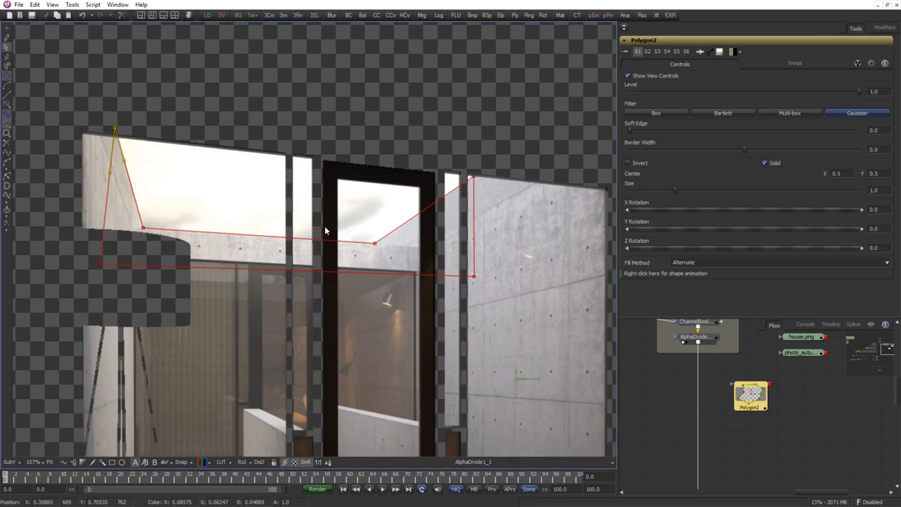
scroll(325, 226, up, 1)
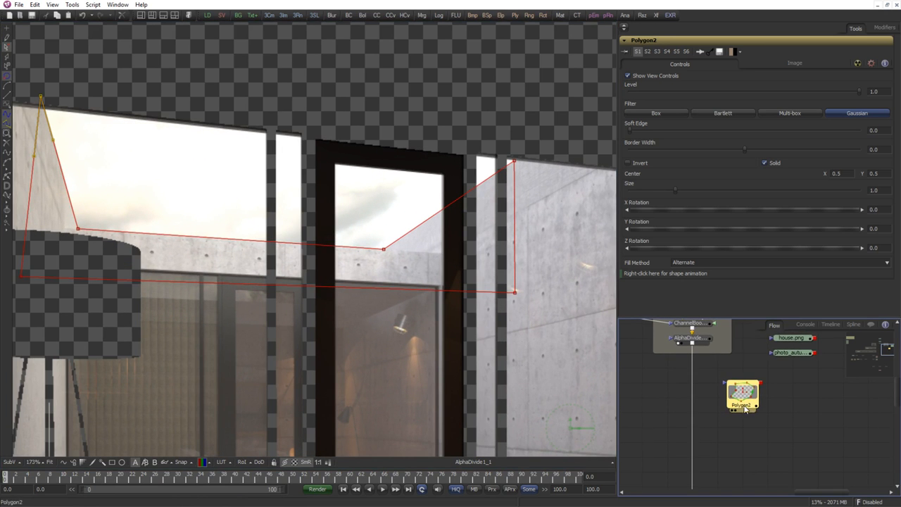
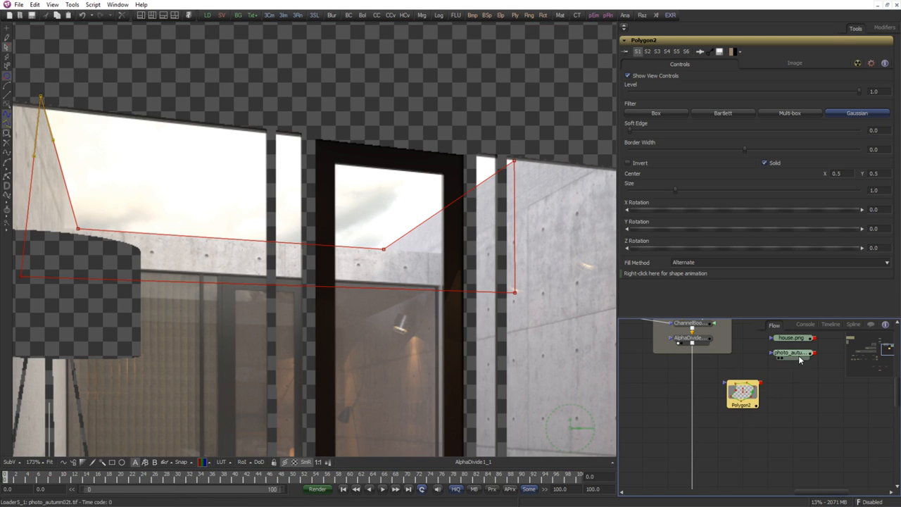
Move the house.png Loader to the opposite side of the OUT group's output line from Polygon2.
drag(798, 343, 681, 367)
drag(680, 368, 641, 410)
scroll(674, 407, up, 1)
click(666, 413)
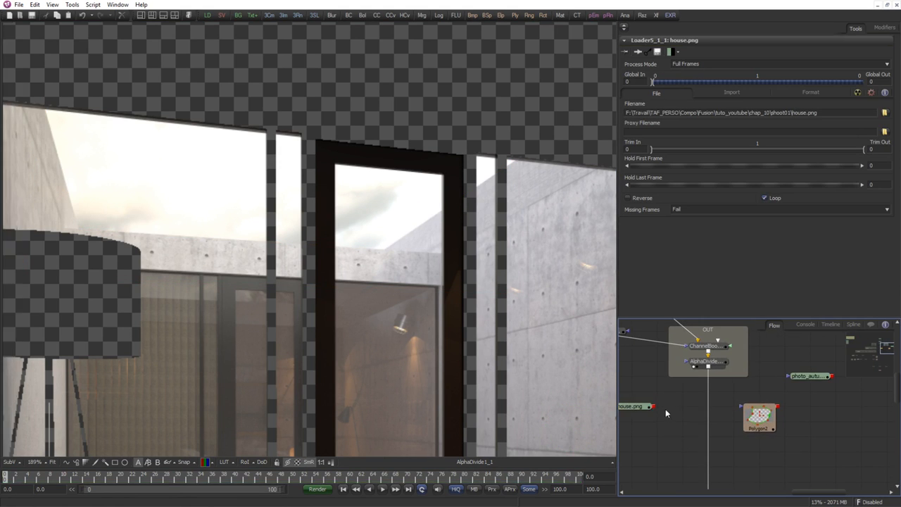
Insert a Merge node directly after the OUT group's AlphaDivide1_1.
drag(712, 392, 695, 368)
scroll(673, 380, up, 1)
key(ctrl+space)
text(mer)
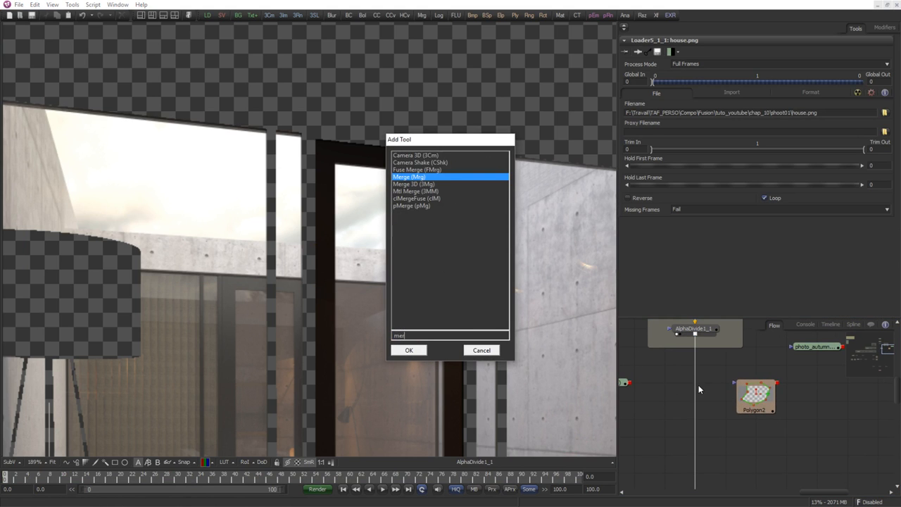
key(Return)
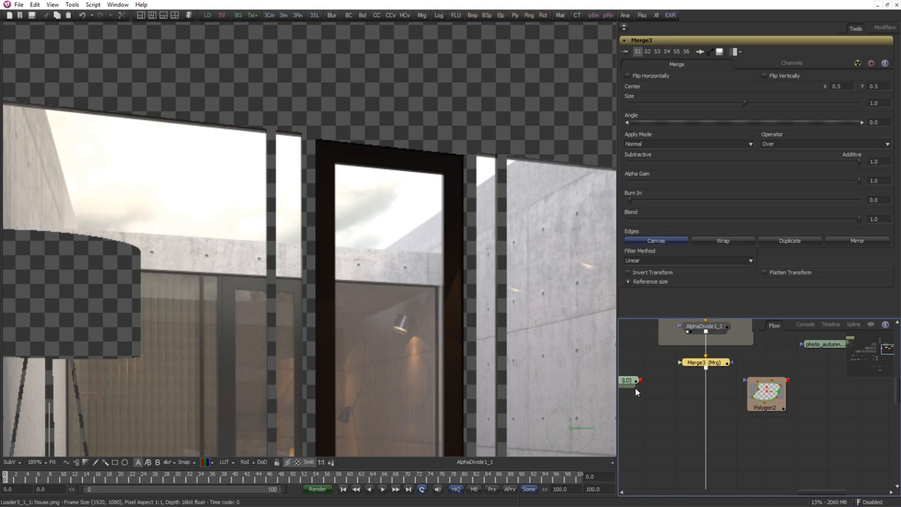
Connect the house.png Loader to the new Merge as foreground and display the Merge in the viewer.
mouse_move(640, 380)
mouse_down()
mouse_move(693, 366)
mouse_move(639, 365)
mouse_up()
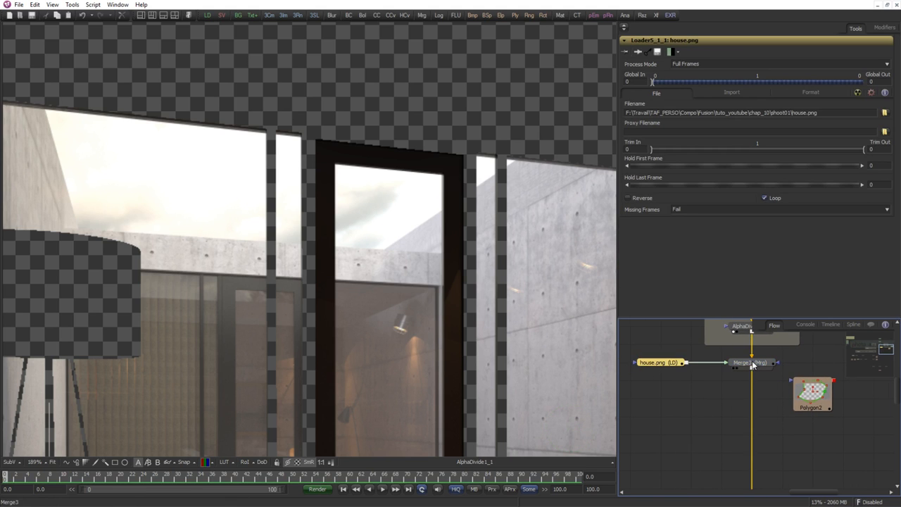
click(733, 369)
click(730, 411)
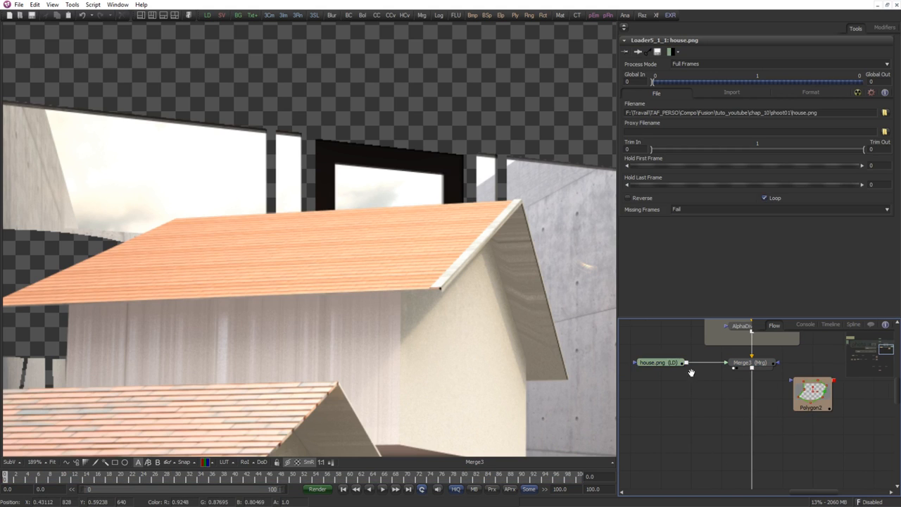
Insert a Transform node between the house.png Loader and Merge3.
scroll(688, 371, down, 2)
click(677, 367)
scroll(682, 375, up, 2)
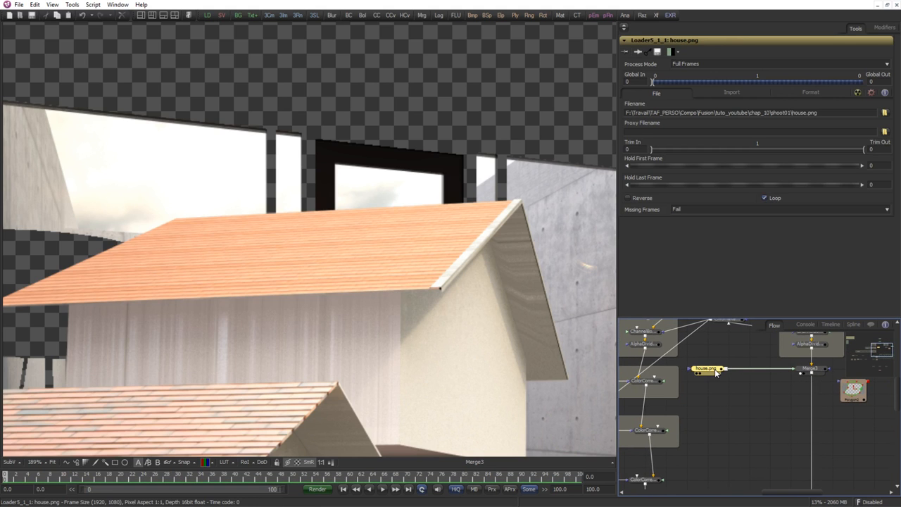
key(shift+space)
text(xf)
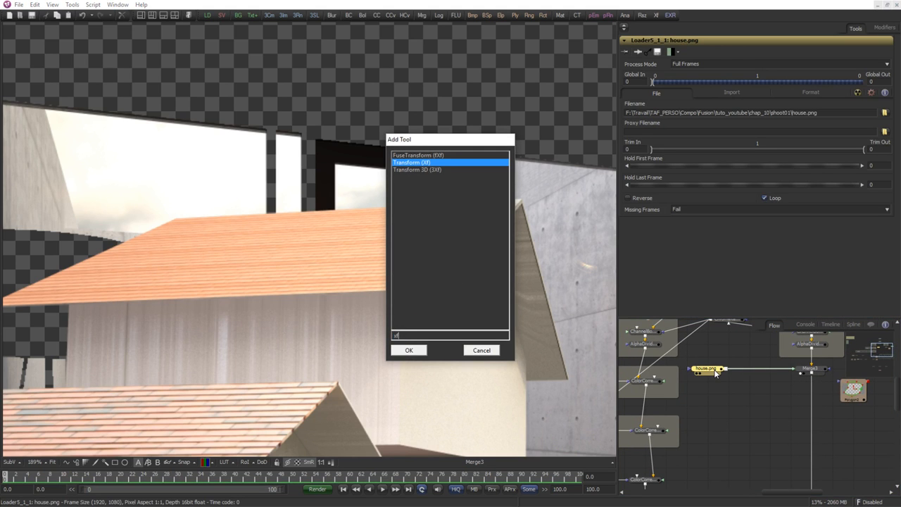
key(Return)
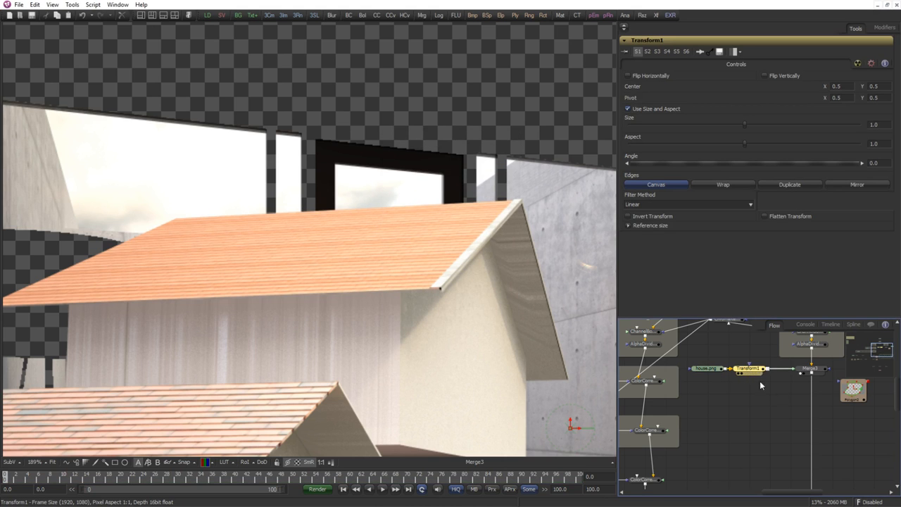
Move the Polygon2 and photo_autumn02t.tif nodes farther down the flow, clear of the Merge.
scroll(734, 383, down, 1)
drag(760, 381, 716, 386)
scroll(716, 386, down, 2)
drag(794, 364, 791, 444)
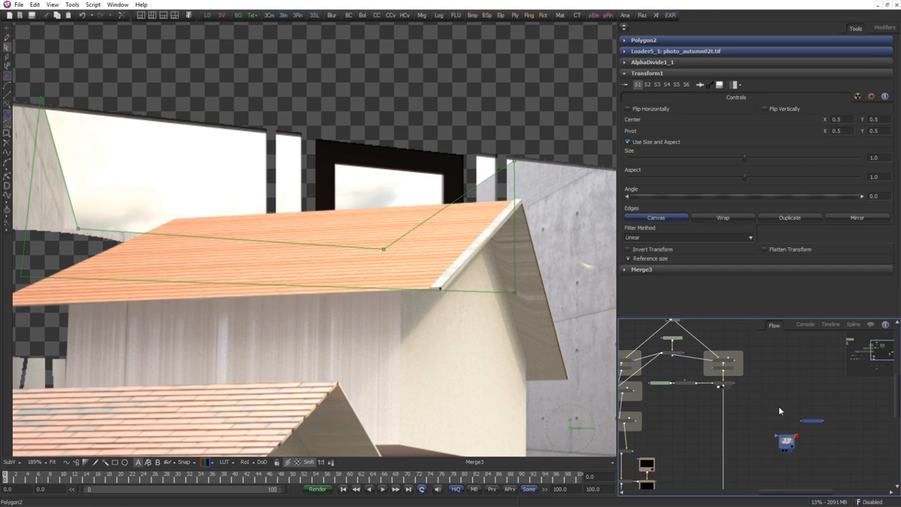
click(747, 407)
scroll(697, 404, up, 1)
scroll(712, 396, up, 1)
Scale the houses with Transform1 to about 0.49 and center them at about X 0.297, Y 0.621 behind the windows.
click(726, 381)
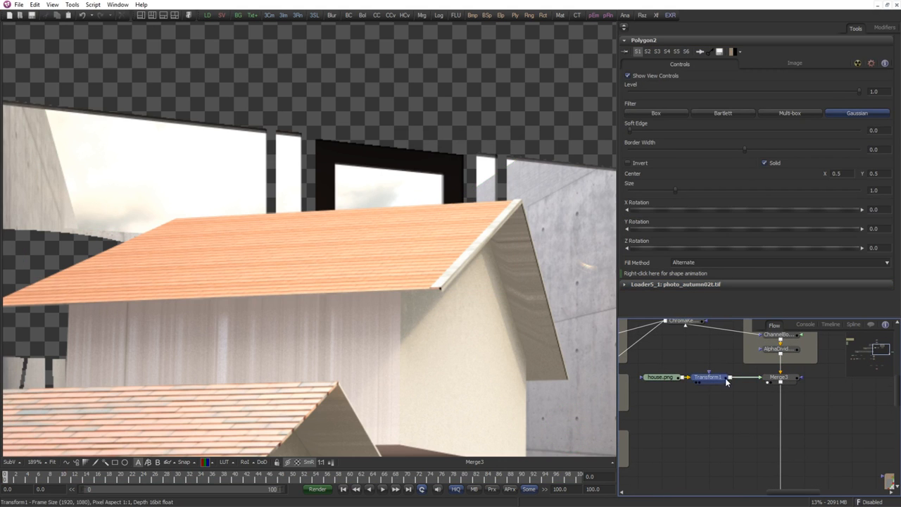
scroll(360, 303, down, 4)
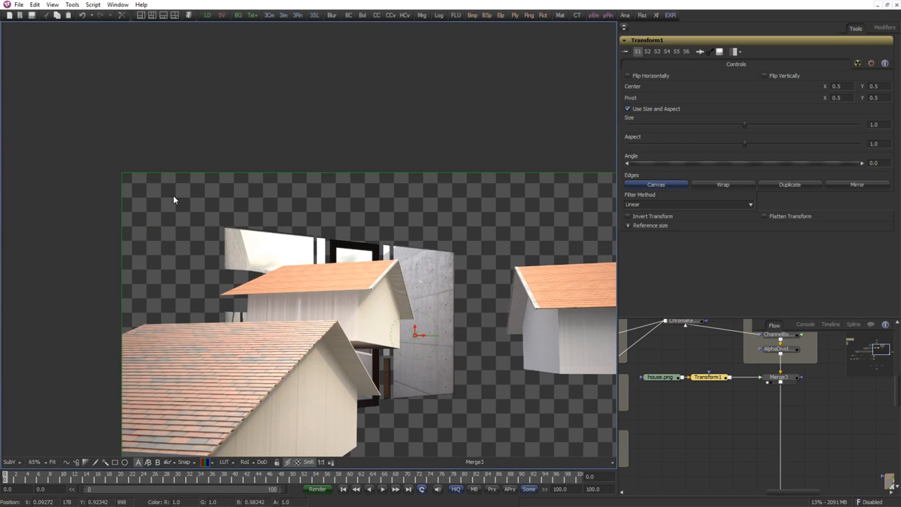
drag(121, 173, 205, 220)
drag(336, 286, 300, 285)
drag(105, 177, 169, 230)
drag(308, 291, 298, 299)
click(743, 423)
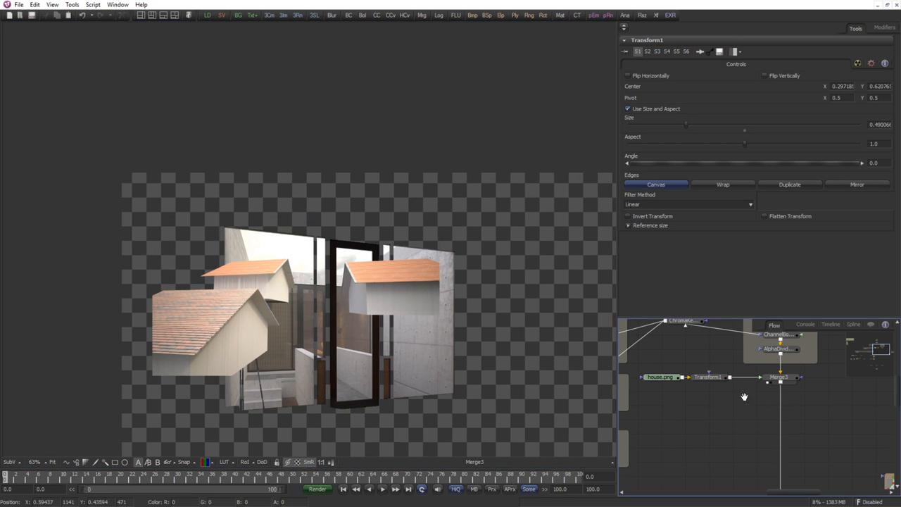
Bring Polygon2 back beside Merge3, connect it as the Merge's effect mask, and align it with the Merge.
drag(746, 397, 695, 396)
scroll(807, 413, up, 1)
drag(807, 413, 753, 407)
drag(814, 488, 757, 366)
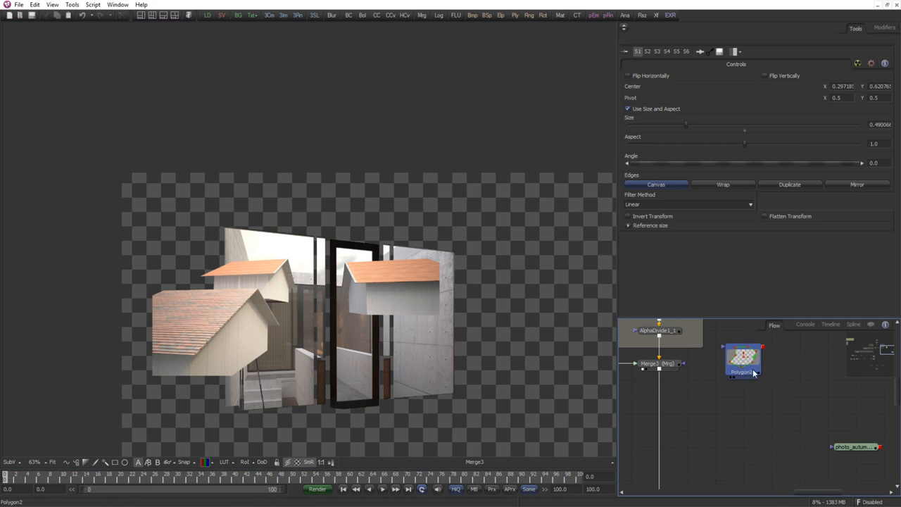
drag(687, 368, 683, 364)
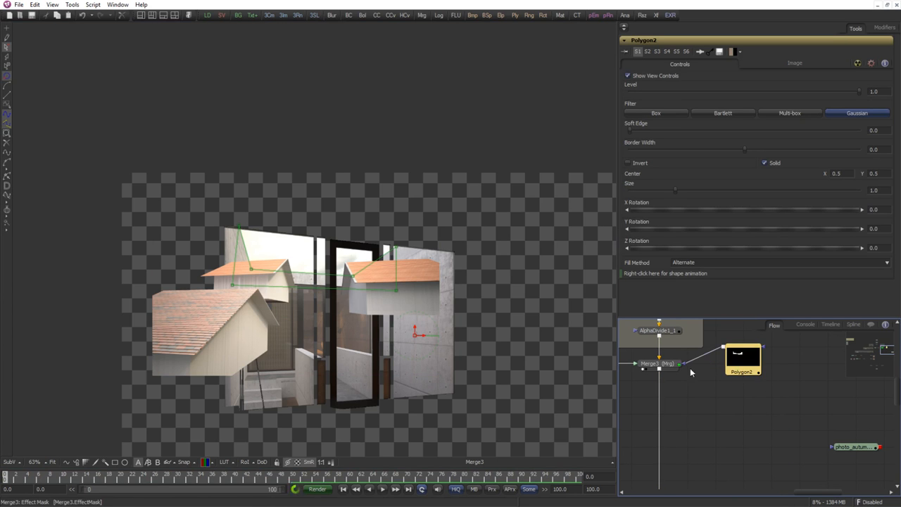
drag(743, 370, 771, 382)
Enable Apply Mask Inverted on Merge3 so the houses are hidden inside the polygon.
scroll(363, 309, up, 3)
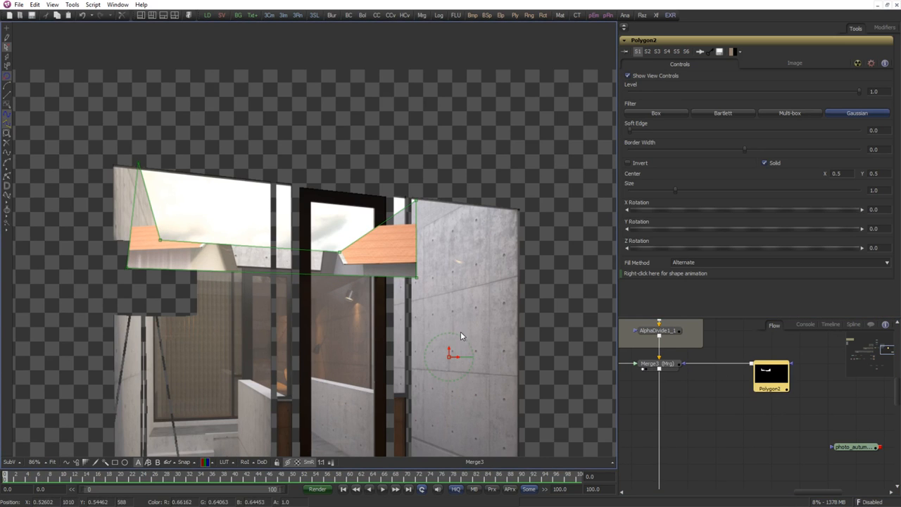
click(669, 364)
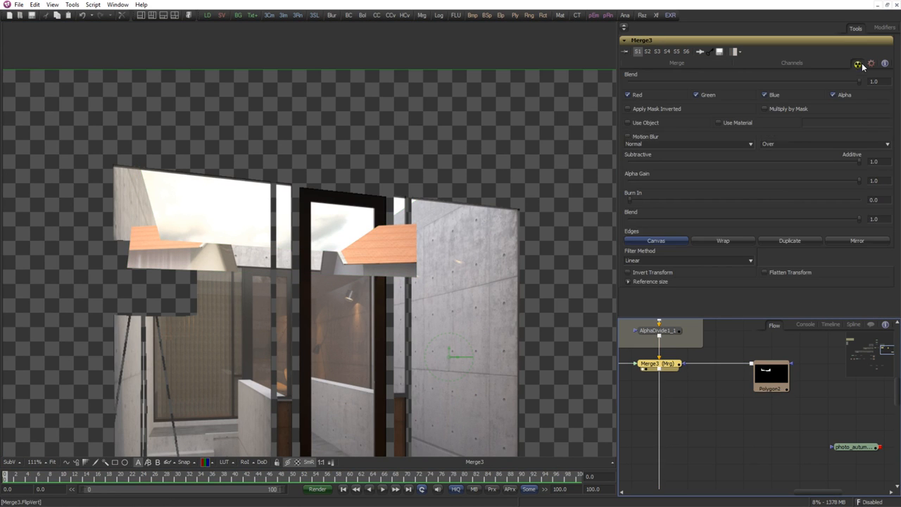
click(651, 109)
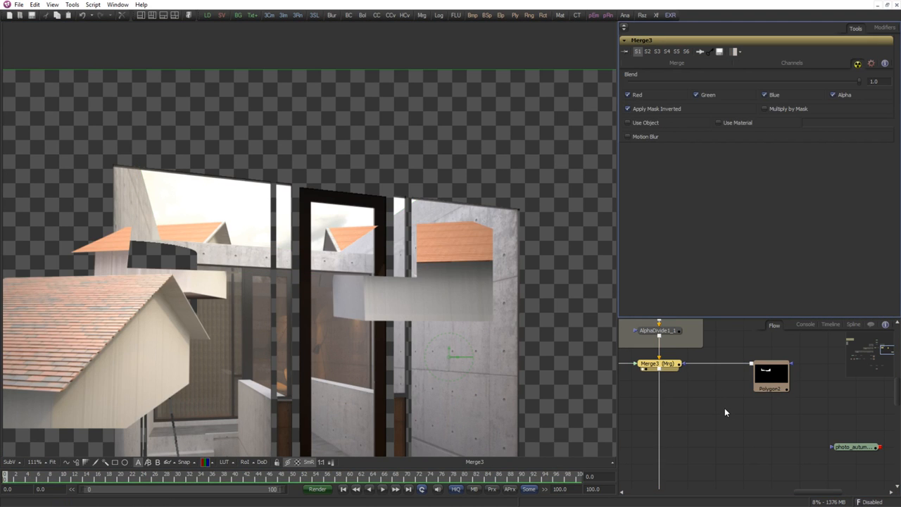
Reshape the Polygon2 mask's right side, moving its corners beyond the concrete wall's edges and bowing the side outward.
drag(774, 377, 803, 377)
click(806, 381)
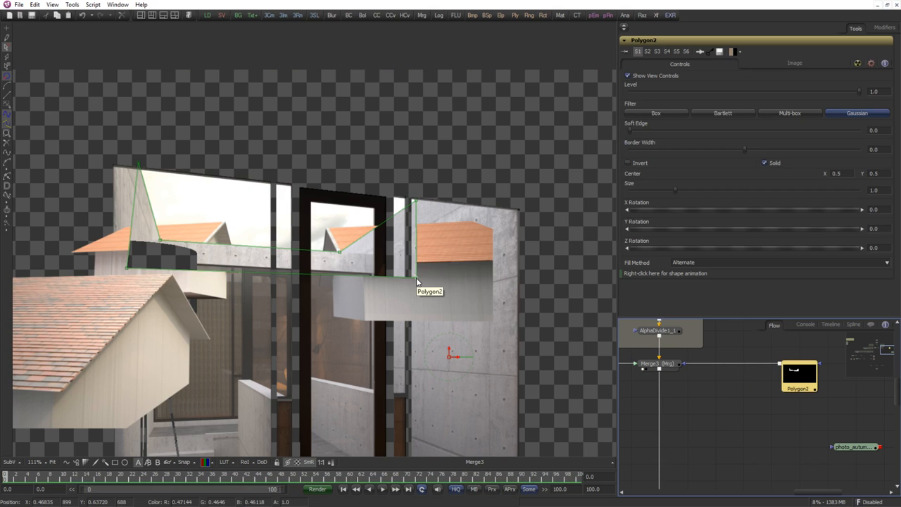
drag(417, 278, 572, 455)
drag(391, 209, 391, 217)
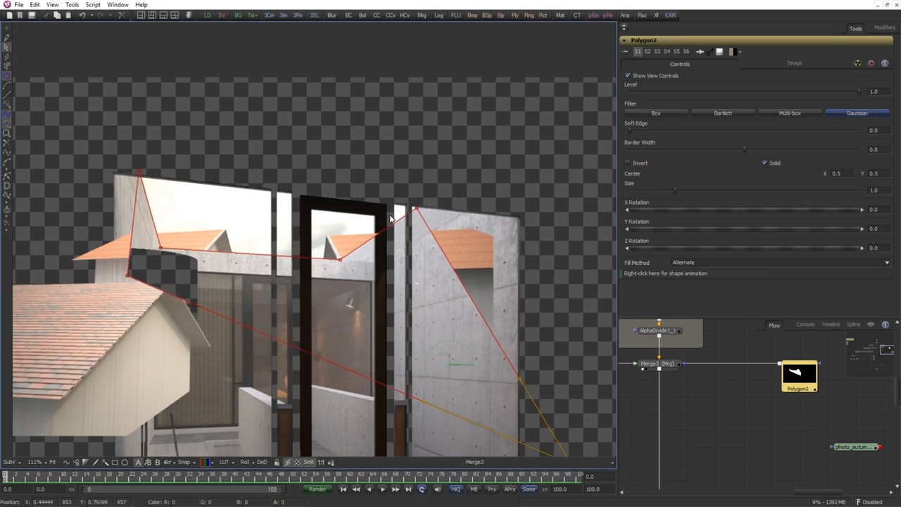
scroll(483, 307, up, 6)
drag(417, 340, 597, 217)
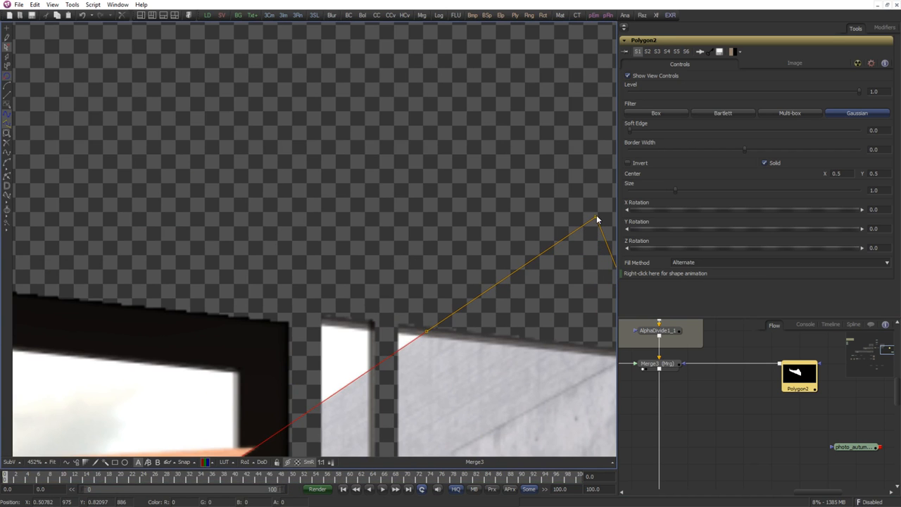
scroll(488, 280, down, 6)
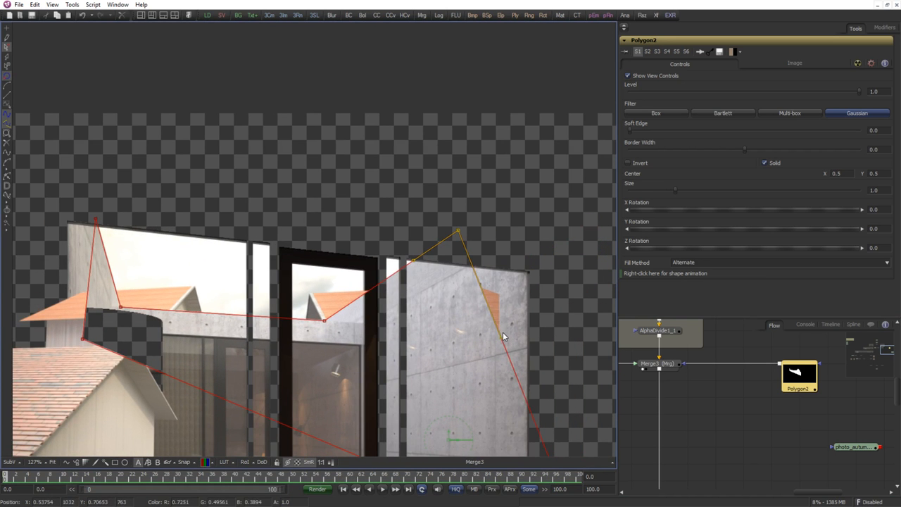
drag(501, 336, 557, 285)
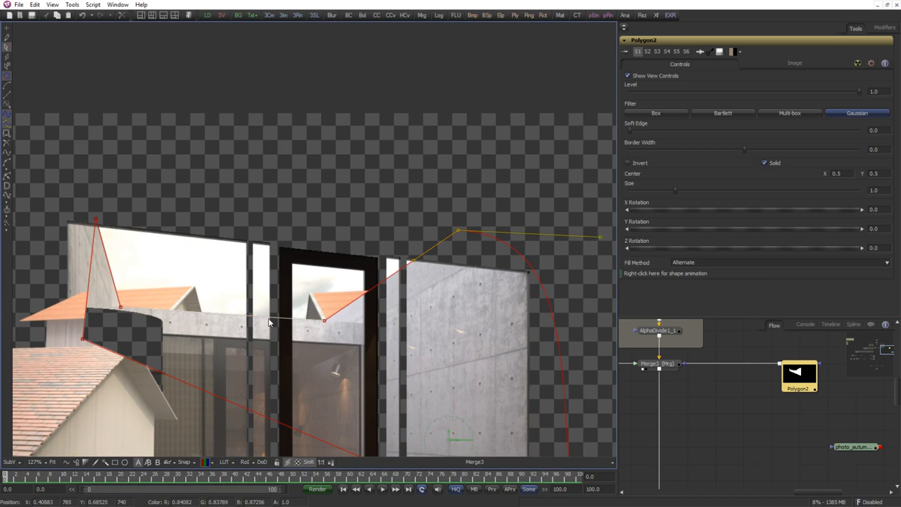
Move the Polygon2 mask's left-hand points outside the image's left border so the shape encloses the foreground house.
drag(269, 319, 448, 301)
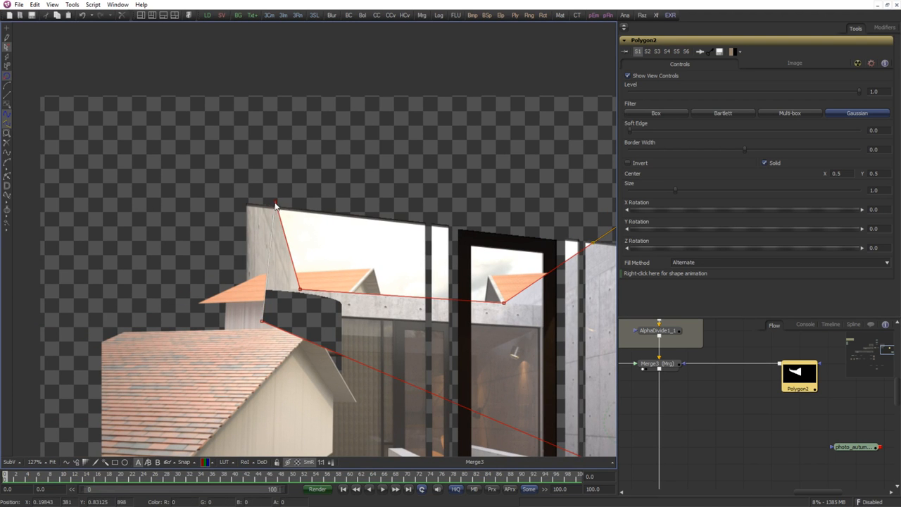
drag(262, 322, 30, 195)
scroll(164, 266, down, 2)
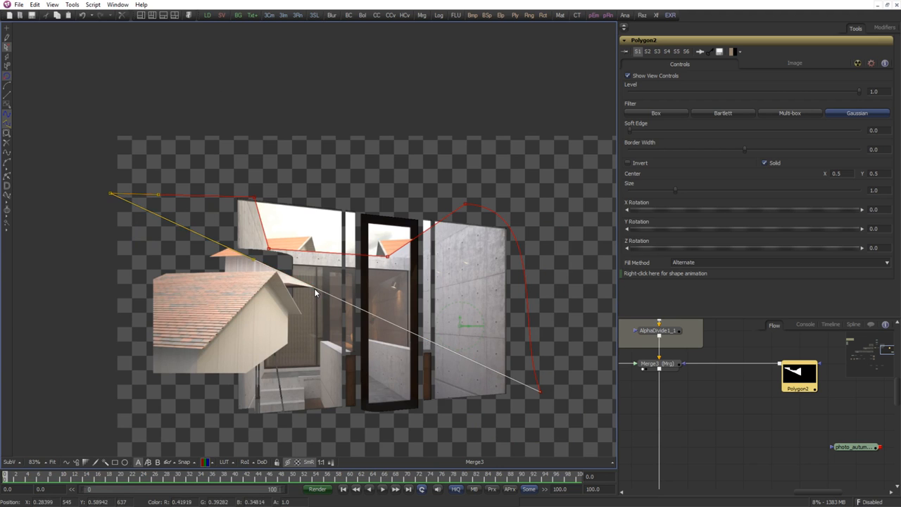
drag(314, 288, 99, 401)
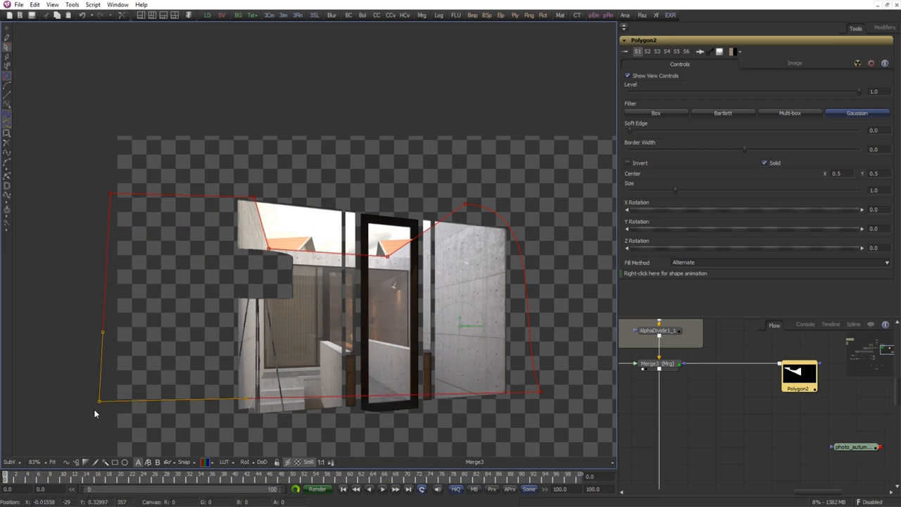
click(686, 409)
scroll(483, 276, up, 2)
scroll(398, 302, up, 1)
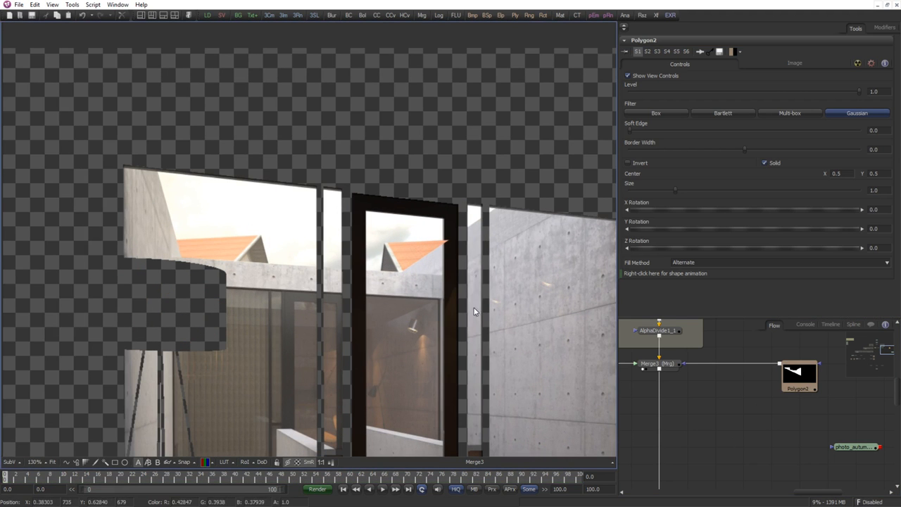
Display the wire_color.png pass in the viewer to compare its window frame areas with the Polygon2 outline.
drag(736, 396, 751, 380)
scroll(791, 393, down, 2)
scroll(728, 381, up, 2)
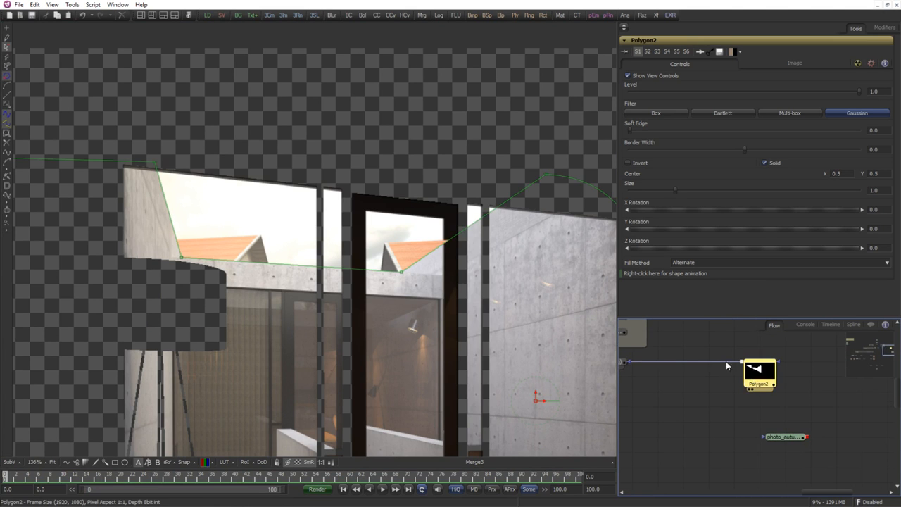
scroll(734, 375, down, 2)
drag(652, 383, 825, 460)
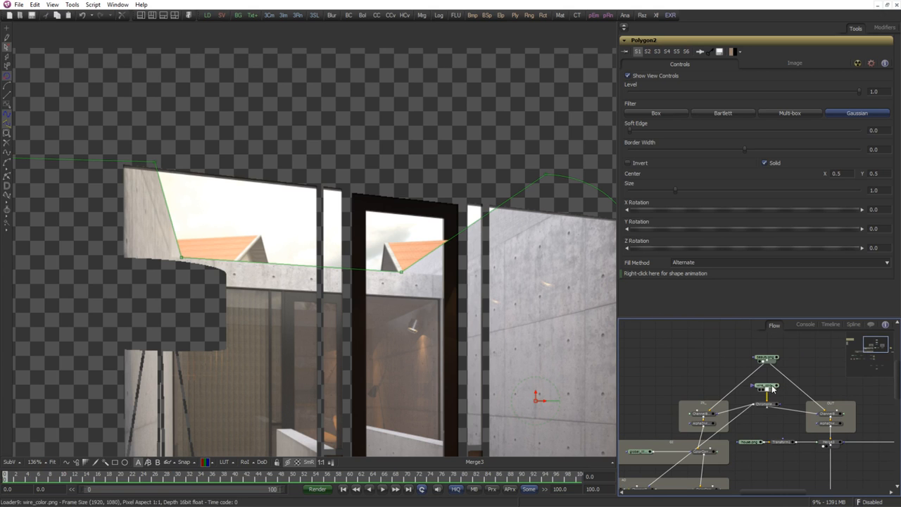
drag(767, 386, 374, 336)
drag(837, 425, 493, 346)
scroll(786, 367, up, 2)
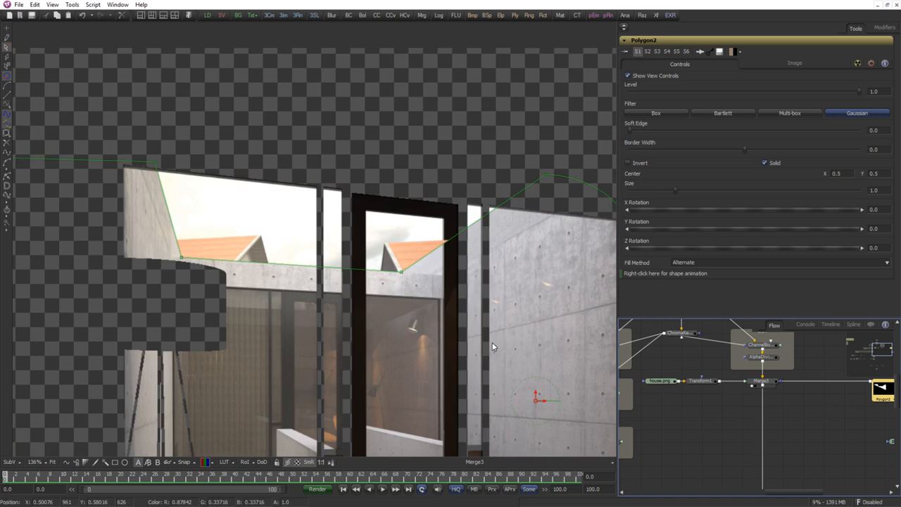
drag(678, 333, 467, 309)
drag(497, 348, 493, 344)
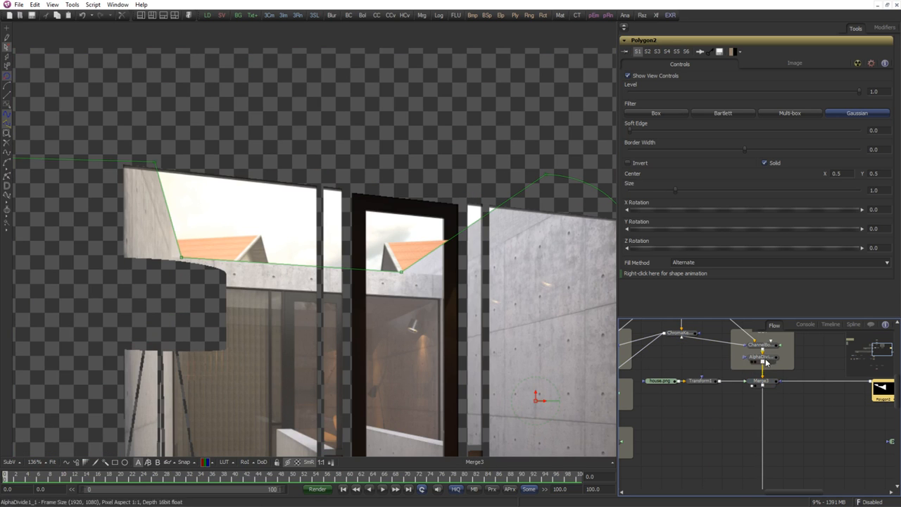
drag(687, 323, 482, 289)
drag(449, 364, 417, 234)
drag(785, 404, 750, 368)
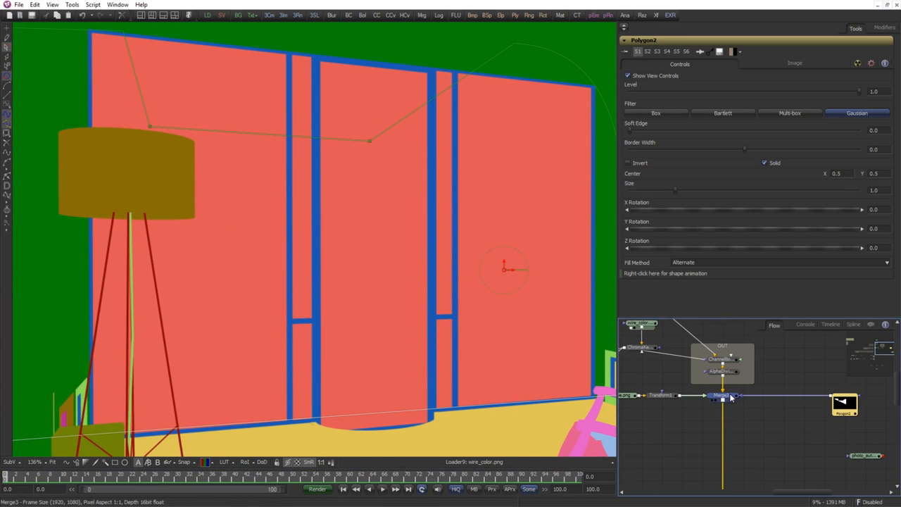
Display the Merge3 composite again and move the Polygon2 node farther away from Merge3 in the flow.
key(1)
scroll(791, 430, up, 1)
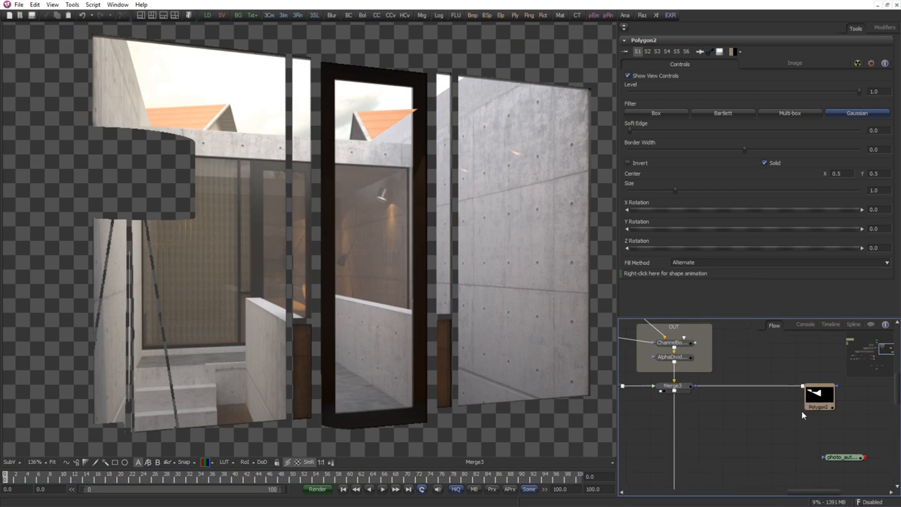
scroll(803, 414, up, 1)
click(820, 400)
scroll(437, 150, up, 3)
drag(446, 149, 474, 197)
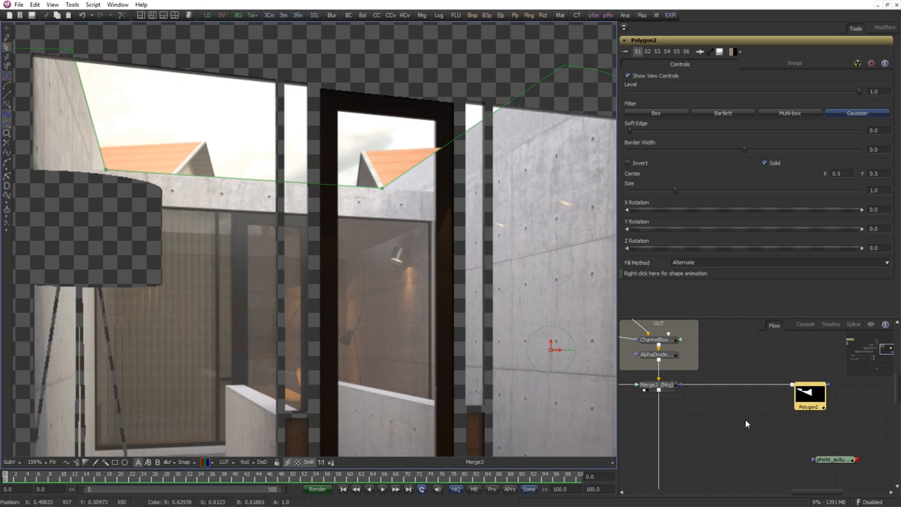
scroll(794, 435, up, 1)
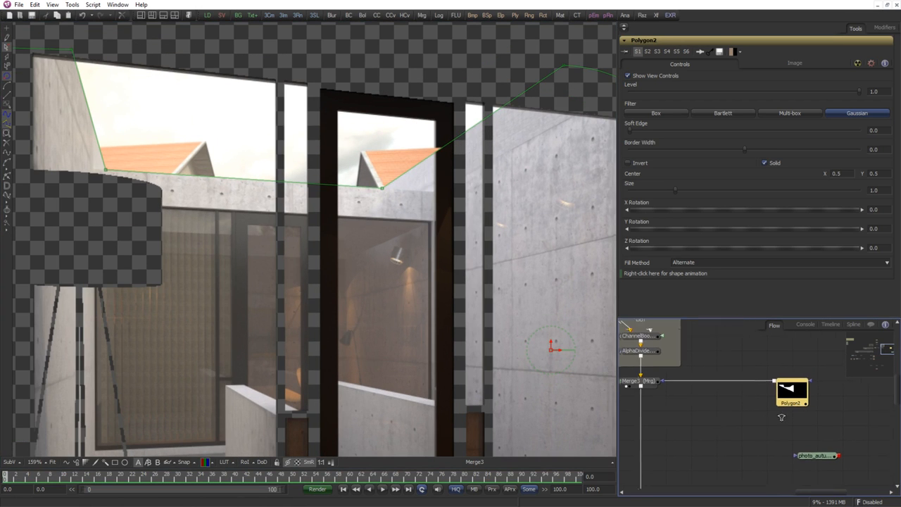
drag(789, 405, 848, 430)
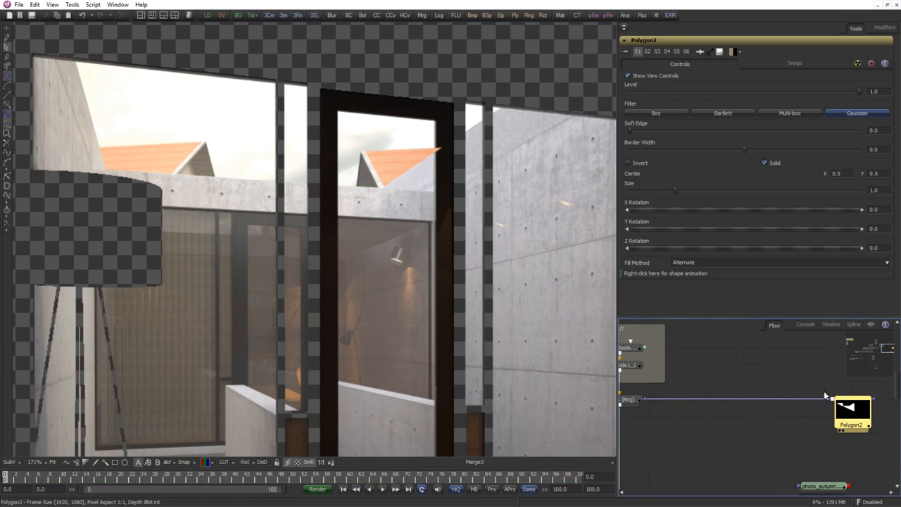
click(740, 422)
Create a new polygon mask and trace the inner edge of the dark door frame's upper opening down both sides.
click(66, 462)
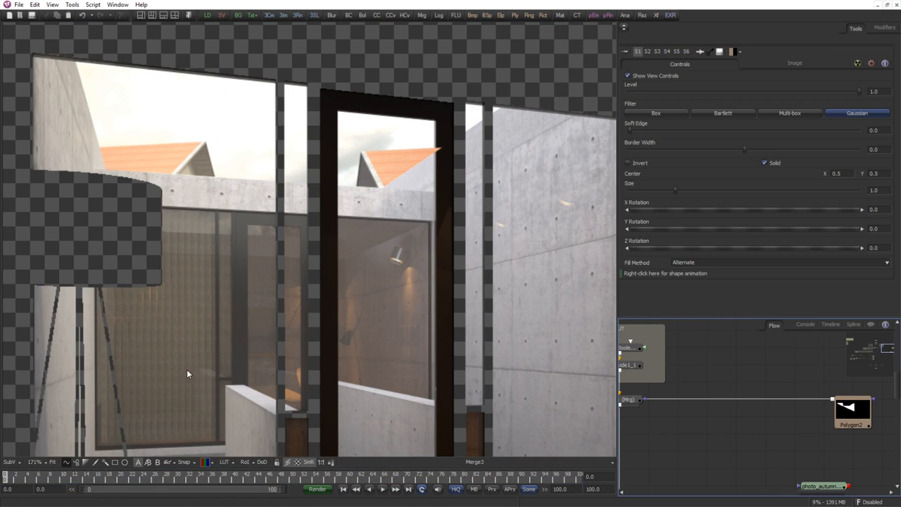
scroll(436, 107, up, 5)
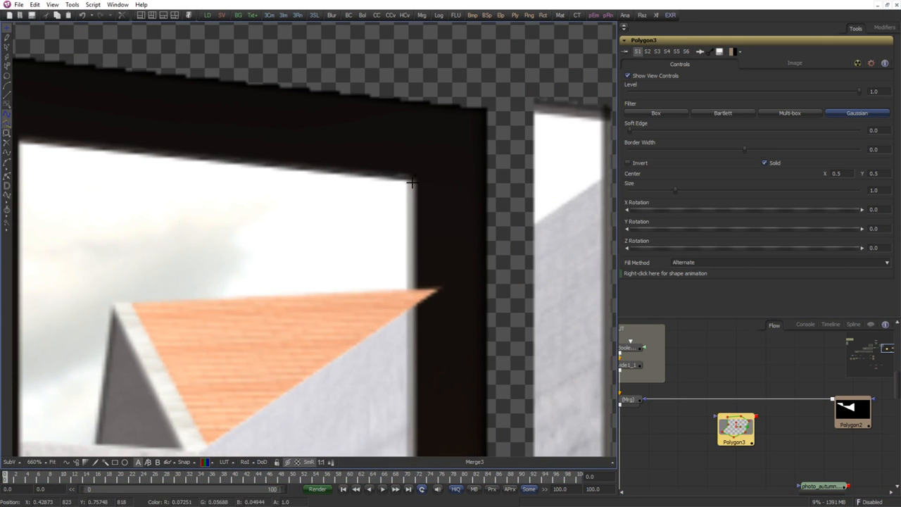
drag(414, 370, 422, 351)
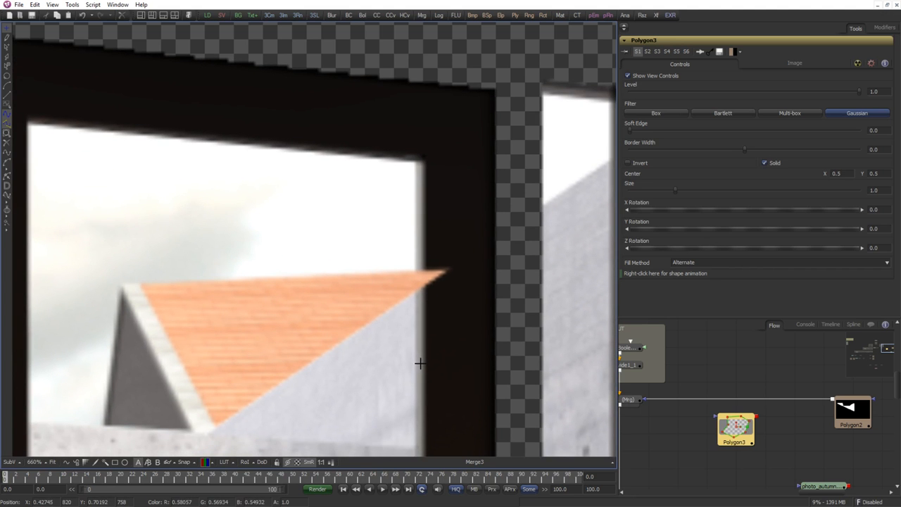
click(420, 367)
click(419, 161)
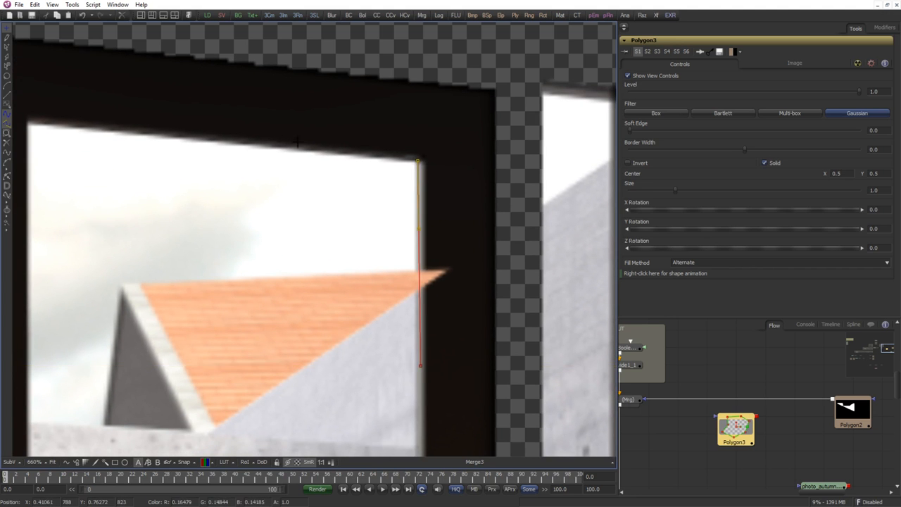
drag(304, 148, 536, 153)
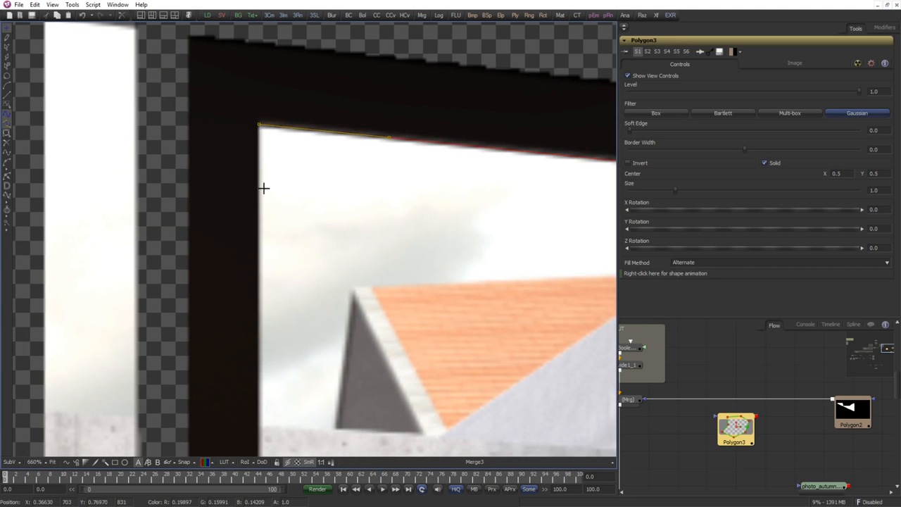
drag(264, 188, 286, 154)
scroll(283, 179, down, 2)
drag(287, 356, 289, 269)
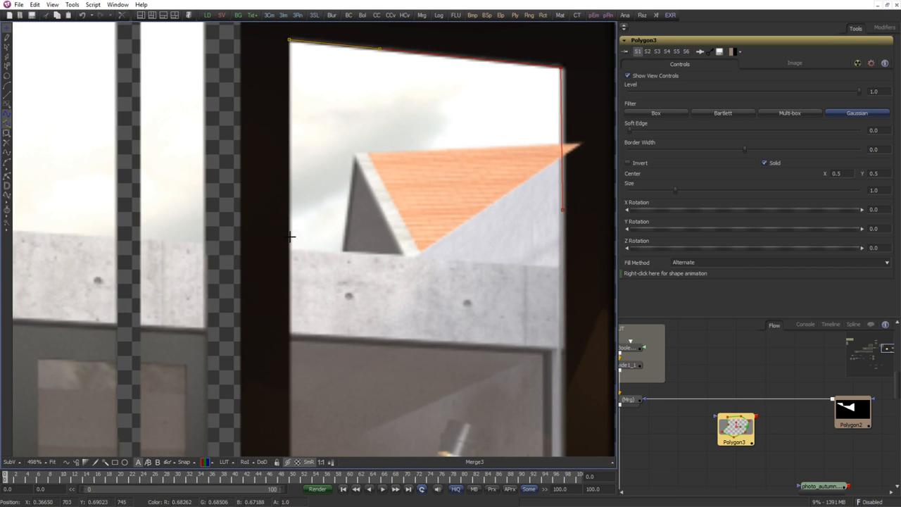
click(290, 240)
Continue the polygon around the outside of the dark frame's top and close it at its starting point.
scroll(250, 264, down, 1)
drag(248, 217, 277, 295)
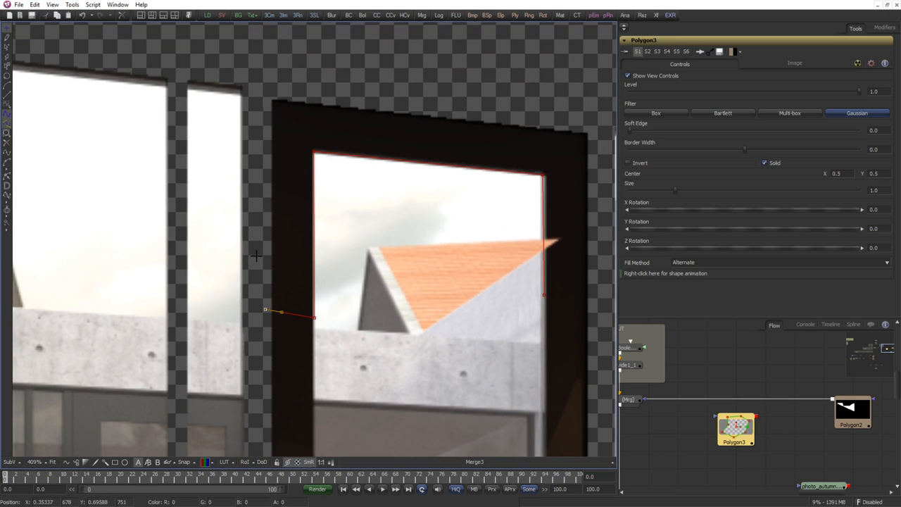
drag(577, 117, 463, 108)
click(482, 108)
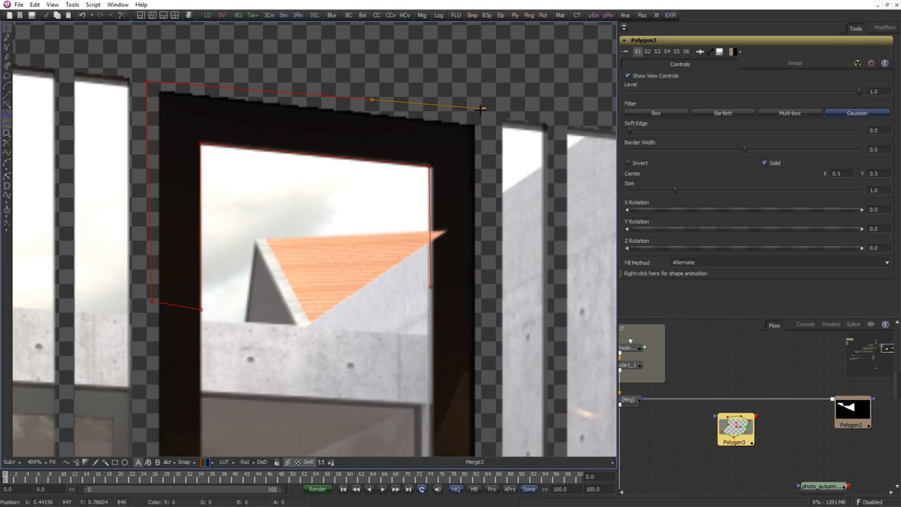
click(432, 288)
Insert the Polygon3 node into the mask connection between Polygon2 and Merge3.
drag(807, 440, 796, 410)
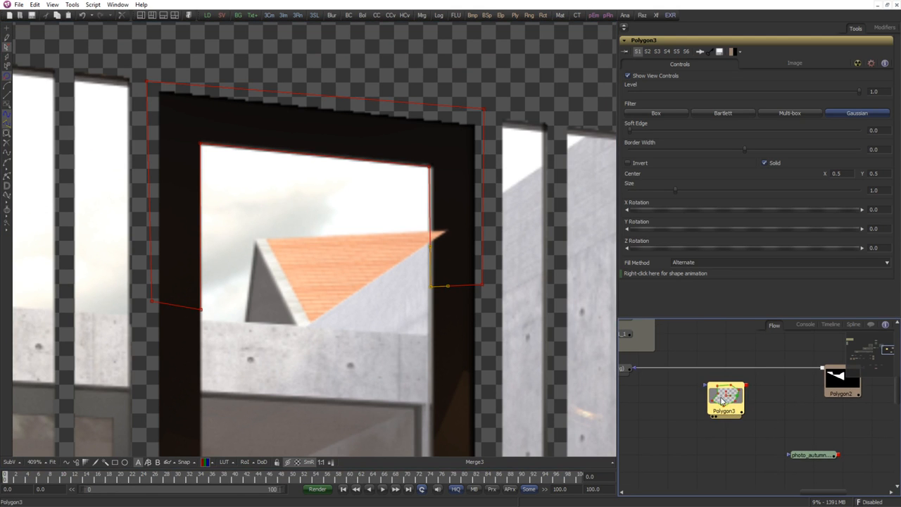
drag(720, 396, 723, 386)
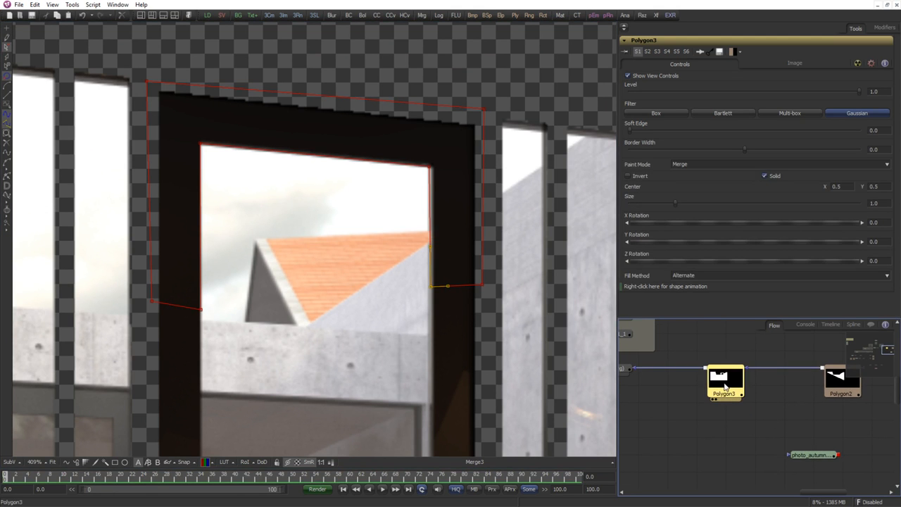
click(810, 417)
click(730, 385)
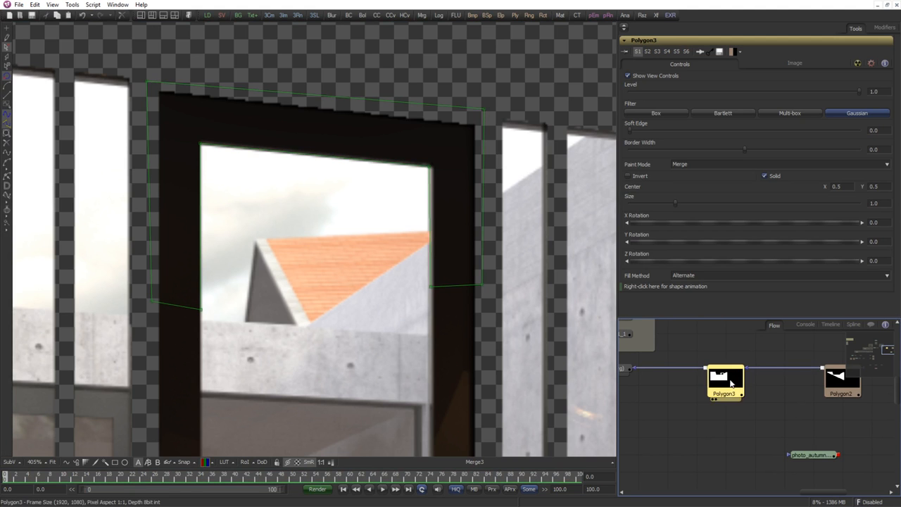
Inspect the combined Polygon3 mask in the viewer and switch back to the Merge3 composite.
drag(725, 380, 451, 267)
click(682, 400)
scroll(259, 272, down, 4)
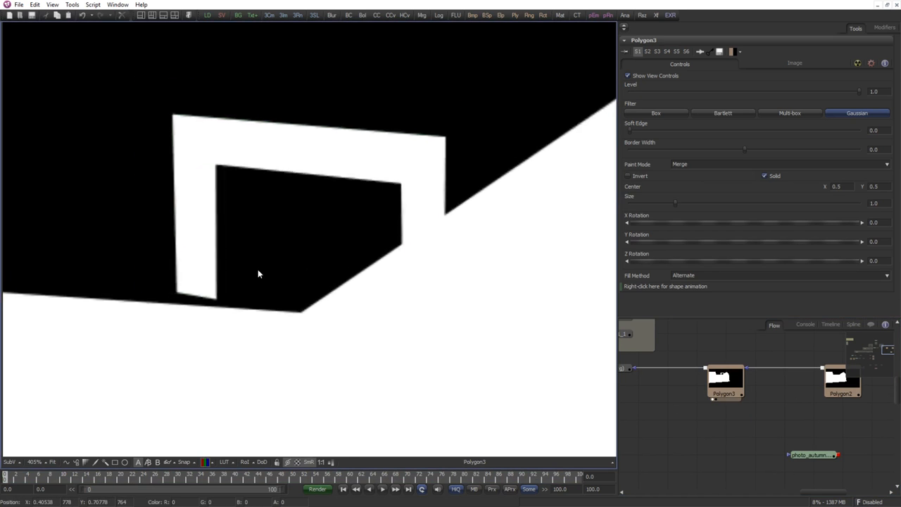
drag(719, 375, 394, 298)
scroll(362, 338, down, 3)
scroll(473, 284, up, 1)
scroll(758, 376, right, 3)
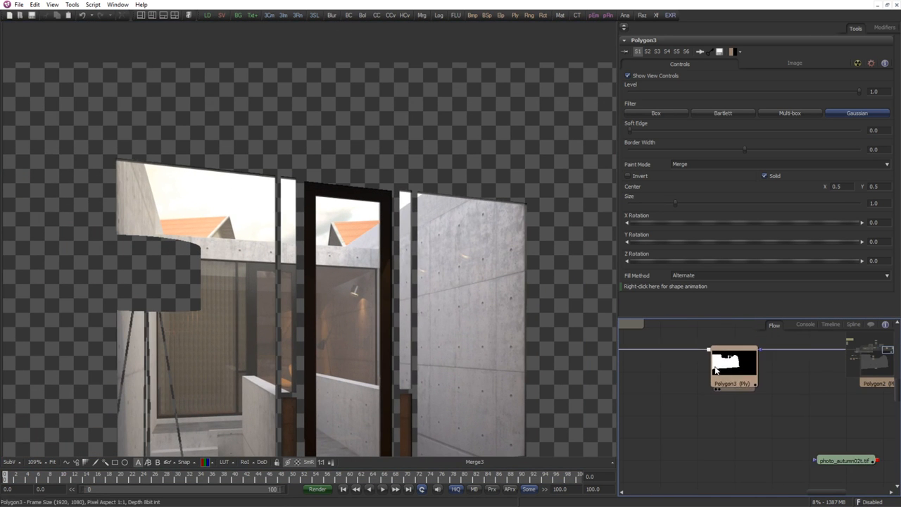
Take Polygon3 out of the mask connection and reinsert it to compare the roof with and without the mask.
scroll(775, 397, up, 2)
drag(727, 387, 697, 366)
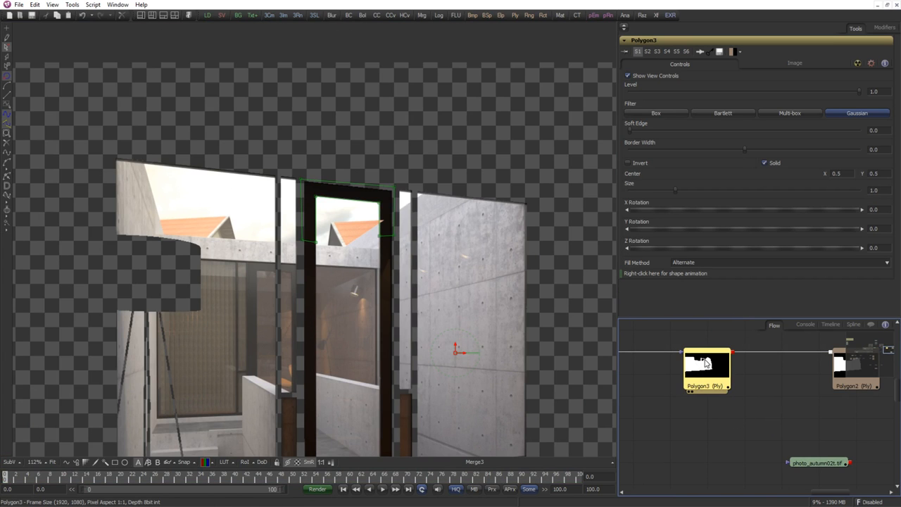
click(720, 417)
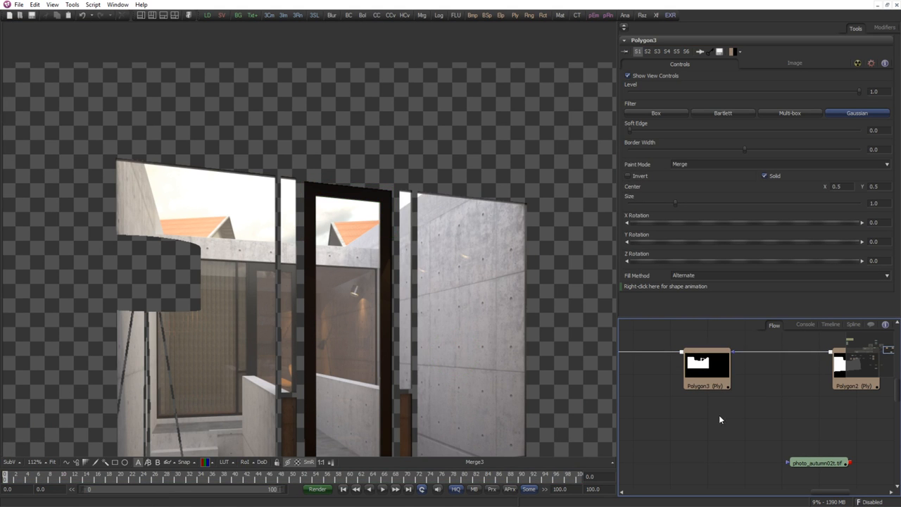
scroll(374, 284, up, 2)
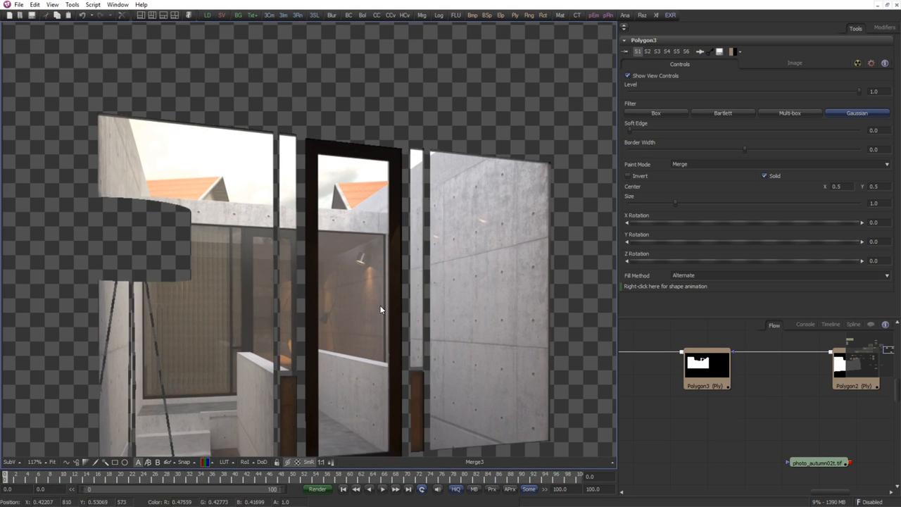
scroll(381, 310, down, 3)
scroll(708, 389, down, 4)
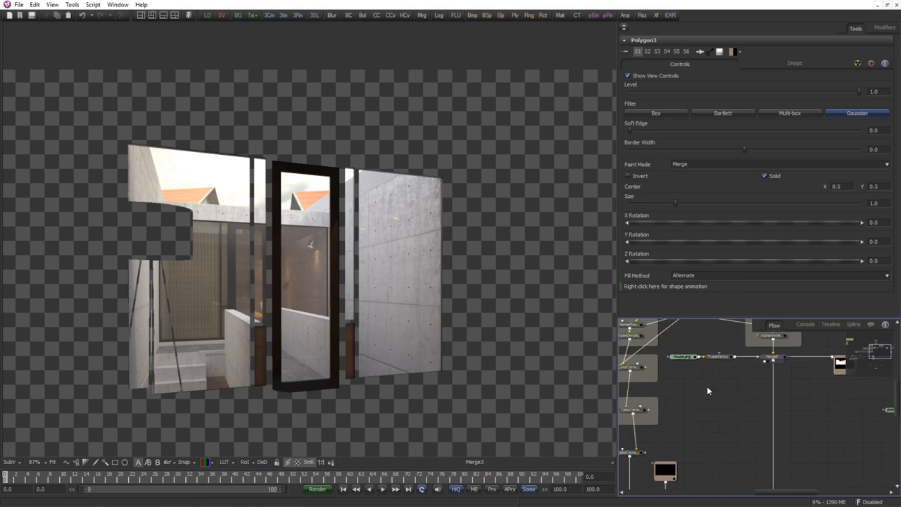
Place the photo_autumn02t.tif loader below the house image nodes and show it in the viewer.
scroll(709, 390, down, 1)
drag(742, 413, 689, 408)
drag(816, 399, 648, 376)
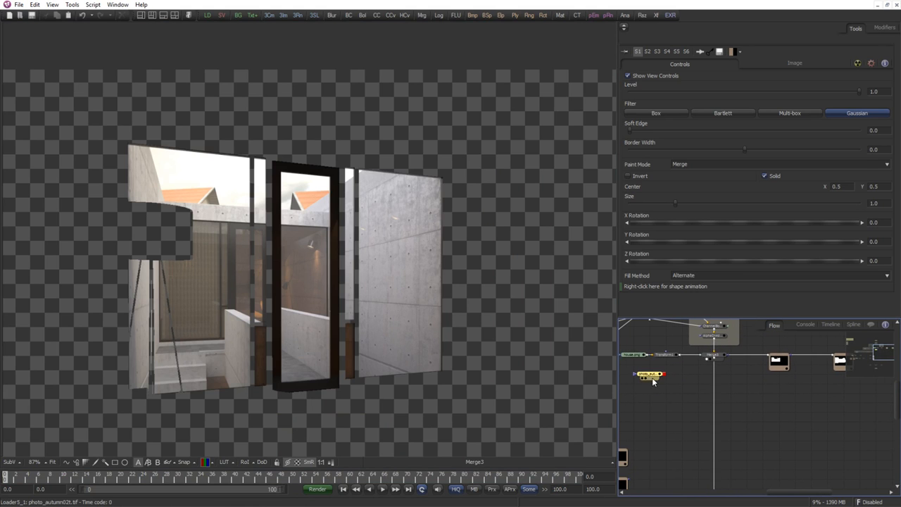
key(1)
scroll(322, 269, down, 5)
drag(461, 217, 437, 231)
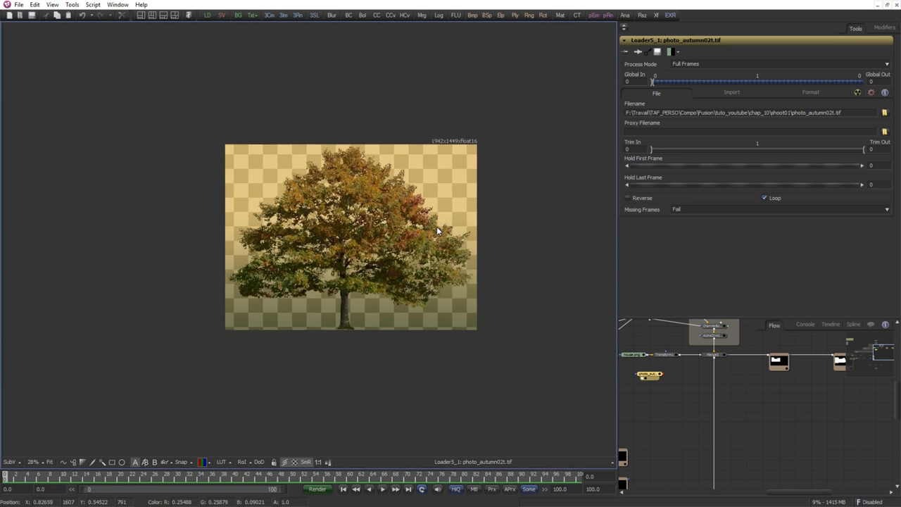
scroll(437, 231, up, 1)
scroll(338, 254, up, 2)
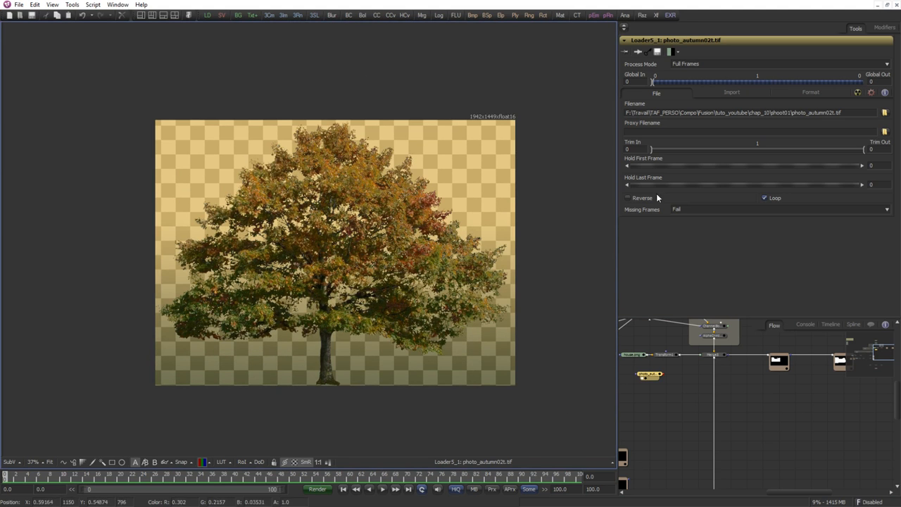
Enable Post-Multiply by Alpha in the tree loader's import settings.
click(732, 93)
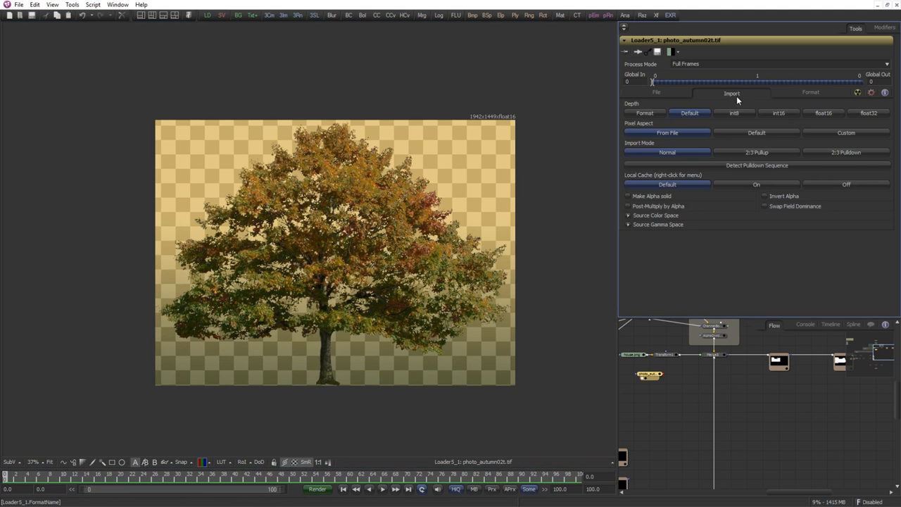
click(628, 205)
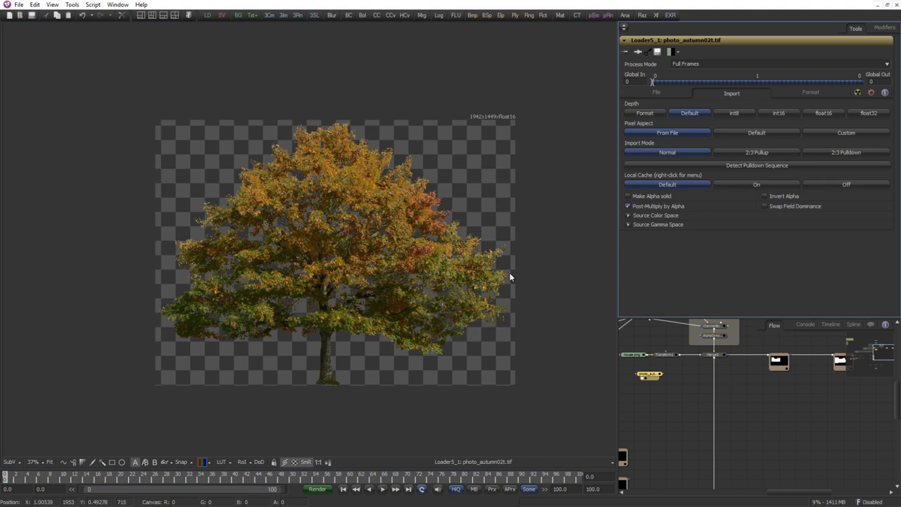
scroll(716, 360, up, 1)
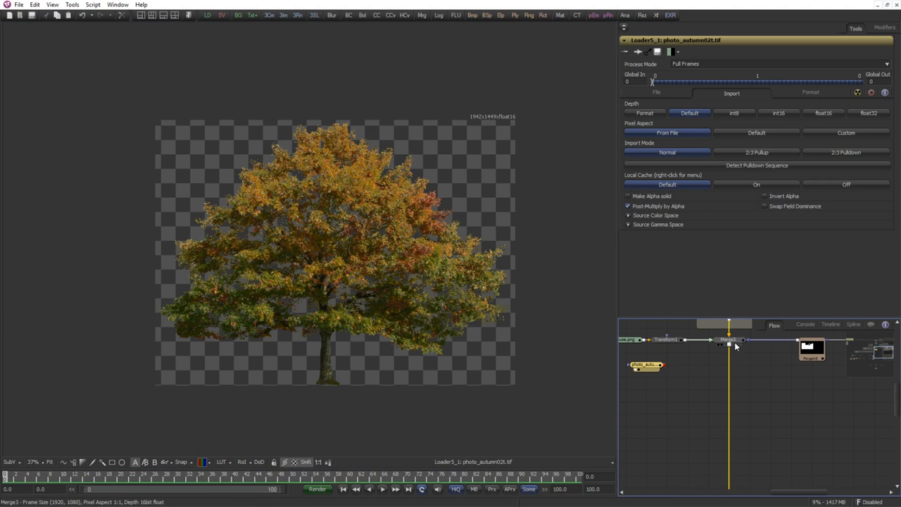
Duplicate the Transform1 and Merge3 nodes together, keeping the connection between the two copies.
click(729, 341)
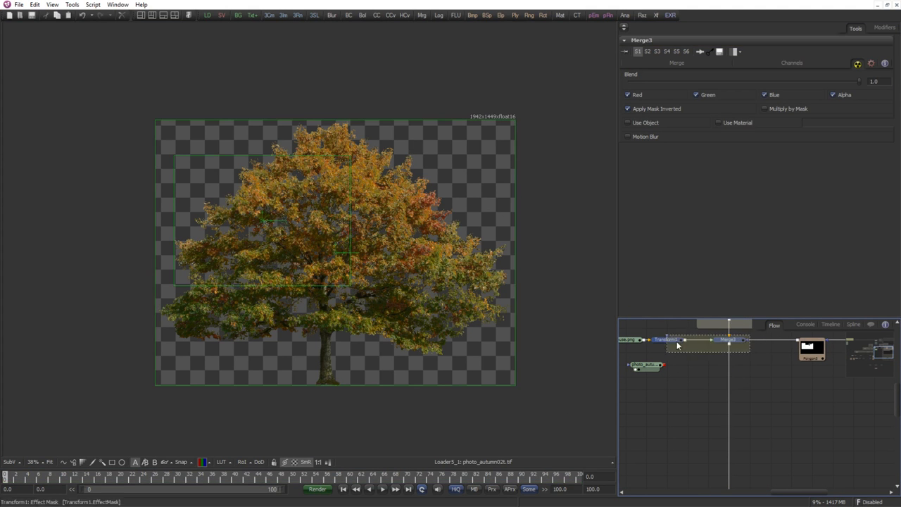
key(ctrl+c)
key(ctrl+v)
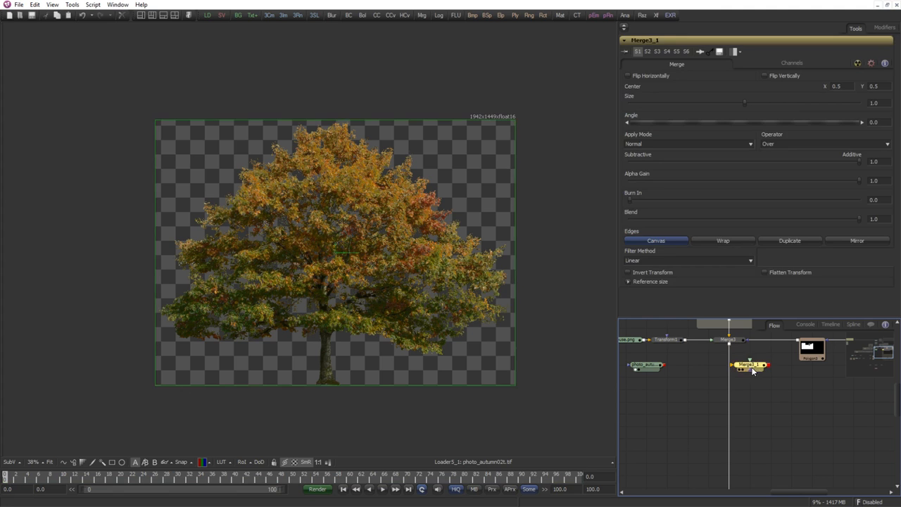
key(Delete)
key(ctrl+v)
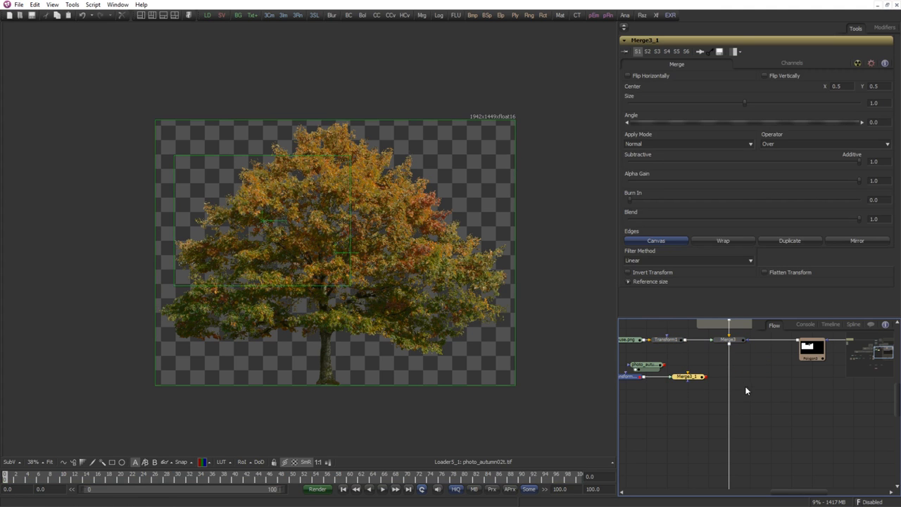
Insert Merge3_1 into the main connection below Merge3 and feed Transform1_1 from the photo_autumn02t.tif loader.
drag(687, 379, 727, 372)
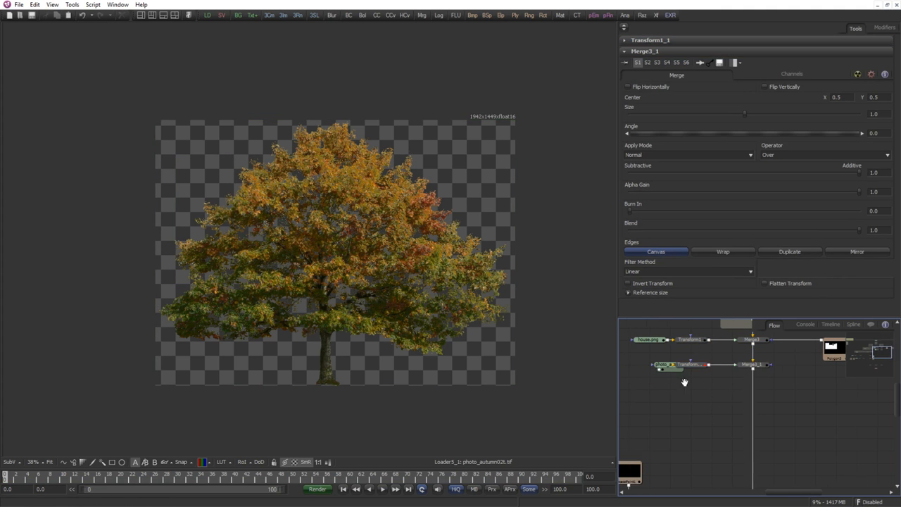
click(673, 366)
click(686, 384)
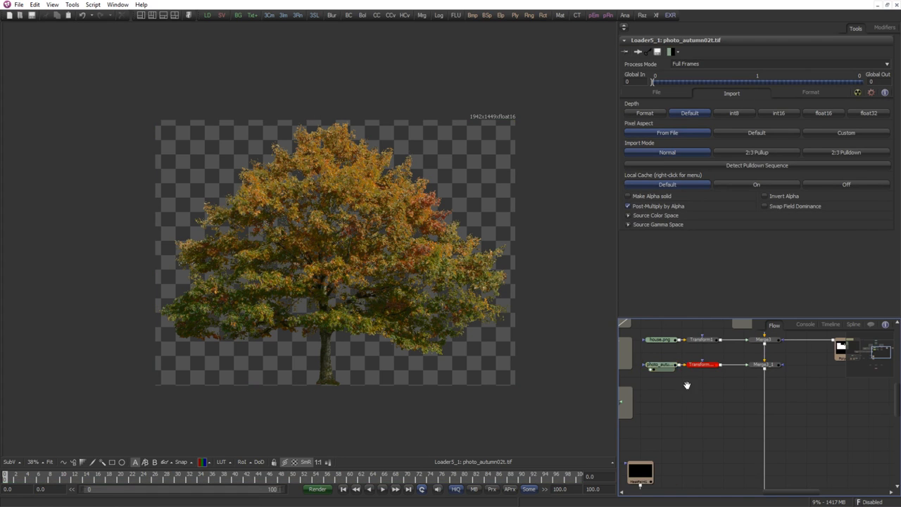
Move the OUT branch with its merges, image loaders and polygon masks farther away from the other branch.
scroll(738, 384, down, 5)
drag(757, 421, 690, 420)
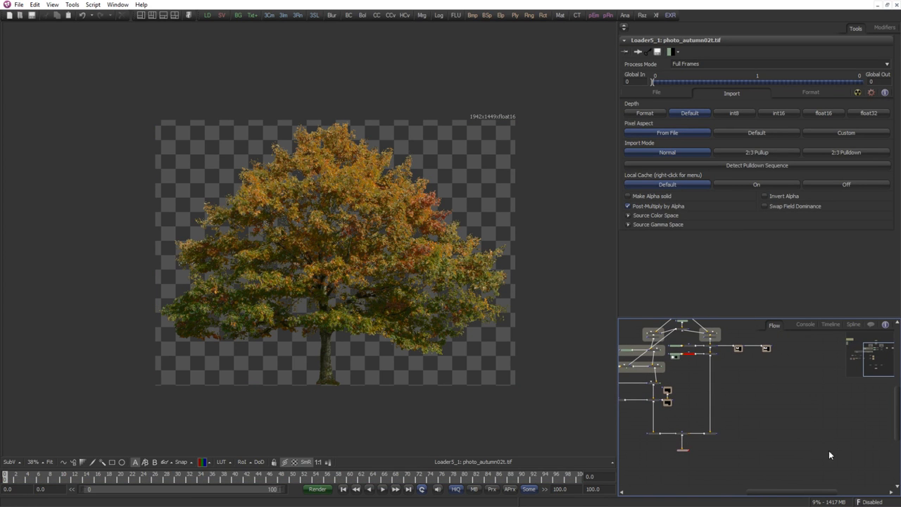
drag(829, 450, 693, 317)
scroll(721, 366, up, 4)
drag(739, 367, 809, 366)
click(688, 421)
drag(688, 420, 750, 417)
drag(721, 409, 766, 365)
Center Loader1, Loader9 and ChromaKeyer1 above the two branches, and Merge1 and Saver1 between them below.
click(744, 401)
scroll(710, 434, down, 2)
drag(708, 347, 682, 357)
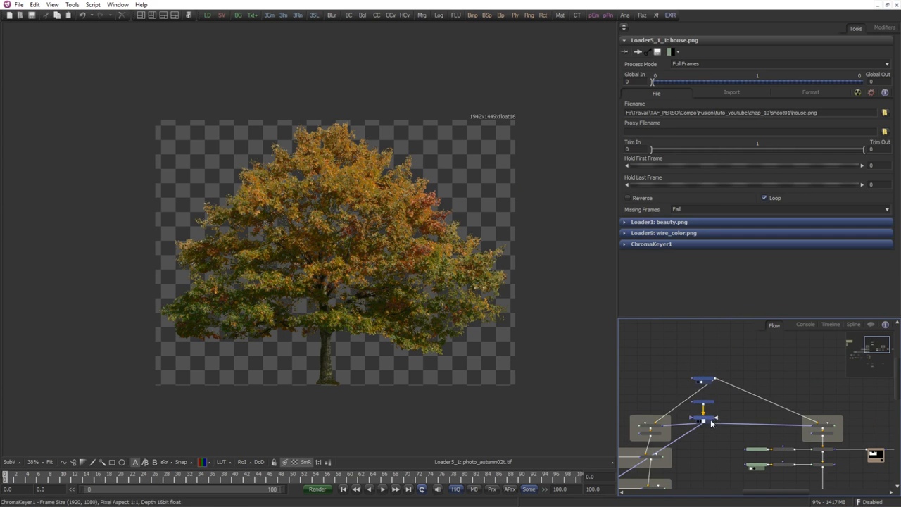
click(731, 418)
scroll(789, 373, down, 2)
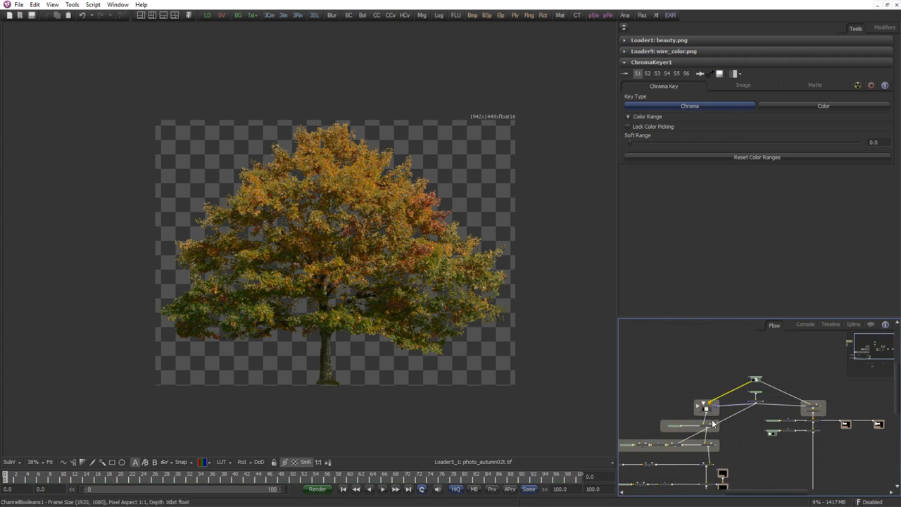
drag(712, 419, 694, 331)
drag(713, 426, 737, 457)
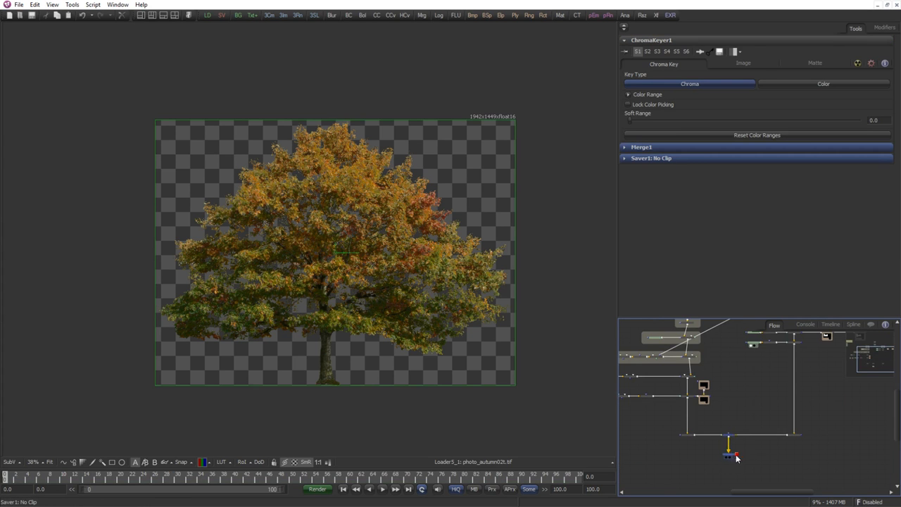
click(762, 388)
mouse_move(762, 379)
mouse_down()
mouse_move(754, 454)
mouse_move(750, 384)
mouse_up()
Enlarge the node graph area and compare the Merge3 composite with the Merge3_1 composite in the viewer.
scroll(821, 409, up, 2)
scroll(750, 384, up, 2)
drag(723, 318, 723, 286)
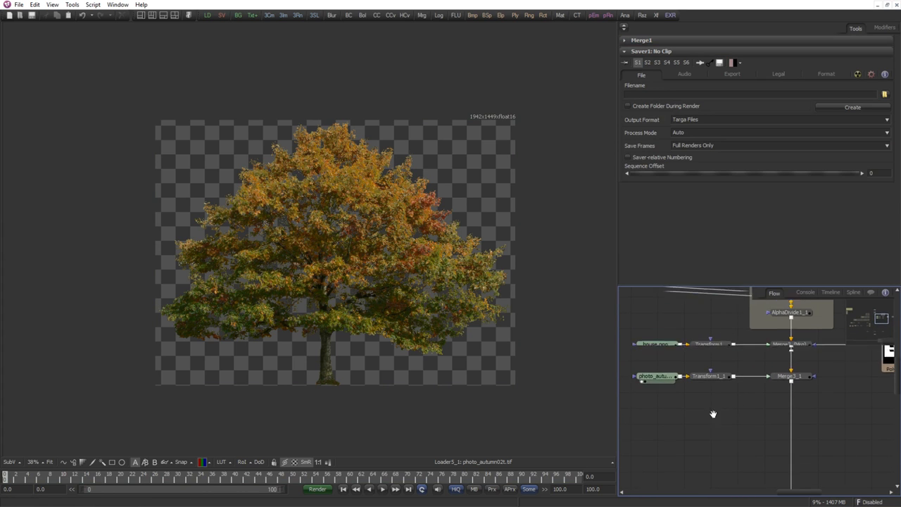
scroll(754, 376, up, 2)
click(790, 375)
key(1)
click(799, 407)
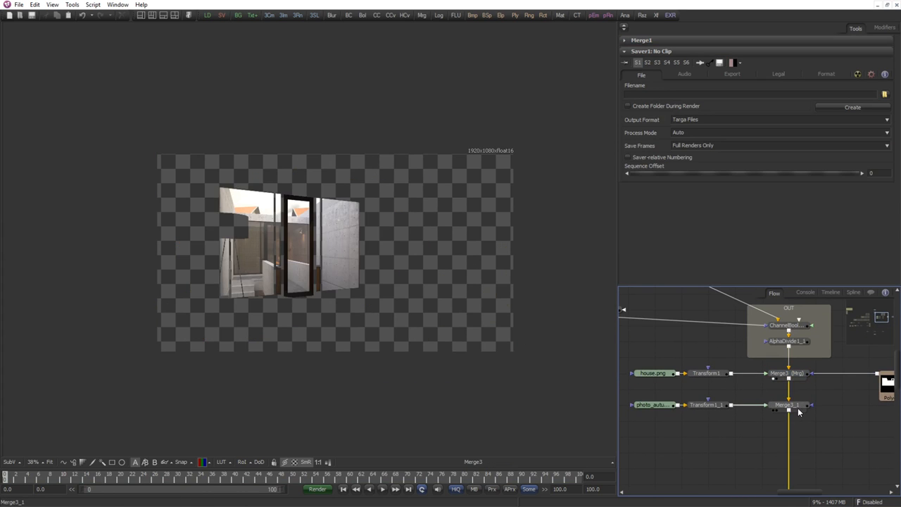
key(1)
Connect the Polygon3 output to the mask input of Merge3_1.
drag(732, 421, 671, 405)
scroll(673, 405, down, 1)
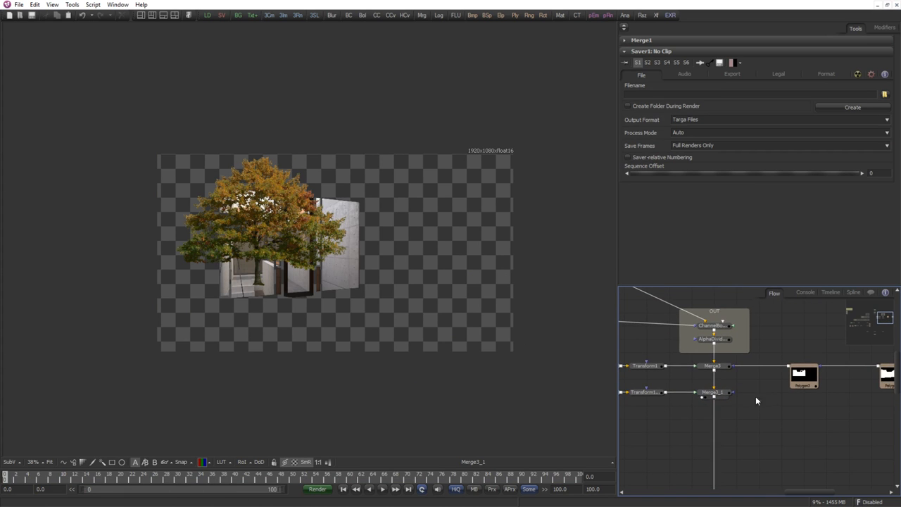
drag(789, 368, 778, 414)
scroll(698, 410, up, 1)
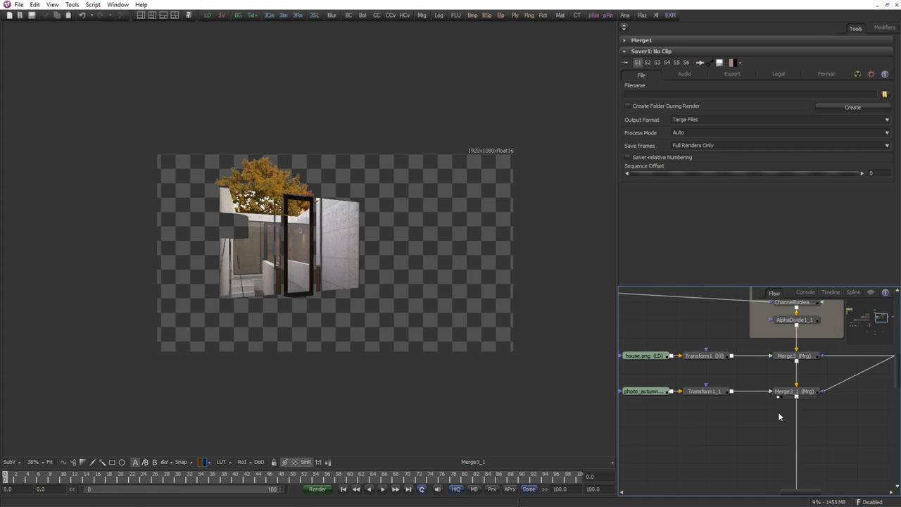
With Transform1_1, scale the tree to about 0.21 and move it behind the door glass, centered at about X 0.42, Y 0.62.
click(708, 393)
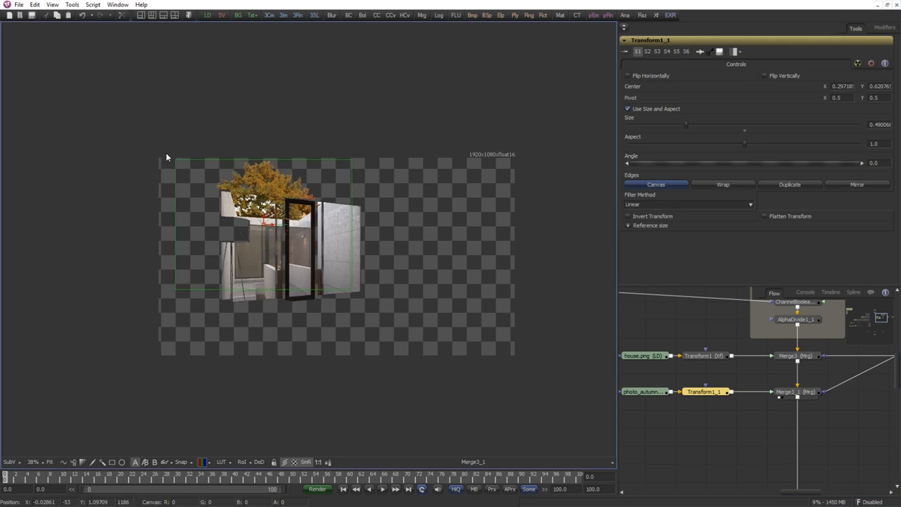
scroll(167, 156, up, 1)
drag(167, 157, 276, 235)
drag(371, 305, 98, 264)
scroll(360, 254, up, 4)
drag(434, 299, 411, 290)
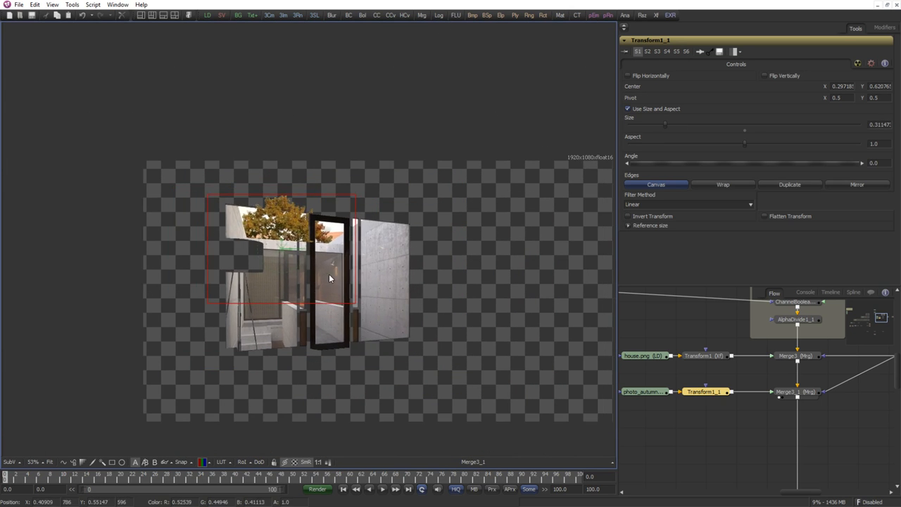
scroll(267, 261, up, 3)
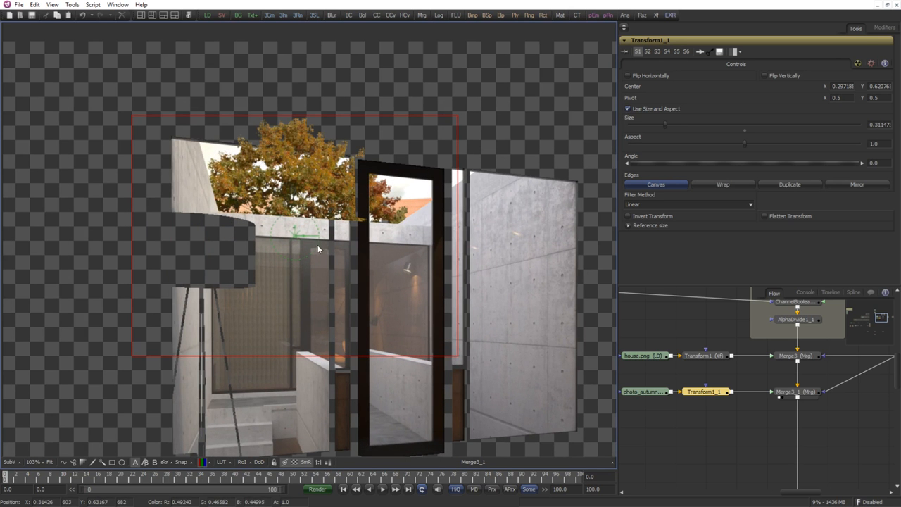
drag(294, 234, 486, 248)
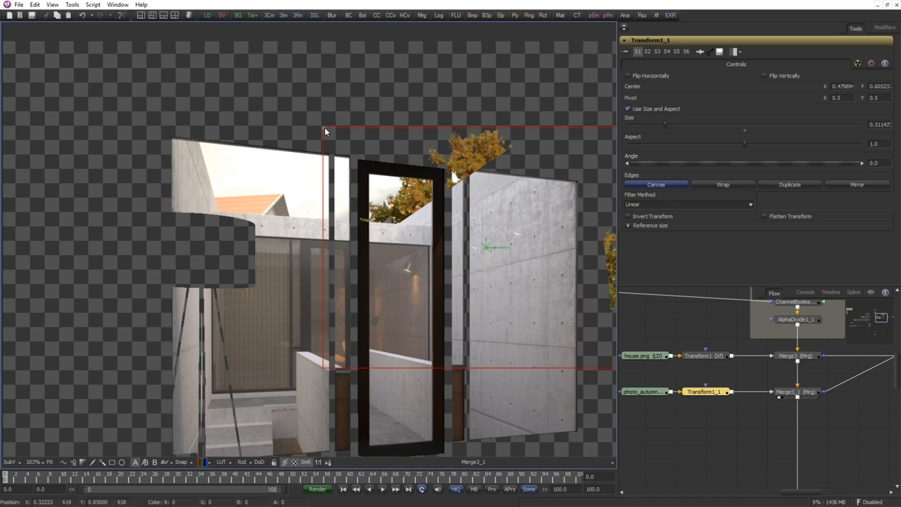
drag(324, 127, 378, 167)
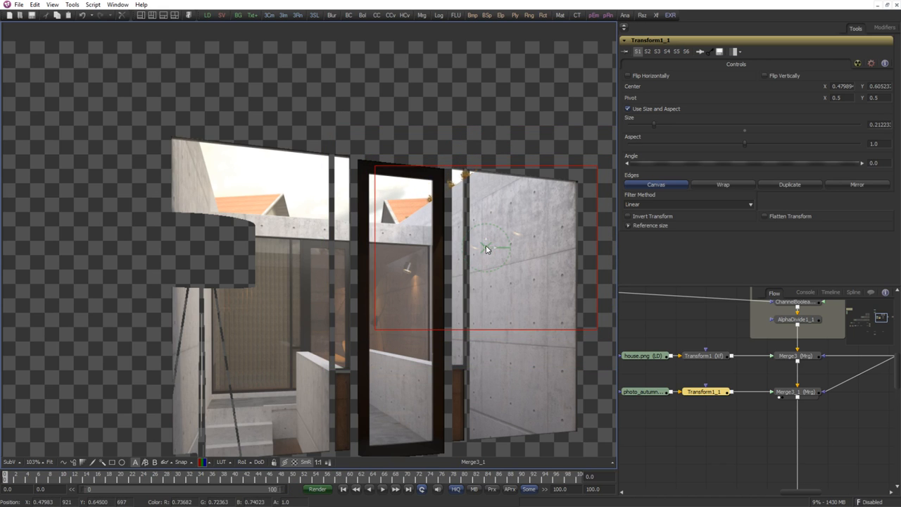
drag(486, 246, 428, 244)
click(707, 442)
scroll(422, 260, up, 3)
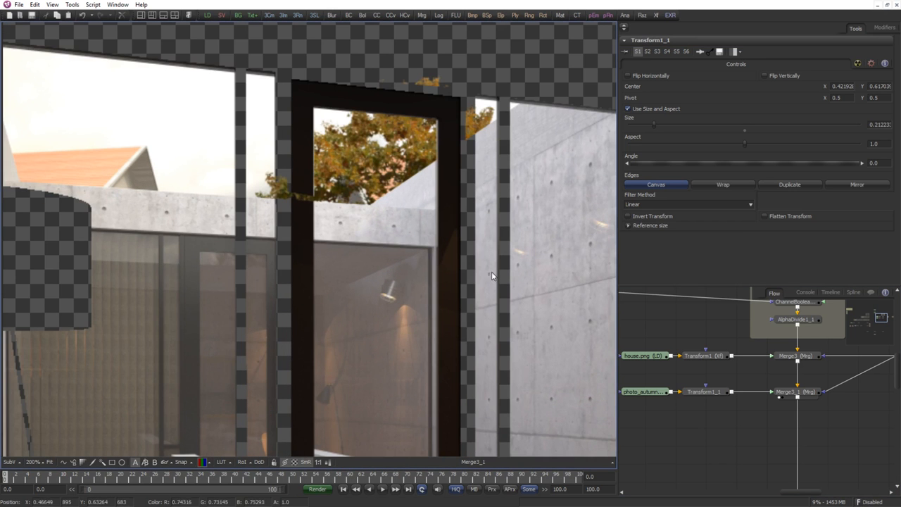
Extend Polygon3's left side below the concrete wall's top edge and outward to the edge of the neighboring window.
drag(838, 405, 683, 404)
click(761, 376)
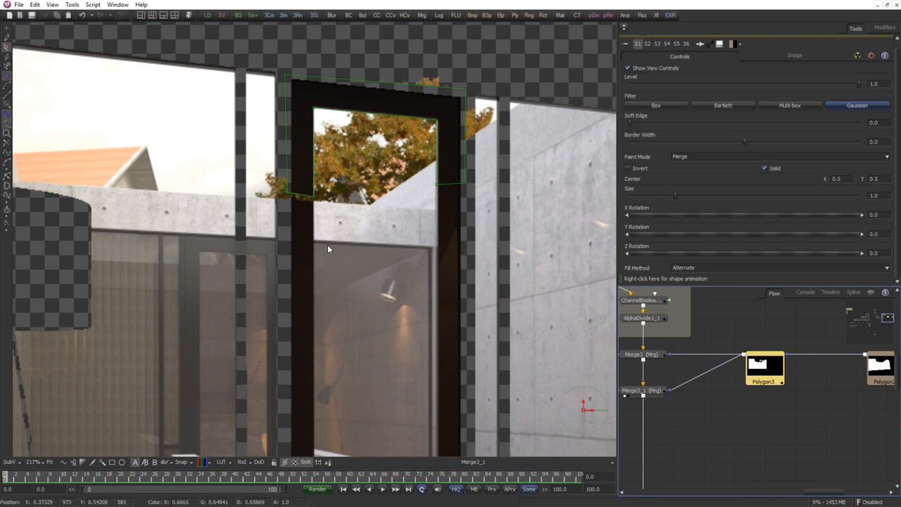
scroll(301, 196, up, 2)
drag(314, 218, 313, 240)
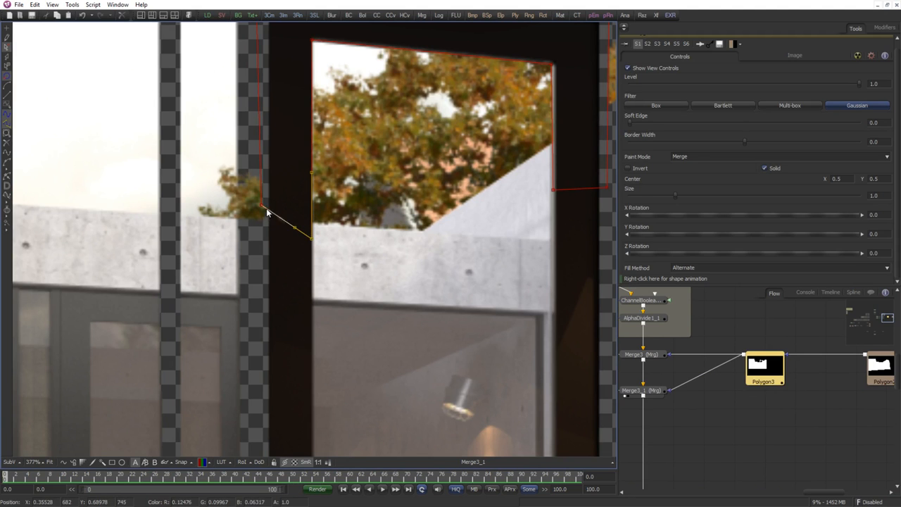
drag(262, 205, 240, 241)
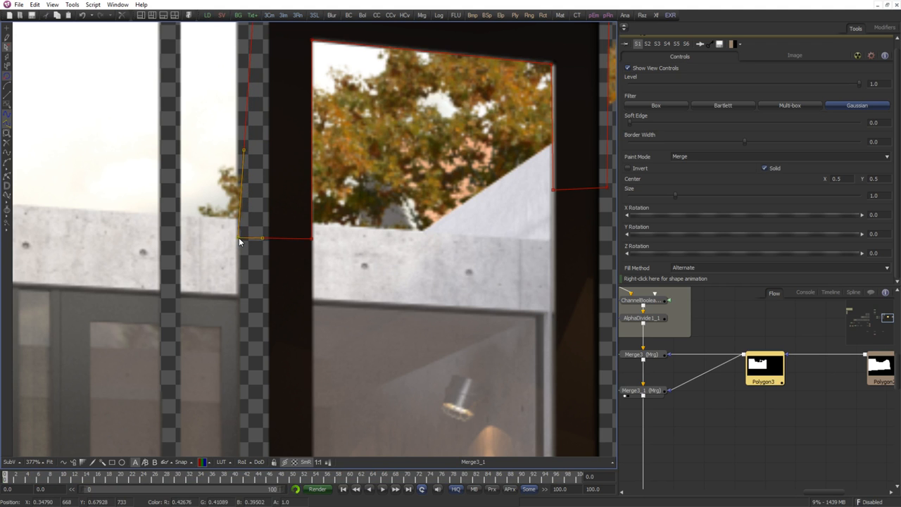
scroll(248, 238, up, 4)
drag(295, 117, 272, 107)
drag(570, 143, 405, 167)
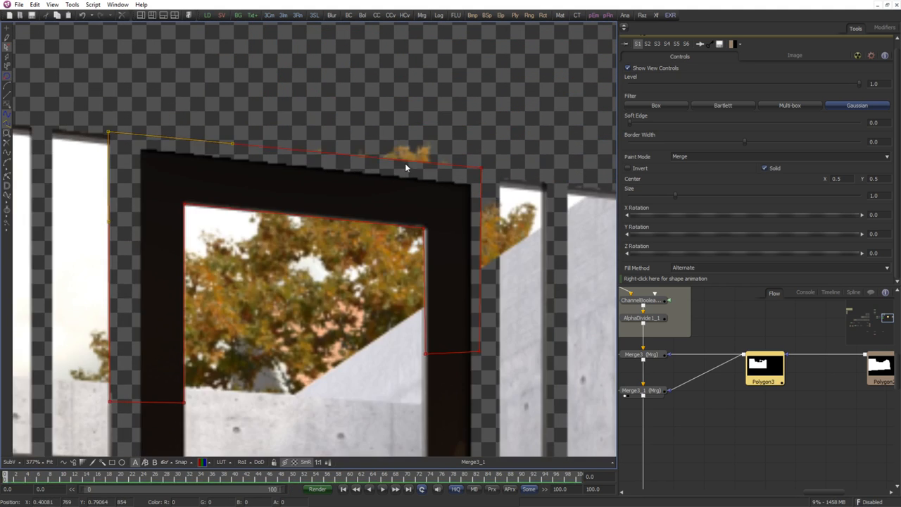
Raise Polygon3's upper right corner level with the left one and widen its right side to the adjacent window's edge.
drag(482, 168, 598, 134)
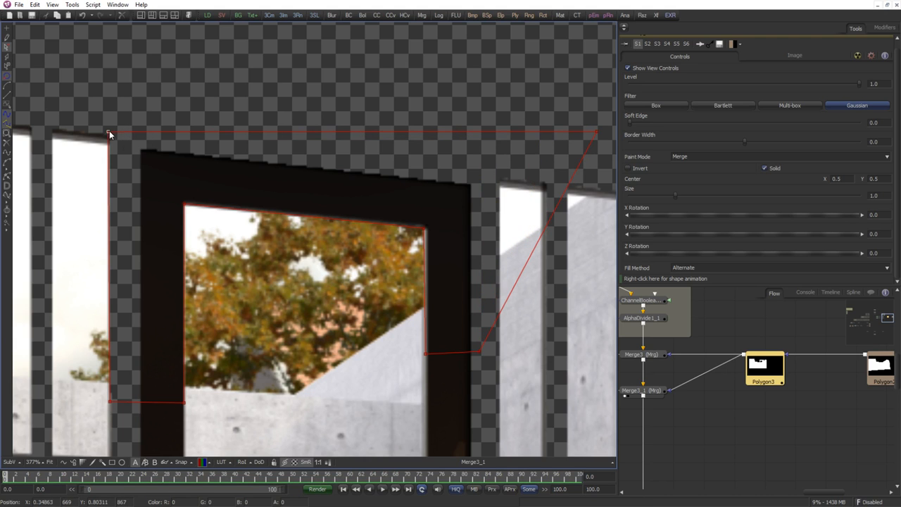
drag(597, 133, 507, 131)
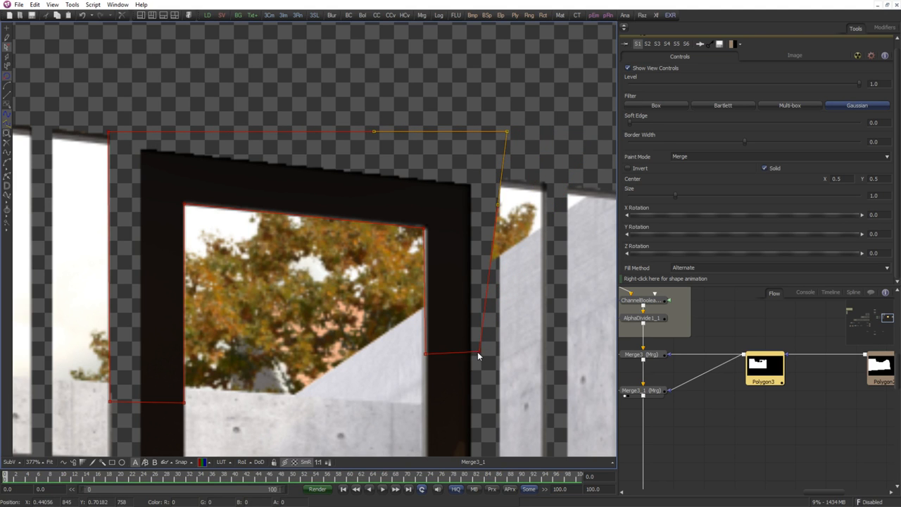
drag(479, 352, 499, 351)
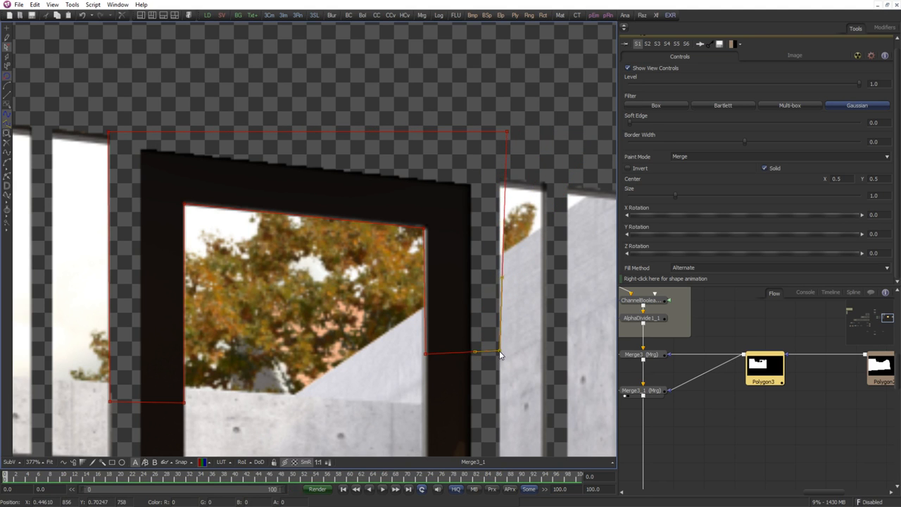
drag(506, 130, 500, 129)
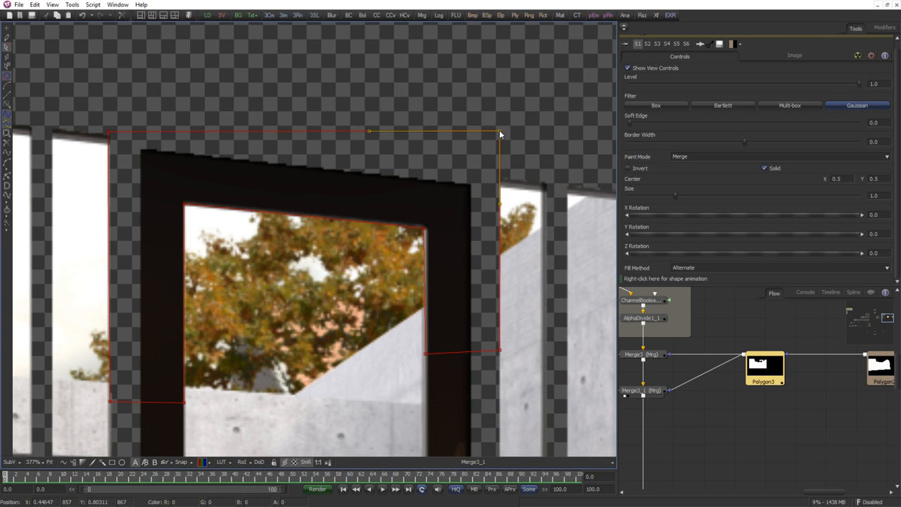
scroll(325, 291, down, 6)
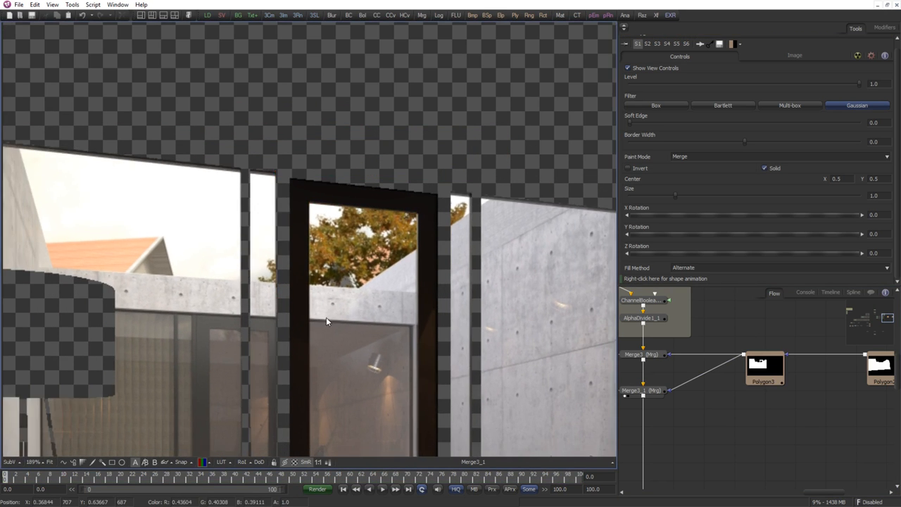
scroll(326, 321, down, 4)
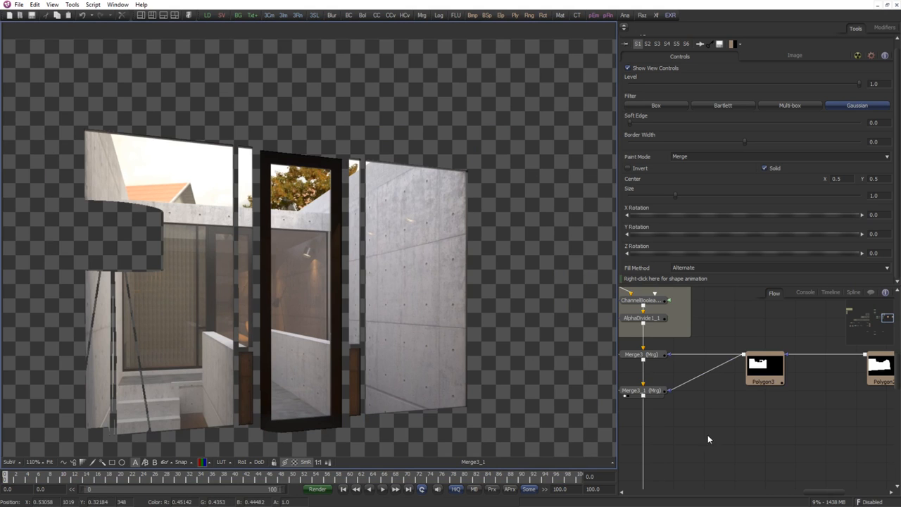
Show the Merge1 composite in the viewer and examine how the roof and the tree sit behind the windows.
scroll(707, 416, down, 3)
scroll(704, 359, down, 2)
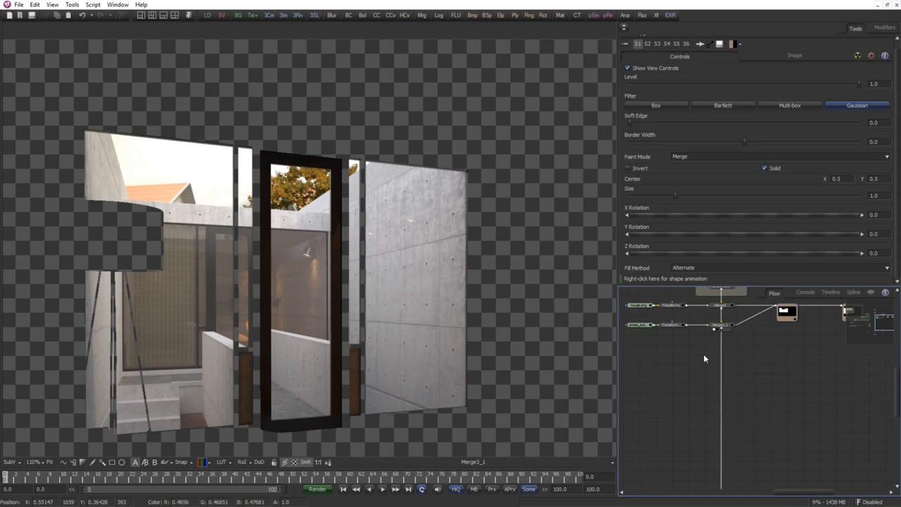
drag(711, 478, 774, 322)
drag(673, 348, 282, 306)
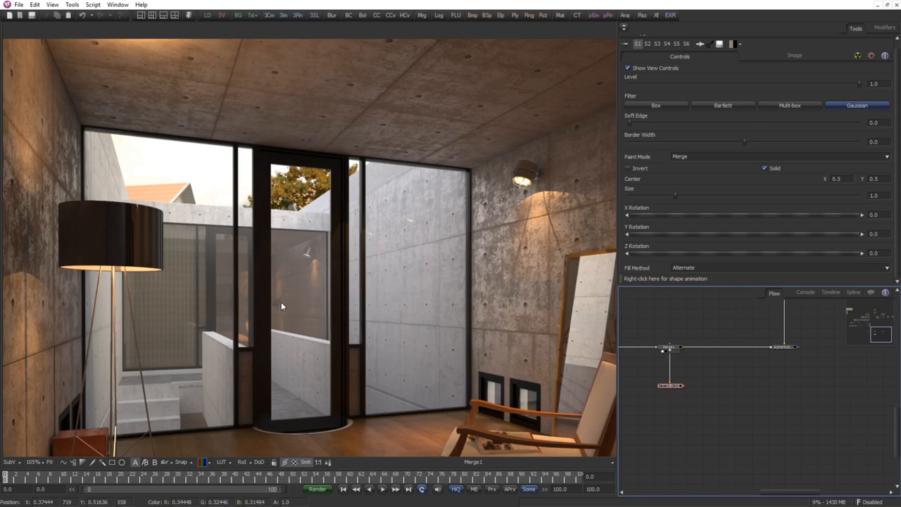
scroll(336, 253, up, 2)
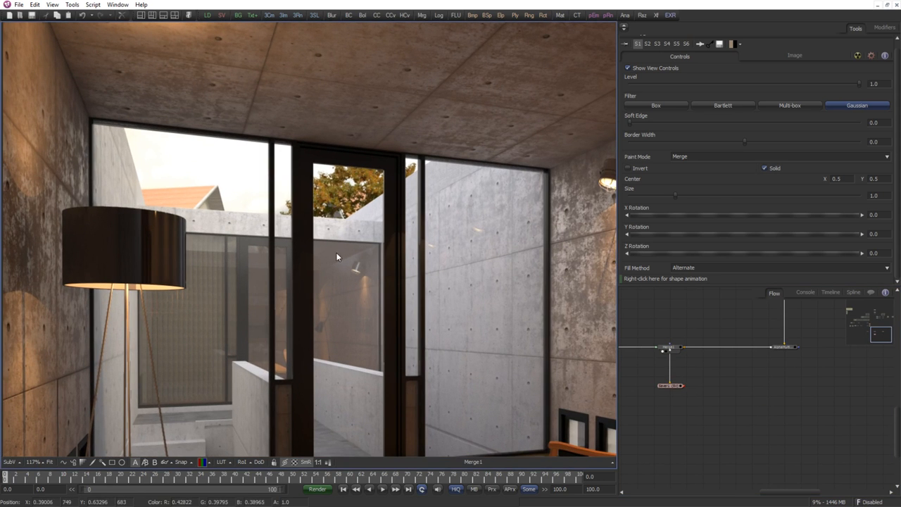
drag(814, 302, 721, 480)
drag(696, 386, 796, 387)
scroll(767, 403, up, 2)
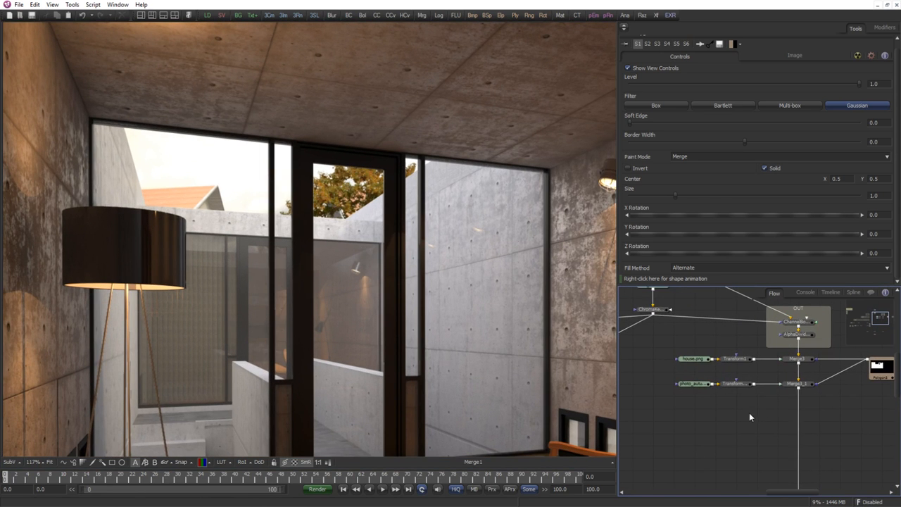
scroll(290, 241, down, 4)
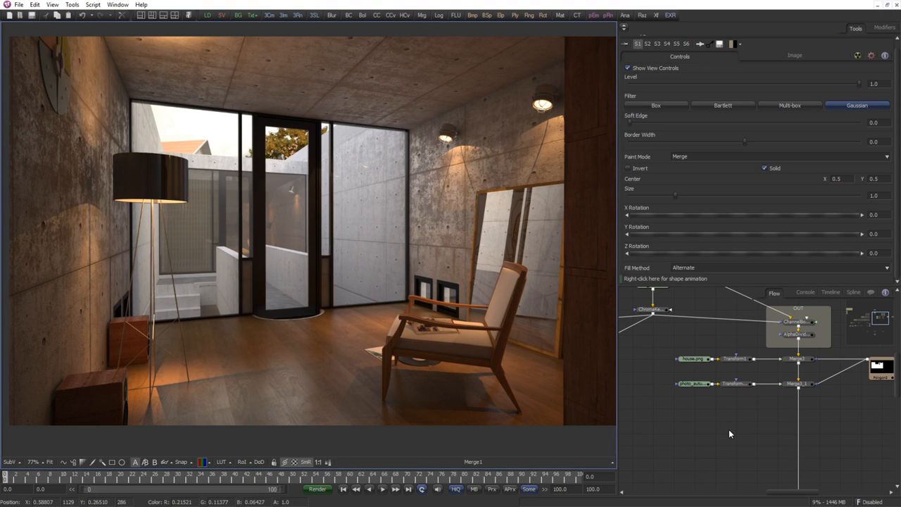
scroll(196, 121, up, 4)
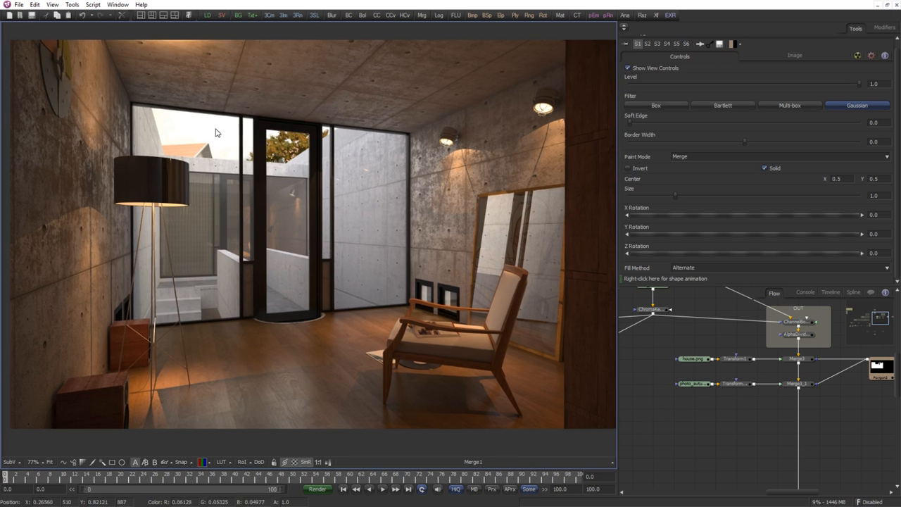
scroll(336, 249, down, 2)
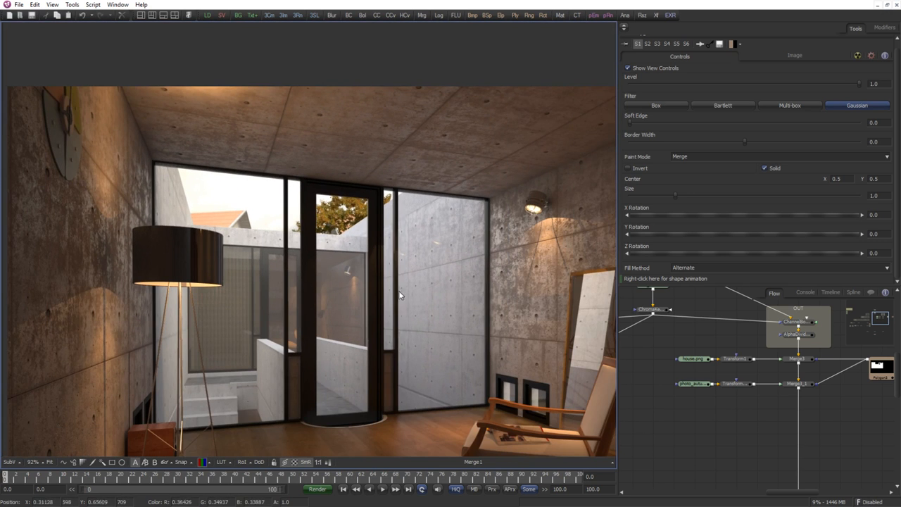
scroll(453, 354, down, 1)
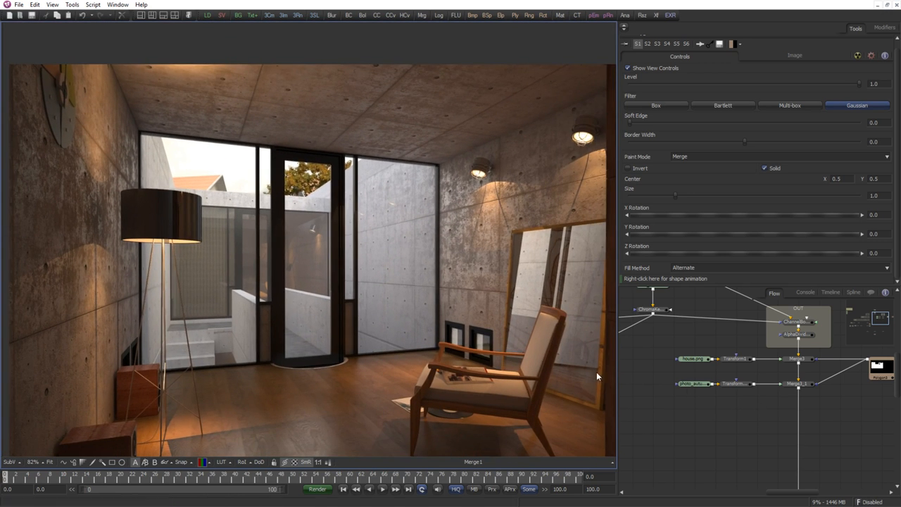
scroll(387, 302, down, 1)
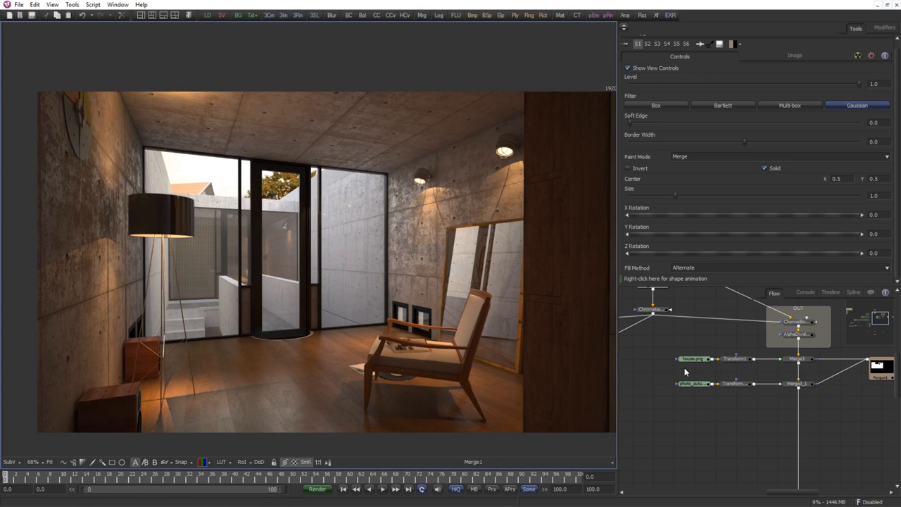
Move the photo_autumn loader away from Transform1_1 and insert a ColorCorrector between the two nodes.
drag(779, 369, 775, 371)
scroll(775, 371, up, 2)
drag(708, 412, 654, 397)
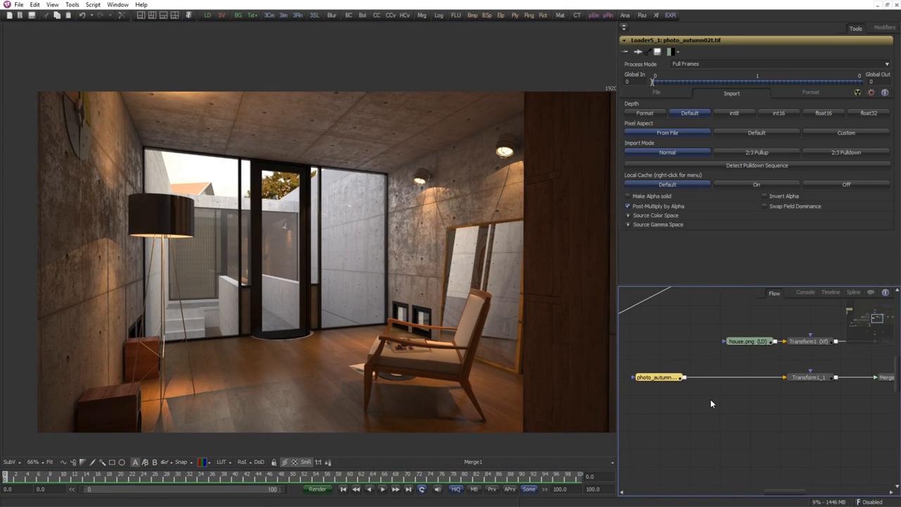
key(ctrl+space)
text(cc)
key(Return)
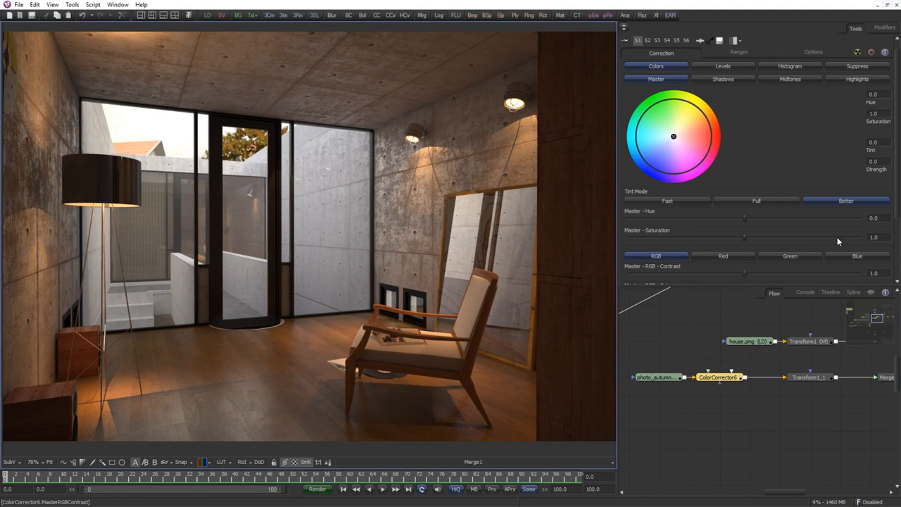
Connect the tree photo to ColorCorrector6's effect mask and set master lift to about 0.089, gain to about 1.24 and saturation to about 0.92.
scroll(839, 243, down, 3)
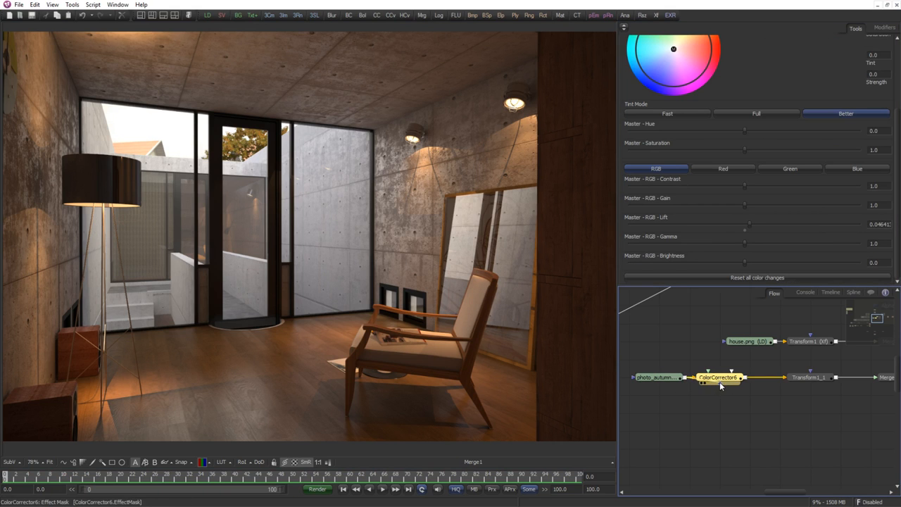
drag(720, 383, 721, 384)
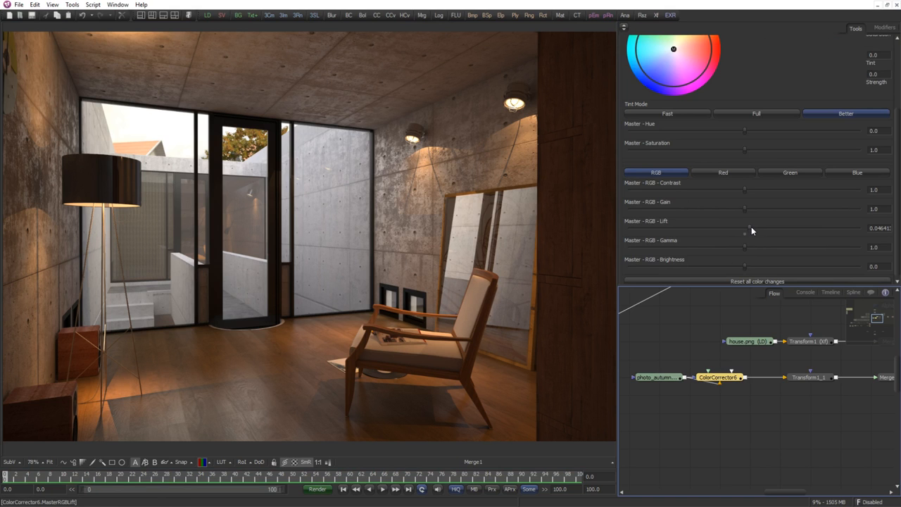
mouse_move(751, 226)
mouse_down()
mouse_move(740, 208)
mouse_move(751, 209)
mouse_up()
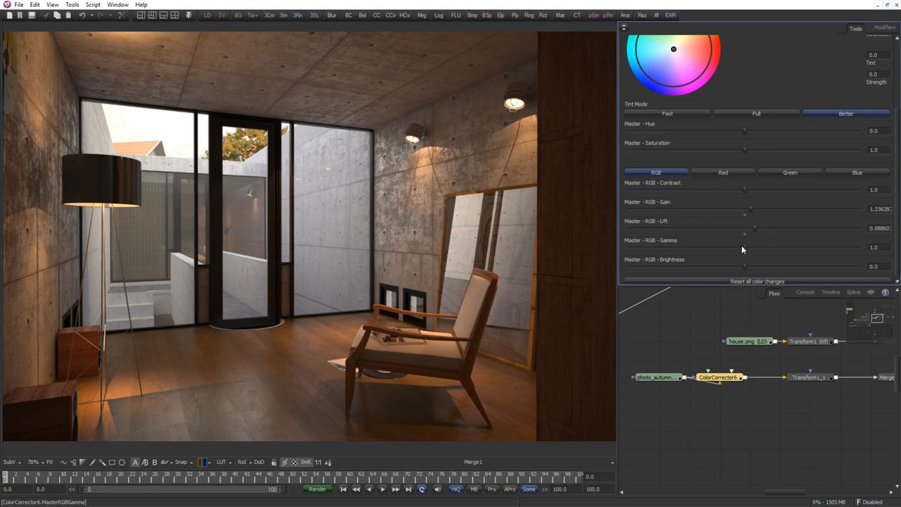
drag(744, 150, 736, 150)
Examine the color-corrected tree up close behind the door glass and within the whole room composite.
scroll(789, 408, down, 5)
drag(761, 396, 831, 383)
scroll(396, 204, up, 4)
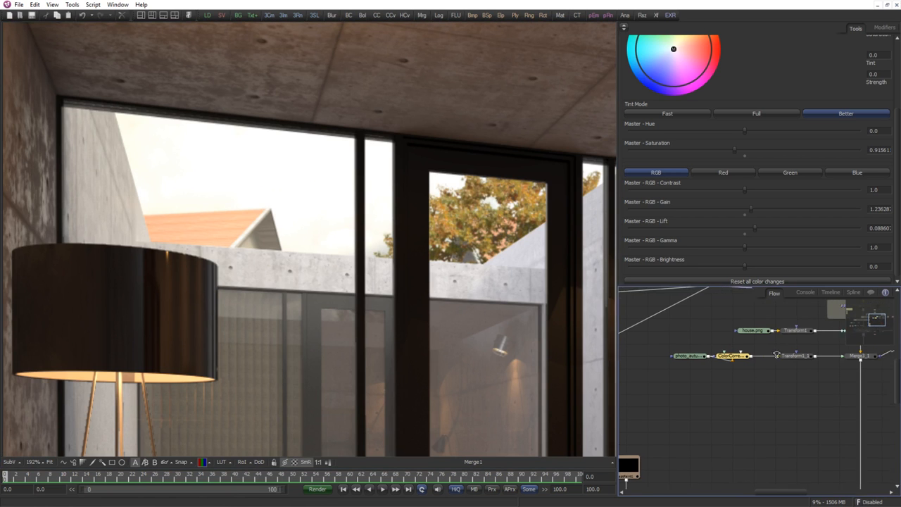
scroll(347, 289, down, 4)
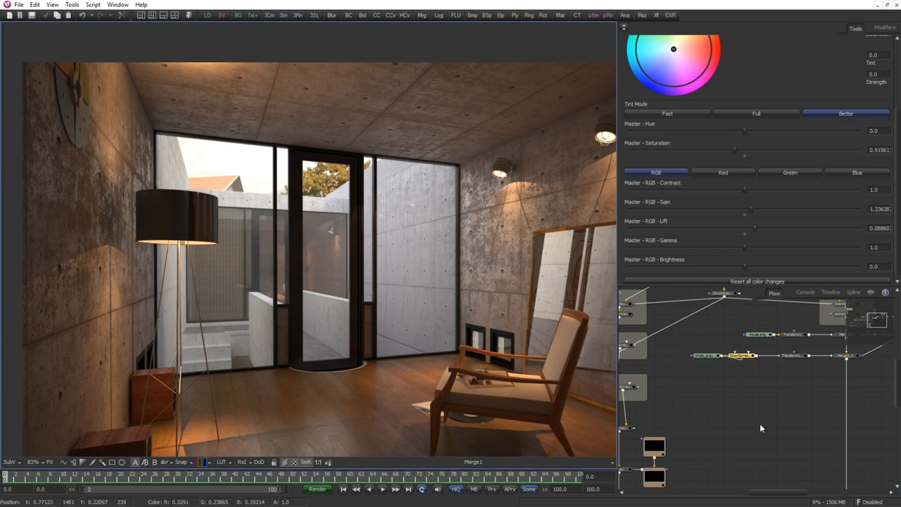
drag(805, 382, 768, 401)
scroll(768, 400, up, 1)
drag(412, 351, 406, 307)
scroll(359, 322, down, 1)
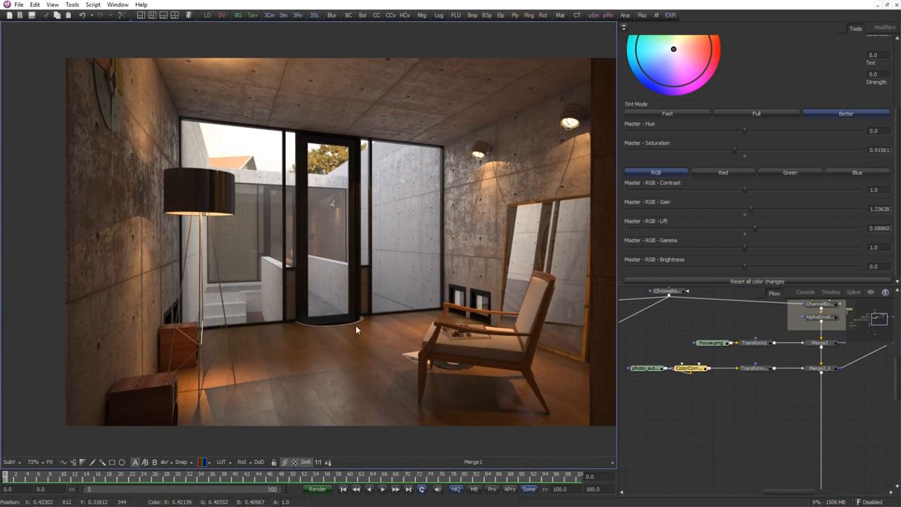
drag(485, 377, 433, 356)
key(ctrl+f)
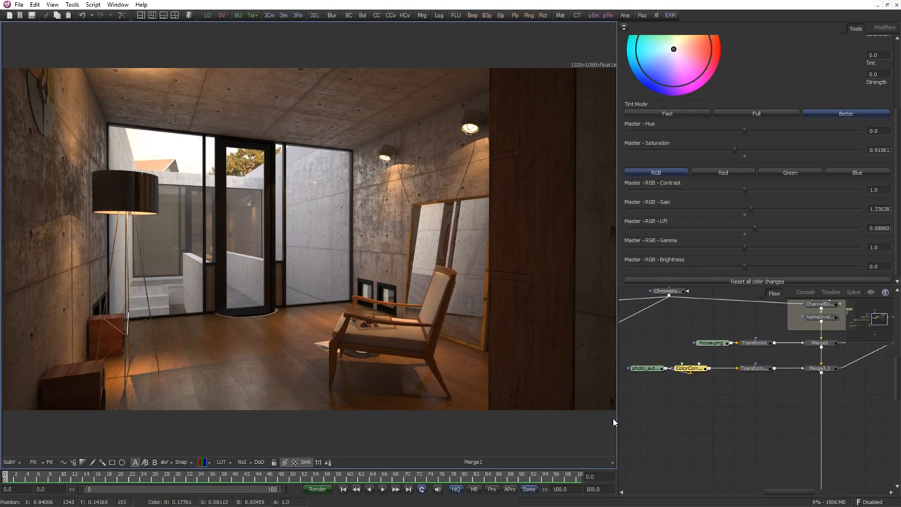
click(744, 436)
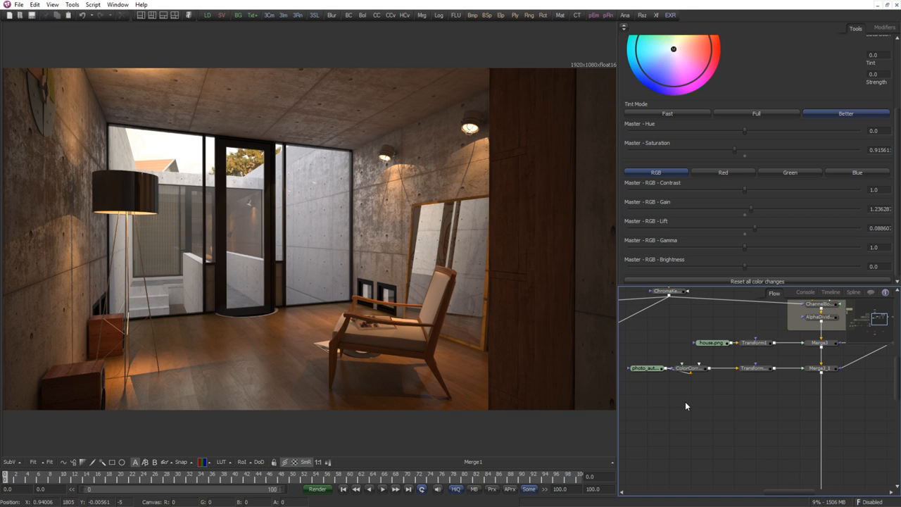
View the reflec.png and refrac.png render passes one after the other.
scroll(685, 406, up, 3)
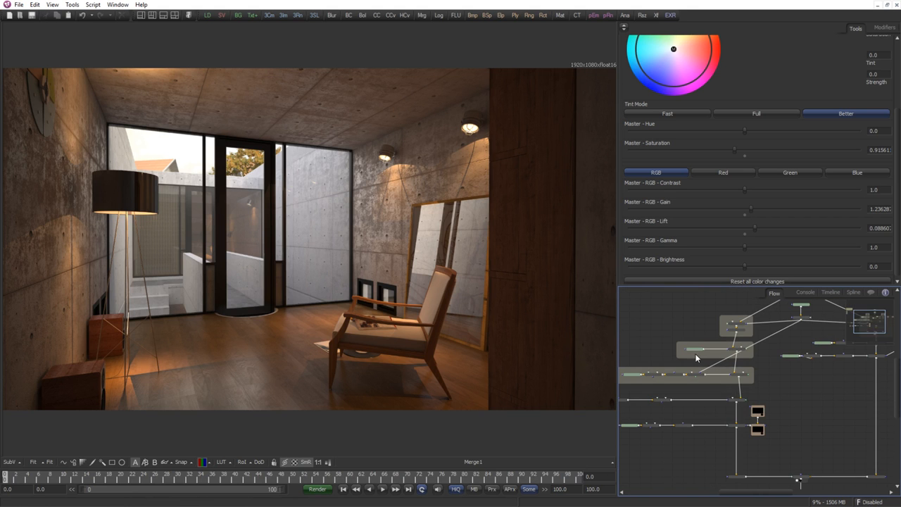
drag(696, 358, 817, 376)
drag(726, 345, 726, 396)
scroll(710, 373, up, 3)
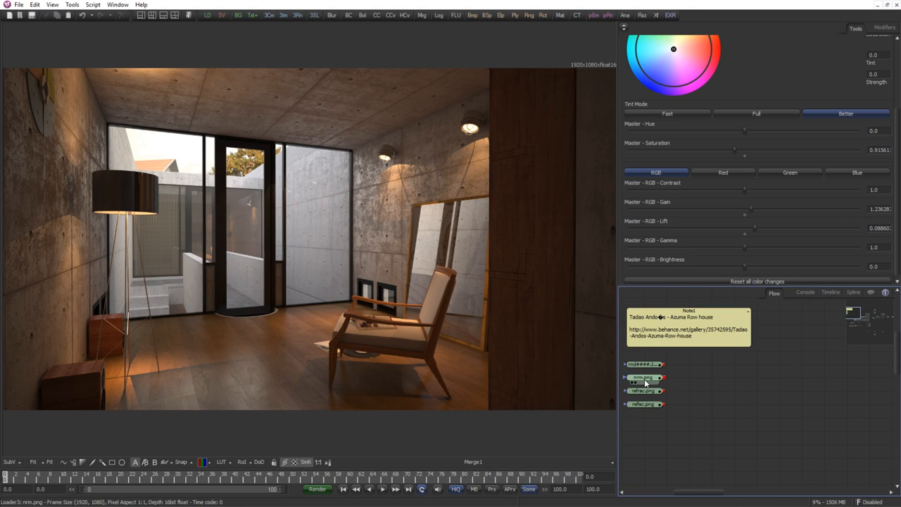
drag(644, 404, 307, 324)
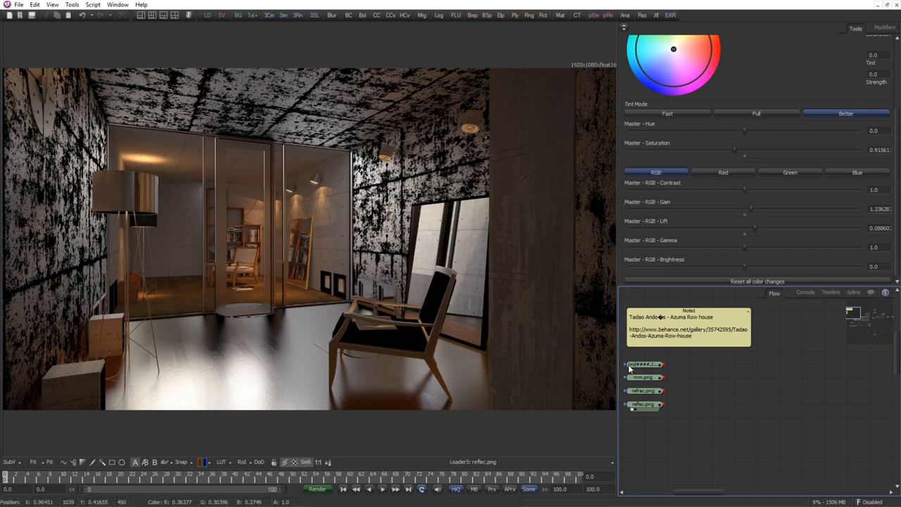
drag(643, 391, 277, 230)
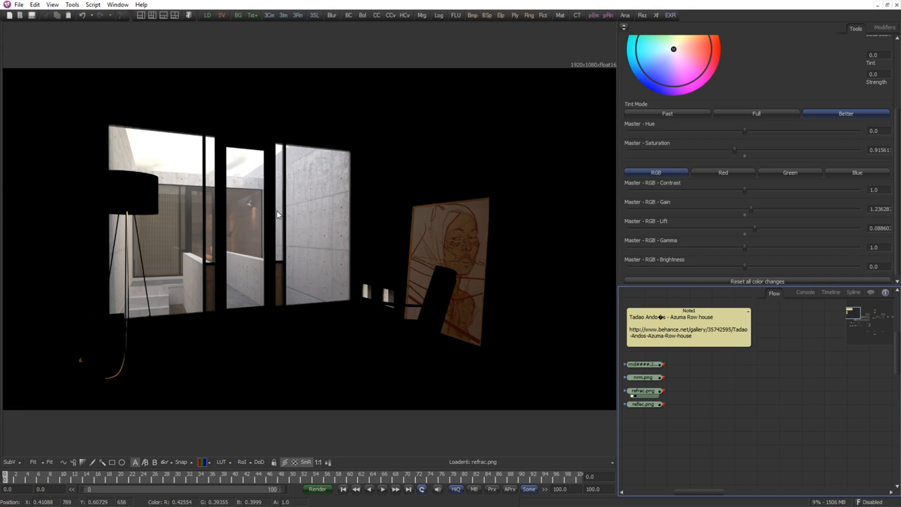
Place the reflec.png loader below the autumn tree branch and compare its image with Merge3_1.
drag(660, 402, 718, 396)
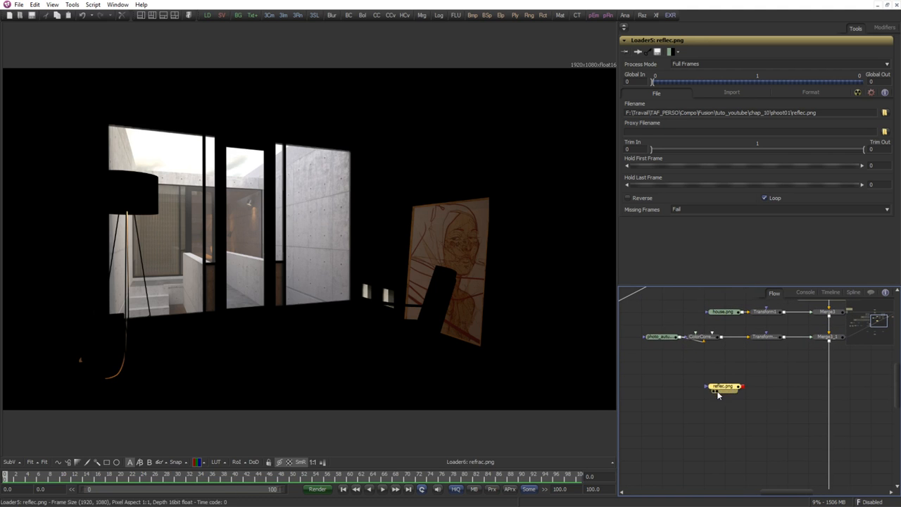
click(818, 342)
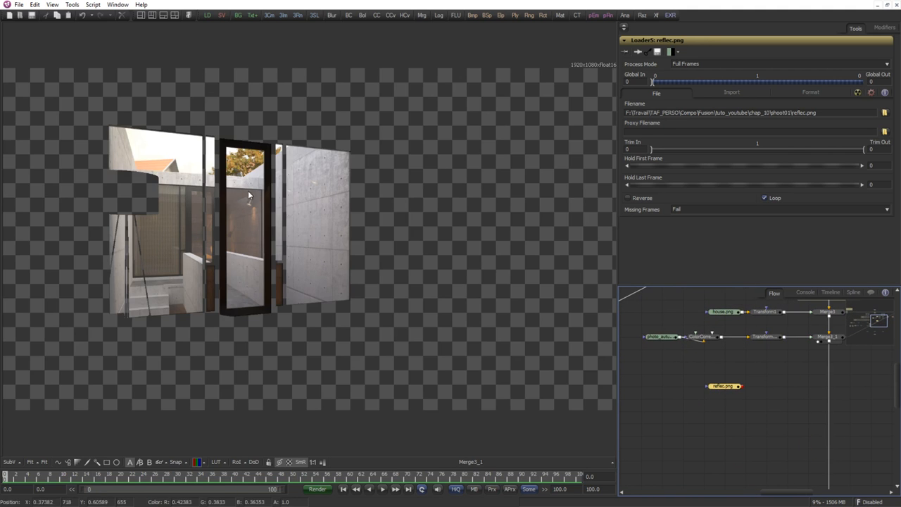
key(1)
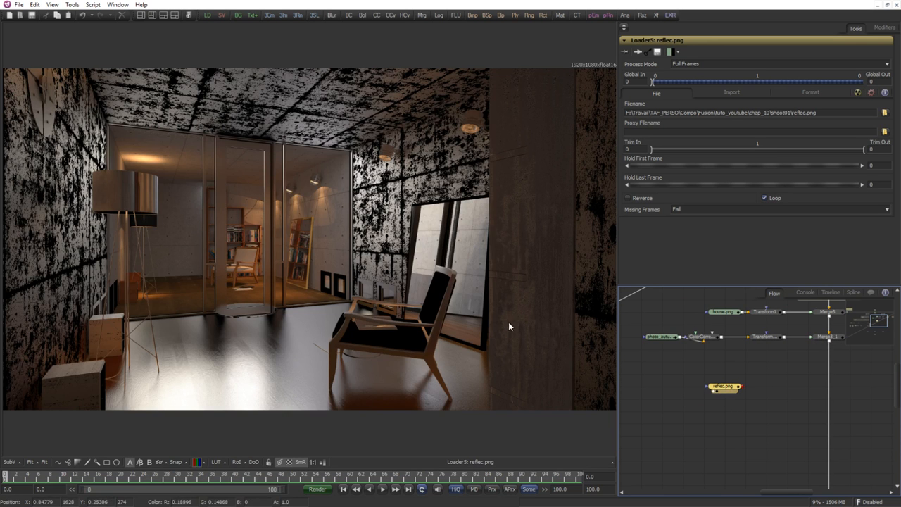
drag(734, 387, 776, 388)
click(697, 366)
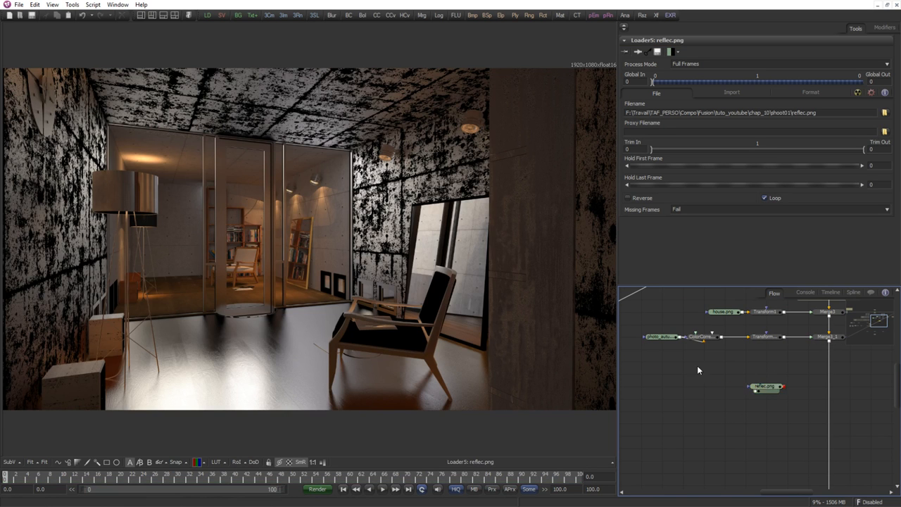
Check ChromaKeyer1's matte, connect its output to the reflec.png loader's mask input, and view the masked reflection pass.
scroll(704, 359, down, 2)
drag(740, 347, 726, 377)
drag(515, 263, 450, 269)
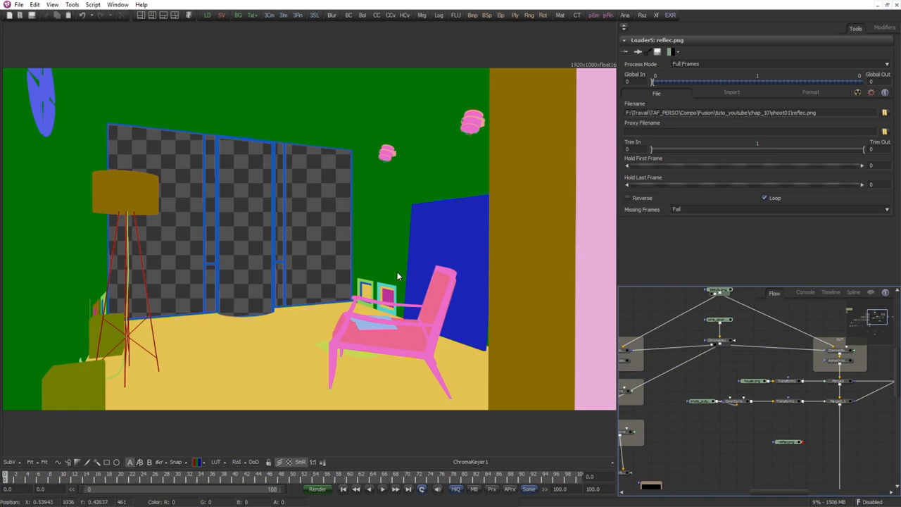
drag(739, 394, 712, 387)
scroll(707, 394, up, 1)
drag(689, 329, 297, 256)
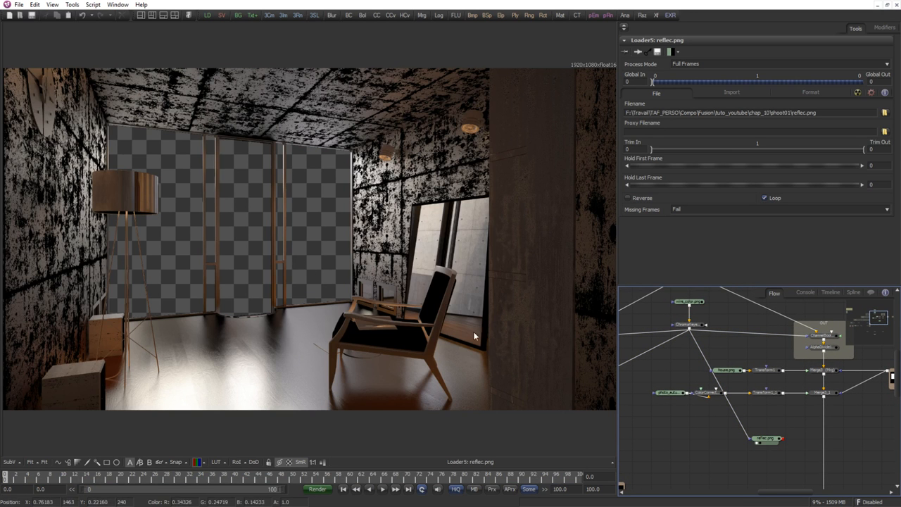
Enable Apply Mask Inverted on the reflec.png loader and shift the node closer below the tree branch.
click(766, 439)
click(857, 93)
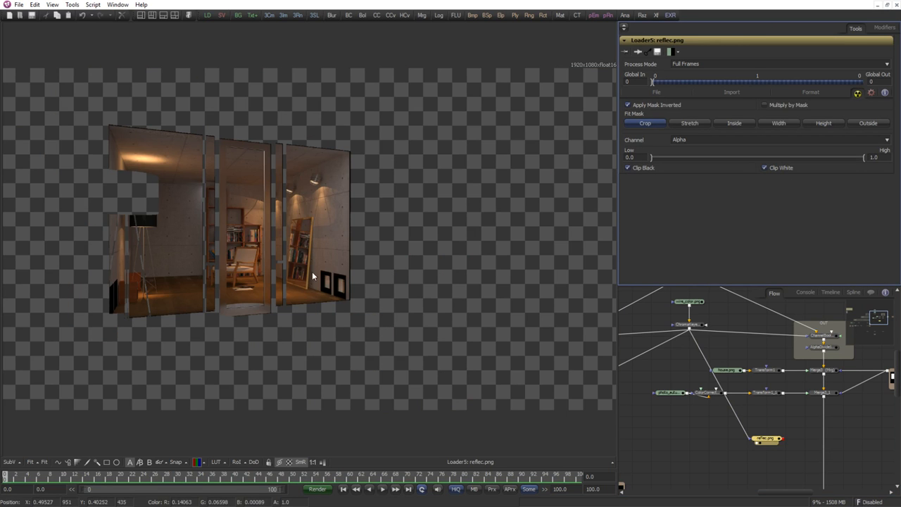
drag(810, 444, 705, 428)
scroll(695, 400, up, 1)
scroll(697, 400, down, 2)
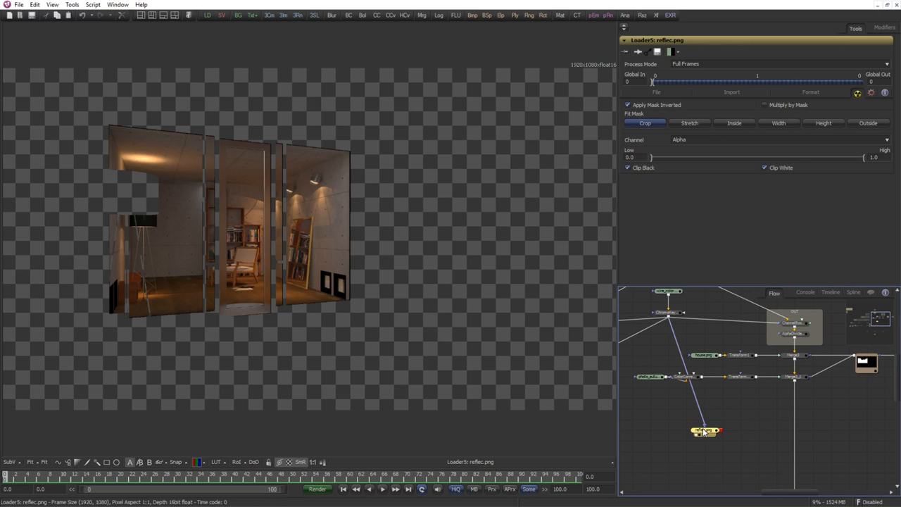
Copy AlphaDivide1_1 from the OUT group and paste the duplicate after the reflec.png loader.
drag(632, 374, 796, 361)
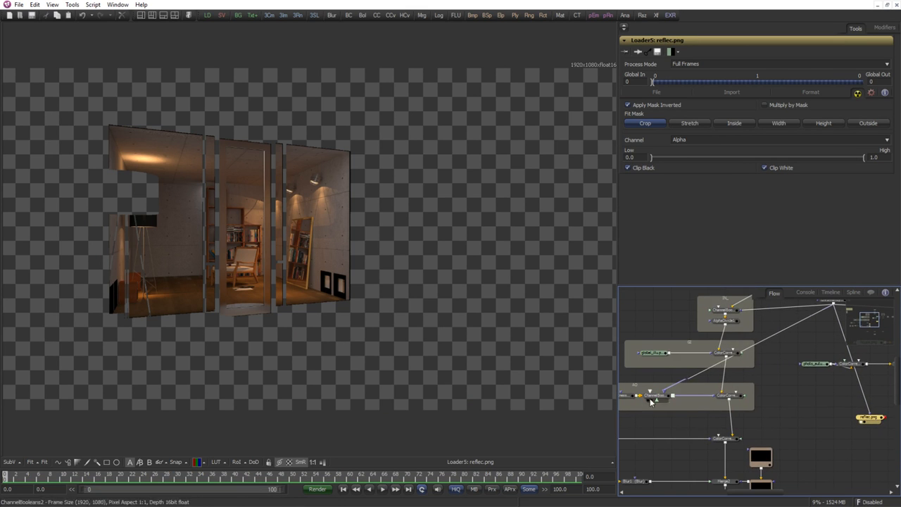
drag(882, 423, 766, 413)
drag(768, 380, 753, 411)
scroll(758, 407, up, 1)
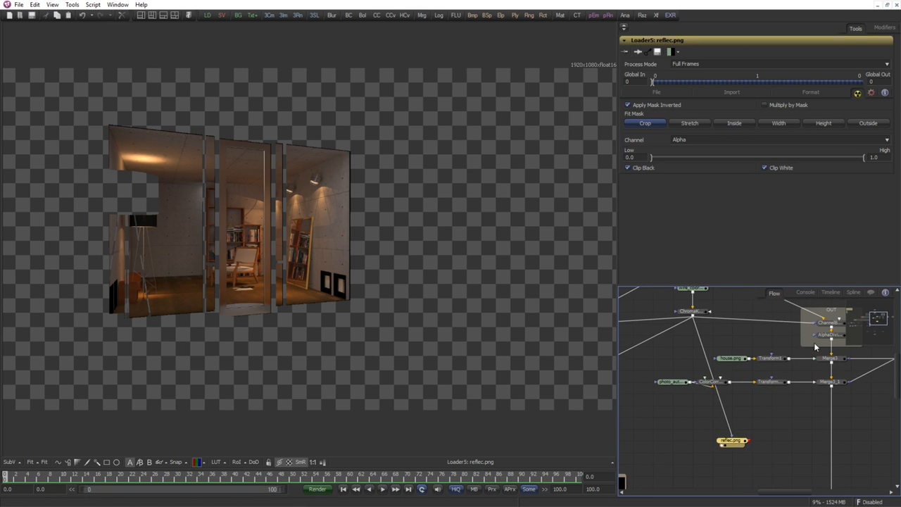
click(827, 336)
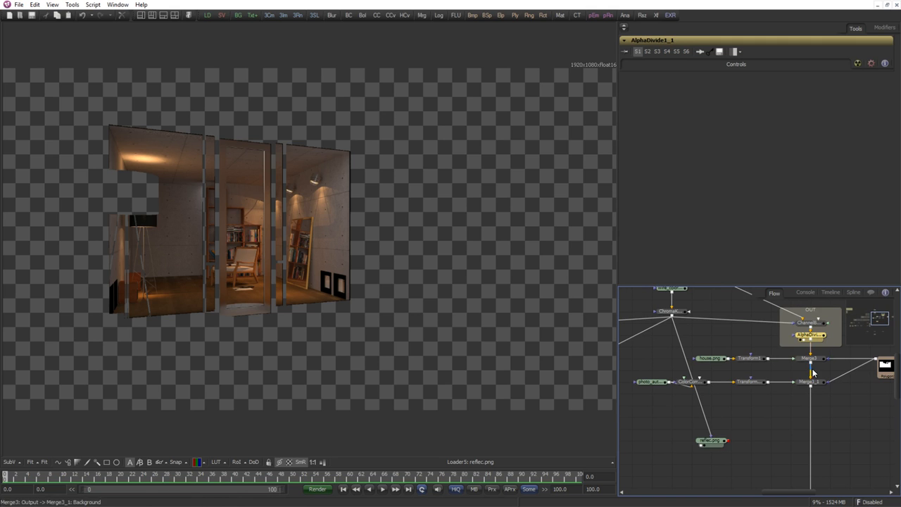
scroll(734, 403, up, 1)
drag(704, 442, 766, 406)
click(733, 406)
key(ctrl+v)
scroll(772, 408, up, 1)
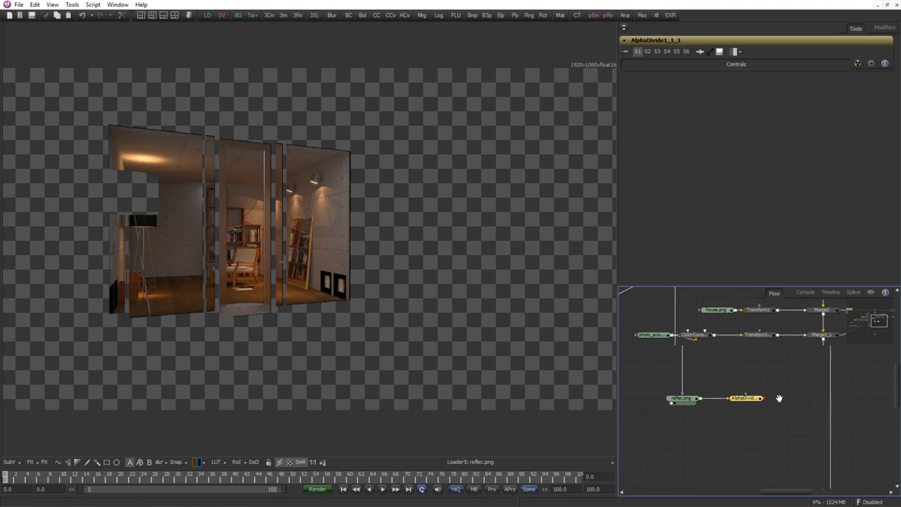
Add a Merge node in the line below Merge3_1 and connect the reflection's AlphaDivide output as its foreground.
click(781, 393)
key(ctrl+space)
text(mer)
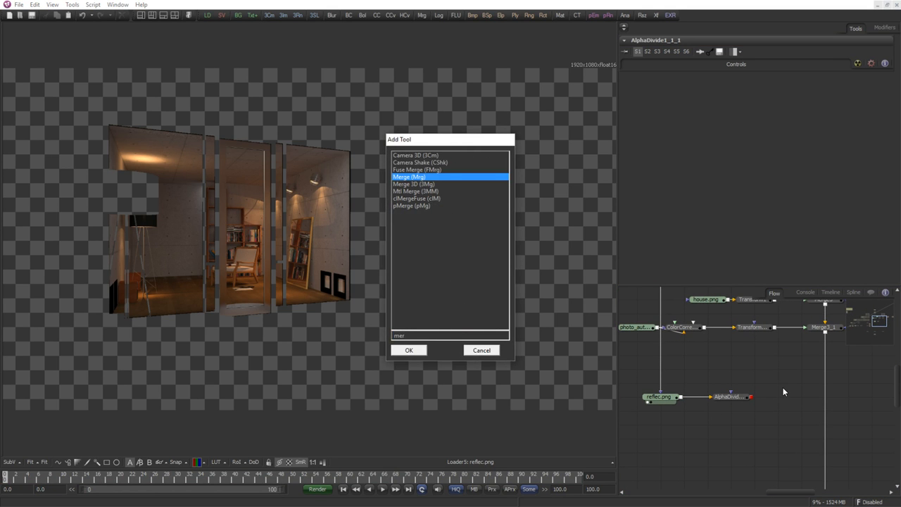
key(Return)
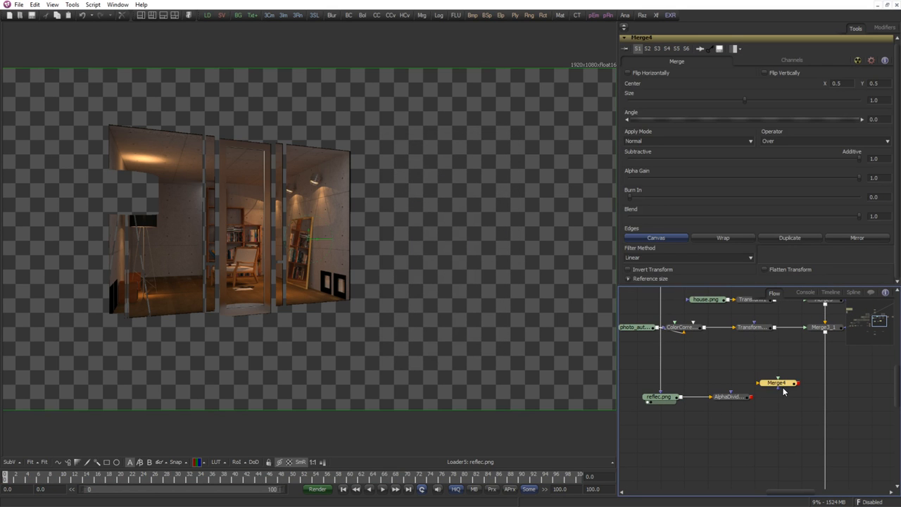
drag(783, 388, 832, 399)
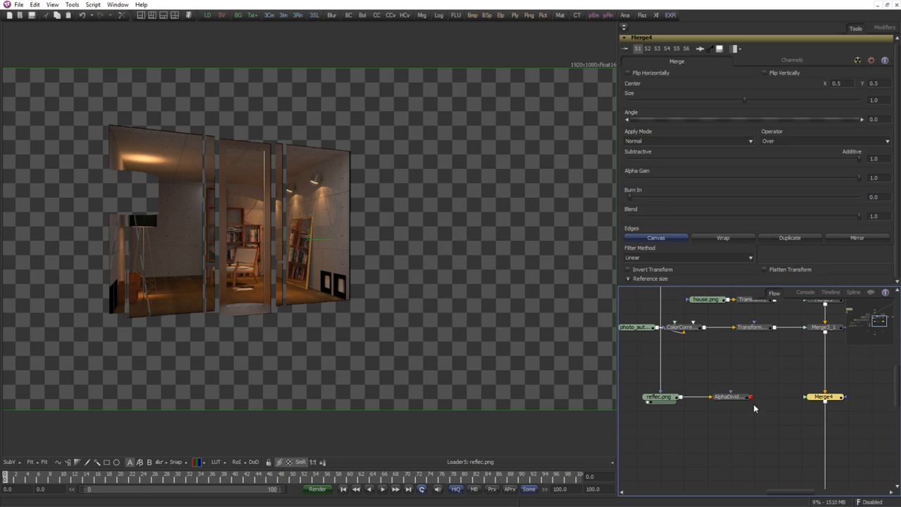
drag(752, 396, 365, 326)
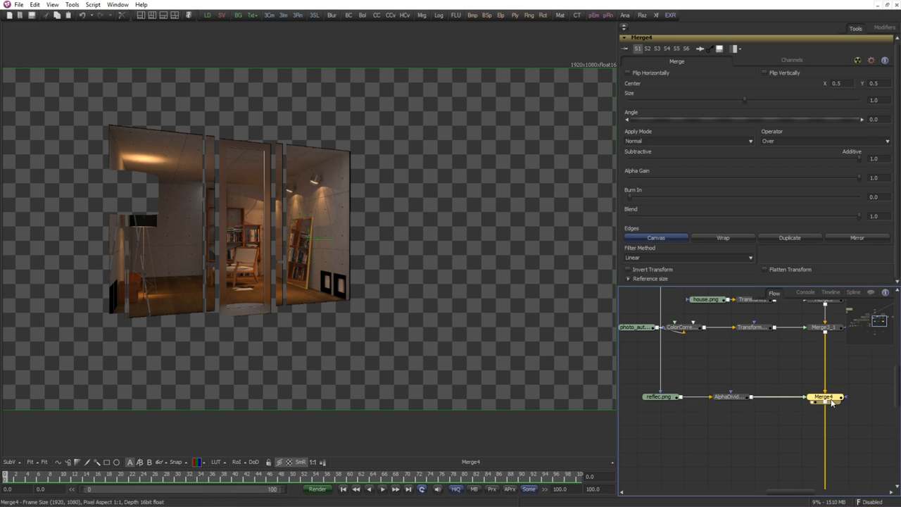
Compare the outputs of the reflec.png loader, its AlphaDivide node and Merge4 in the viewer.
click(764, 411)
drag(658, 397, 442, 373)
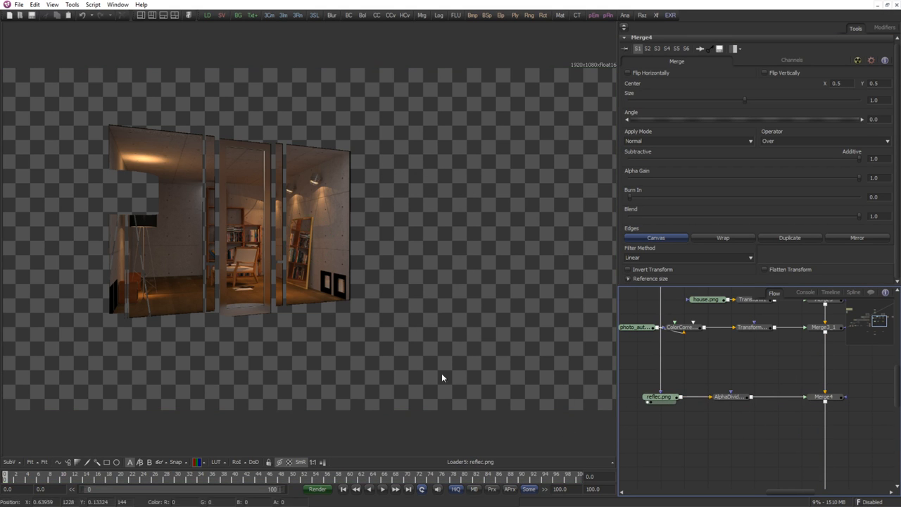
drag(732, 398, 324, 328)
scroll(492, 339, down, 1)
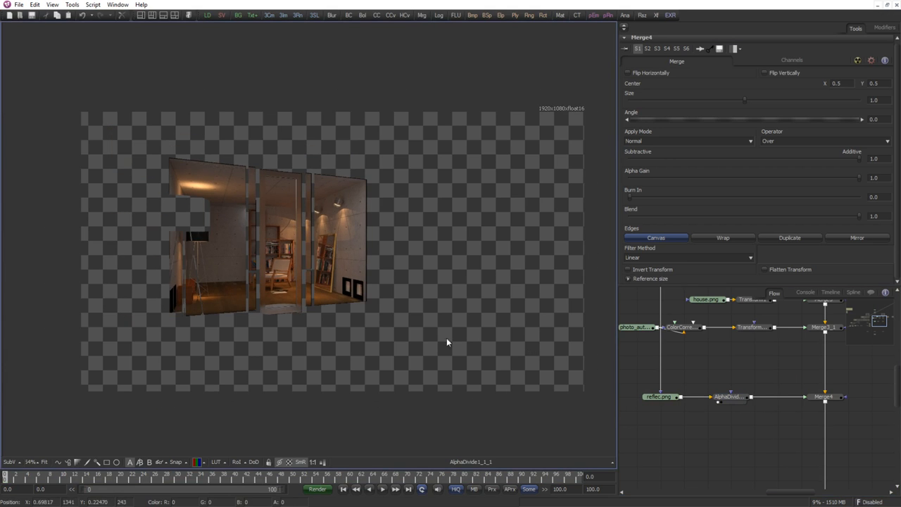
drag(836, 403, 356, 344)
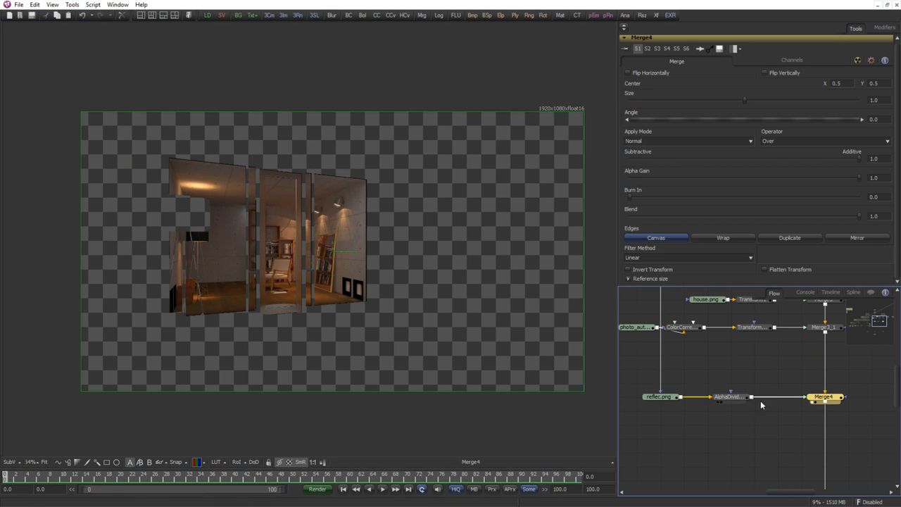
drag(813, 427, 766, 398)
scroll(766, 399, up, 1)
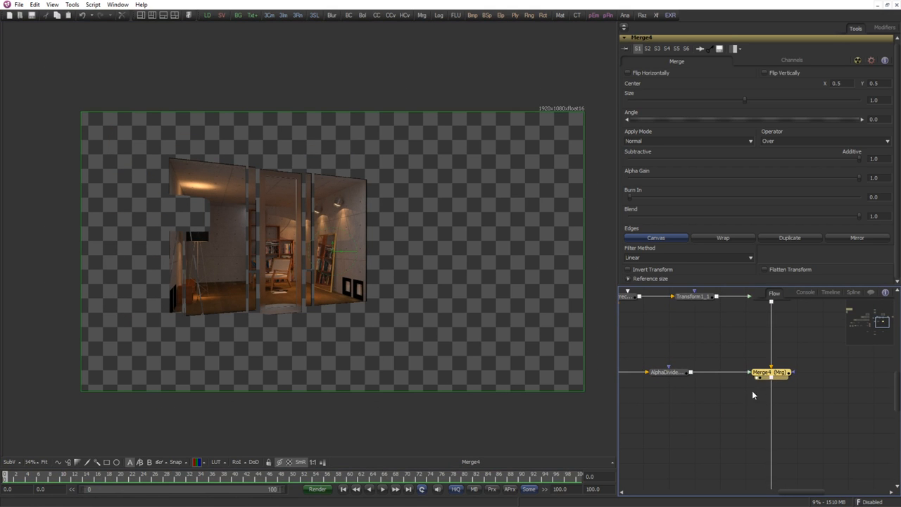
scroll(761, 387, up, 1)
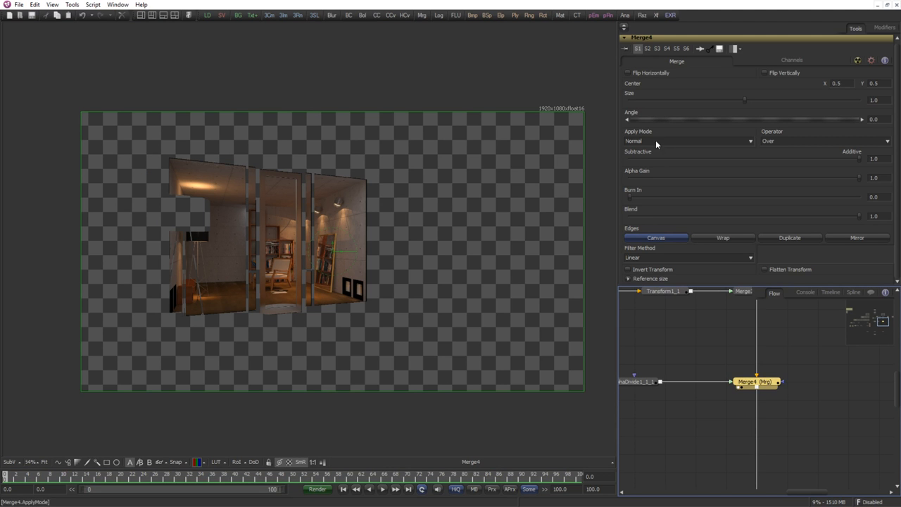
click(721, 411)
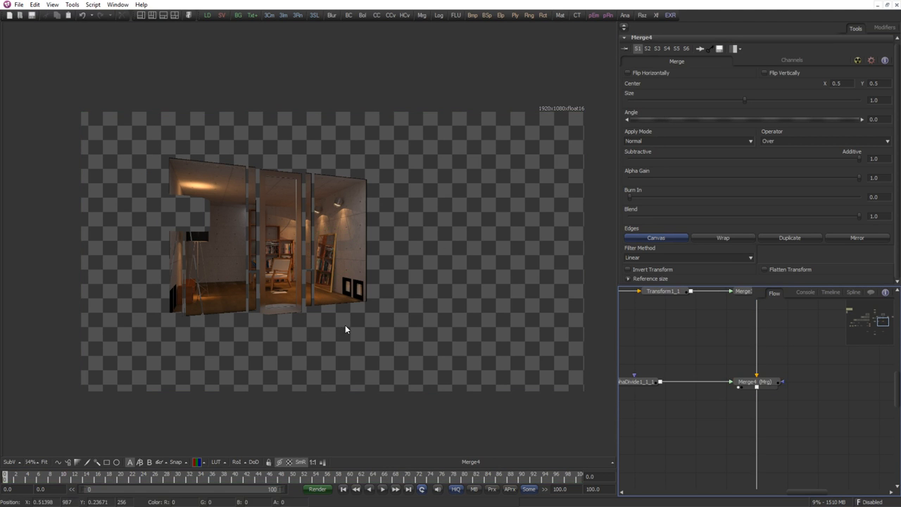
Compare Merge3_1's image with Merge4's and examine how the reflection pass covers the window view.
drag(742, 351, 789, 360)
scroll(775, 387, down, 2)
drag(763, 422, 748, 423)
scroll(813, 363, up, 1)
drag(814, 363, 813, 396)
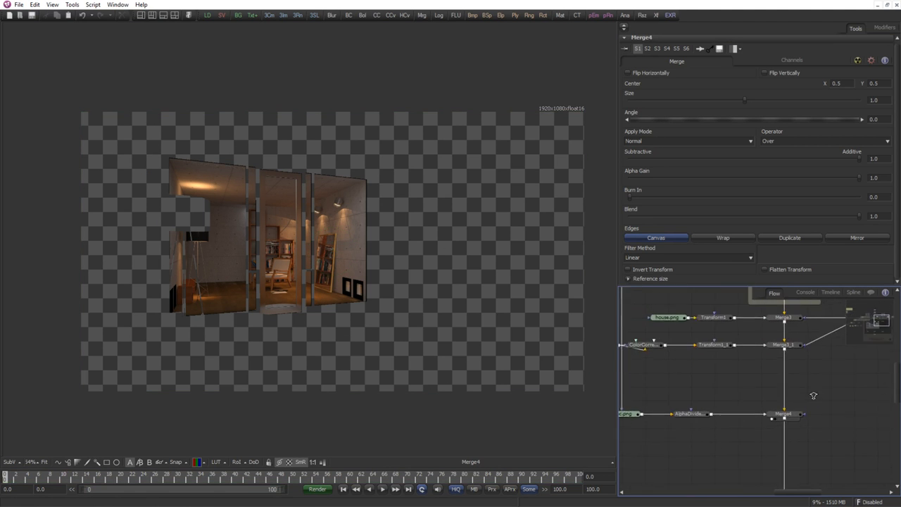
scroll(814, 396, up, 1)
drag(796, 344, 415, 354)
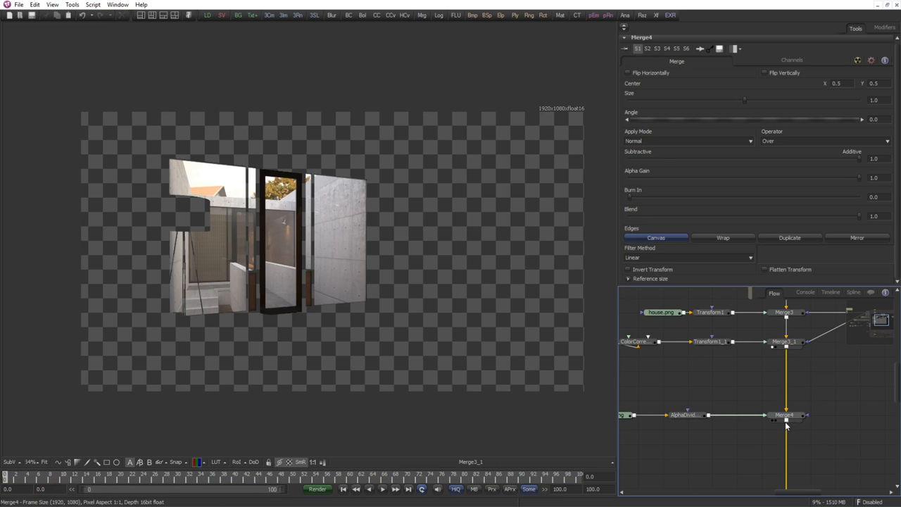
drag(785, 416, 448, 389)
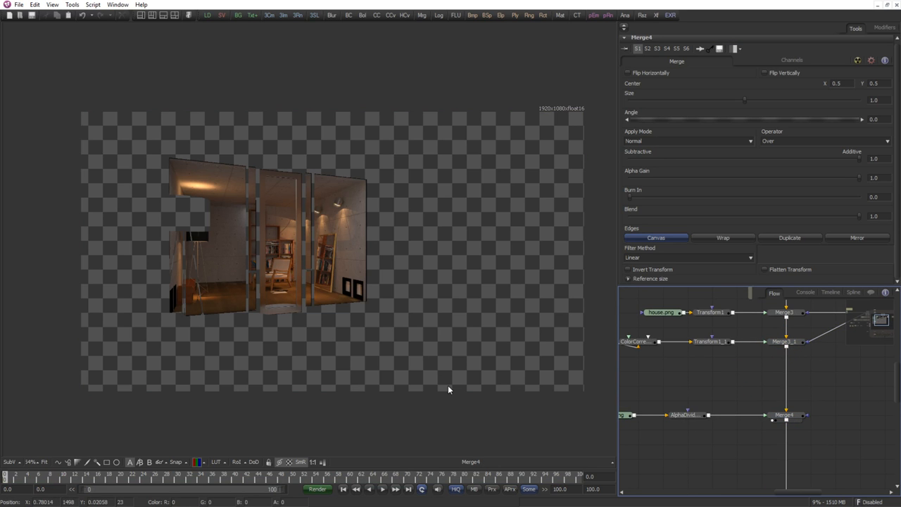
click(786, 416)
scroll(277, 233, up, 3)
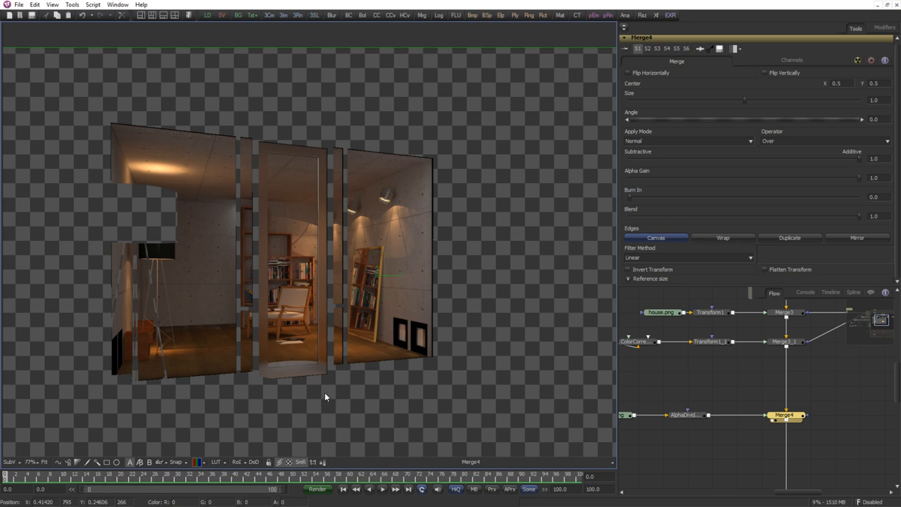
scroll(802, 428, down, 3)
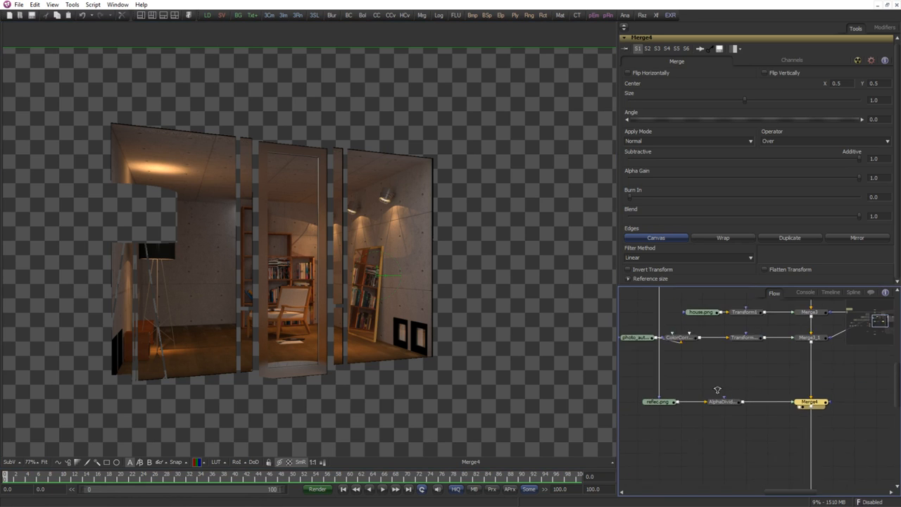
Try the Screen apply mode on Merge4 and set it to Overlay instead.
click(648, 141)
click(648, 149)
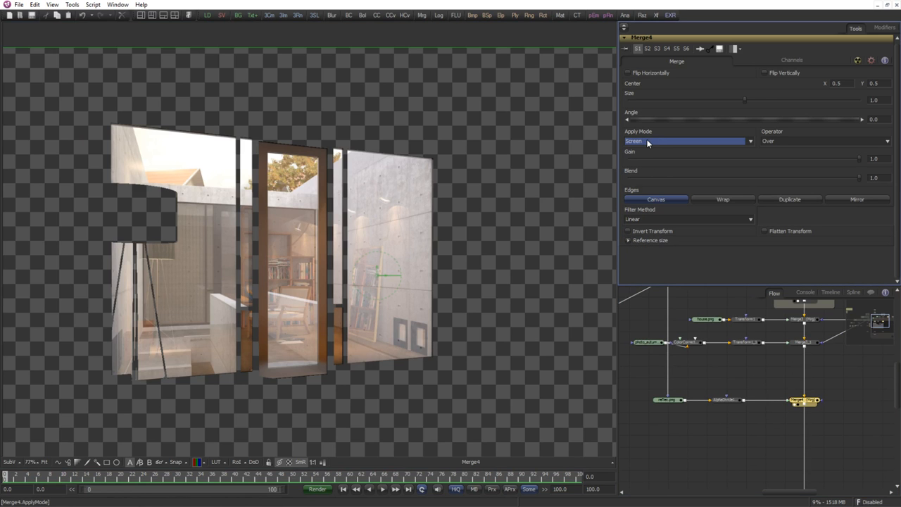
click(648, 142)
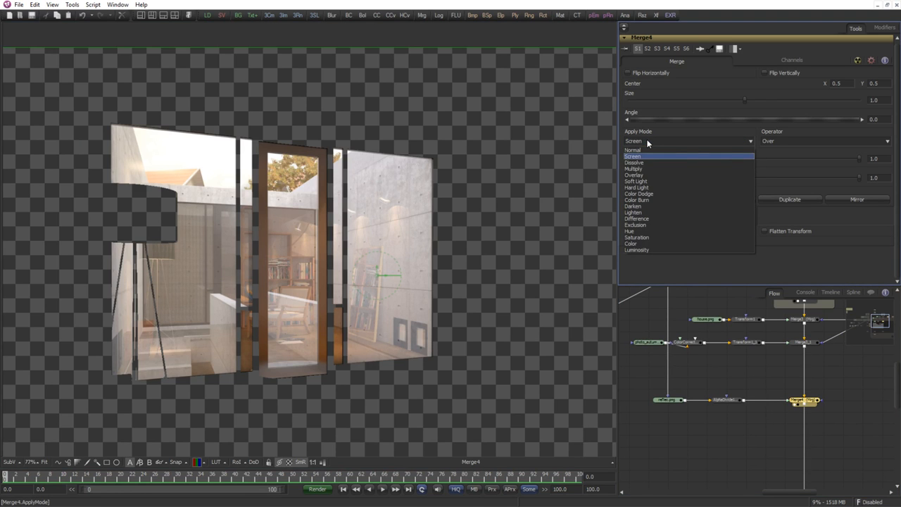
click(645, 174)
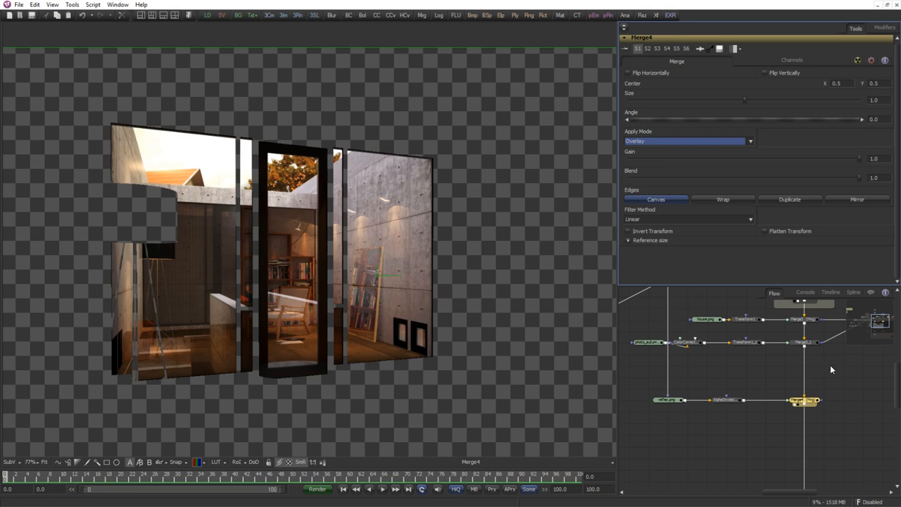
click(809, 401)
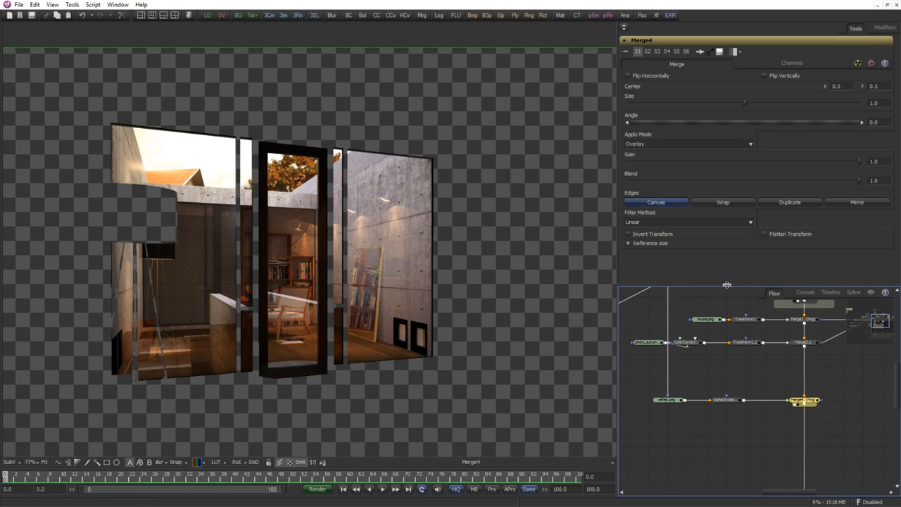
Set Merge4's Blend to 0.2 to weaken the reflection on the glass.
click(874, 181)
text(0.2)
key(Tab)
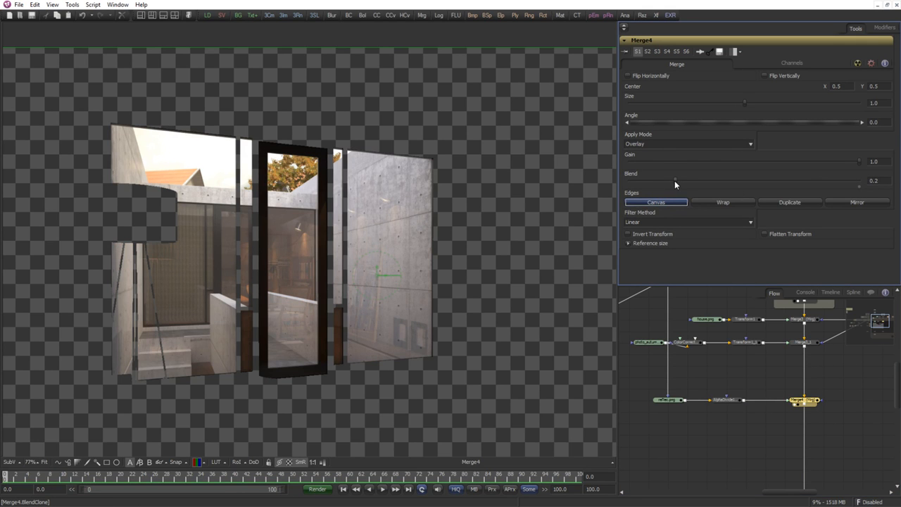
mouse_move(674, 182)
mouse_down()
mouse_move(600, 184)
mouse_move(683, 180)
mouse_move(651, 181)
mouse_move(670, 181)
mouse_up()
drag(661, 183, 662, 184)
drag(879, 181, 890, 181)
key(BackSpace)
key(BackSpace)
text(2)
key(Tab)
View Merge1's full composite and examine the reflection on the window glass.
drag(853, 407, 736, 381)
scroll(770, 409, down, 3)
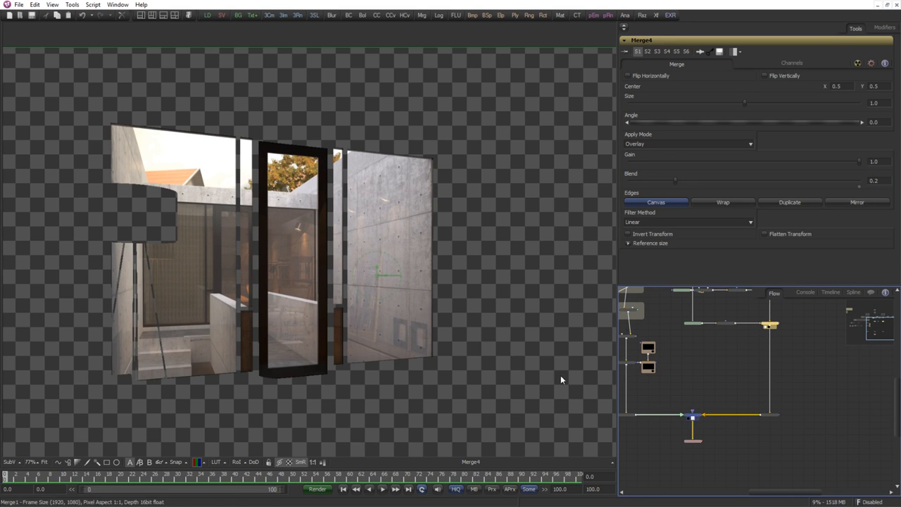
click(689, 418)
drag(323, 321, 300, 287)
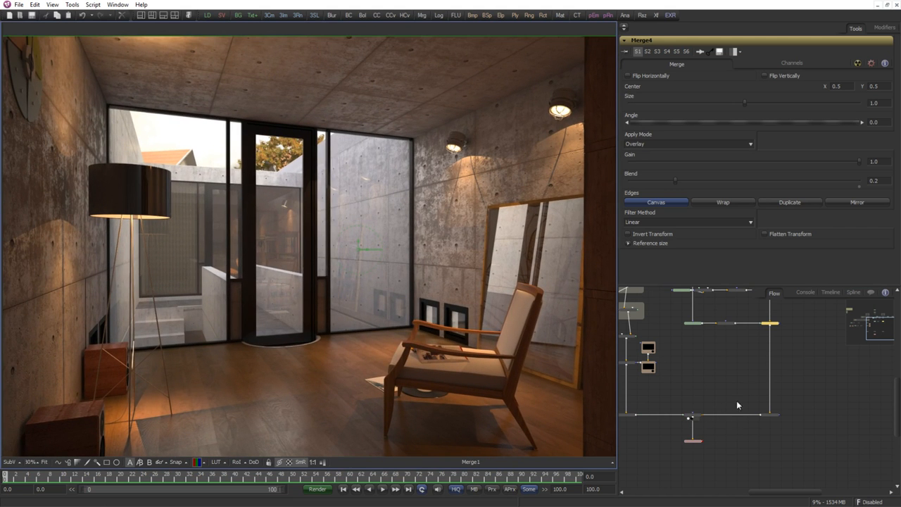
drag(735, 315, 753, 360)
scroll(787, 372, up, 4)
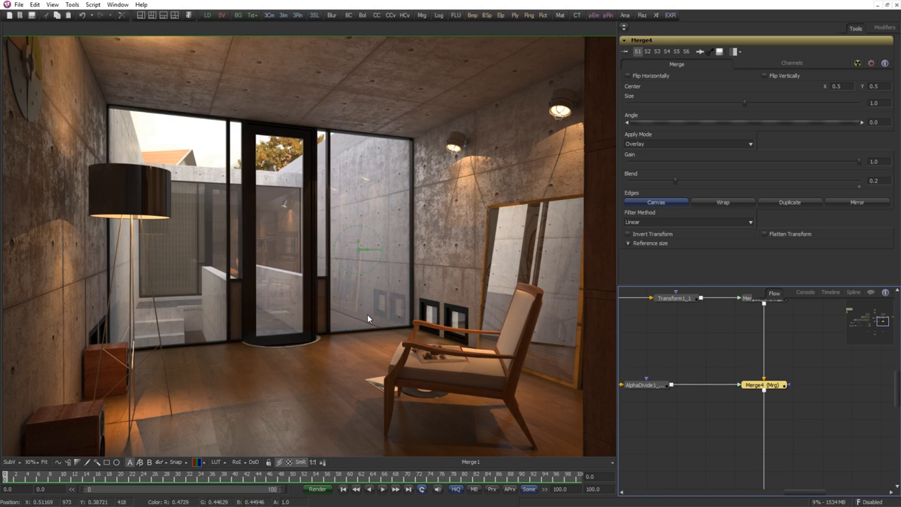
scroll(340, 324, down, 3)
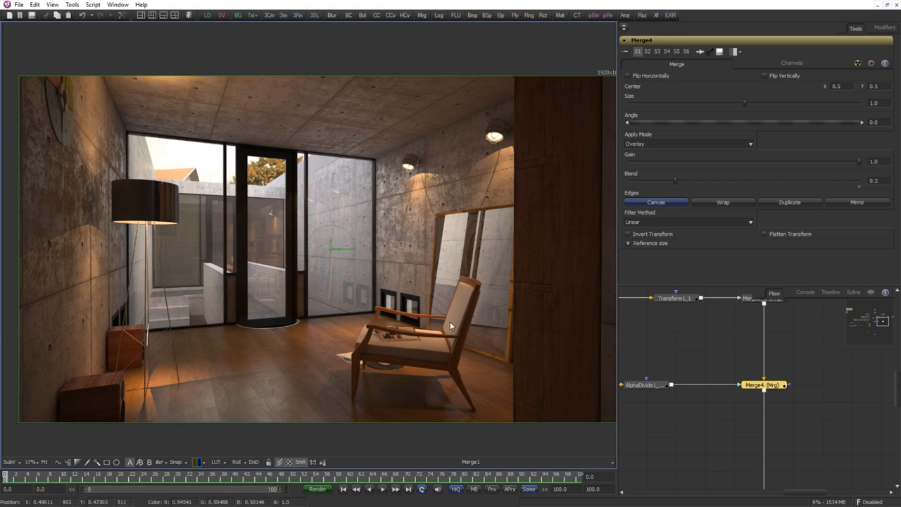
Try a Blend of 0.15 on Merge4 and set it back to 0.2.
click(773, 383)
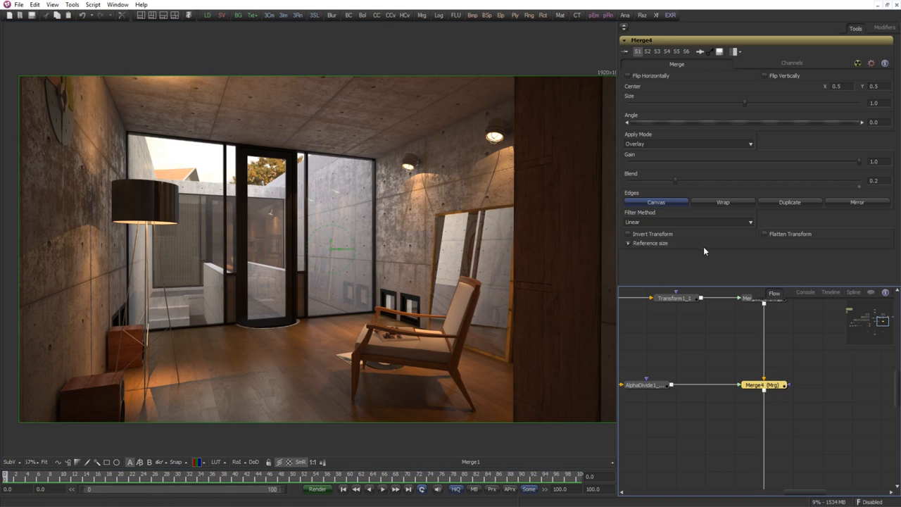
click(885, 181)
key(Tab)
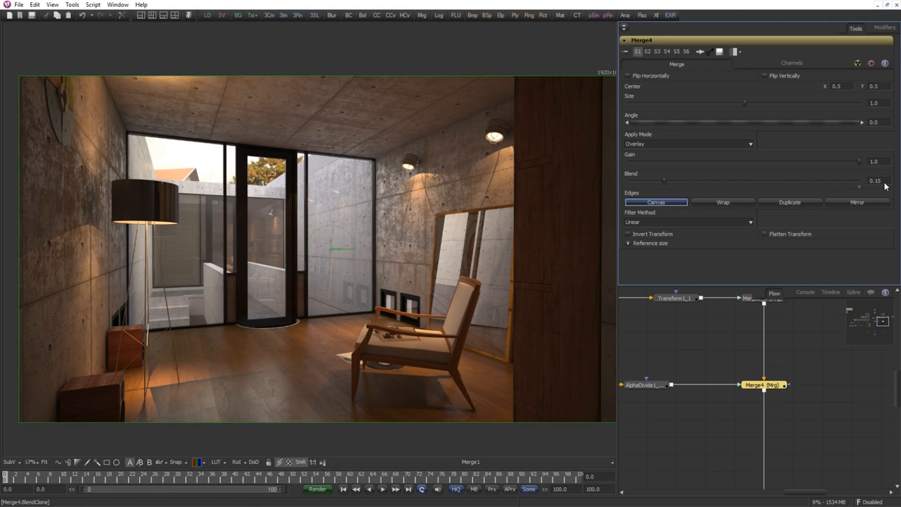
click(885, 181)
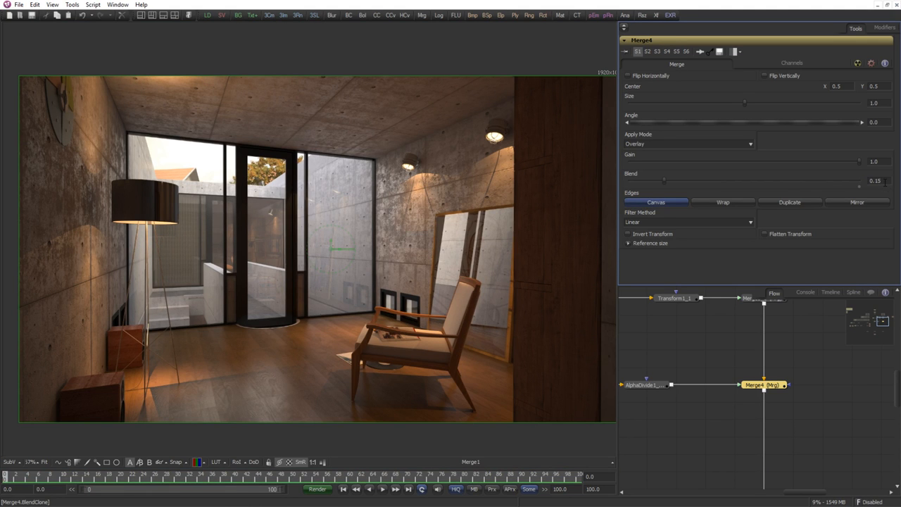
text(0.2)
key(Tab)
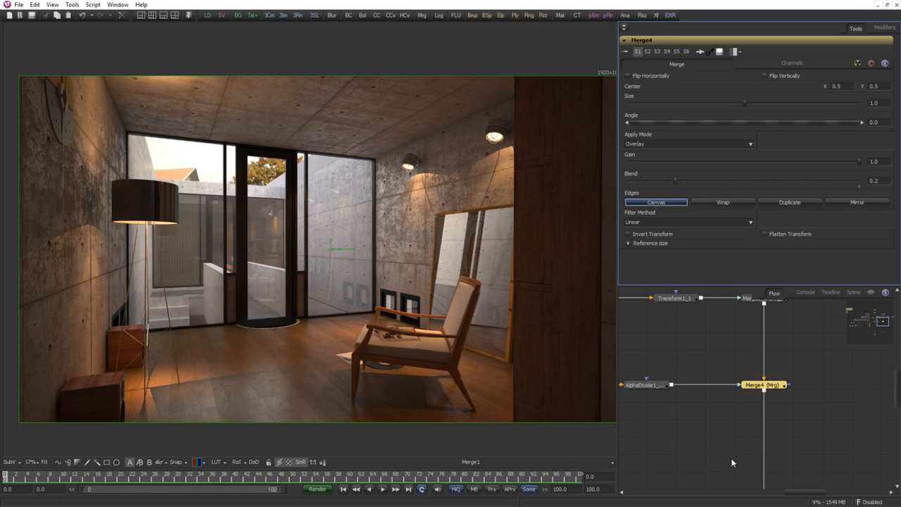
Add a Glow node between the reflection's AlphaDivide node and Merge4.
click(674, 424)
drag(668, 410, 676, 391)
scroll(722, 405, up, 1)
scroll(732, 403, down, 1)
key(ctrl+space)
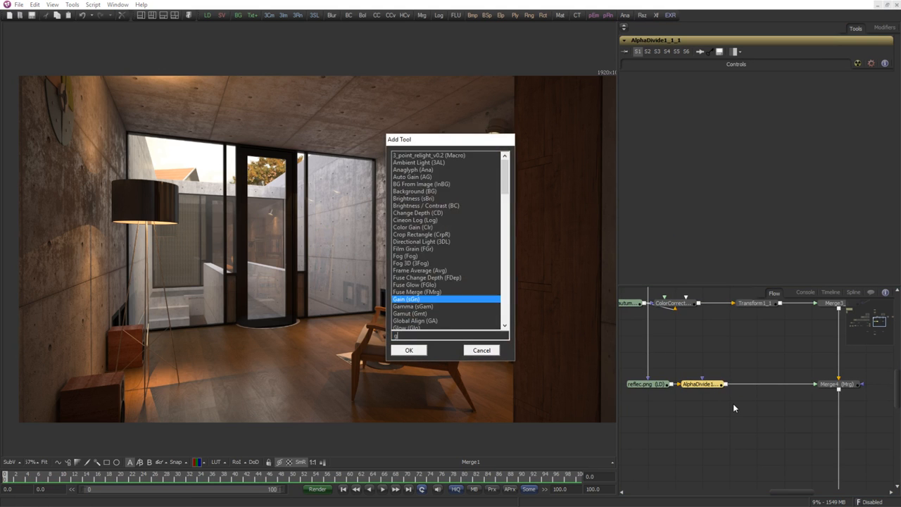
text(glo)
key(Down)
key(Return)
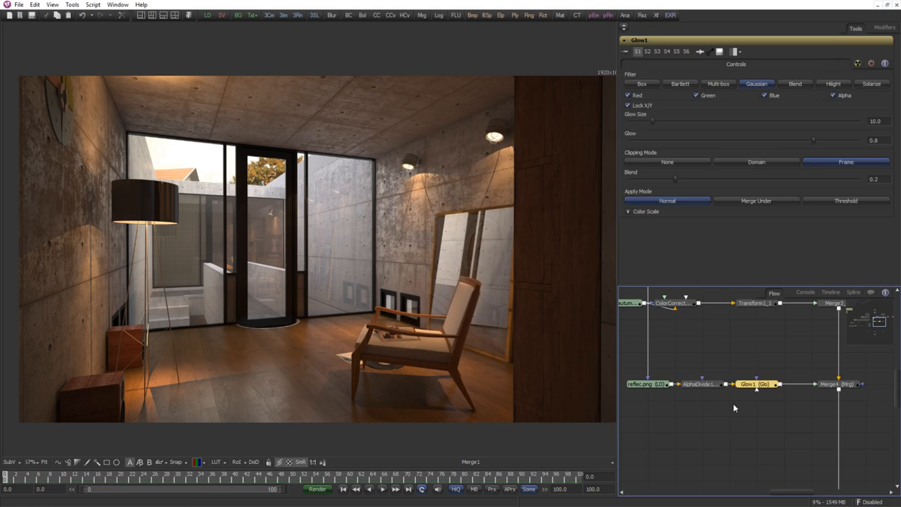
Compare the outputs of the reflection's AlphaDivide node, Glow1, Merge3_1 and Merge4.
drag(702, 388, 451, 331)
drag(757, 385, 411, 275)
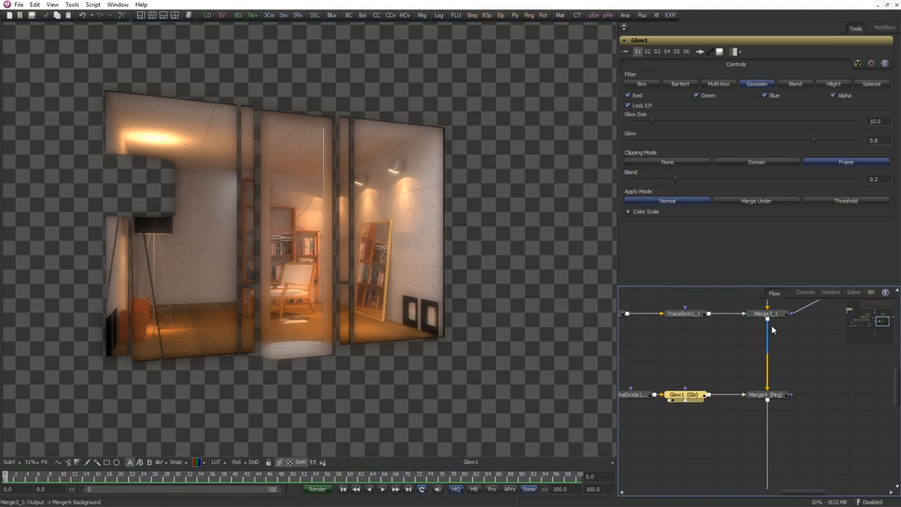
drag(767, 315, 585, 310)
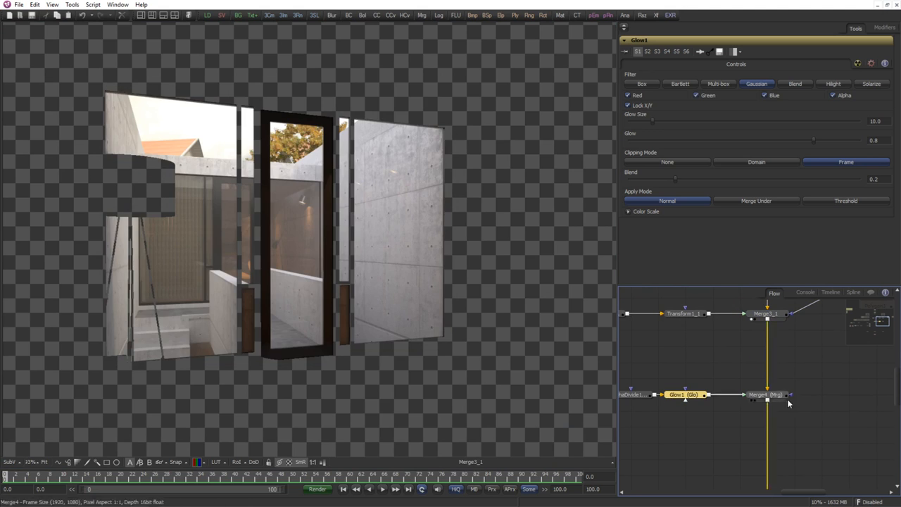
drag(779, 397, 577, 352)
Toggle Glow1's pass-through repeatedly to compare Merge4's image with and without the glow.
key(ctrl+p)
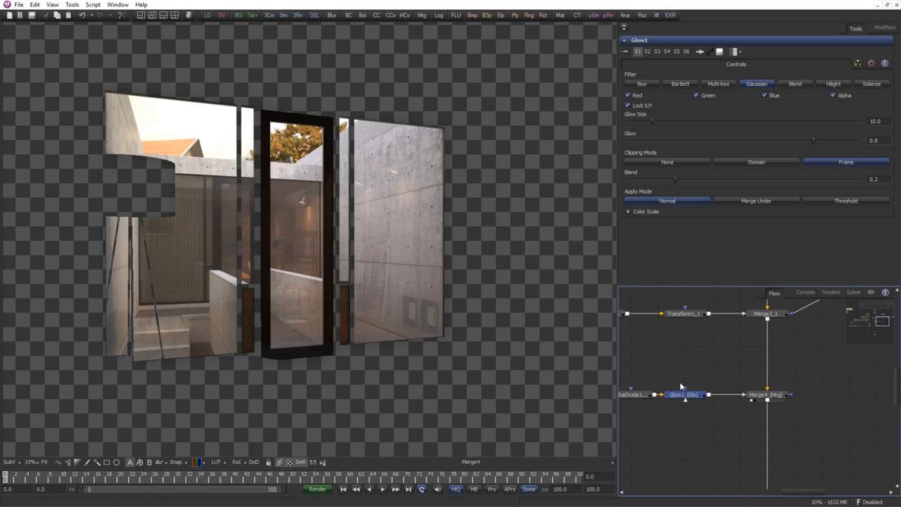
key(ctrl+p)
key(ctrl+p)
key(ctrl+p)
key(ctrl+p)
key(ctrl+p)
key(ctrl+p)
key(ctrl+p)
key(ctrl+p)
key(ctrl+p)
key(ctrl+p)
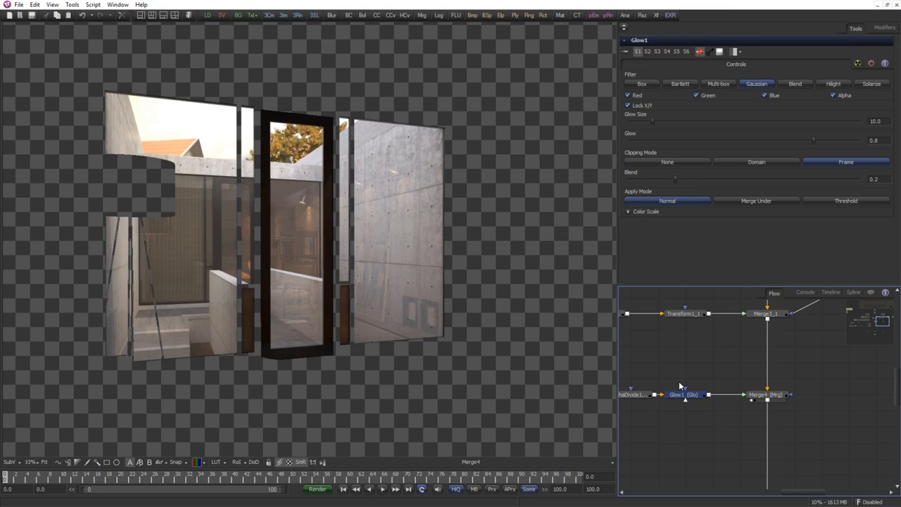
Display Merge1's full interior composite in the viewer.
scroll(714, 442, down, 2)
drag(703, 475, 701, 346)
drag(637, 436, 712, 403)
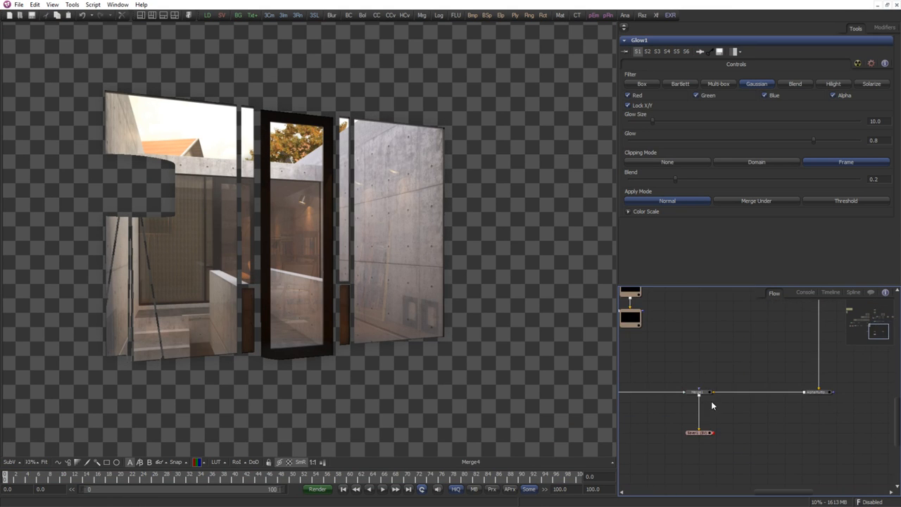
click(691, 395)
Toggle Glow1's pass-through repeatedly to compare the Merge1 composite with and without the reflection glow.
scroll(424, 280, up, 1)
scroll(424, 280, up, 1)
drag(745, 332, 725, 395)
drag(745, 336, 724, 376)
scroll(741, 356, up, 2)
key(ctrl+p)
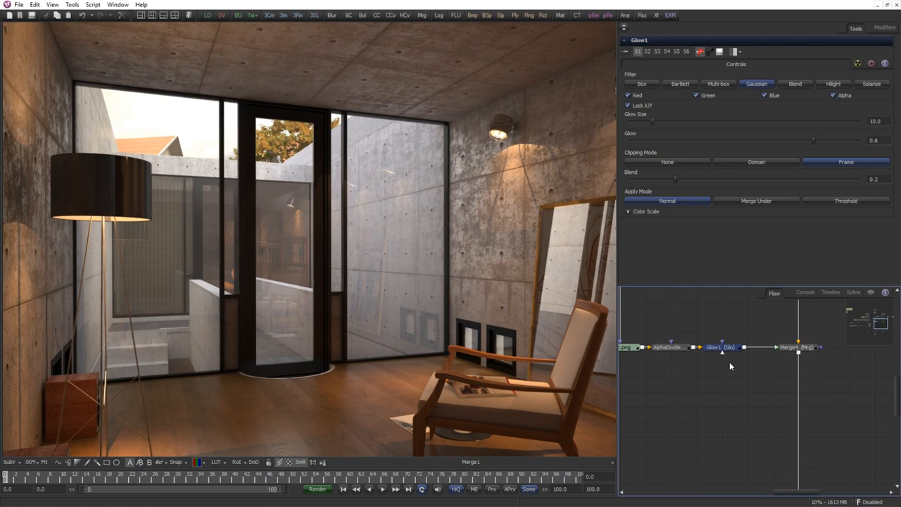
key(ctrl+p)
key(ctrl+p)
key(ctrl+p)
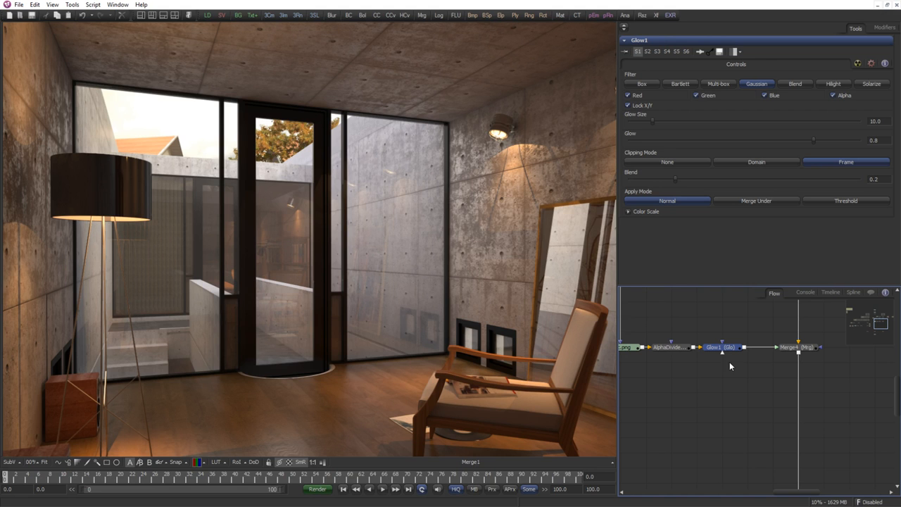
key(ctrl+p)
key(ctrl+p)
key(ctrl+p)
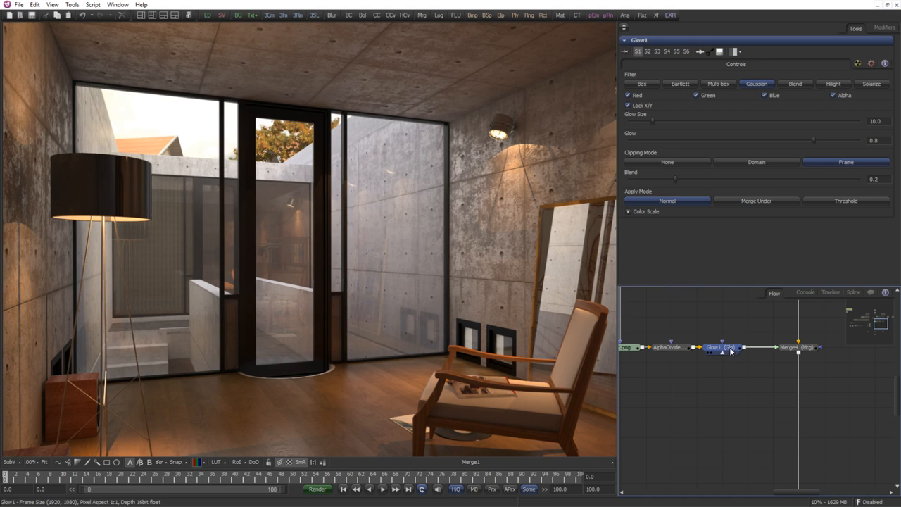
key(ctrl+p)
key(ctrl+p)
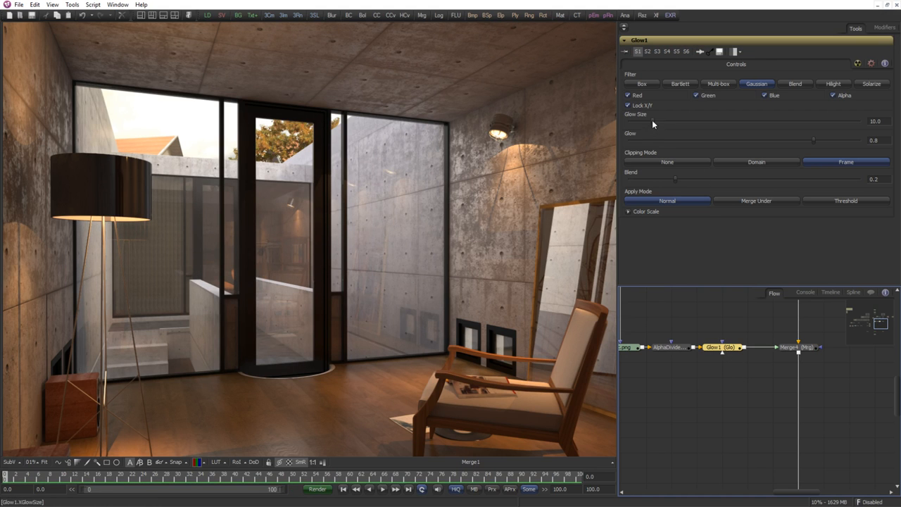
Try a Glow Size of 0.0 and a Glow of about 0.81 on Glow1, checking the outputs of Glow1 and Merge4.
mouse_move(653, 121)
mouse_down()
mouse_move(630, 128)
mouse_move(664, 126)
mouse_up()
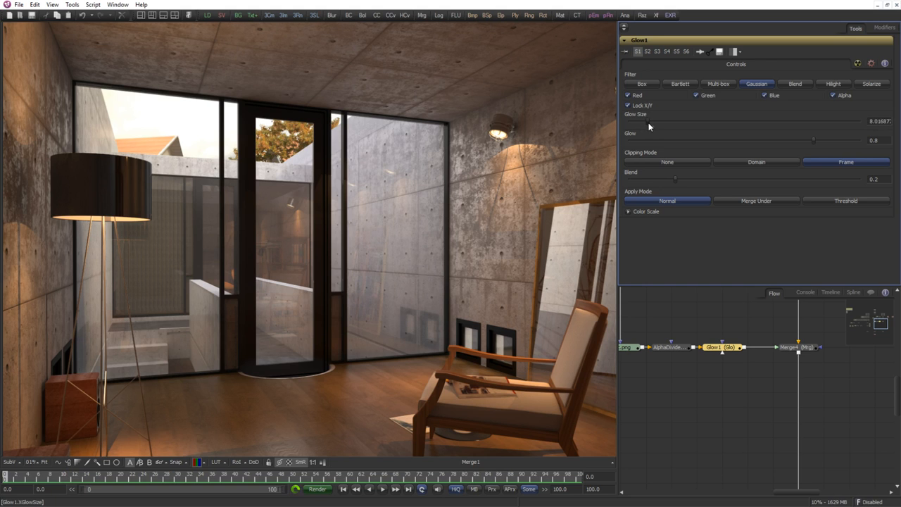
drag(648, 126, 609, 127)
drag(717, 347, 431, 278)
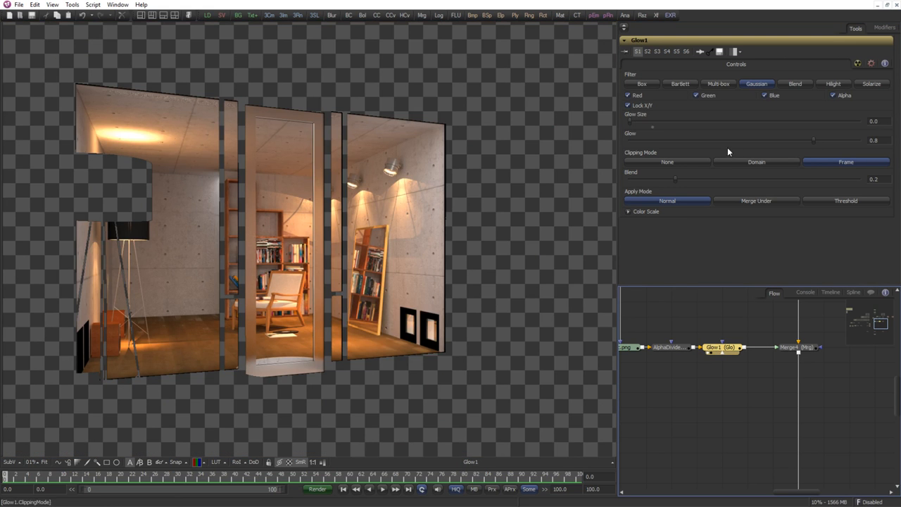
mouse_move(812, 139)
mouse_down()
mouse_move(745, 142)
mouse_move(815, 140)
mouse_up()
drag(803, 348, 469, 336)
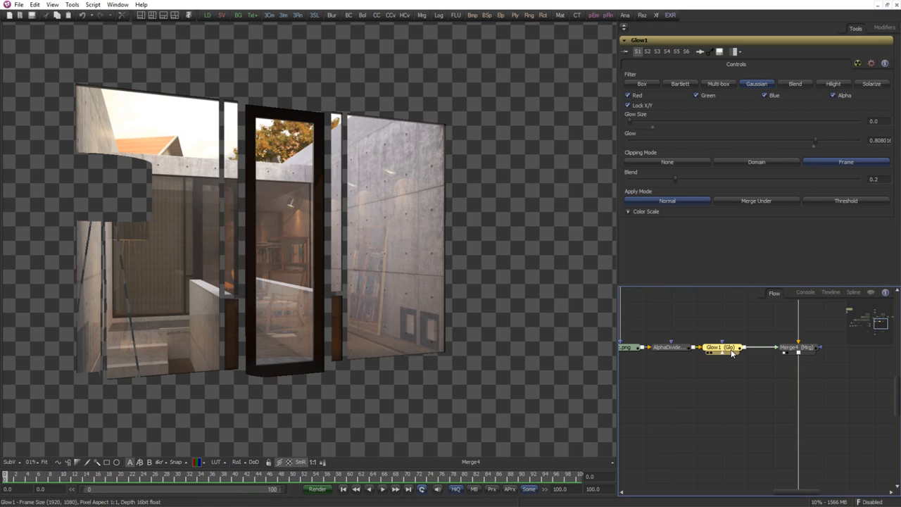
drag(629, 123, 561, 127)
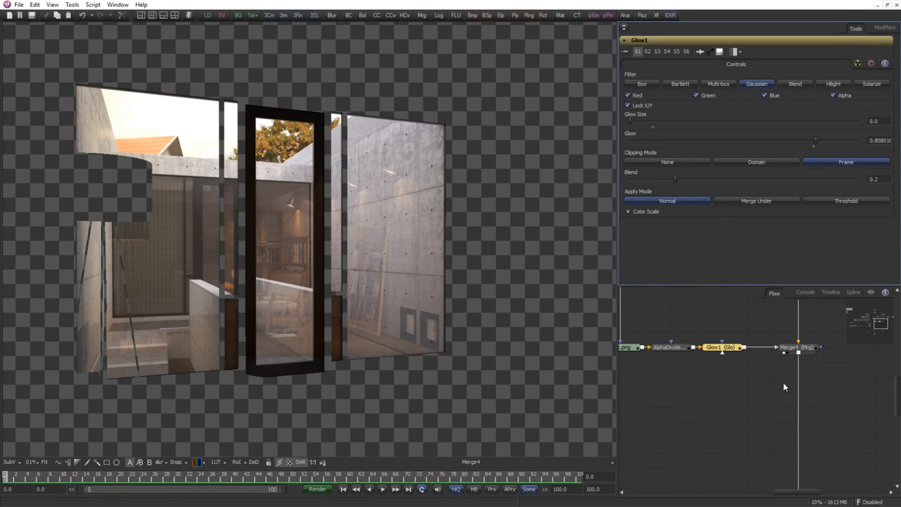
Display Merge1's full composite to judge the window reflection with the adjusted glow.
scroll(783, 382, down, 3)
drag(752, 451, 737, 348)
drag(664, 392, 372, 331)
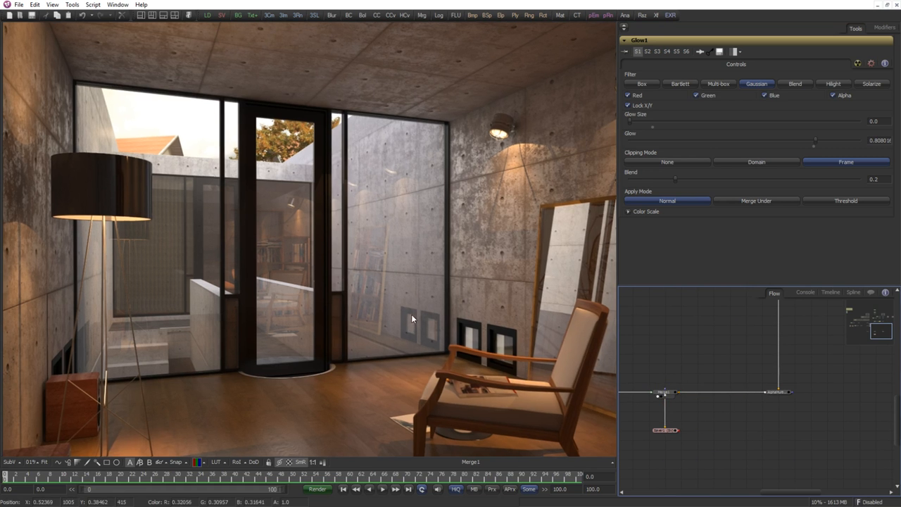
Delete the Glow1 node between the reflection's AlphaDivide node and Merge4.
scroll(359, 303, down, 2)
drag(773, 303, 757, 373)
scroll(757, 374, up, 2)
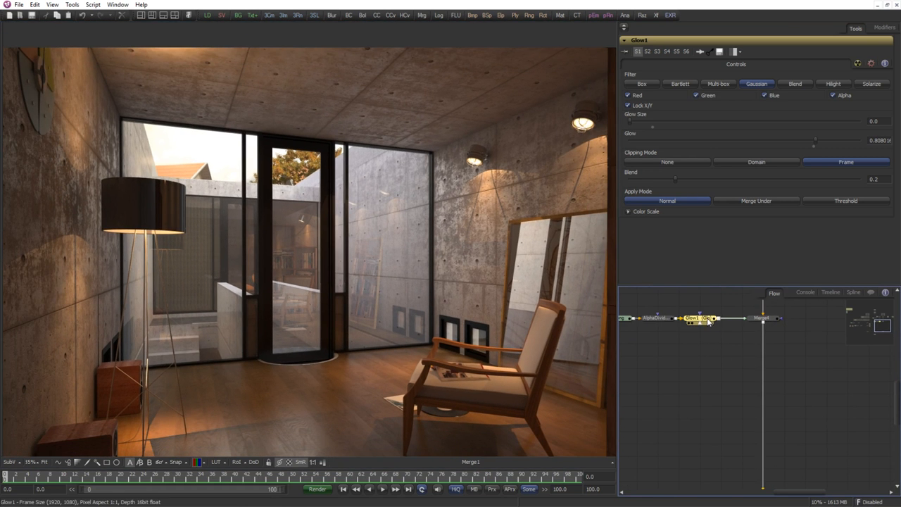
key(Delete)
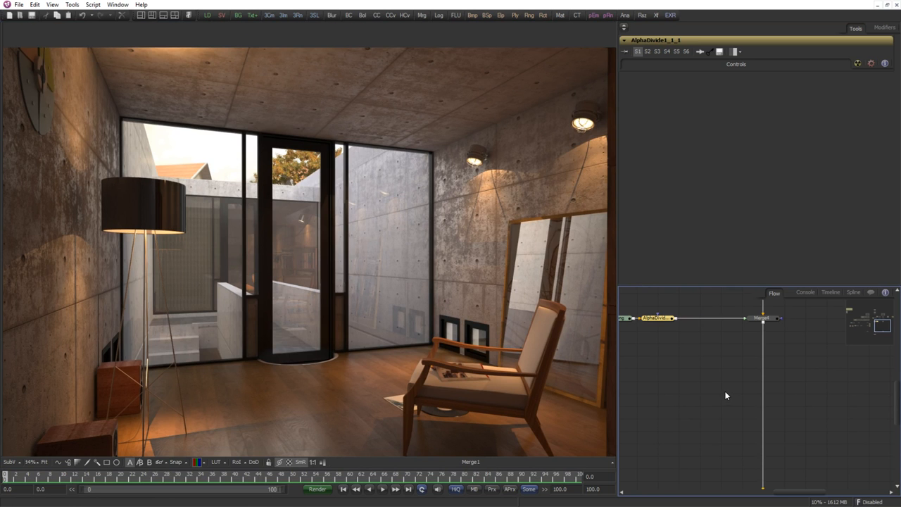
Examine the window reflections in the whole Merge1 composite without the glow.
drag(771, 364, 766, 372)
scroll(765, 372, up, 1)
scroll(364, 345, down, 1)
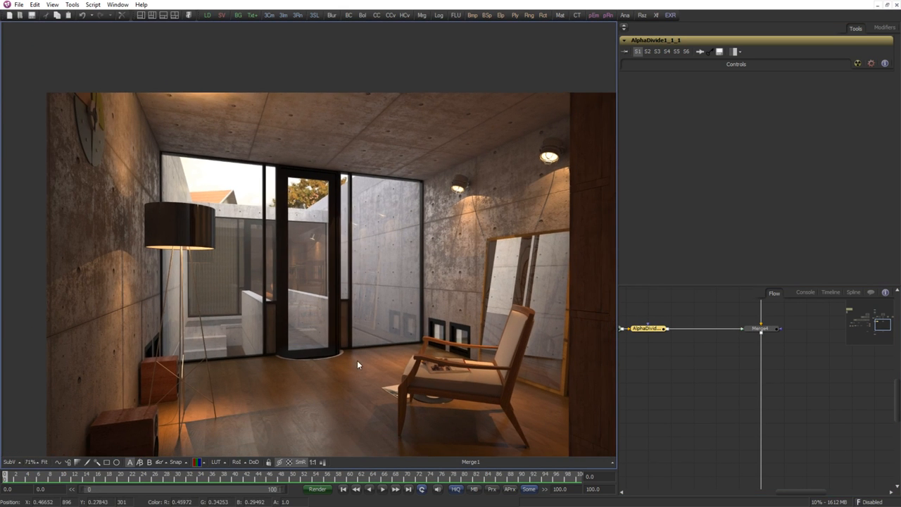
drag(361, 369, 359, 342)
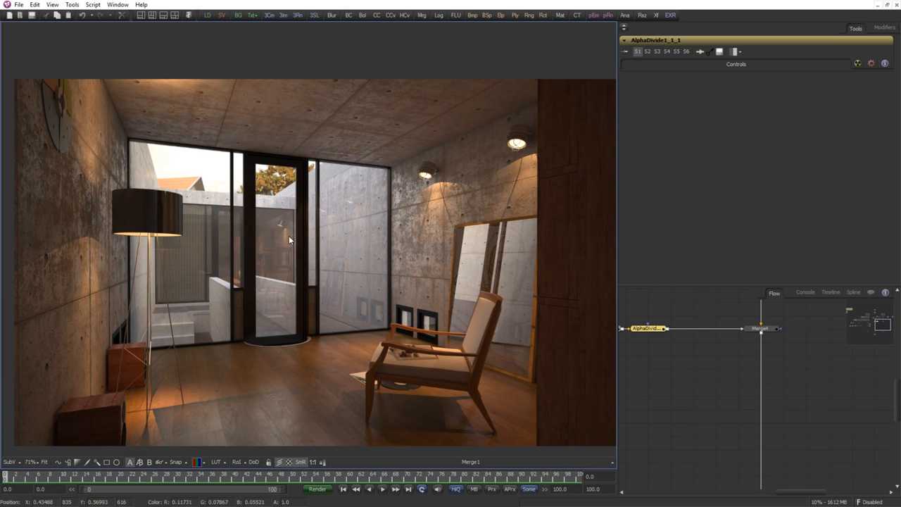
drag(303, 254, 291, 258)
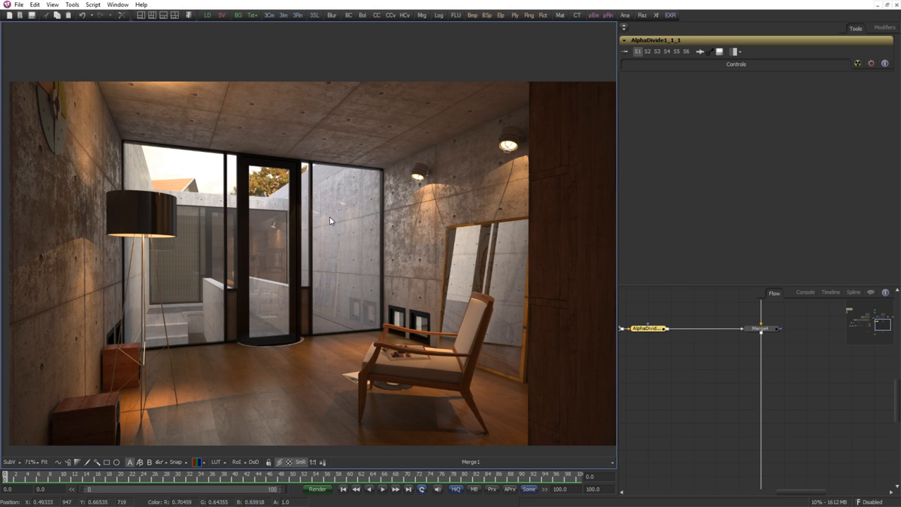
Display Merge3_1's output and examine the exterior behind the windows.
drag(696, 345, 677, 466)
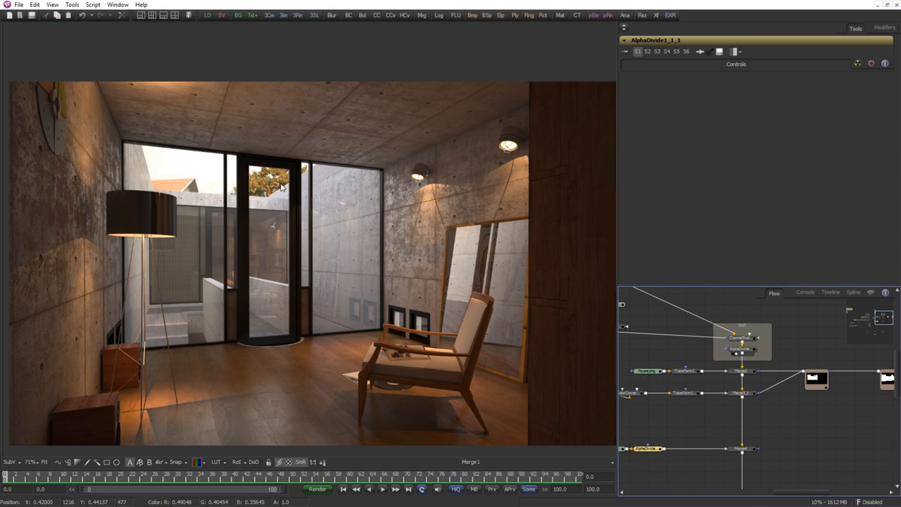
scroll(784, 398, up, 1)
scroll(784, 399, up, 1)
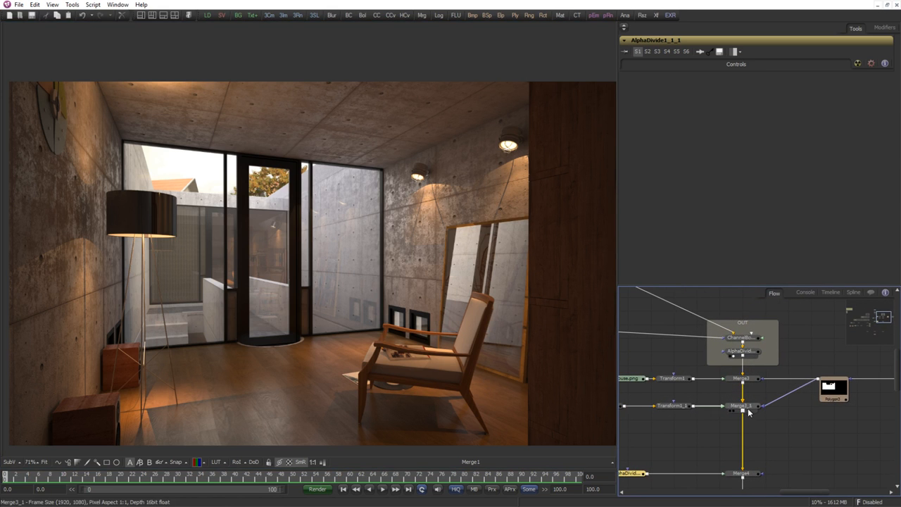
mouse_move(755, 409)
drag(755, 410, 319, 303)
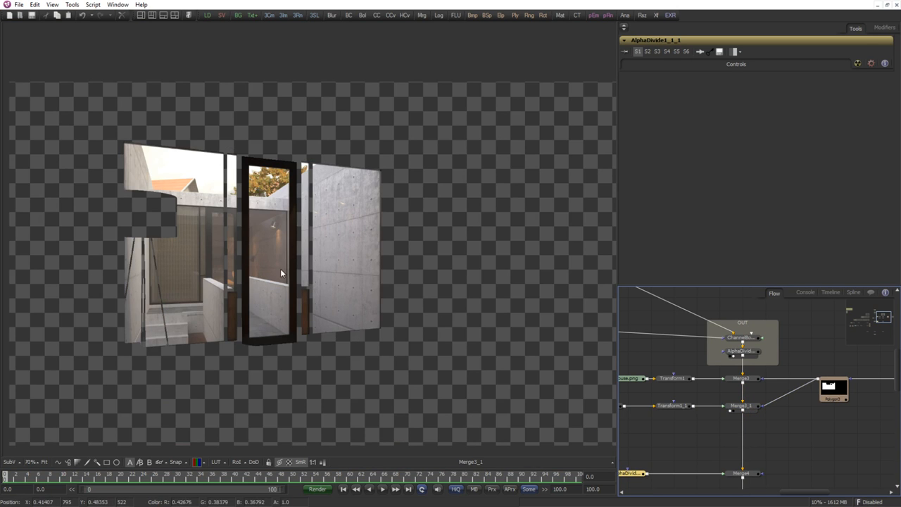
scroll(243, 236, up, 1)
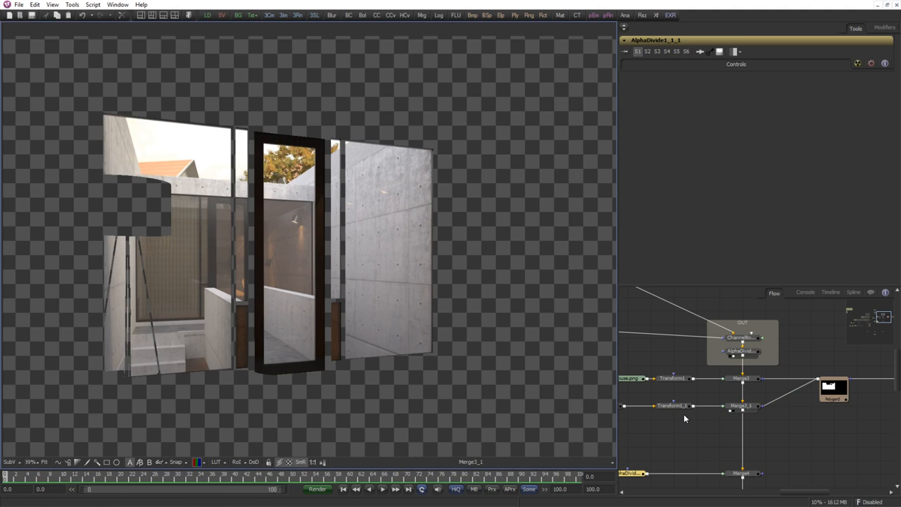
Inspect the nrm.png and refrac.png render passes in the viewer.
scroll(725, 386, down, 1)
drag(653, 396, 730, 447)
scroll(709, 374, down, 2)
drag(709, 374, 796, 355)
drag(664, 402, 810, 381)
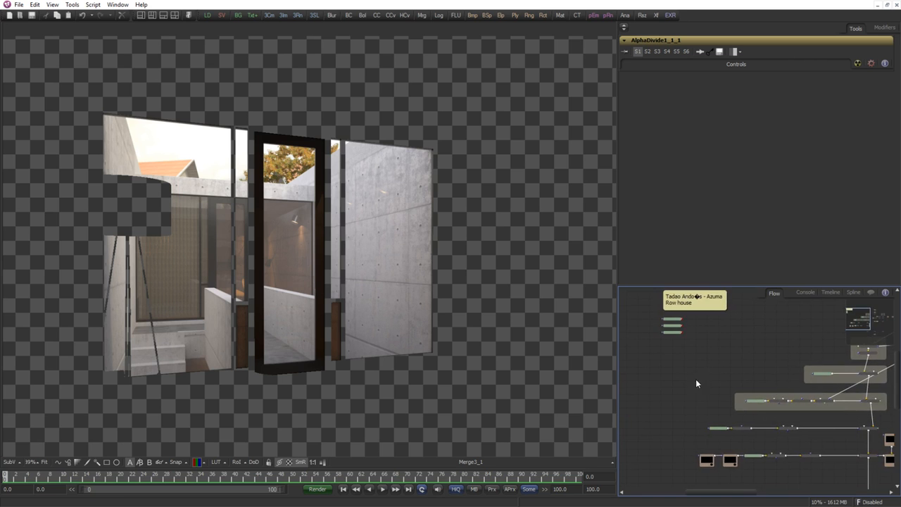
scroll(698, 382, up, 1)
drag(698, 382, 731, 400)
drag(698, 321, 407, 309)
scroll(717, 322, up, 1)
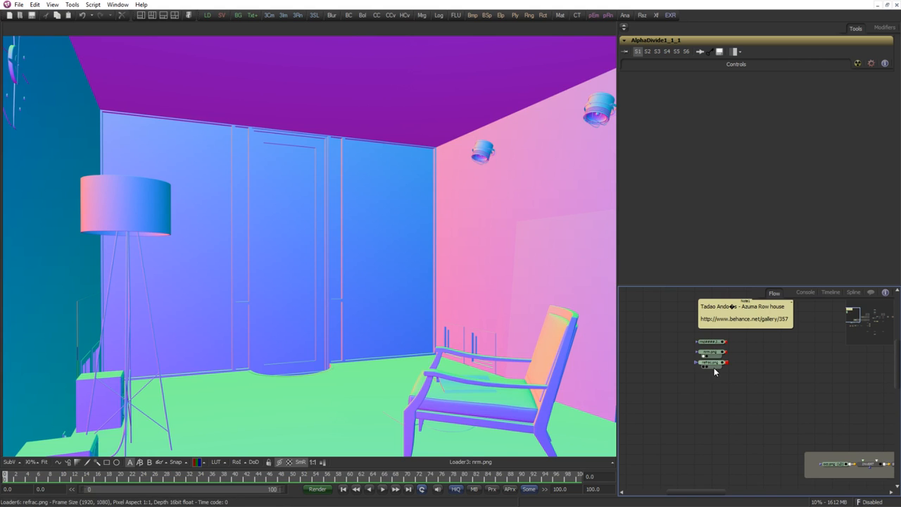
drag(713, 362, 399, 338)
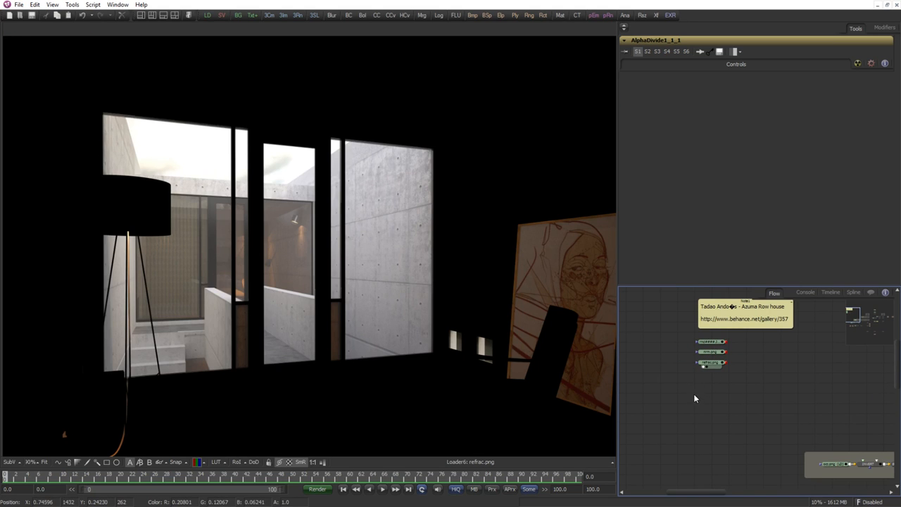
Compare the outputs of the OUT group's AlphaDivide1_1 node and Merge3, ending on AlphaDivide1_1.
scroll(760, 410, down, 2)
drag(736, 406, 662, 385)
scroll(733, 391, down, 2)
drag(771, 395, 666, 384)
scroll(802, 387, up, 3)
drag(827, 360, 549, 350)
drag(770, 322, 539, 328)
scroll(746, 359, up, 1)
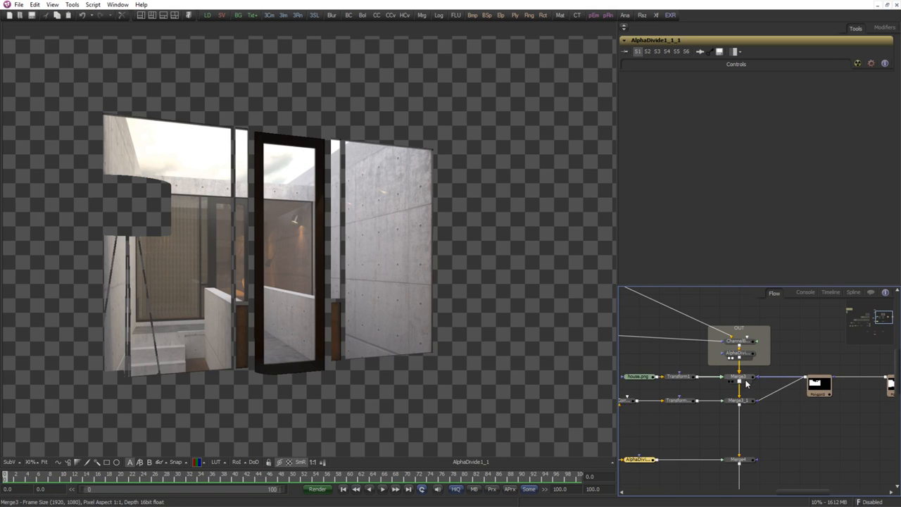
drag(751, 377, 556, 352)
drag(747, 357, 563, 345)
Add a Color Corrector between AlphaDivide1_1 and Merge3 and display its output.
click(750, 308)
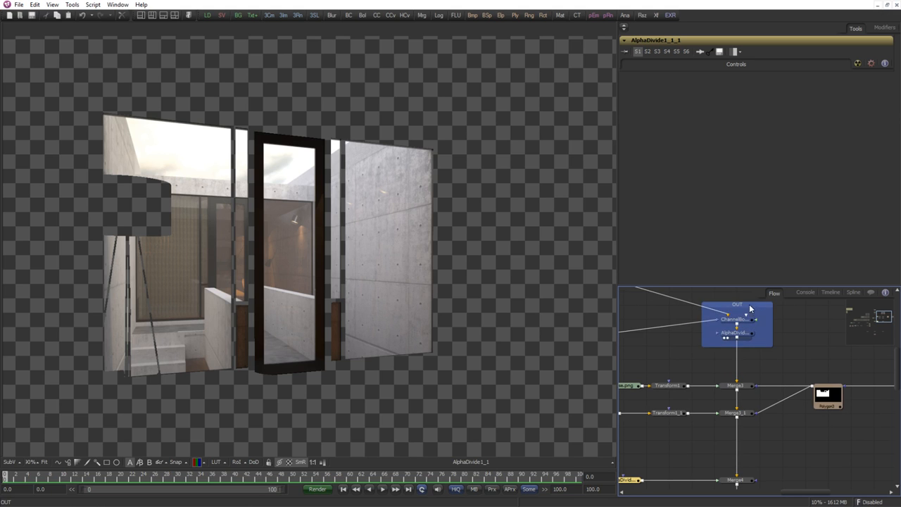
key(ctrl+space)
text(cc)
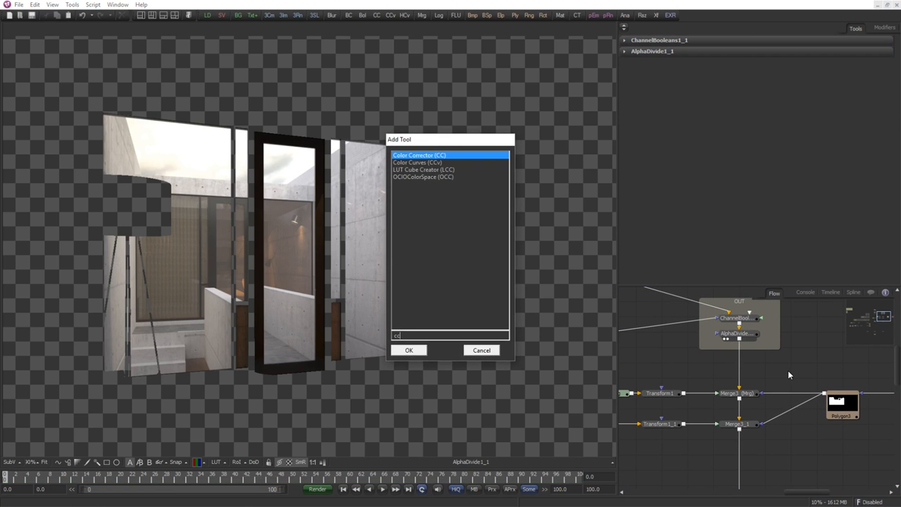
key(Return)
click(740, 364)
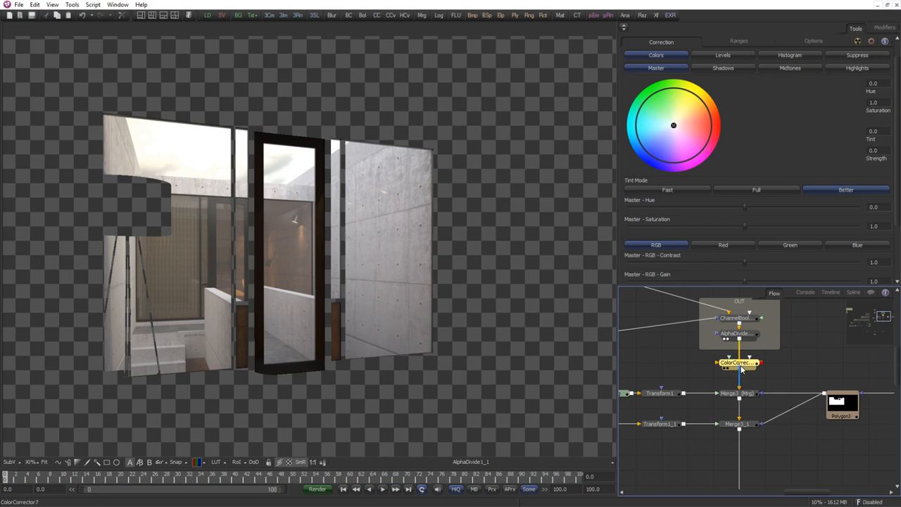
drag(740, 366, 477, 336)
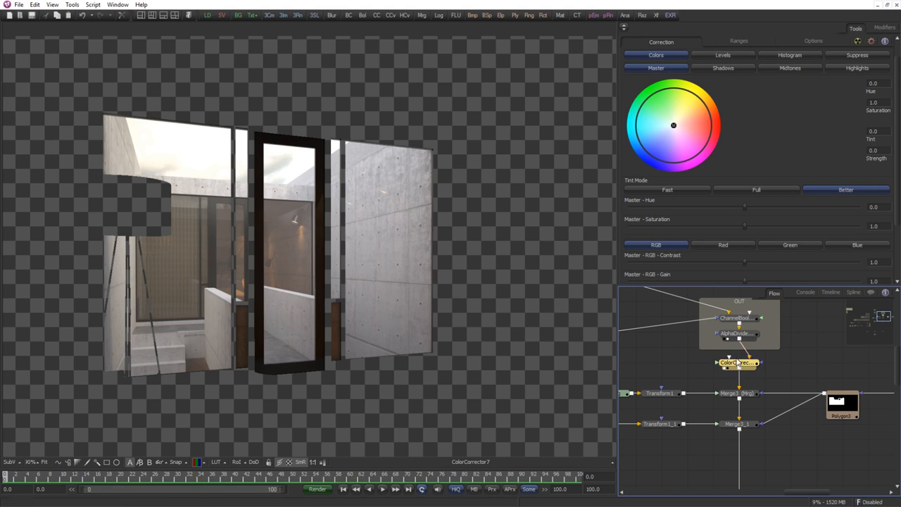
Set ColorCorrector7's master RGB Gamma to about 0.958 and its Contrast to about 0.99.
scroll(783, 247, down, 3)
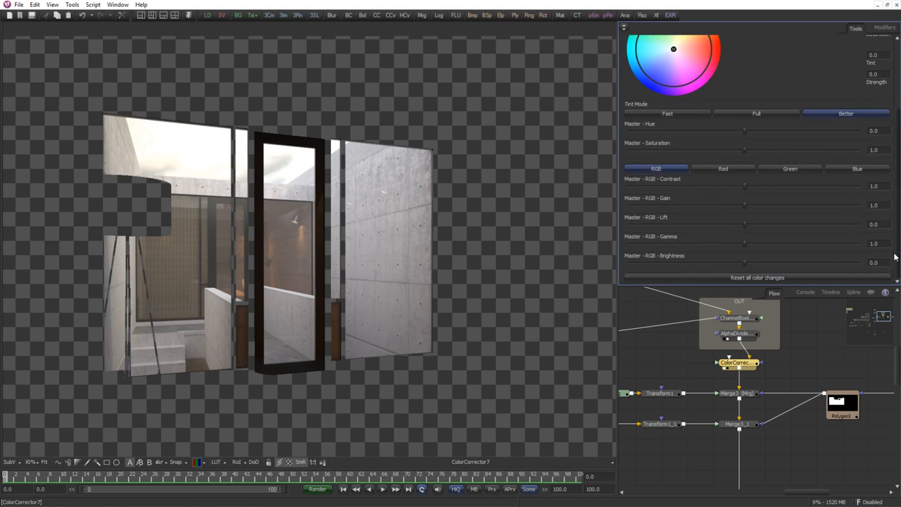
mouse_move(746, 243)
mouse_down()
mouse_move(756, 243)
mouse_move(733, 248)
mouse_move(742, 253)
mouse_up()
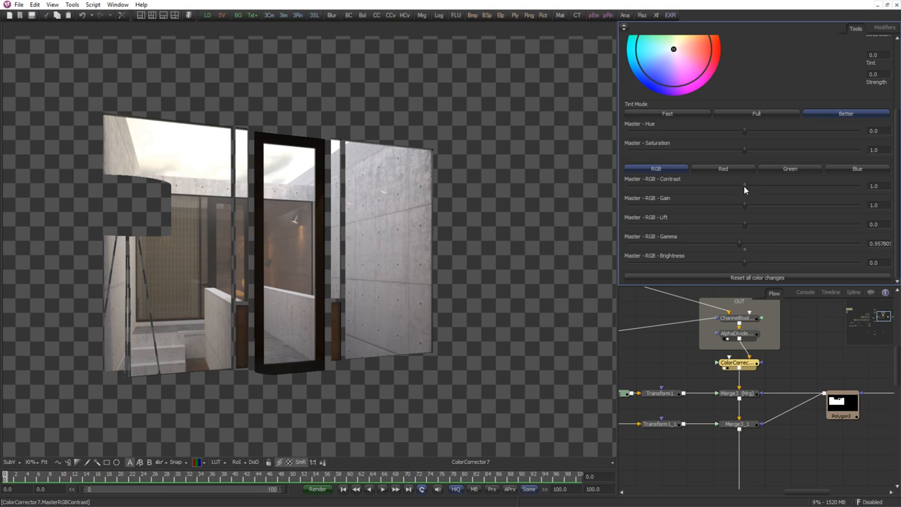
mouse_move(744, 185)
mouse_down()
mouse_move(735, 187)
mouse_move(743, 186)
mouse_up()
Connect AlphaDivide1_1's output to ColorCorrector7's Effect Mask input as well.
drag(741, 342, 764, 366)
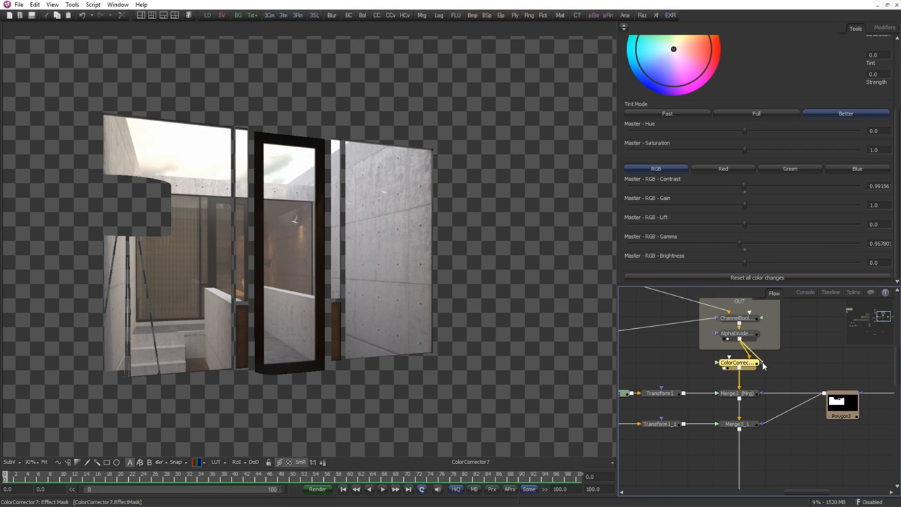
drag(764, 365, 754, 365)
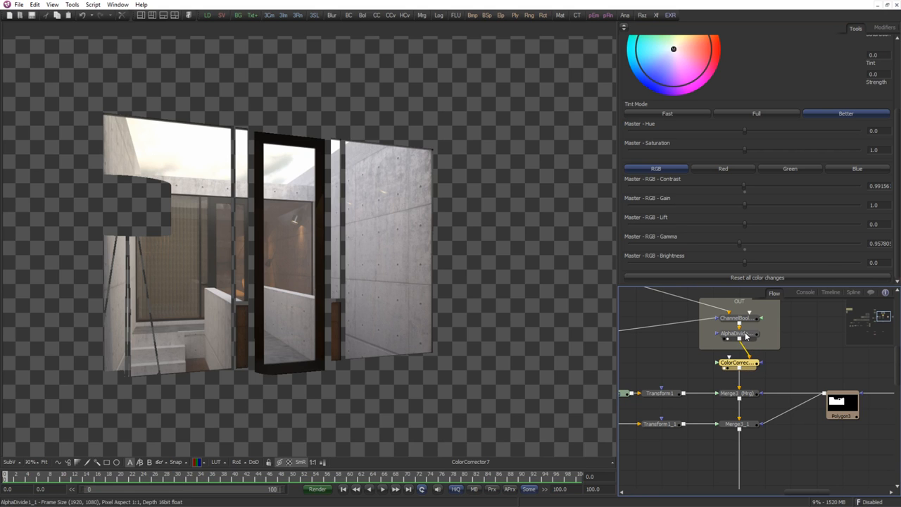
drag(770, 317, 752, 337)
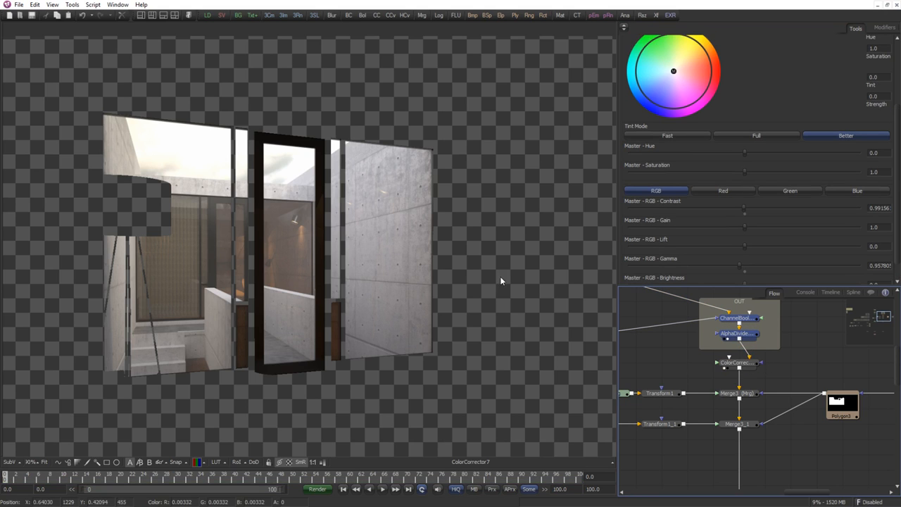
click(750, 369)
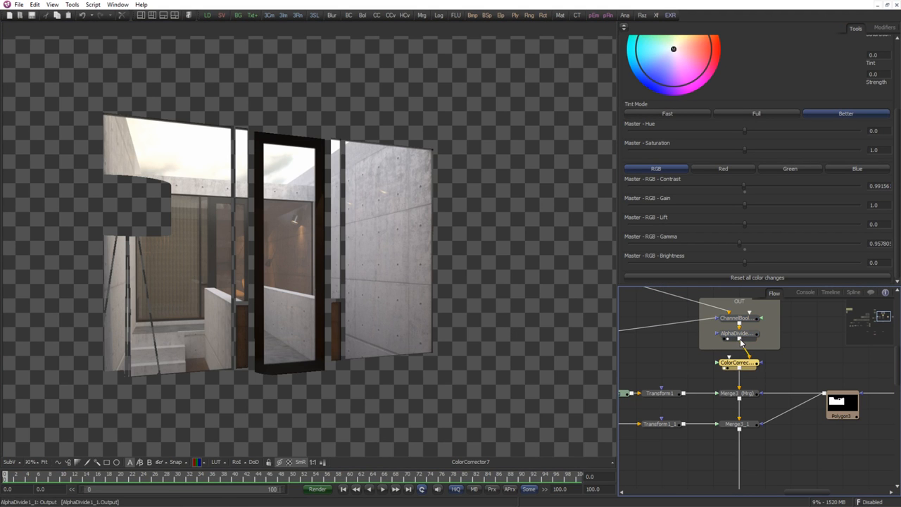
drag(766, 346, 763, 365)
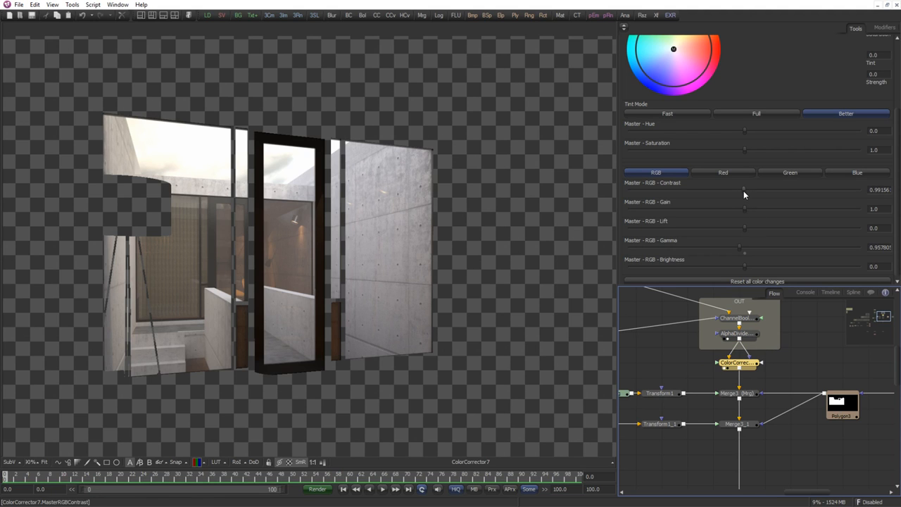
Set ColorCorrector7's master RGB Contrast to about 1.076 and display Merge1's output fitted to the viewer.
drag(744, 190, 749, 192)
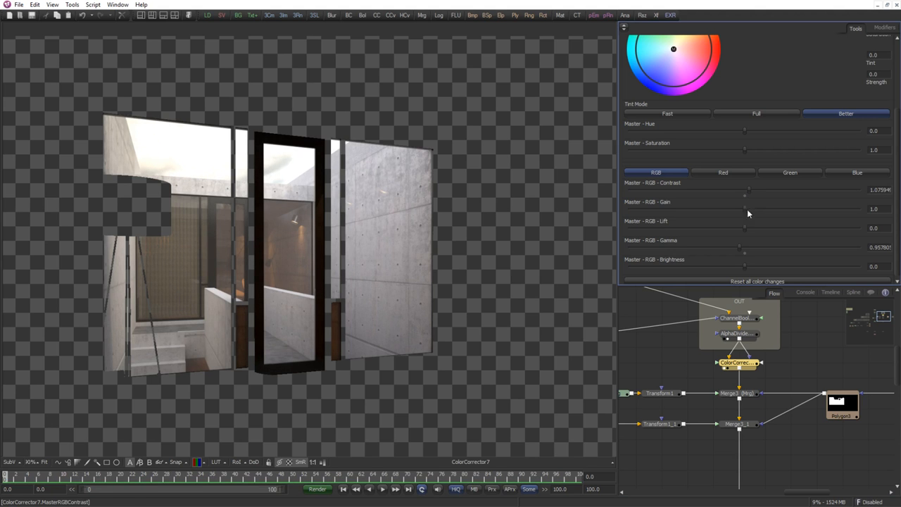
drag(757, 404, 741, 390)
ctrl+scroll(746, 432, down, 2)
drag(697, 450, 748, 303)
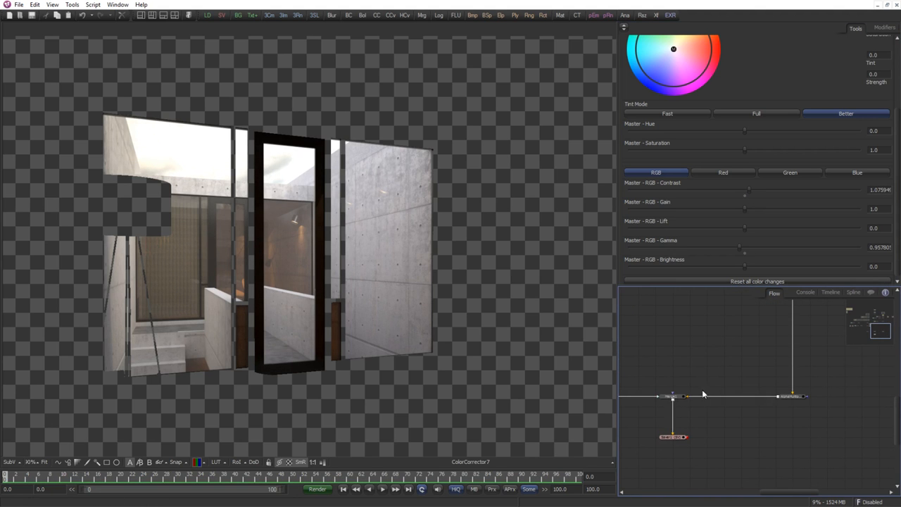
drag(677, 397, 314, 316)
key(ctrl+f)
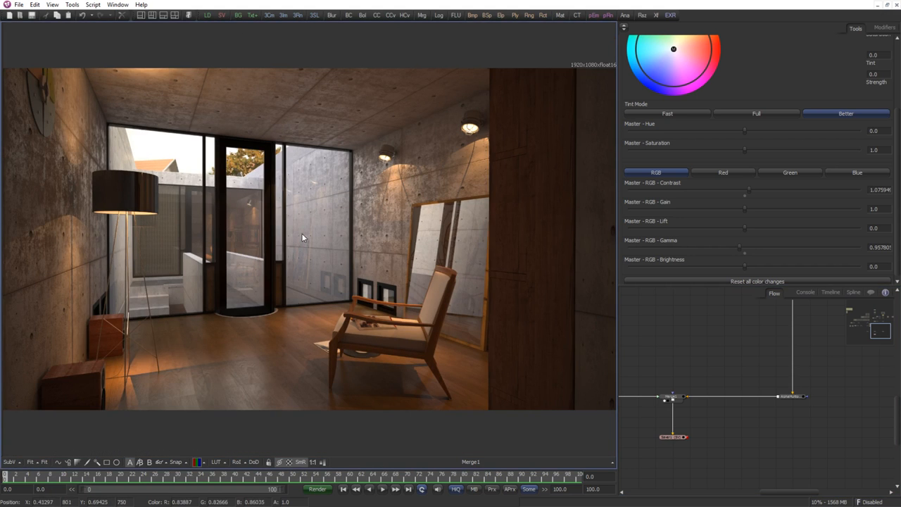
On the autumn photo's ColorCorrector6, set Master Saturation to about 0.869, RGB Gain to about 1.287 and Gamma to about 1.177.
drag(688, 355, 686, 440)
scroll(748, 379, down, 2)
scroll(732, 368, up, 5)
drag(746, 443, 863, 373)
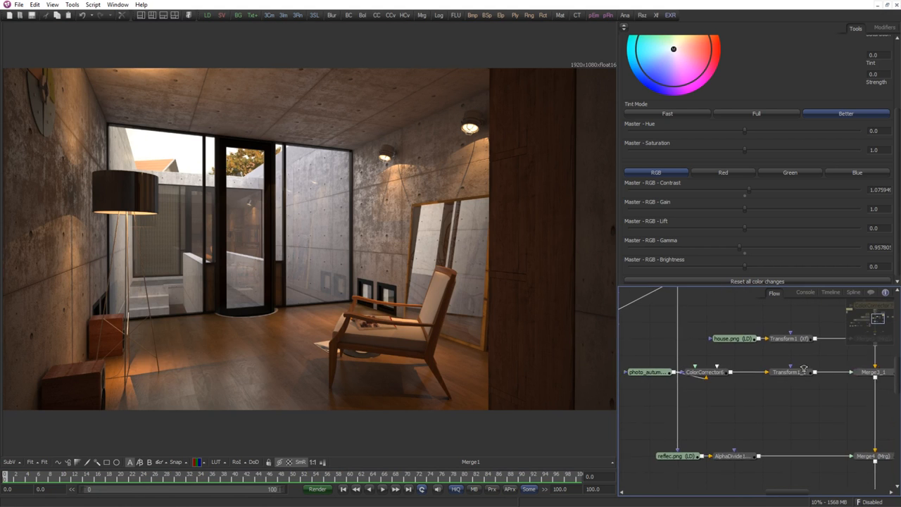
click(711, 373)
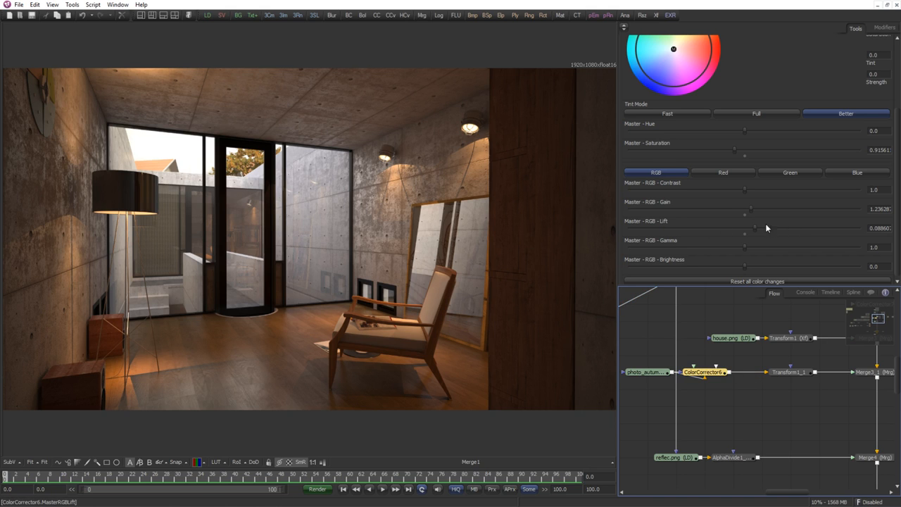
drag(752, 211, 754, 210)
drag(735, 150, 731, 151)
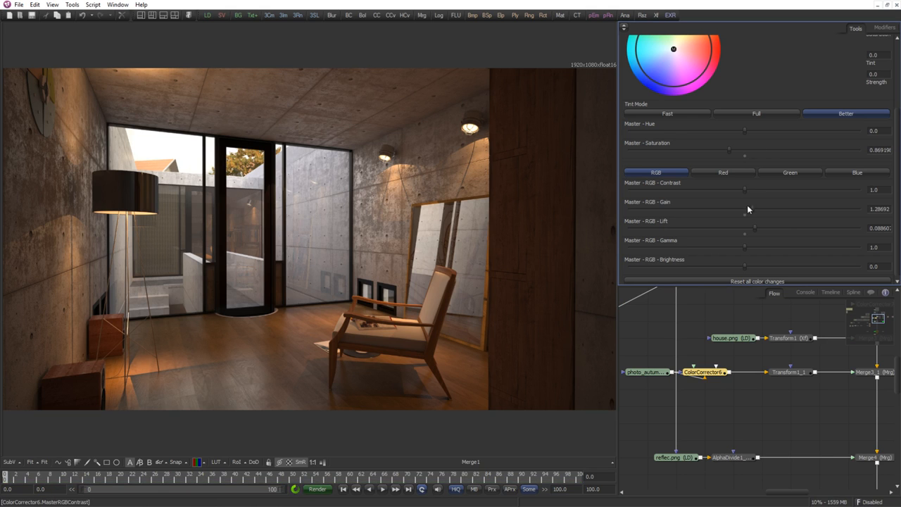
drag(734, 251, 760, 257)
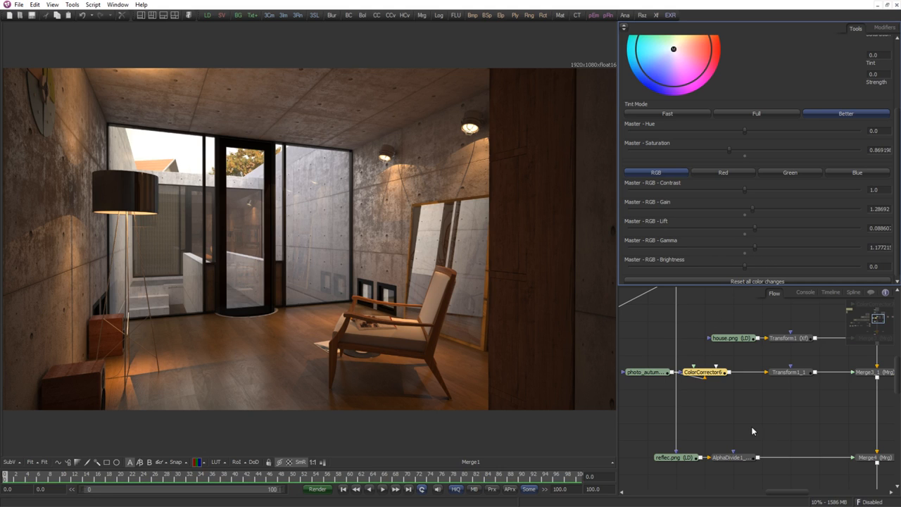
Flip the house image horizontally in Transform1.
scroll(736, 425, down, 4)
drag(760, 438, 707, 379)
scroll(706, 380, up, 1)
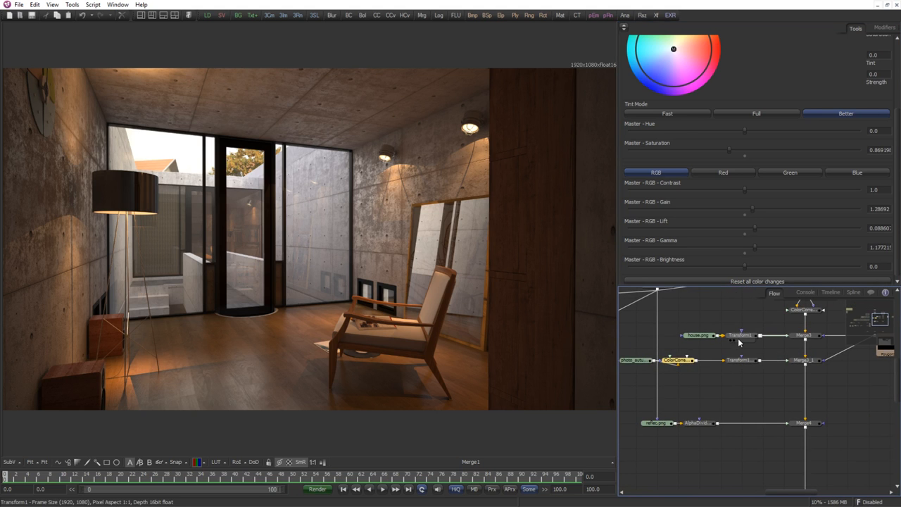
click(737, 337)
mouse_move(184, 203)
mouse_down()
mouse_move(173, 205)
mouse_move(186, 203)
mouse_up()
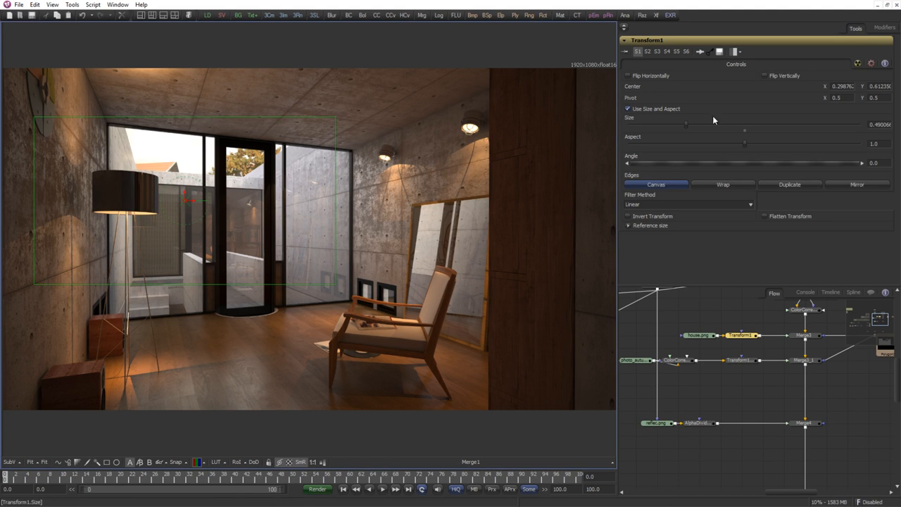
click(649, 75)
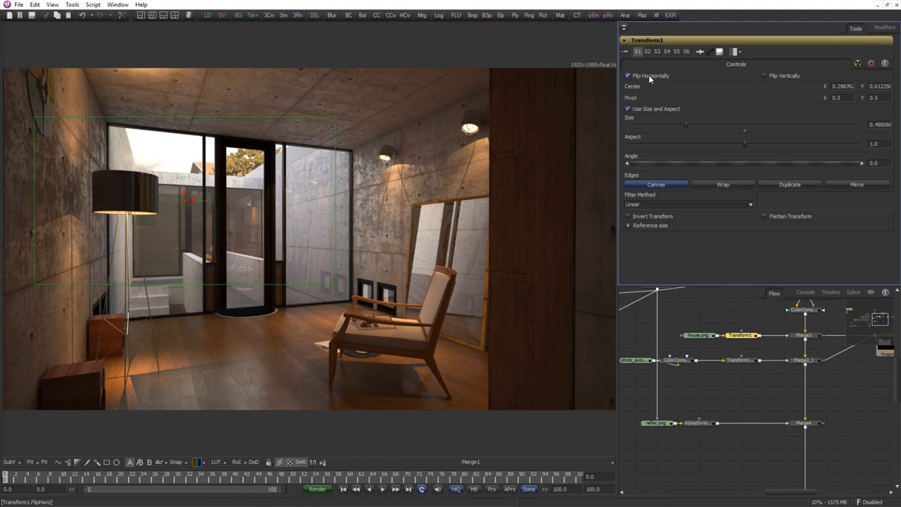
Reposition the flipped house behind the window by moving Transform1's Center to about X 0.364, Y 0.621.
drag(186, 201, 216, 201)
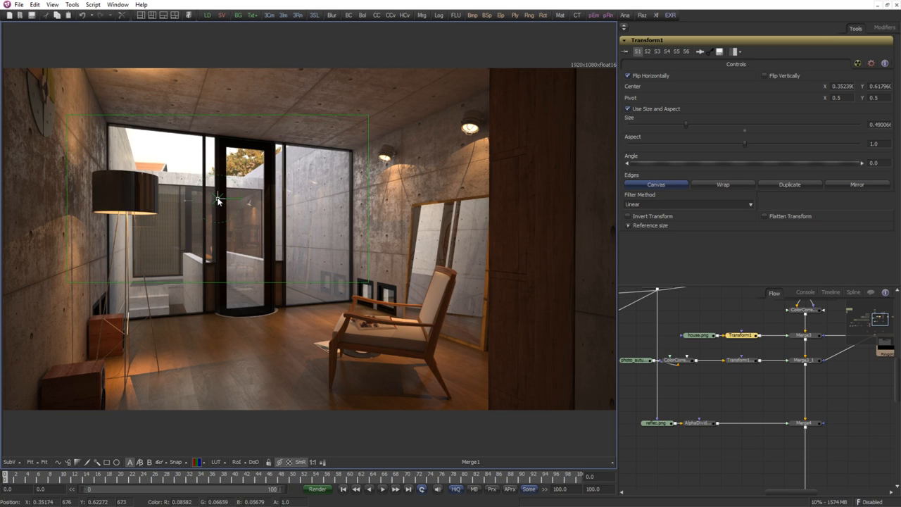
mouse_move(218, 201)
mouse_down()
mouse_move(226, 201)
mouse_move(202, 200)
mouse_move(223, 199)
mouse_up()
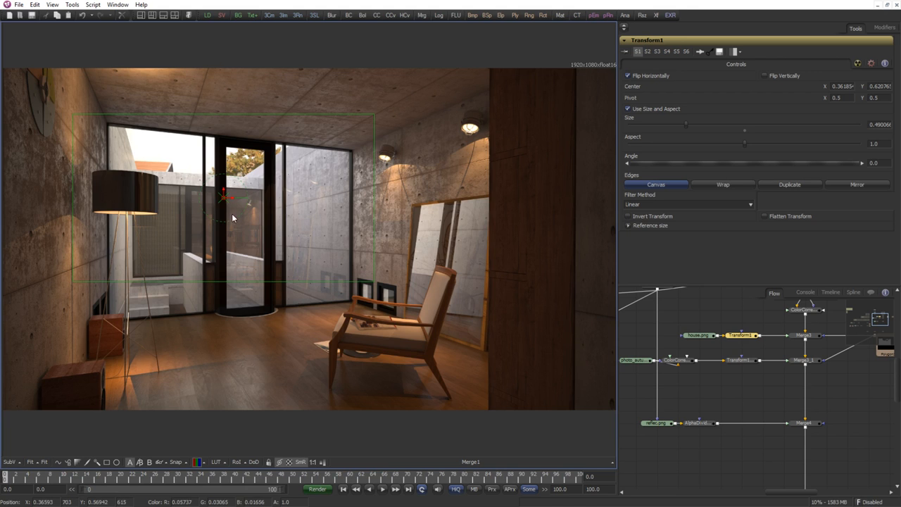
scroll(233, 218, down, 1)
key(ctrl+g)
drag(233, 217, 247, 200)
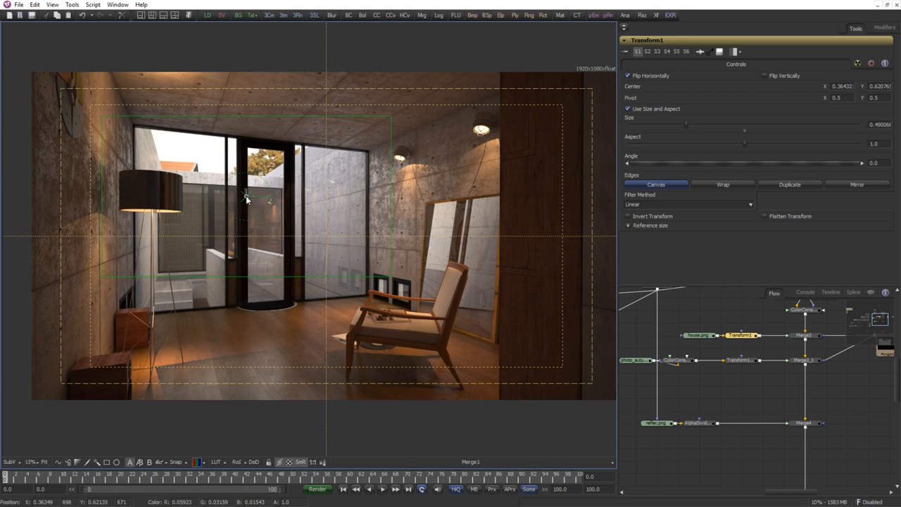
drag(247, 199, 243, 199)
scroll(243, 199, down, 1)
key(ctrl+g)
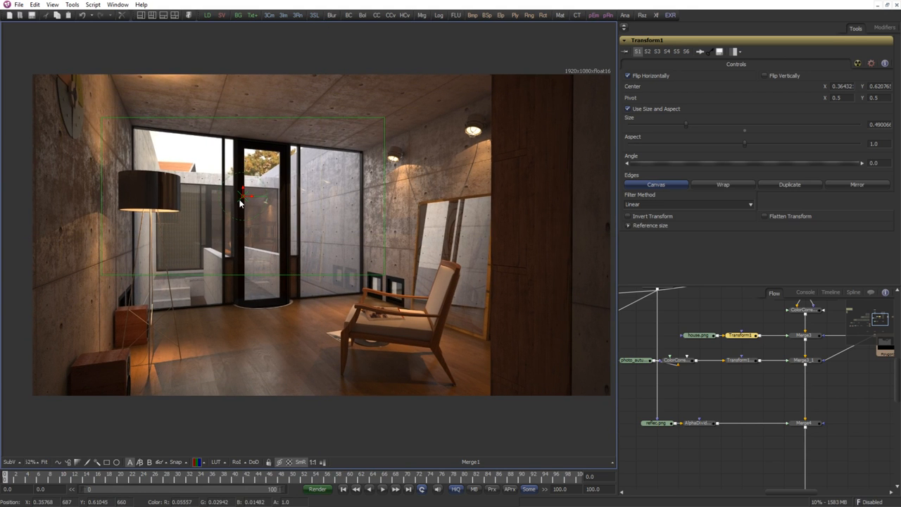
click(660, 398)
scroll(340, 292, up, 1)
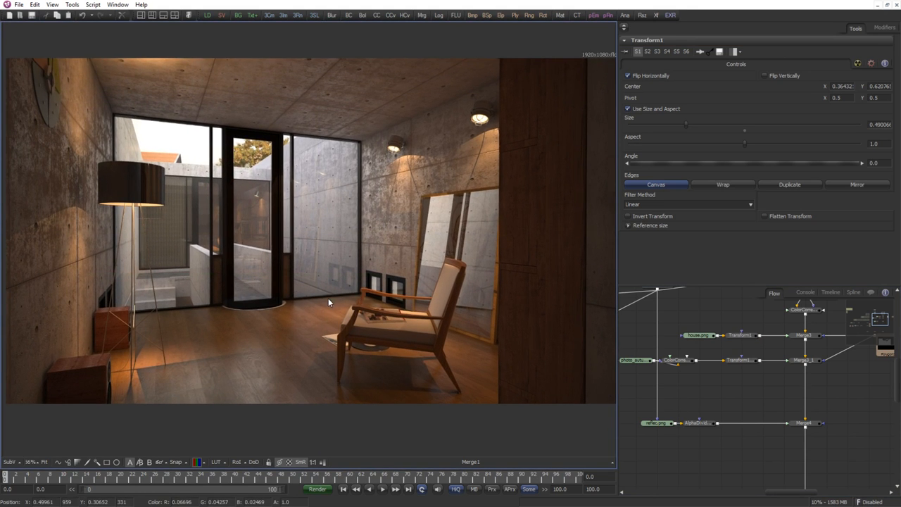
scroll(343, 321, down, 1)
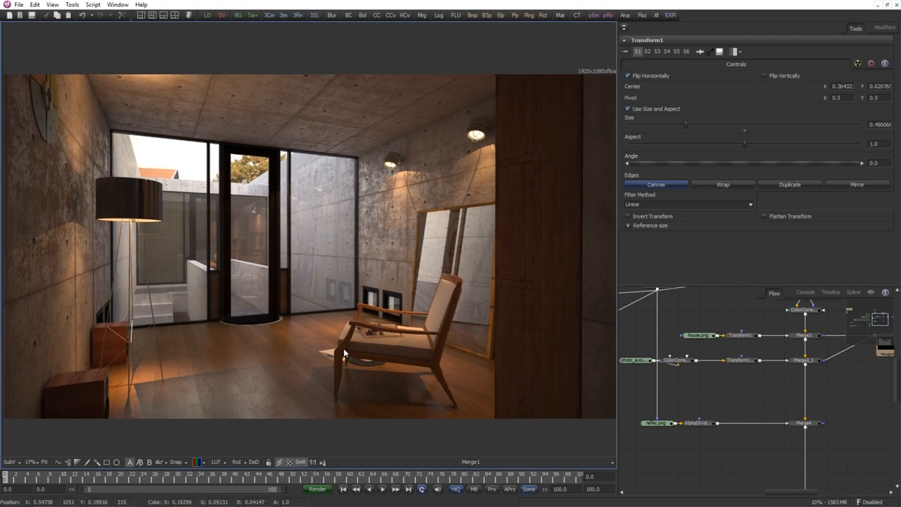
key(ctrl+f)
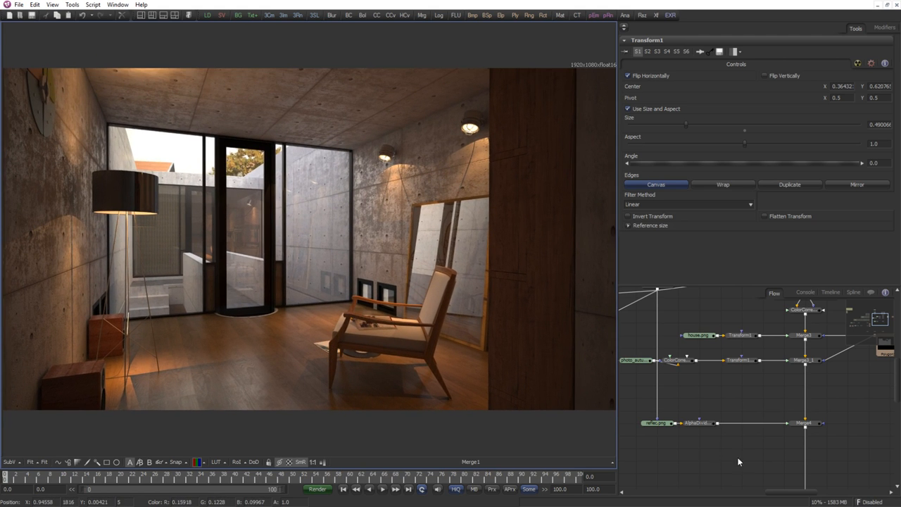
Move the Saver1 node further below Merge1 to leave room between them.
scroll(737, 457, down, 2)
drag(680, 415, 728, 397)
scroll(738, 381, up, 1)
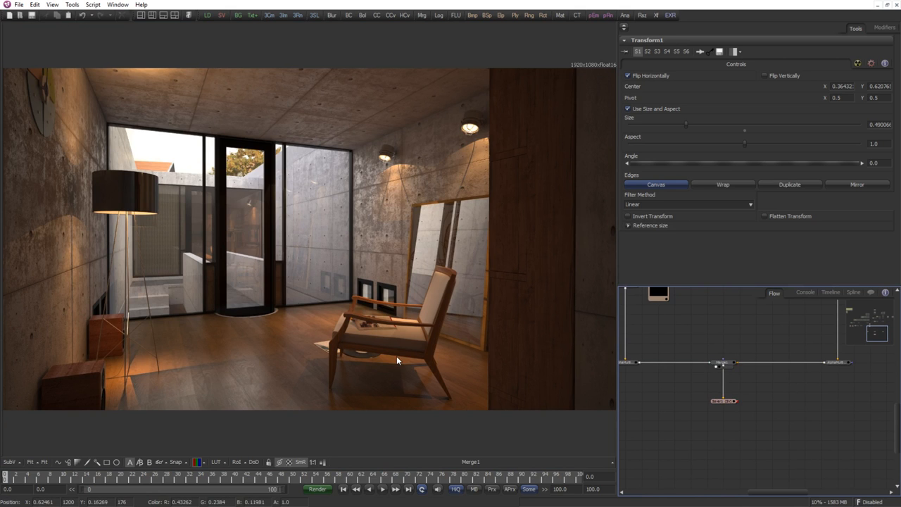
drag(734, 410, 734, 458)
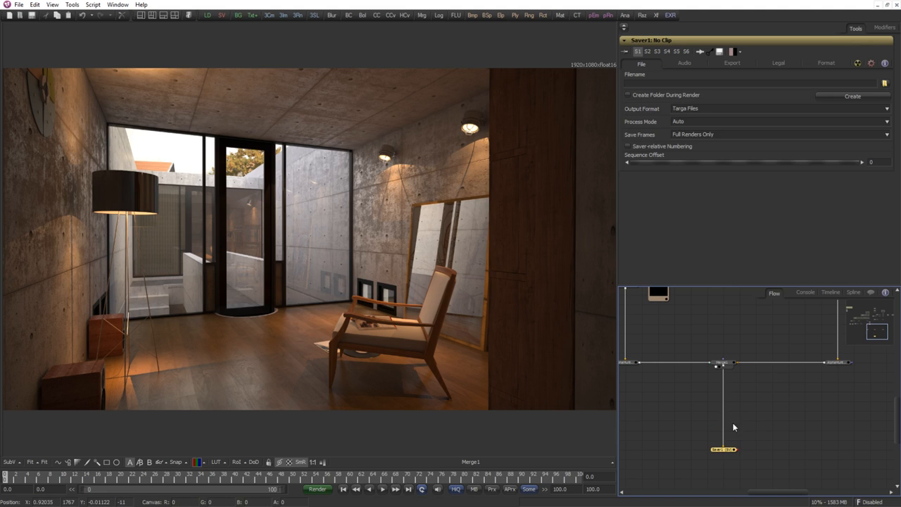
Duplicate the refrac.png loader and place the copy just below the unused loaders near the project note.
scroll(690, 427, down, 1)
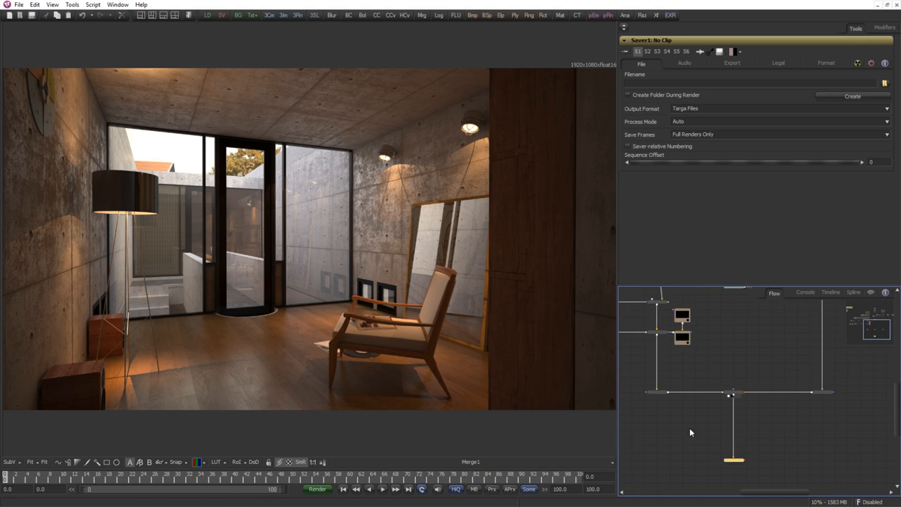
drag(718, 375, 789, 418)
scroll(787, 340, down, 1)
drag(748, 365, 851, 457)
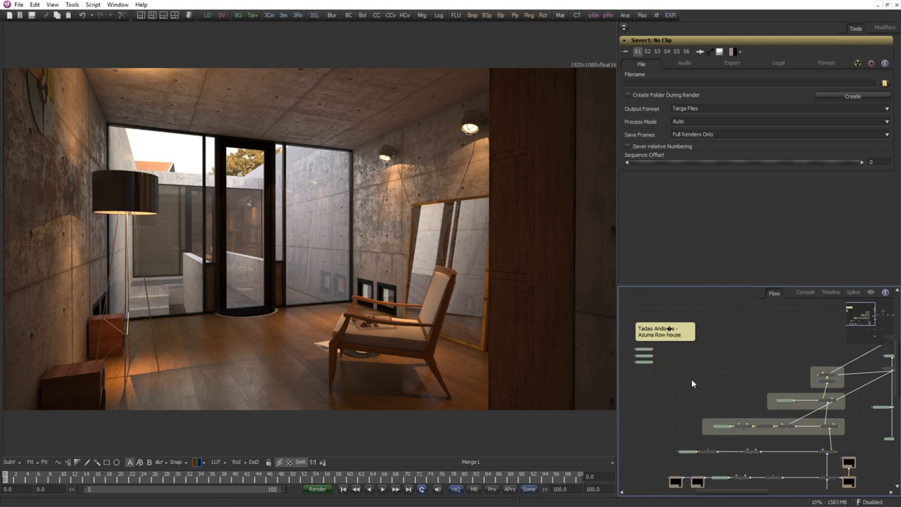
drag(691, 379, 826, 381)
scroll(823, 378, up, 1)
click(760, 357)
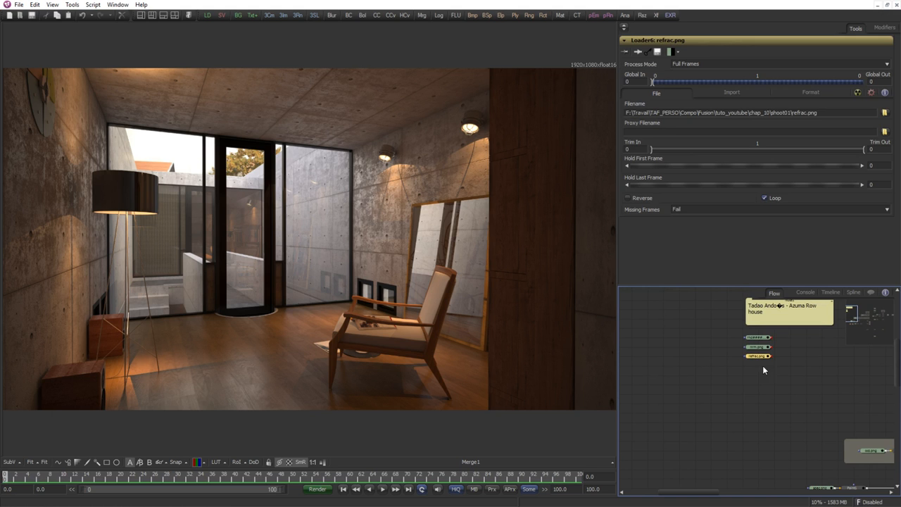
click(743, 396)
key(ctrl+v)
scroll(769, 388, up, 1)
drag(764, 387, 721, 388)
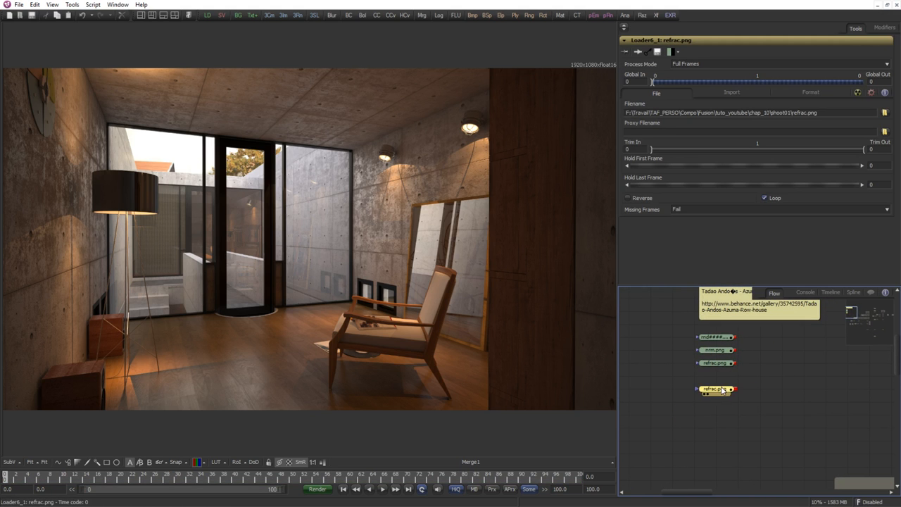
Load kodak_noise_0000.tga into the duplicated loader and place it beside the nrm.png loader.
click(885, 112)
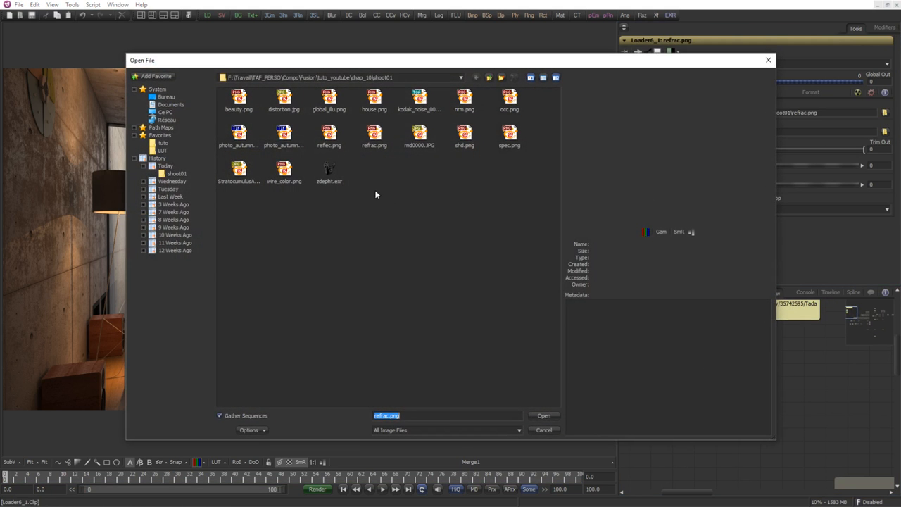
double_click(415, 102)
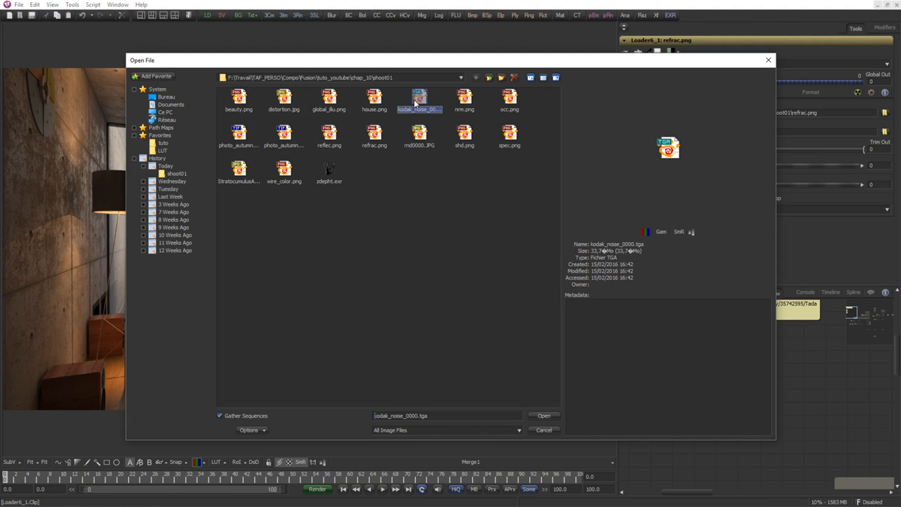
drag(722, 394, 638, 350)
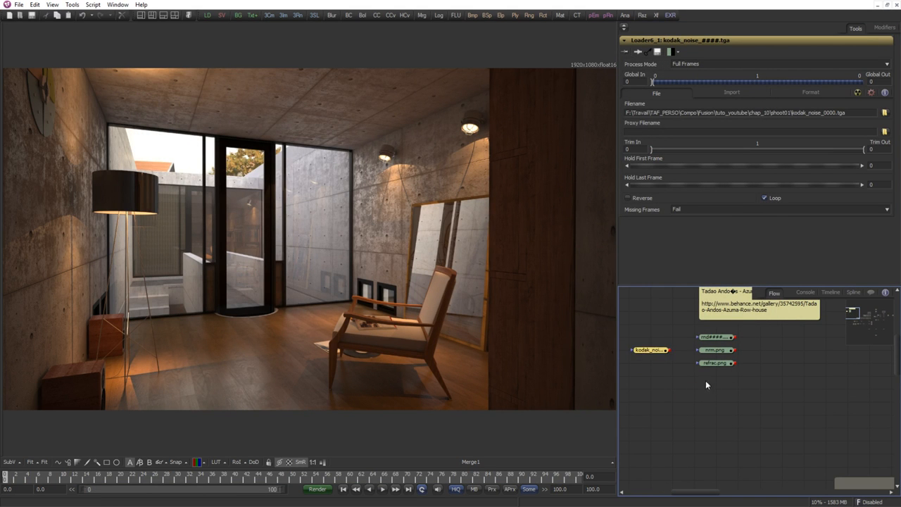
click(717, 378)
key(ctrl+space)
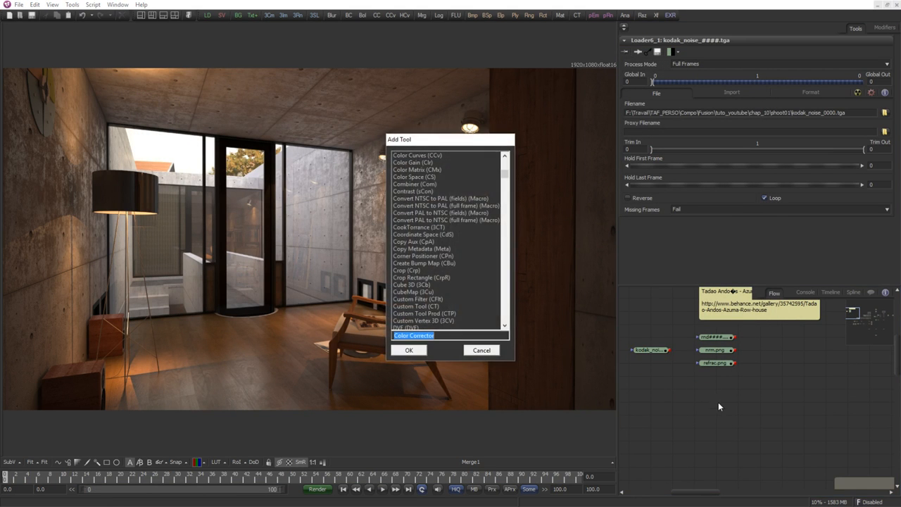
key(Escape)
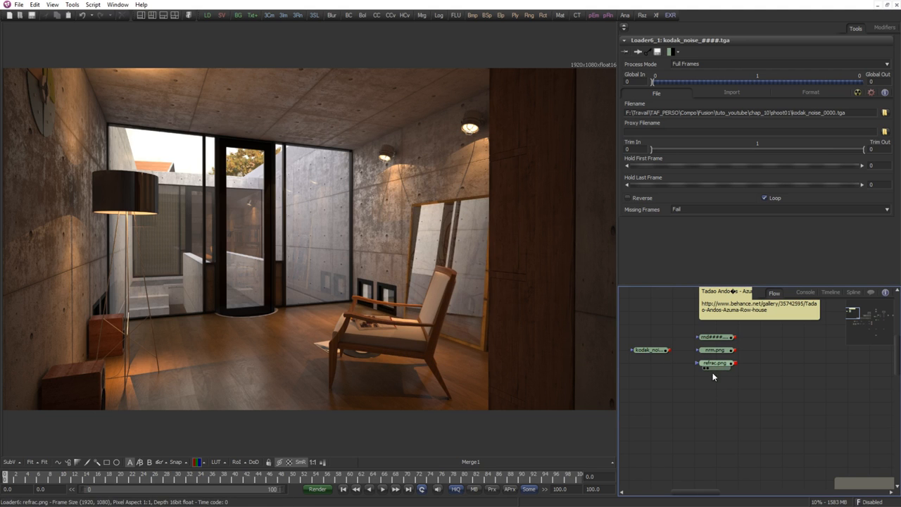
Duplicate the refrac.png loader again and load zdepht.exr from the shoot01 folder into the copy.
click(715, 363)
key(ctrl+v)
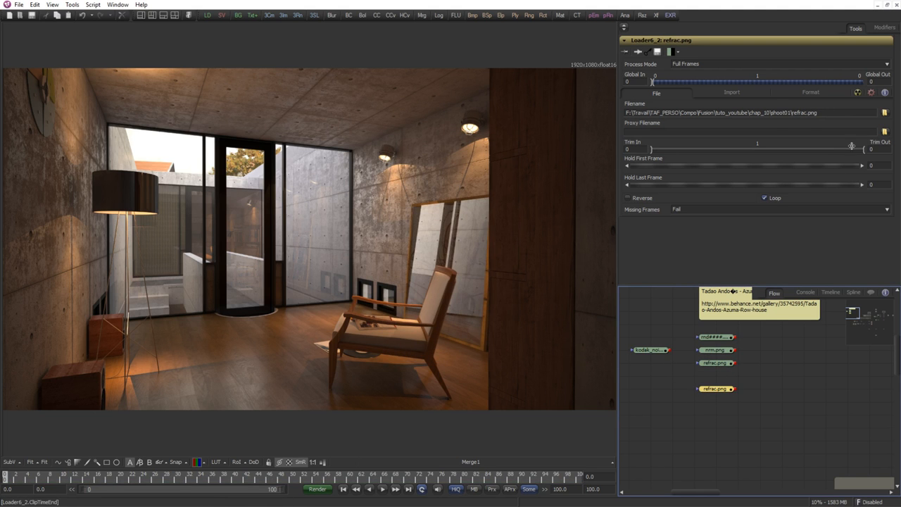
click(885, 113)
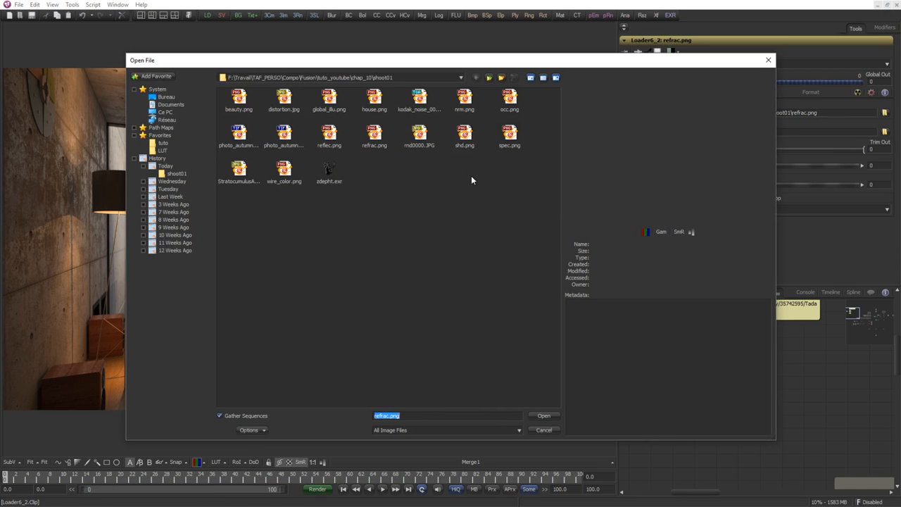
click(329, 170)
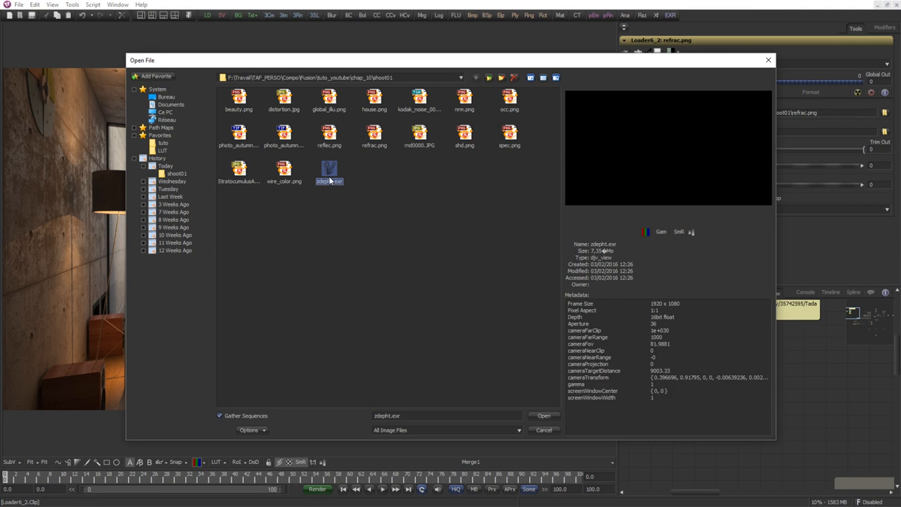
double_click(329, 172)
Display the zdepht.exr loader in the viewer and toggle the normalised image display to inspect the depth pass.
drag(721, 390, 328, 326)
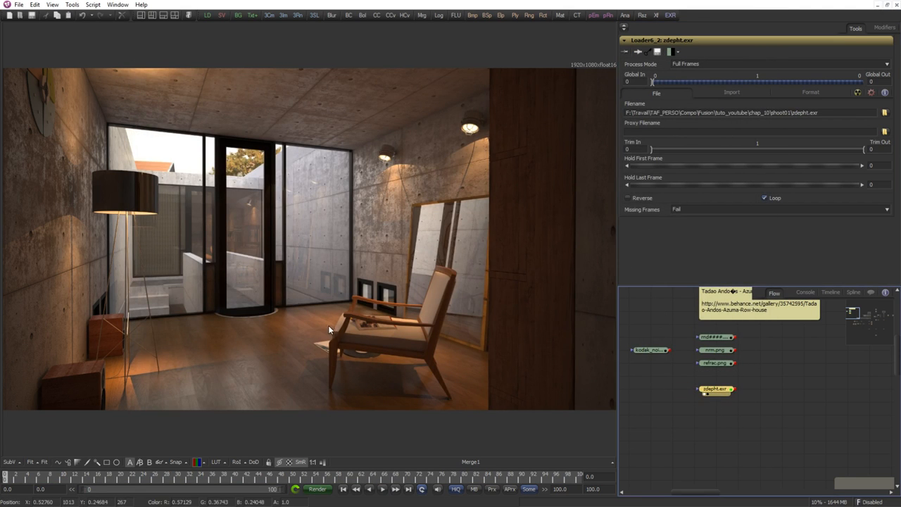
scroll(387, 294, down, 1)
click(322, 462)
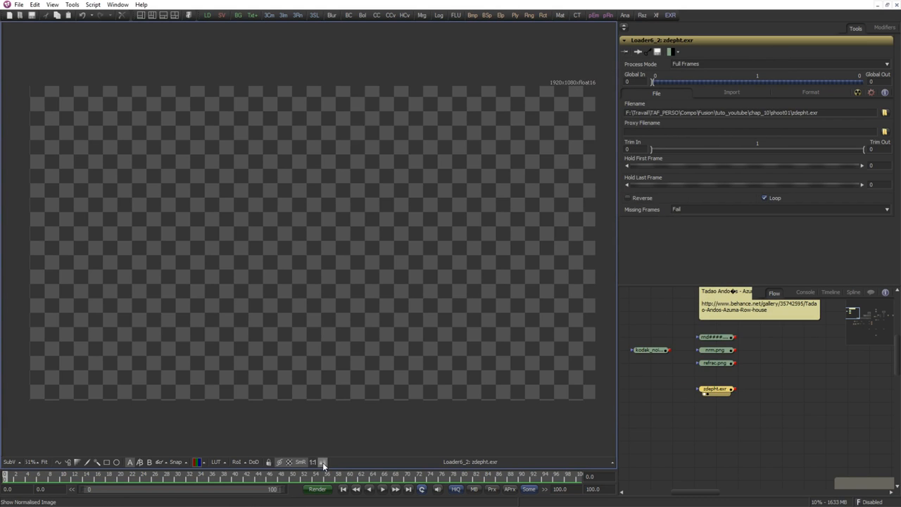
click(322, 462)
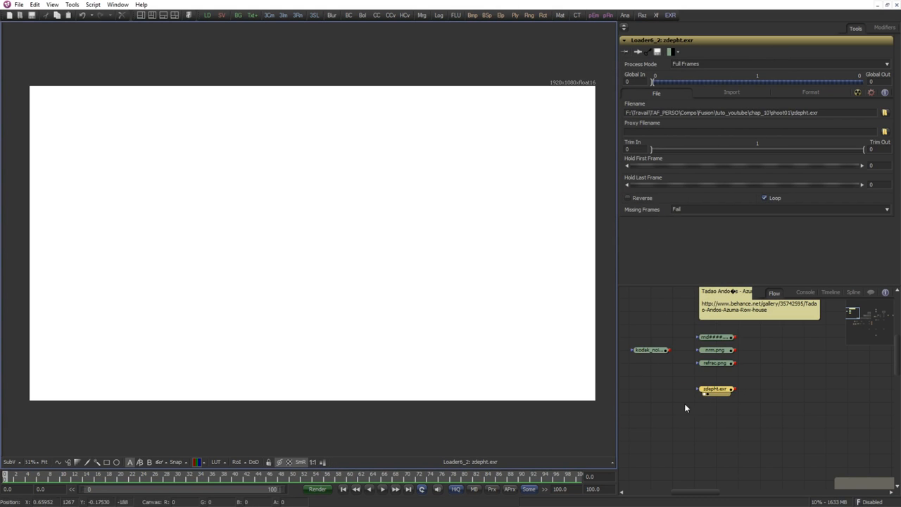
click(725, 389)
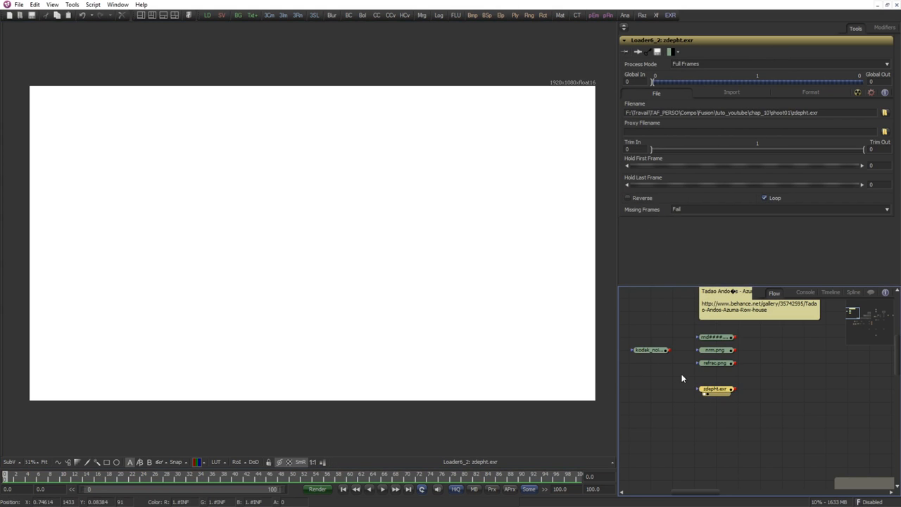
Try to bring out the depth pass by adding a Color Corrector after zdepht.exr and lowering its master RGB gain to about 0.017.
scroll(768, 391, up, 1)
click(739, 399)
key(ctrl+space)
text(cc)
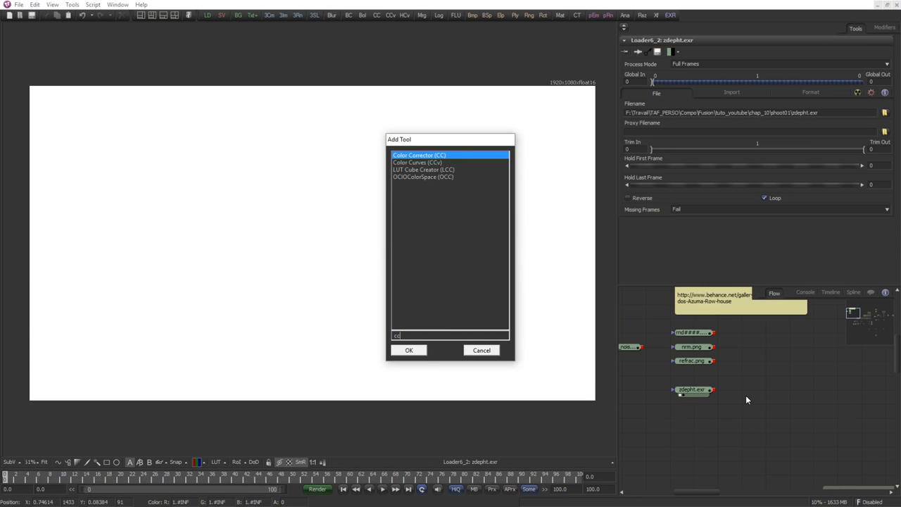
key(Return)
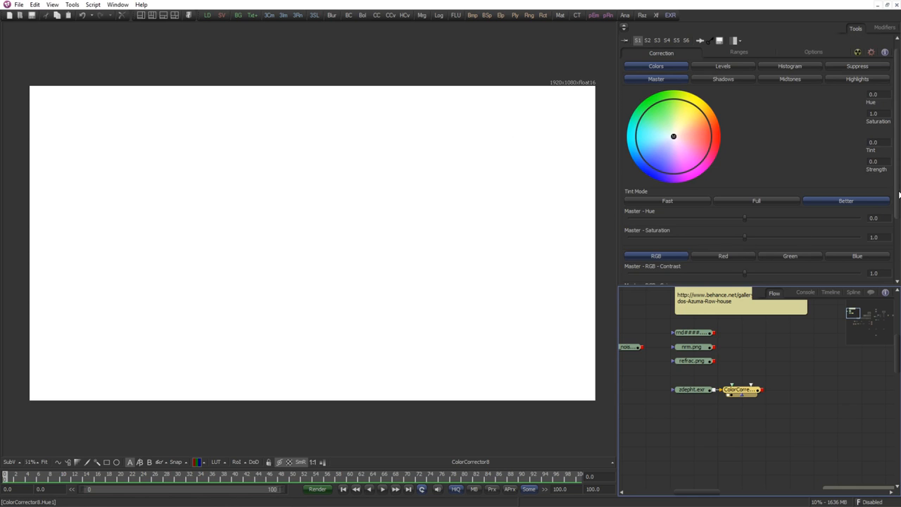
scroll(779, 217, down, 3)
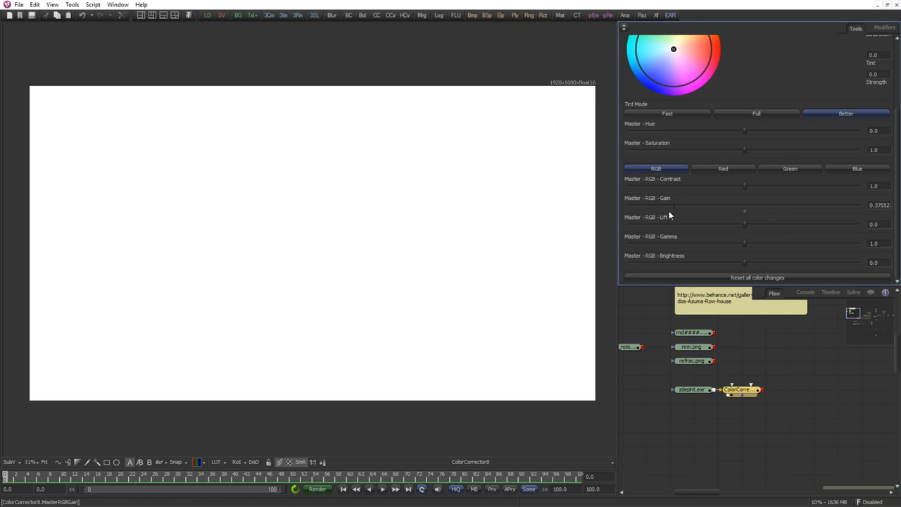
drag(670, 213, 788, 221)
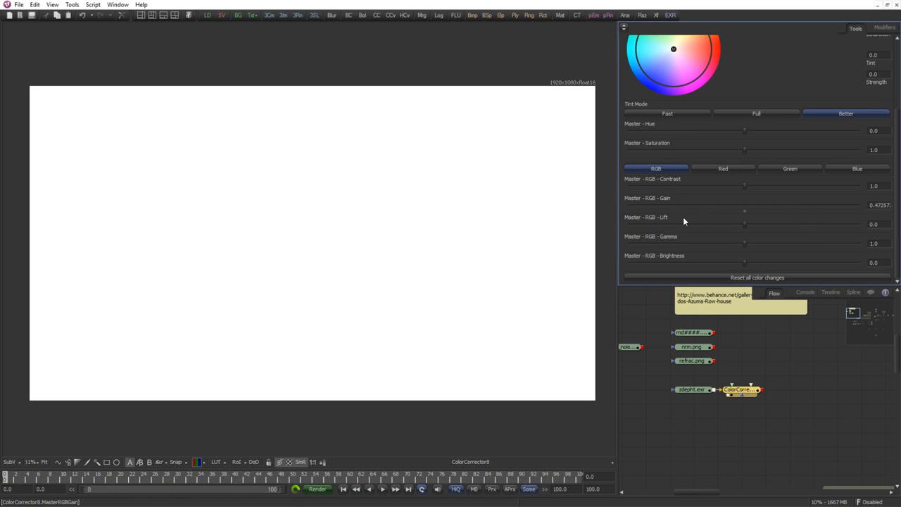
drag(648, 217, 630, 218)
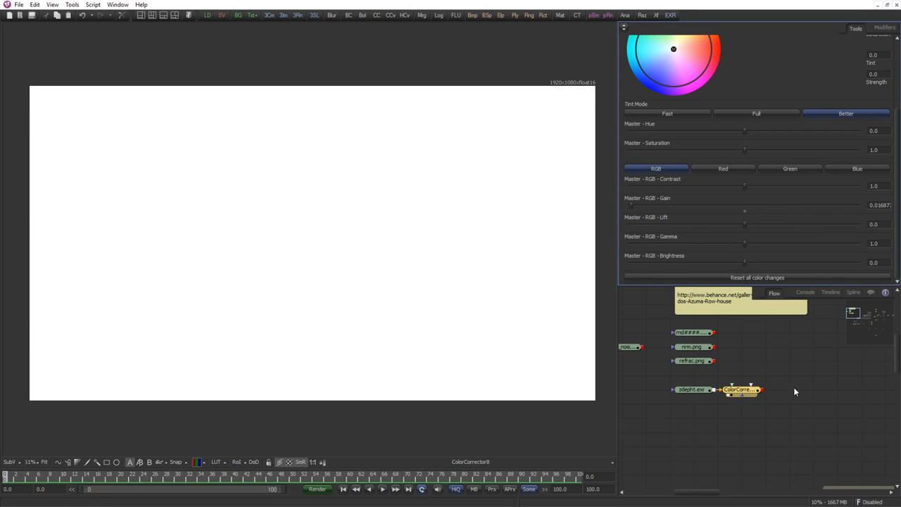
Delete the zdepht.exr loader together with its colour corrector, and view the kodak noise loader.
drag(796, 405, 694, 378)
key(Delete)
drag(634, 347, 432, 368)
click(767, 402)
click(707, 378)
Display the final Merge1 composite in the viewer and fit the image to the view.
scroll(707, 378, down, 3)
drag(361, 332, 259, 324)
drag(796, 376, 677, 325)
drag(708, 465, 748, 364)
drag(833, 417, 417, 333)
scroll(728, 359, up, 1)
key(ctrl+f)
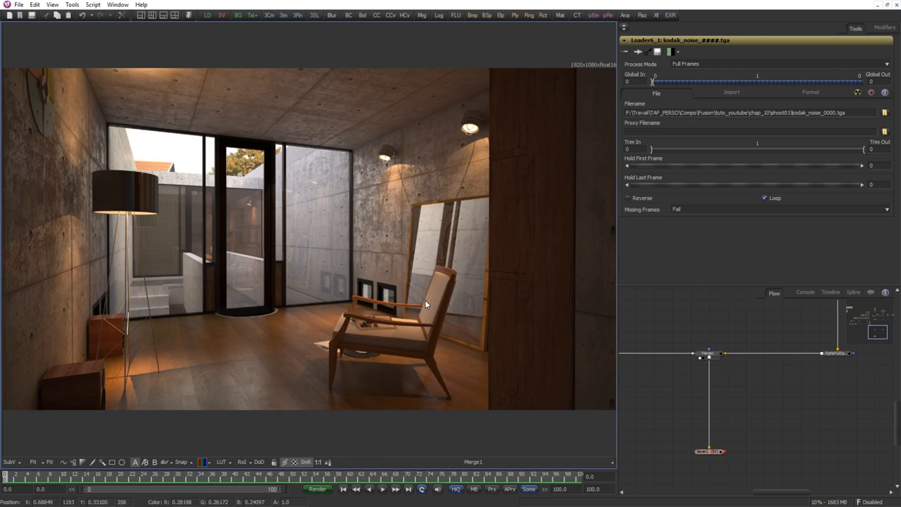
Load the beauty.png loader into the viewer's B buffer for a split-wipe comparison with Merge1.
scroll(767, 435, down, 1)
drag(717, 405, 746, 420)
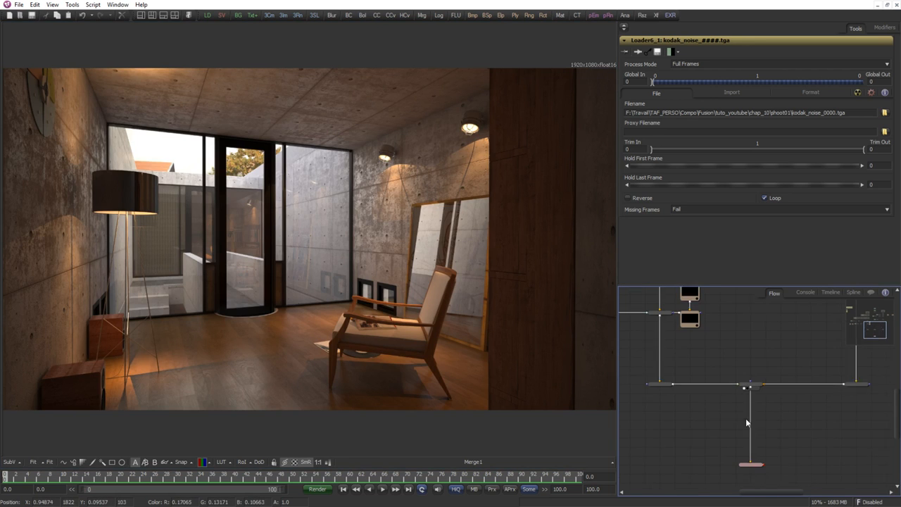
click(146, 464)
drag(710, 377, 756, 463)
scroll(758, 459, down, 2)
drag(734, 366, 734, 424)
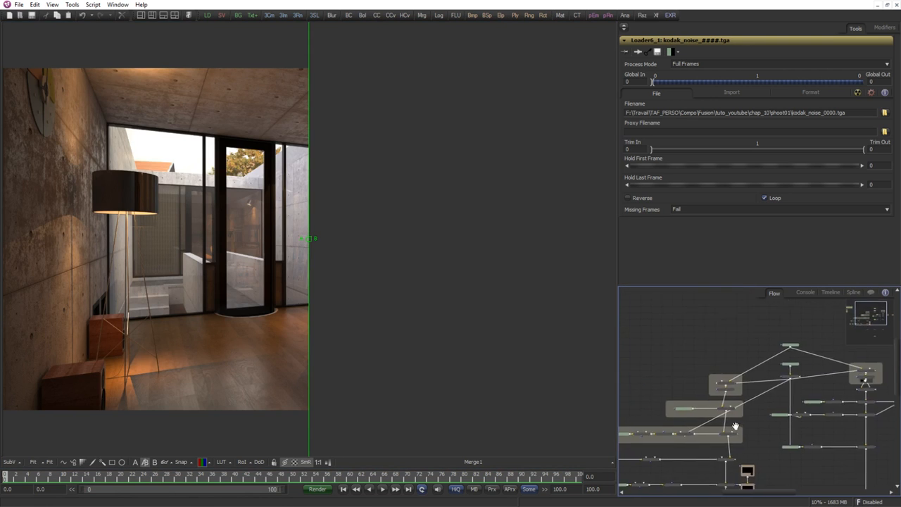
scroll(735, 425, up, 4)
drag(785, 353, 701, 407)
drag(763, 324, 368, 255)
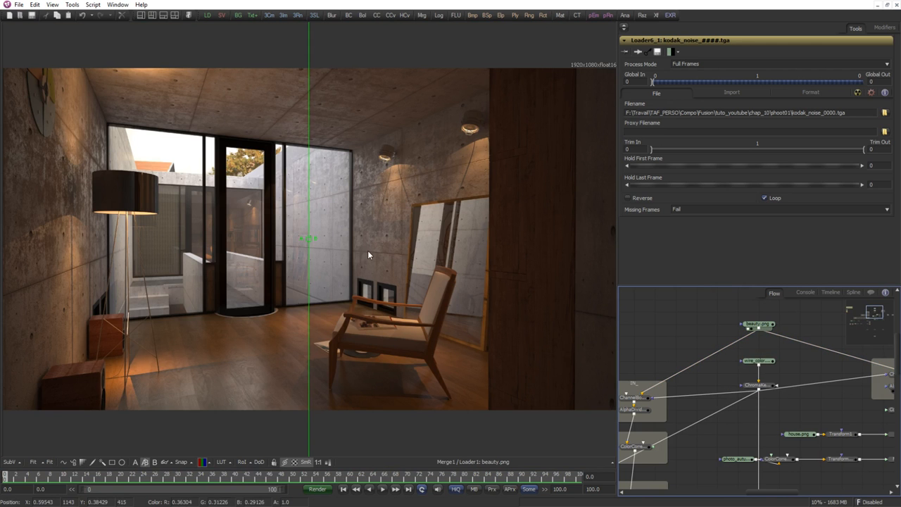
Move and rotate the wipe divider to compare the composite with the original beauty render around the windows and lamp.
drag(309, 221, 331, 235)
drag(335, 236, 543, 446)
scroll(348, 235, down, 2)
scroll(341, 245, up, 1)
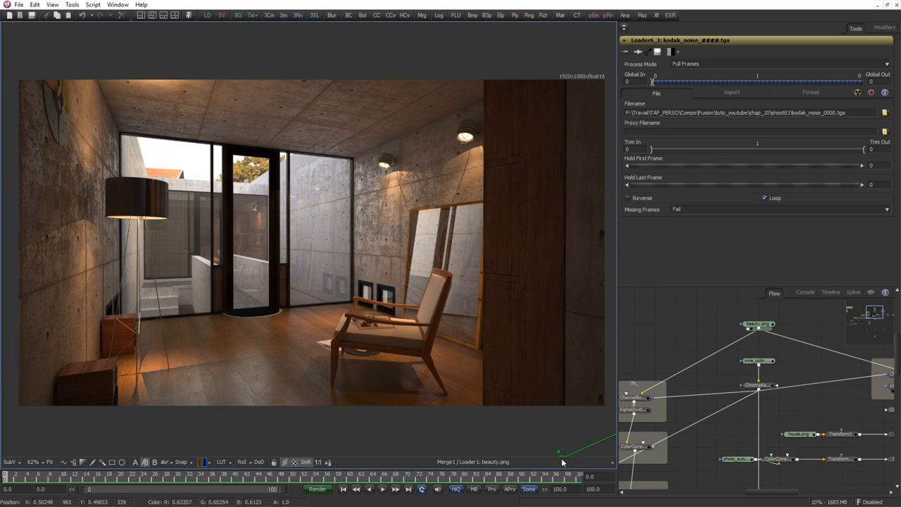
drag(562, 458, 148, 251)
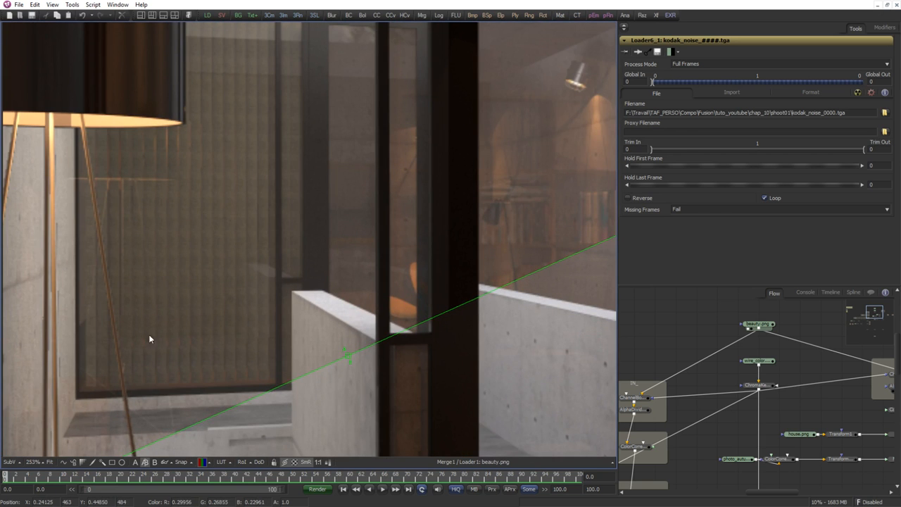
scroll(252, 306, down, 2)
drag(323, 345, 301, 266)
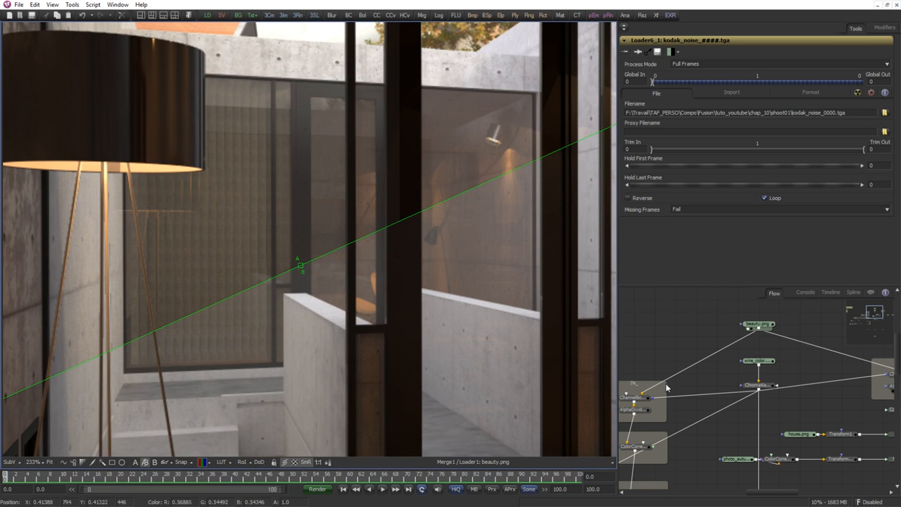
Bypass and re-enable Merge2 to check its contribution to the composite.
scroll(740, 368, up, 4)
scroll(749, 364, up, 2)
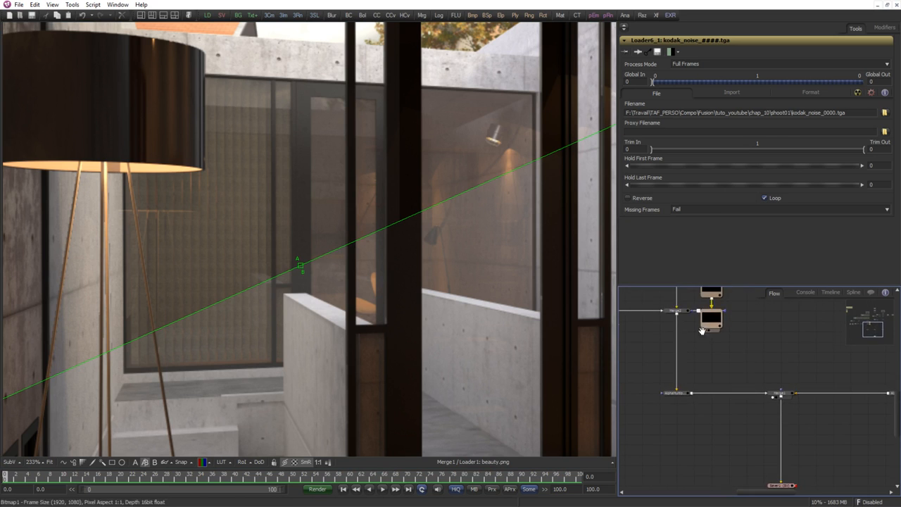
drag(675, 314, 692, 343)
scroll(692, 343, up, 1)
click(694, 340)
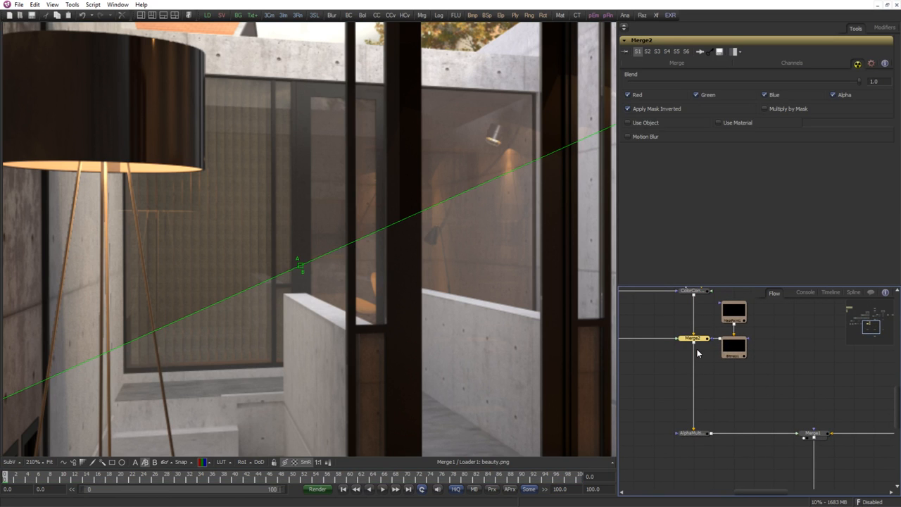
key(ctrl+p)
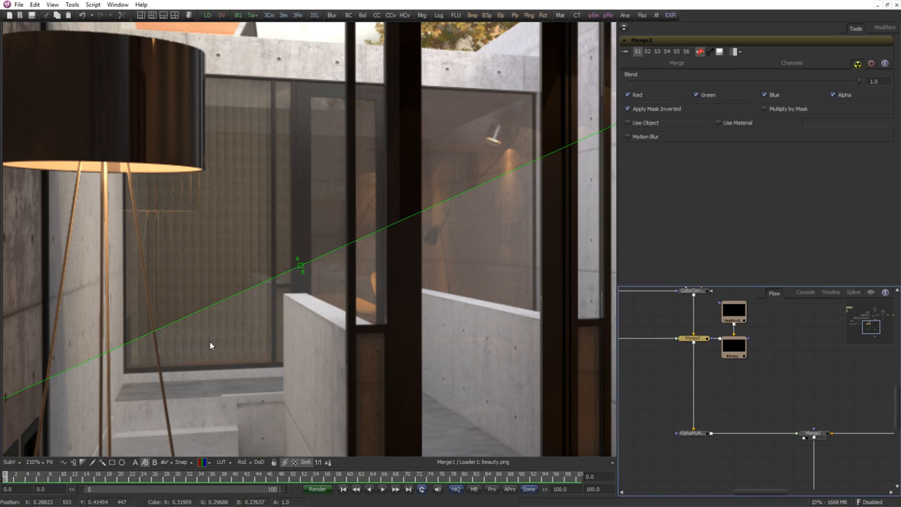
key(ctrl+p)
click(705, 373)
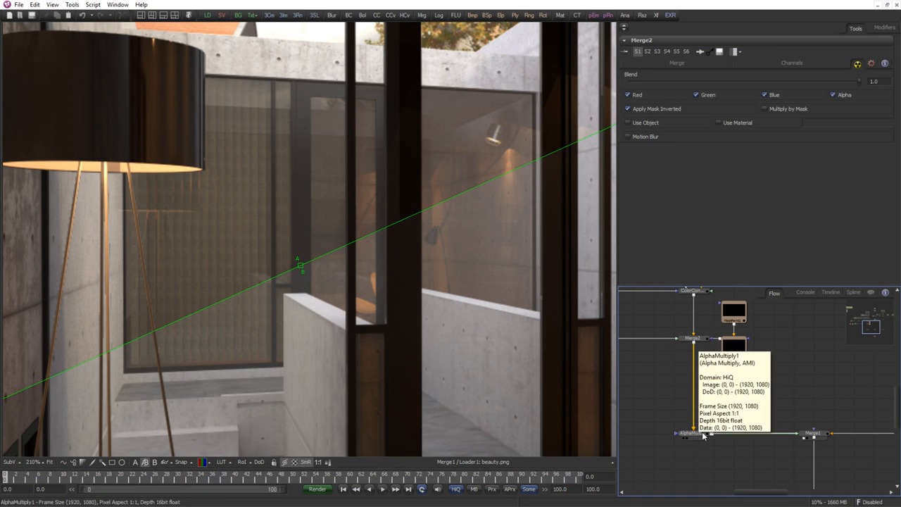
Bypass and re-enable the overlay Merge4 to check how the reflection pass affects the glass.
drag(767, 377, 746, 421)
drag(889, 360, 755, 397)
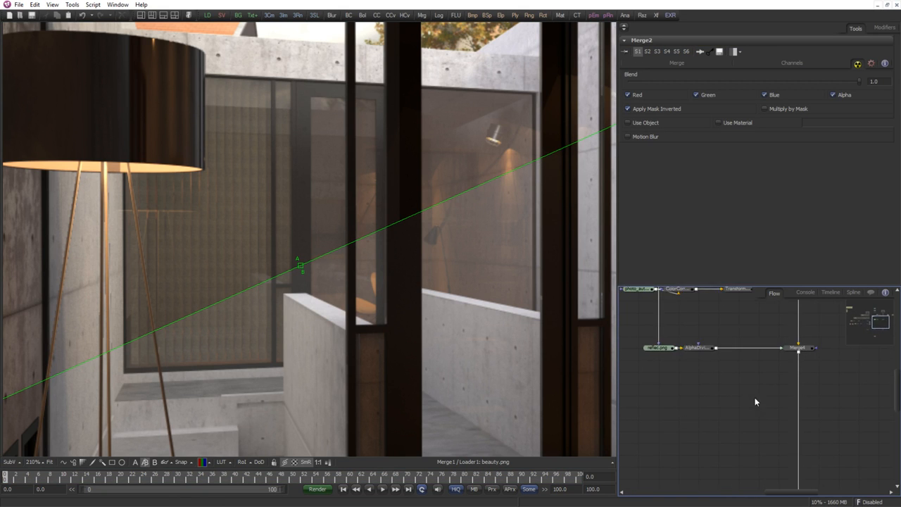
click(807, 354)
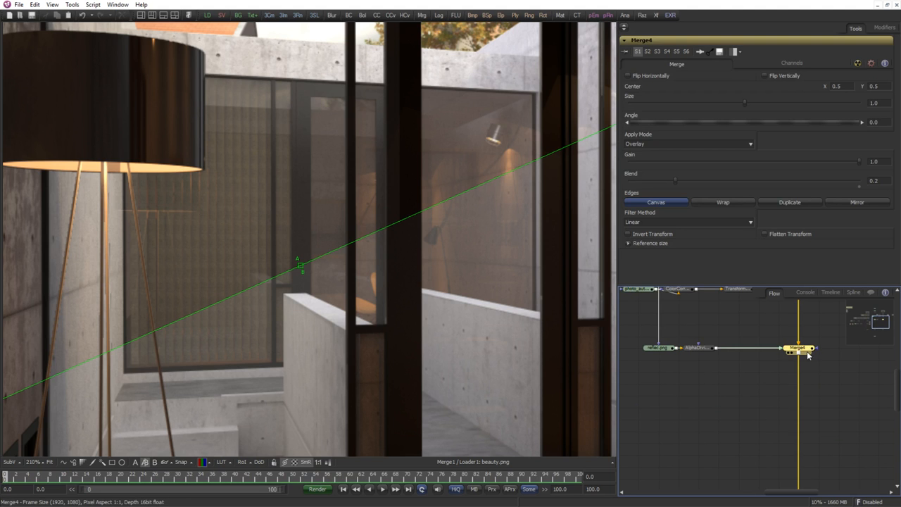
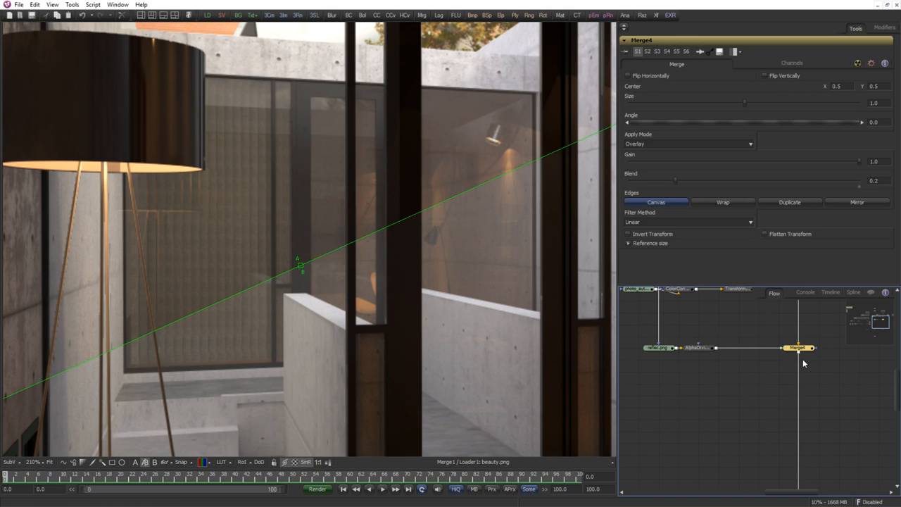
click(739, 365)
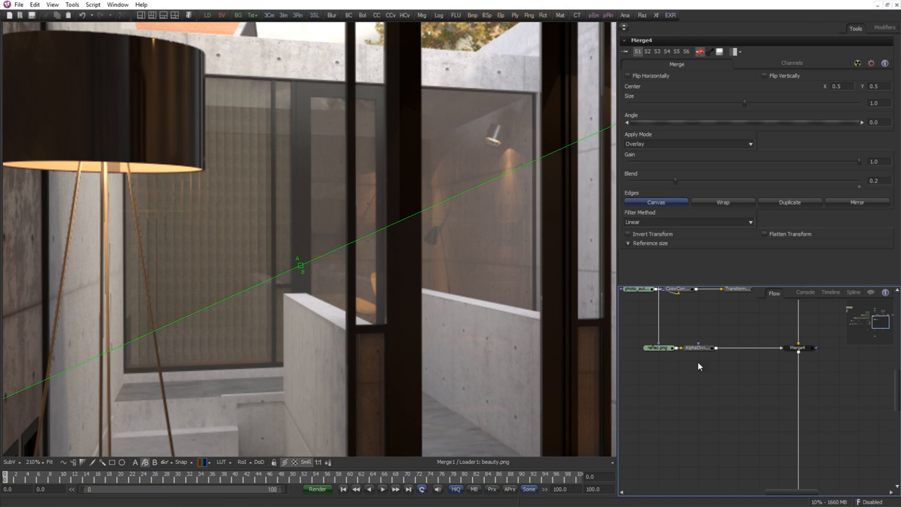
click(799, 348)
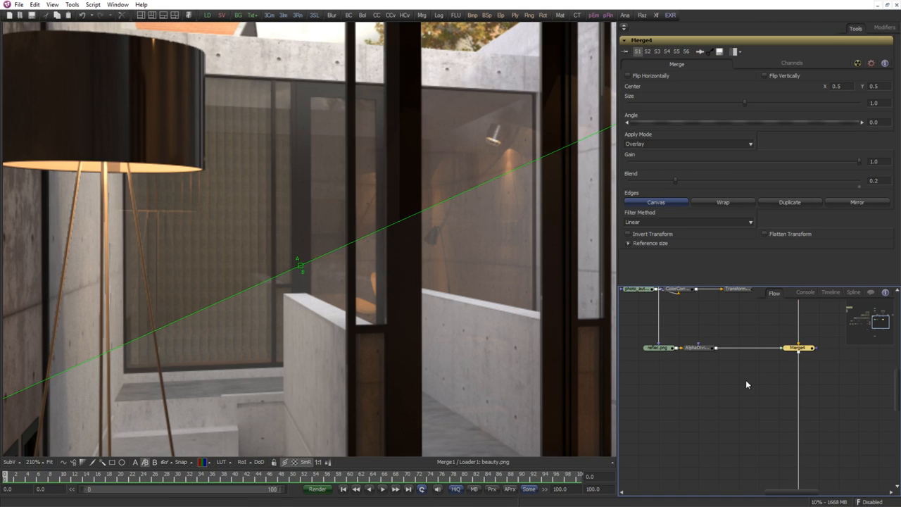
View the reflec.png loader and its alpha divide against the composite in the B buffer.
click(657, 348)
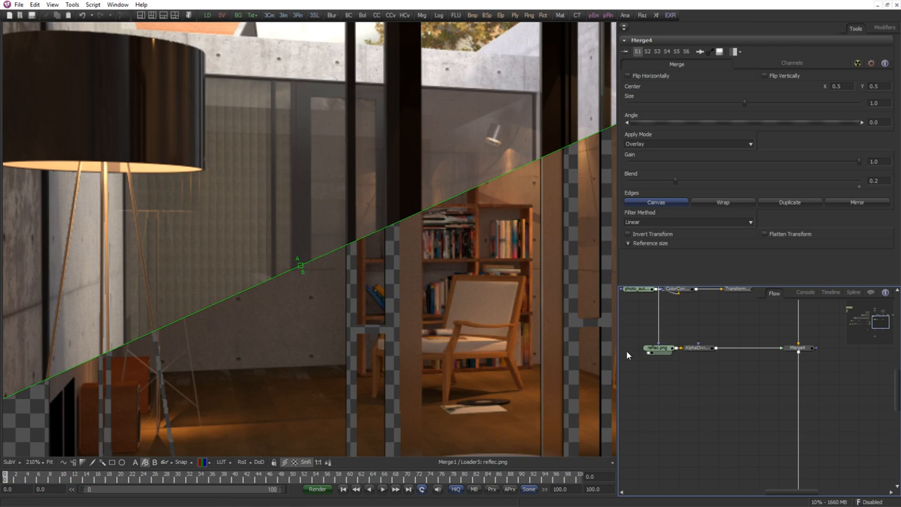
drag(484, 349, 320, 361)
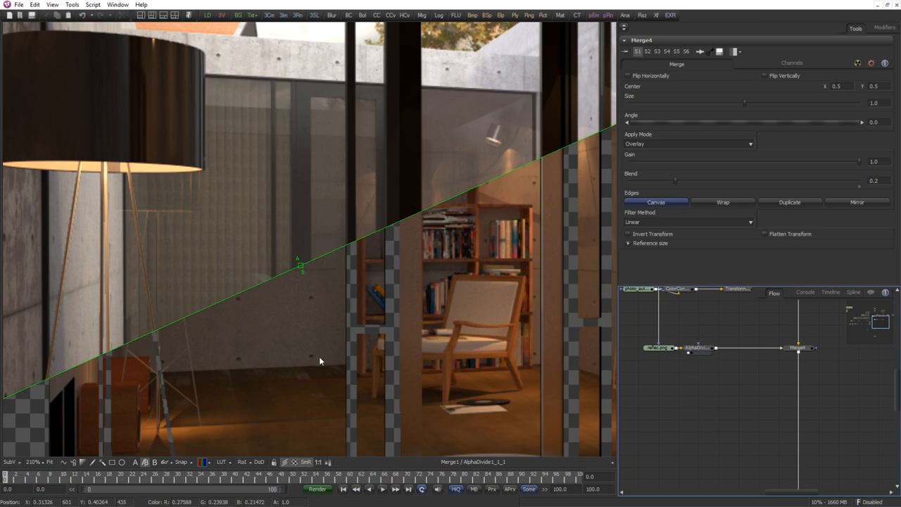
drag(775, 342, 761, 374)
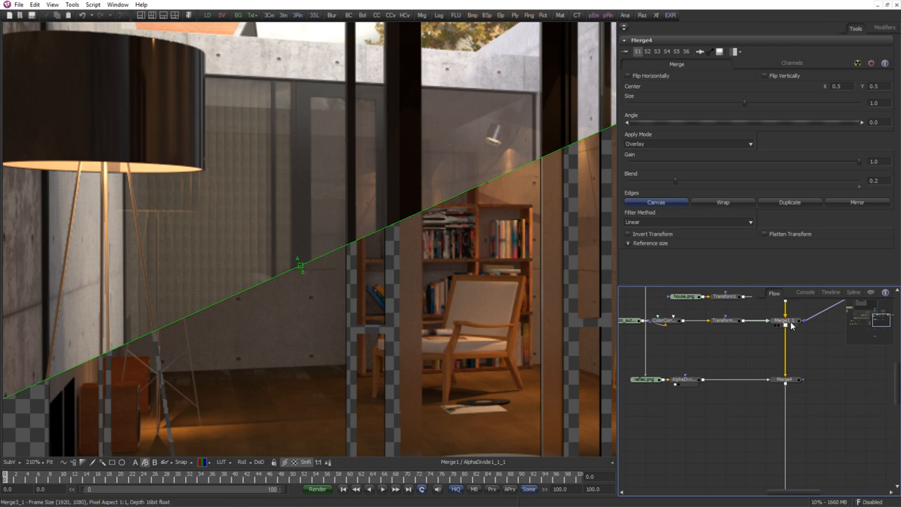
drag(721, 343, 737, 400)
scroll(683, 418, down, 1)
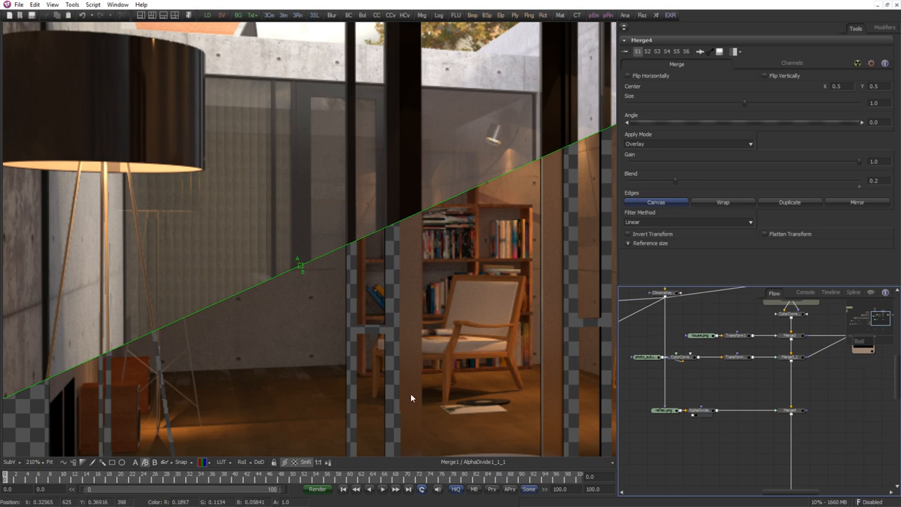
Show Merge1 in the B buffer, switch it back to beauty.png, and reframe the comparison on the windows.
scroll(725, 444, up, 4)
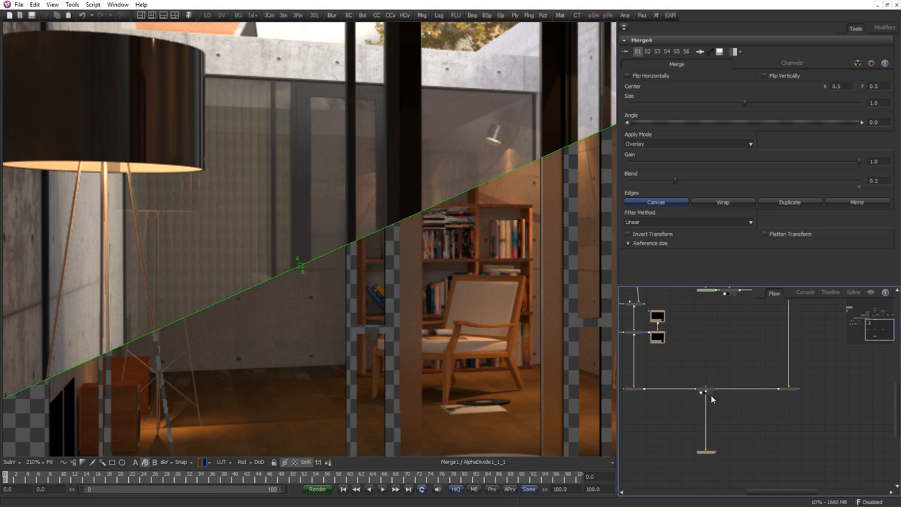
drag(709, 390, 270, 360)
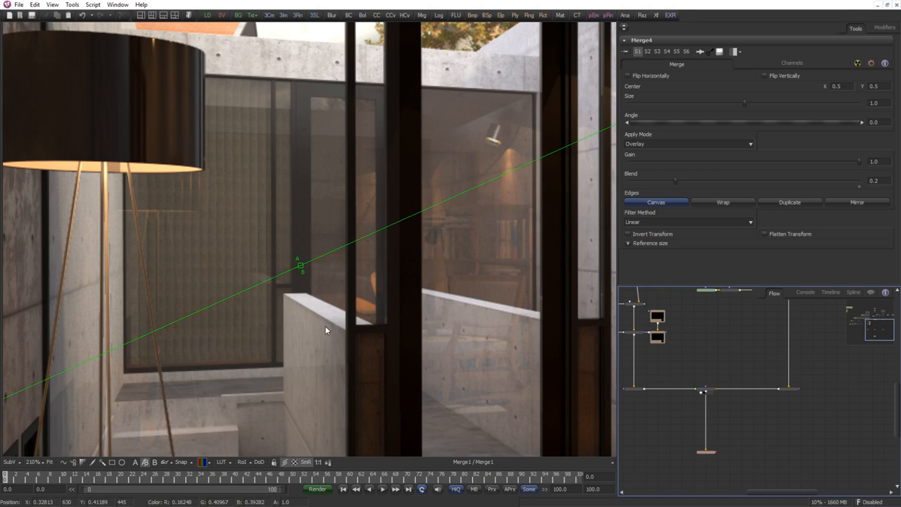
scroll(760, 458, down, 2)
drag(729, 397, 729, 444)
scroll(747, 371, up, 3)
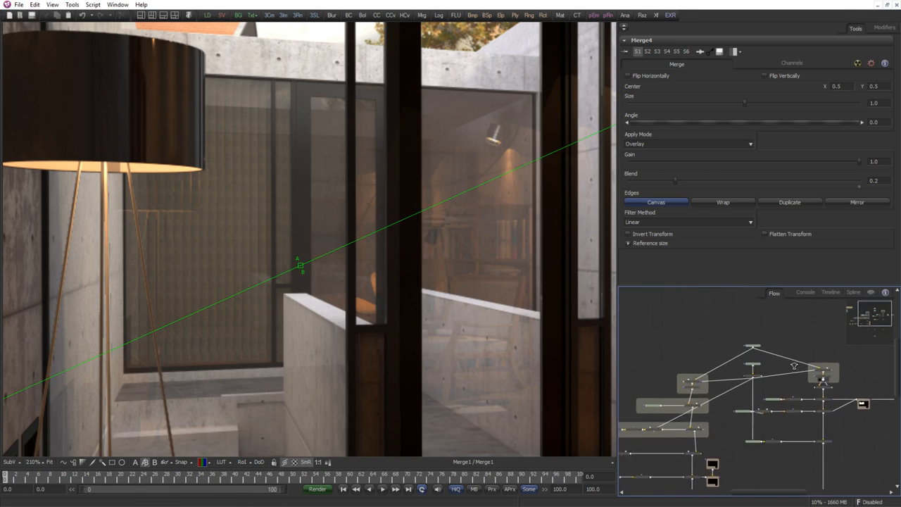
drag(384, 369, 381, 356)
scroll(369, 315, down, 1)
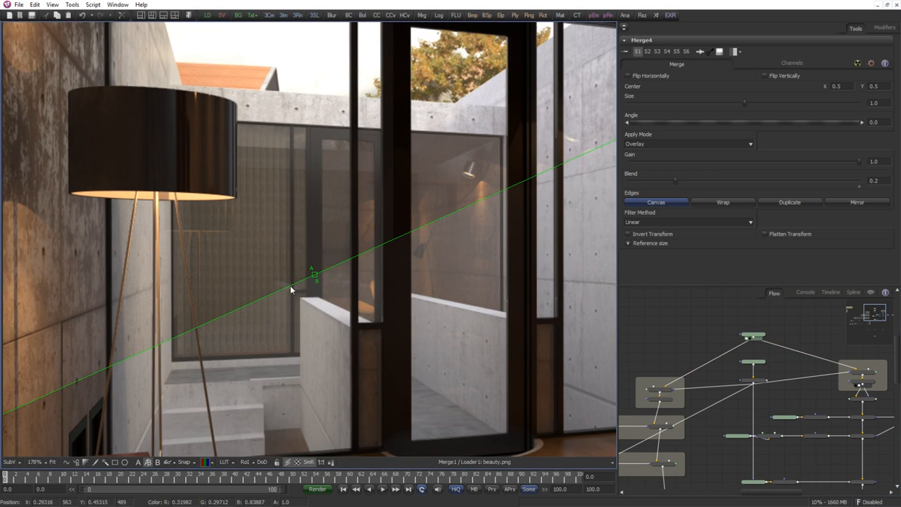
Select the alpha divide after reflec.png and sweep the rotated wipe across the window reflections to compare with the beauty render.
drag(800, 474, 745, 408)
scroll(742, 405, up, 2)
click(731, 403)
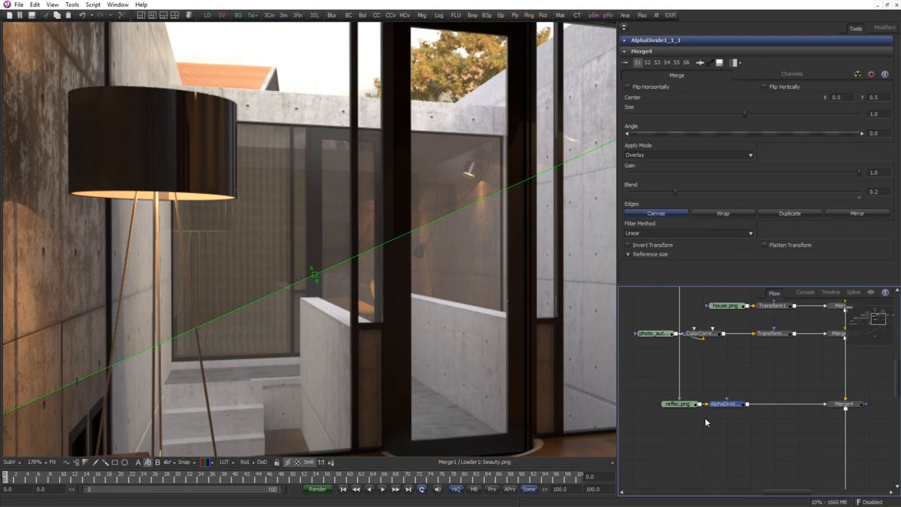
drag(284, 308, 281, 309)
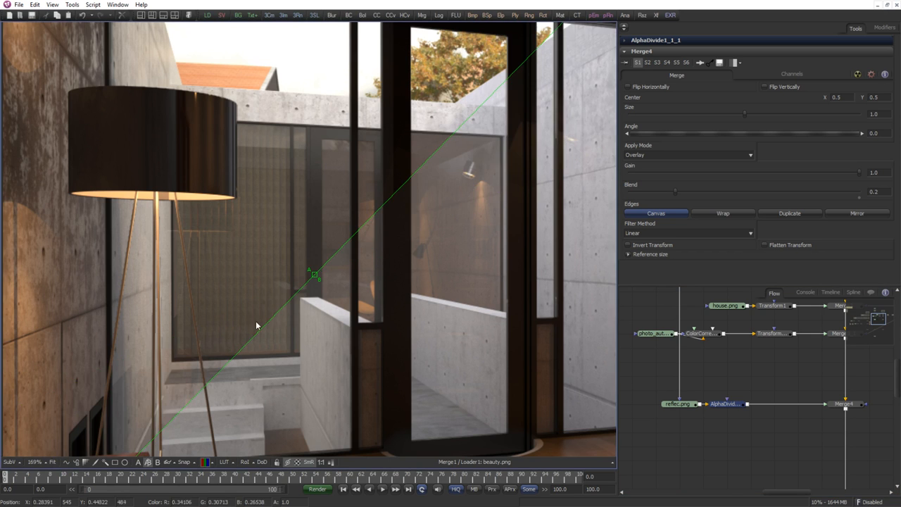
drag(265, 355, 297, 349)
scroll(297, 350, up, 1)
drag(348, 265, 220, 276)
drag(260, 236, 272, 269)
scroll(261, 253, up, 1)
drag(202, 282, 352, 368)
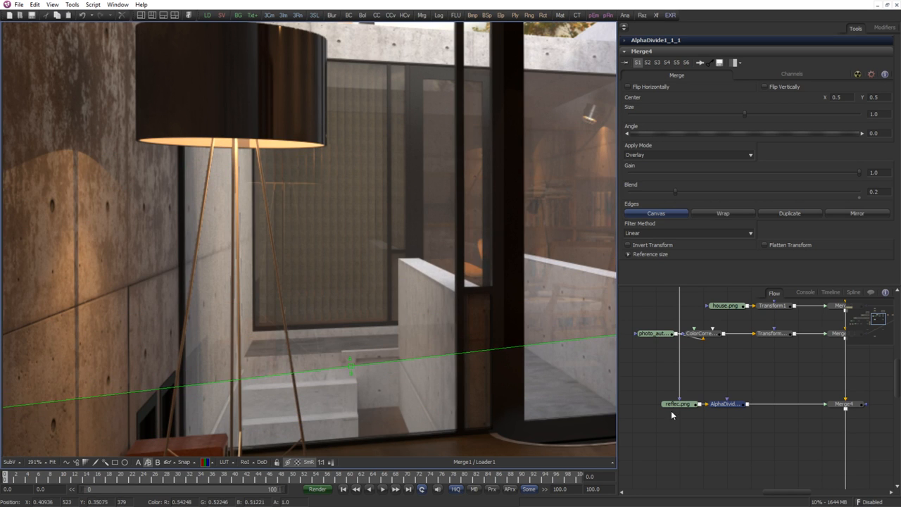
Open the controls of the alpha divide in the OUT group and follow its branch down to the alpha multiply before Merge1.
drag(747, 354, 781, 424)
click(781, 424)
drag(700, 386, 751, 424)
scroll(751, 424, down, 2)
drag(789, 355, 793, 399)
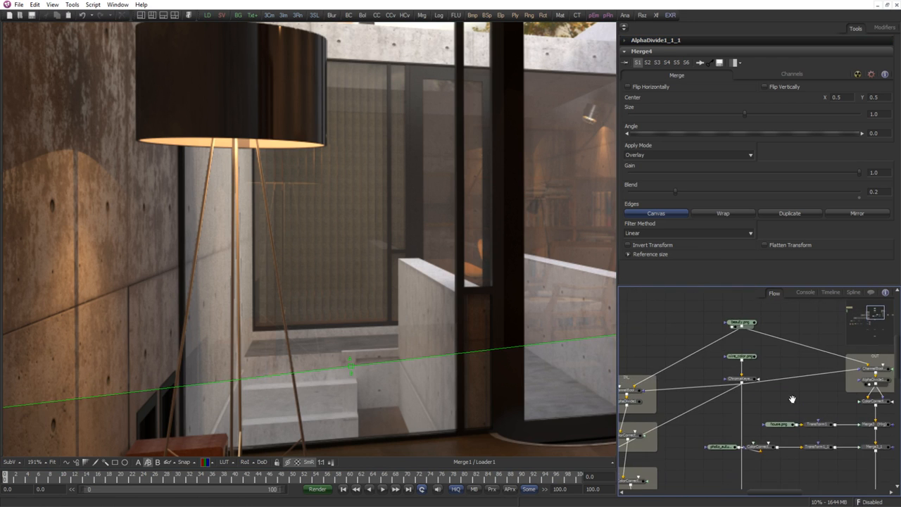
scroll(793, 399, up, 2)
drag(888, 394, 826, 374)
click(850, 358)
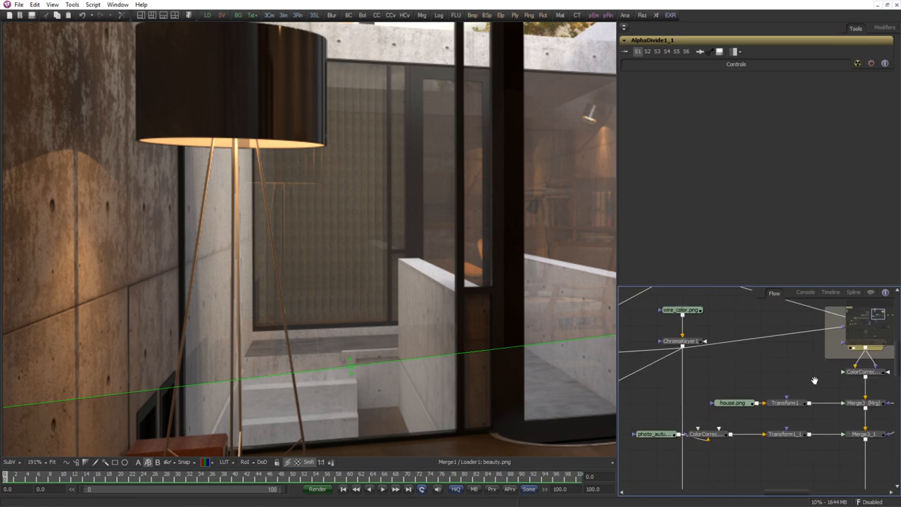
scroll(815, 374, up, 2)
scroll(856, 437, down, 1)
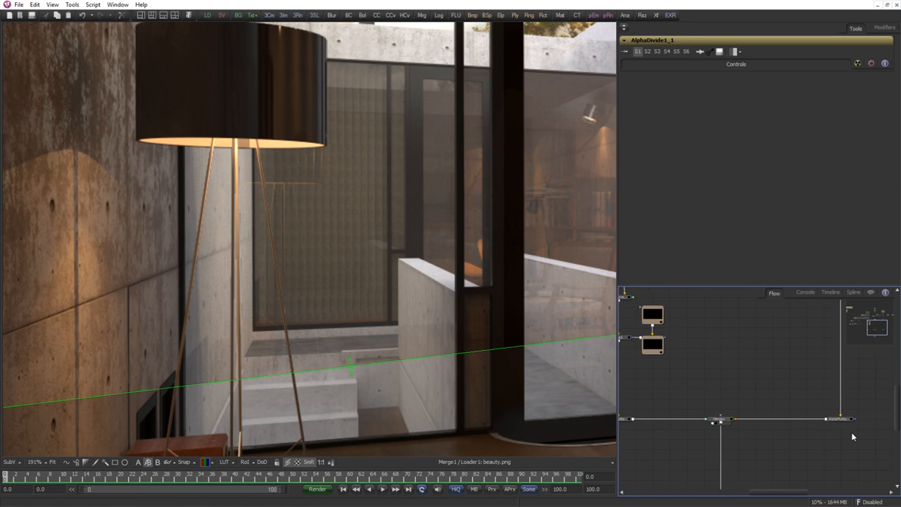
Bypass both alpha multiplies before Merge1 and the alpha divides in the IN and OUT groups, comparing the stairs against beauty.png with the wipe.
click(837, 420)
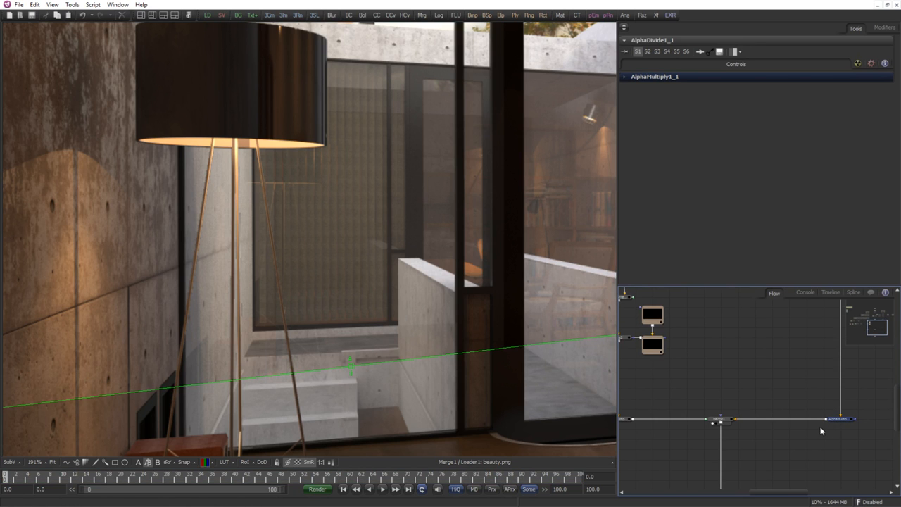
drag(686, 420, 786, 413)
click(713, 418)
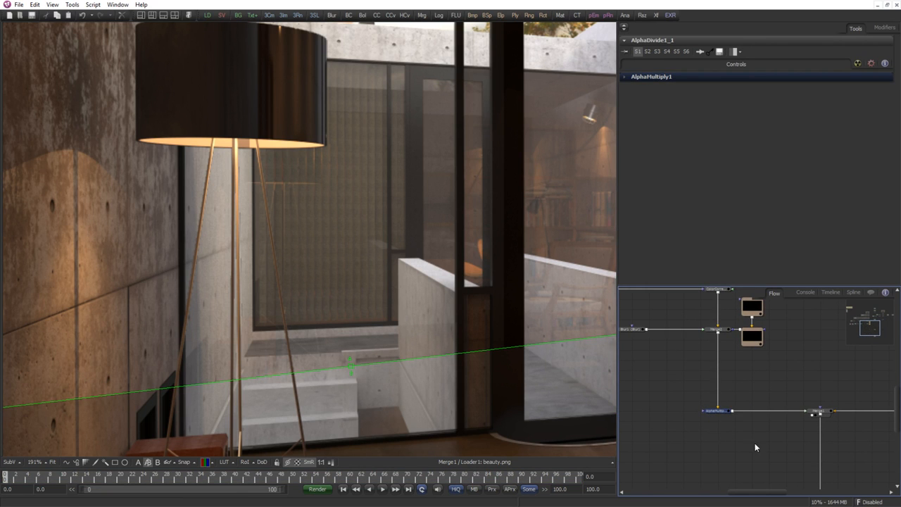
drag(737, 327, 737, 441)
drag(742, 310, 726, 376)
scroll(763, 357, up, 1)
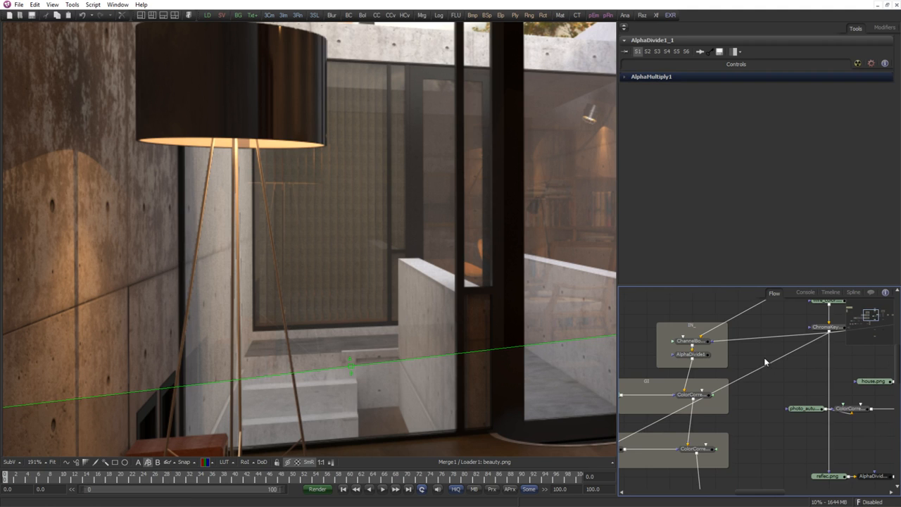
click(701, 357)
drag(863, 377, 696, 371)
click(830, 328)
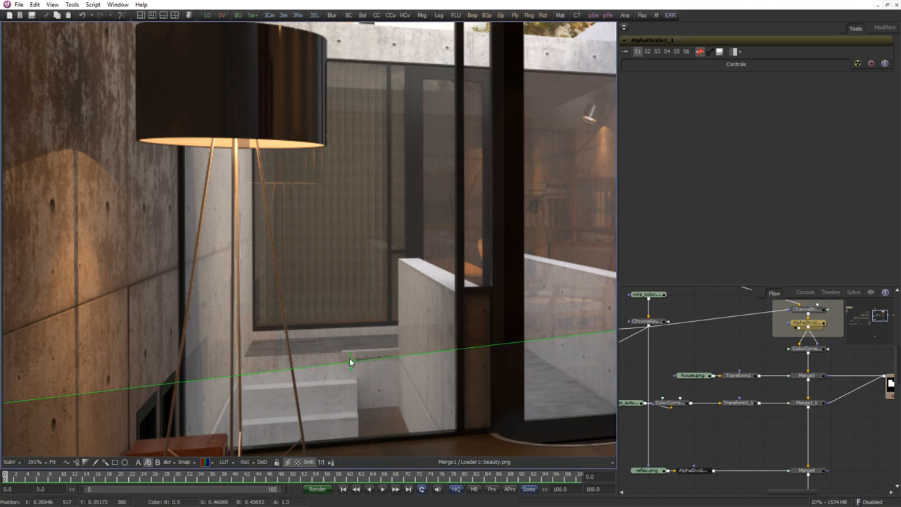
drag(350, 362, 337, 342)
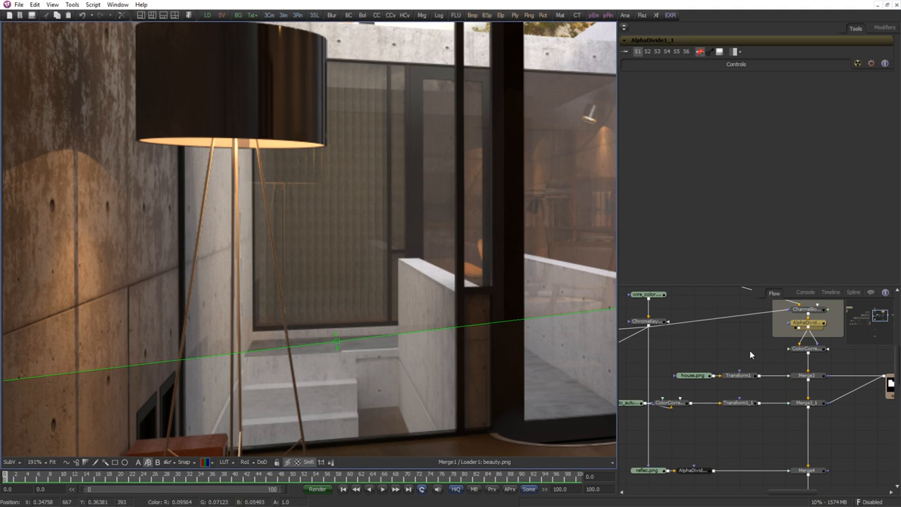
Re-enable the alpha divides in the IN and OUT groups and both alpha multiplies before Merge1.
click(812, 326)
key(ctrl+p)
drag(698, 372, 764, 351)
scroll(761, 351, down, 1)
drag(638, 338, 690, 342)
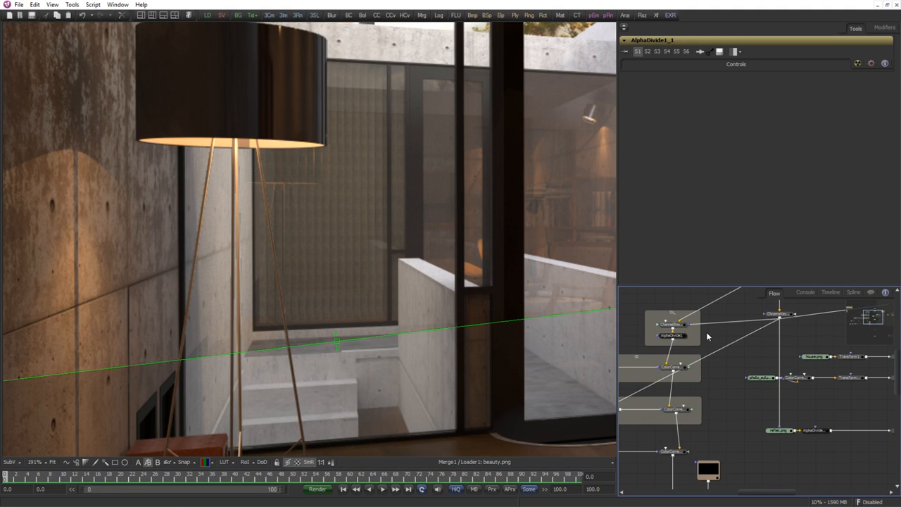
ctrl+click(676, 336)
scroll(751, 325, down, 5)
click(670, 412)
key(ctrl+p)
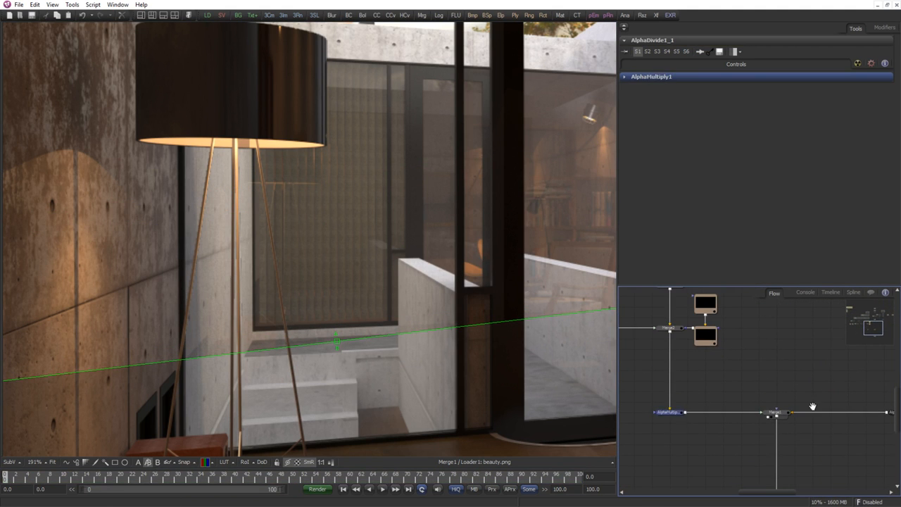
drag(813, 406, 645, 401)
click(734, 406)
key(ctrl+p)
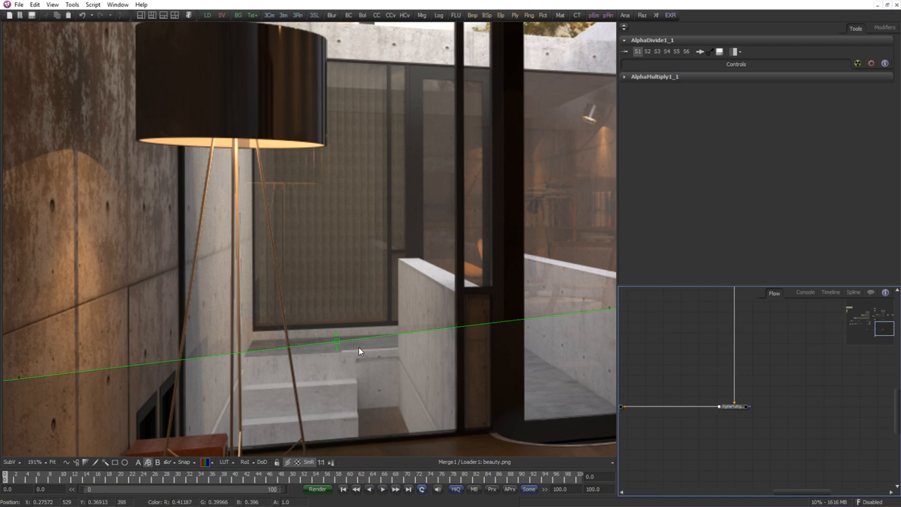
Sweep and rotate the wipe across the stairs, lamp and window edges to compare Merge1 with the beauty render.
drag(337, 342, 293, 350)
scroll(288, 345, down, 3)
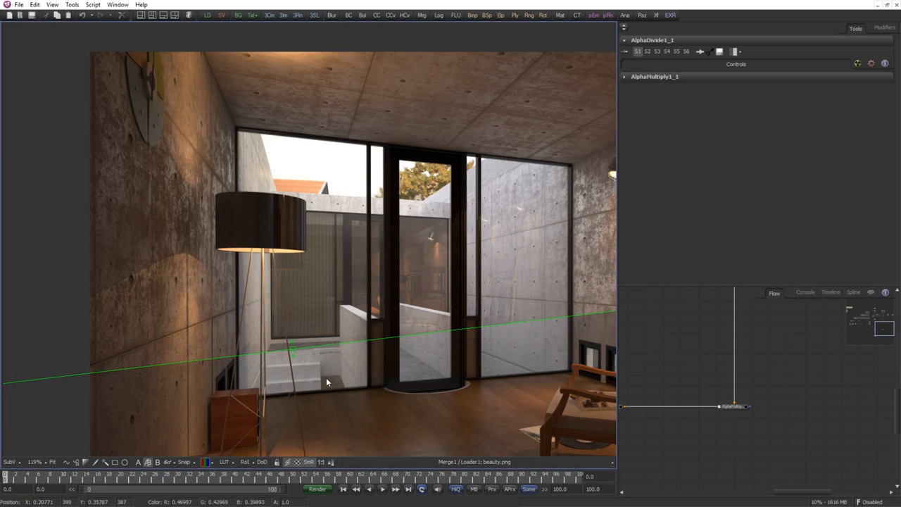
drag(356, 359, 315, 355)
scroll(377, 313, up, 1)
drag(377, 313, 398, 315)
scroll(250, 317, up, 4)
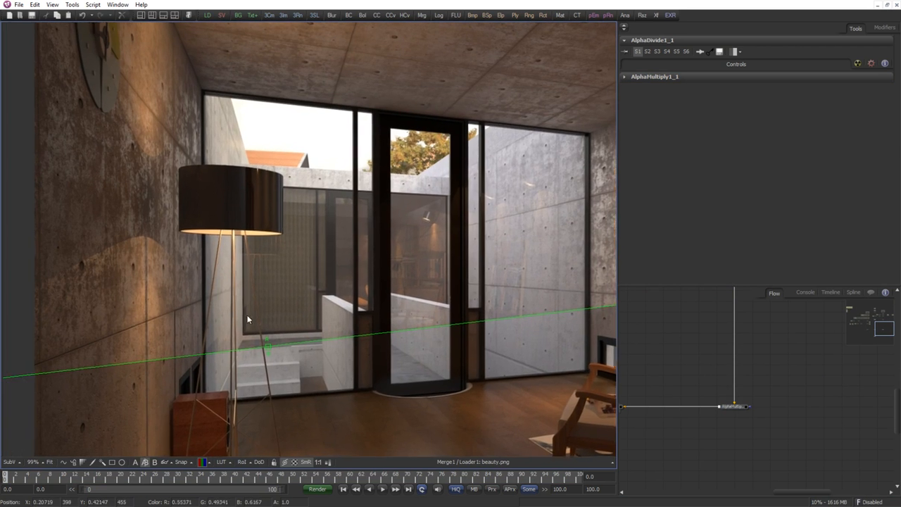
scroll(301, 351, up, 1)
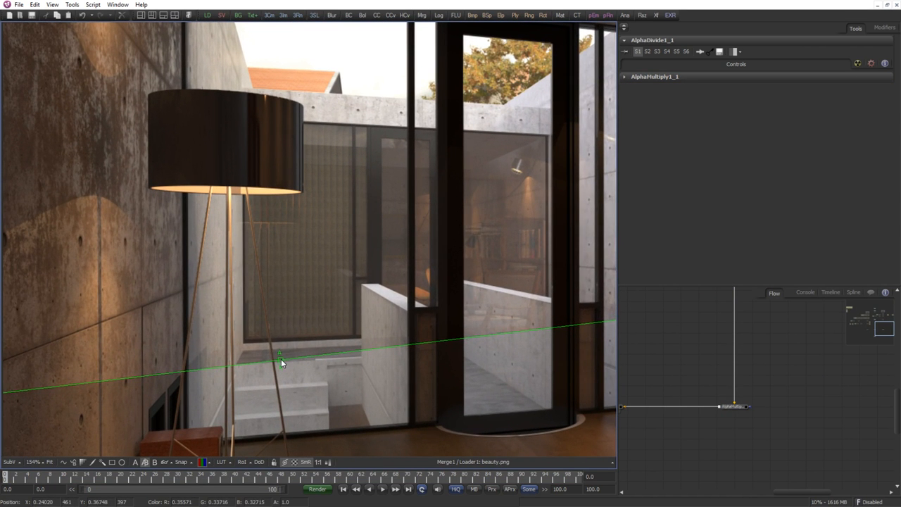
drag(281, 358, 216, 322)
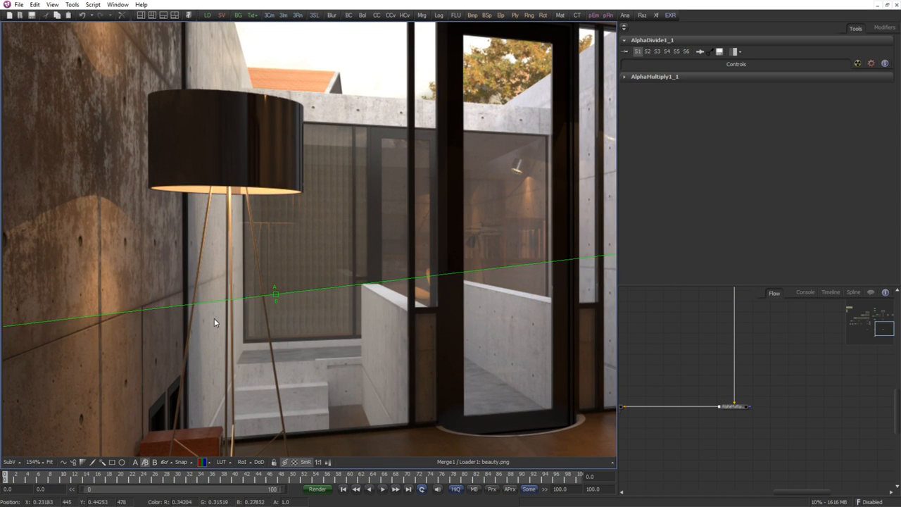
scroll(216, 322, up, 1)
drag(275, 293, 191, 312)
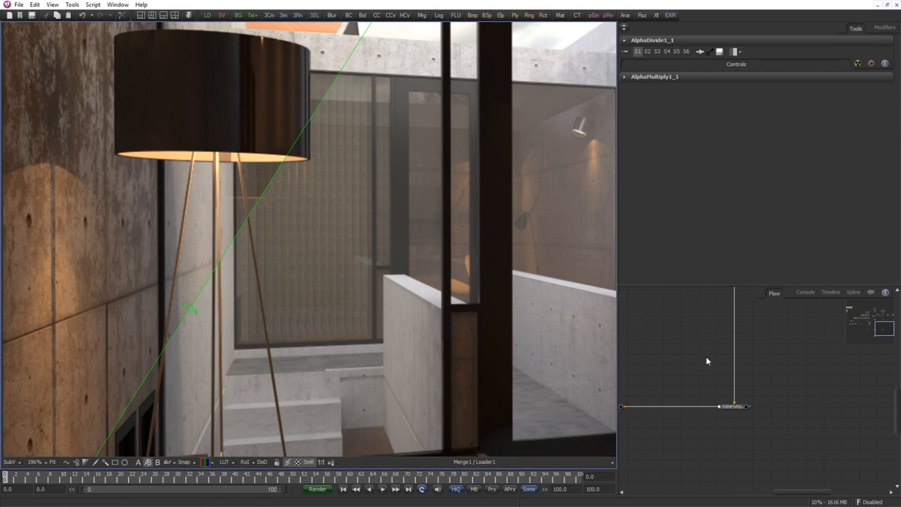
Turn off the A/B comparison, and view ColorCorrector2 and the global_illu.png loader on their own.
scroll(668, 318, down, 2)
drag(668, 317, 789, 376)
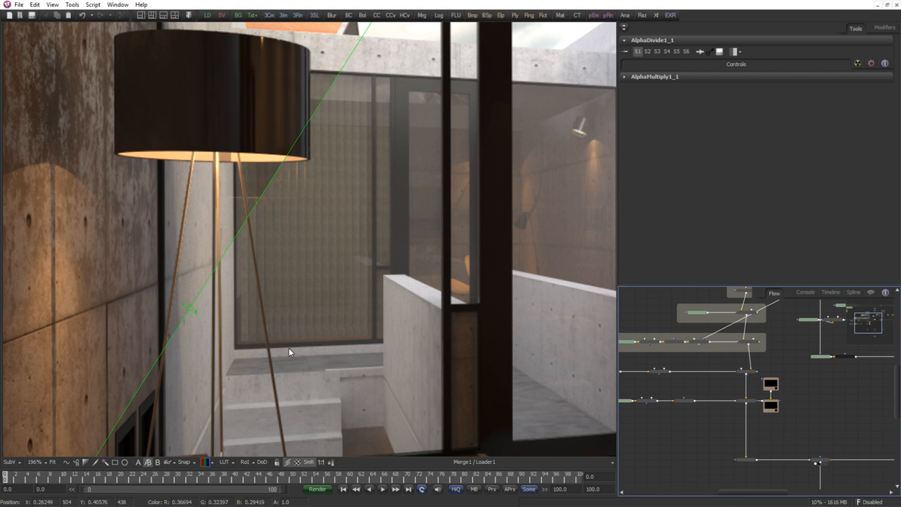
click(146, 463)
drag(663, 365, 689, 395)
scroll(795, 380, up, 1)
drag(794, 380, 745, 384)
scroll(738, 384, up, 1)
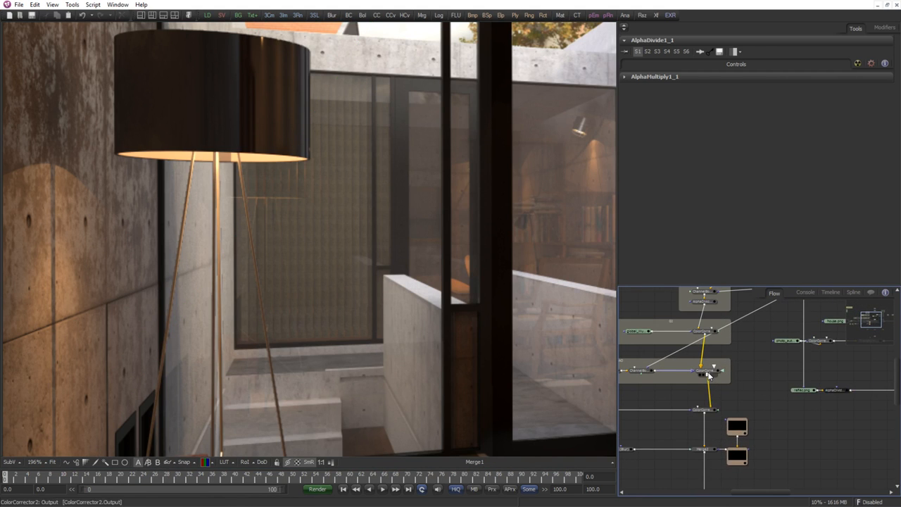
click(709, 374)
drag(690, 356, 779, 408)
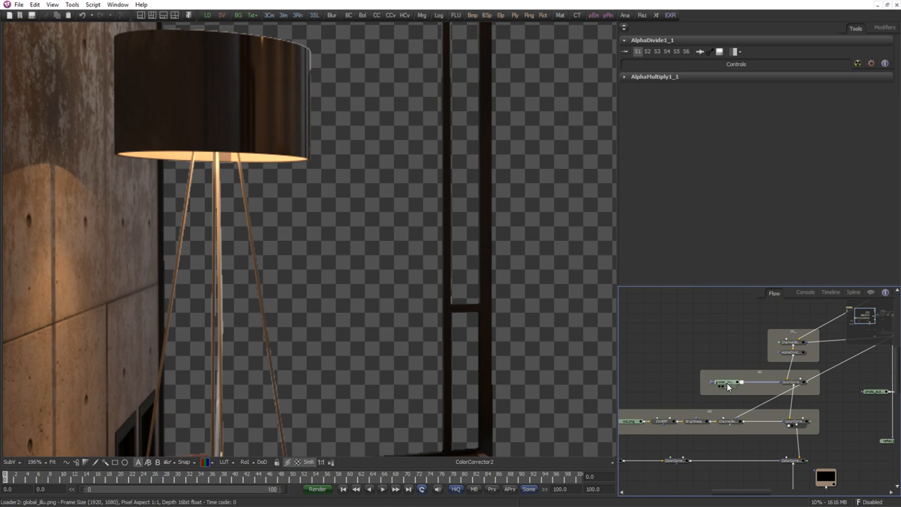
key(1)
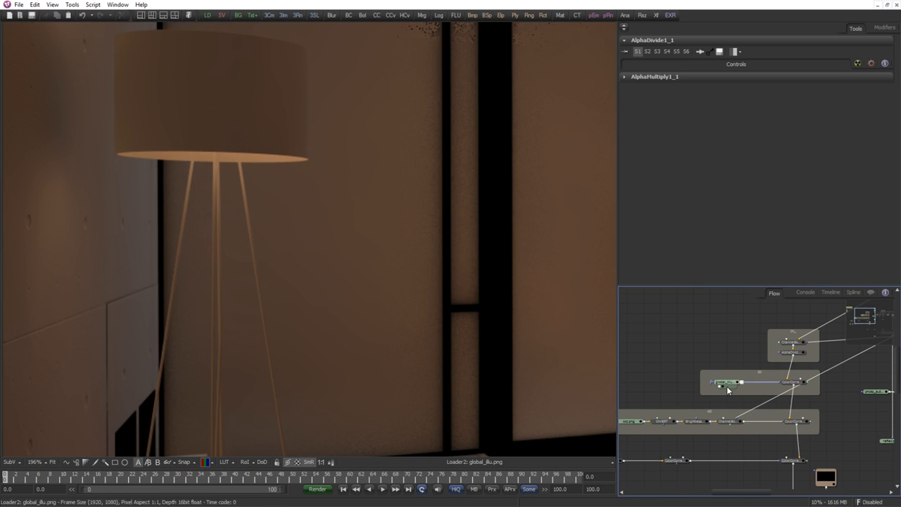
Open the controls of ChromaKeyer1 below the wire color loader.
drag(764, 388, 792, 366)
scroll(791, 366, down, 1)
scroll(791, 366, up, 4)
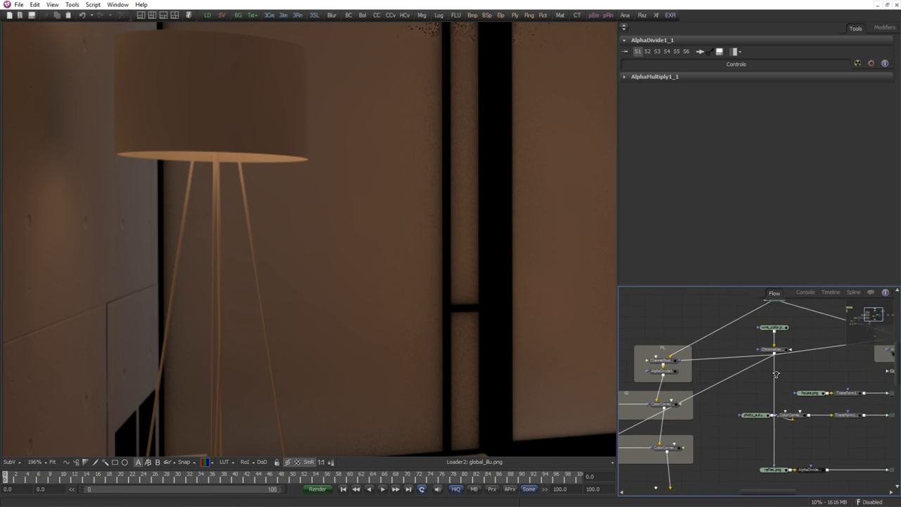
click(782, 351)
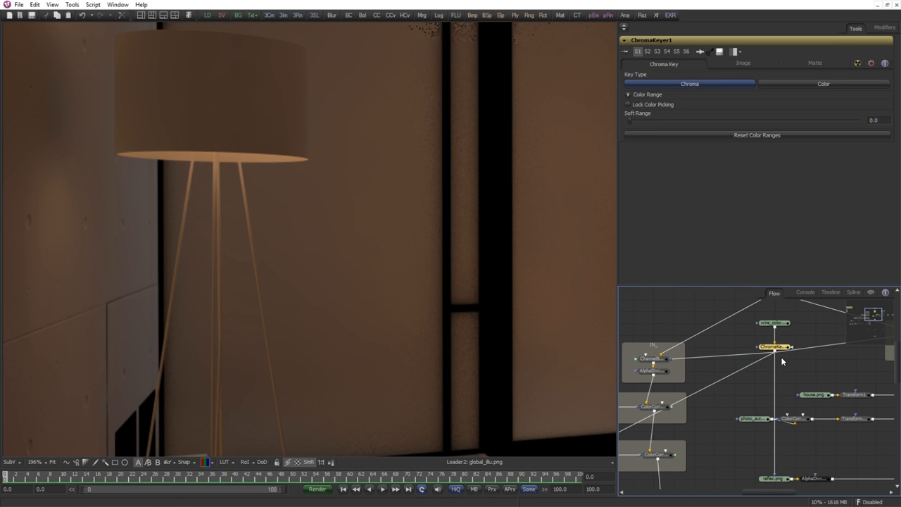
scroll(779, 350, up, 1)
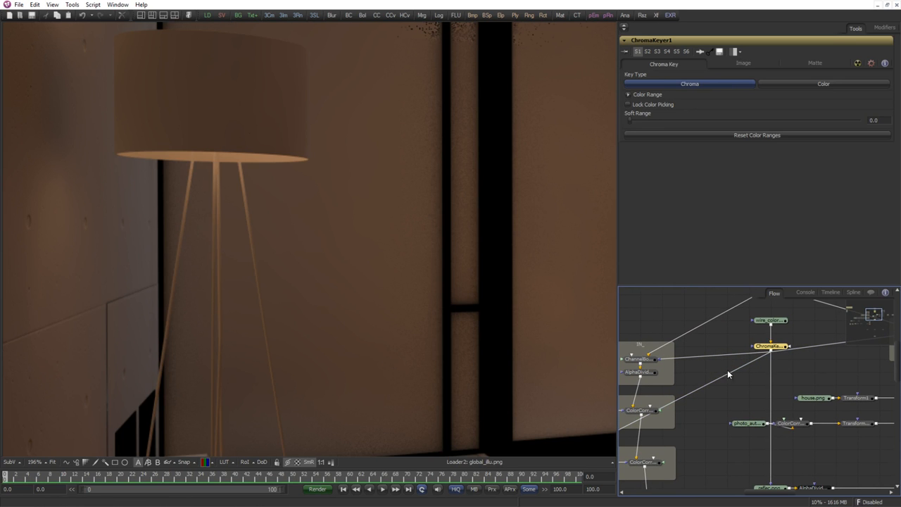
Paste a copy of AlphaDivide1 and insert it into the link from ChromaKeyer1 to the AO group's channel booleans.
drag(682, 406, 726, 381)
drag(664, 421, 696, 387)
scroll(697, 384, down, 1)
click(693, 351)
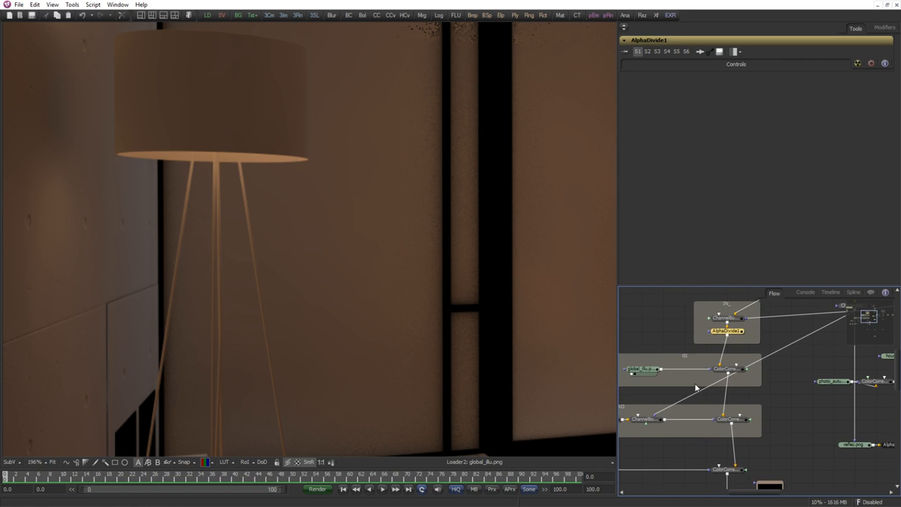
key(ctrl+v)
click(684, 402)
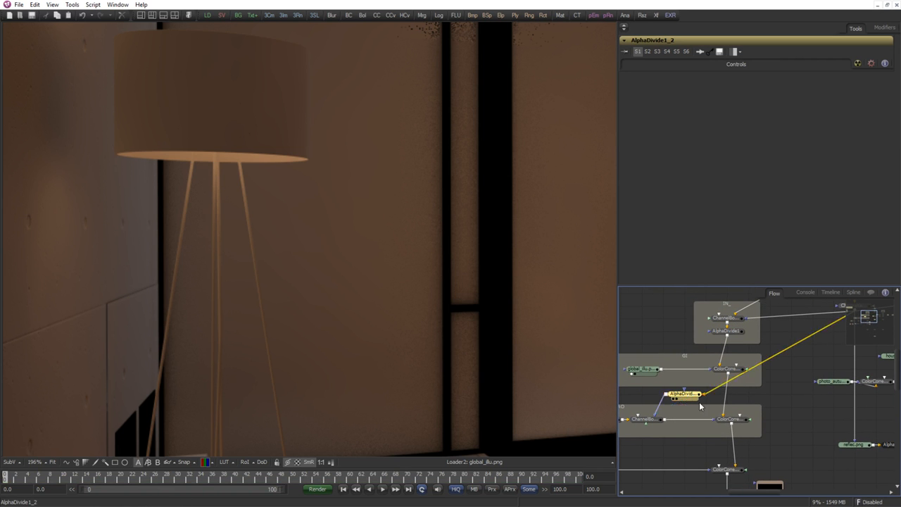
drag(691, 398, 813, 326)
View ColorCorrector2, the colour corrector below it, Merge2, the alpha multiply and Merge1 in turn to check the lamp edges.
drag(722, 360, 479, 362)
scroll(725, 394, down, 1)
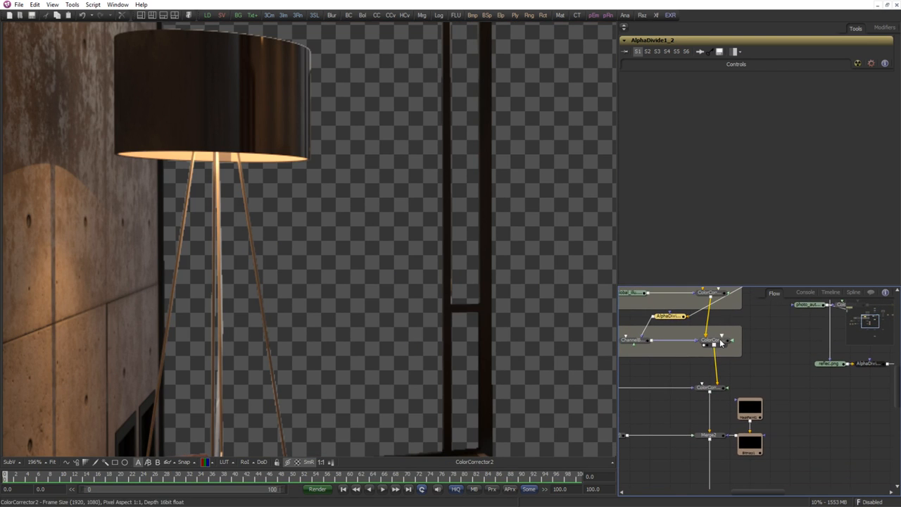
drag(709, 387, 433, 374)
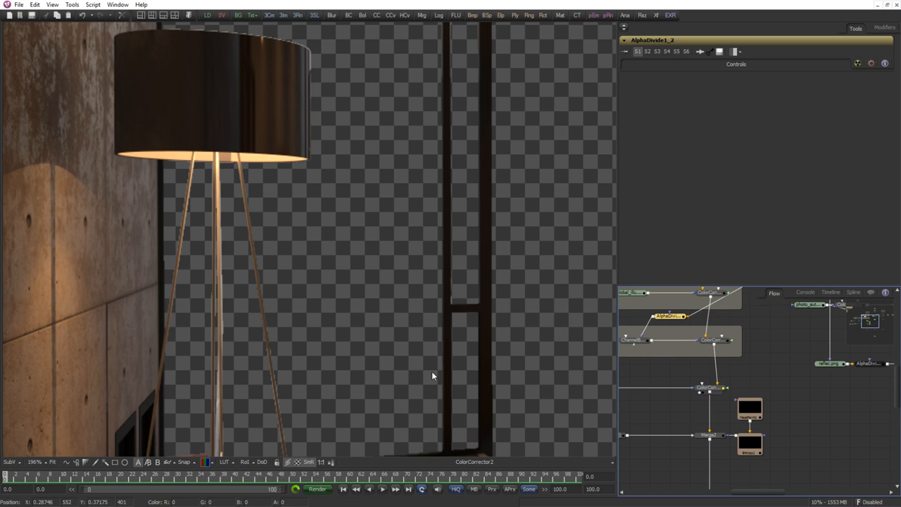
scroll(744, 387, down, 3)
drag(714, 392, 564, 394)
drag(755, 416, 706, 327)
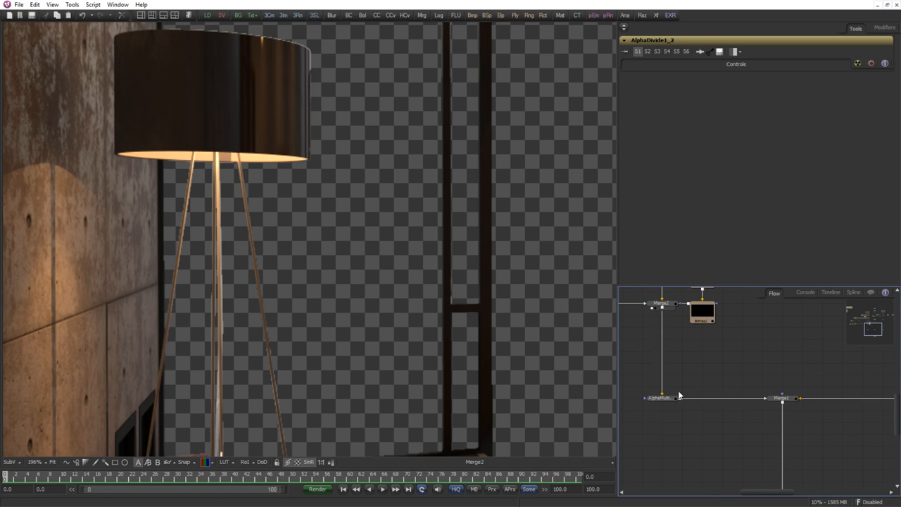
drag(658, 398, 326, 378)
drag(781, 398, 344, 367)
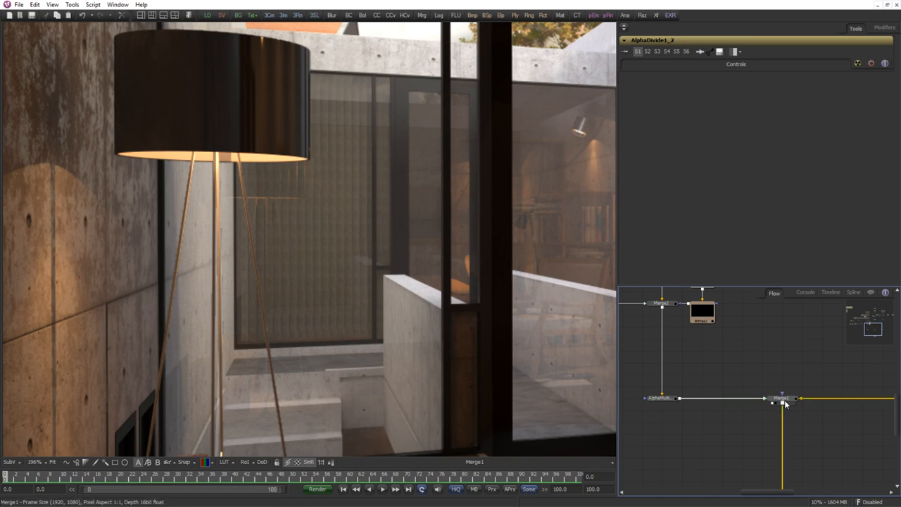
drag(697, 392, 736, 419)
drag(748, 366, 350, 345)
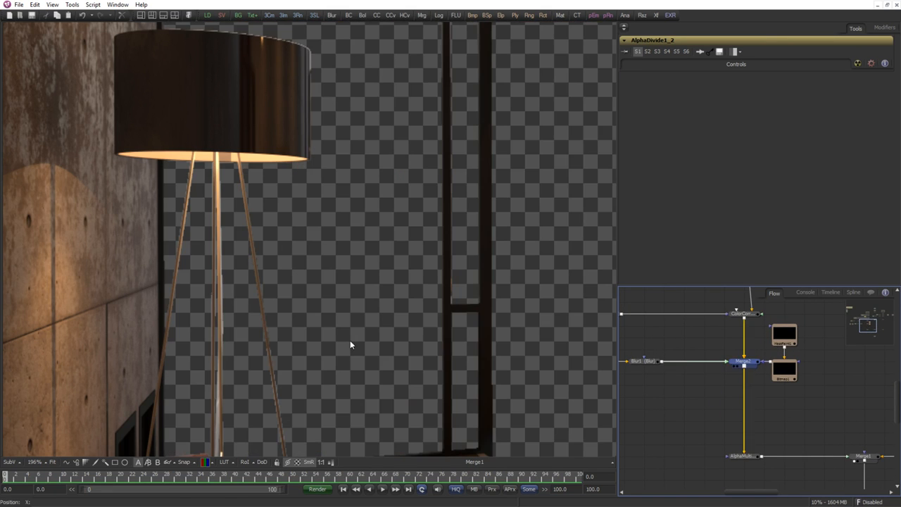
Select ChromaKeyer1 to open its controls and show Merge1 in the viewer.
scroll(772, 391, up, 3)
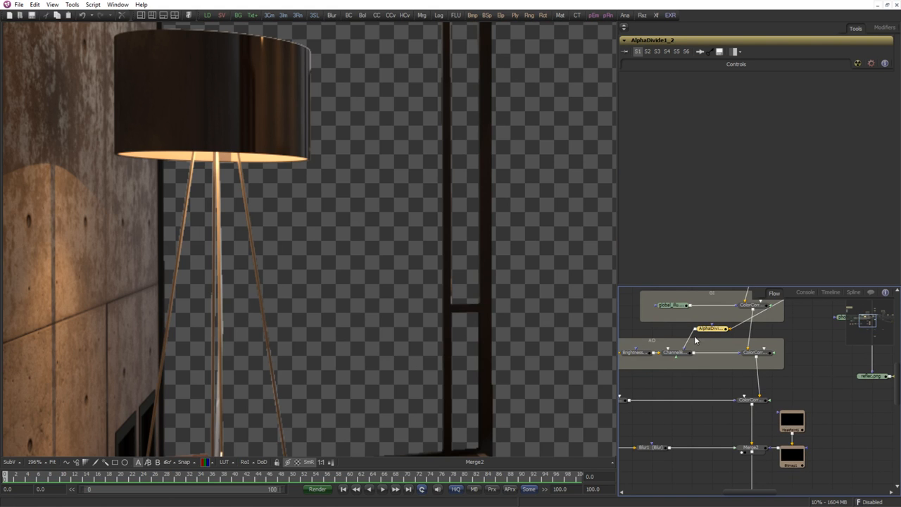
drag(842, 299, 707, 380)
scroll(743, 369, up, 1)
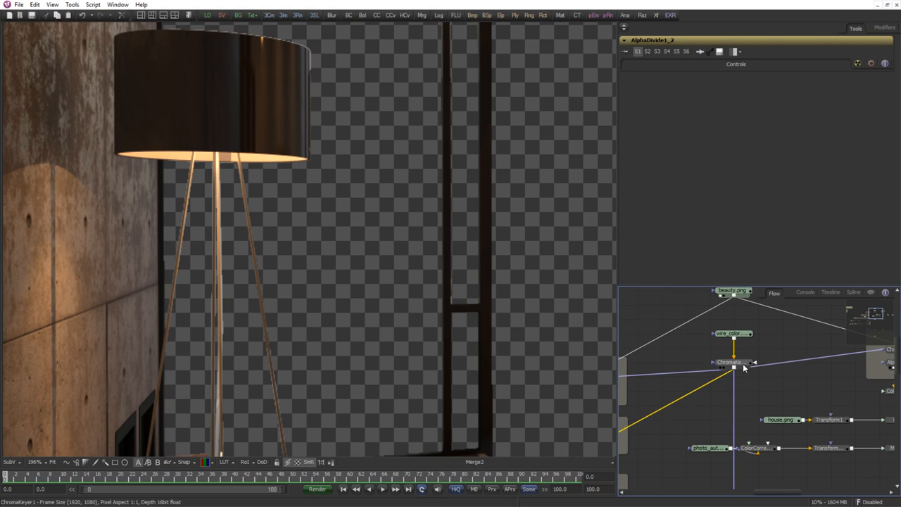
click(743, 363)
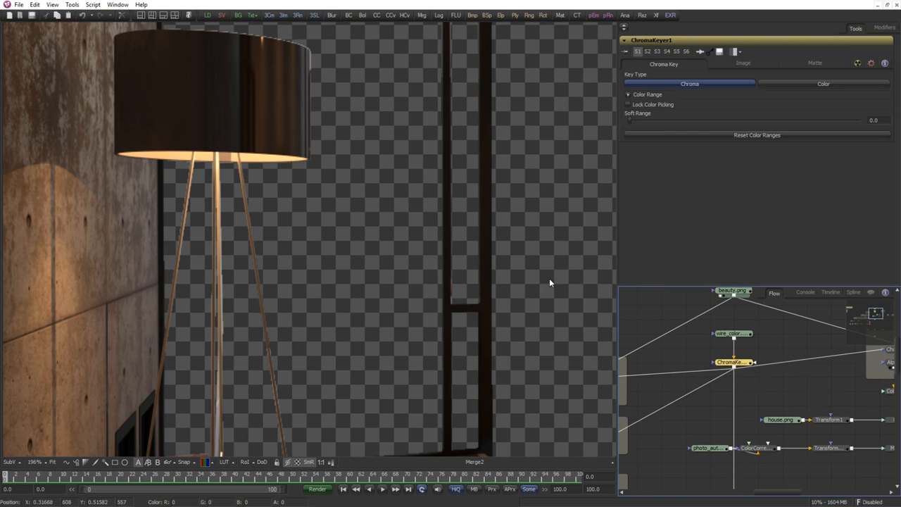
drag(808, 402, 772, 243)
drag(799, 479, 800, 356)
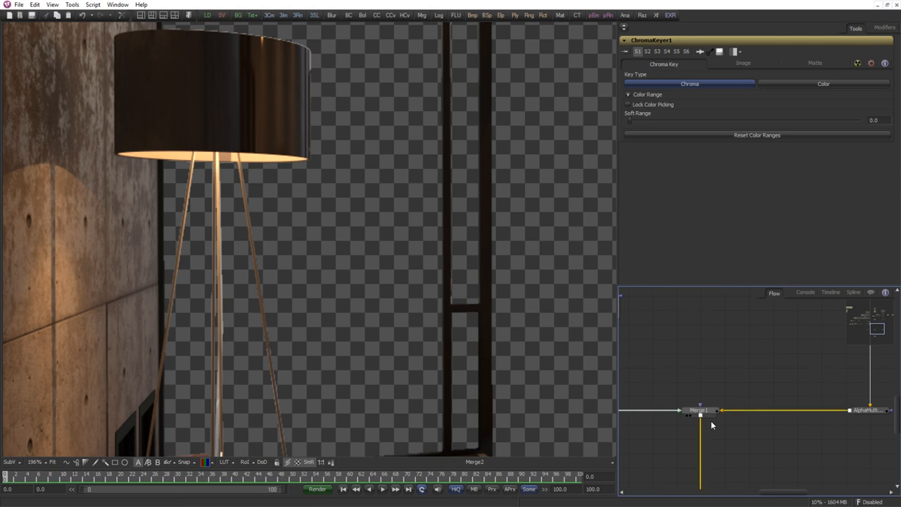
drag(328, 360, 327, 360)
Look through ChromaKeyer1's image settings and set its matte blur to about 0.063.
drag(754, 324, 768, 388)
scroll(768, 388, up, 1)
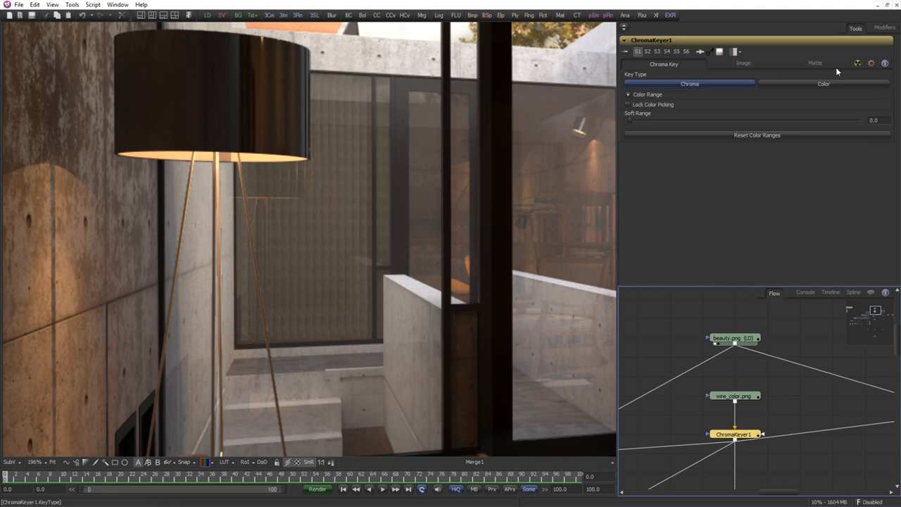
click(743, 64)
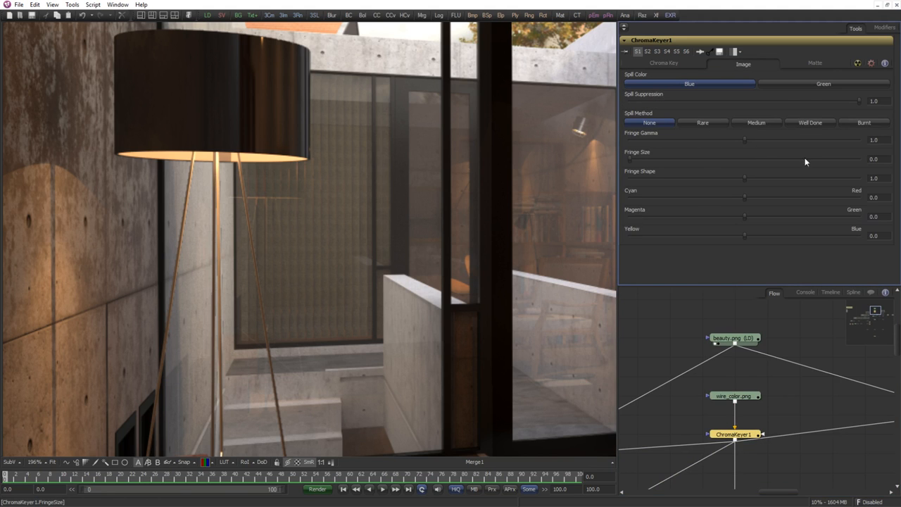
click(793, 64)
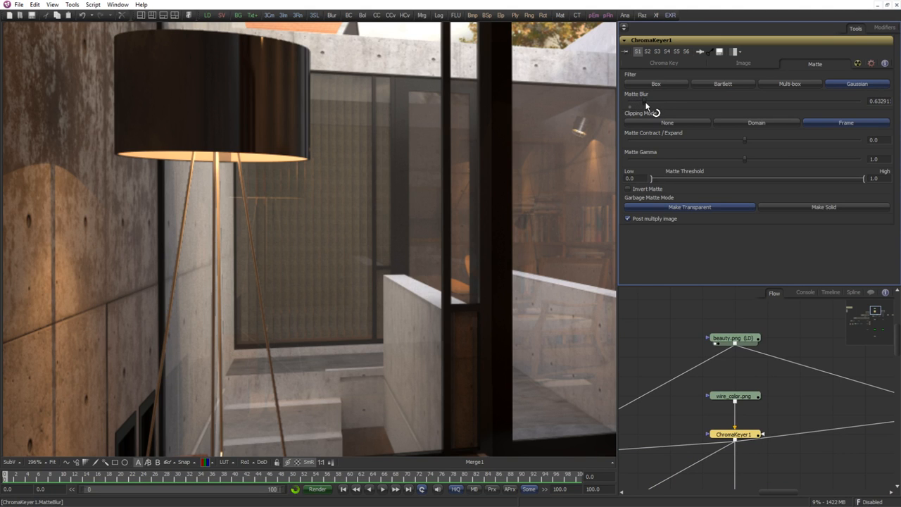
drag(640, 103, 635, 106)
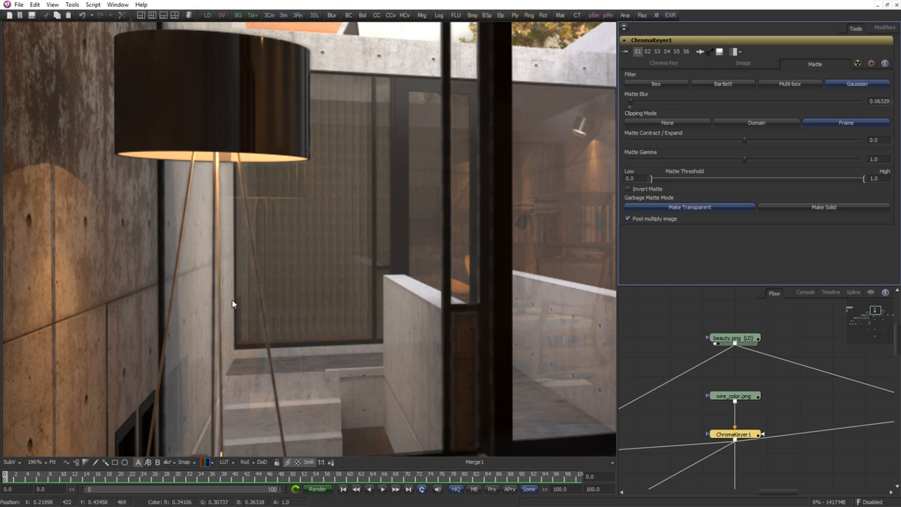
Set ChromaKeyer1's matte blur to 0.02.
drag(232, 300, 344, 258)
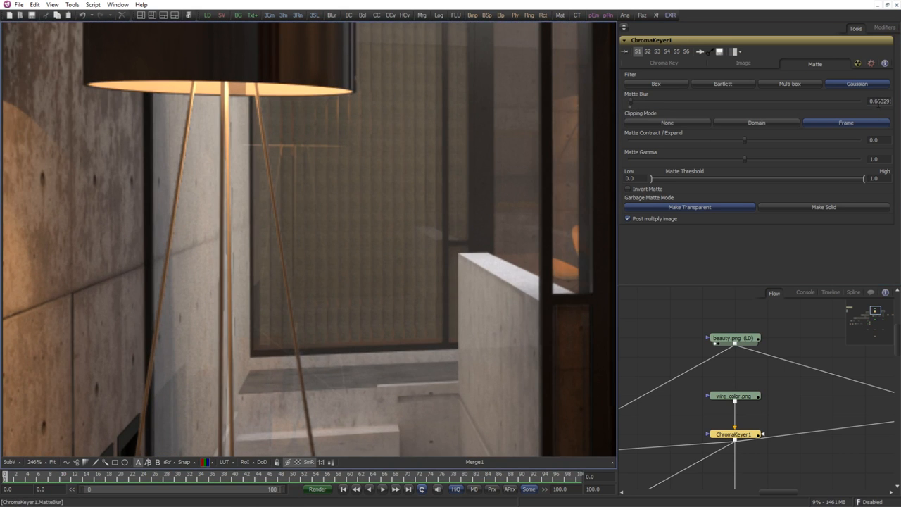
click(886, 101)
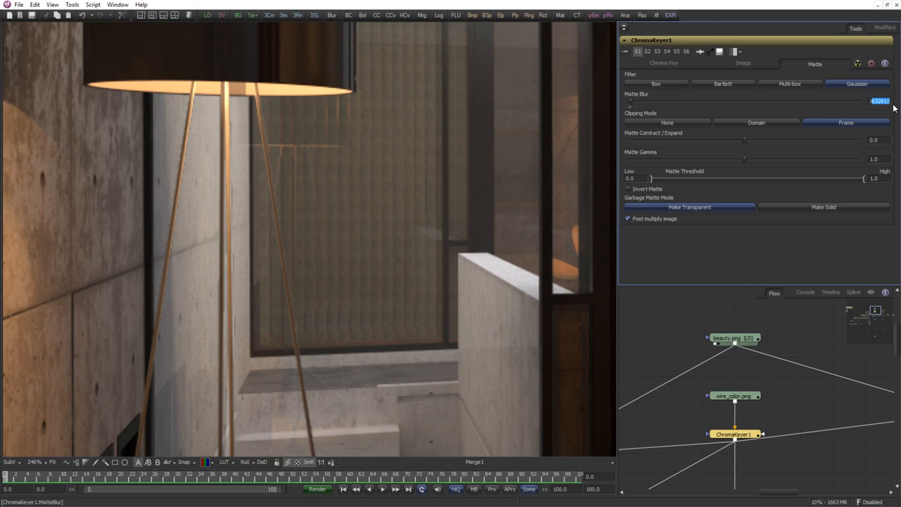
text(0.01)
key(Tab)
key(Tab)
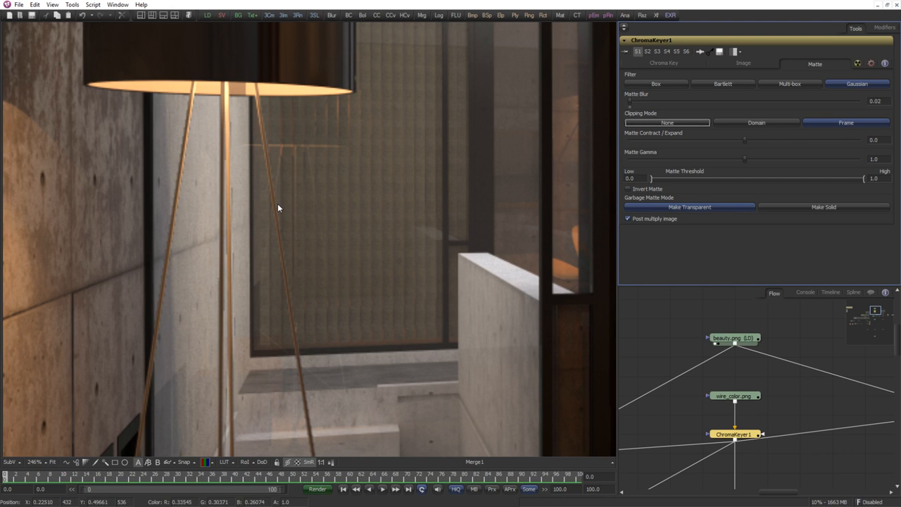
Examine the lamp stand, lampshade and window edges closely in the Merge1 result.
drag(200, 200, 228, 273)
drag(236, 328, 186, 292)
drag(227, 293, 108, 297)
drag(331, 303, 310, 282)
scroll(301, 279, up, 1)
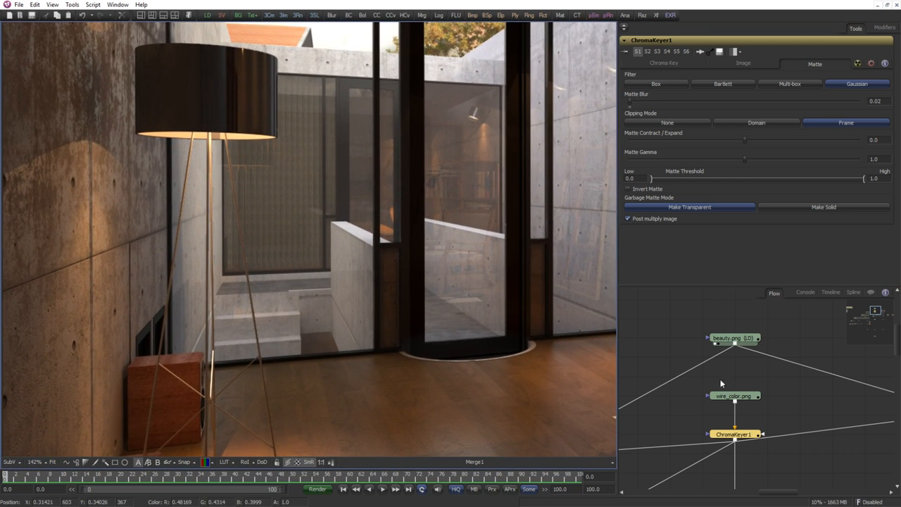
drag(235, 208, 265, 221)
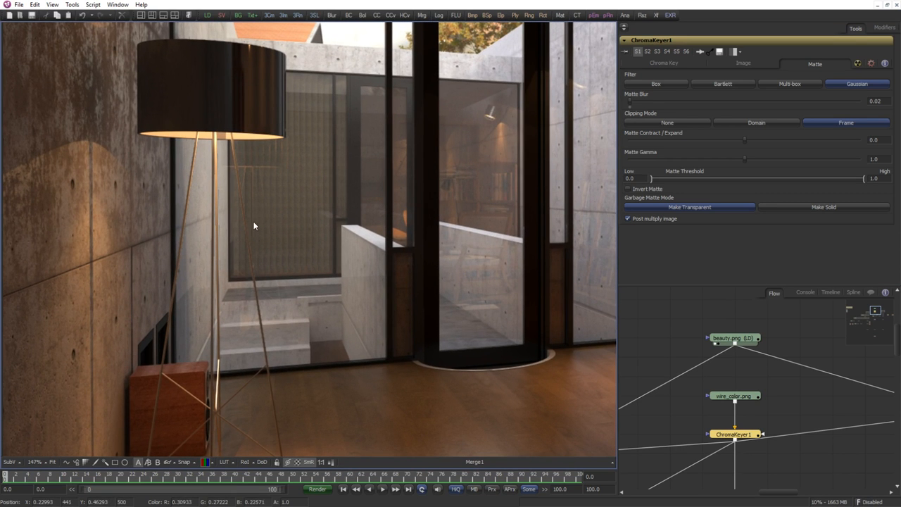
drag(218, 367, 220, 359)
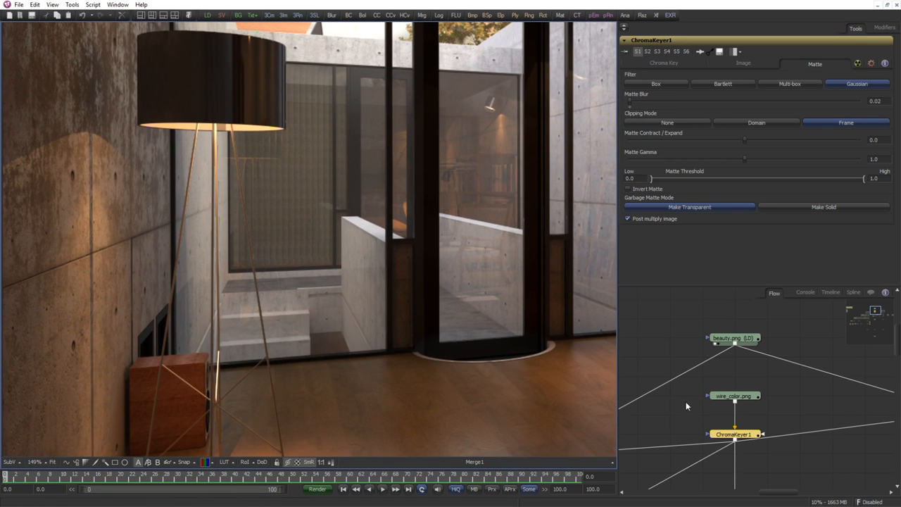
Select Merge1 and compare its full image with beauty.png using the viewer's A/B split wipe.
drag(686, 403, 670, 350)
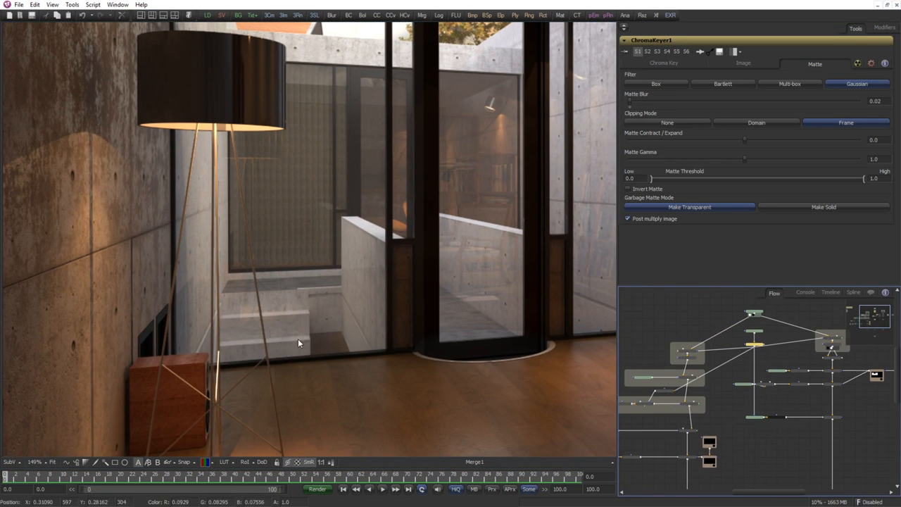
drag(747, 411, 698, 423)
drag(718, 483, 698, 402)
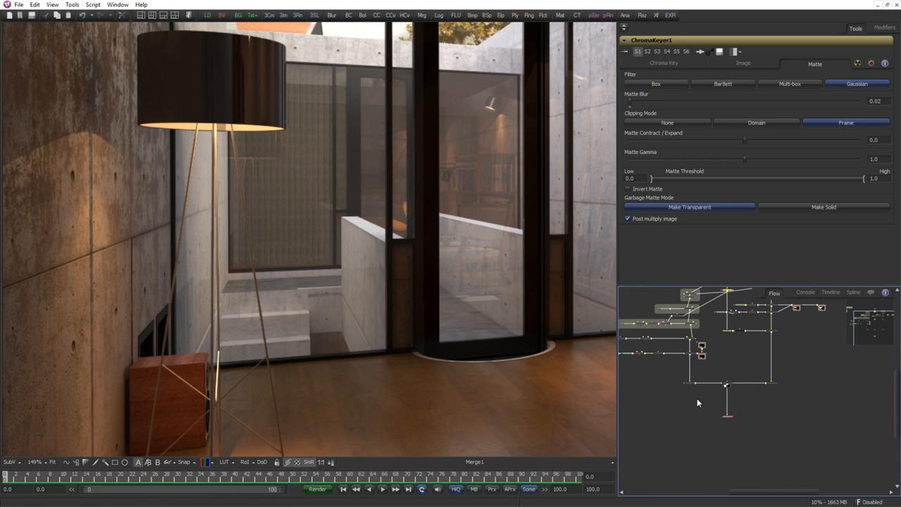
drag(425, 371, 420, 373)
key(ctrl+f)
drag(717, 391, 830, 385)
drag(740, 379, 754, 400)
click(756, 403)
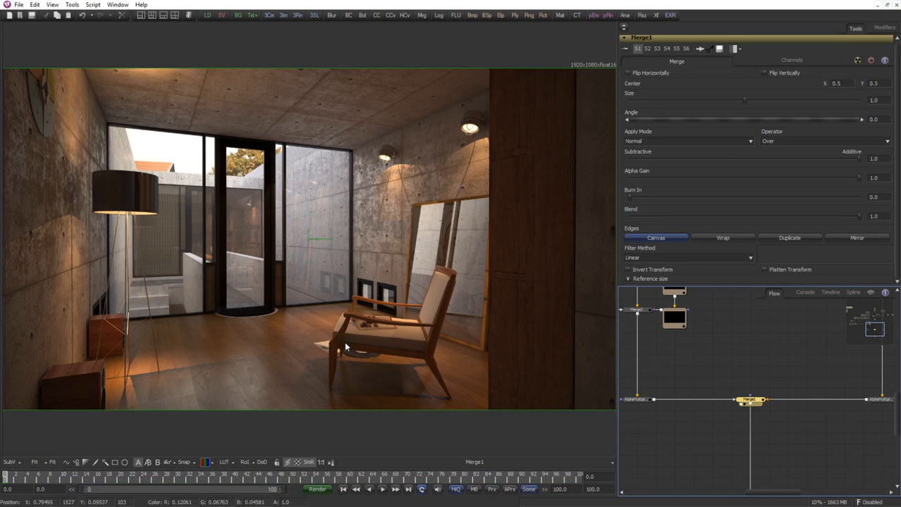
click(148, 462)
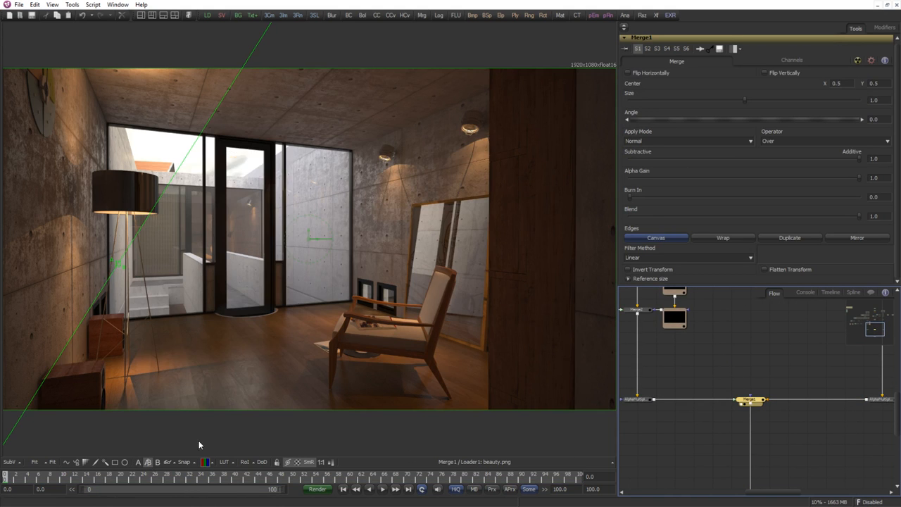
drag(119, 265, 591, 451)
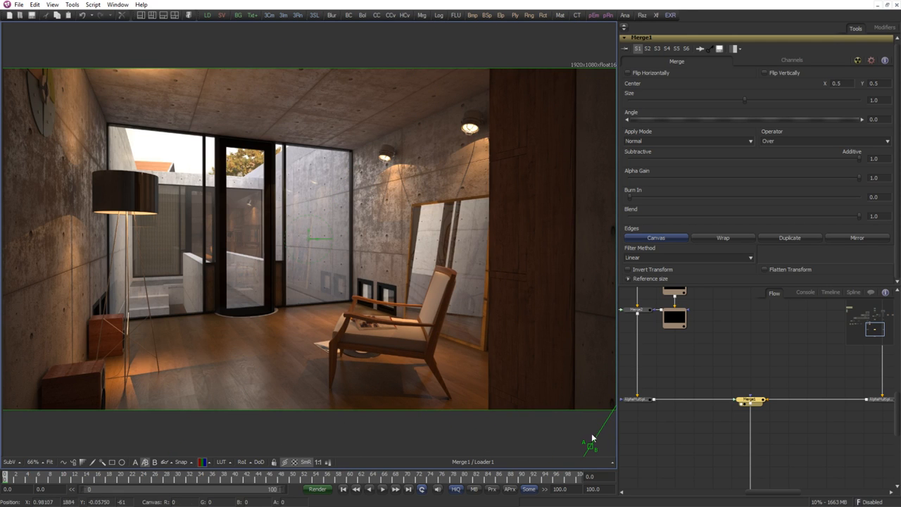
Bring up the Add Tool search for the empty area of the flow beside the Merge1 to Saver1 link.
drag(736, 371, 783, 383)
click(783, 387)
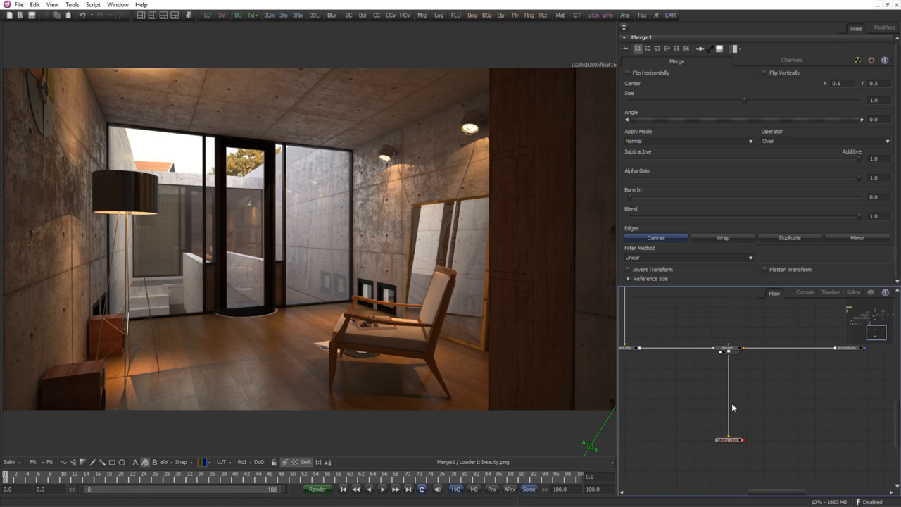
key(shift+space)
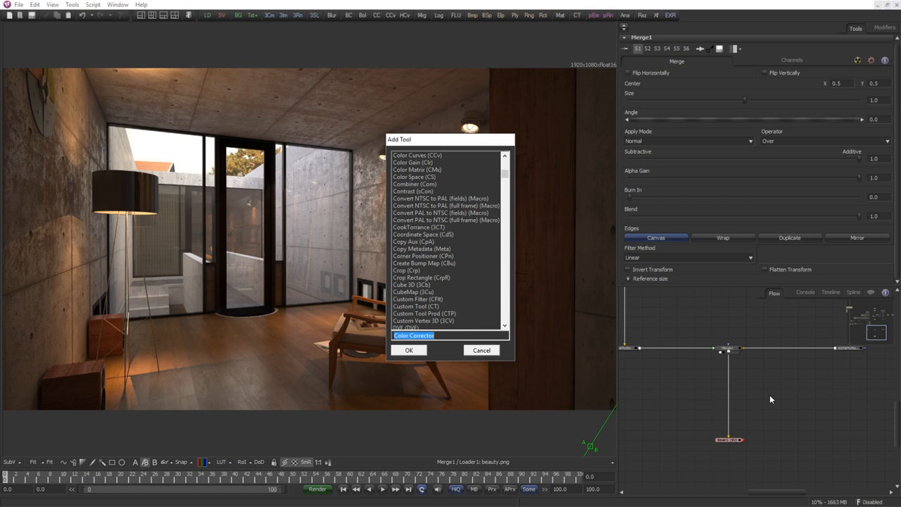
text(sph)
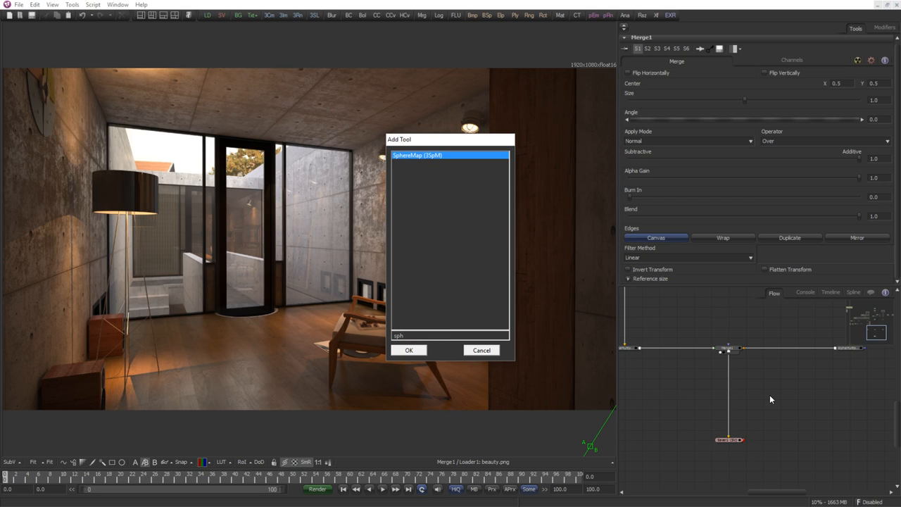
key(BackSpace)
key(BackSpace)
key(BackSpace)
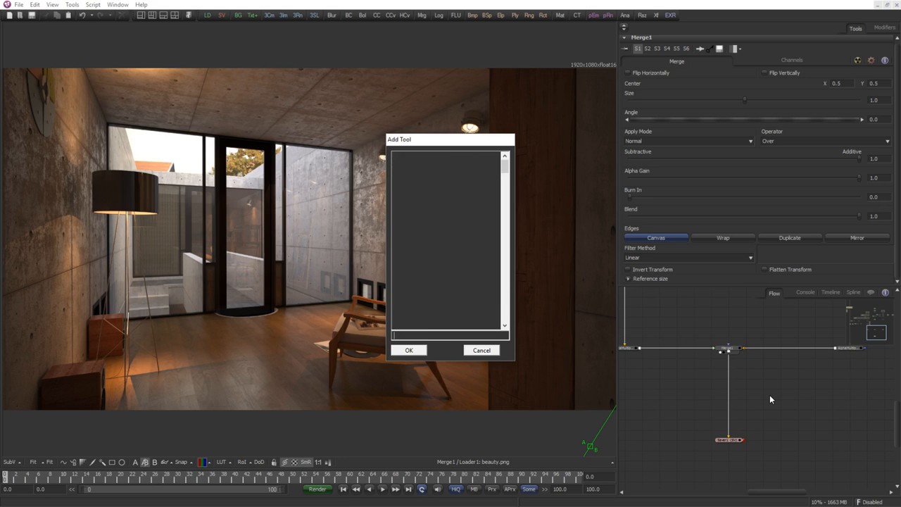
Find the Lens Distort tool and add it to the flow.
text(le,)
key(BackSpace)
key(BackSpace)
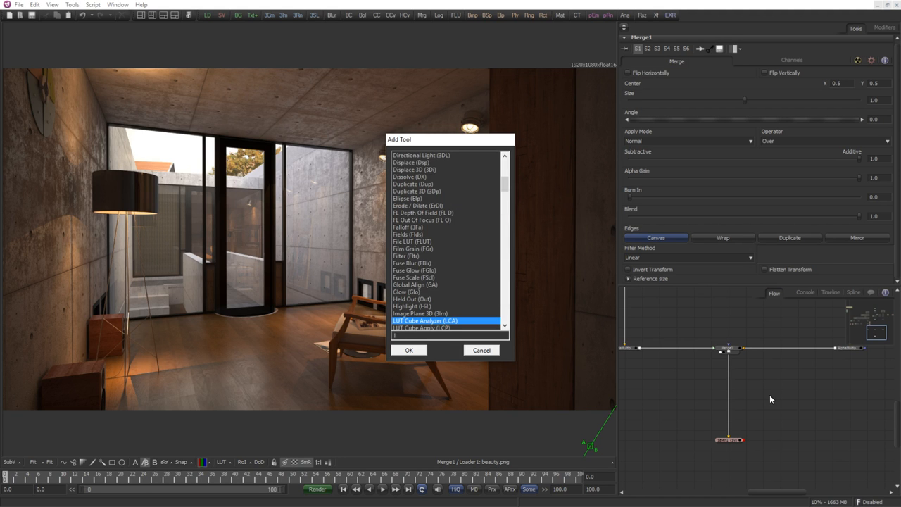
text(en)
key(Return)
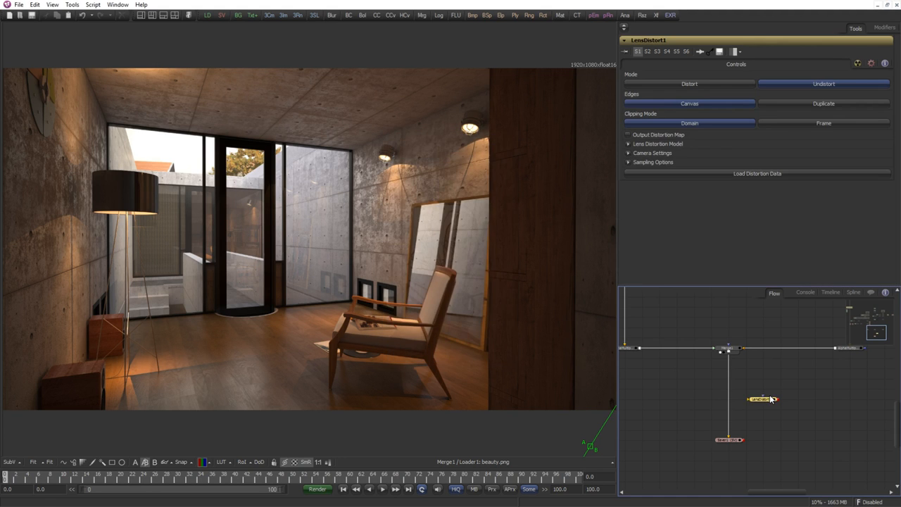
Insert LensDistort1 into the link between Merge1 and Saver1, just below Merge1.
click(739, 375)
drag(739, 374, 741, 362)
click(748, 363)
click(748, 364)
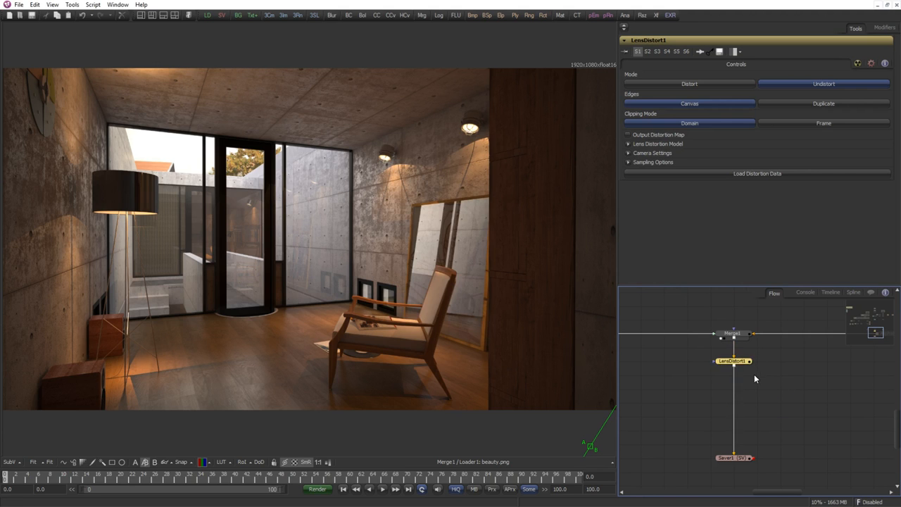
Show LensDistort1 alone in the viewer instead of the A/B comparison and select the tool.
click(784, 388)
drag(470, 325, 464, 331)
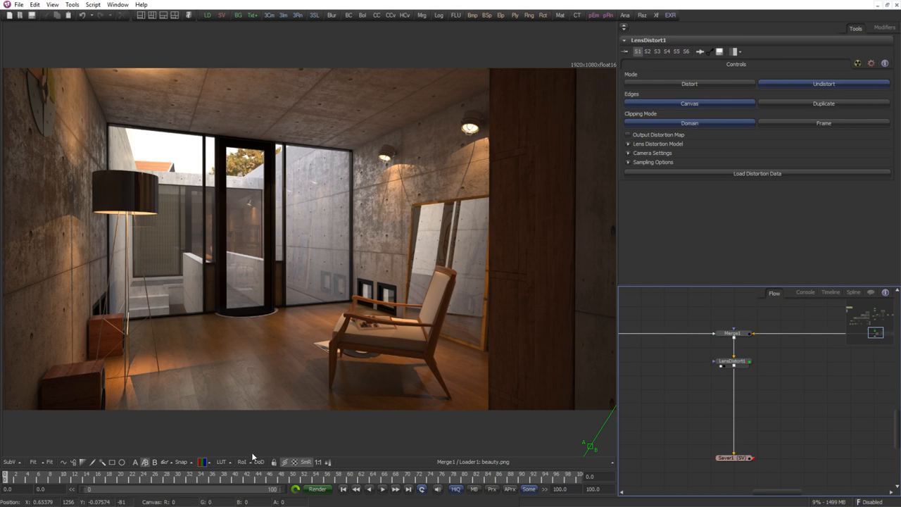
click(738, 366)
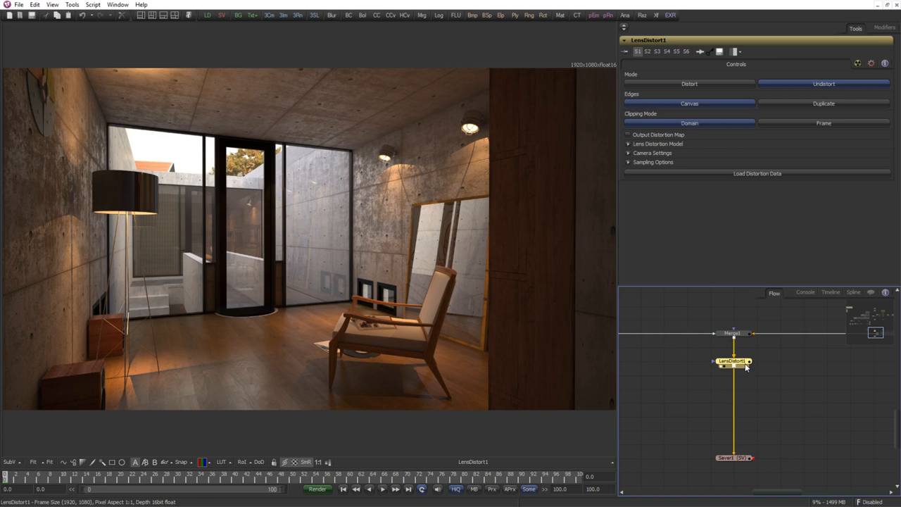
Set LensDistort1's mode to Distort and expand its lens distortion model settings, keeping the 3DE Classic LD Model.
click(694, 83)
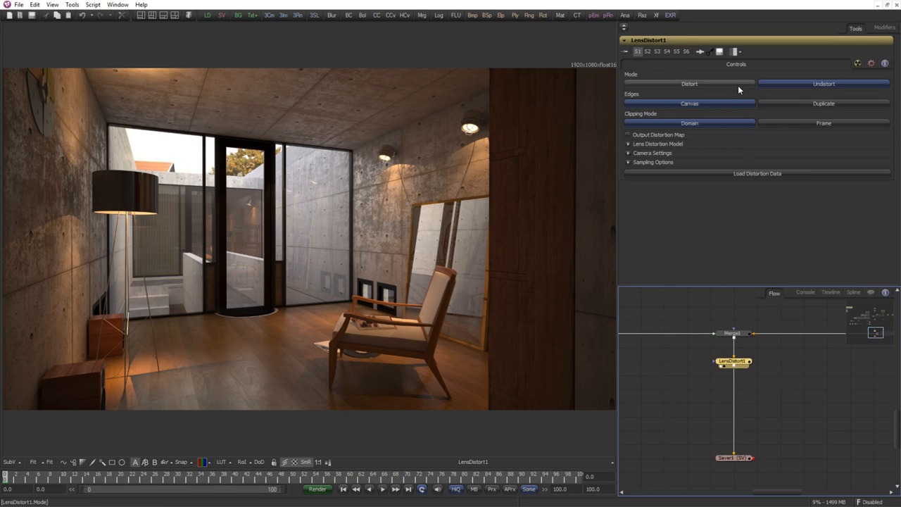
click(627, 144)
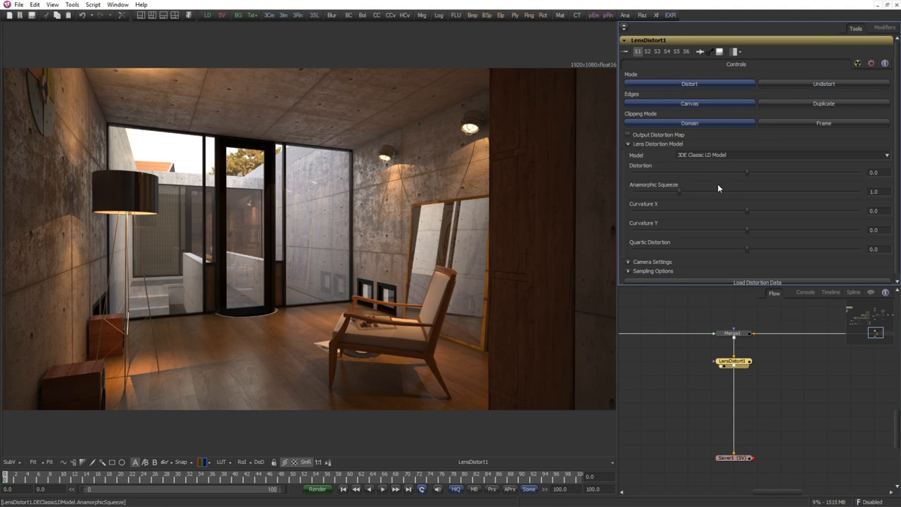
click(729, 155)
click(728, 154)
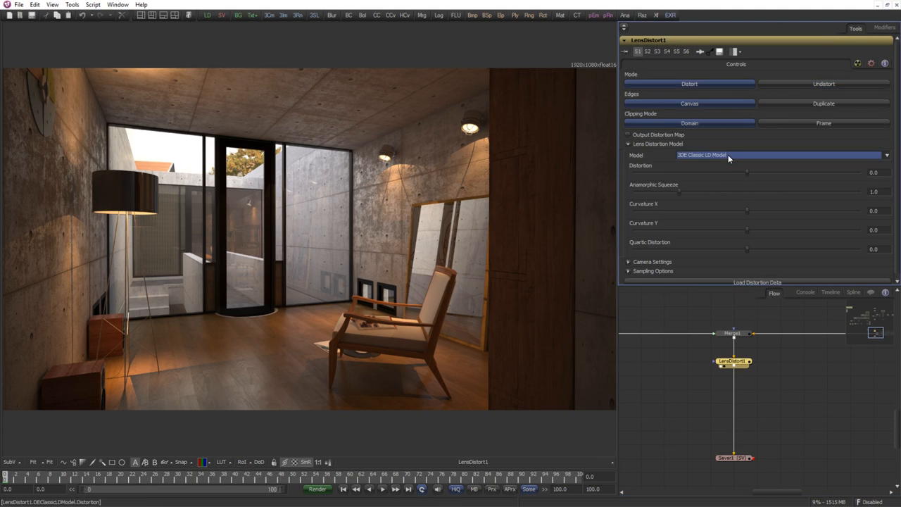
scroll(673, 141, down, 1)
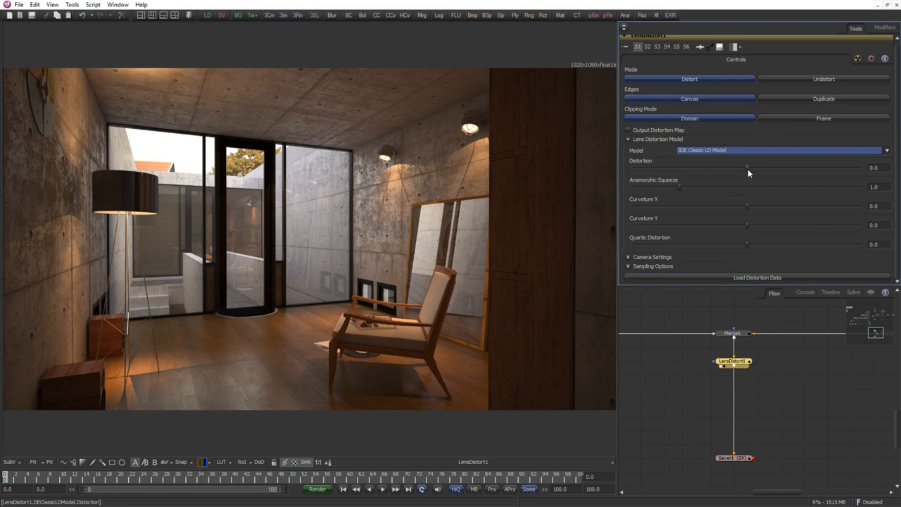
Try slightly positive and negative distortion amounts on LensDistort1, ending at about 0.013.
drag(748, 169, 750, 169)
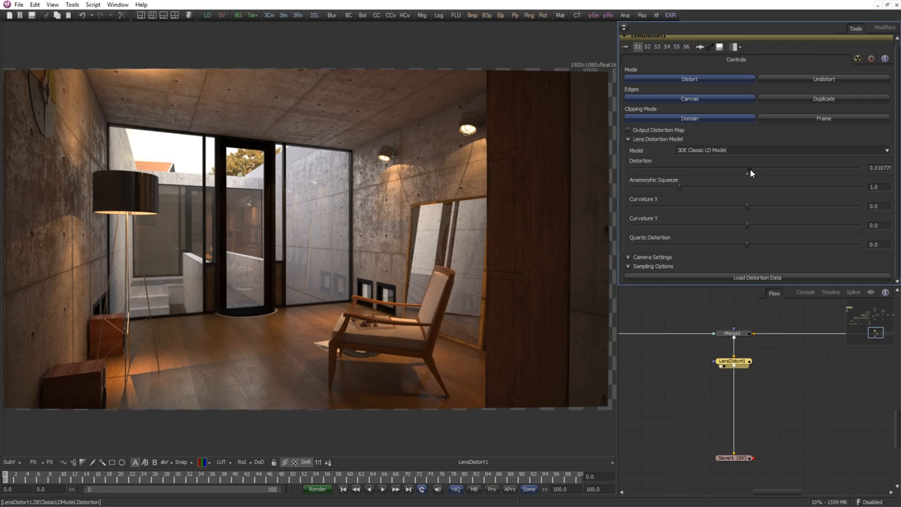
drag(750, 169, 747, 169)
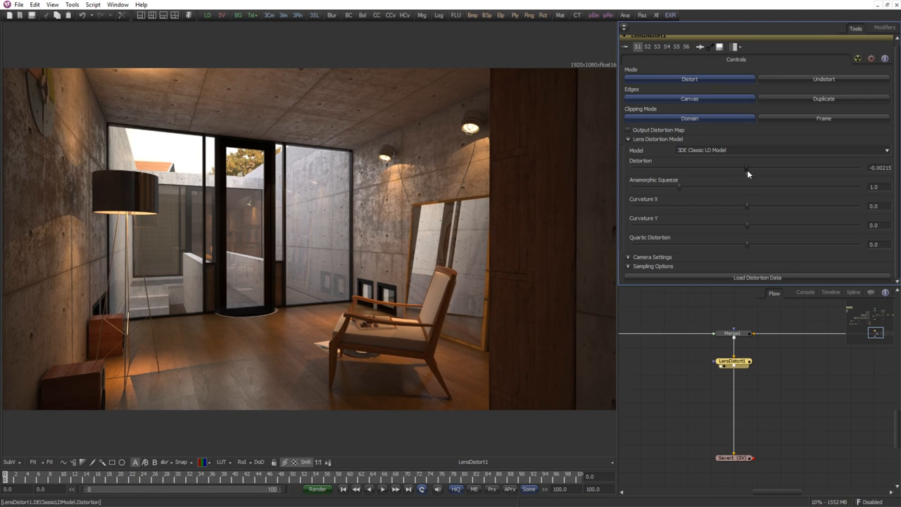
drag(747, 170, 751, 170)
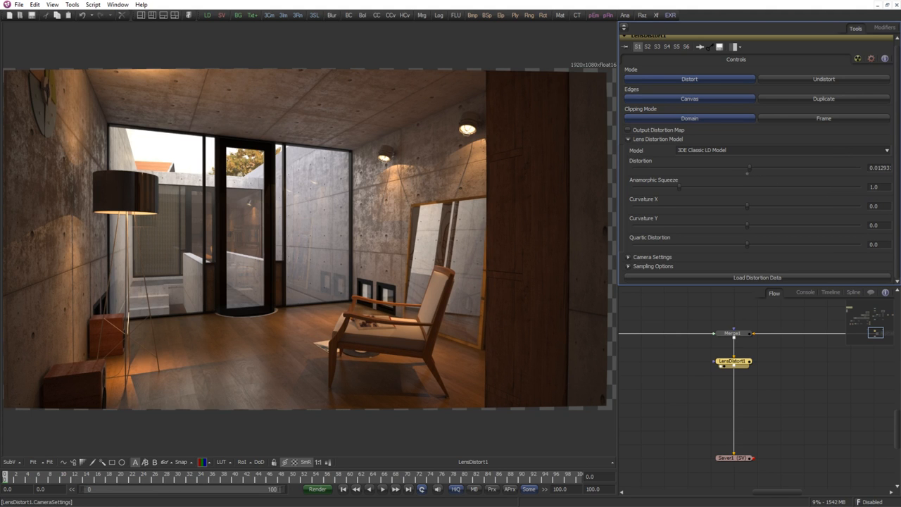
Switch to the file explorer, look at distortion.jpg in tuto_youtube/chap_10/shoot01, and return to the composition.
key(alt+Tab)
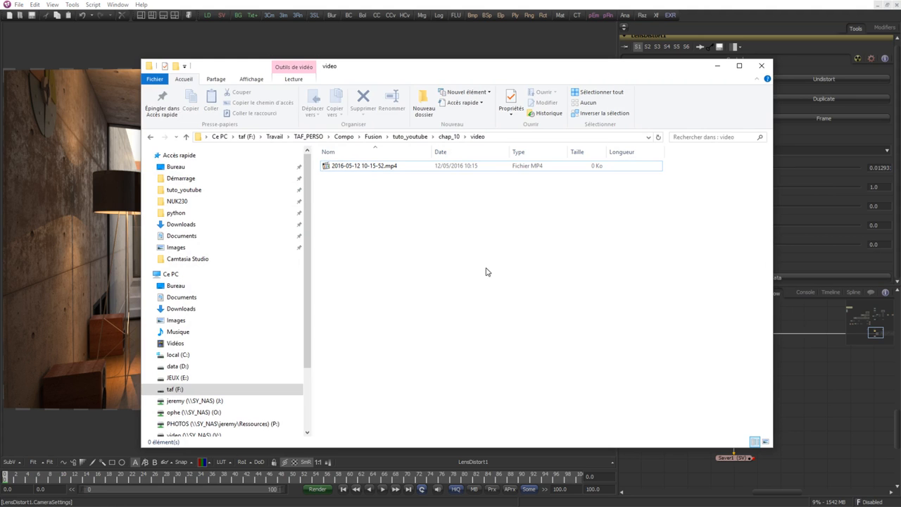
click(204, 190)
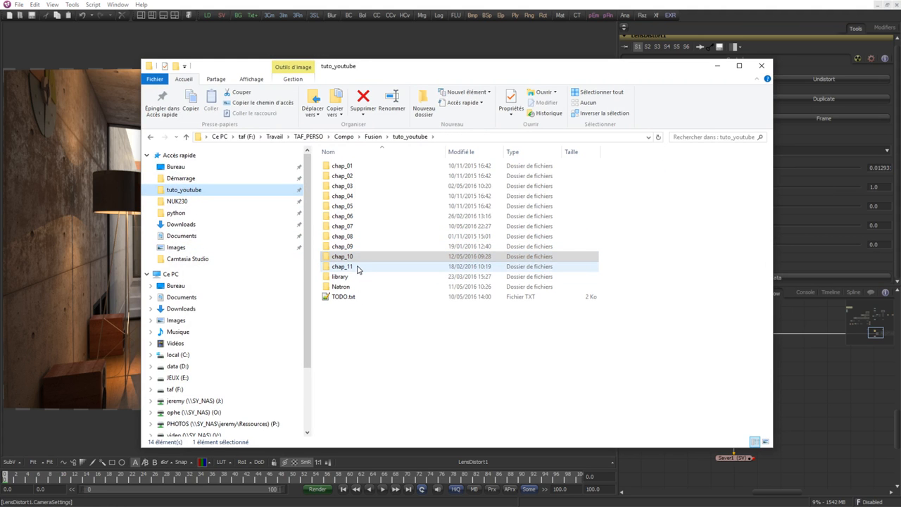
double_click(346, 256)
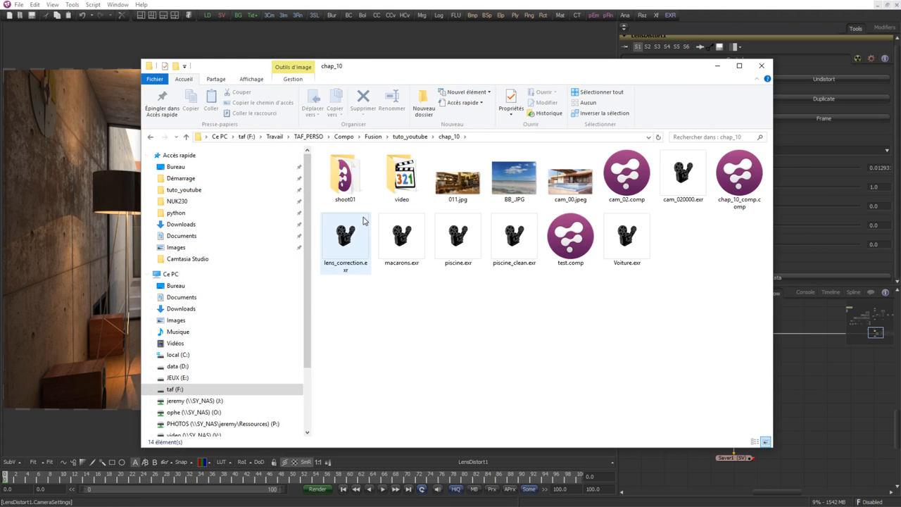
double_click(347, 183)
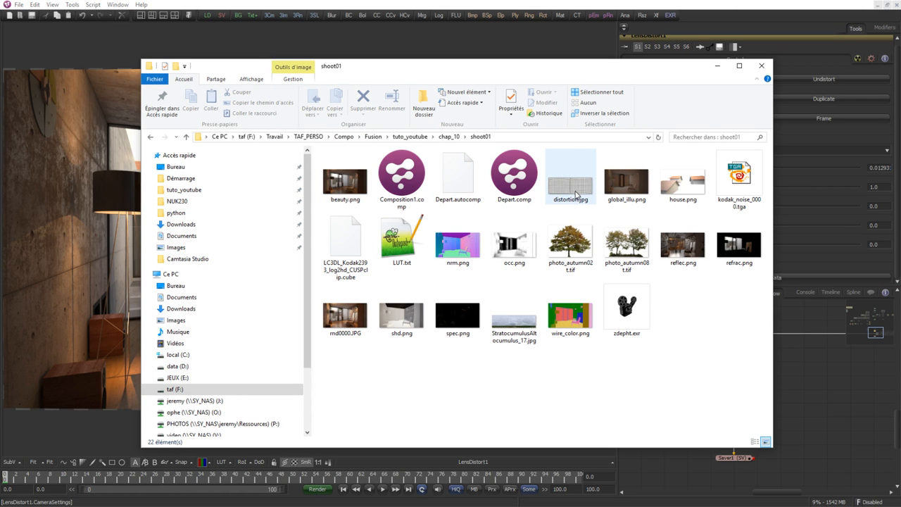
double_click(576, 195)
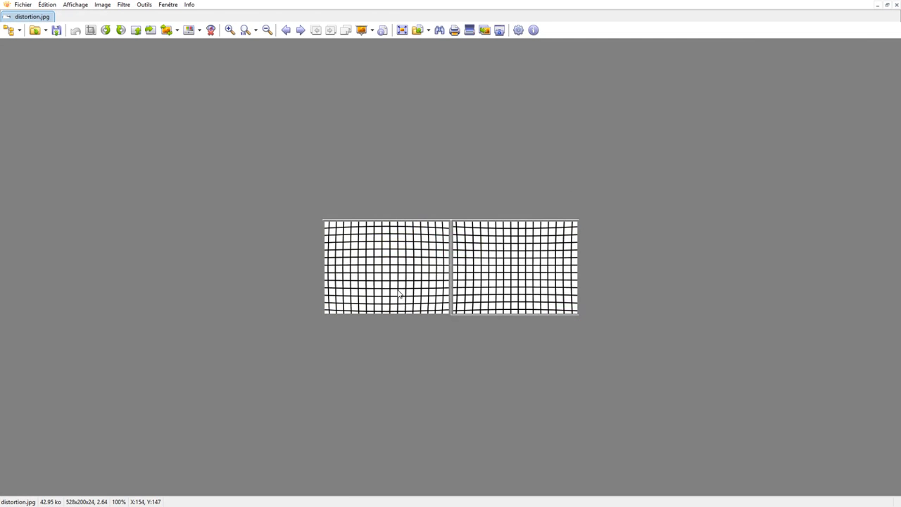
click(892, 3)
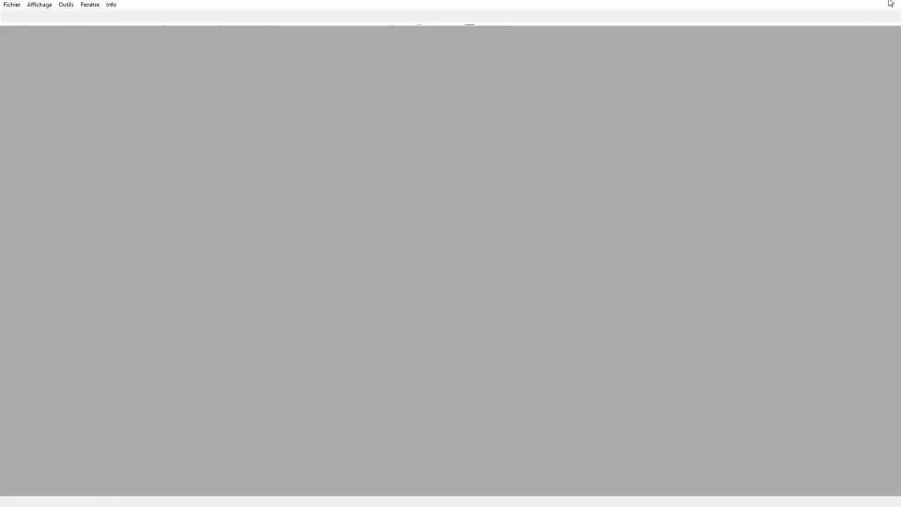
click(718, 68)
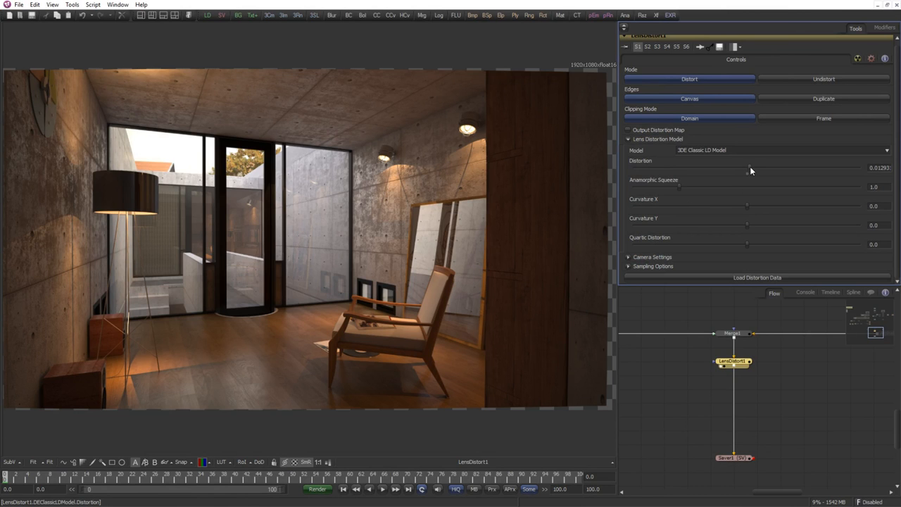
Lower LensDistort1's distortion amount.
drag(750, 166, 747, 167)
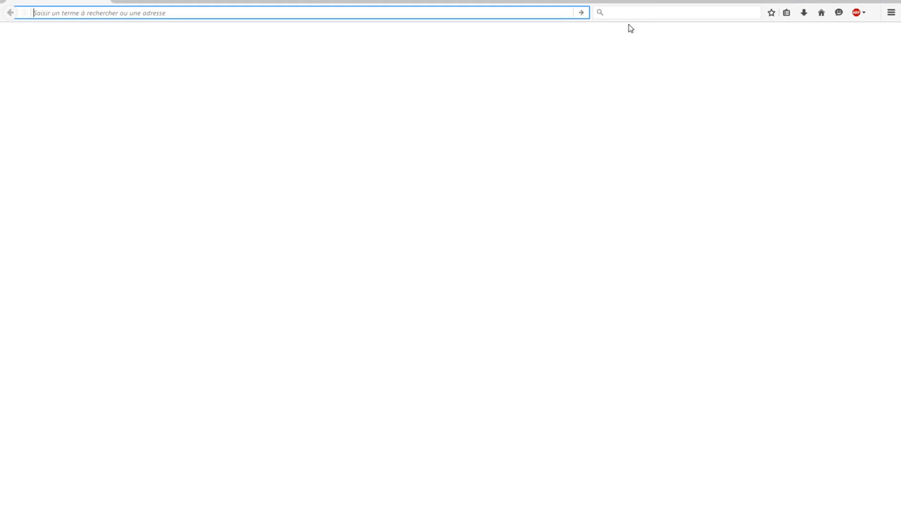
Search the web for "barilet grand angle" with the corrected spelling "barillet" and open the Objectif Grand-Angle distortion page.
click(634, 12)
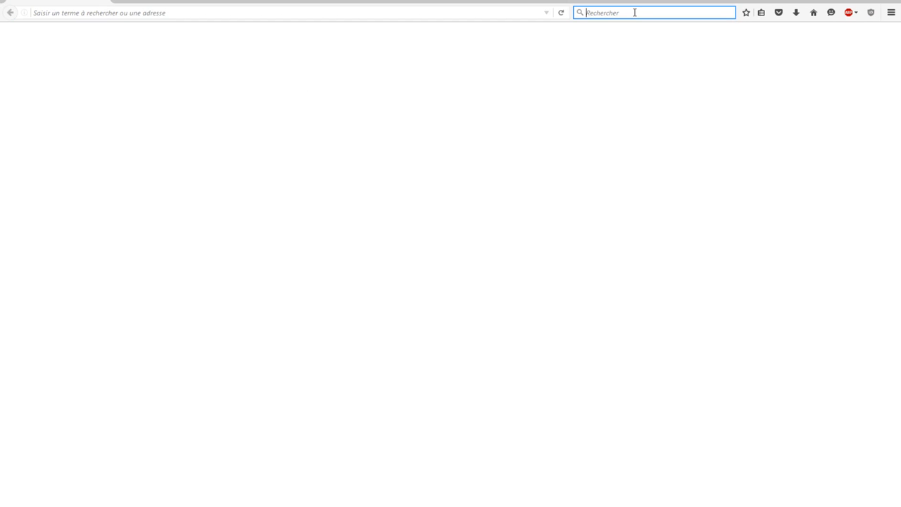
text(barilet grand angle)
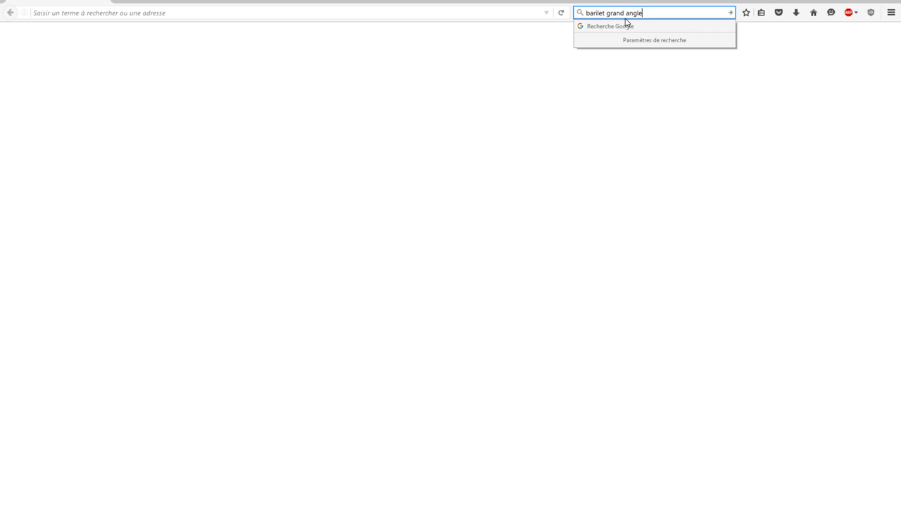
key(Return)
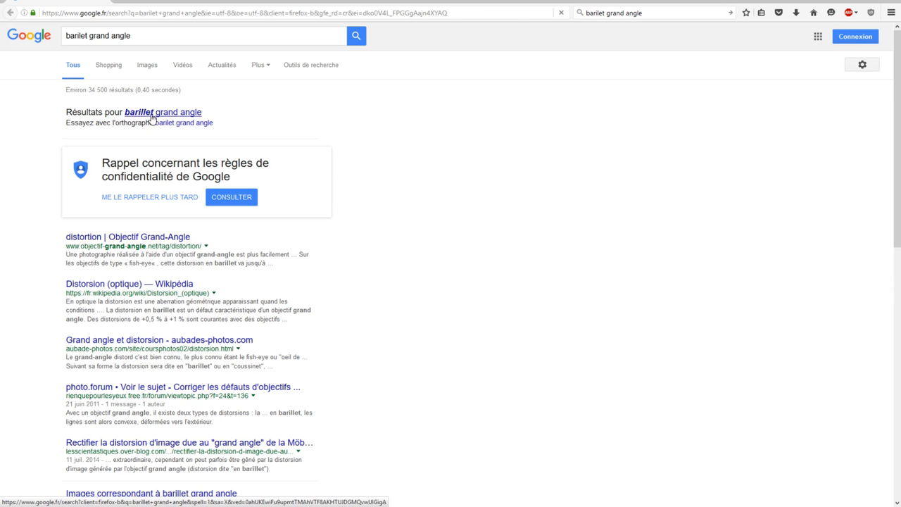
click(160, 123)
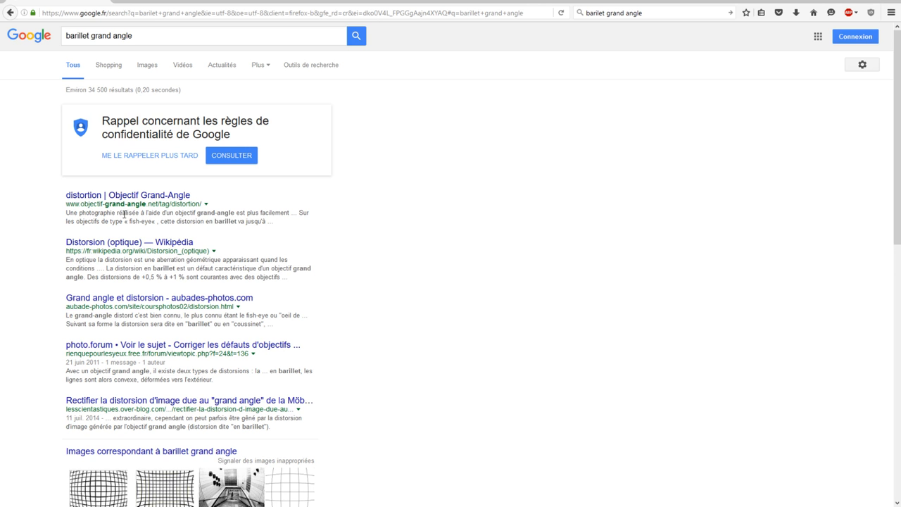
scroll(40, 352, down, 3)
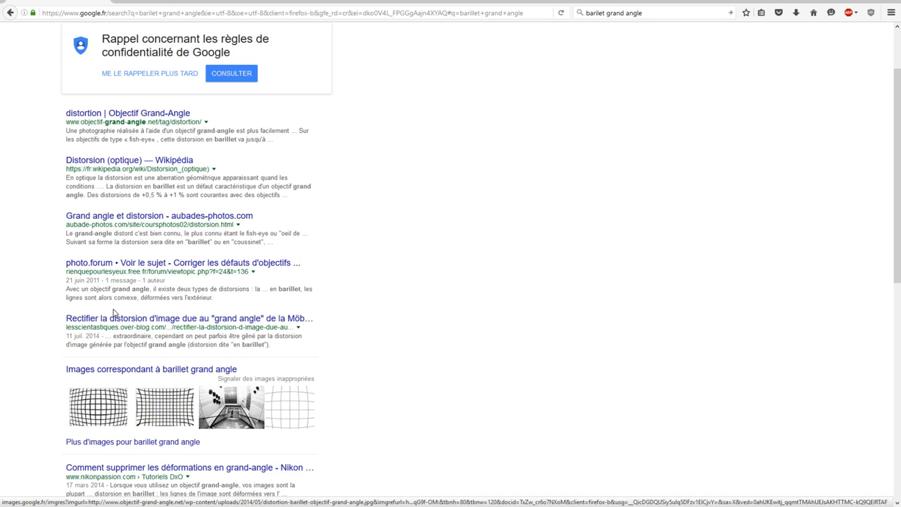
click(117, 114)
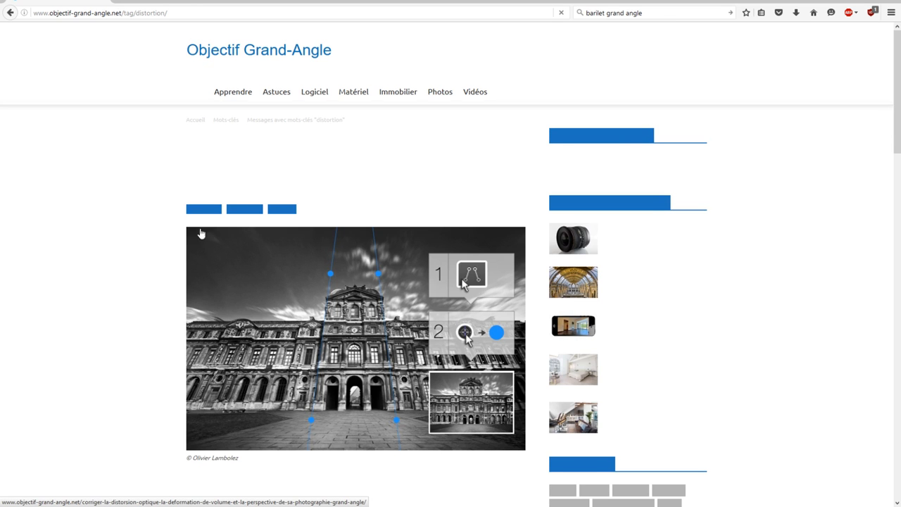
Examine the article's explanations and grid illustrations of pincushion (coussinet) and barrel (barillet) distortion.
scroll(141, 276, down, 2)
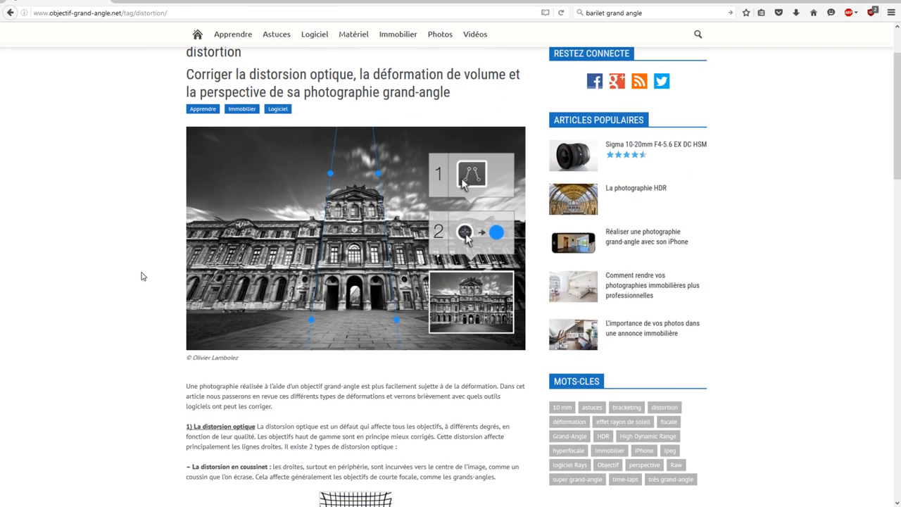
scroll(141, 276, down, 6)
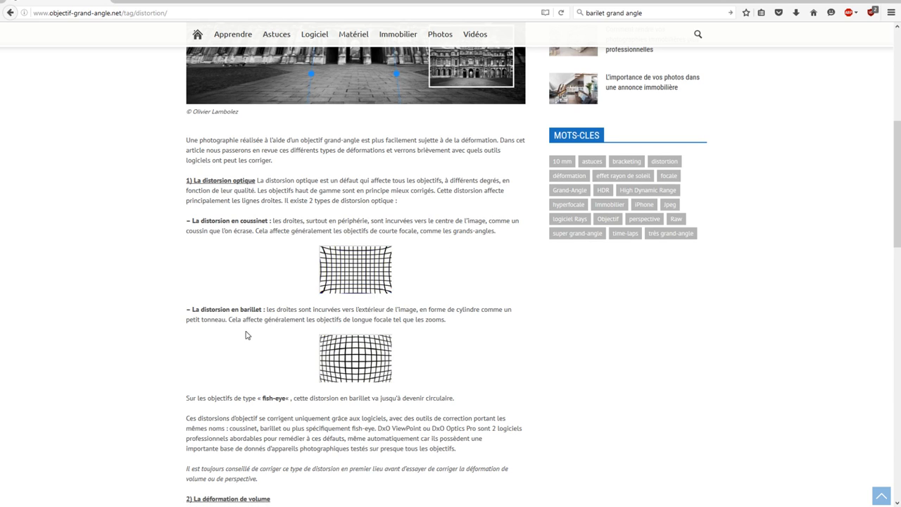
scroll(246, 331, down, 3)
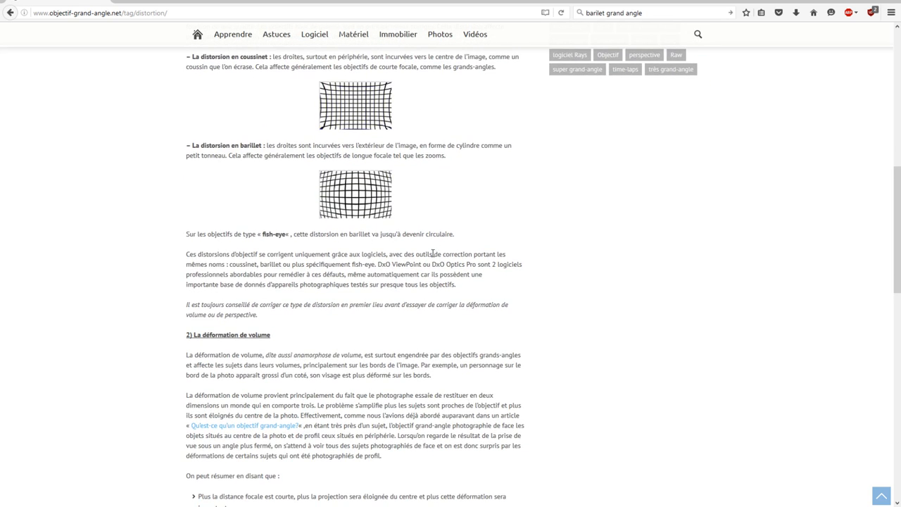
scroll(434, 253, up, 2)
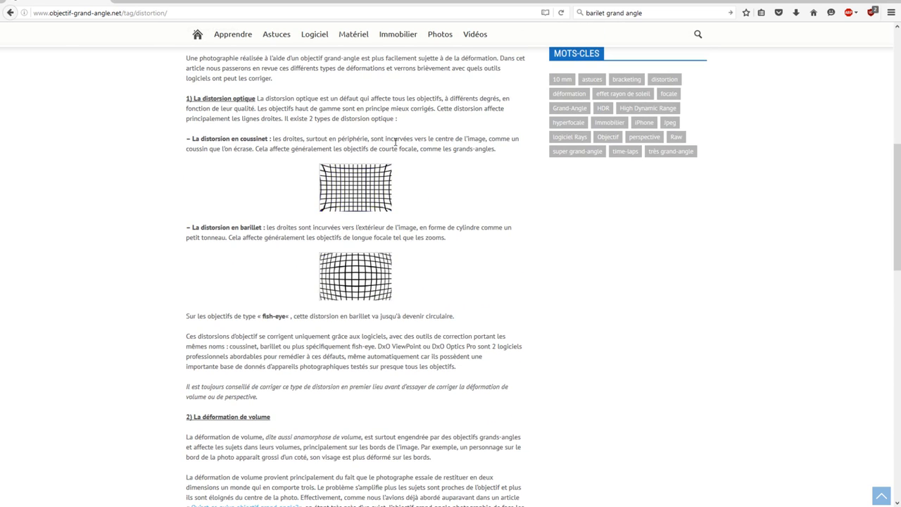
scroll(423, 153, up, 2)
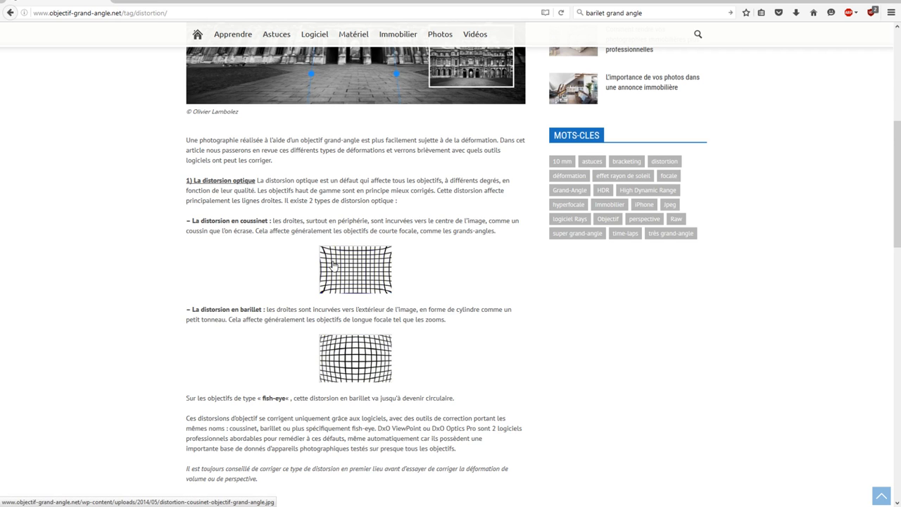
scroll(346, 282, up, 1)
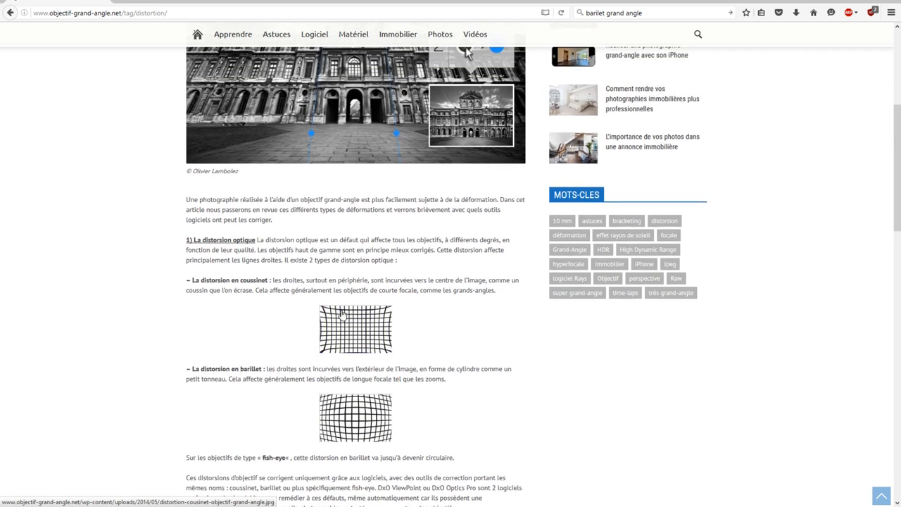
scroll(720, 173, up, 1)
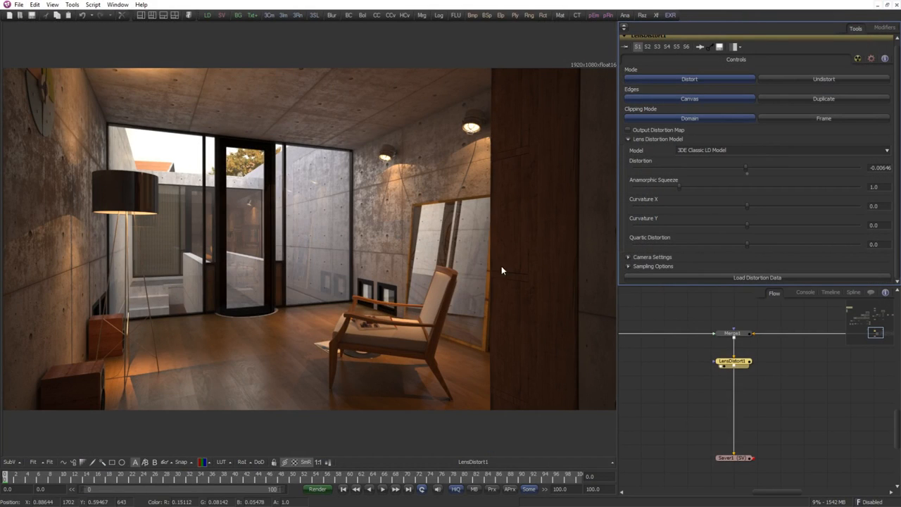
Return to the composition, set LensDistort1's distortion to about -0.01077, and compare it with Merge1's output.
click(739, 363)
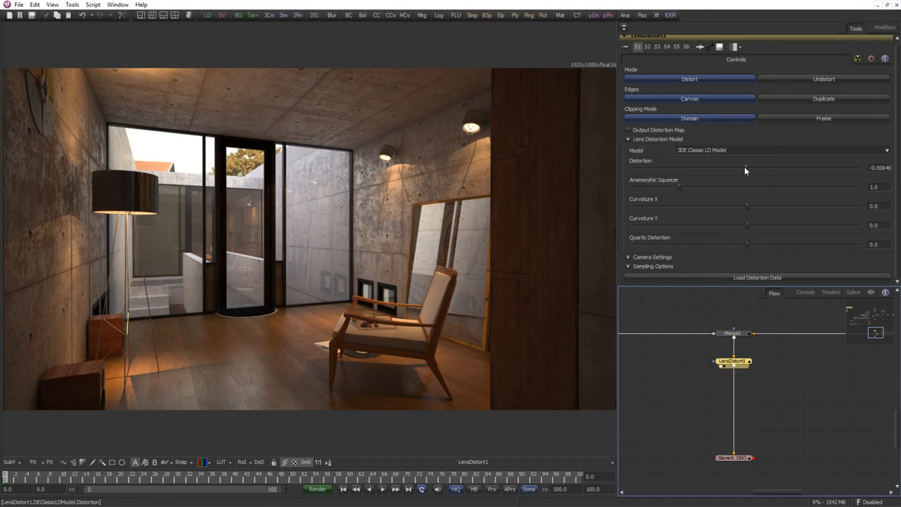
drag(745, 169, 744, 167)
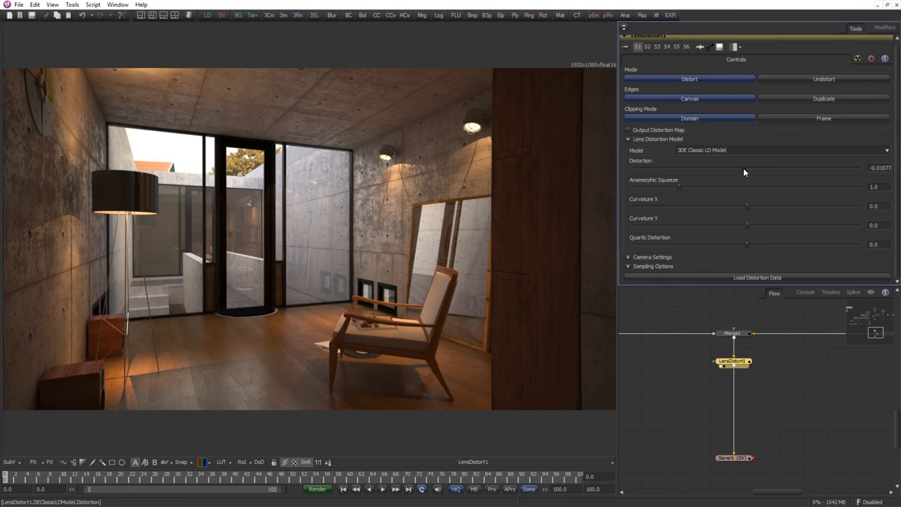
scroll(422, 264, down, 1)
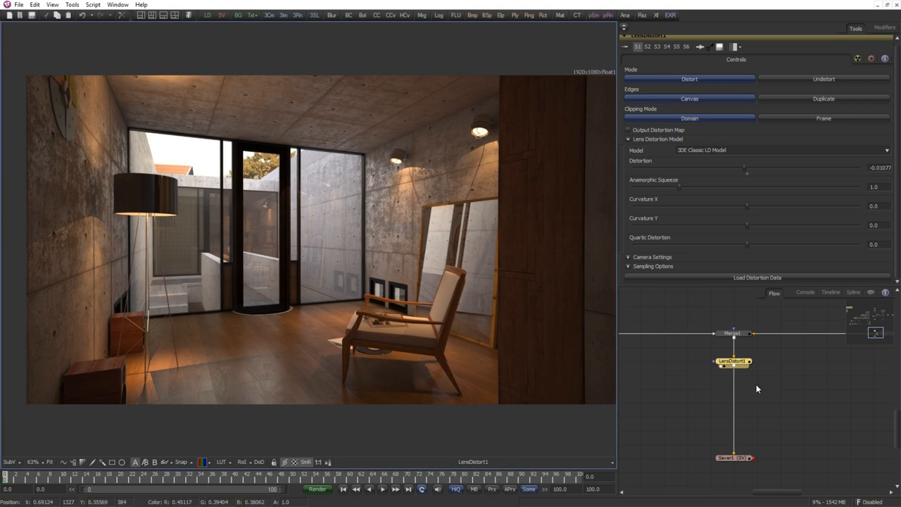
click(721, 338)
click(722, 366)
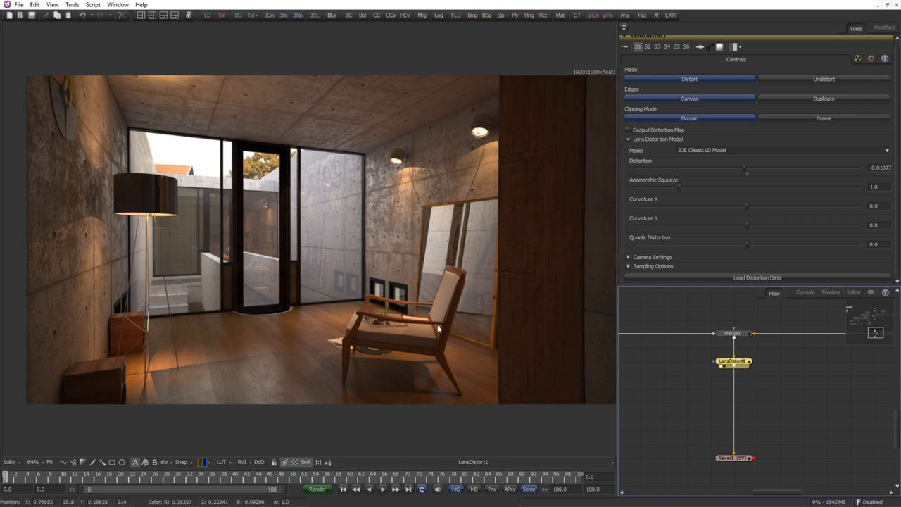
Insert an S_FilmEffect tool between LensDistort1 and Saver1 and view its output fitted to the viewer.
click(767, 392)
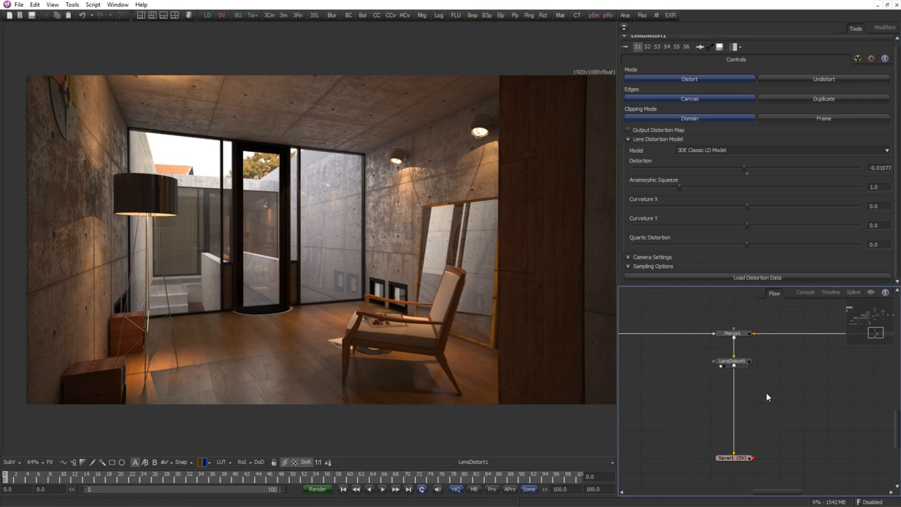
scroll(766, 393, up, 1)
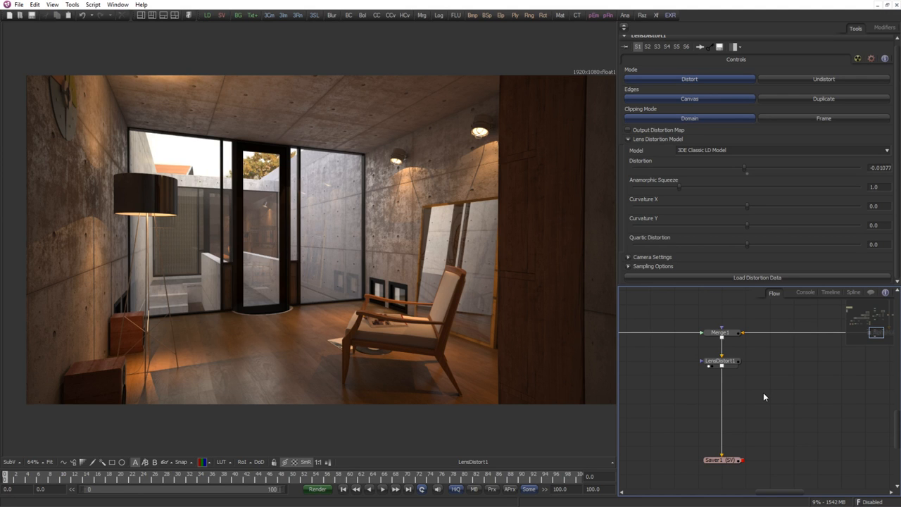
key(ctrl+space)
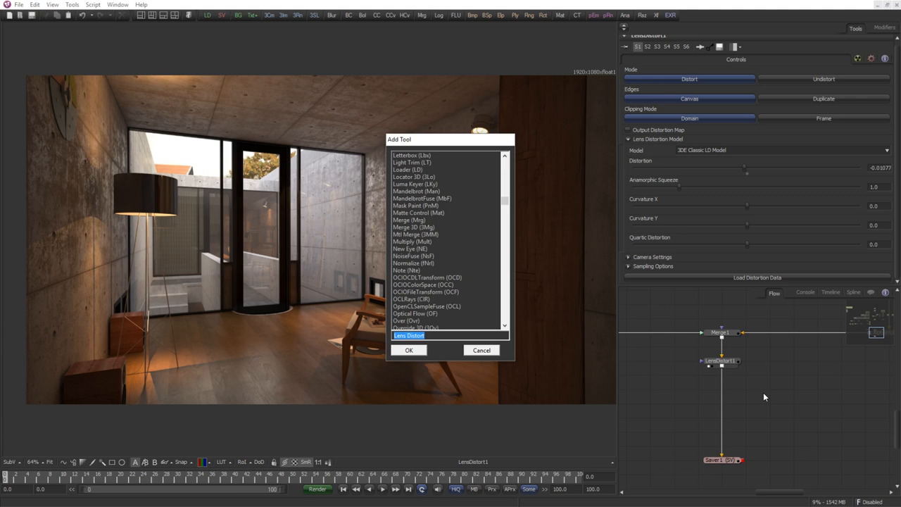
text(film)
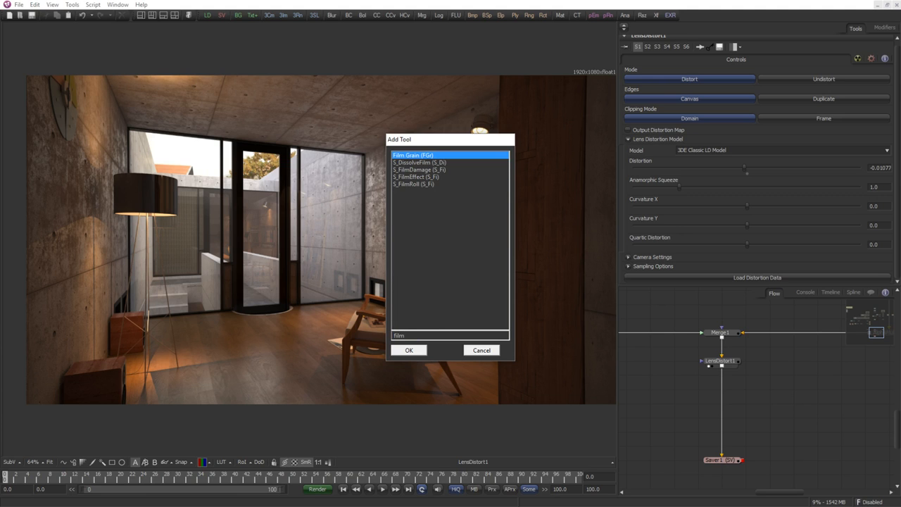
key(Down)
key(Down)
key(Down)
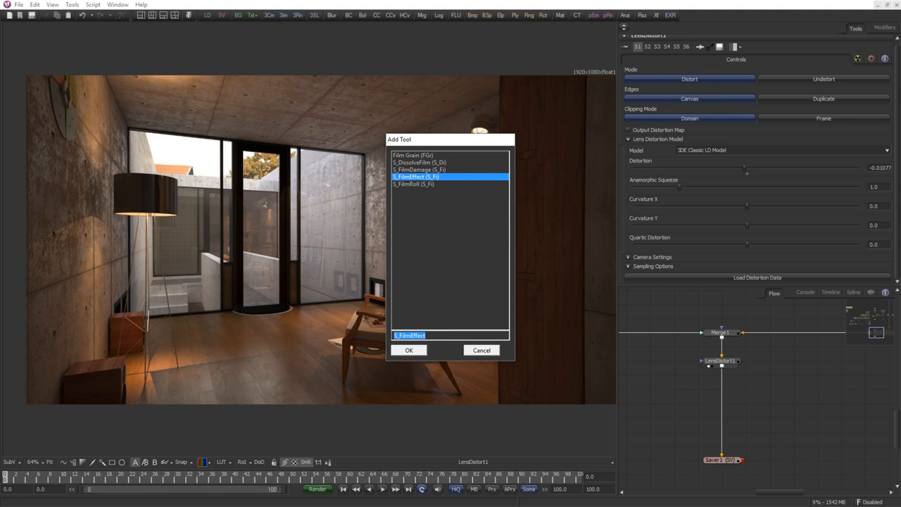
key(Return)
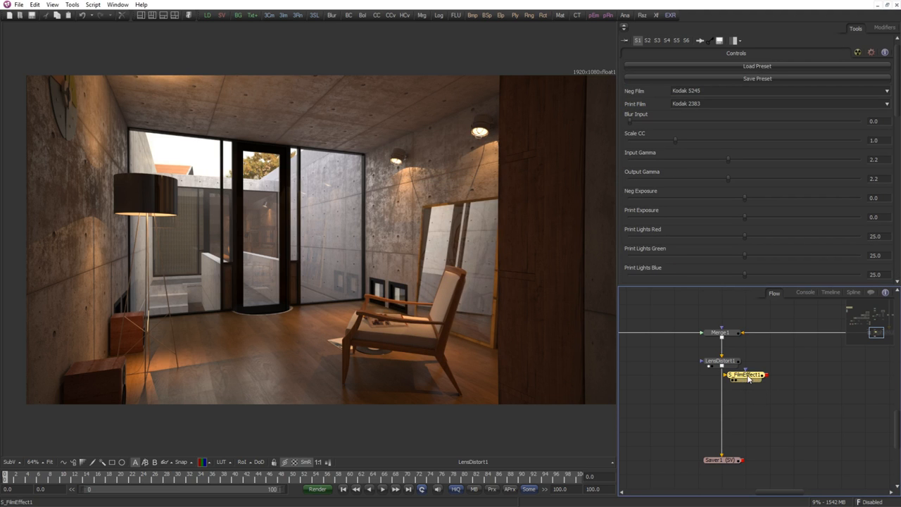
drag(749, 379, 727, 393)
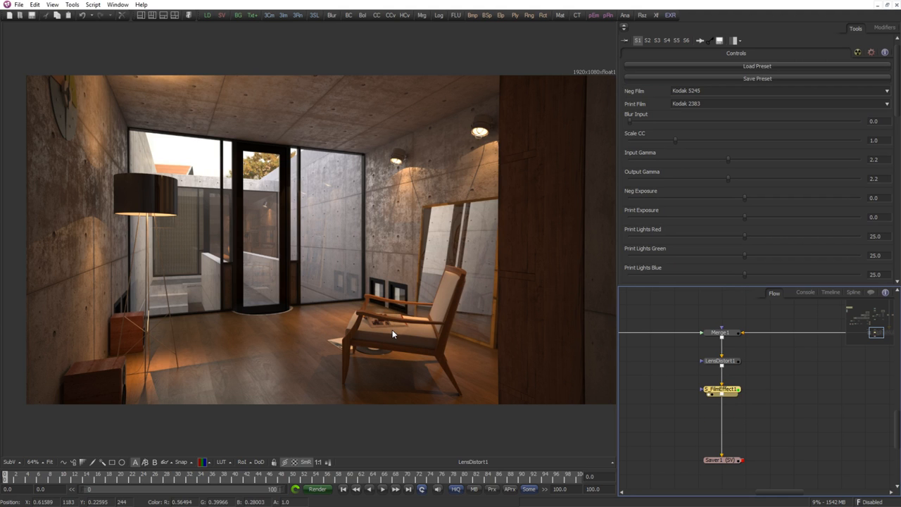
key(1)
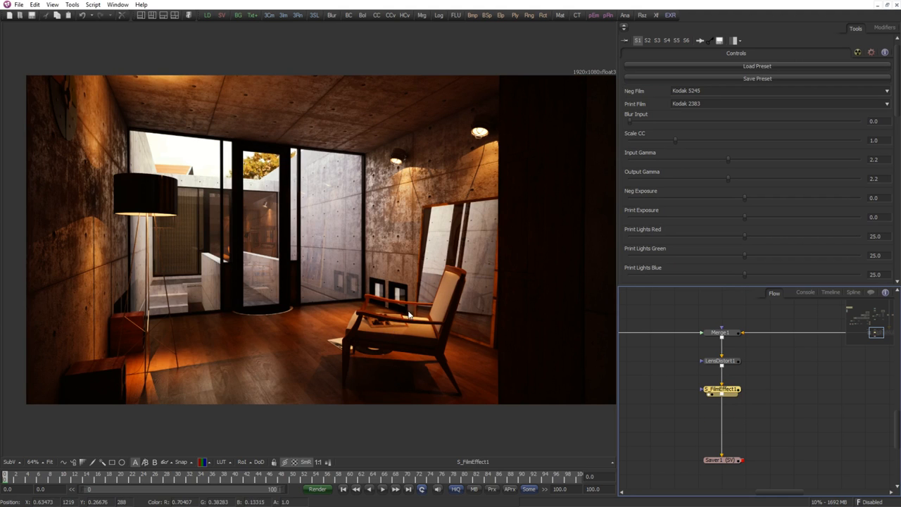
key(ctrl+f)
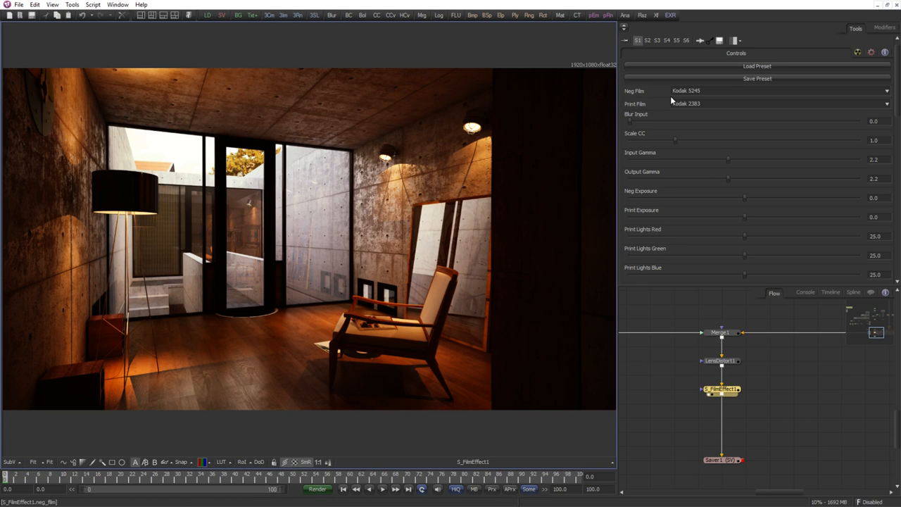
Load the 5 O'Clock Shadow preset into S_FilmEffect1 from its preset browser.
click(741, 64)
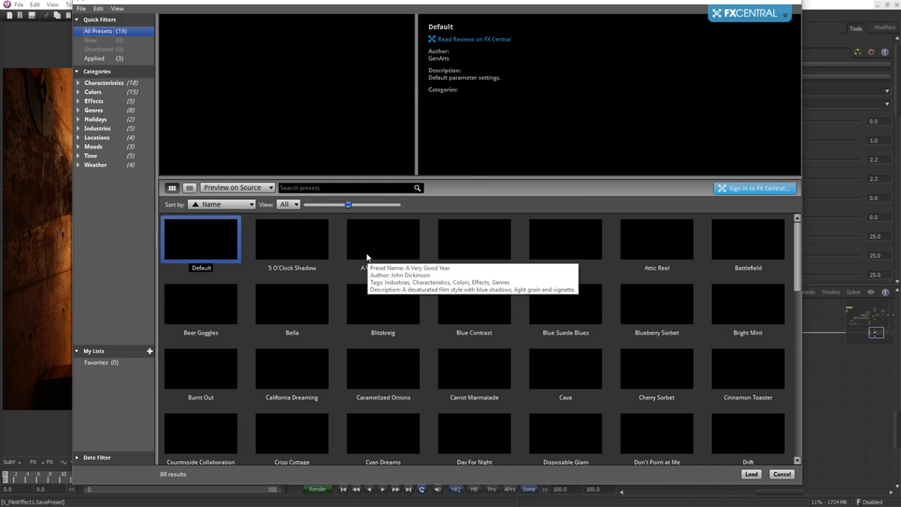
click(294, 250)
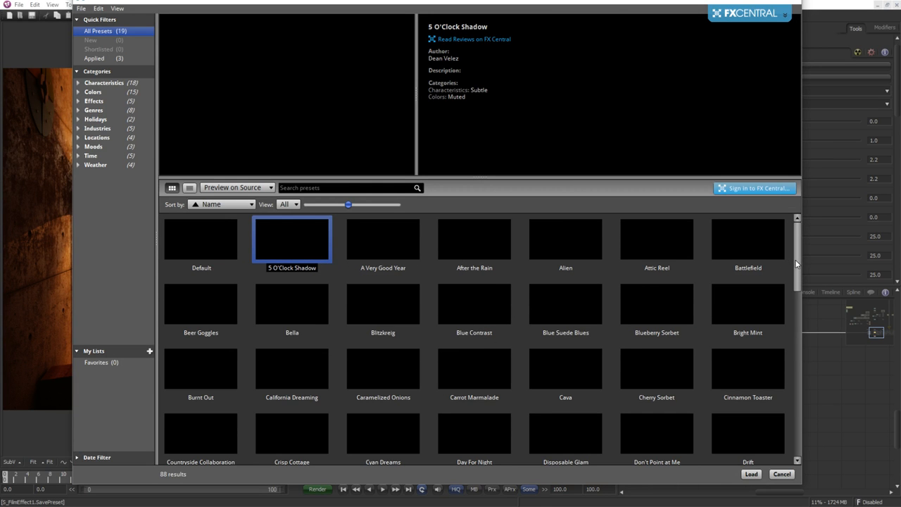
mouse_move(799, 264)
mouse_down()
mouse_move(799, 281)
mouse_move(797, 255)
mouse_up()
double_click(293, 244)
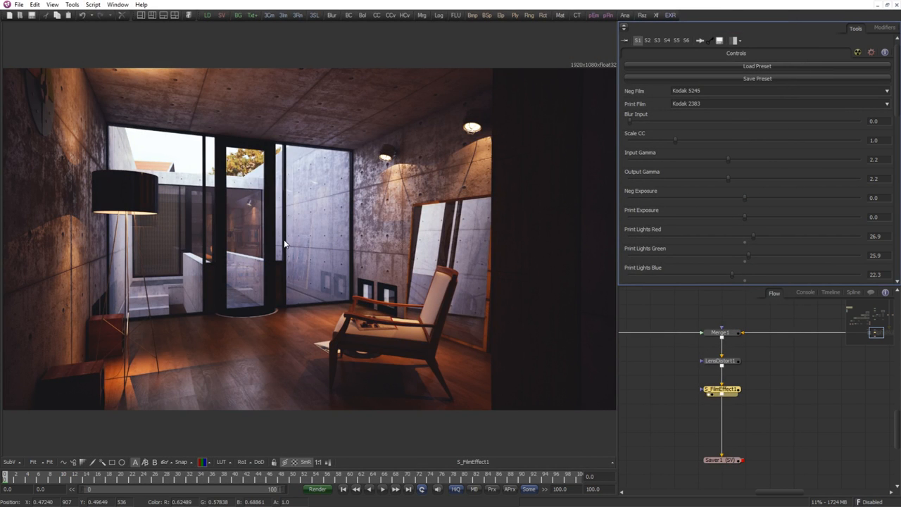
Move S_FilmEffect1 beside the main node chain to make room for a merge below LensDistort1.
click(763, 396)
scroll(766, 402, up, 1)
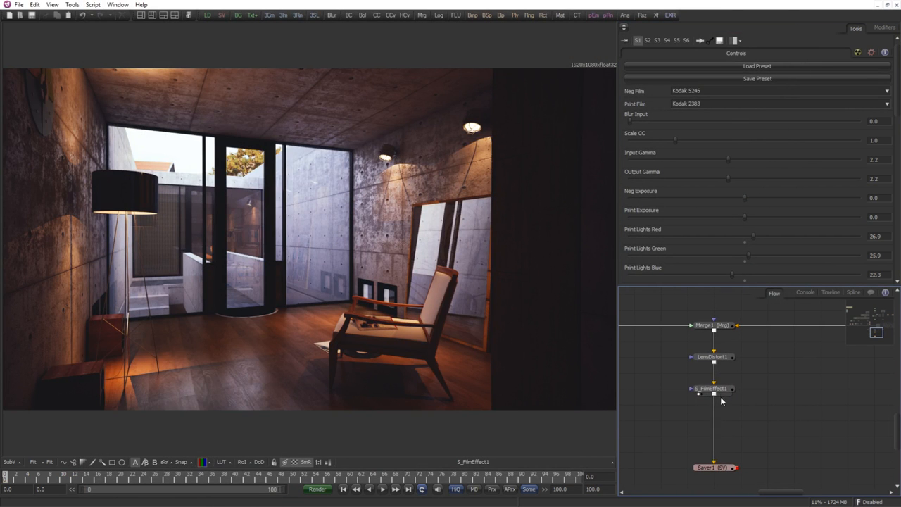
click(713, 389)
drag(713, 390, 766, 389)
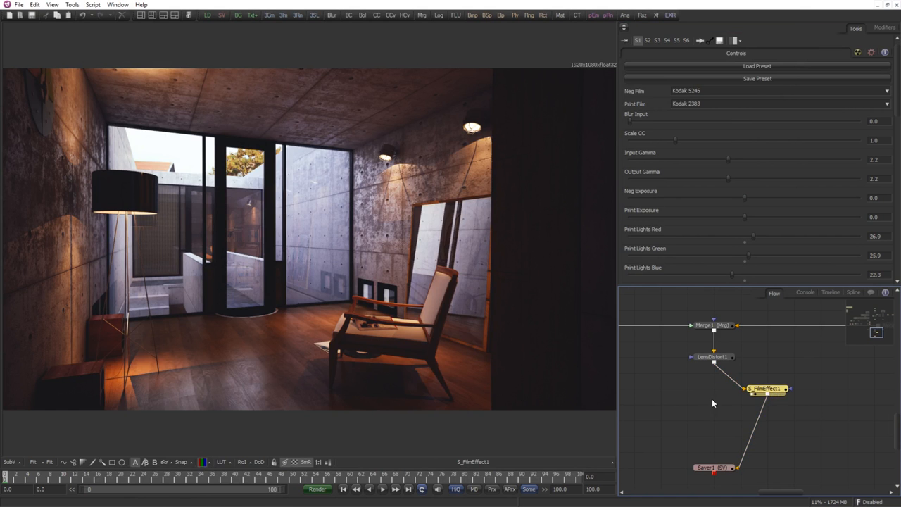
Add a Merge between LensDistort1 and Saver1, connect S_FilmEffect1 as its foreground, and view the merged result.
click(736, 403)
key(ctrl+space)
text(mer)
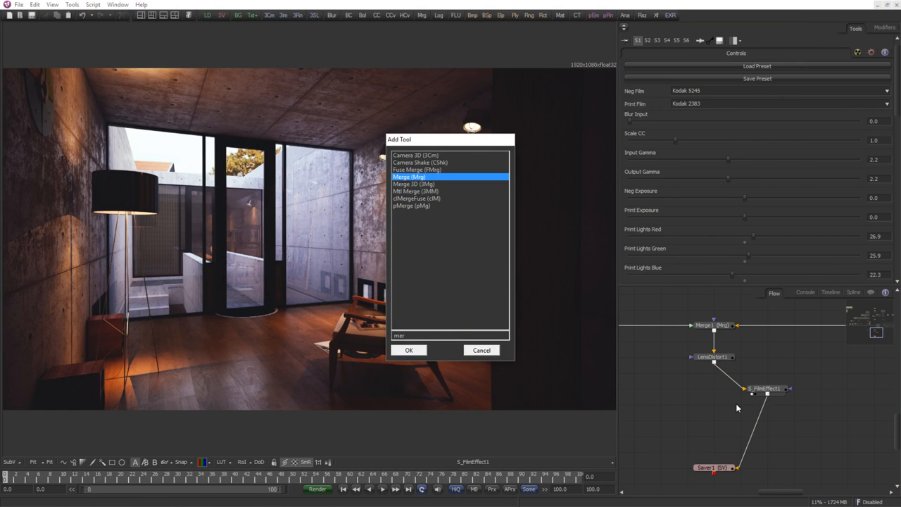
key(Return)
drag(714, 362, 737, 472)
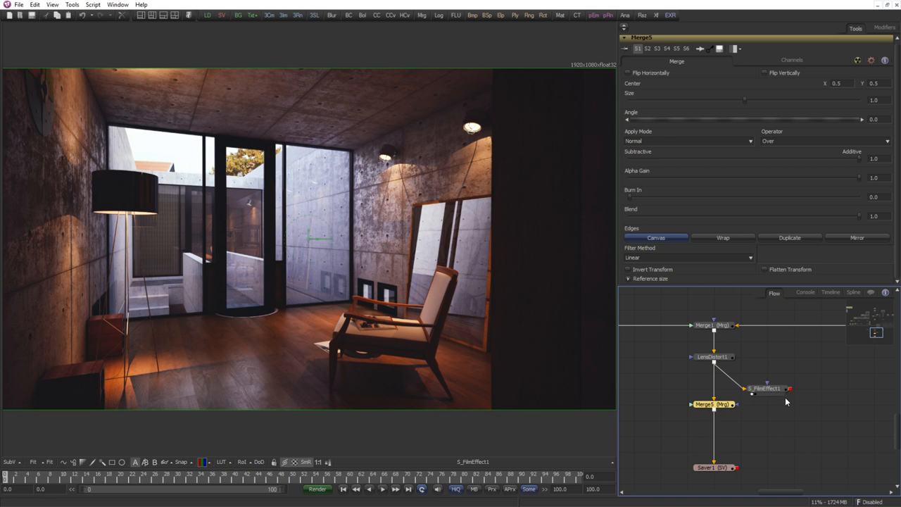
drag(790, 389, 747, 416)
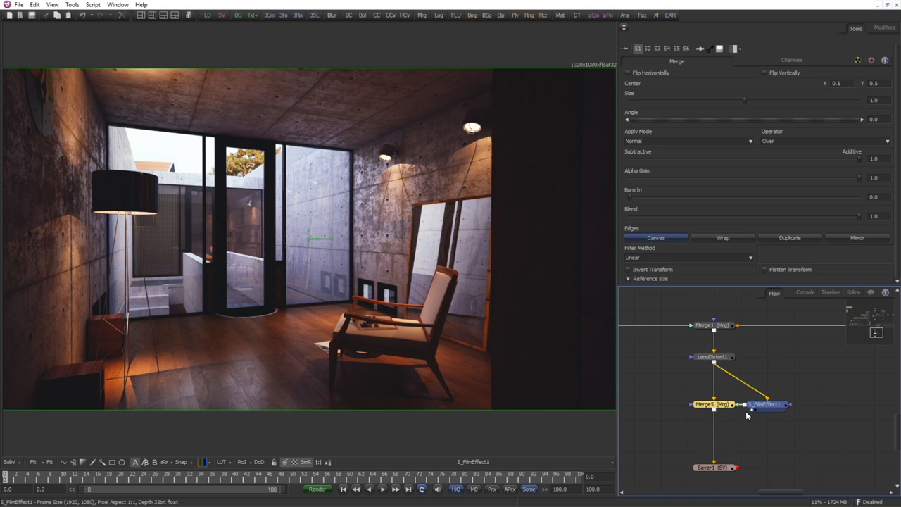
click(713, 404)
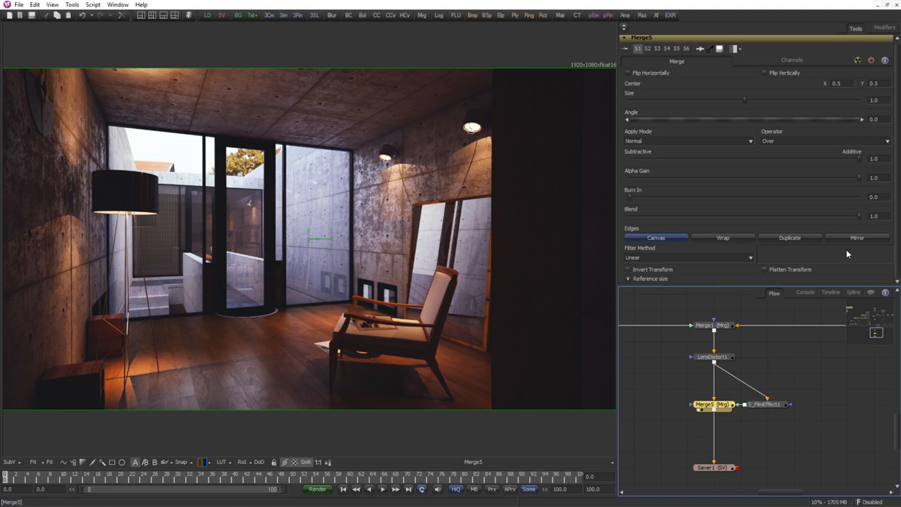
Set Merge5's blend to 0.2 and its apply mode to Overlay, keeping the result fitted in the viewer.
click(874, 216)
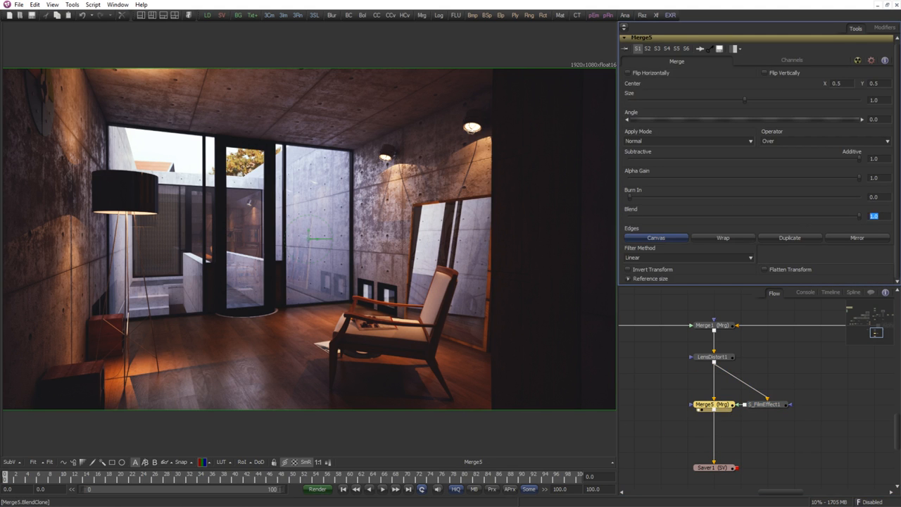
text(0.2)
key(Tab)
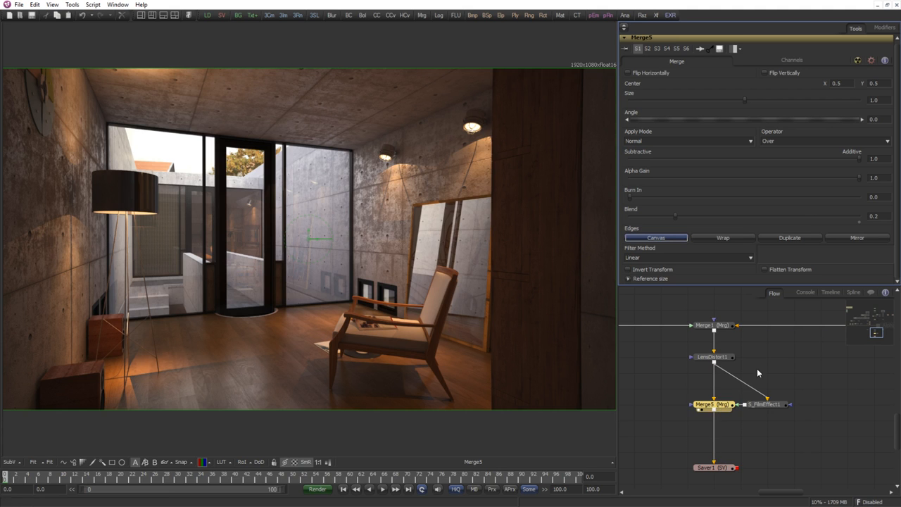
click(645, 140)
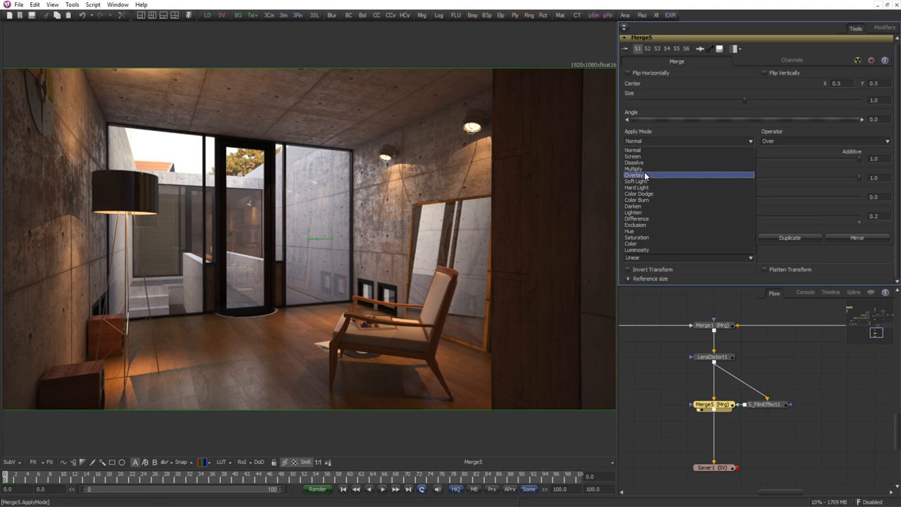
click(645, 175)
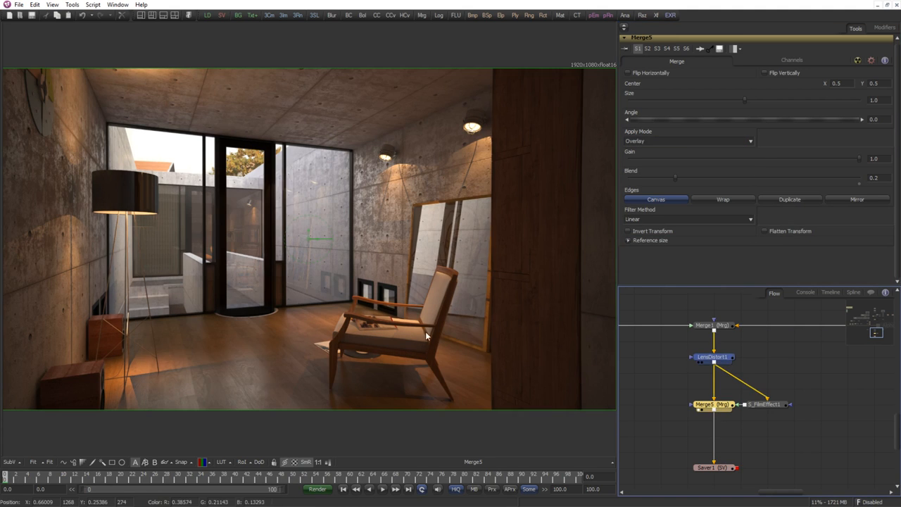
scroll(419, 347, down, 1)
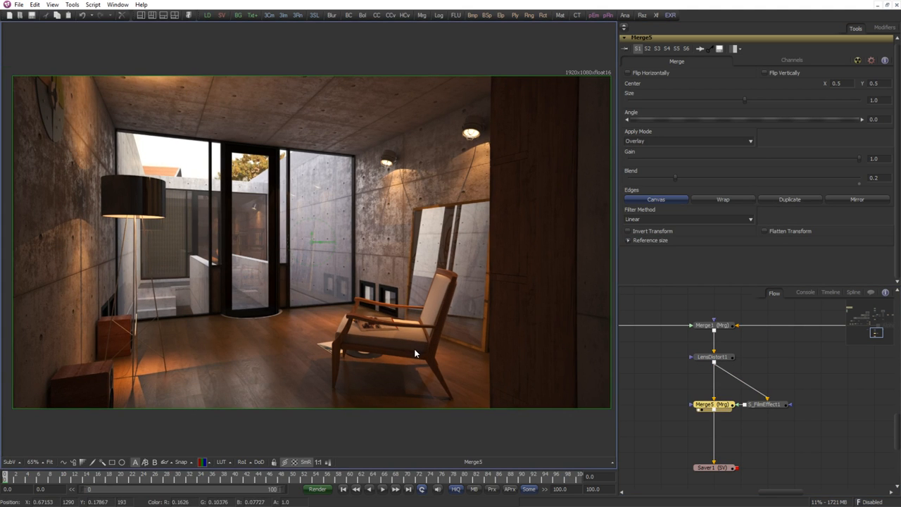
key(ctrl+f)
Move S_FilmEffect1 slightly farther from Merge5 and view the film effect's own output.
click(688, 424)
drag(778, 407, 451, 380)
click(715, 406)
click(798, 405)
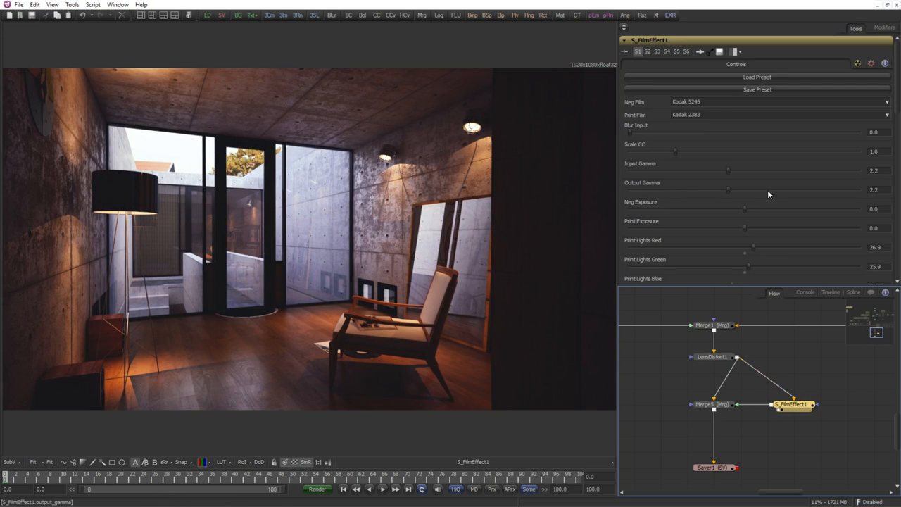
Test other print films on S_FilmEffect1, return to Kodak 2383, and set the negative film to Kodak 5274.
click(703, 113)
click(703, 111)
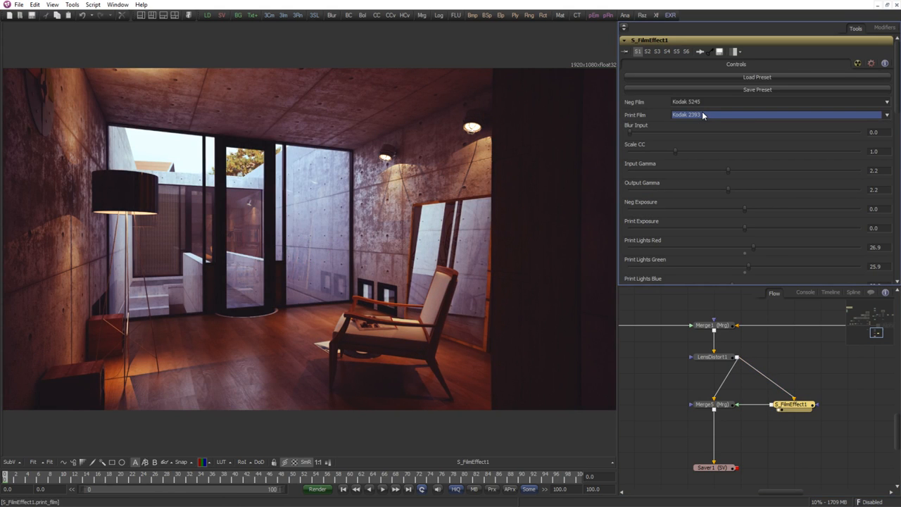
scroll(702, 111, down, 2)
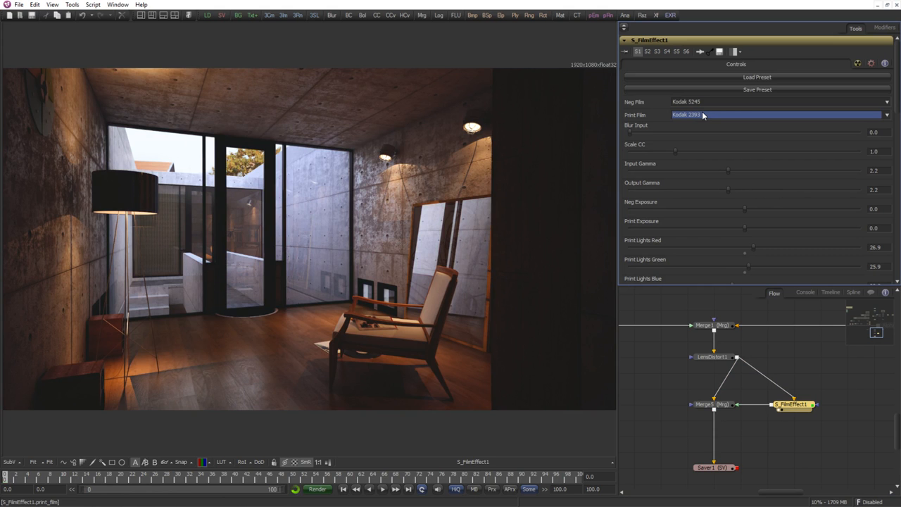
scroll(702, 111, down, 1)
scroll(702, 111, up, 1)
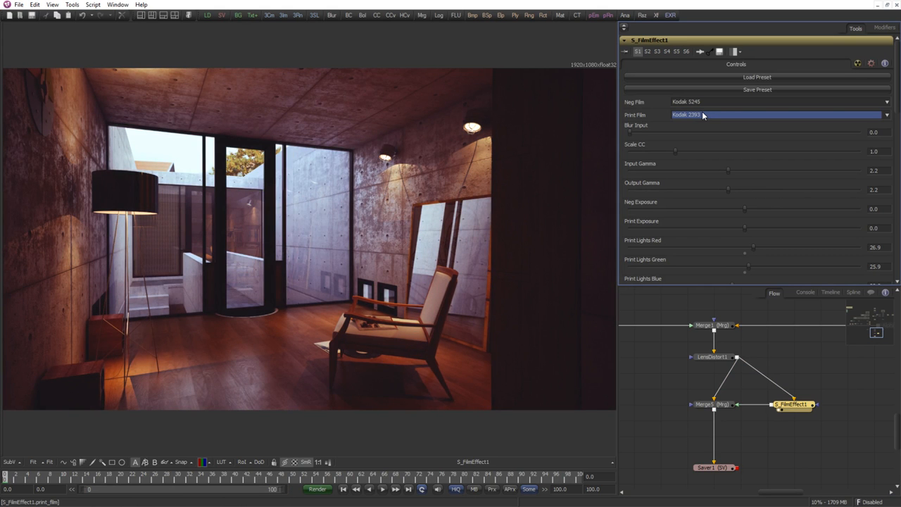
scroll(703, 111, up, 1)
click(709, 102)
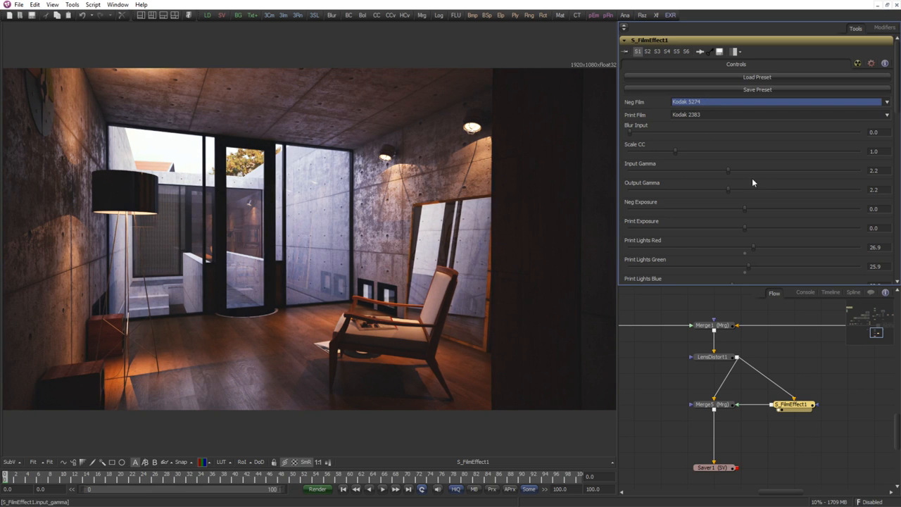
Review S_FilmEffect1's glow and grain parameters and inspect the grain closely around the armchair and mirror.
scroll(733, 129, down, 2)
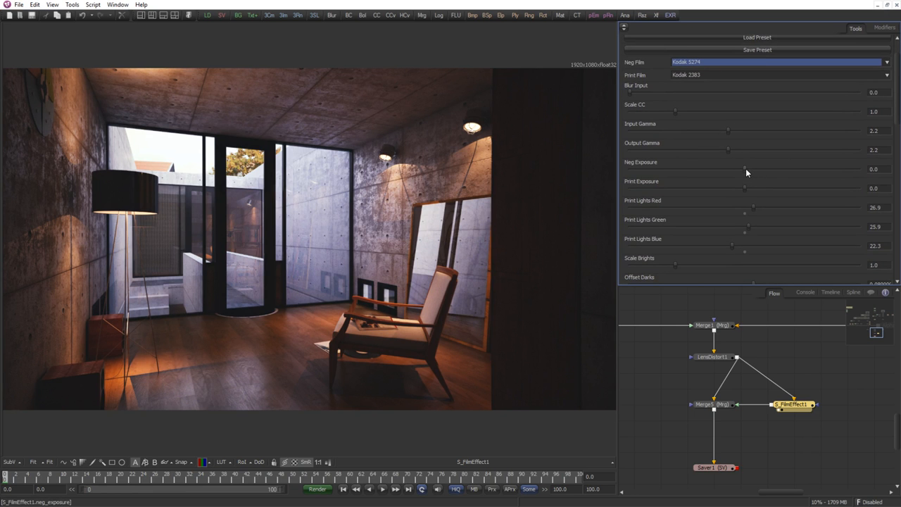
scroll(733, 171, down, 9)
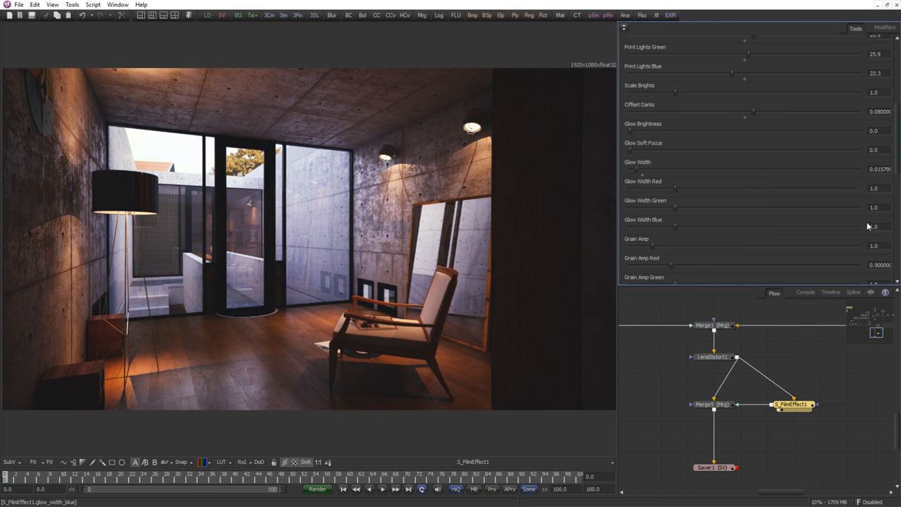
scroll(589, 291, up, 5)
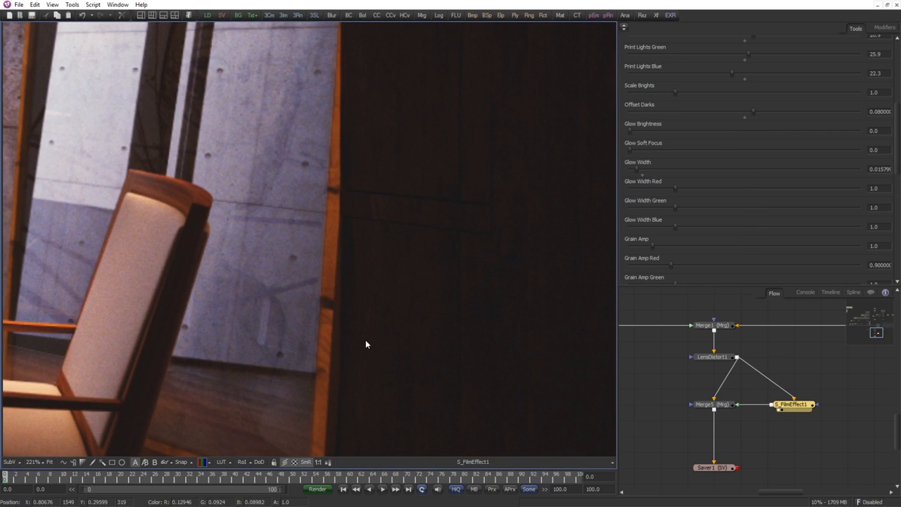
drag(128, 306, 252, 315)
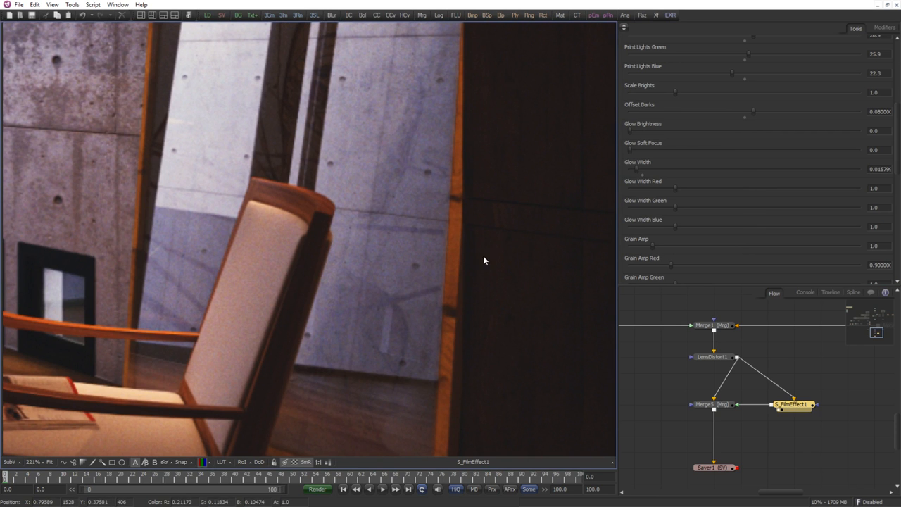
scroll(356, 261, down, 5)
scroll(356, 265, down, 4)
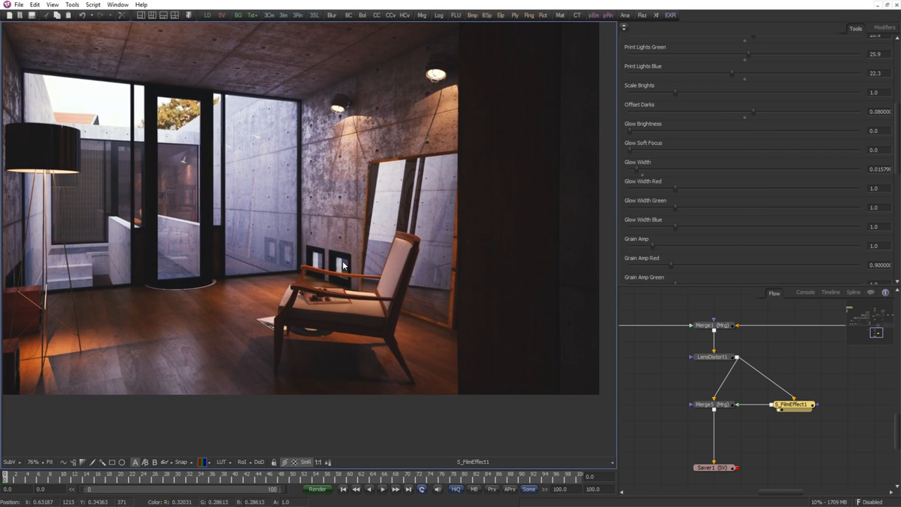
key(ctrl+f)
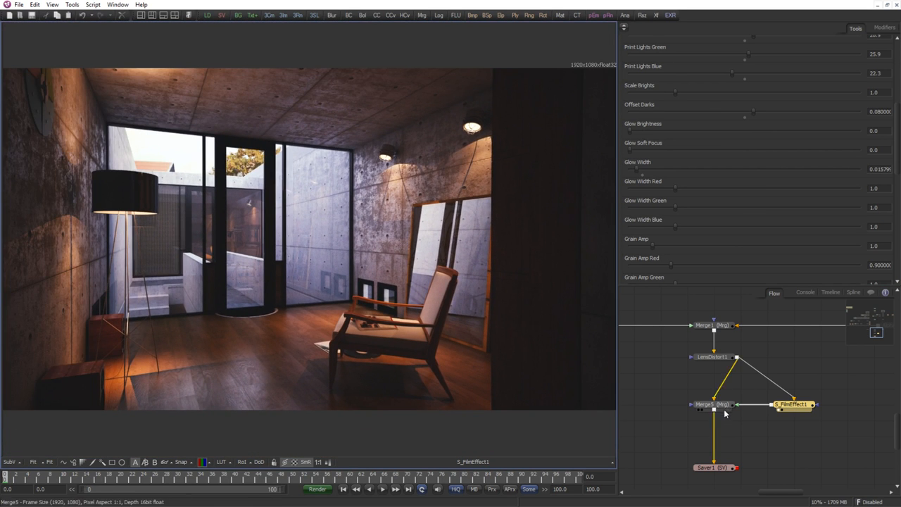
Compare the outputs of LensDistort1, Merge5 and S_FilmEffect1 one after another in the viewer.
drag(714, 359, 458, 348)
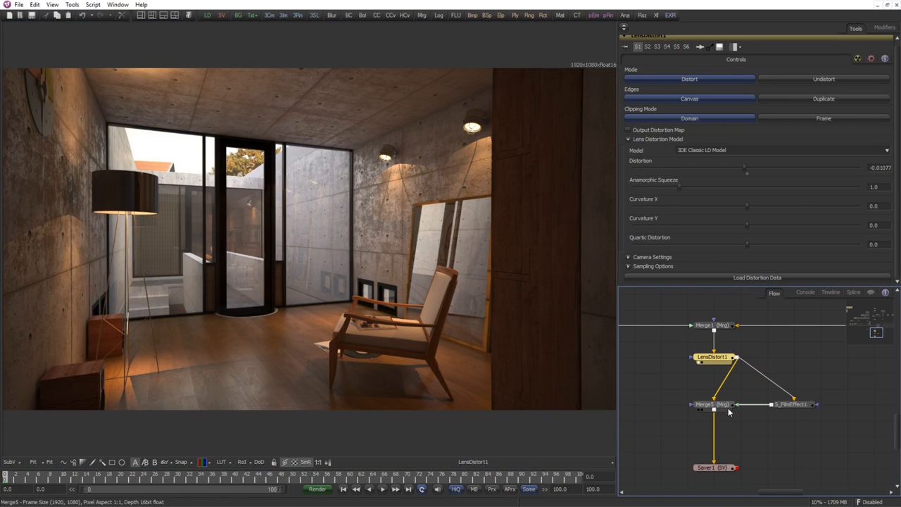
drag(728, 405, 368, 371)
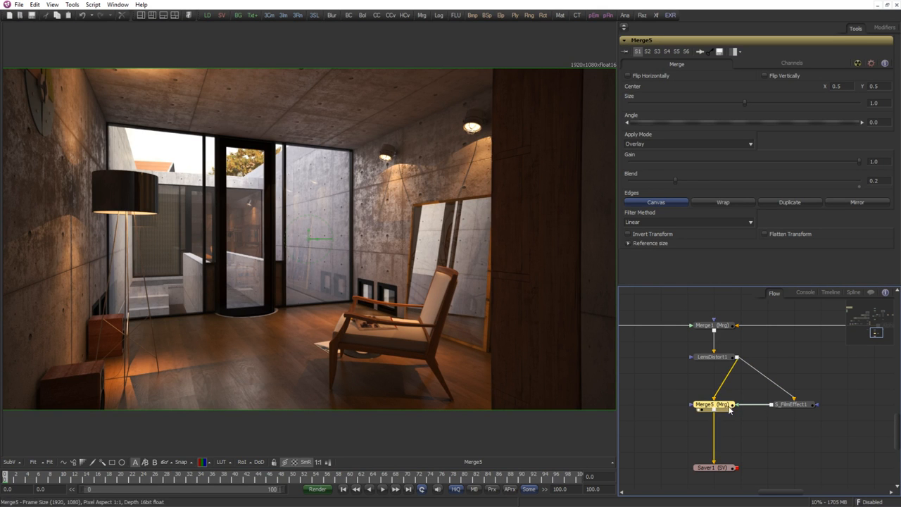
click(787, 407)
drag(797, 411, 384, 342)
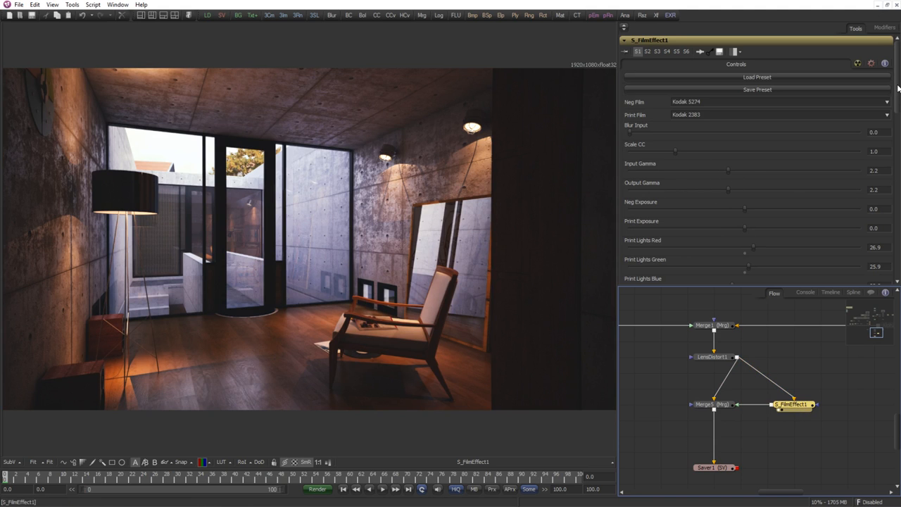
Try a Scale CC of 0.5 on S_FilmEffect1, then restore it to 1.
click(873, 151)
text(0.5)
key(Tab)
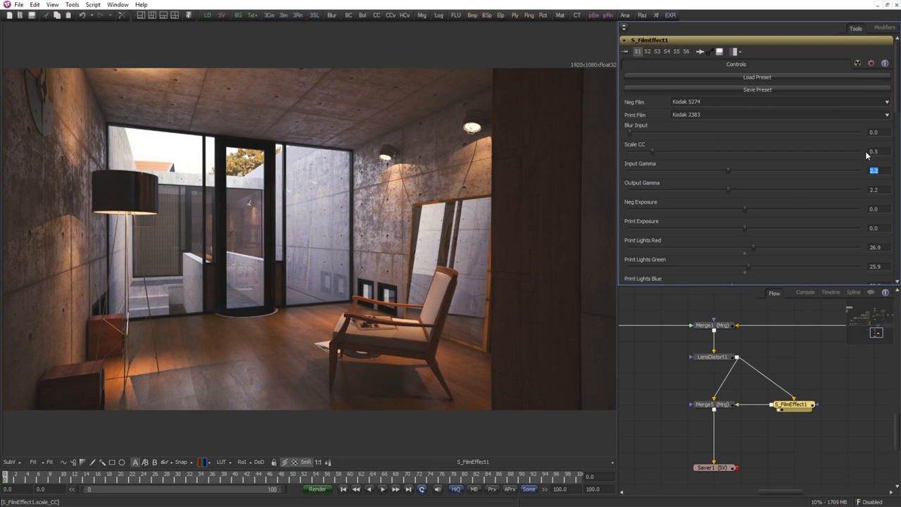
click(872, 151)
text(1)
key(Tab)
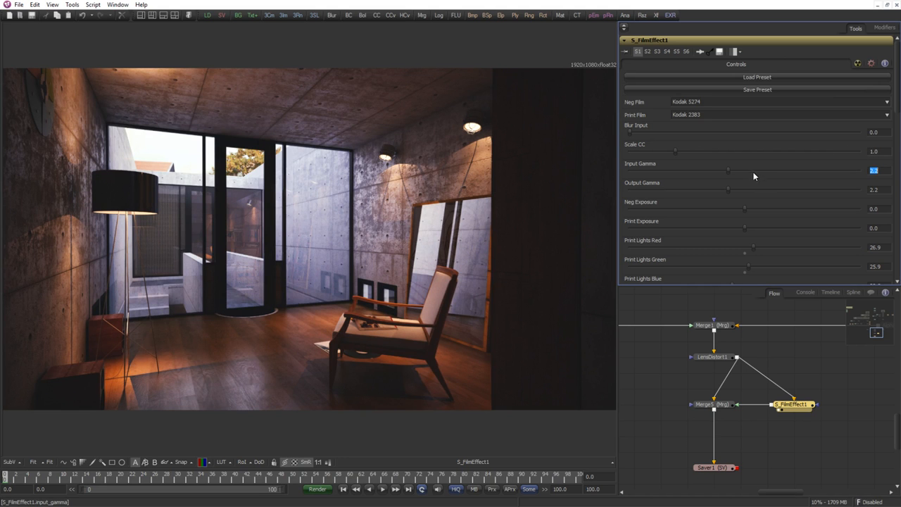
Try a different input gamma on S_FilmEffect1, then reset it to 2.2.
mouse_move(728, 171)
mouse_down()
mouse_move(710, 180)
mouse_move(726, 177)
mouse_up()
click(880, 171)
text(2.2)
key(Tab)
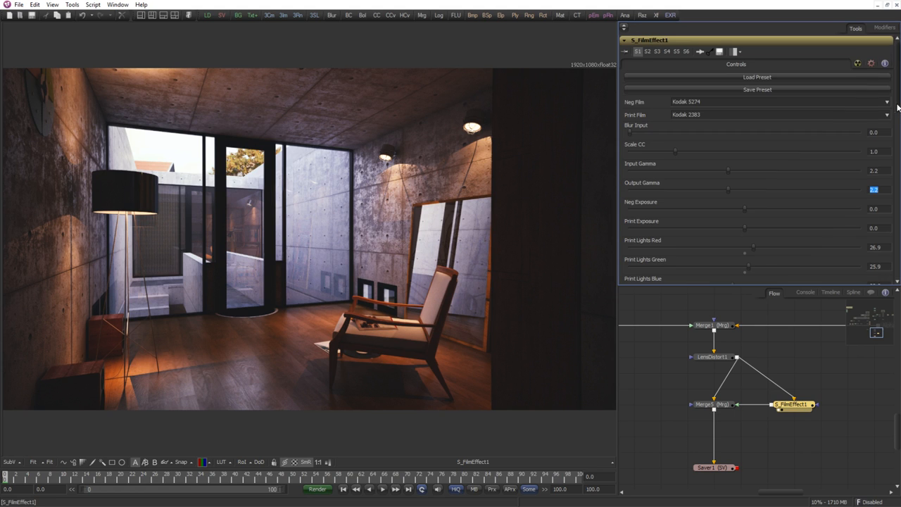
Raise S_FilmEffect1's Print Lights Red to about 27.3.
scroll(898, 105, down, 3)
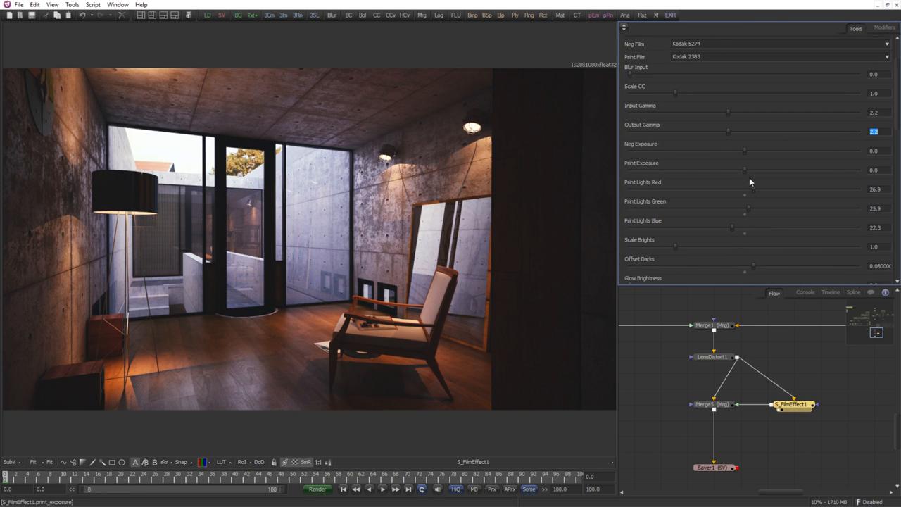
drag(755, 190, 756, 190)
drag(898, 123, 899, 96)
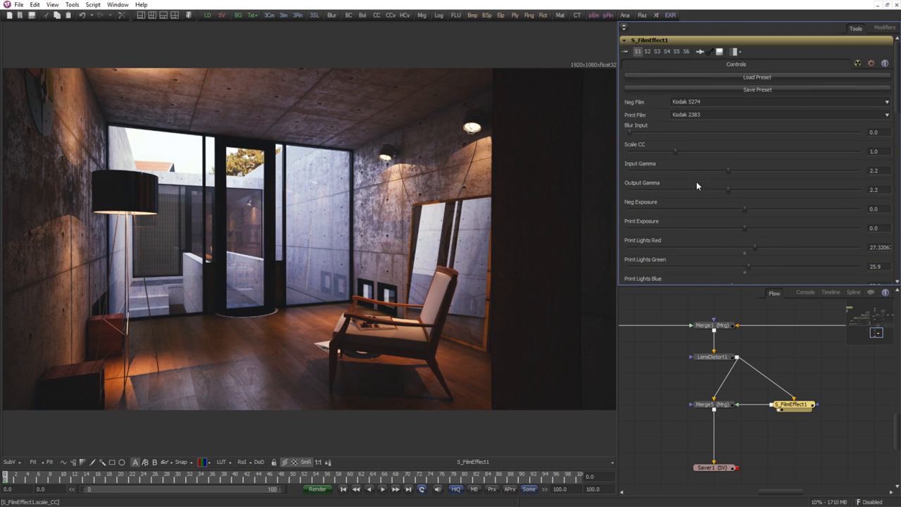
Compare the LensDistort1 output with the final Merge5 result in the viewer.
click(713, 357)
key(1)
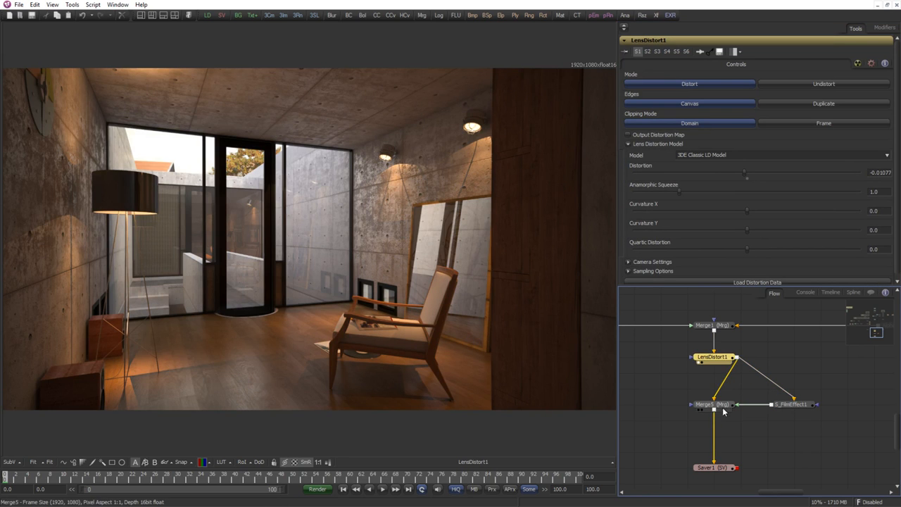
drag(723, 407, 435, 359)
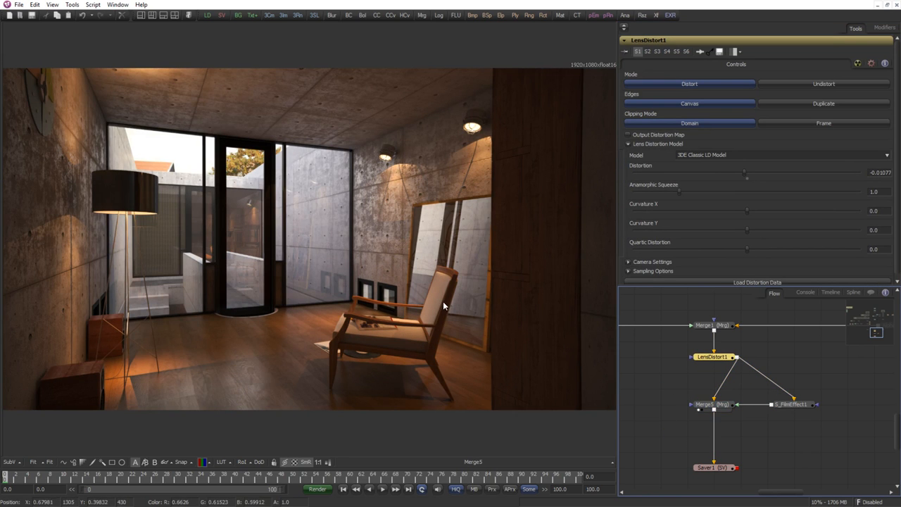
Examine the whole node tree from the final merge back up to the source loaders and grouped corrections.
click(660, 409)
drag(682, 367, 729, 376)
scroll(745, 348, down, 3)
scroll(745, 350, down, 1)
drag(742, 338, 702, 470)
scroll(726, 377, down, 2)
scroll(762, 431, down, 1)
drag(765, 428, 787, 397)
scroll(787, 397, down, 1)
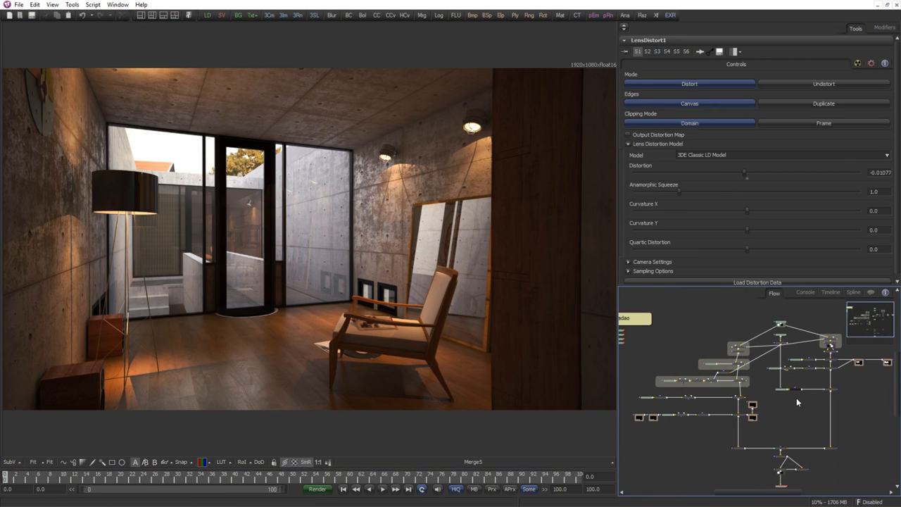
scroll(733, 366, up, 3)
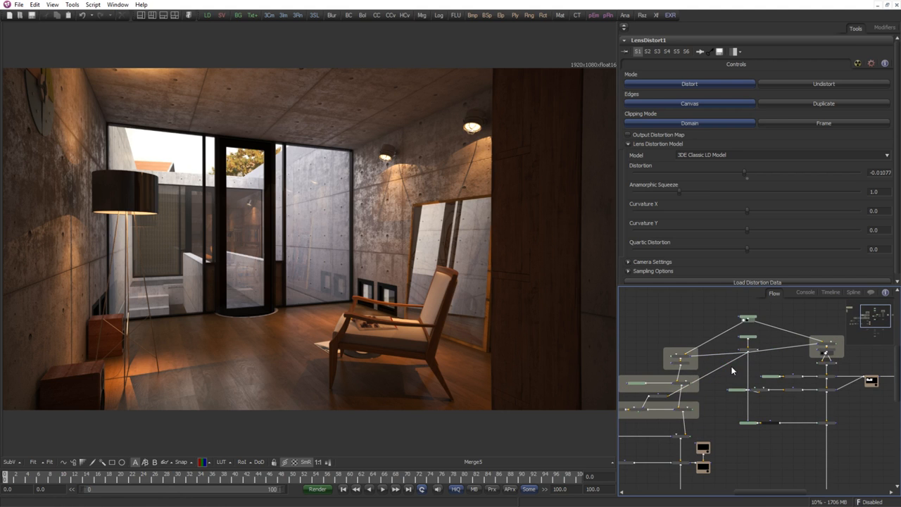
scroll(775, 356, up, 2)
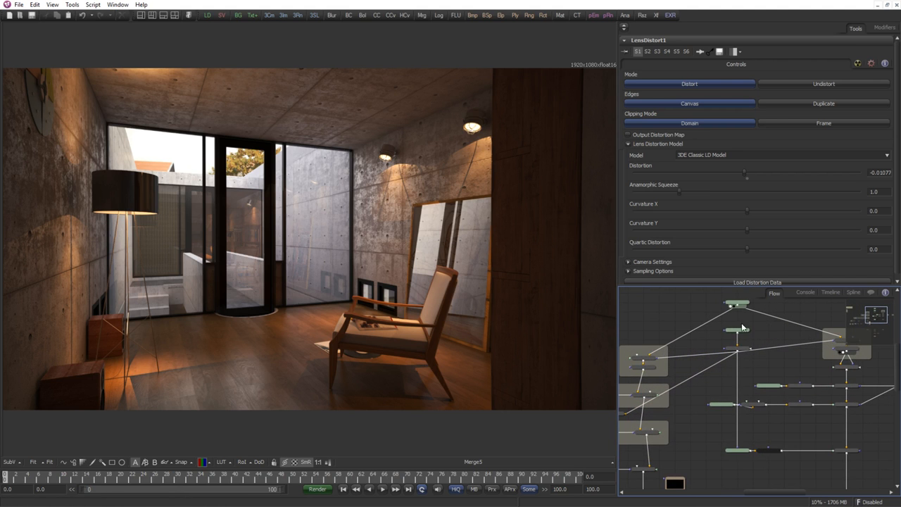
drag(677, 353, 758, 380)
scroll(758, 380, down, 1)
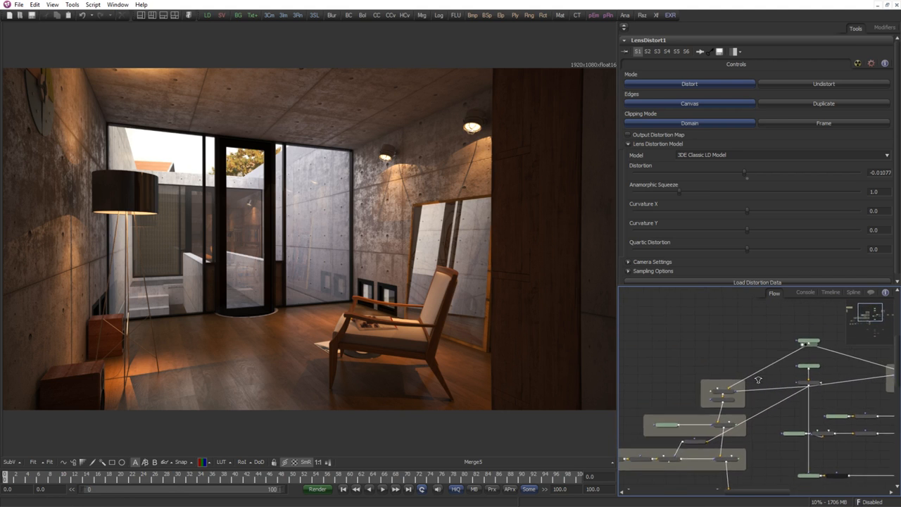
Turn on the split comparison of Merge5 against Loader1's beauty.png and wipe fully to the original render.
click(145, 462)
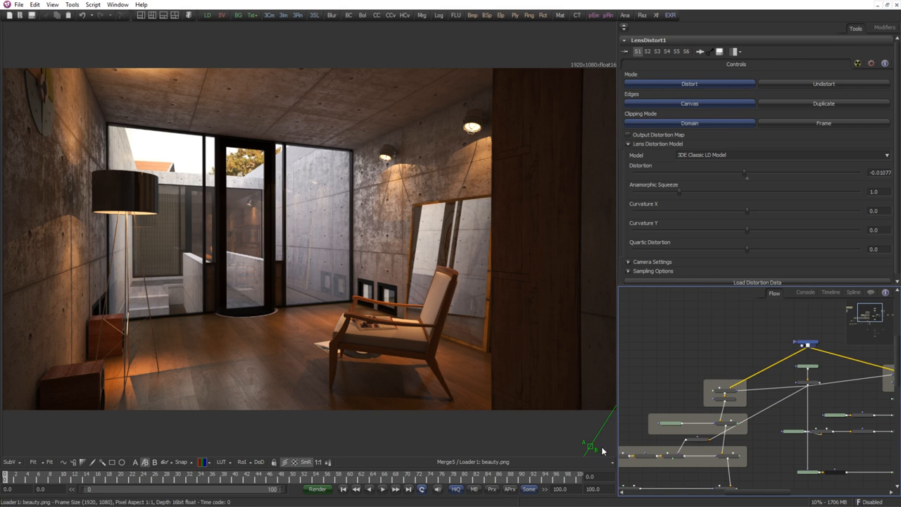
drag(594, 450, 5, 44)
scroll(336, 185, down, 3)
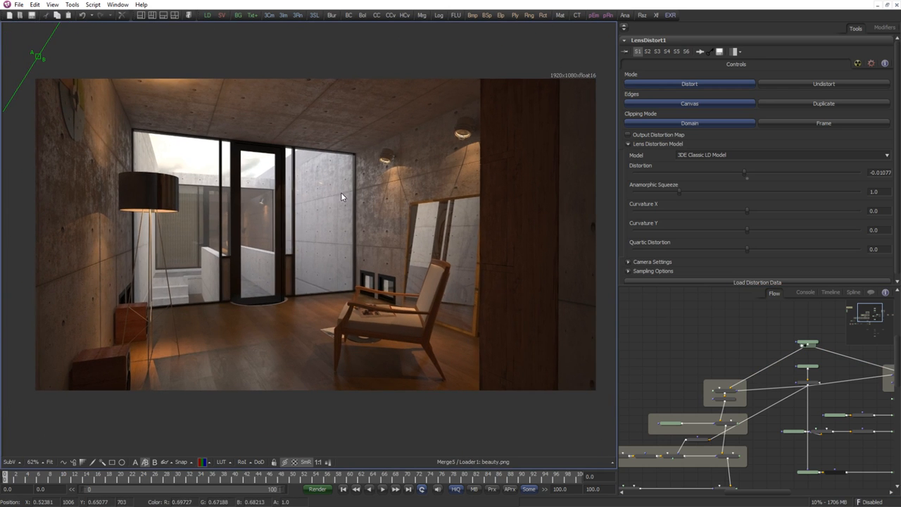
Enlarge the viewer to full size and wipe from the original beauty render to the final Merge5 composite.
key(F4)
scroll(513, 235, up, 4)
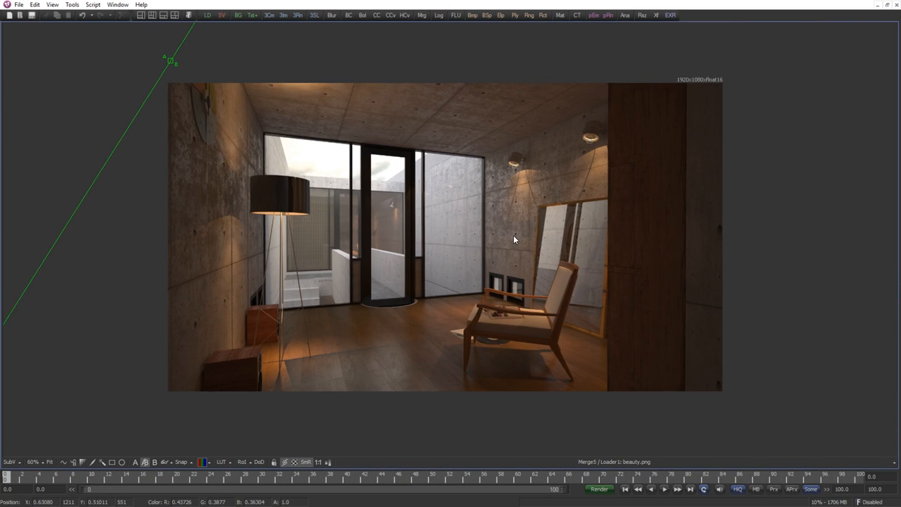
scroll(546, 235, down, 1)
drag(531, 238, 569, 238)
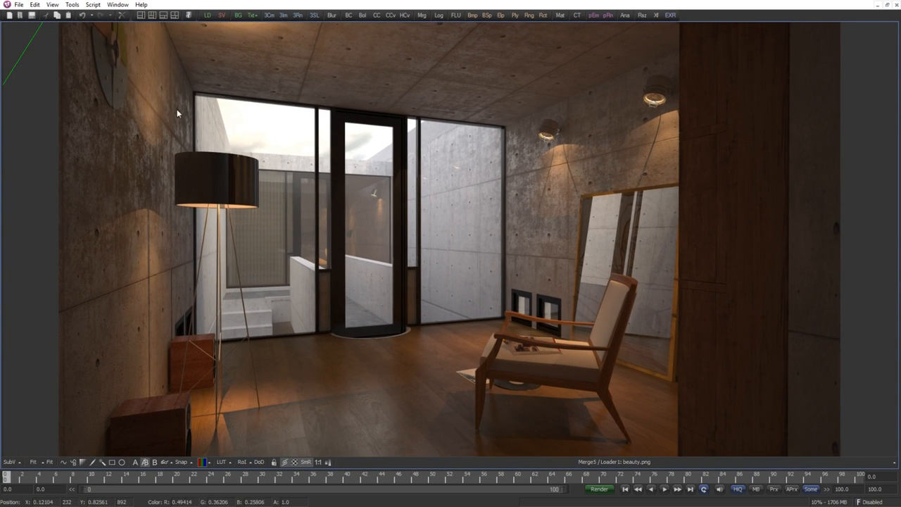
scroll(146, 112, down, 3)
drag(117, 60, 134, 98)
scroll(133, 97, up, 1)
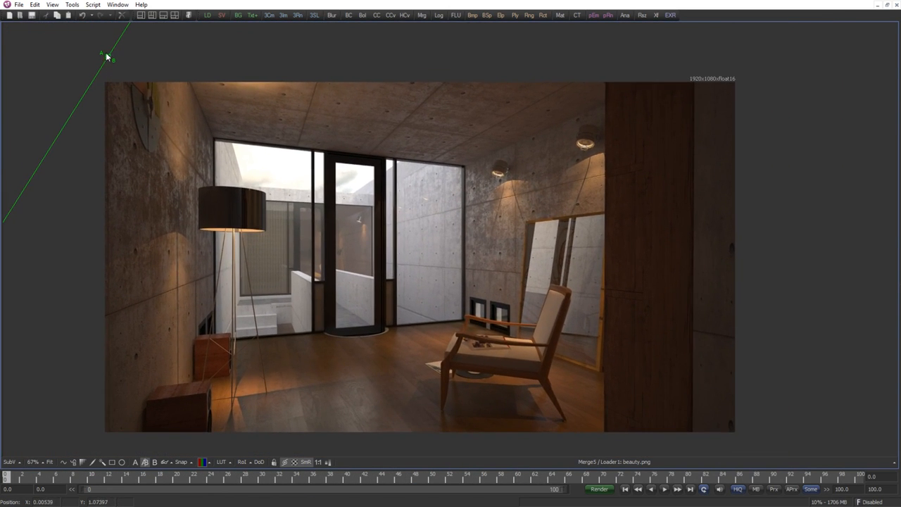
drag(107, 57, 856, 414)
scroll(539, 280, up, 1)
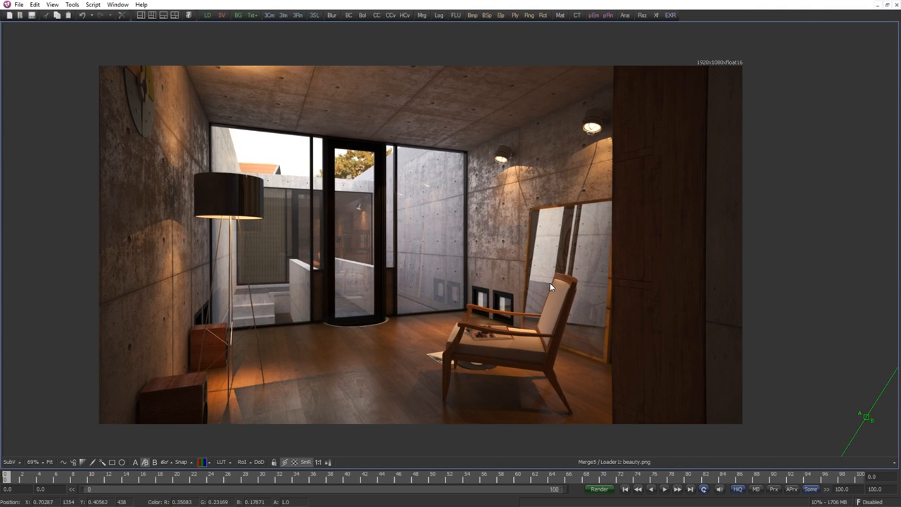
drag(441, 269, 433, 263)
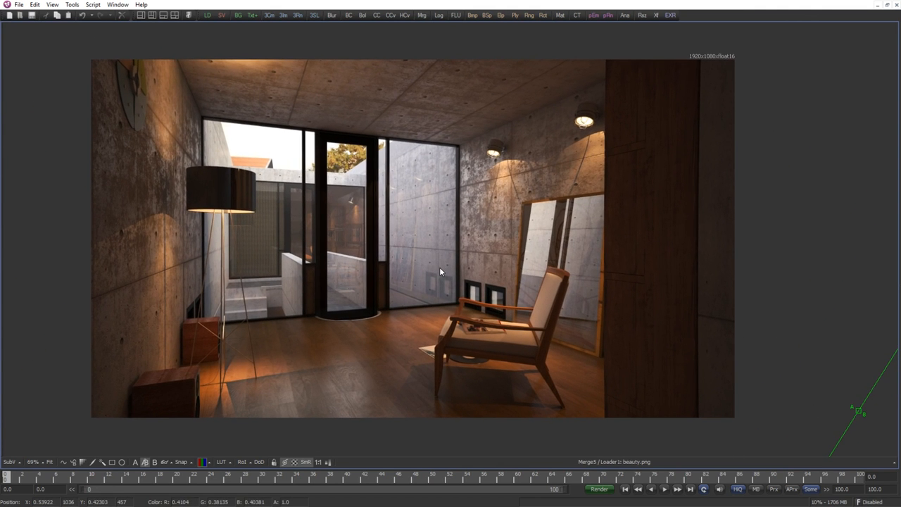